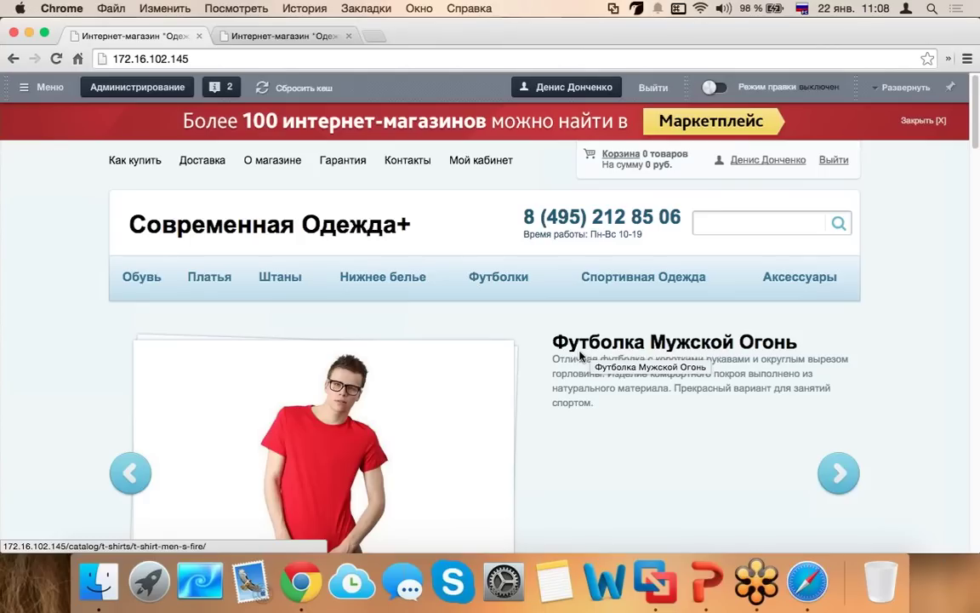
- Turn on Dock auto-hide in System Preferences and stretch the Chrome window to the screen bottom
click(503, 581)
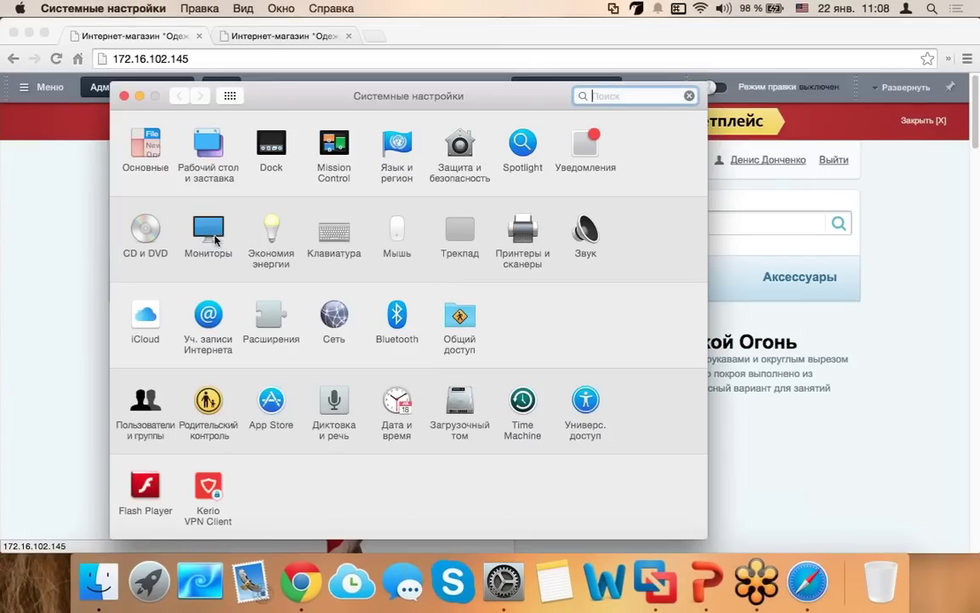
click(271, 158)
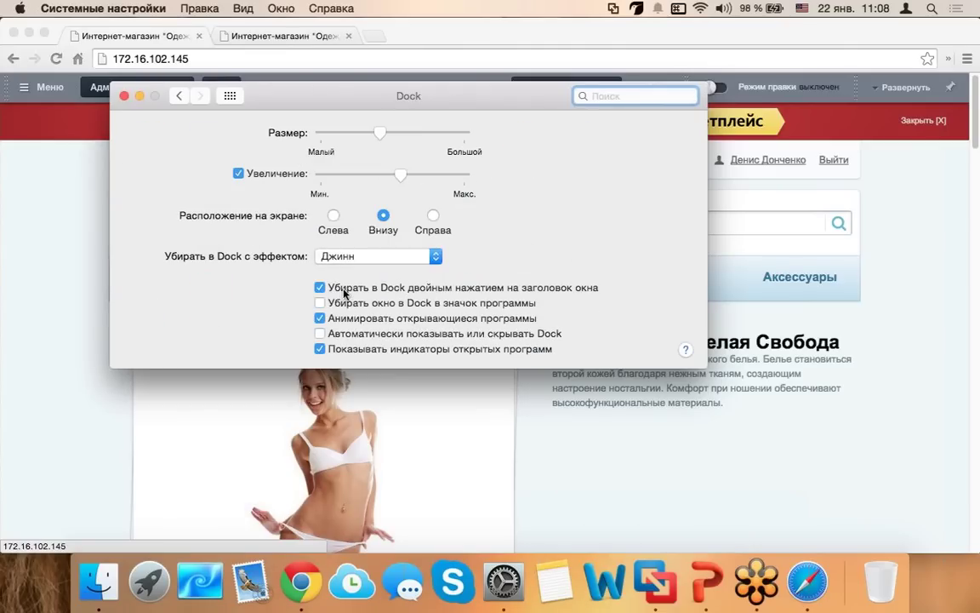
click(382, 335)
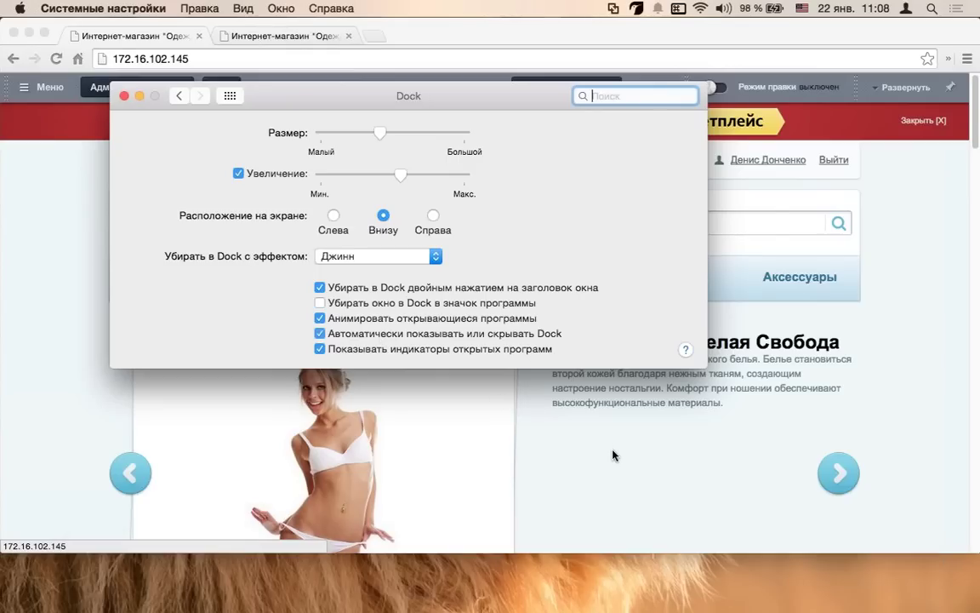
click(613, 468)
drag(627, 595, 627, 611)
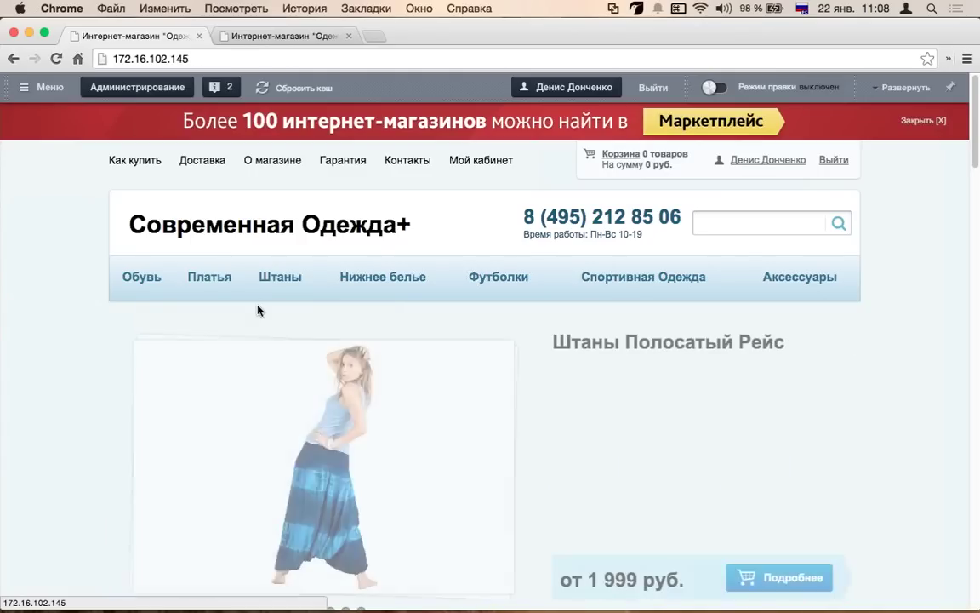
scroll(304, 313, down, 5)
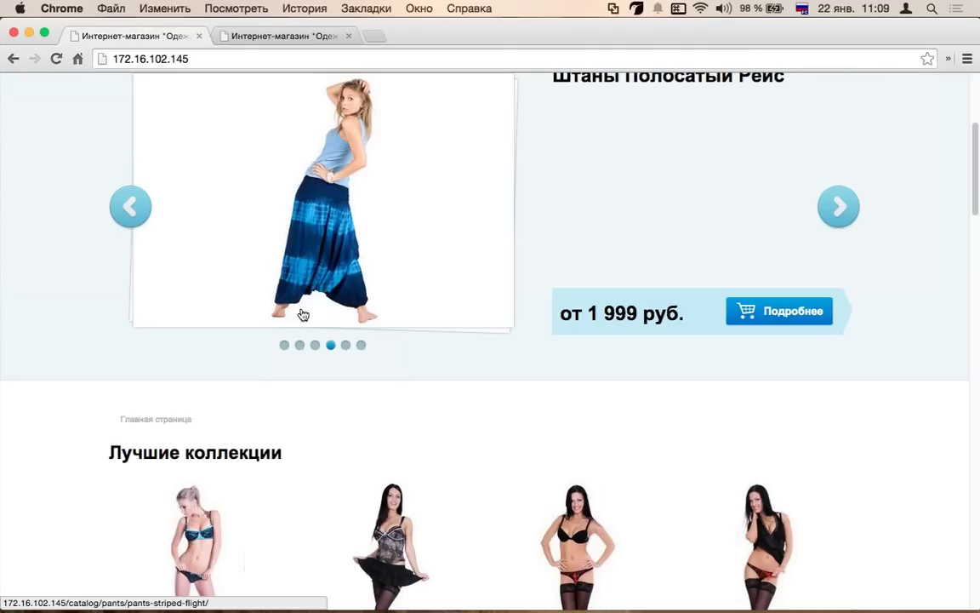
scroll(304, 314, up, 5)
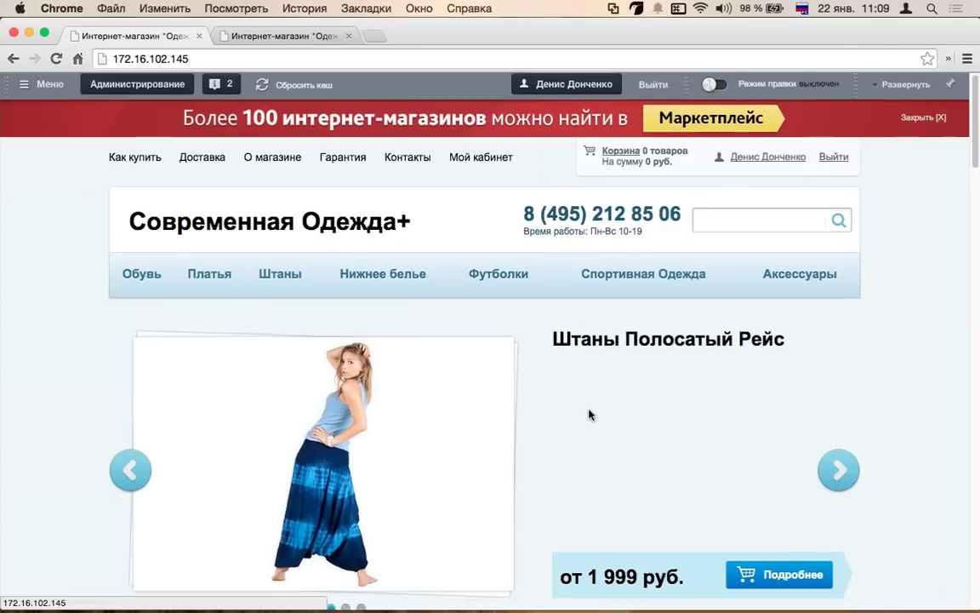
scroll(591, 413, down, 2)
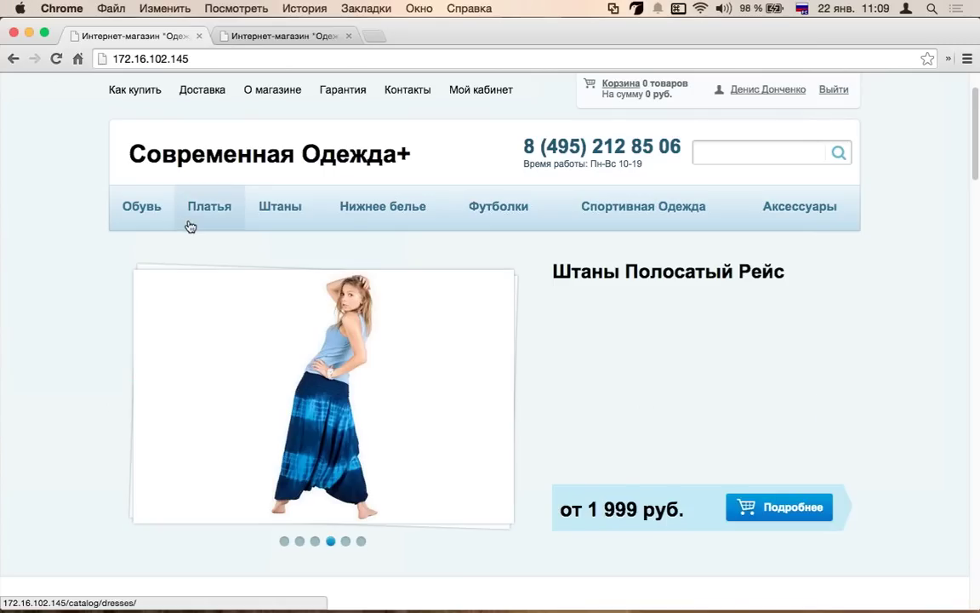
scroll(190, 223, down, 10)
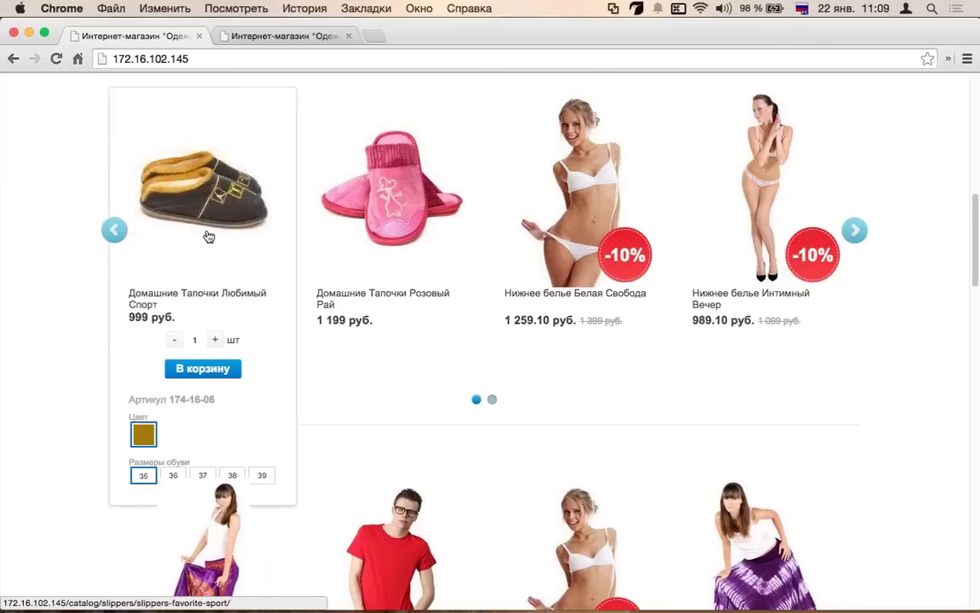
scroll(255, 221, up, 10)
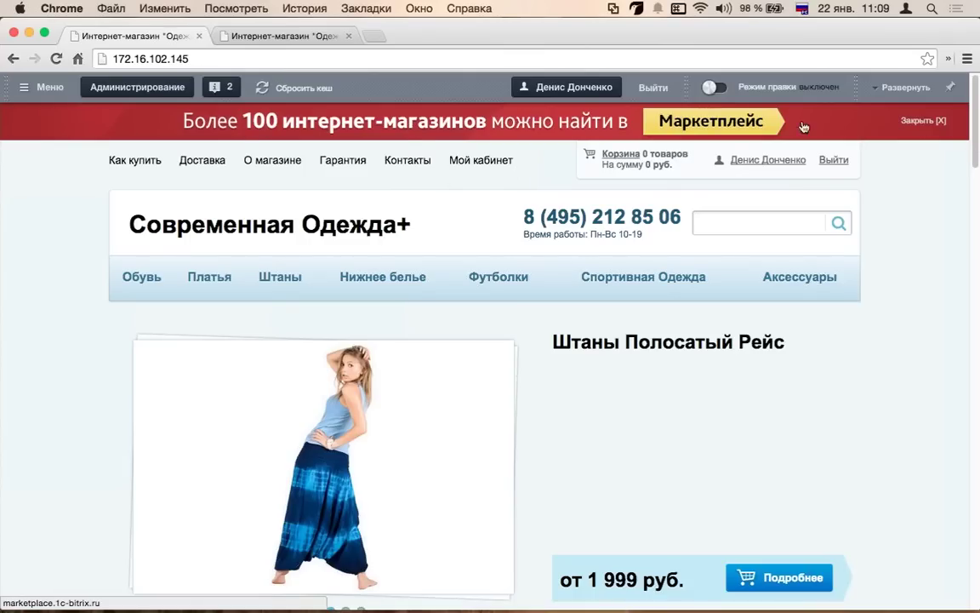
- Dismiss the Marketplace banner, browse the Доставка, О магазине and Гарантия pages, then return home
click(904, 124)
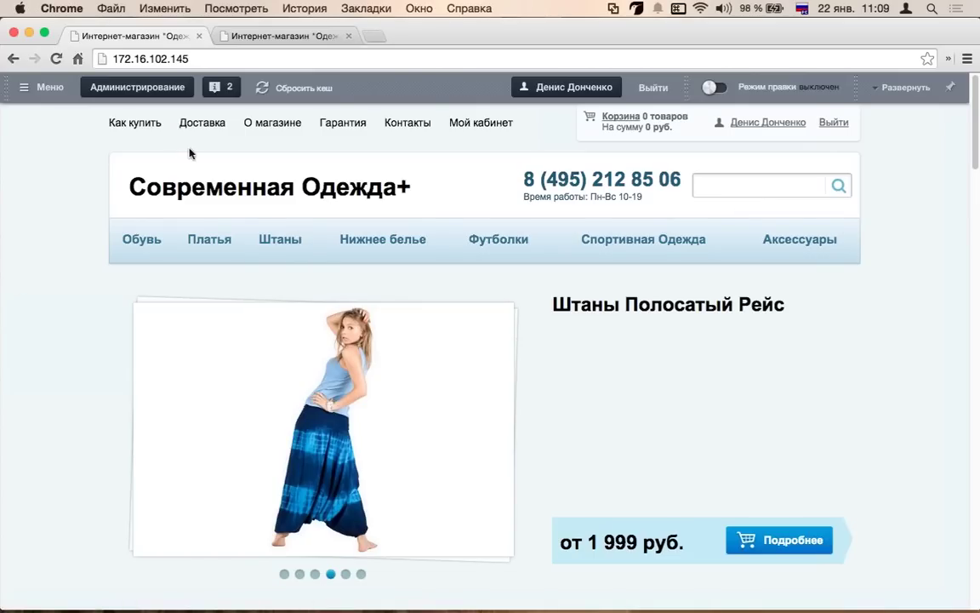
click(218, 125)
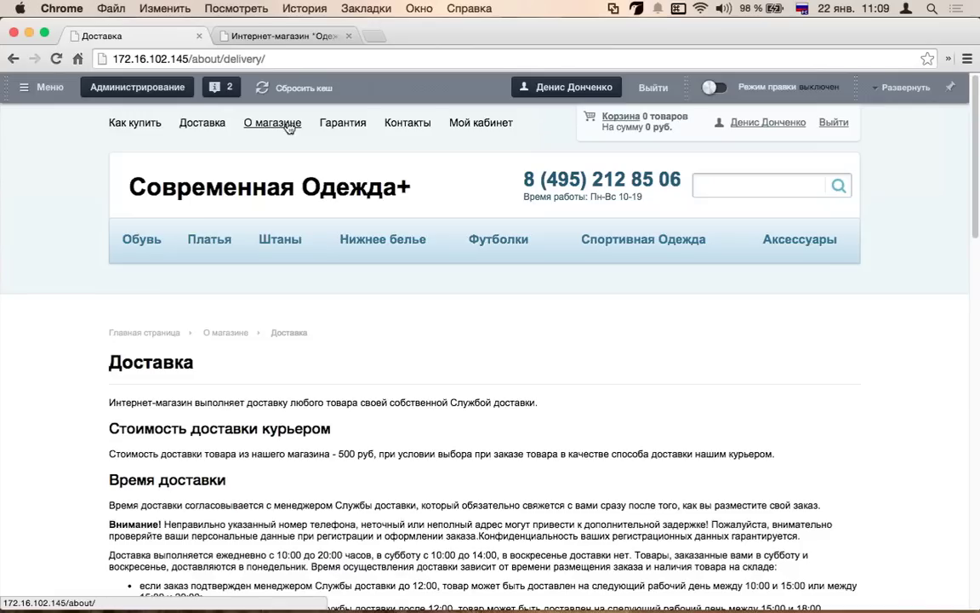
click(273, 125)
click(361, 125)
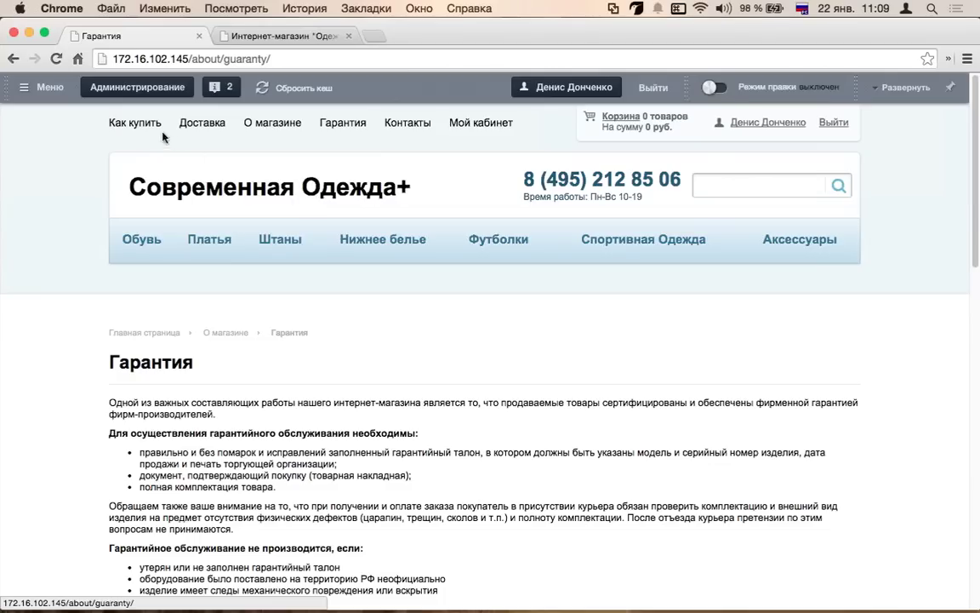
click(152, 174)
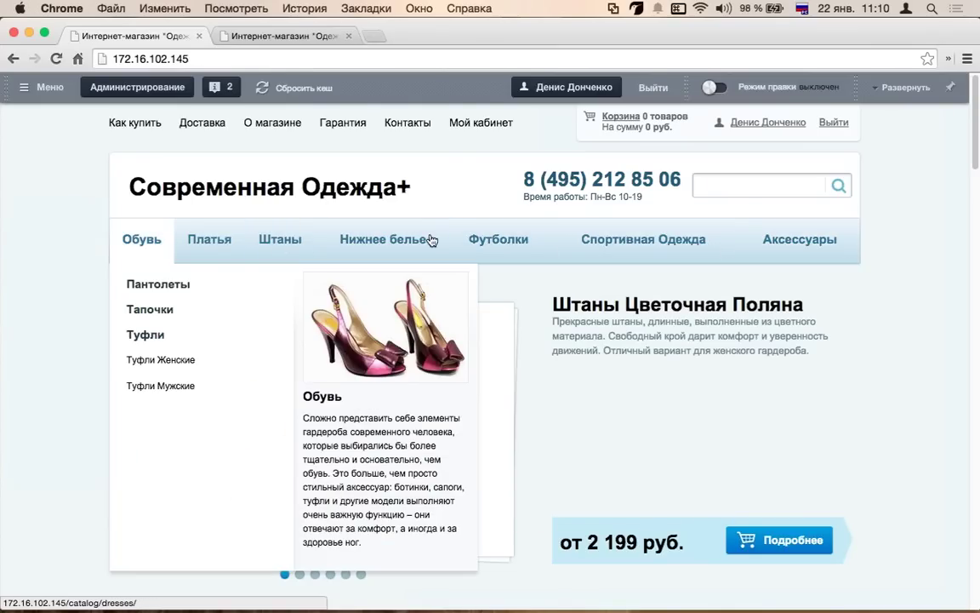
drag(975, 365, 611, 364)
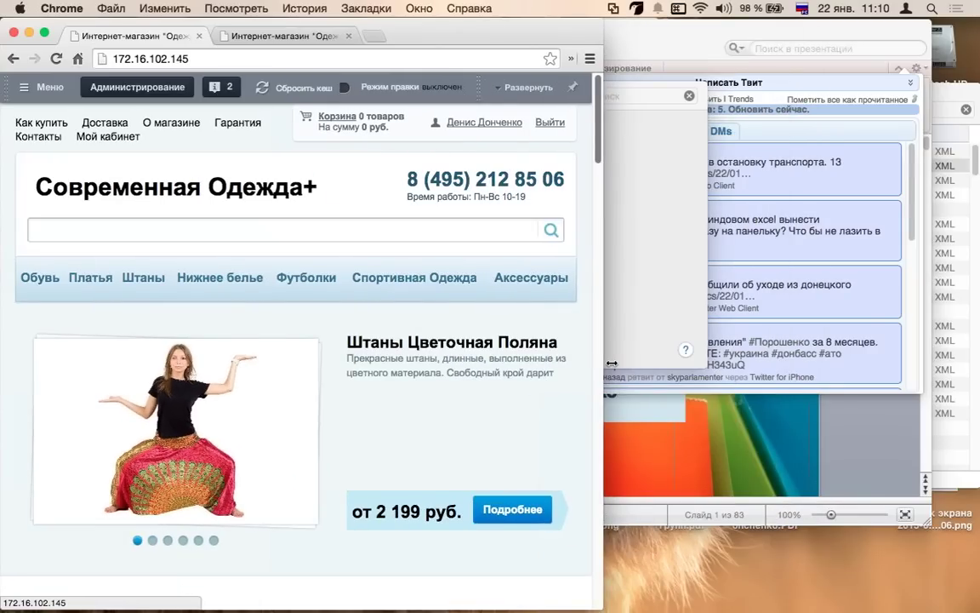
click(44, 32)
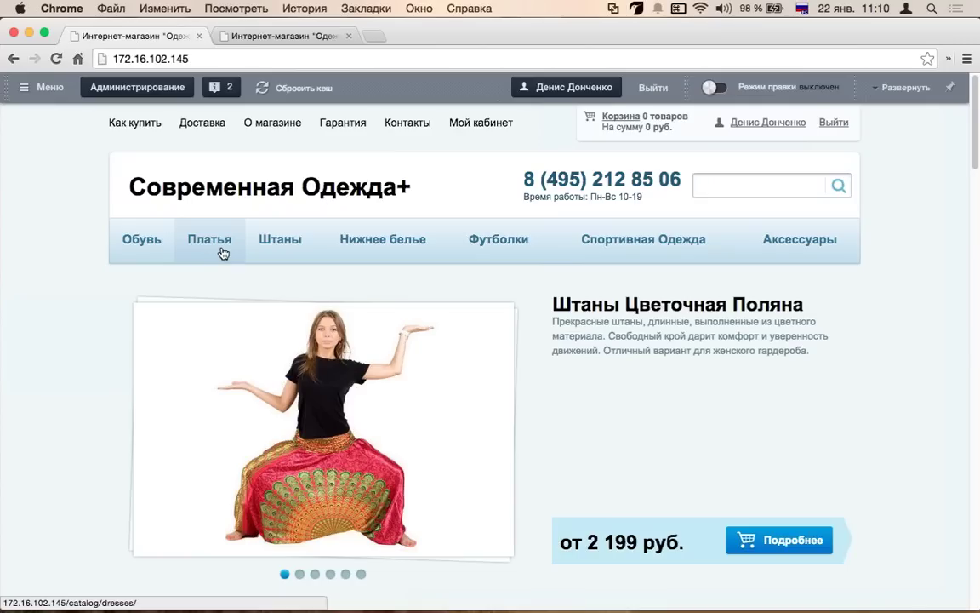
mouse_move(153, 255)
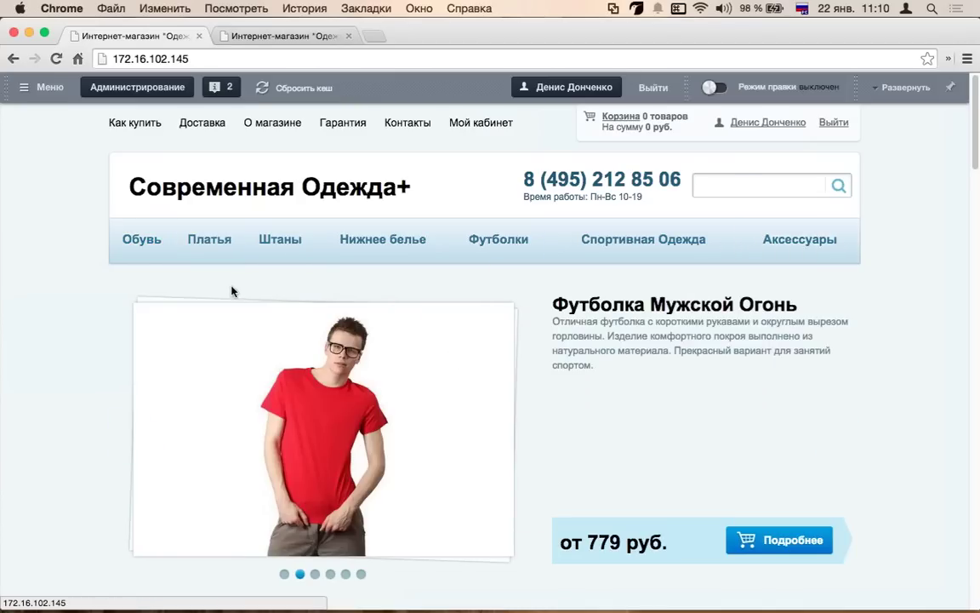
- Advance the home slider two slides to Штаны Полосатый Рейс and scroll to Лучшие коллекции
scroll(231, 291, down, 4)
scroll(549, 263, up, 2)
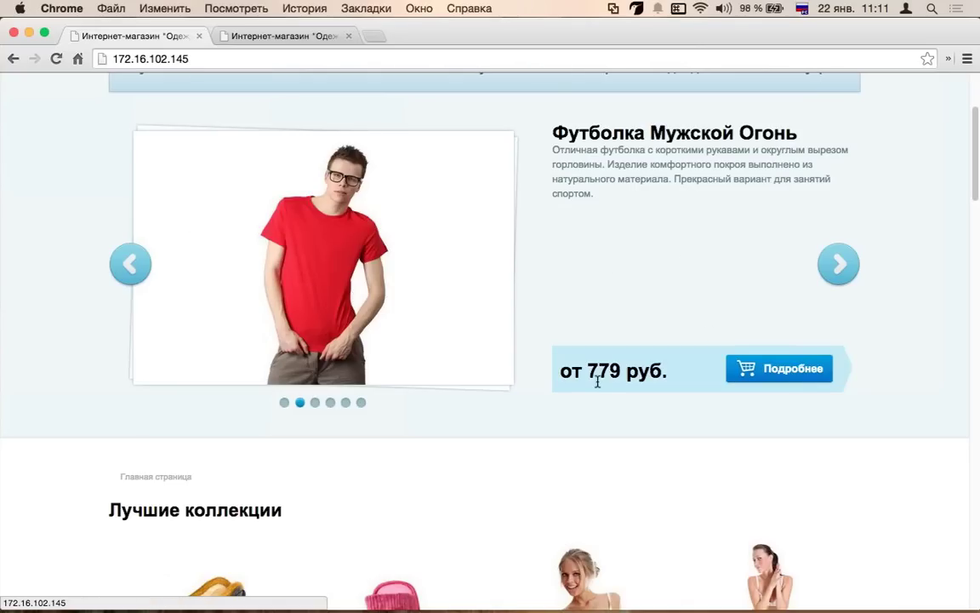
click(842, 271)
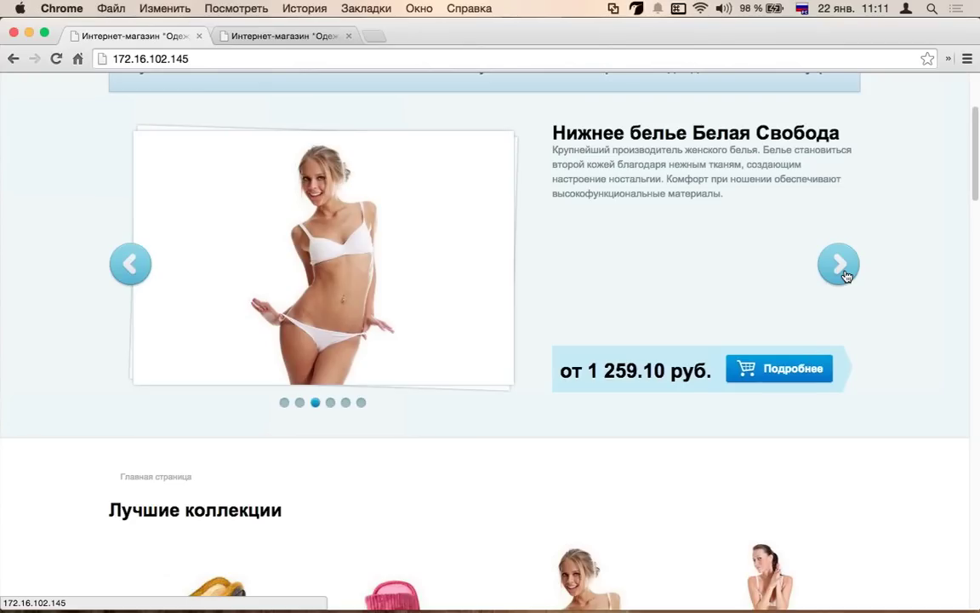
click(843, 270)
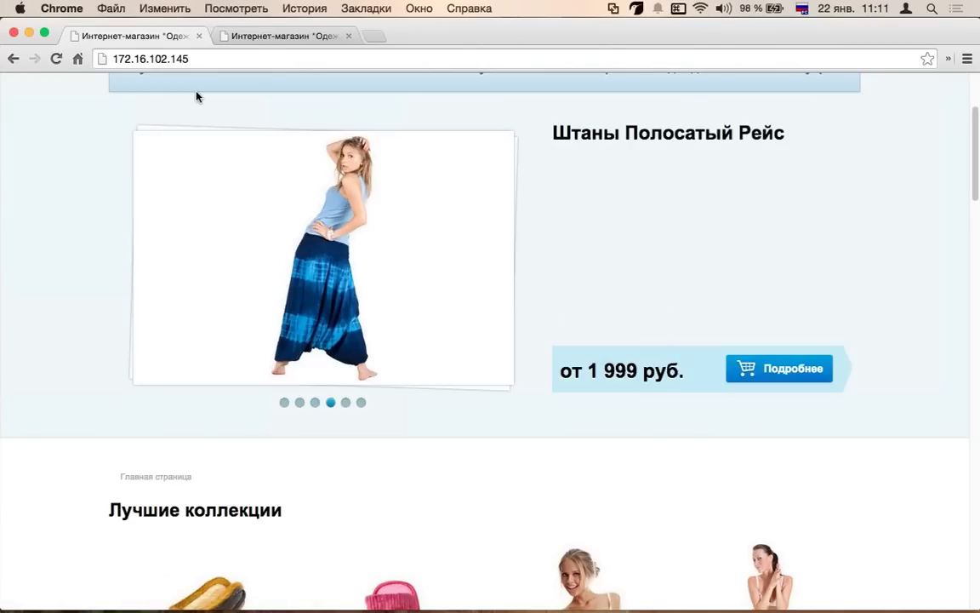
scroll(199, 136, down, 1)
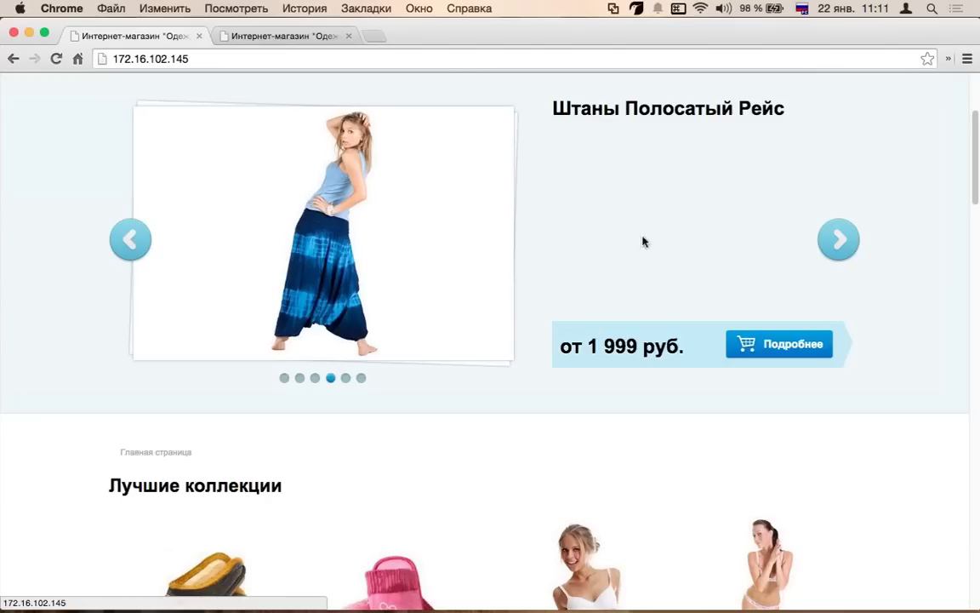
scroll(345, 363, down, 1)
scroll(344, 365, down, 5)
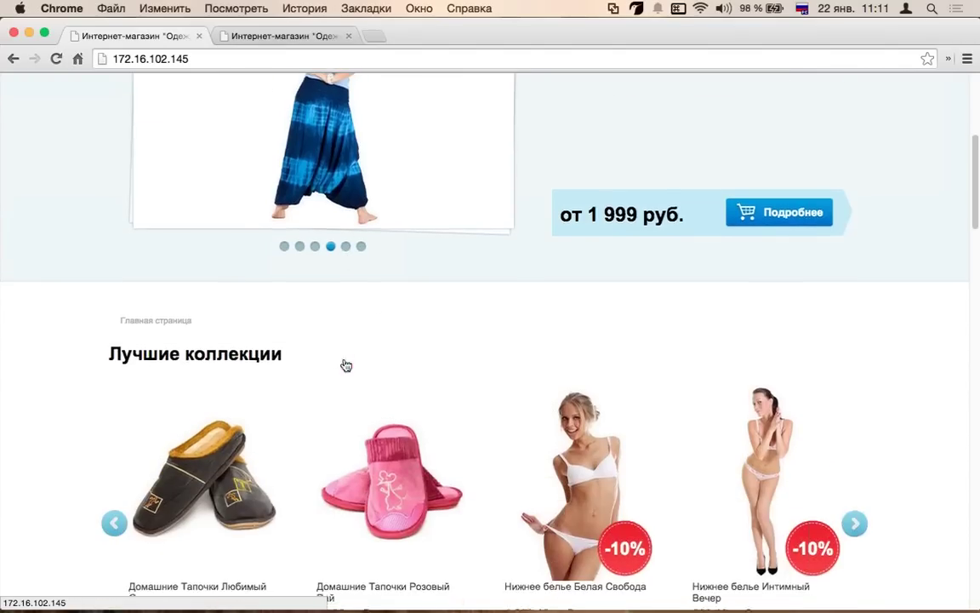
scroll(46, 170, down, 1)
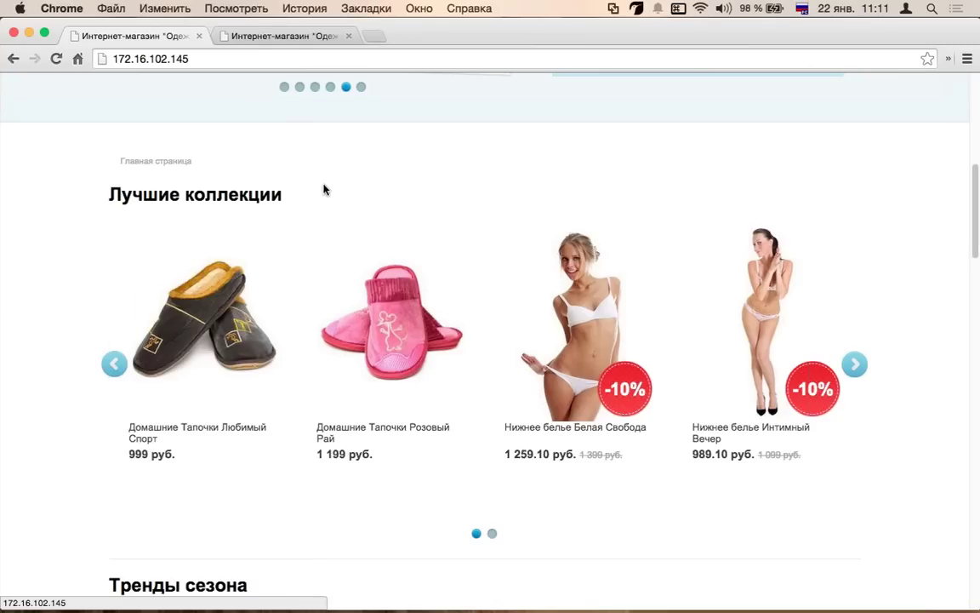
scroll(358, 255, down, 5)
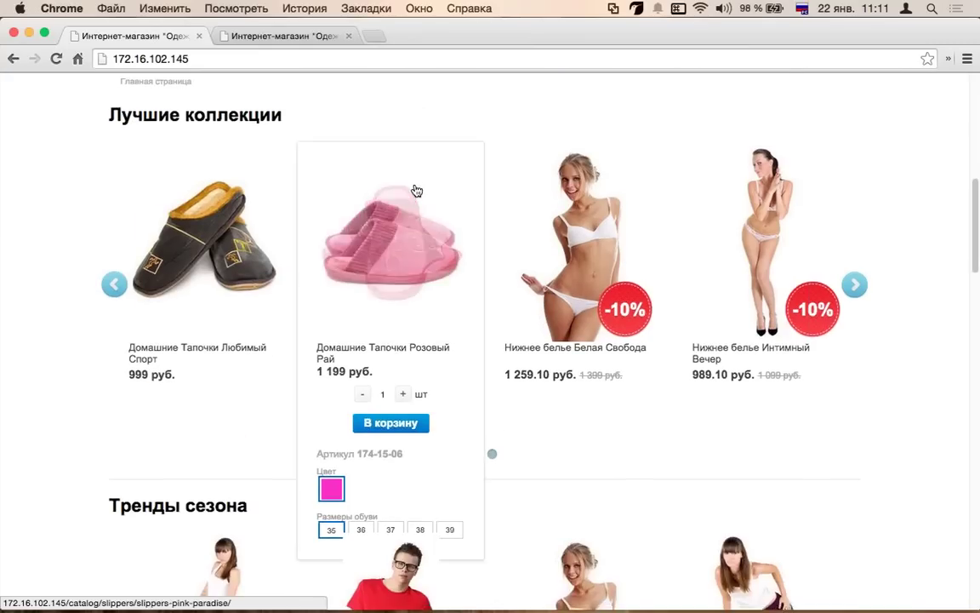
scroll(212, 308, down, 2)
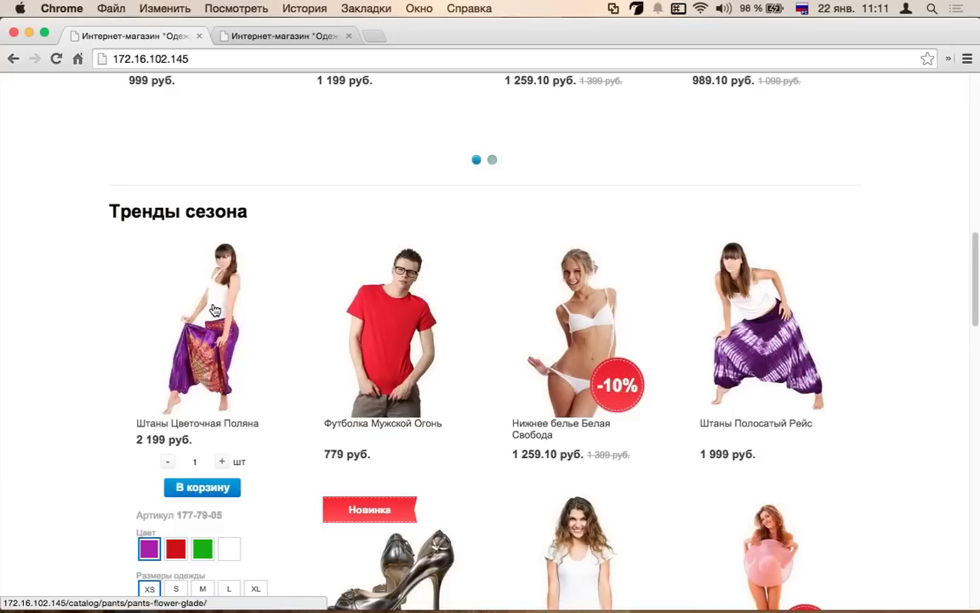
scroll(264, 224, down, 5)
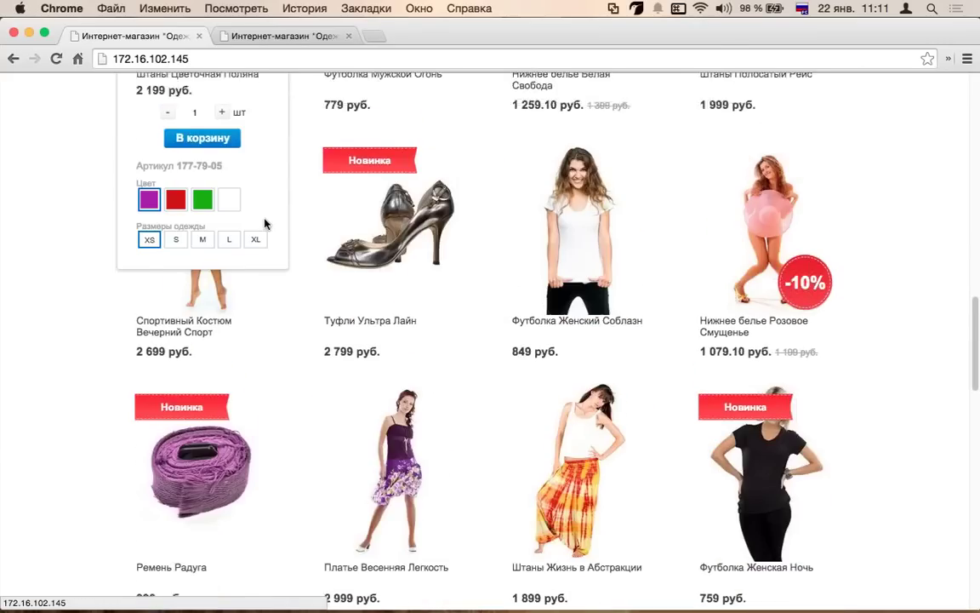
scroll(264, 224, up, 3)
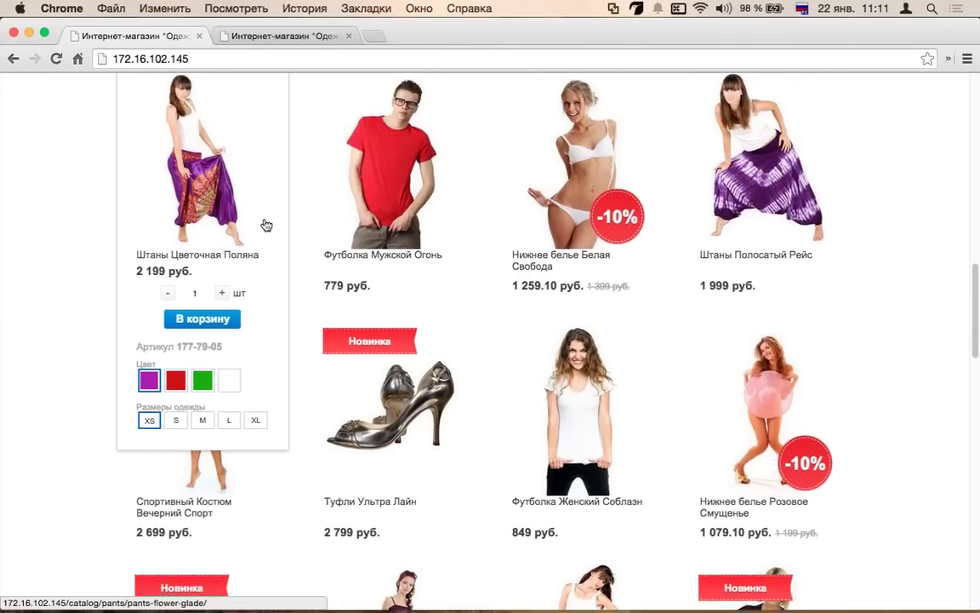
scroll(267, 224, down, 9)
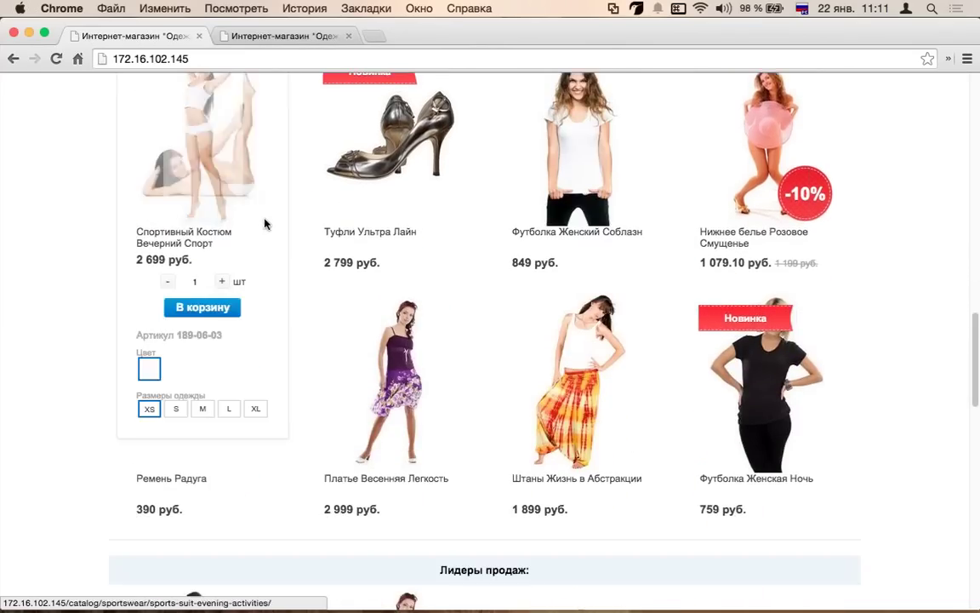
scroll(267, 224, down, 2)
scroll(547, 309, down, 2)
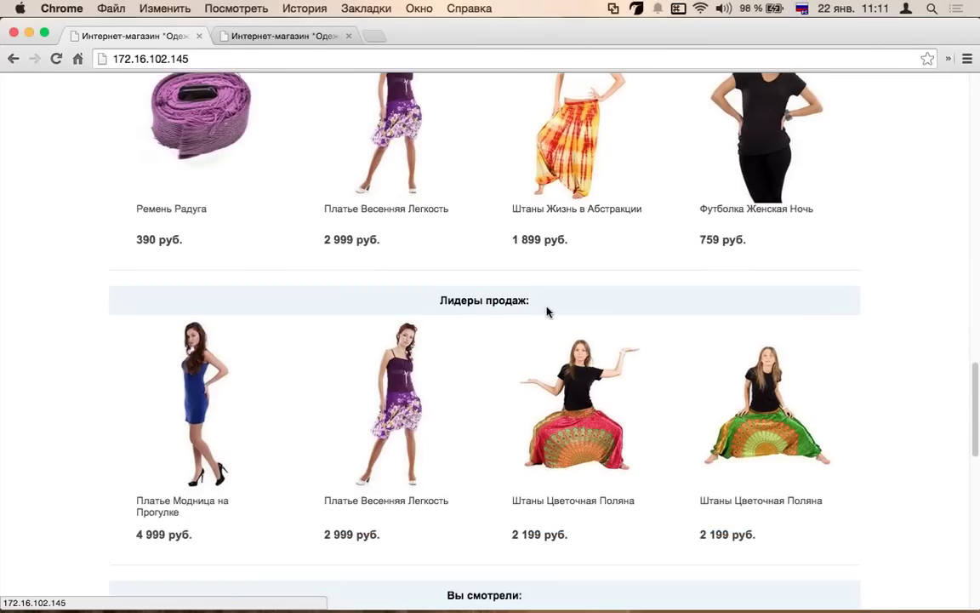
scroll(539, 313, down, 3)
scroll(253, 357, down, 3)
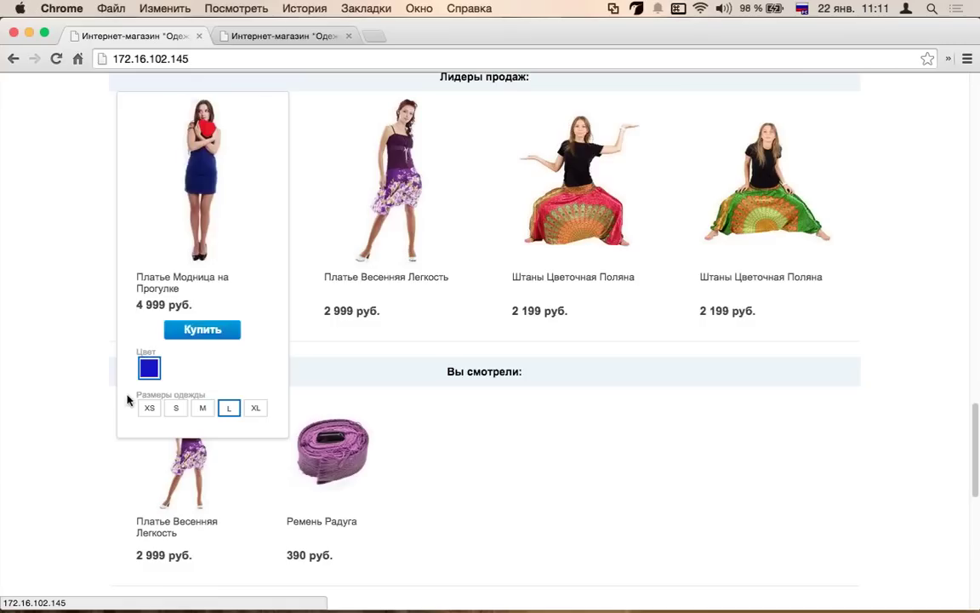
scroll(563, 400, up, 1)
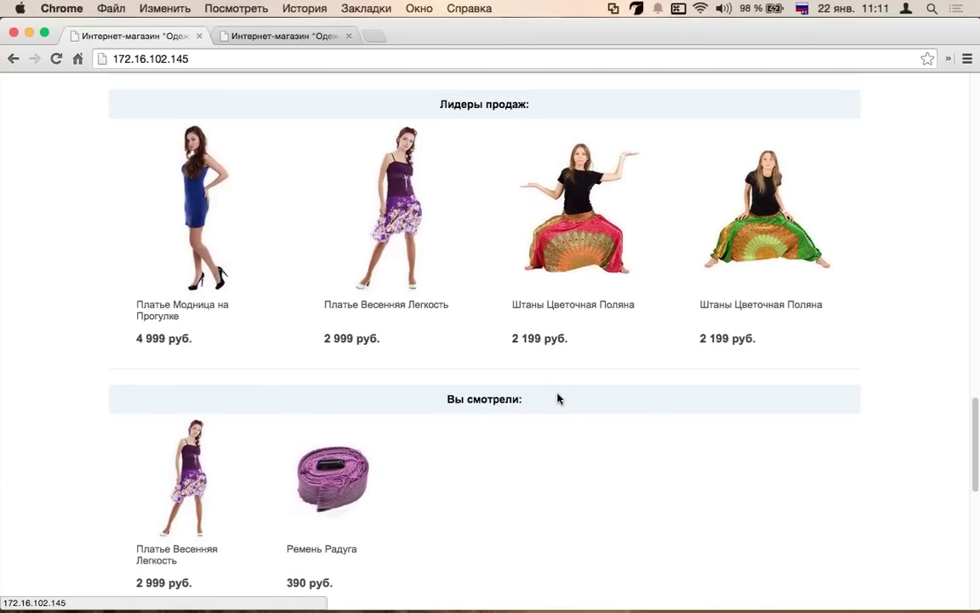
scroll(323, 329, up, 10)
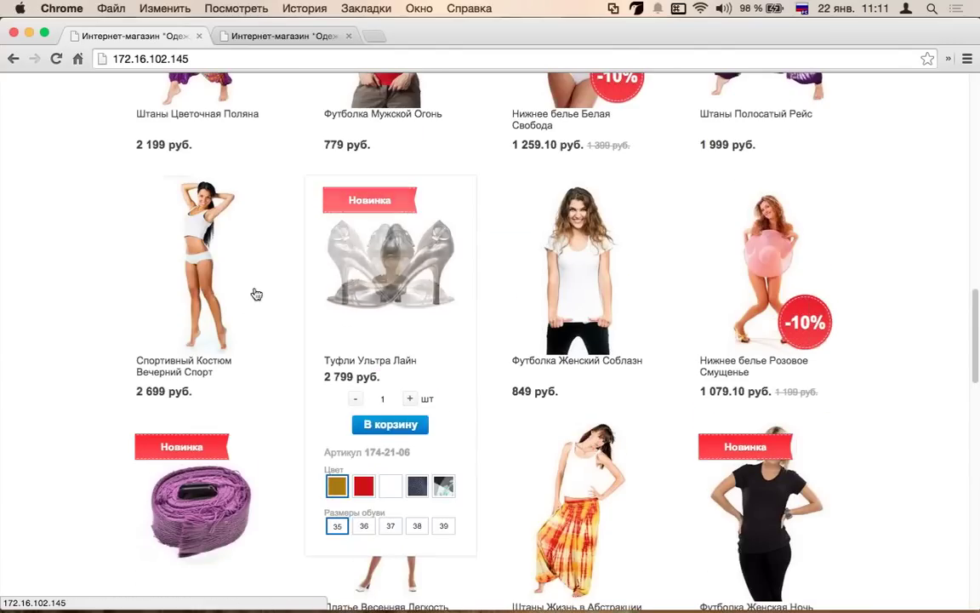
scroll(452, 296, up, 3)
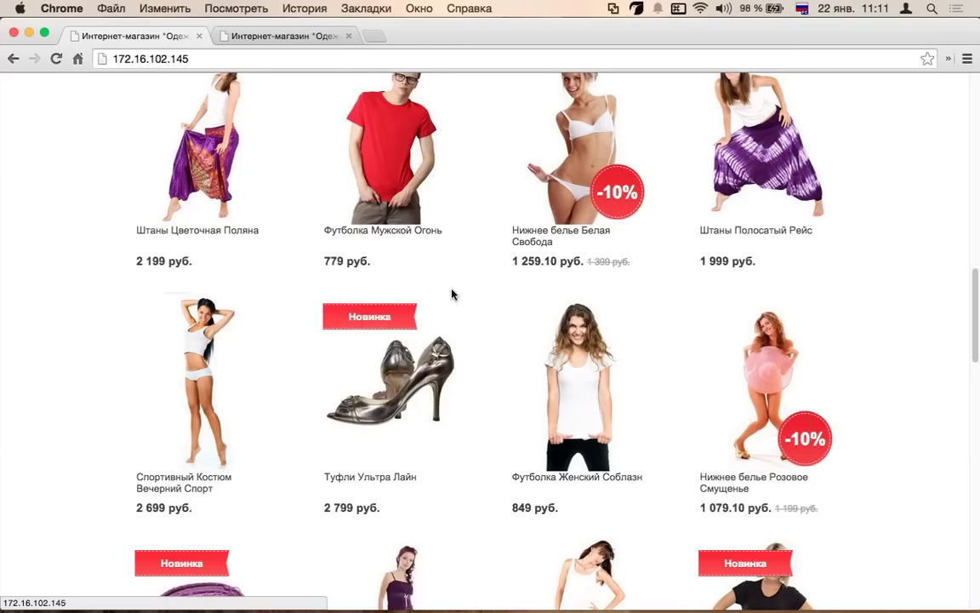
scroll(453, 295, up, 3)
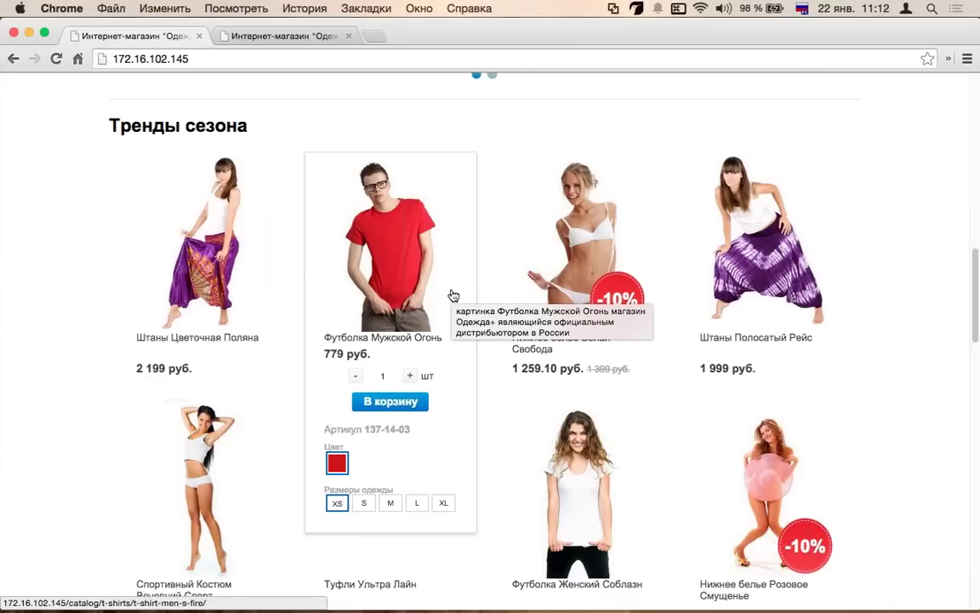
scroll(448, 296, down, 1)
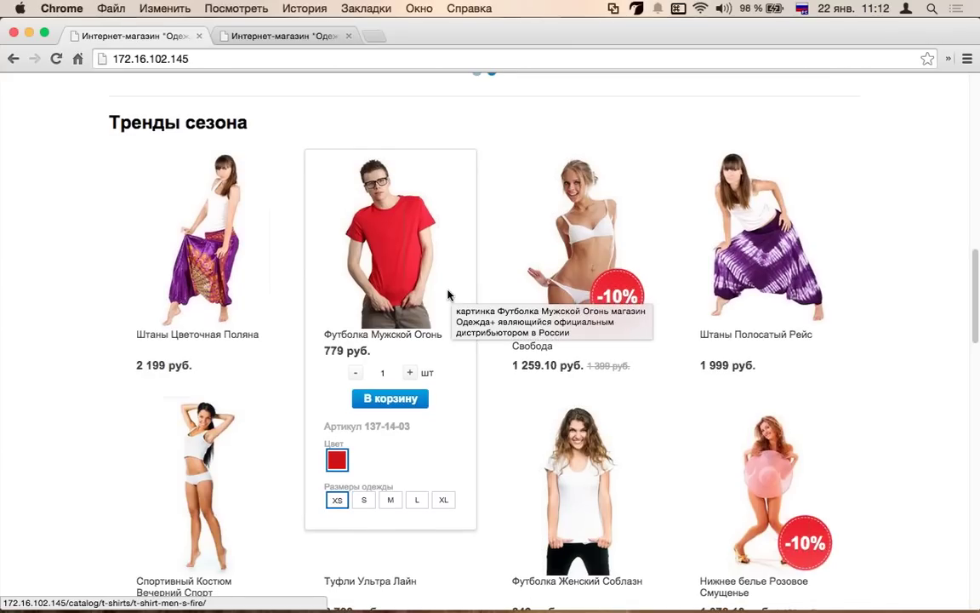
scroll(449, 294, down, 18)
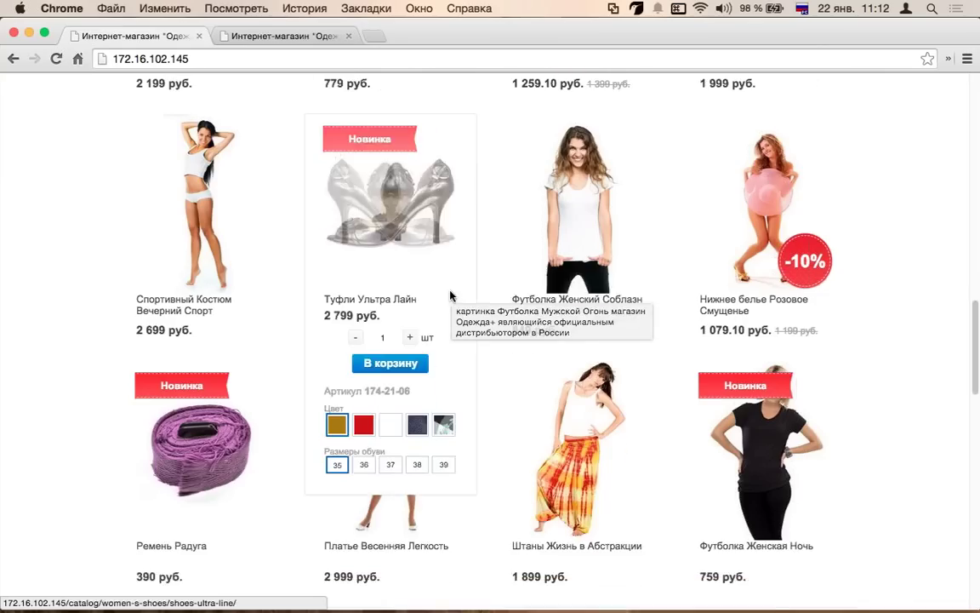
drag(554, 265, 446, 254)
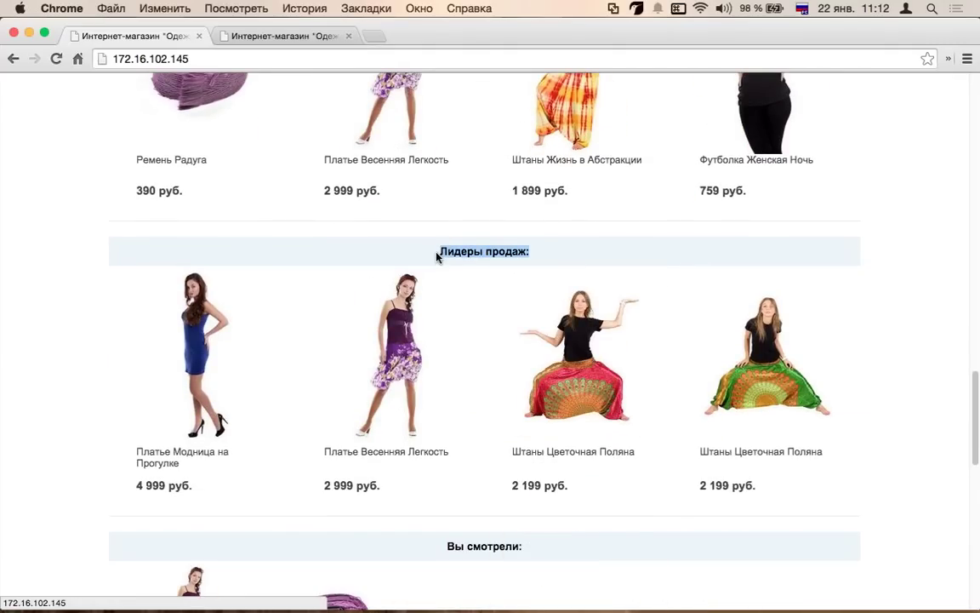
scroll(436, 258, down, 1)
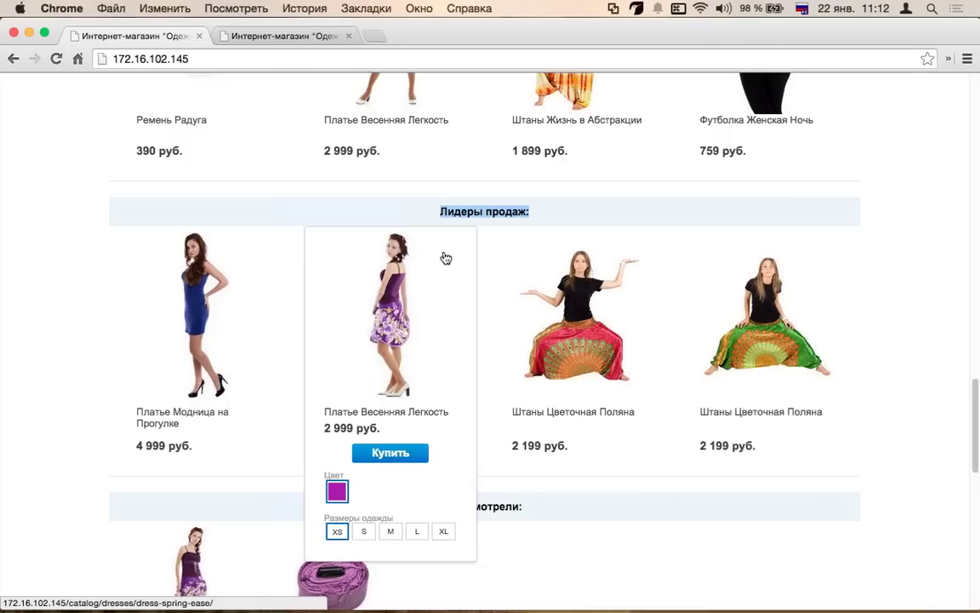
click(569, 216)
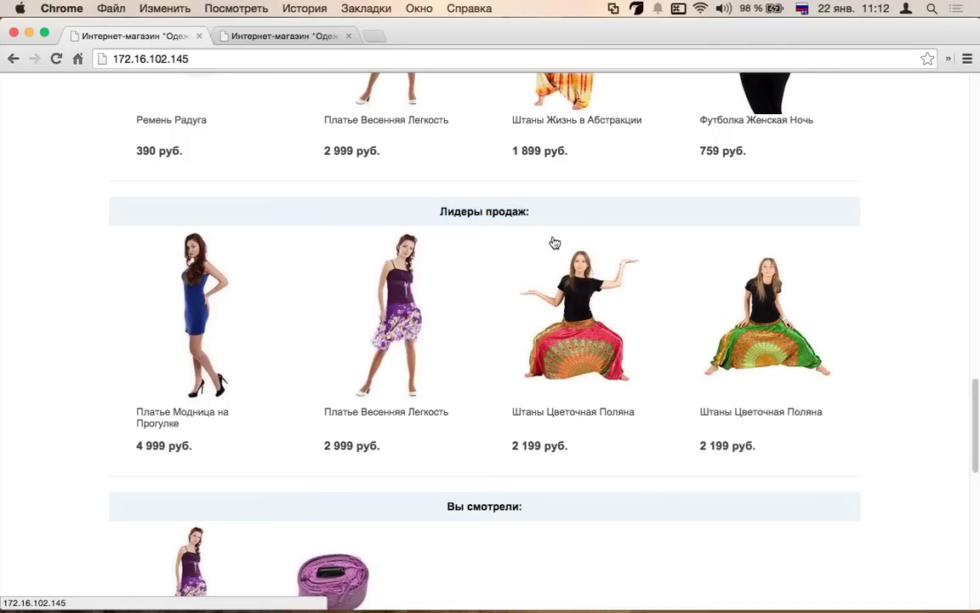
scroll(294, 426, down, 3)
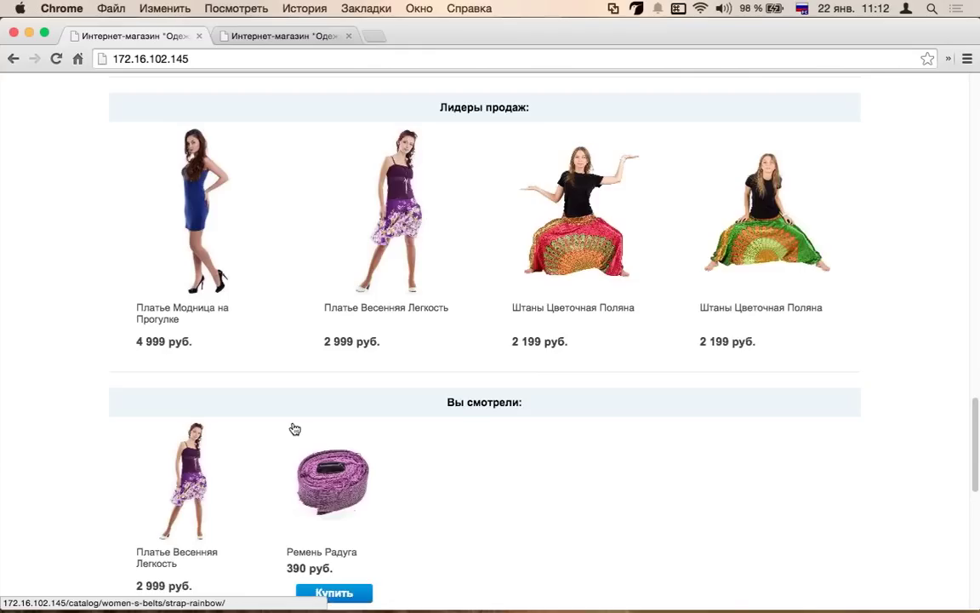
scroll(292, 427, down, 5)
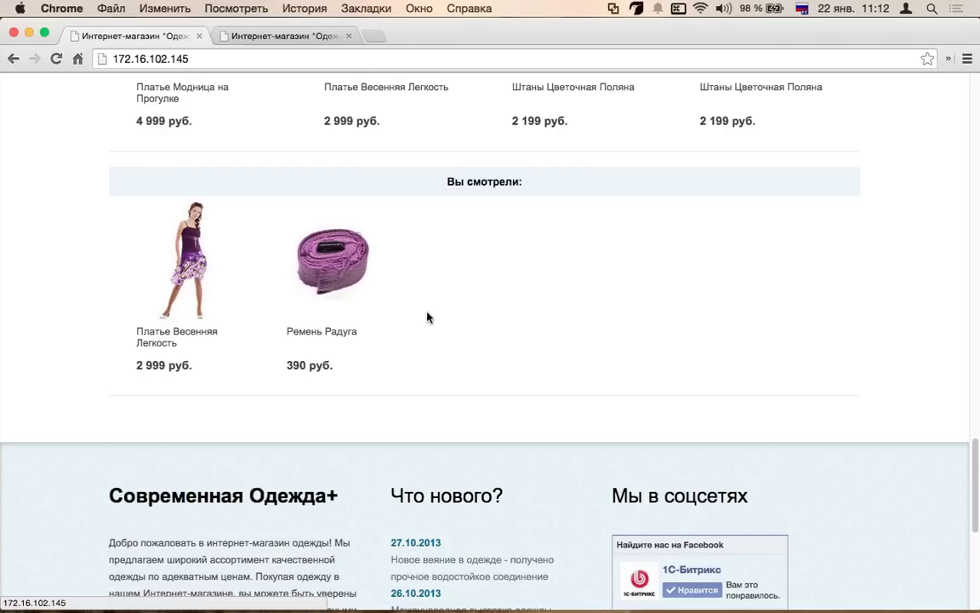
scroll(426, 317, down, 3)
scroll(422, 306, up, 1)
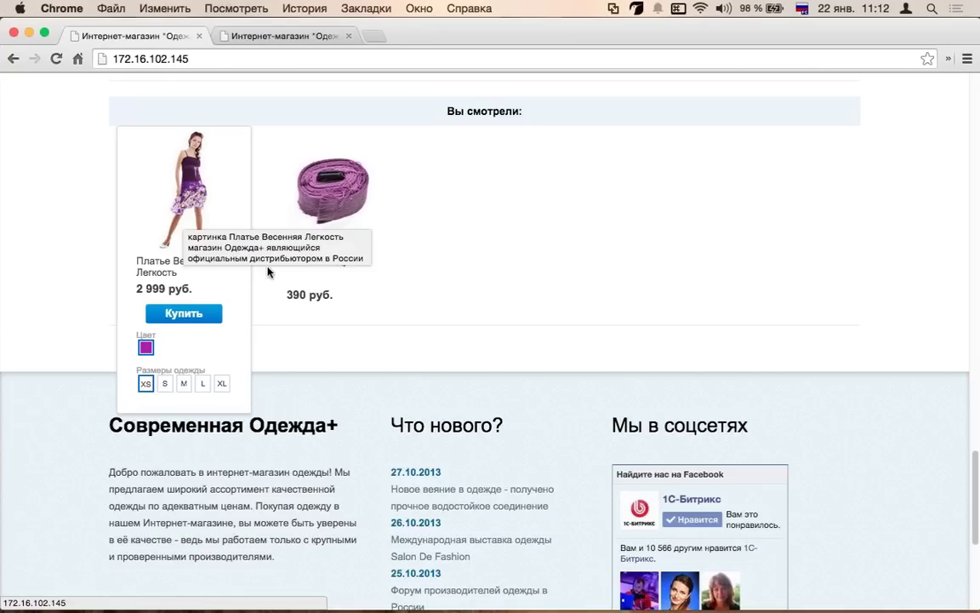
scroll(272, 277, down, 6)
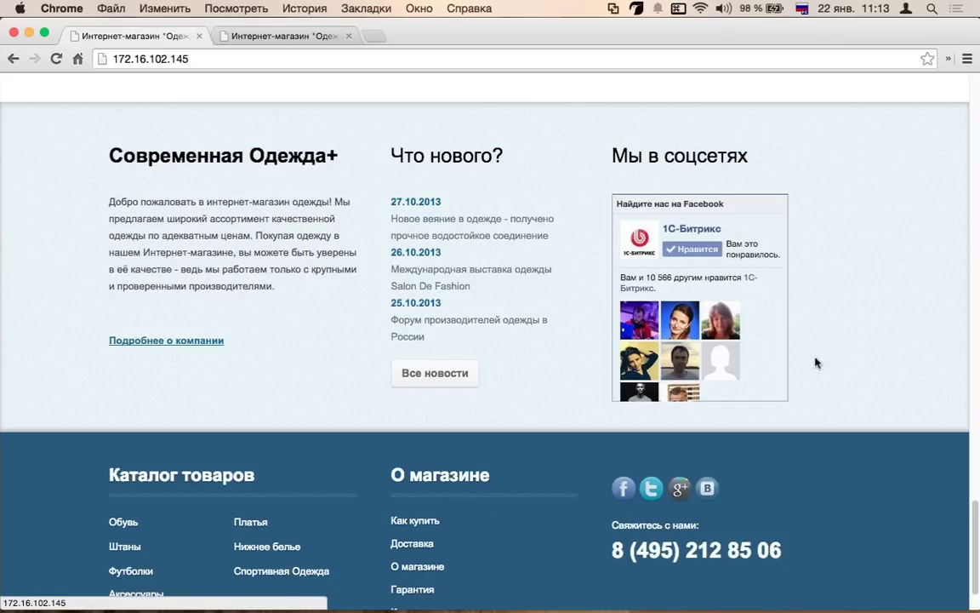
scroll(474, 304, down, 2)
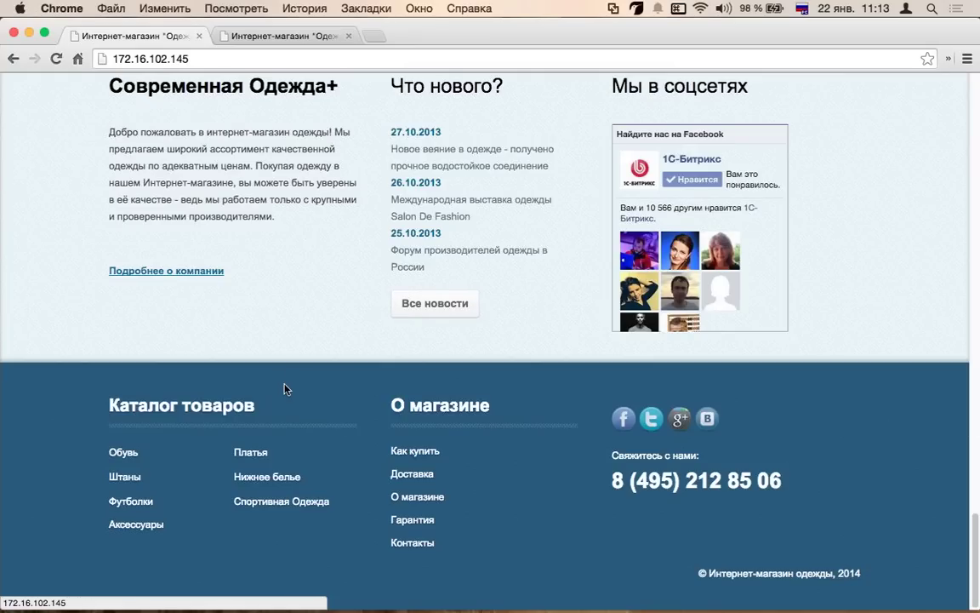
scroll(329, 300, up, 10)
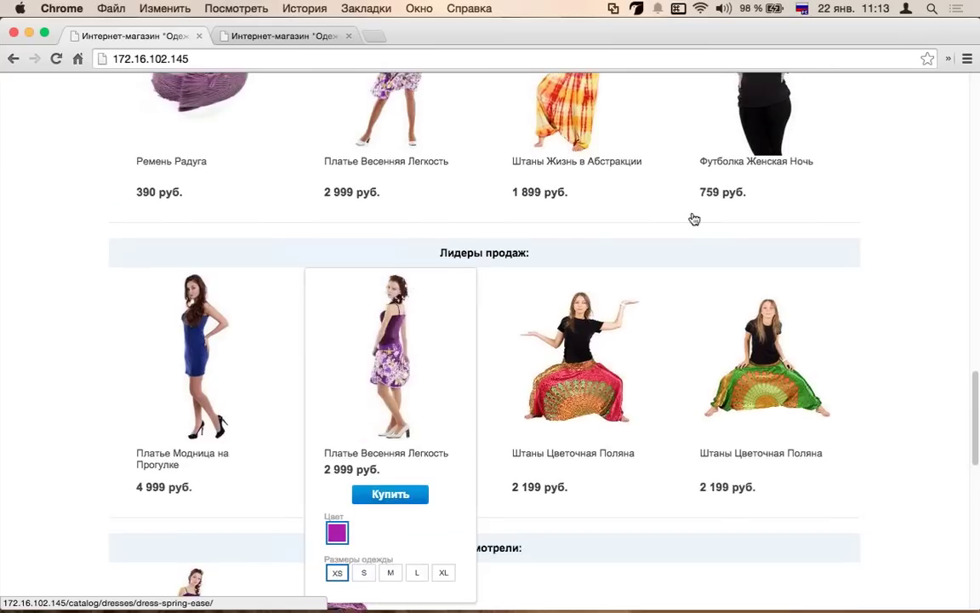
scroll(695, 220, up, 5)
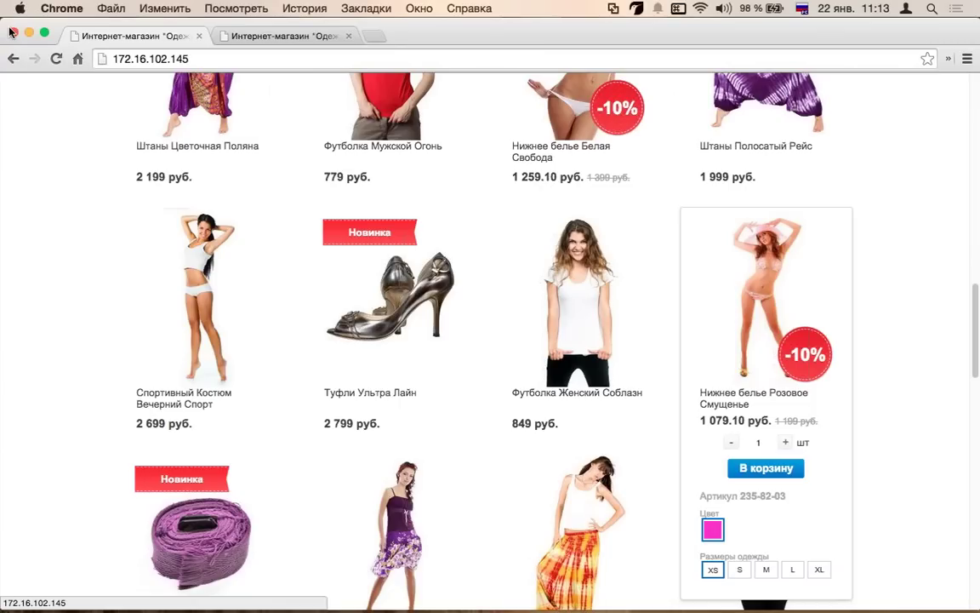
scroll(366, 307, up, 10)
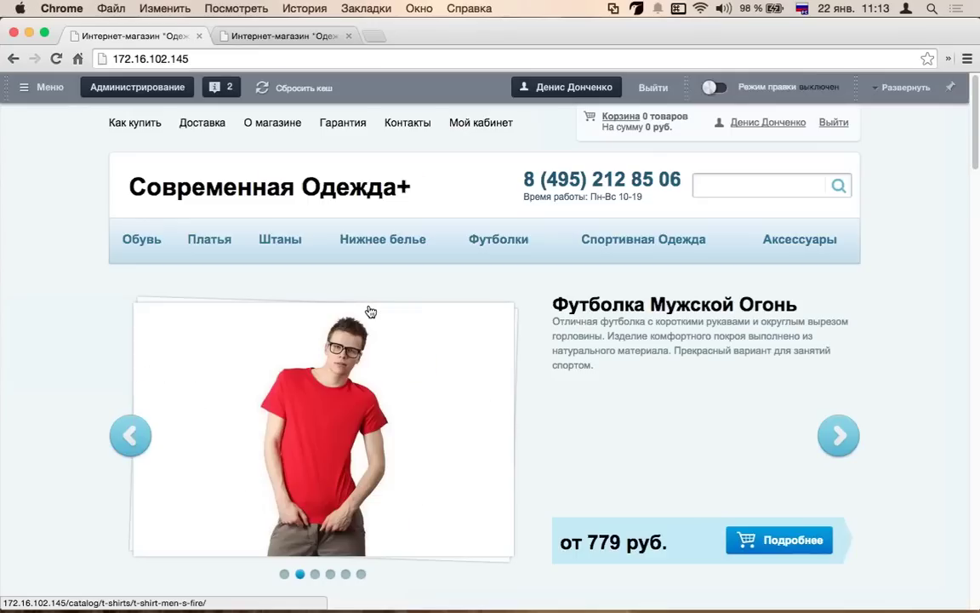
- Scroll down the store home page and back up to the top catalog menu
scroll(368, 312, down, 1)
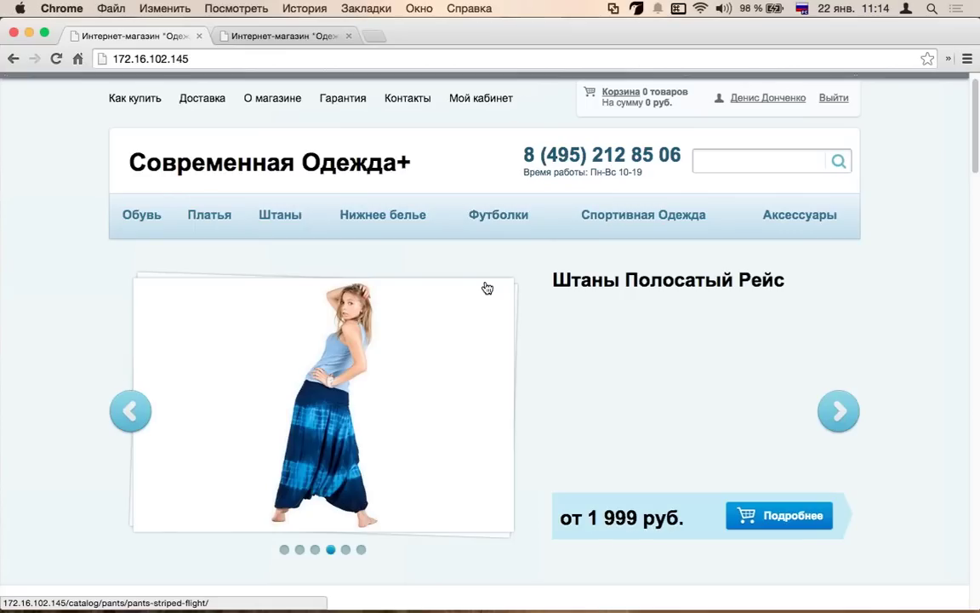
scroll(487, 288, down, 5)
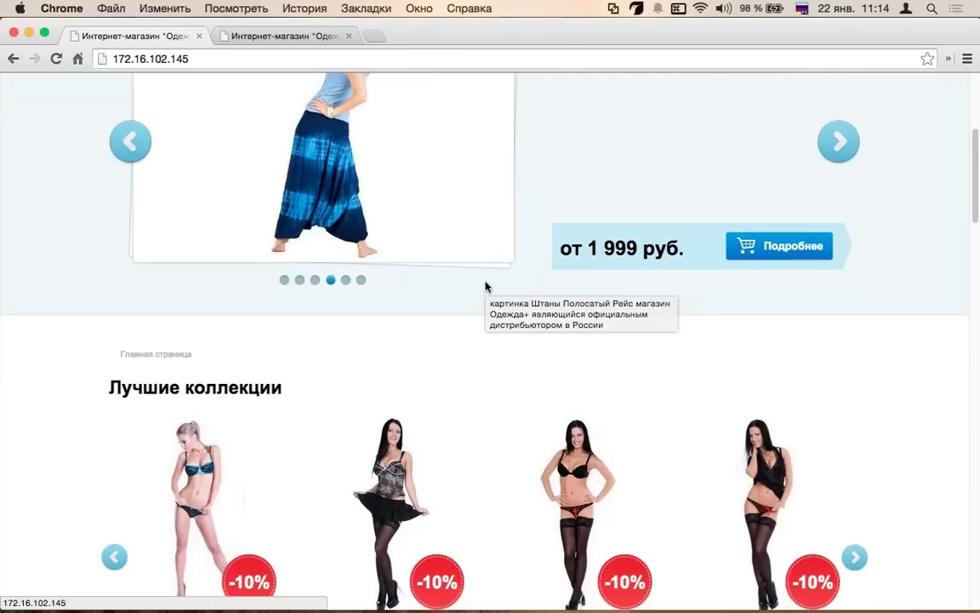
scroll(487, 288, up, 5)
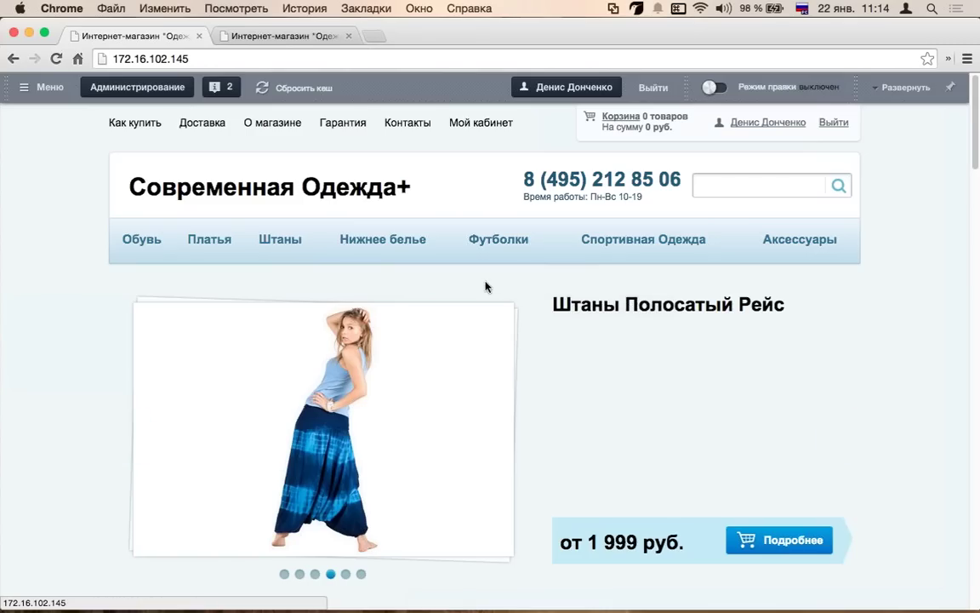
- Open the Пантолеты section from the Обувь menu and scroll its listing
mouse_move(124, 249)
click(164, 284)
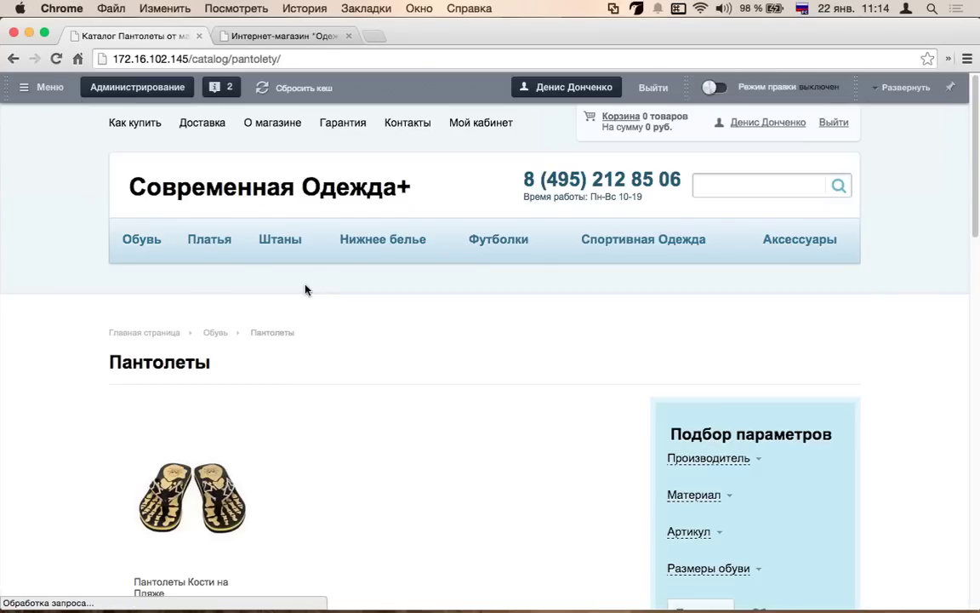
scroll(305, 287, down, 5)
scroll(168, 233, up, 4)
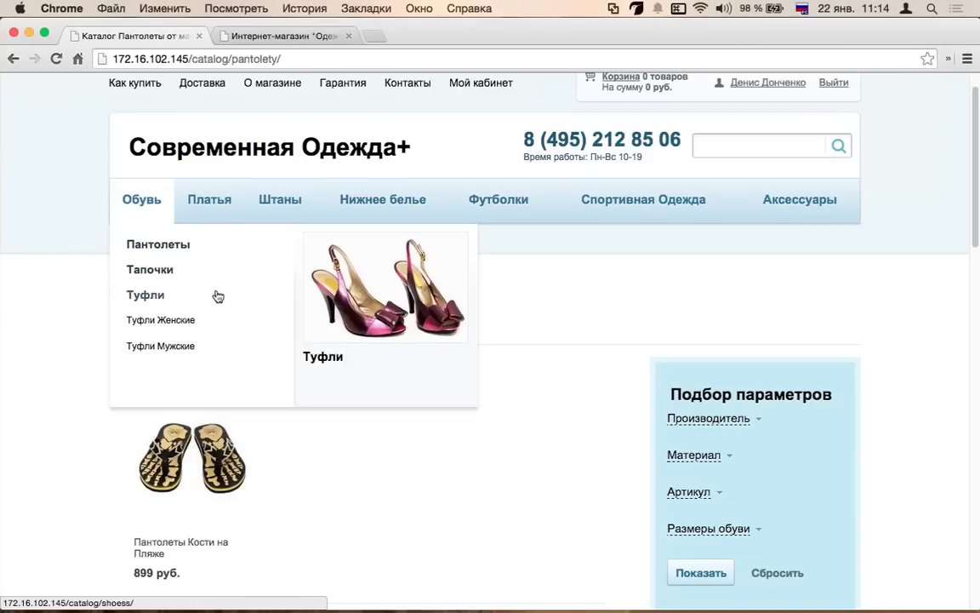
scroll(636, 196, down, 2)
- Open the Нижнее белье section, browse its discounted products and expand the Производитель filter
click(379, 133)
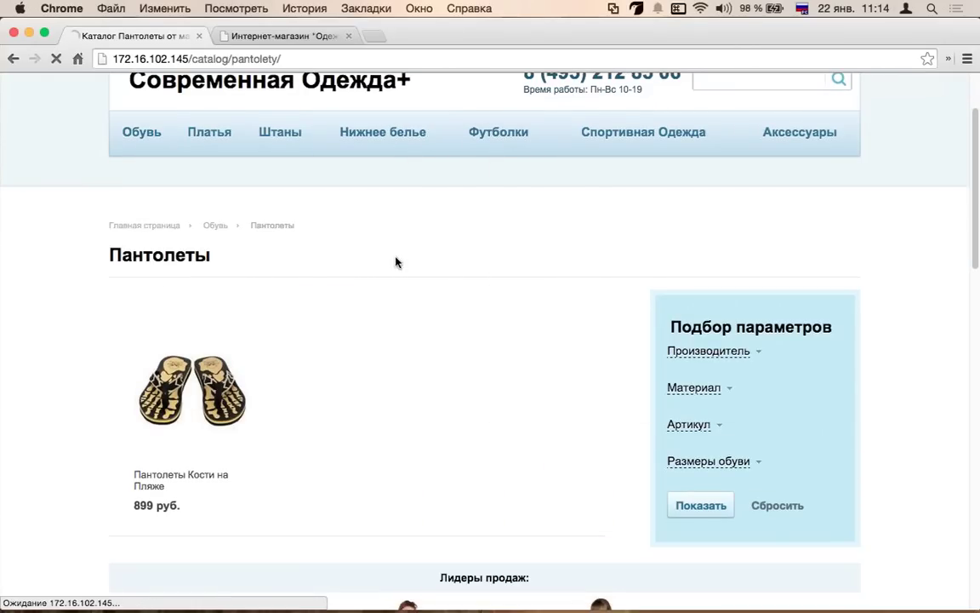
scroll(413, 411, down, 2)
scroll(414, 413, down, 8)
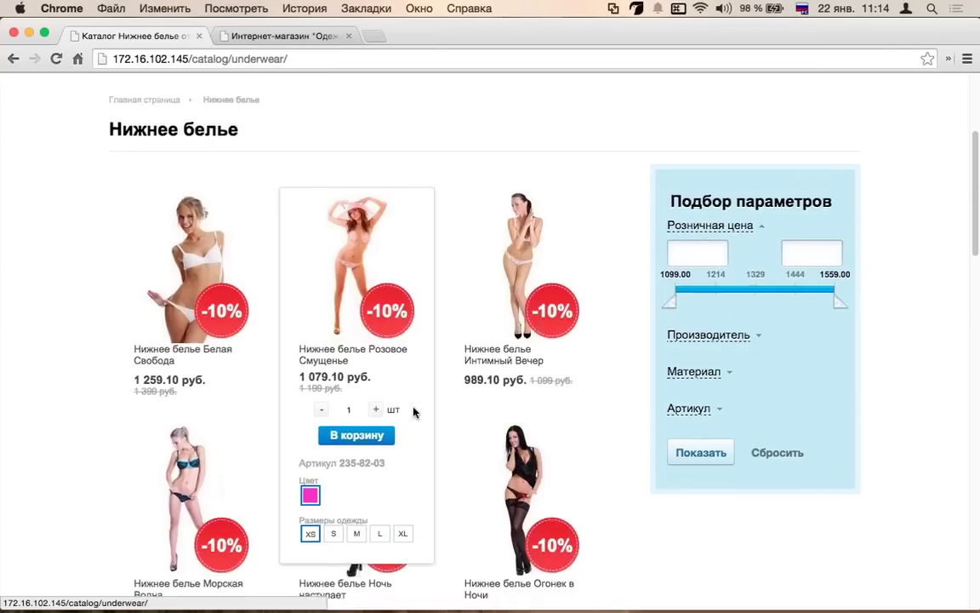
scroll(415, 412, up, 5)
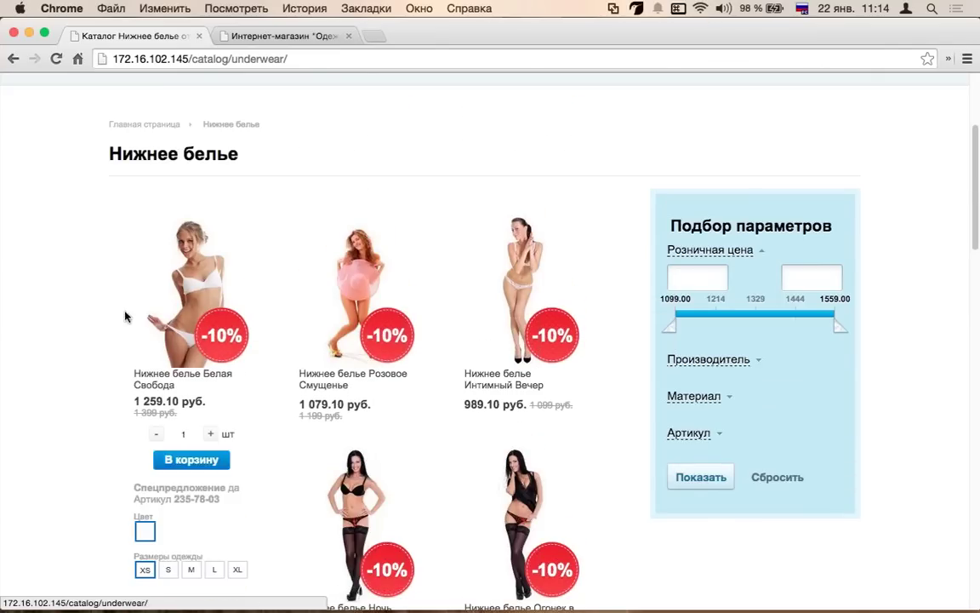
scroll(283, 260, down, 1)
scroll(400, 335, down, 5)
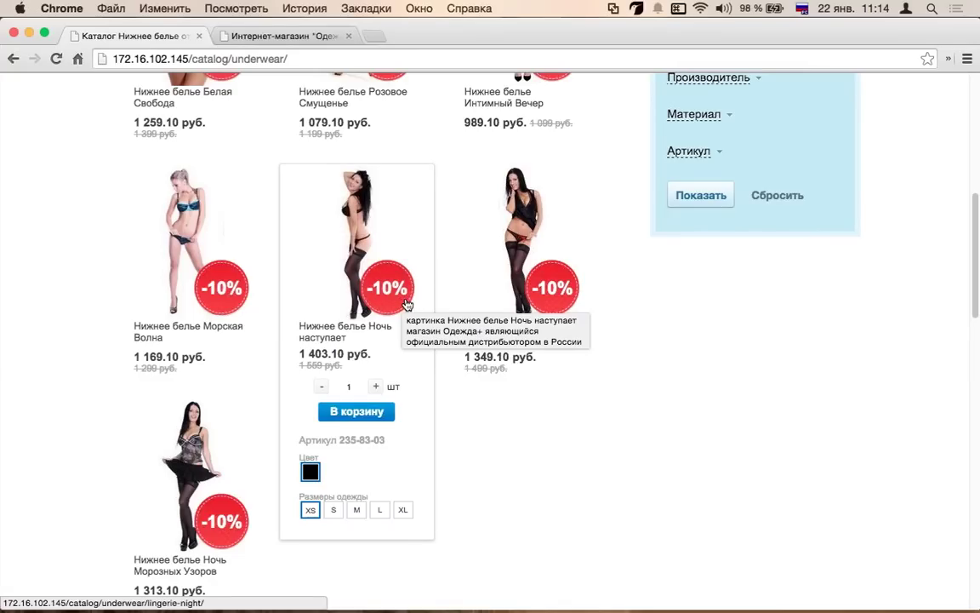
scroll(407, 304, up, 5)
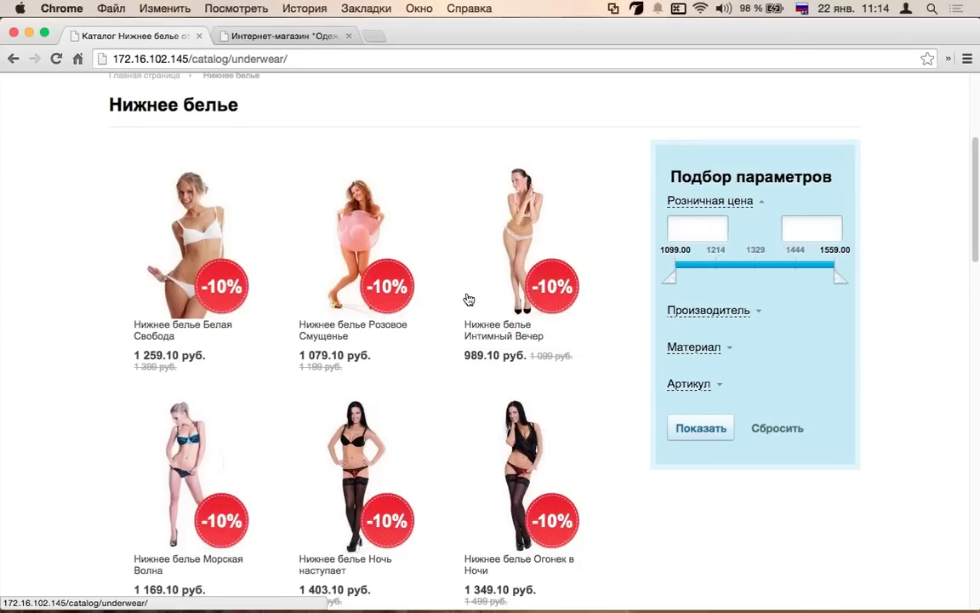
click(679, 313)
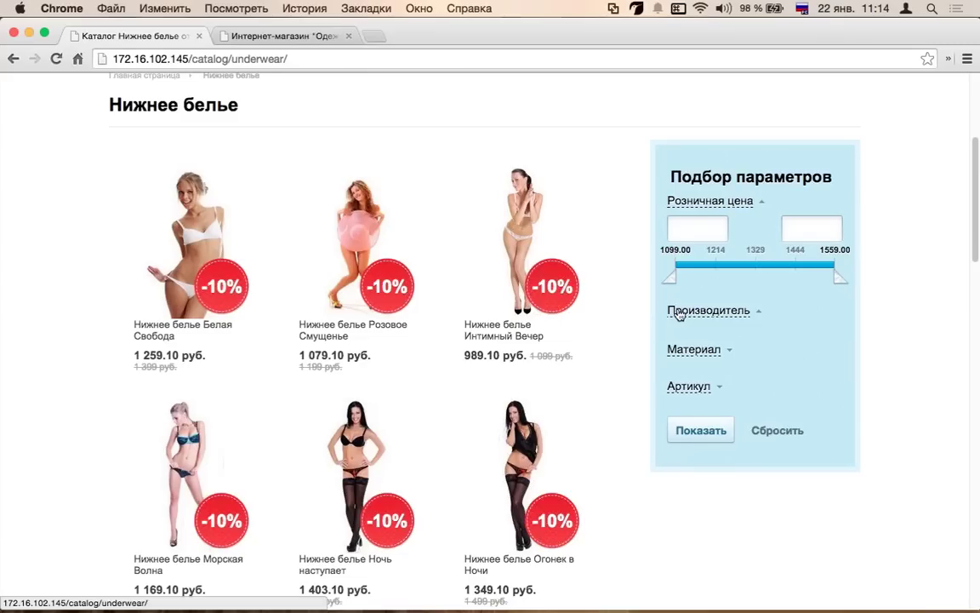
- Expand the Производитель, Материал and Артикул groups in the Подбор параметров filter
click(679, 314)
scroll(690, 317, down, 3)
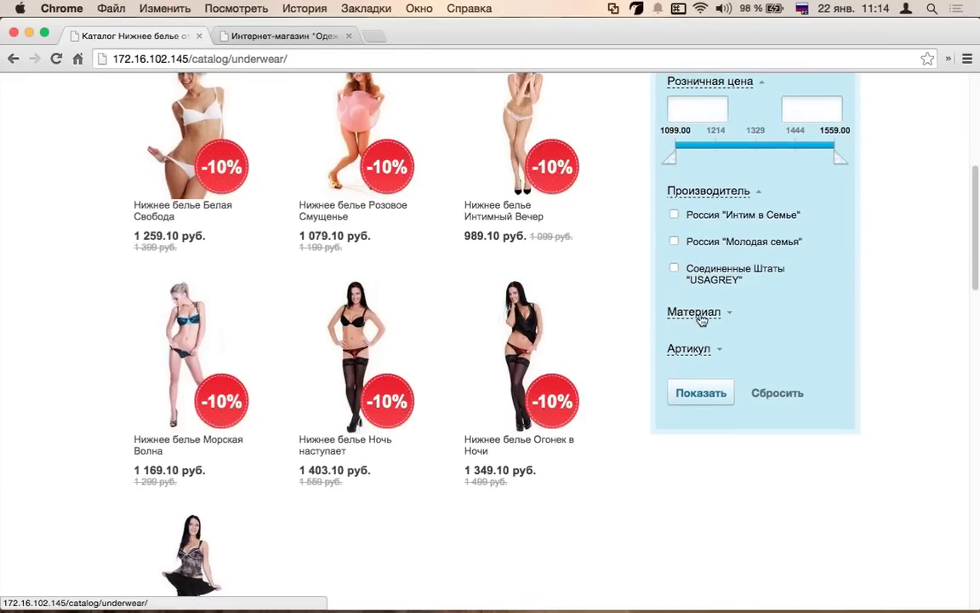
click(701, 324)
scroll(699, 349, down, 1)
click(697, 375)
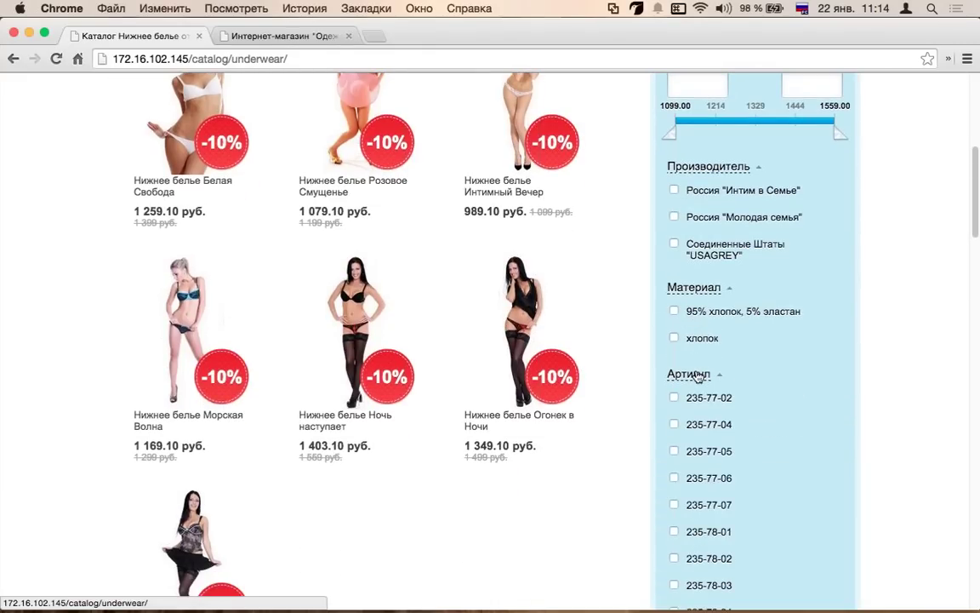
scroll(728, 371, up, 3)
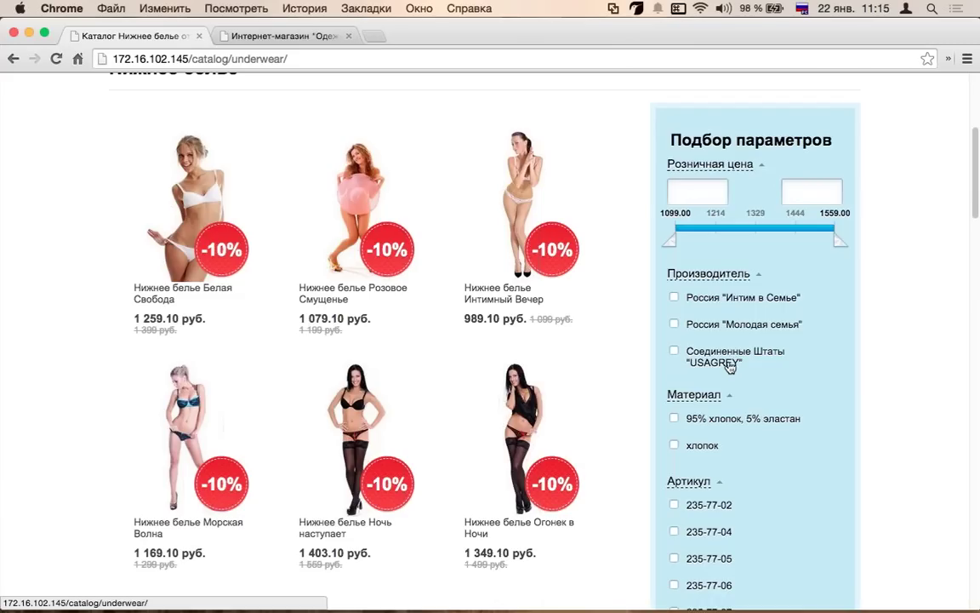
- Tick manufacturer Россия "Интим в Семье" and confirm the filter selects 5 products
click(674, 296)
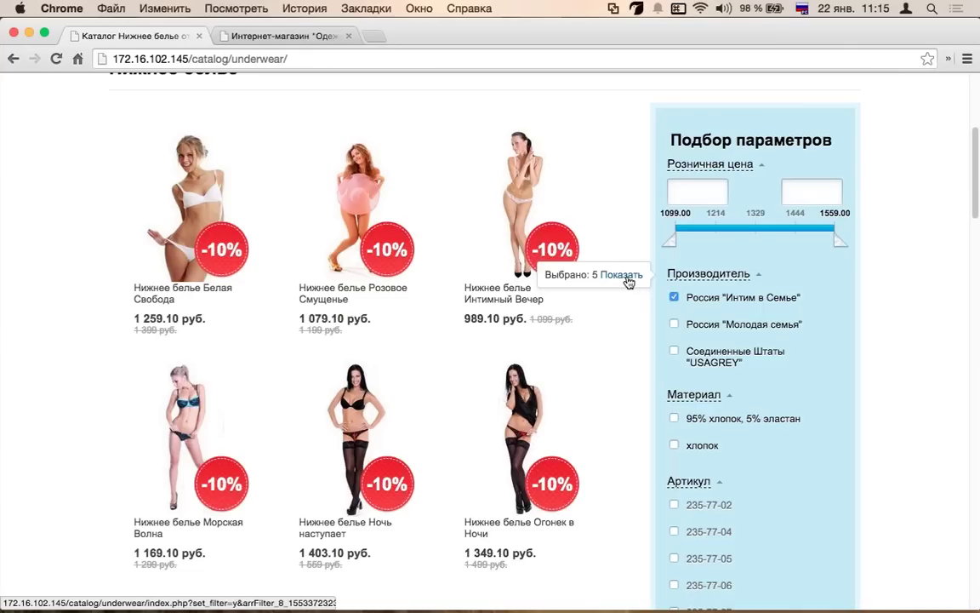
scroll(628, 280, down, 10)
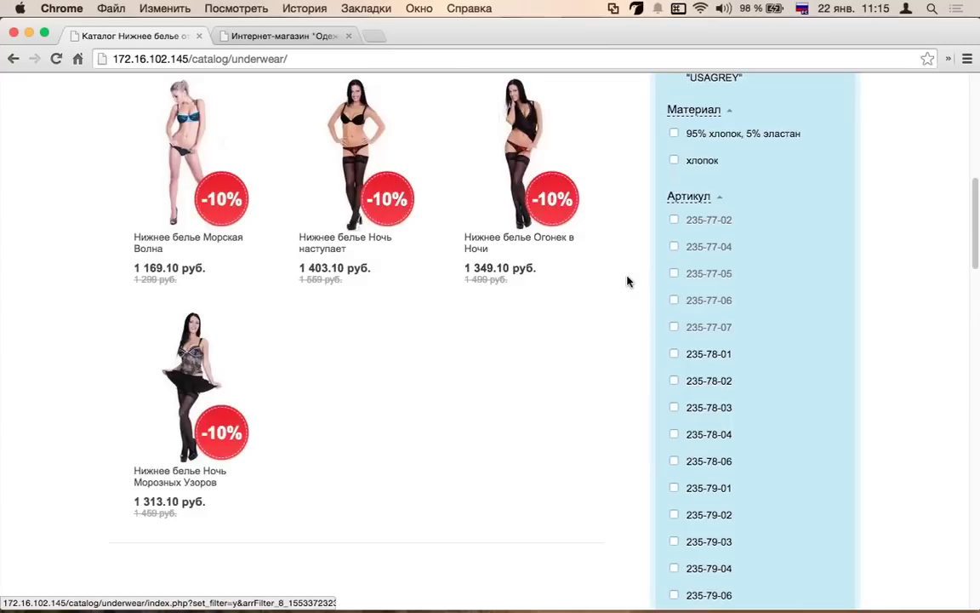
scroll(588, 271, up, 10)
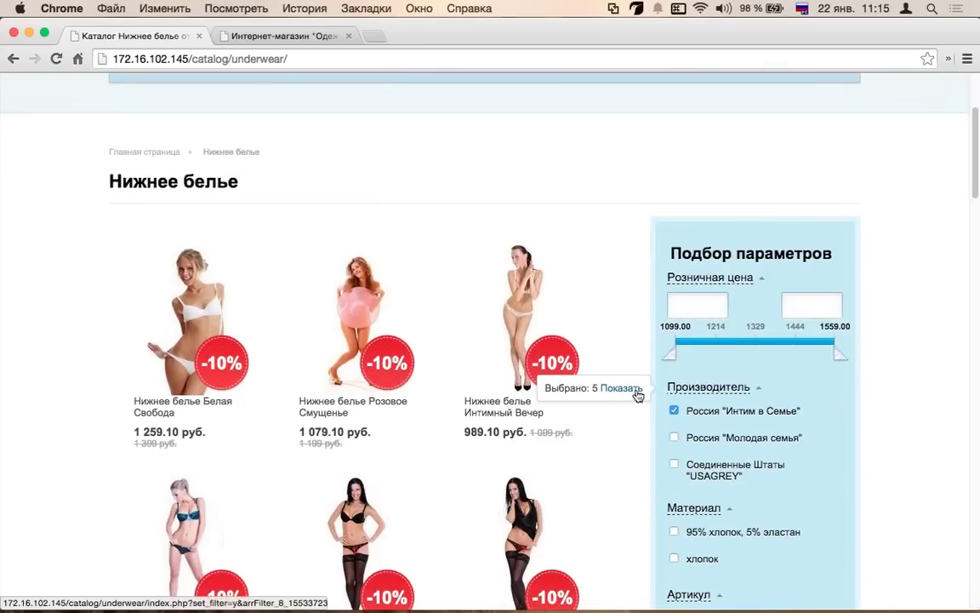
scroll(639, 395, down, 2)
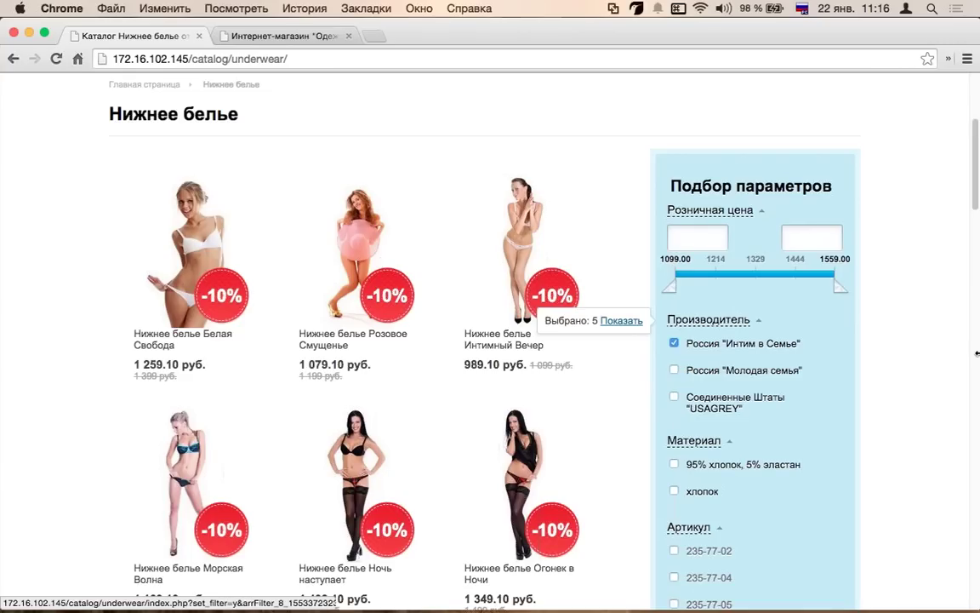
scroll(681, 323, down, 2)
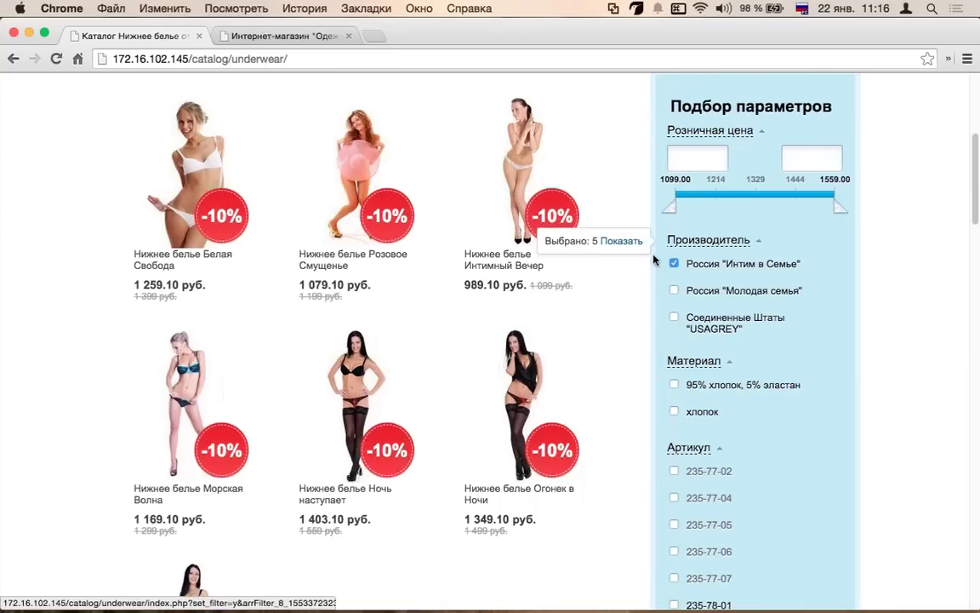
scroll(657, 259, down, 1)
- Add the Молодая семья manufacturer to the filter, then remove it again
click(674, 266)
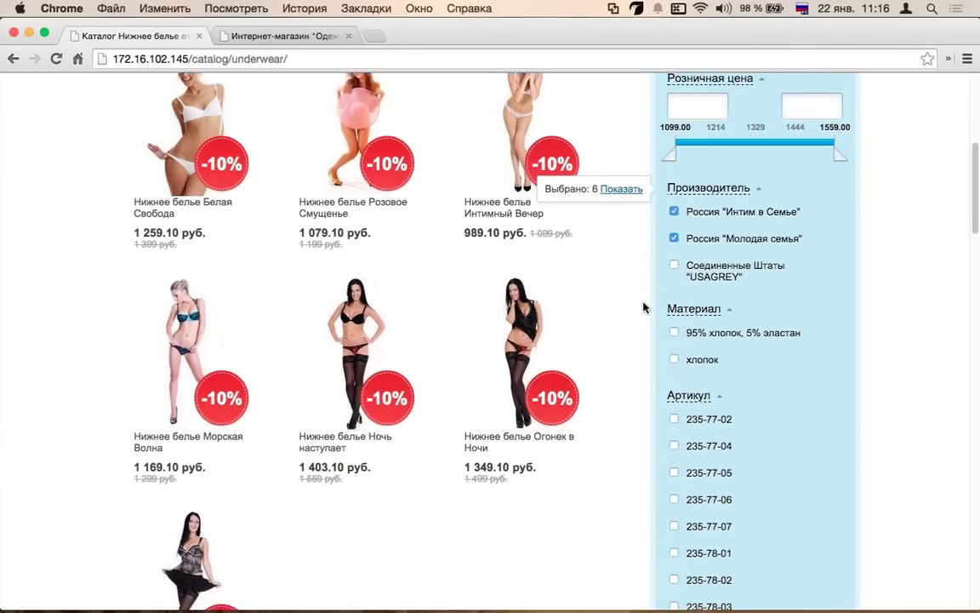
scroll(651, 324, down, 2)
click(674, 217)
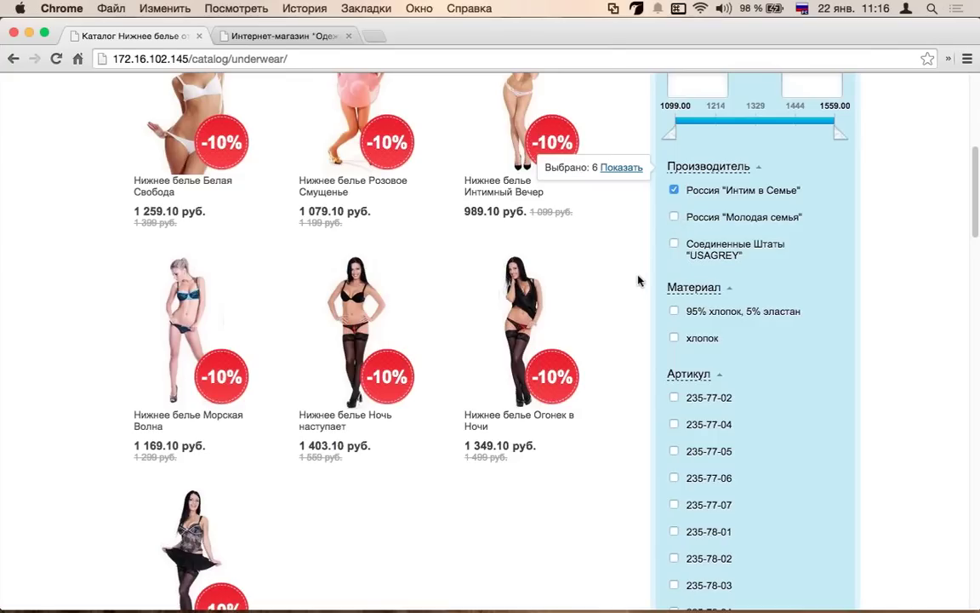
scroll(639, 290, down, 3)
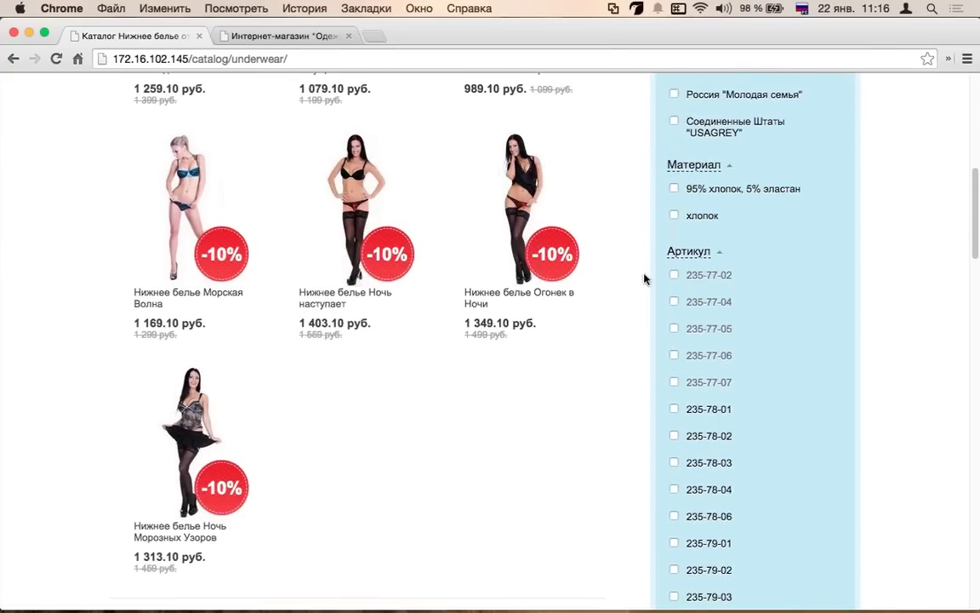
scroll(664, 283, up, 1)
scroll(739, 276, down, 3)
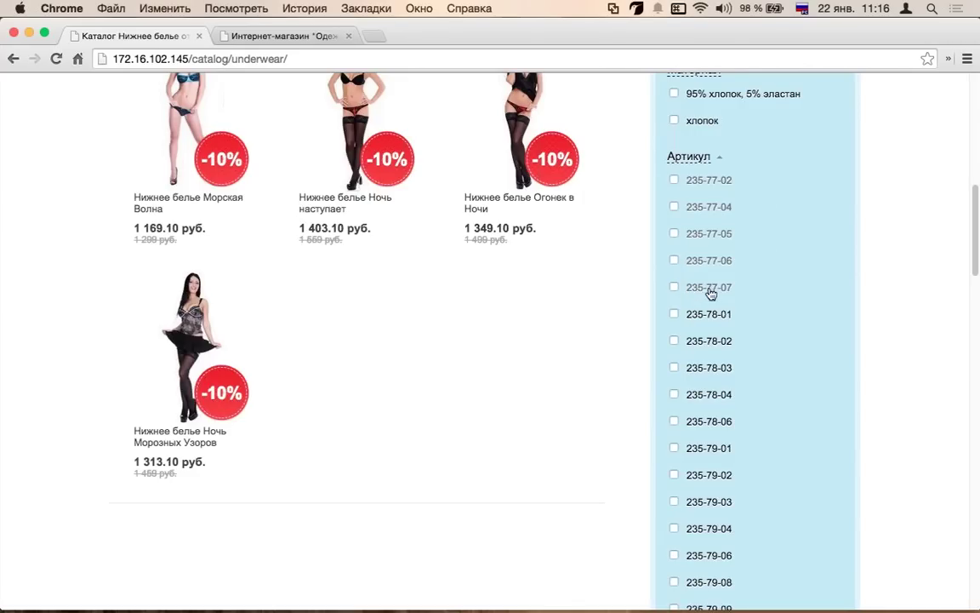
scroll(653, 234, up, 5)
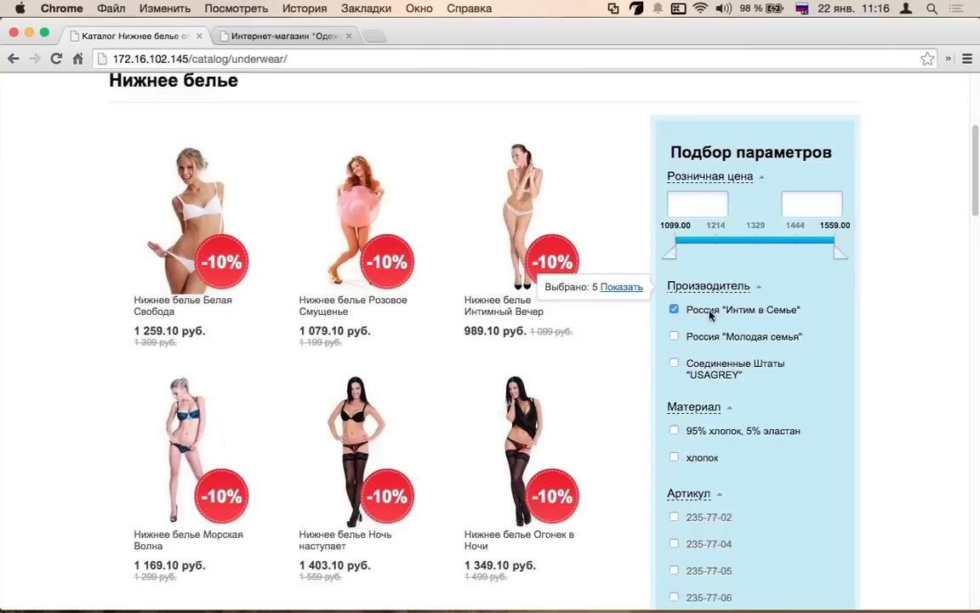
scroll(704, 245, down, 1)
scroll(681, 281, down, 5)
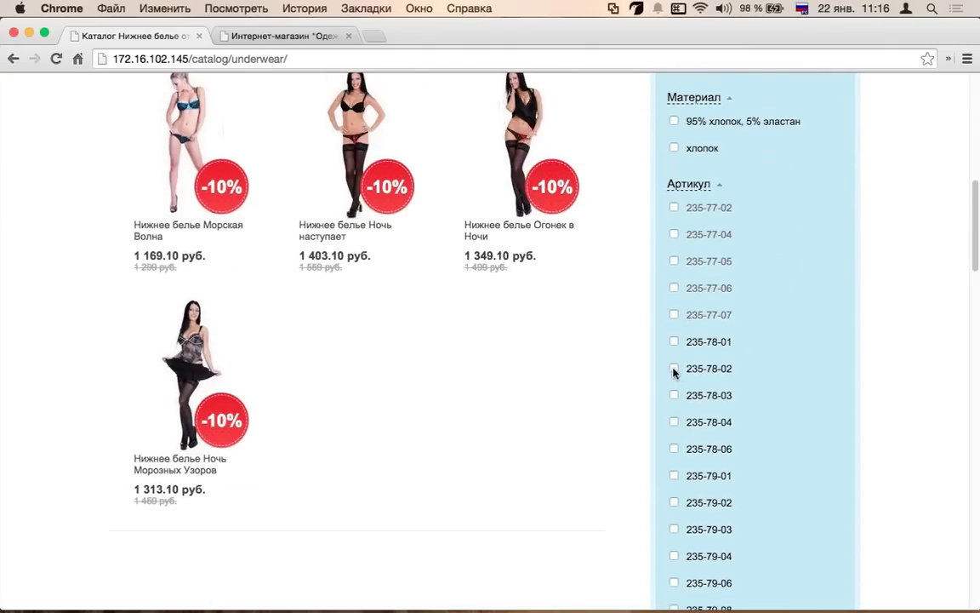
scroll(674, 372, up, 4)
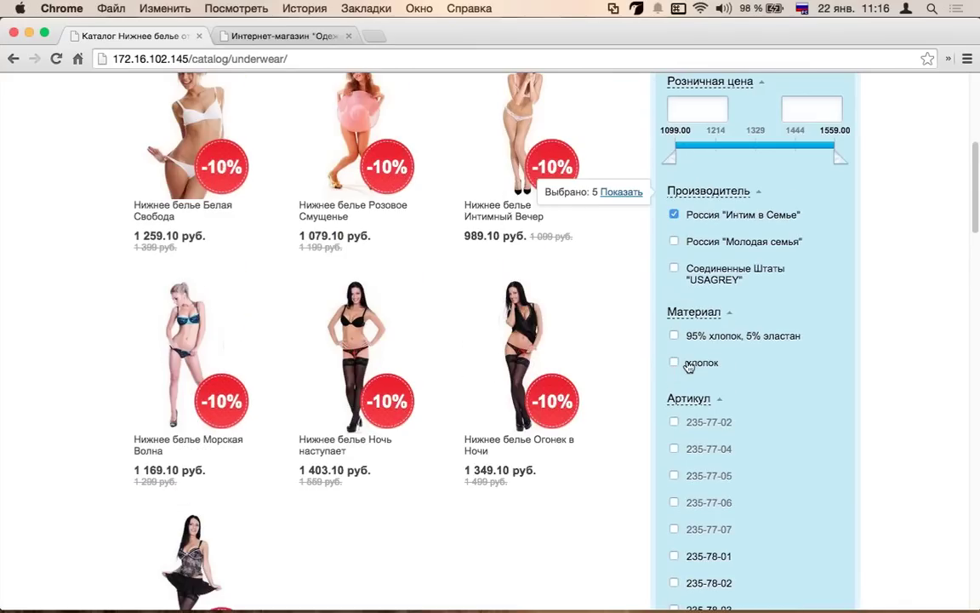
- Filter by material хлопок instead of 95% хлопок, 5% эластан and show the results
click(675, 337)
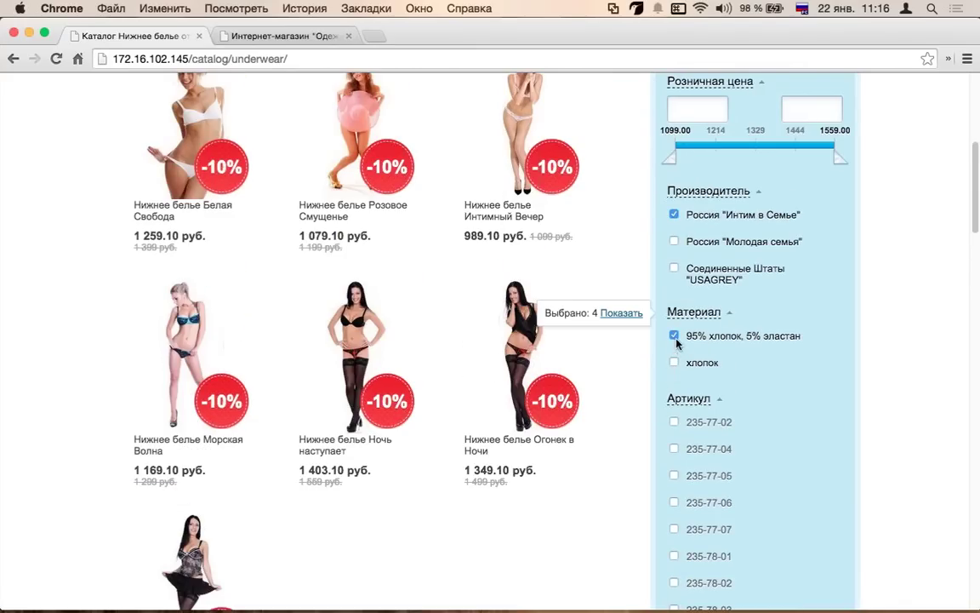
click(675, 336)
click(674, 362)
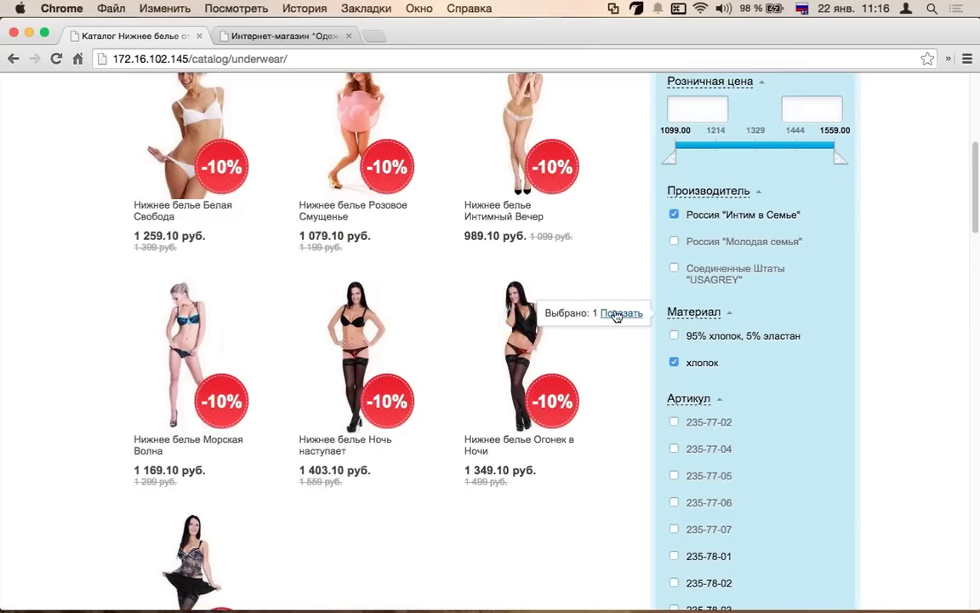
click(616, 314)
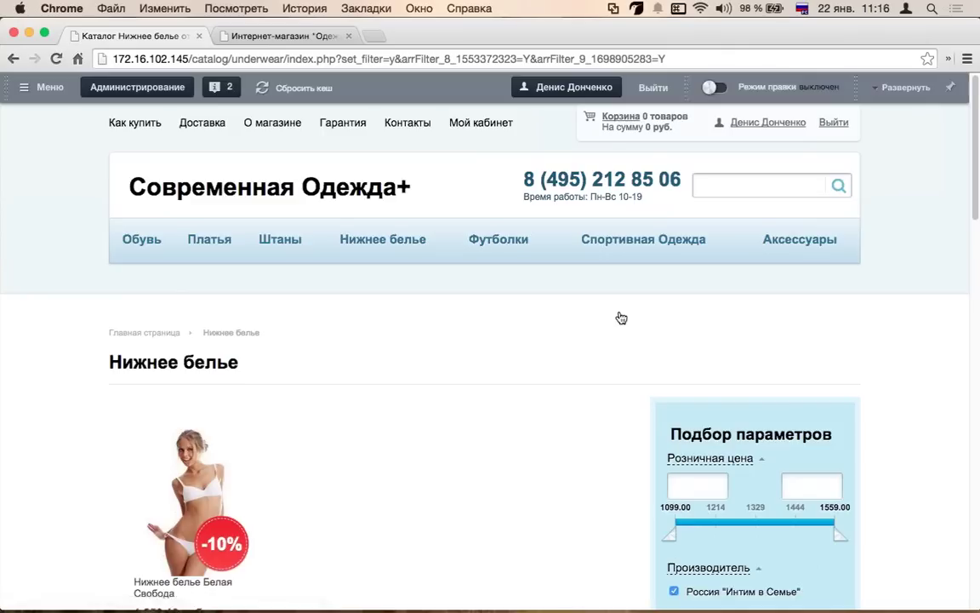
- Open the Нижнее белье Белая Свобода product page from the filtered results
scroll(376, 337, down, 5)
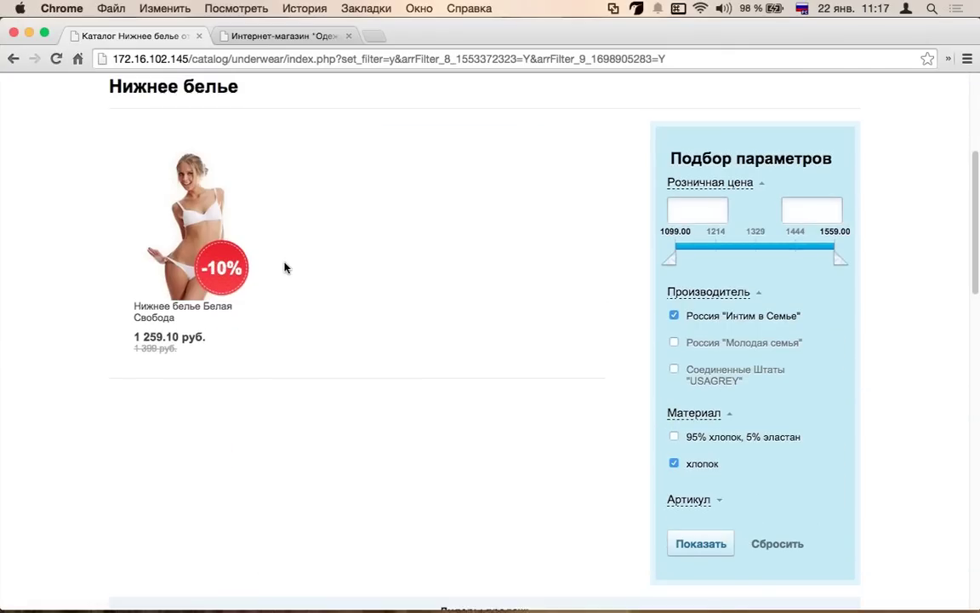
scroll(340, 264, up, 3)
mouse_move(228, 325)
scroll(213, 306, down, 2)
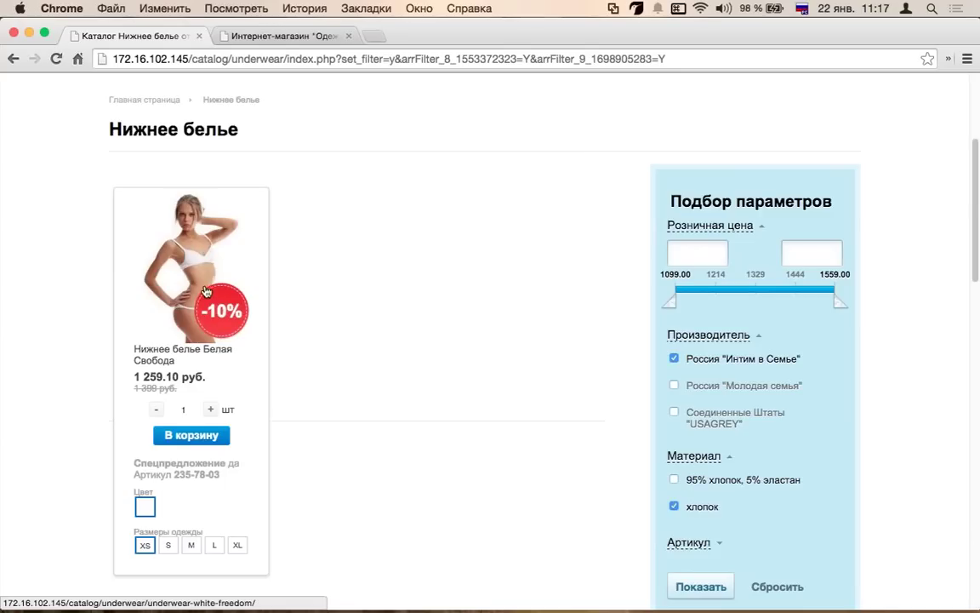
click(205, 278)
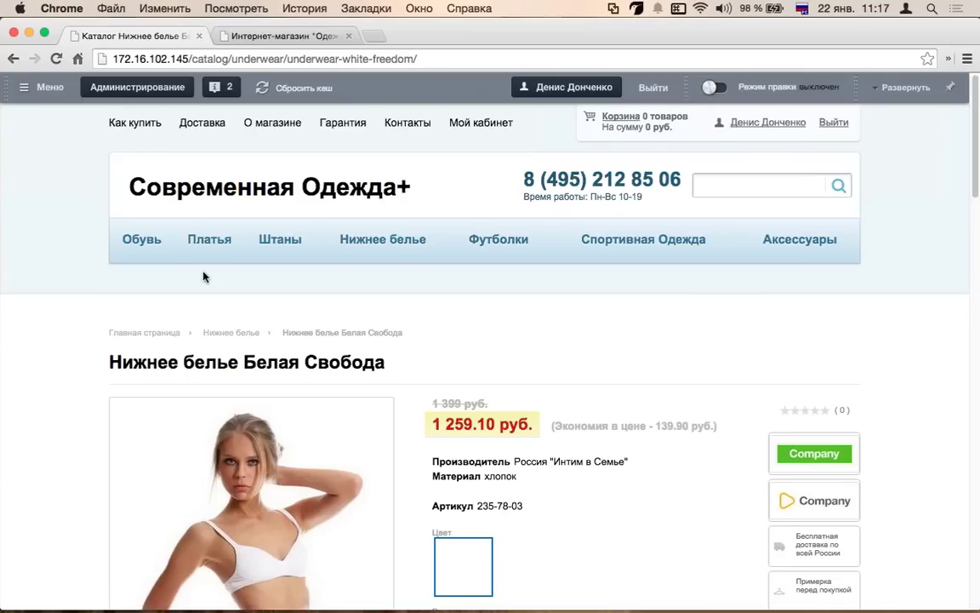
scroll(203, 278, down, 2)
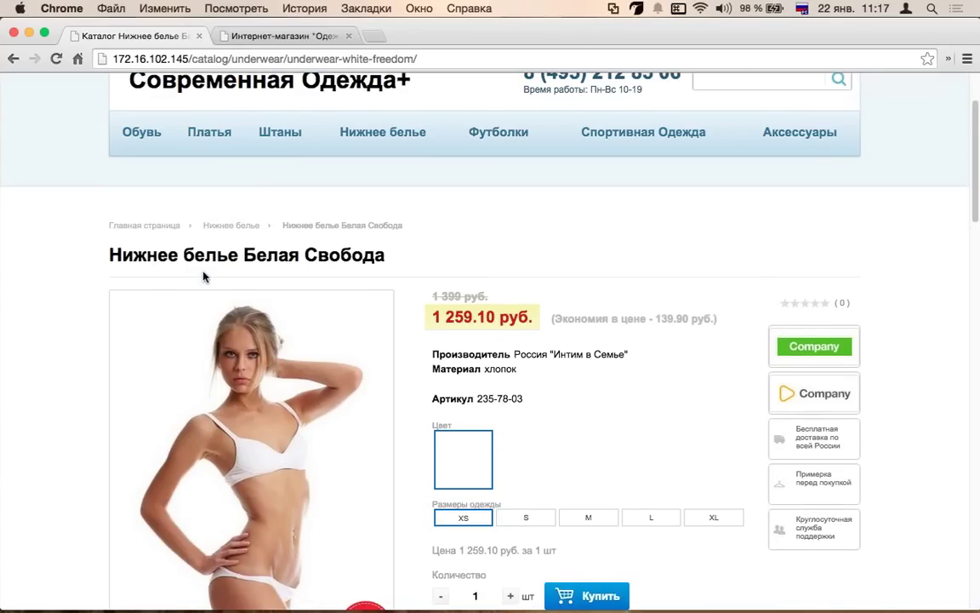
scroll(204, 276, down, 5)
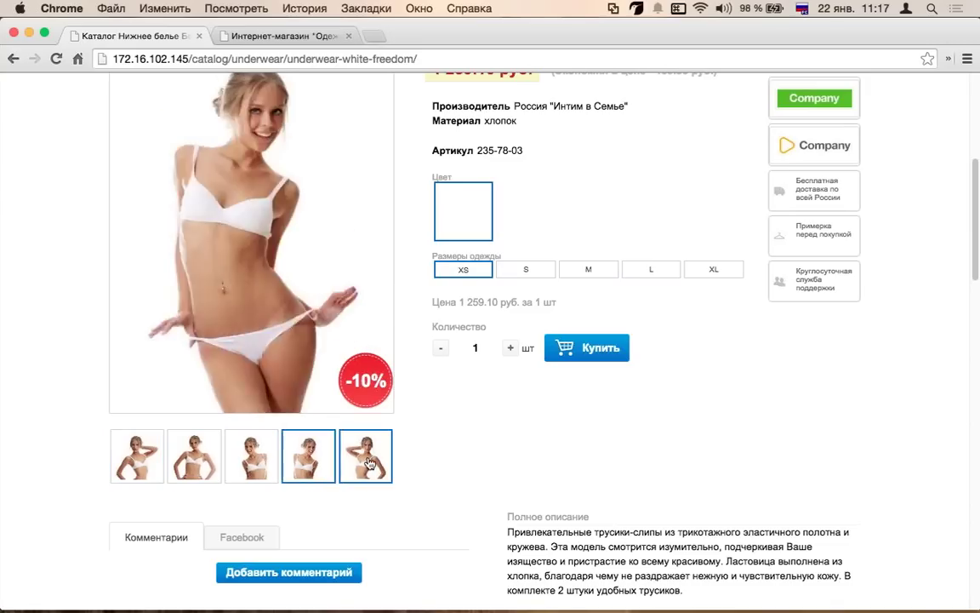
scroll(685, 315, up, 1)
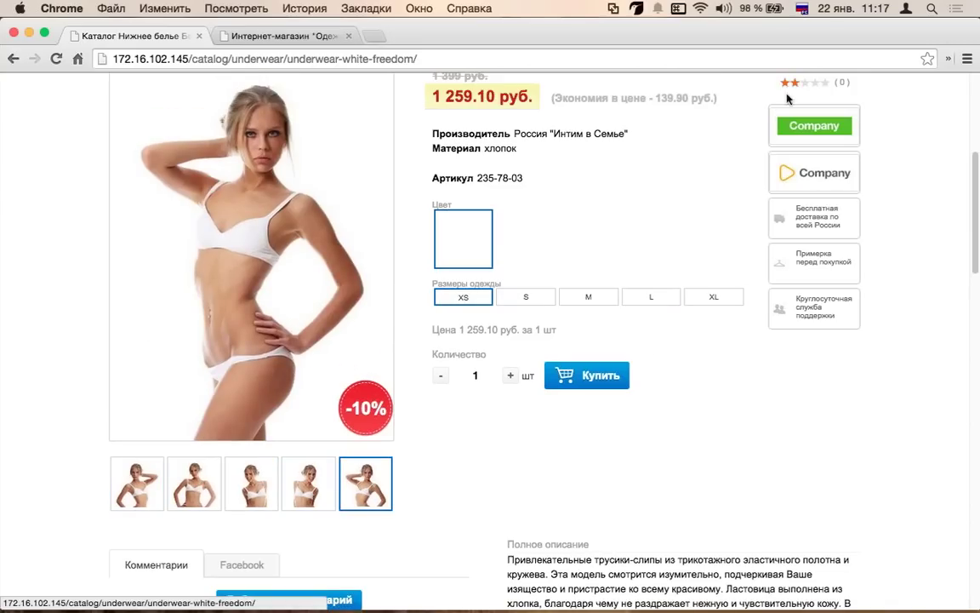
scroll(784, 220, up, 2)
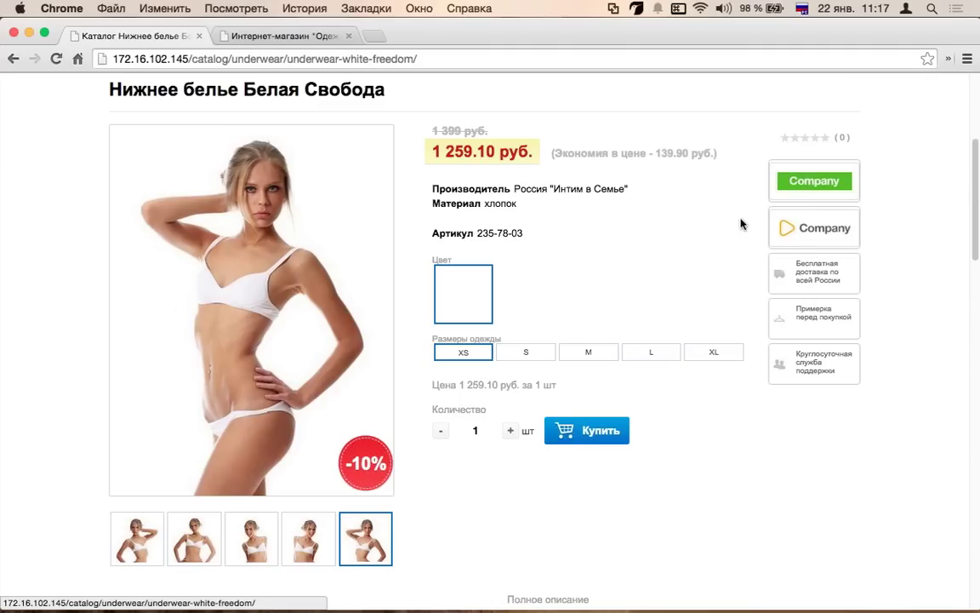
scroll(741, 224, down, 5)
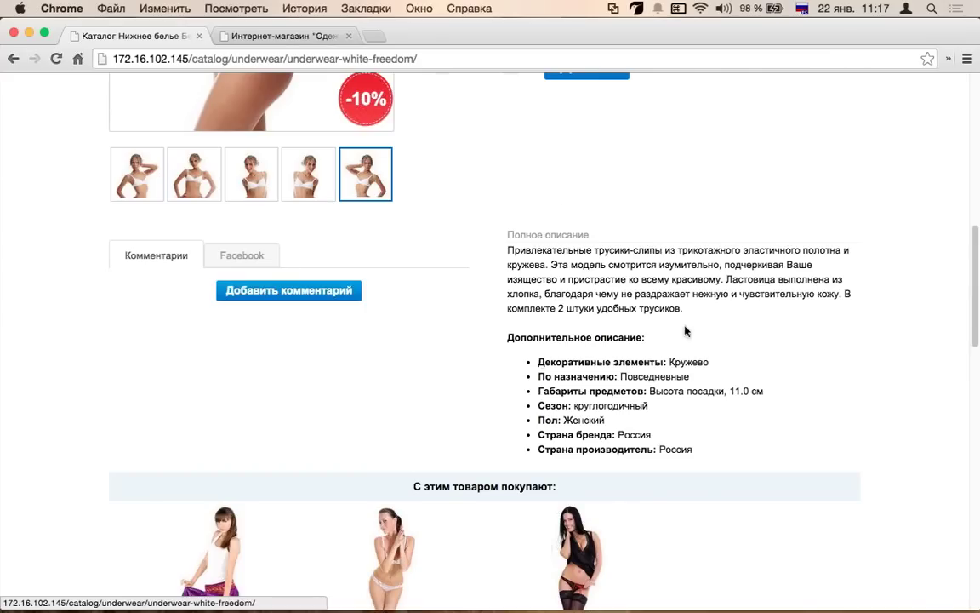
- Scroll through the Белая Свобода product page to review its details
scroll(685, 330, down, 4)
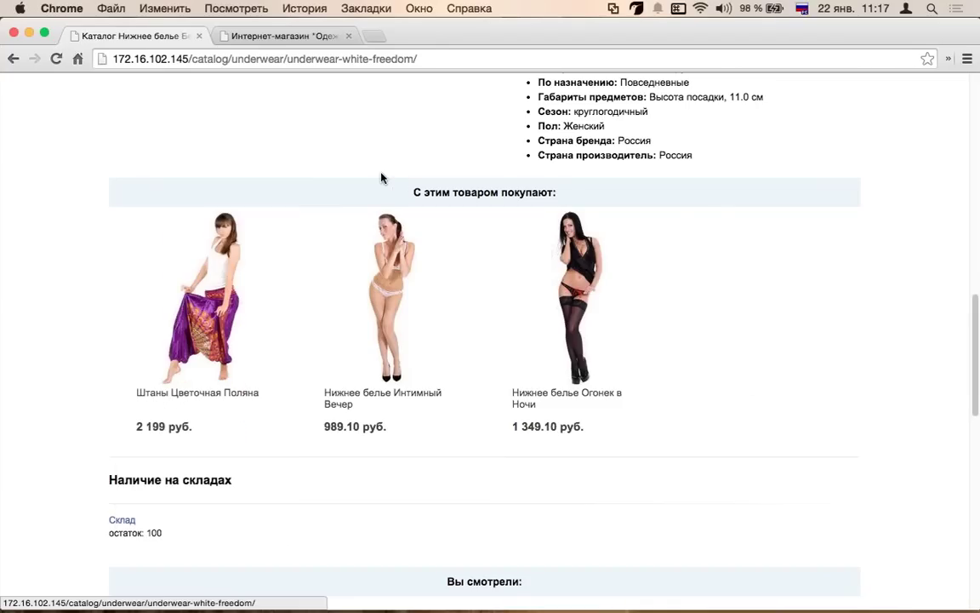
mouse_move(242, 284)
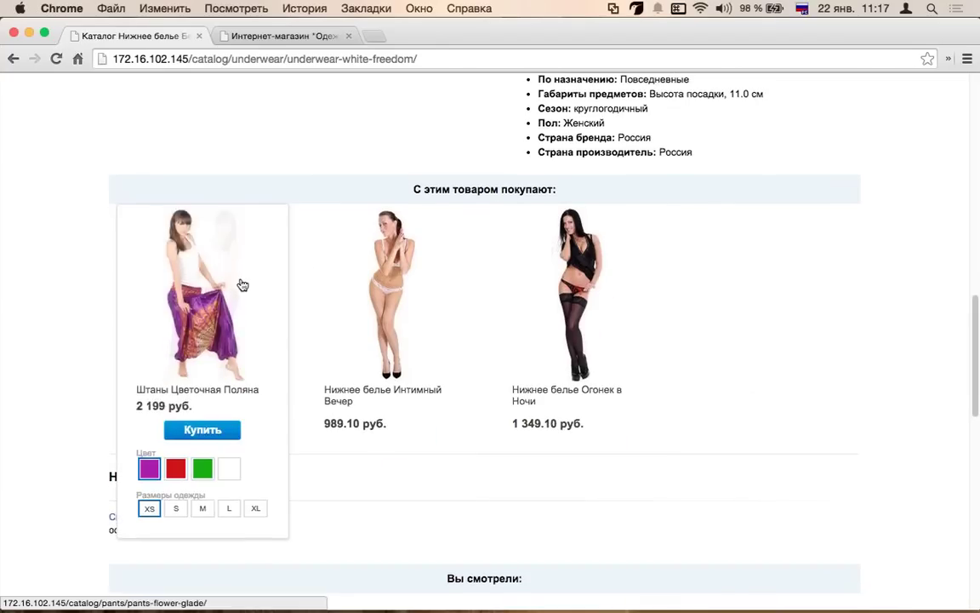
scroll(243, 284, down, 3)
scroll(255, 281, up, 4)
scroll(291, 278, down, 1)
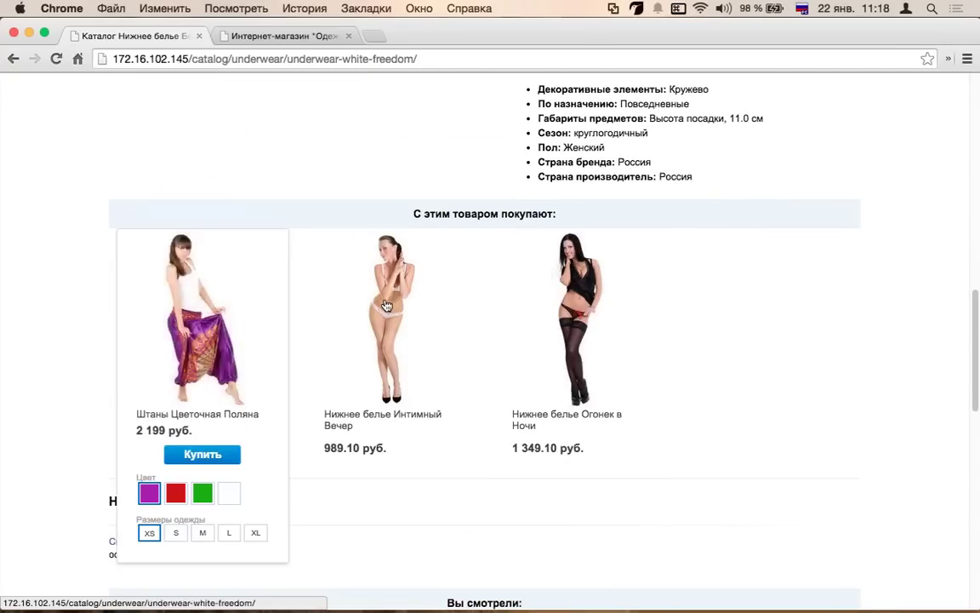
mouse_move(388, 306)
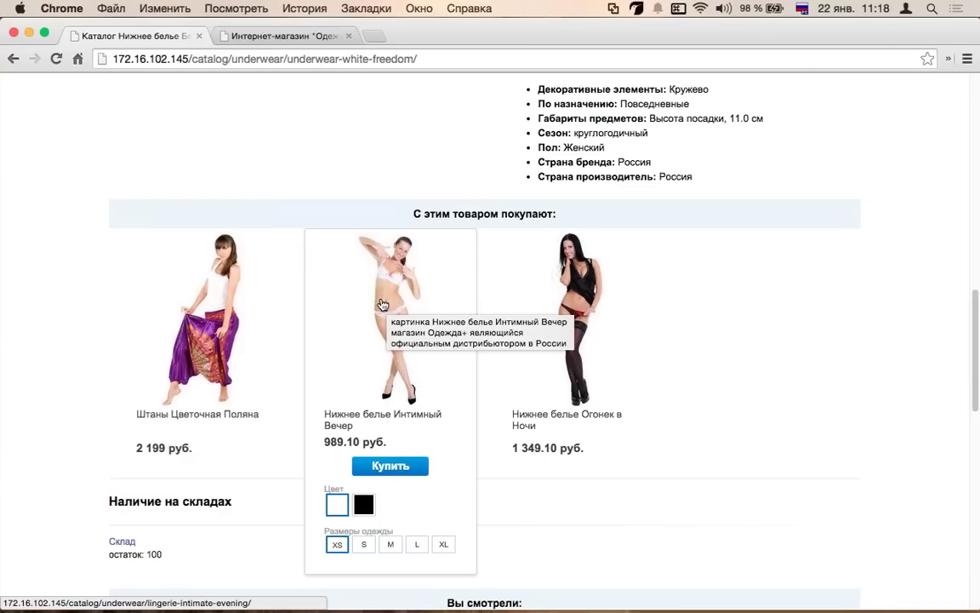
mouse_move(218, 300)
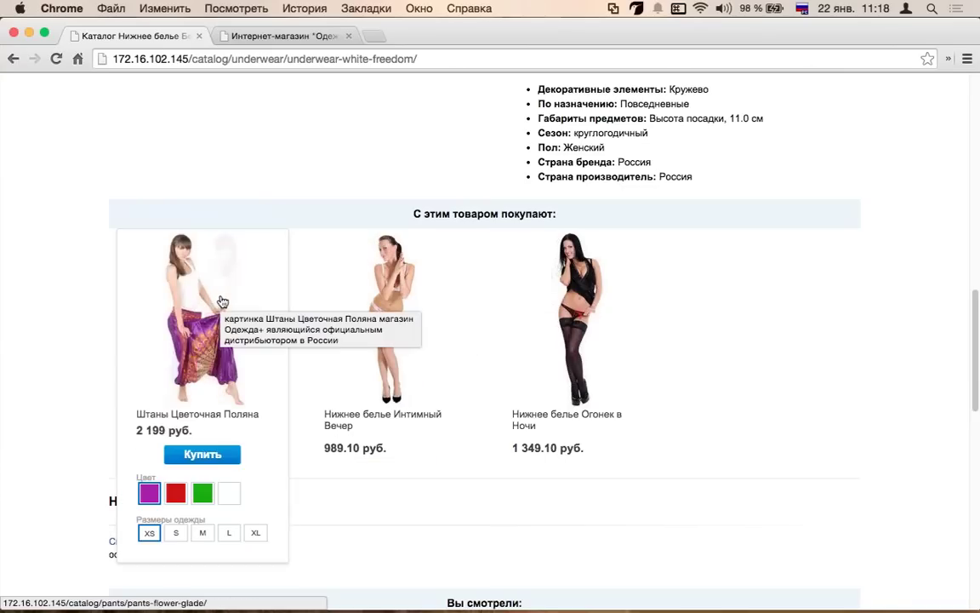
scroll(224, 291, up, 10)
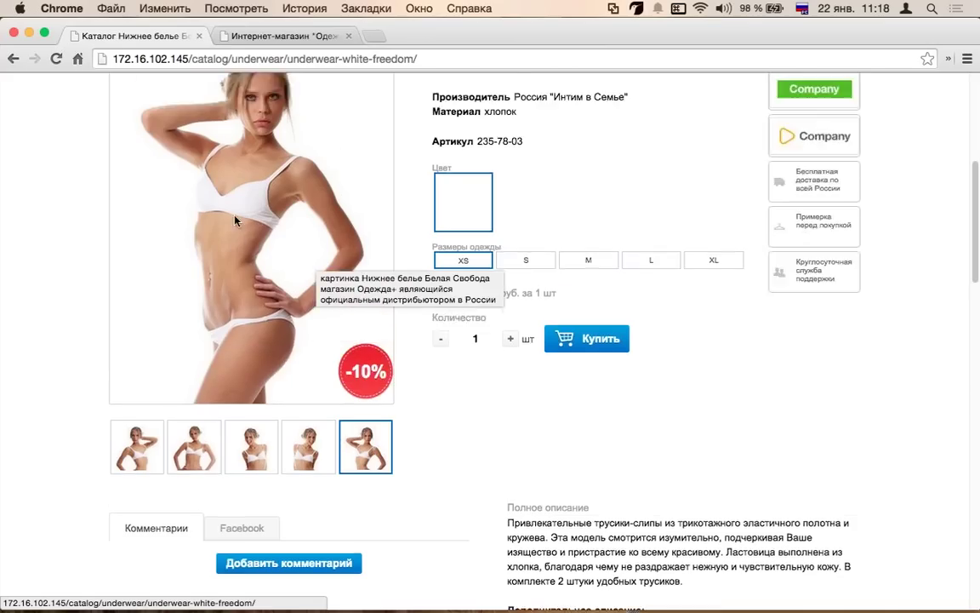
scroll(273, 316, down, 10)
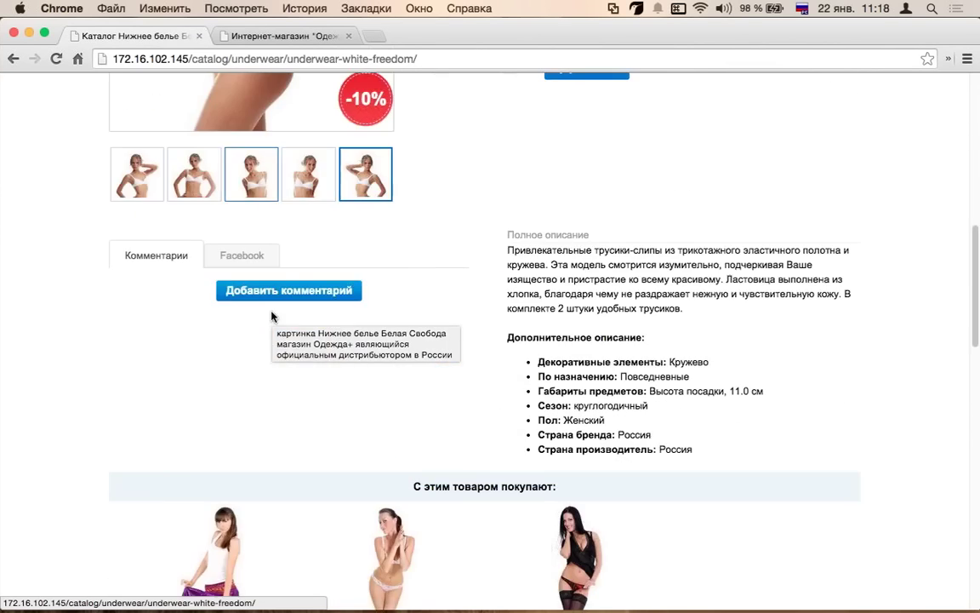
mouse_move(320, 298)
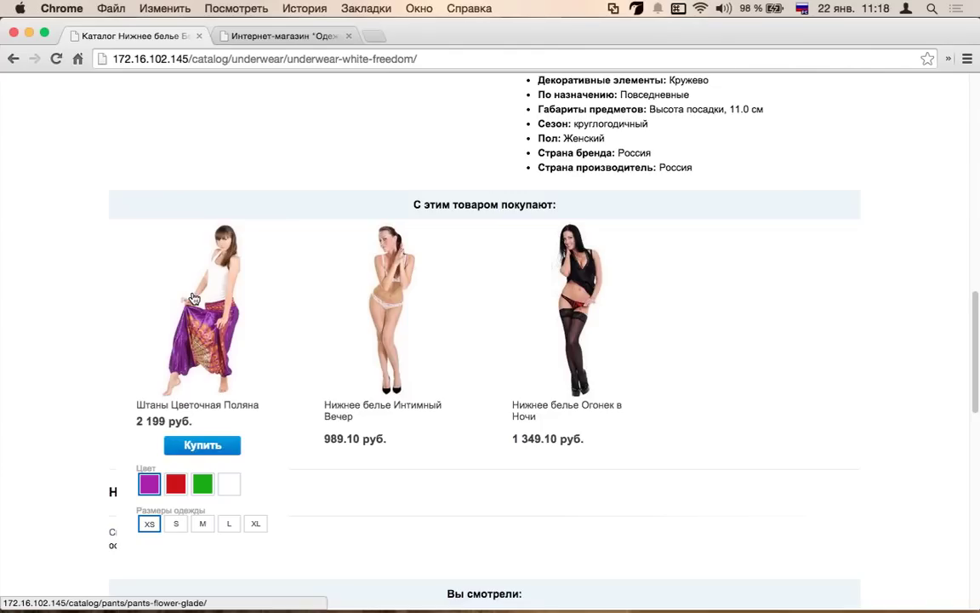
scroll(263, 255, up, 6)
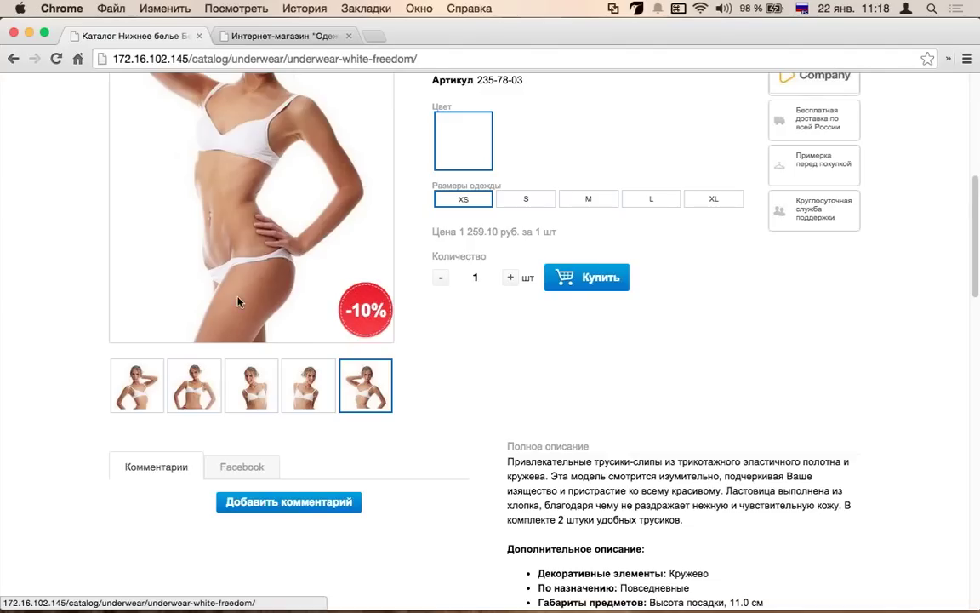
scroll(238, 301, down, 3)
scroll(170, 348, down, 1)
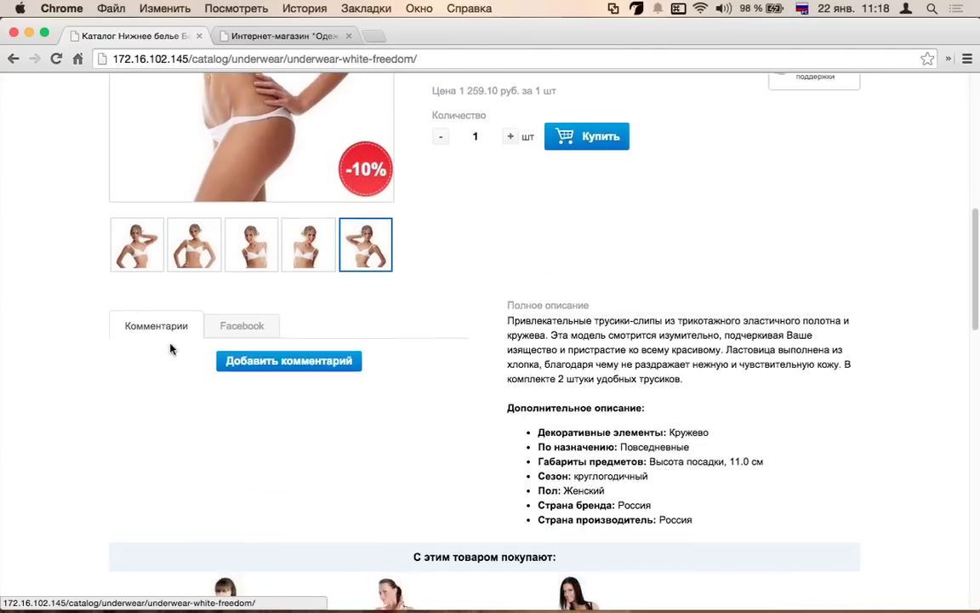
scroll(171, 348, down, 5)
mouse_move(156, 382)
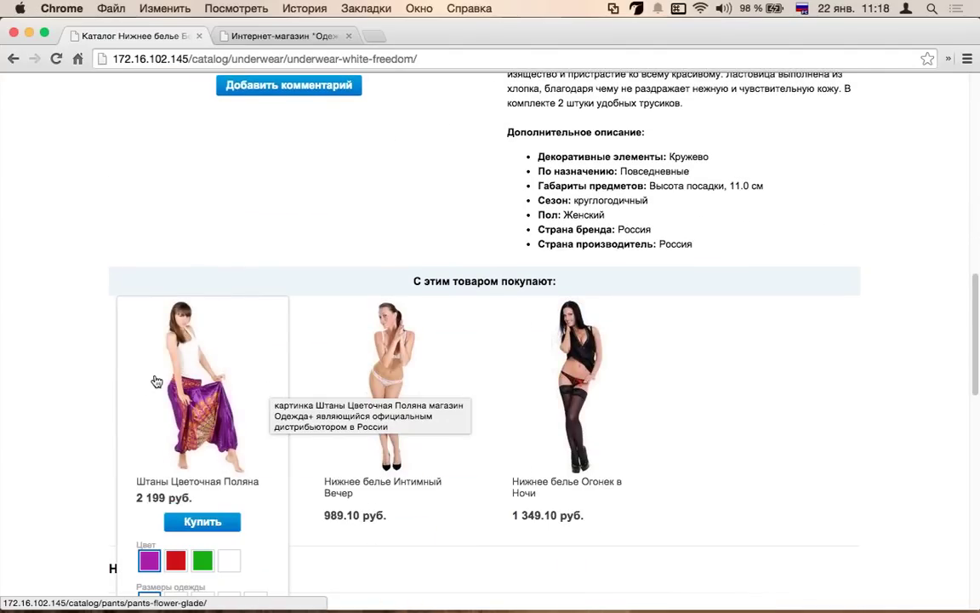
scroll(189, 336, down, 2)
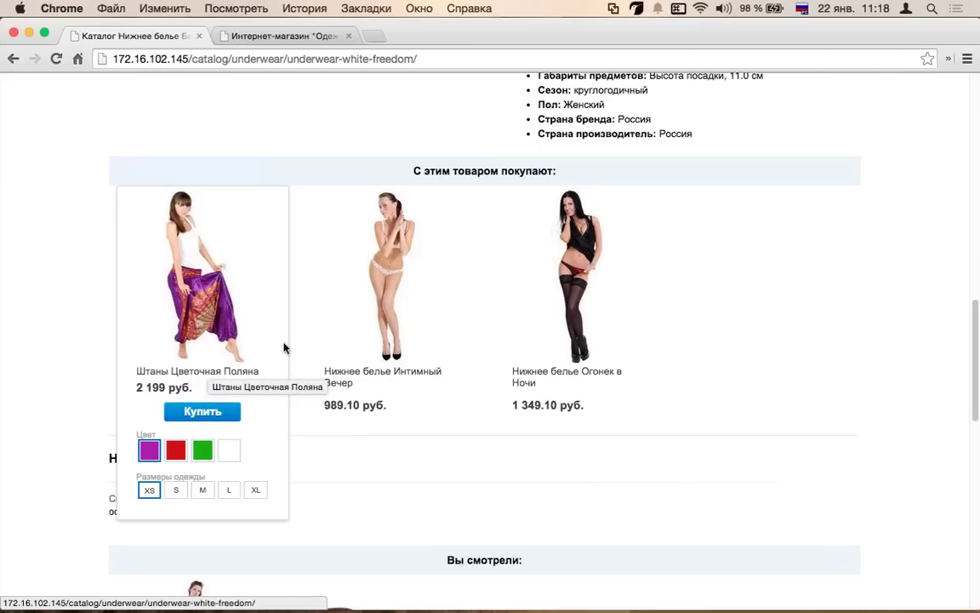
- Highlight the С этим товаром покупают heading, then clear the selection
drag(565, 175, 386, 170)
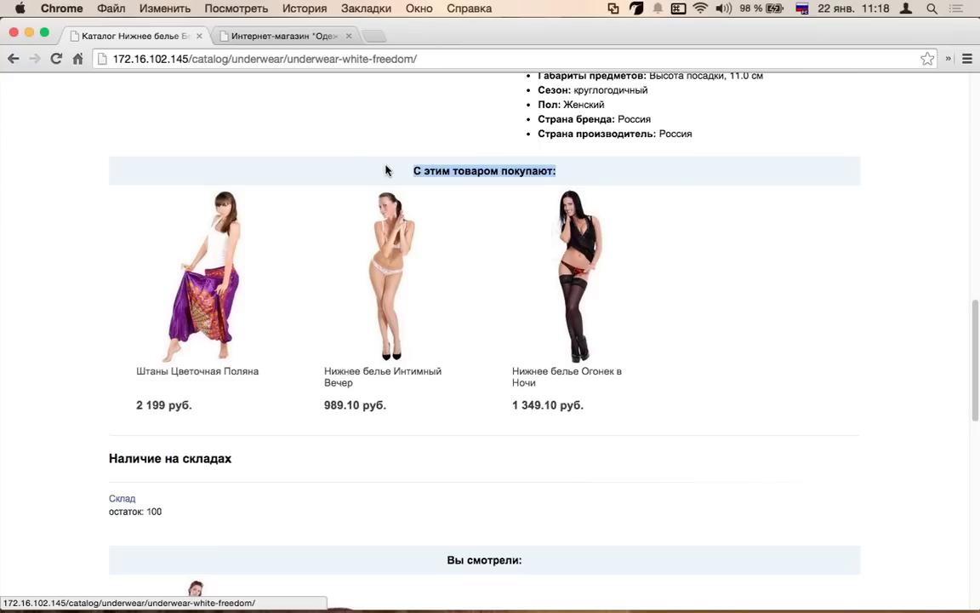
scroll(386, 170, up, 5)
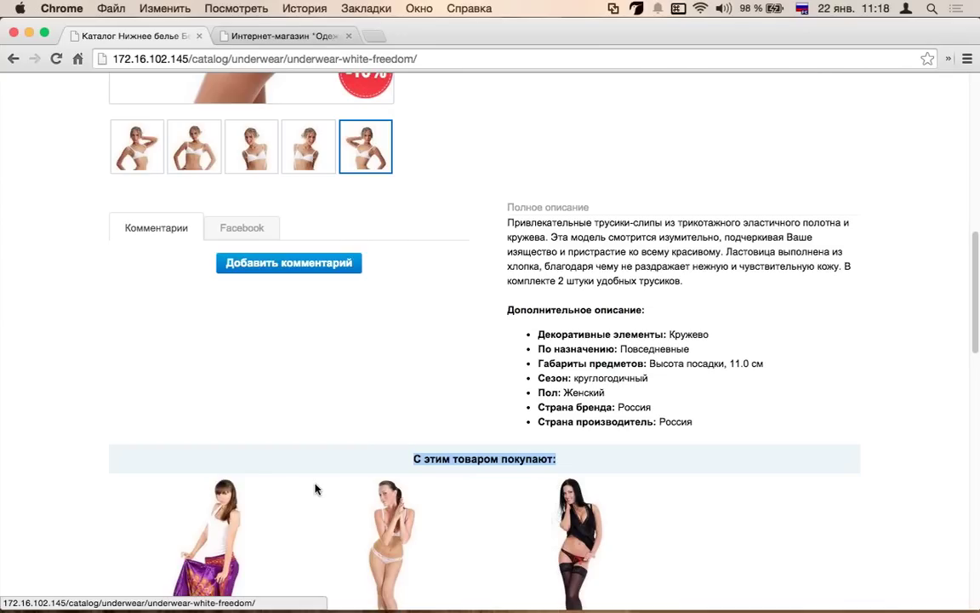
scroll(319, 479, down, 2)
click(546, 358)
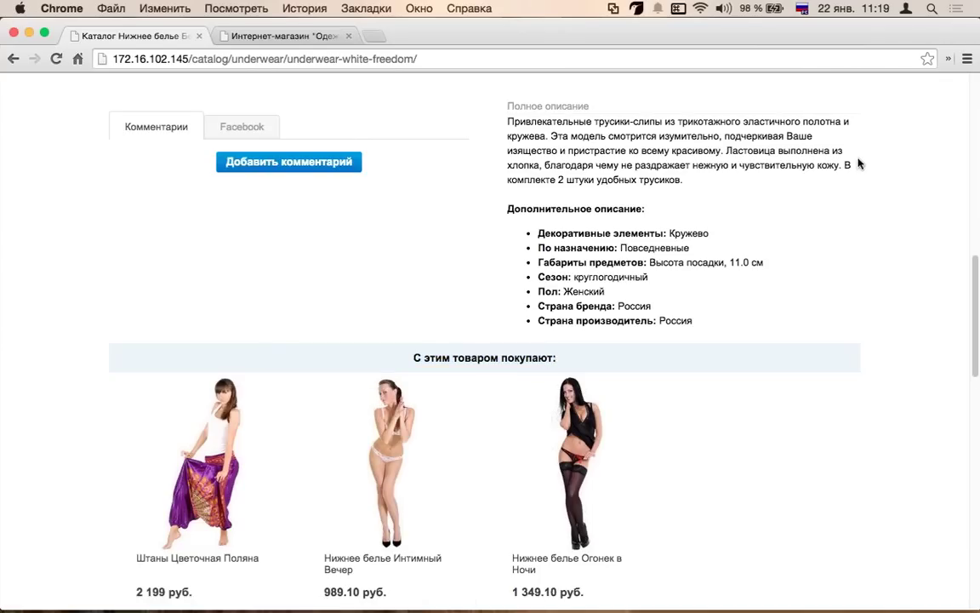
- Highlight the Наличие на складах heading and open the Склад warehouse page
scroll(628, 254, down, 9)
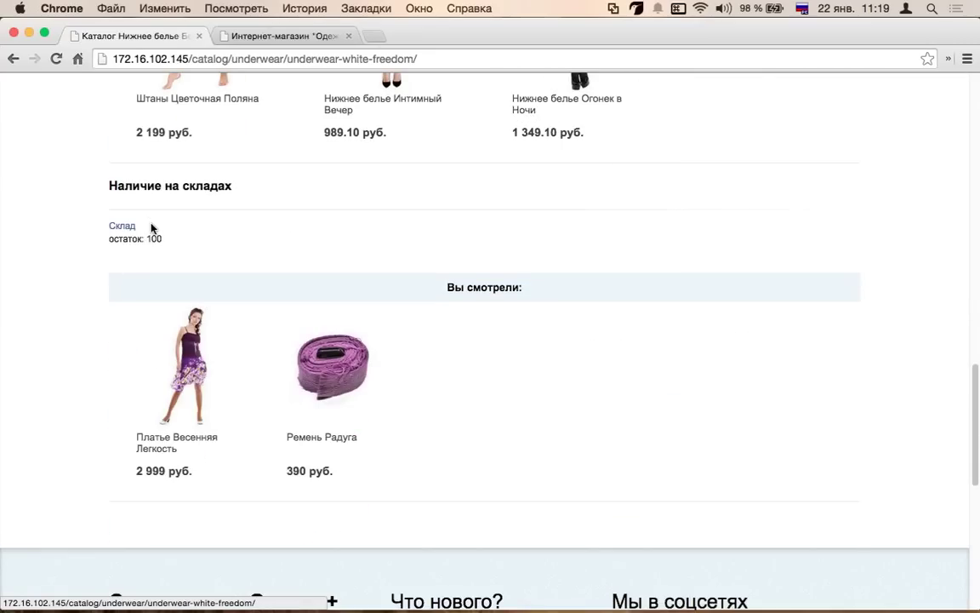
drag(237, 188, 106, 185)
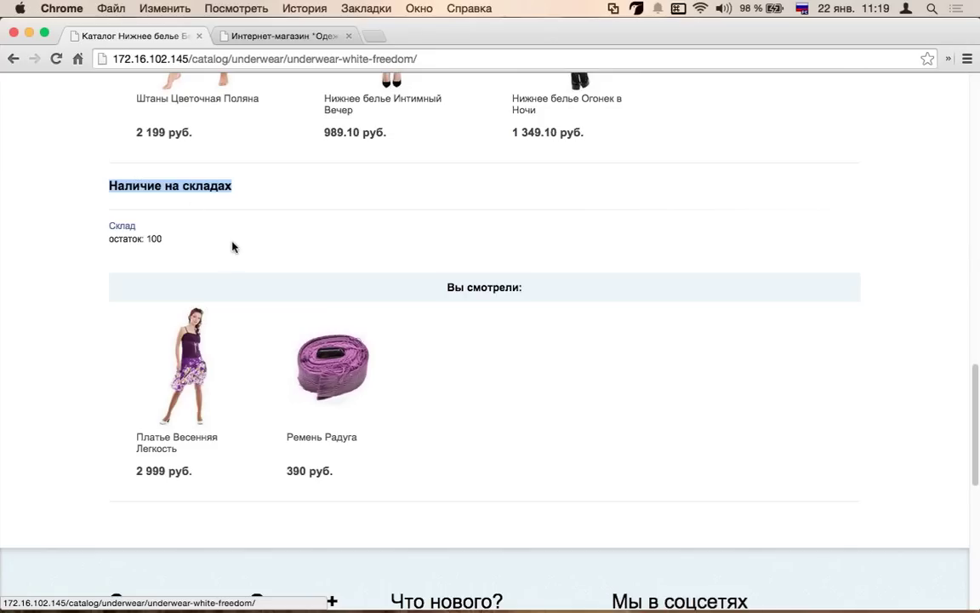
click(117, 226)
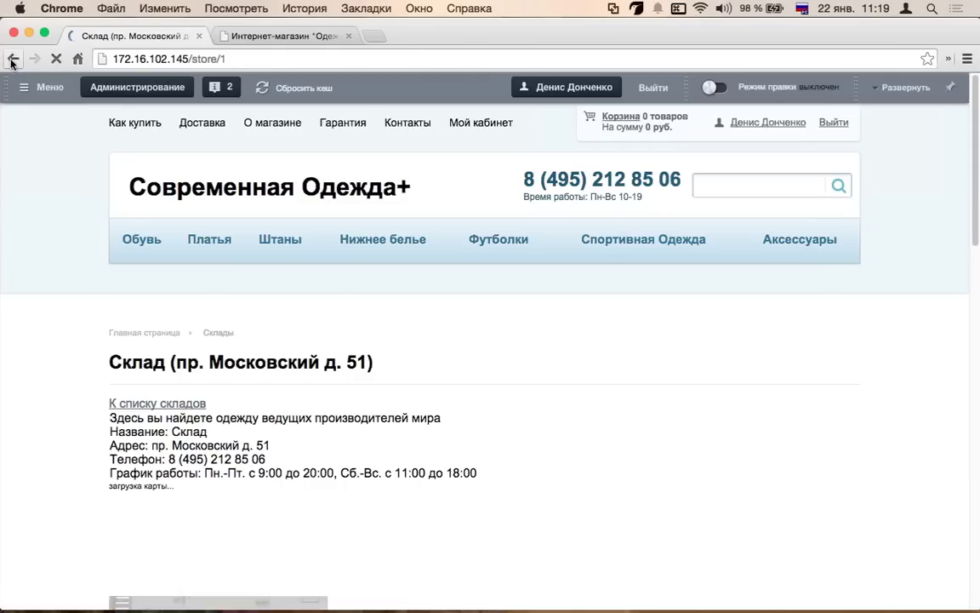
- Go back to Белая Свобода, highlight the остаток: 100 stock line, then return home
key(super+bracketleft)
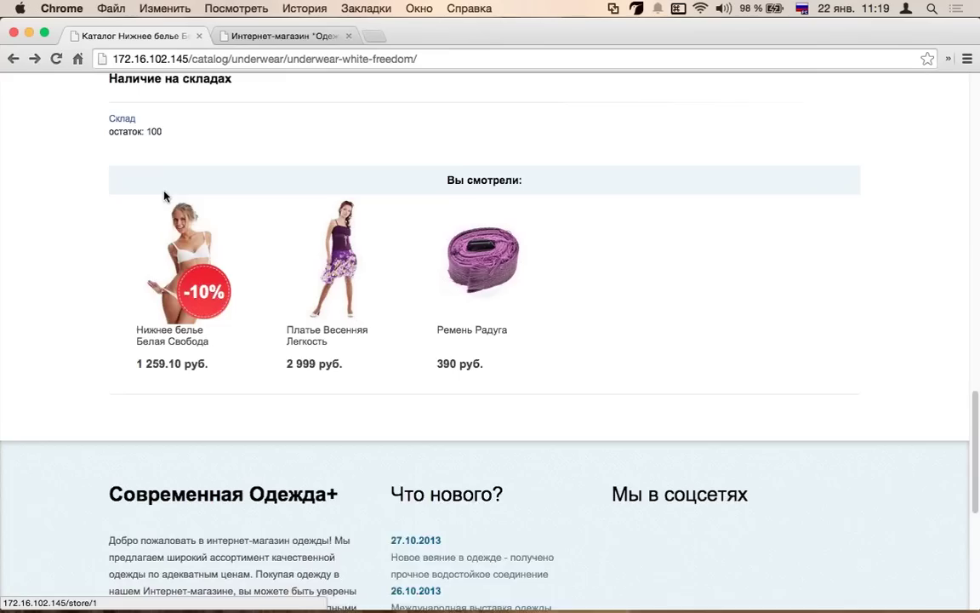
drag(159, 186, 107, 188)
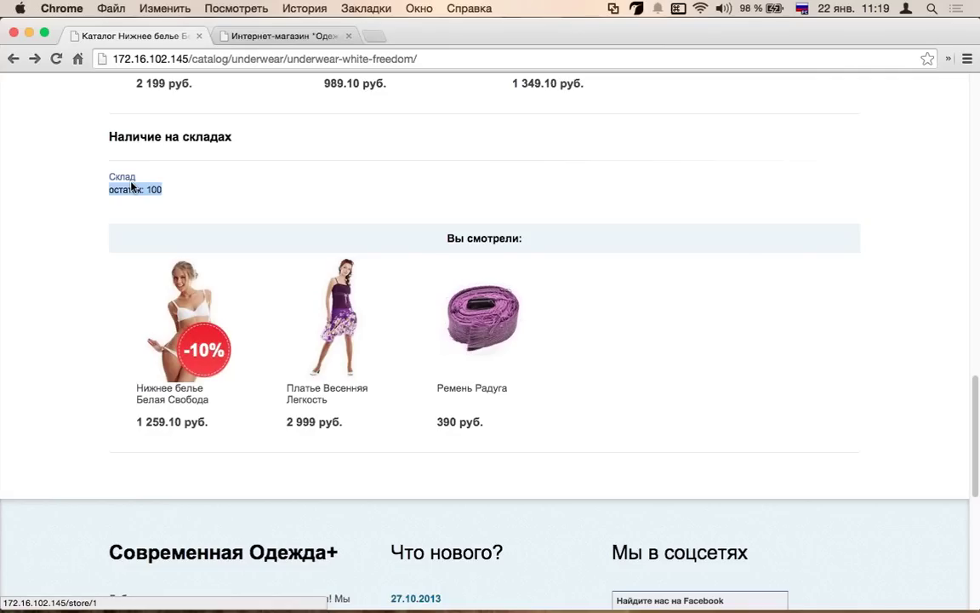
scroll(127, 183, up, 15)
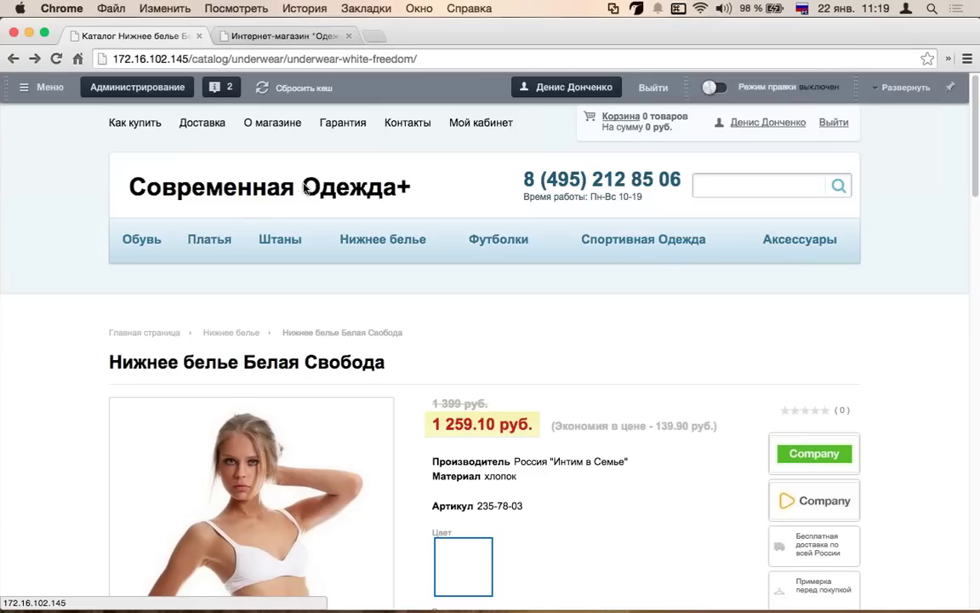
click(294, 194)
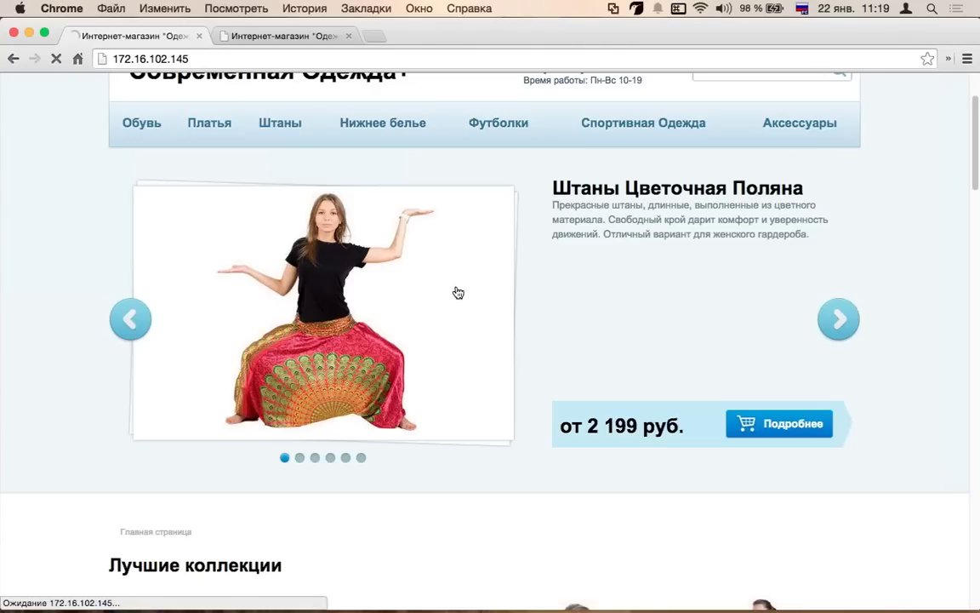
- Open Штаны Цветочная Поляна (2 199 руб.) from the home page slider
click(458, 292)
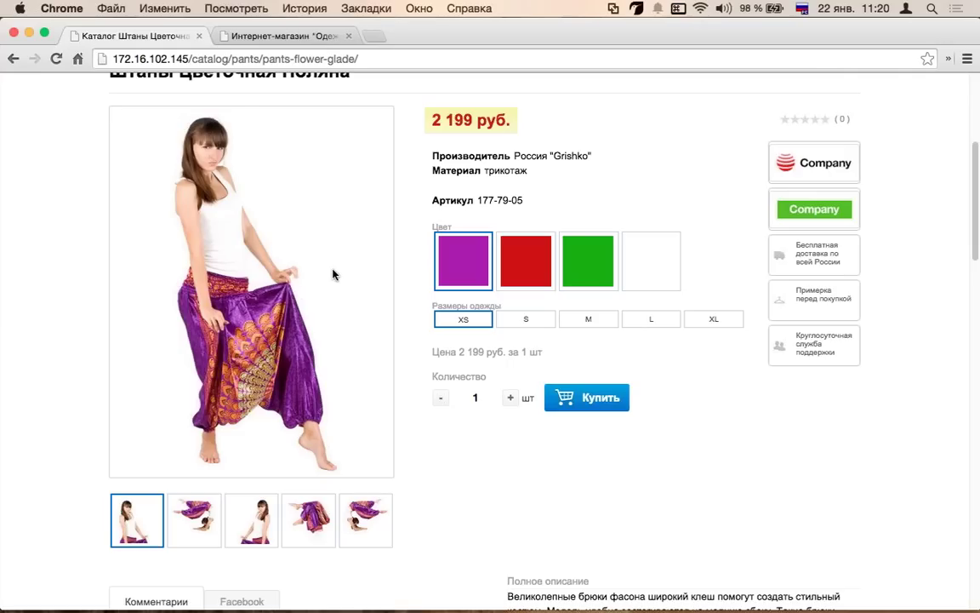
- Cycle the pants through red, green, purple and red while viewing product photos, then back to green
scroll(350, 269, up, 1)
click(526, 276)
click(585, 284)
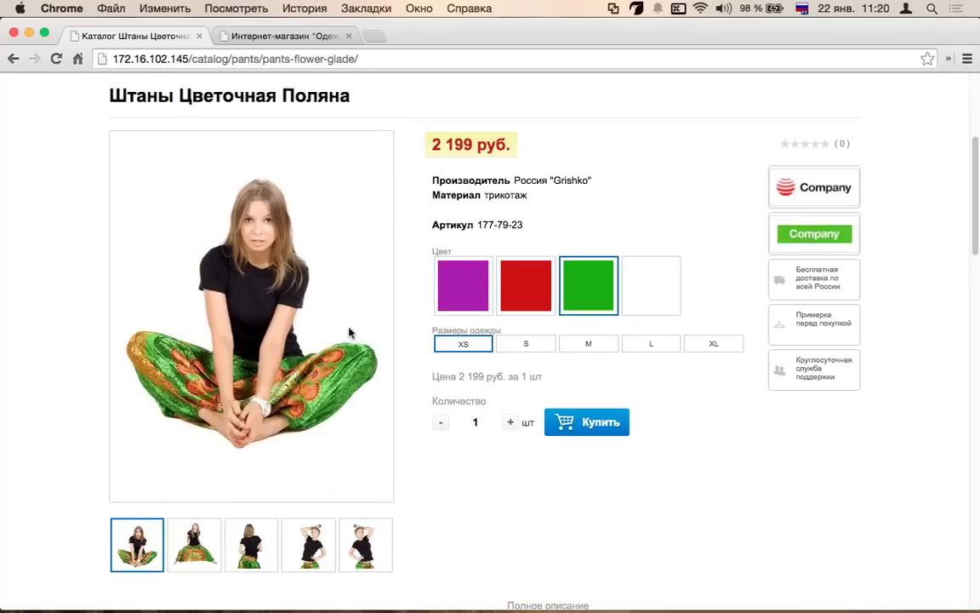
scroll(169, 296, down, 3)
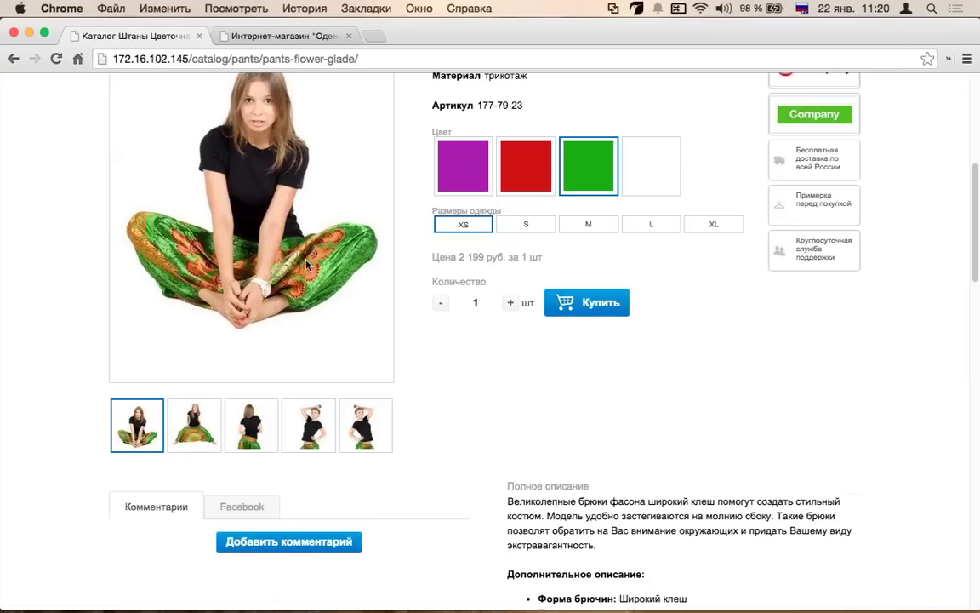
click(203, 420)
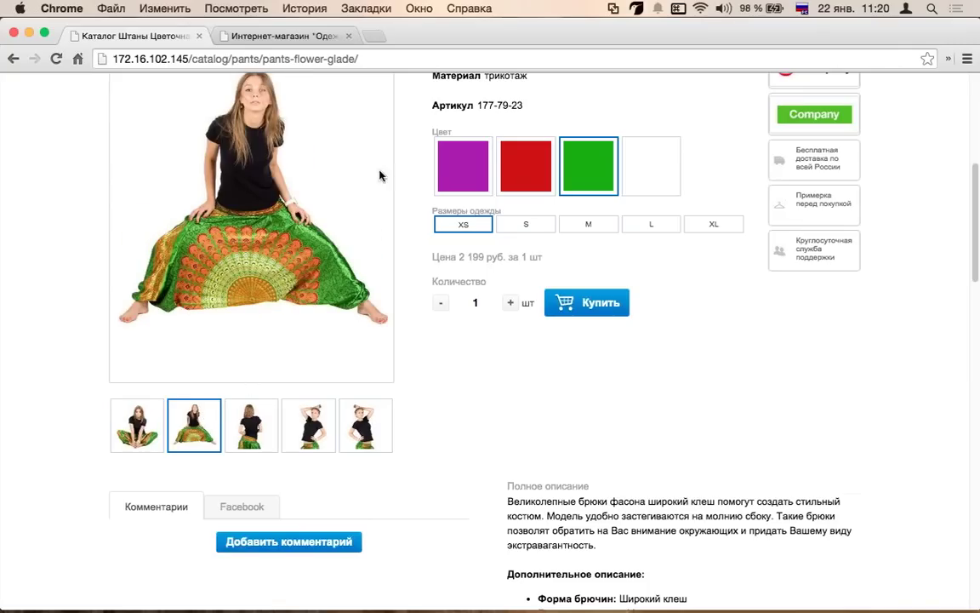
click(458, 167)
scroll(379, 281, up, 1)
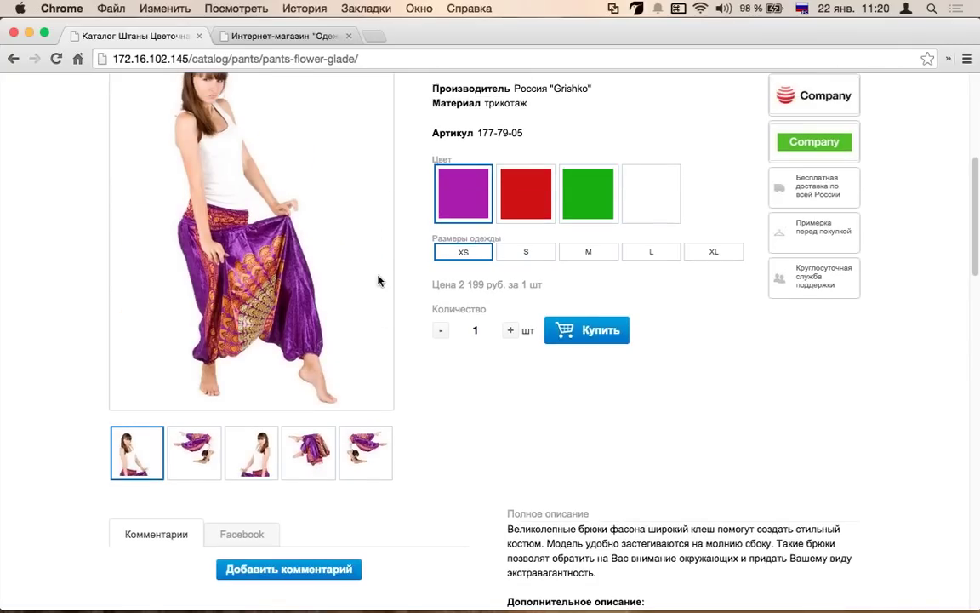
click(525, 193)
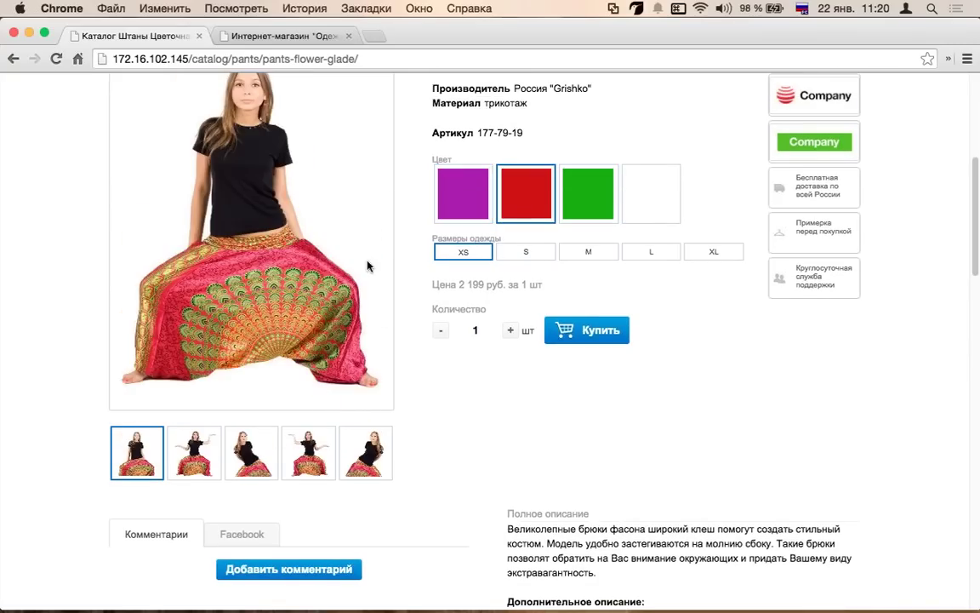
click(297, 468)
click(588, 193)
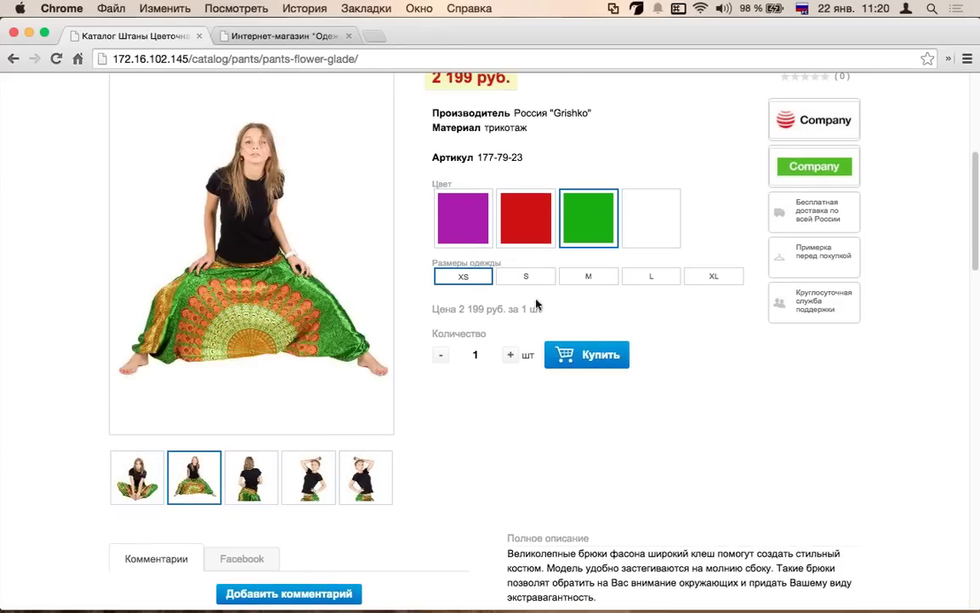
- Try sizes M, L and XS plus white and purple, ending on green in size S (177-79-25)
click(600, 276)
click(653, 275)
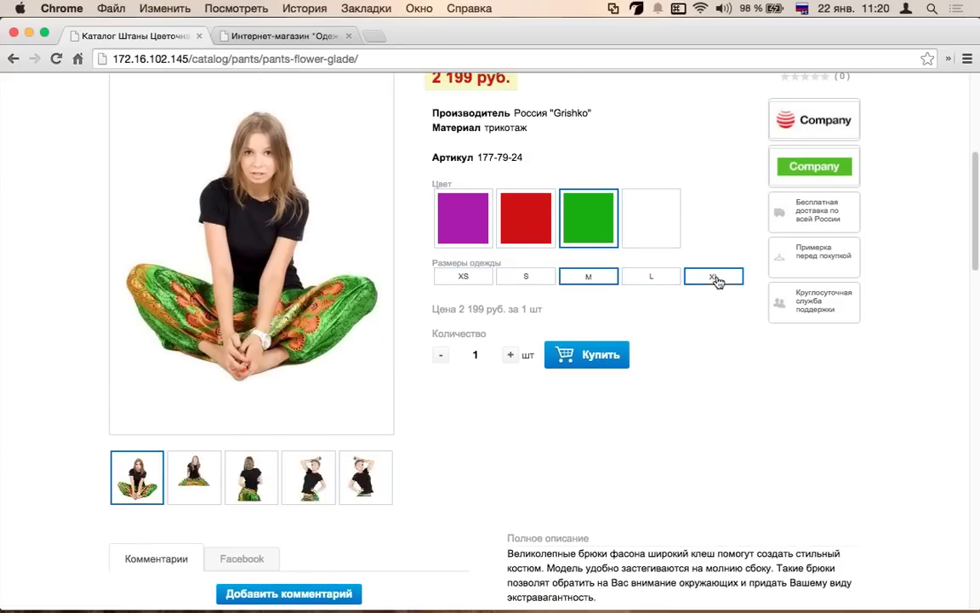
click(464, 278)
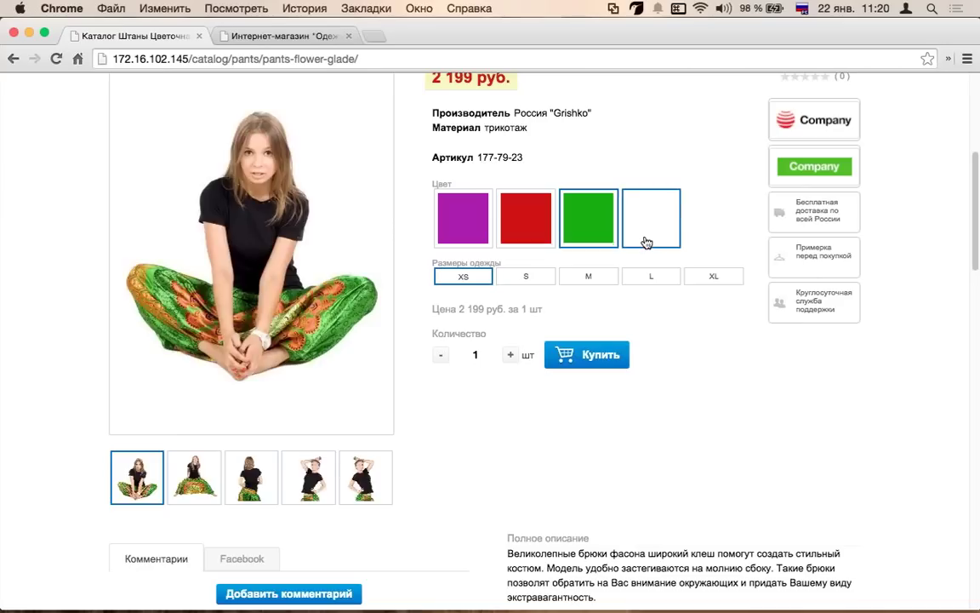
click(647, 243)
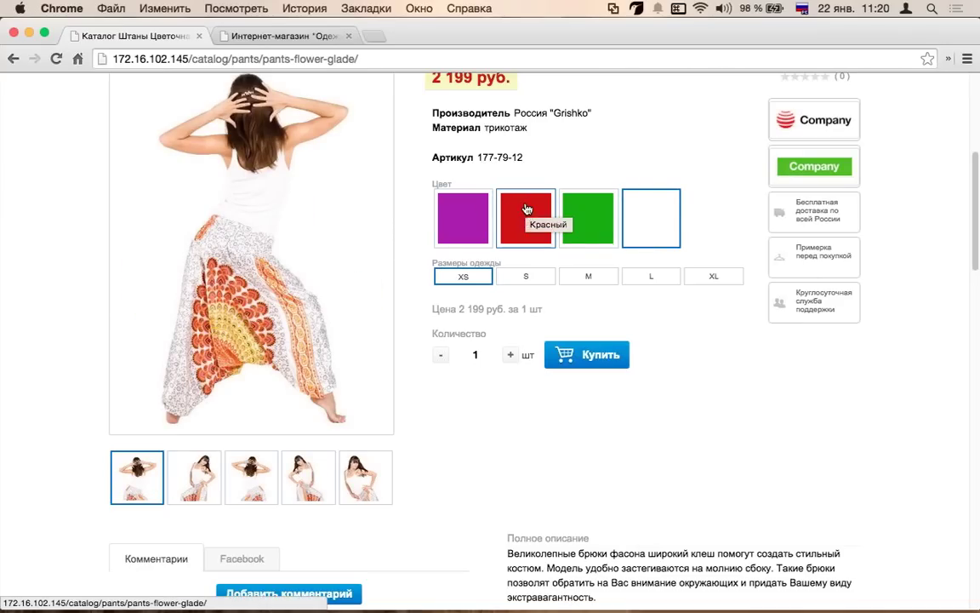
click(451, 215)
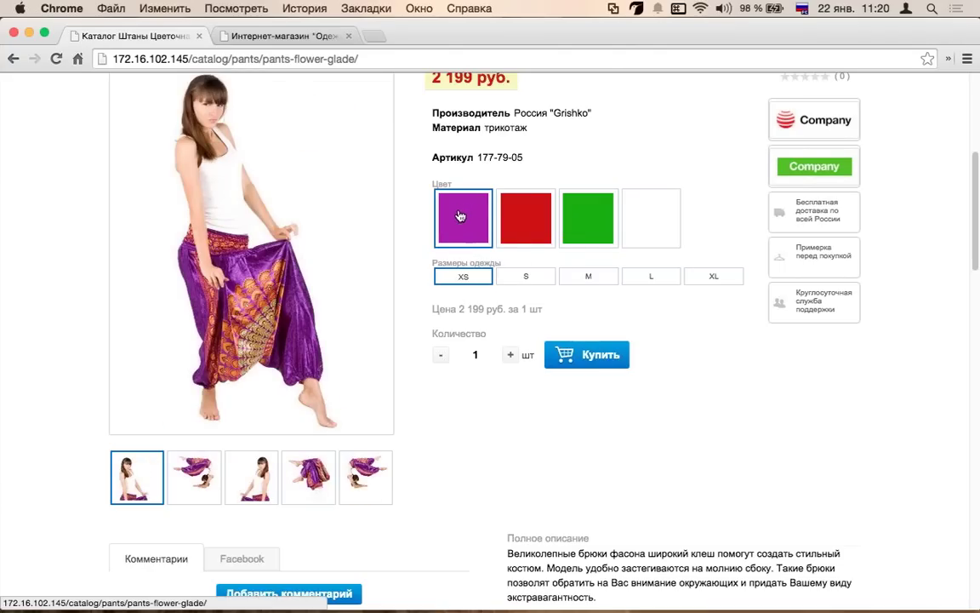
click(525, 278)
click(575, 242)
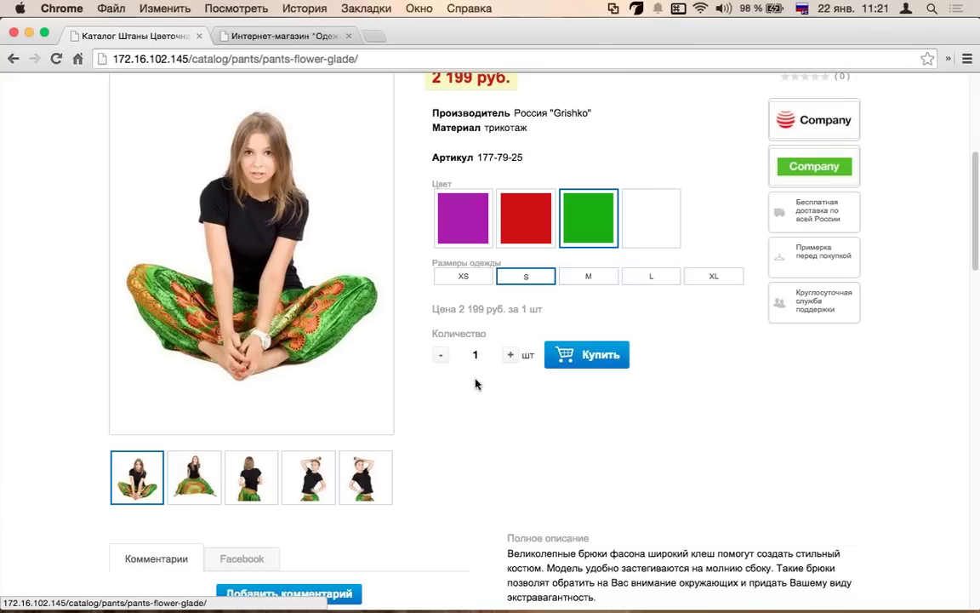
- Add two green size S pants to the cart and return to the product page
click(510, 354)
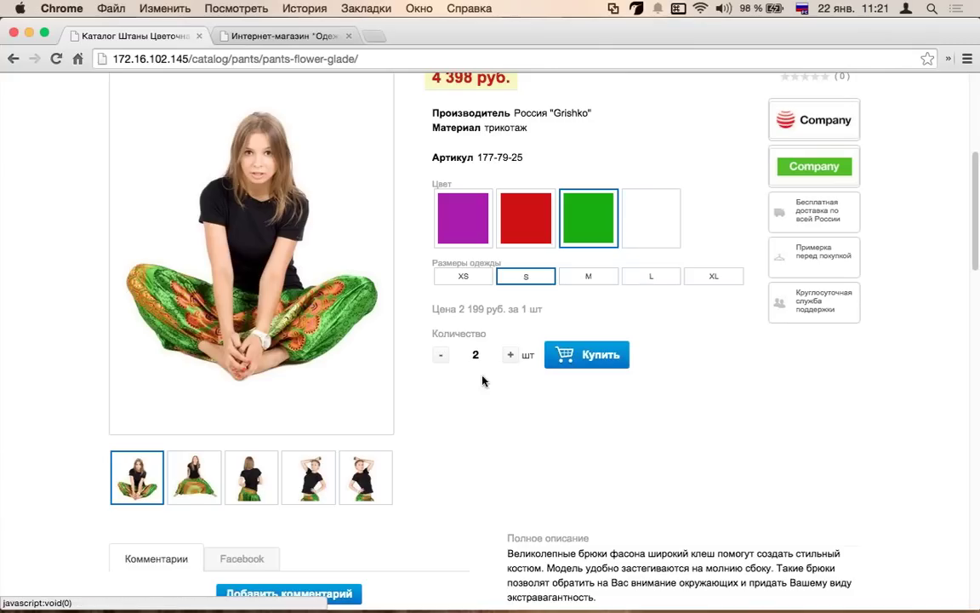
click(620, 367)
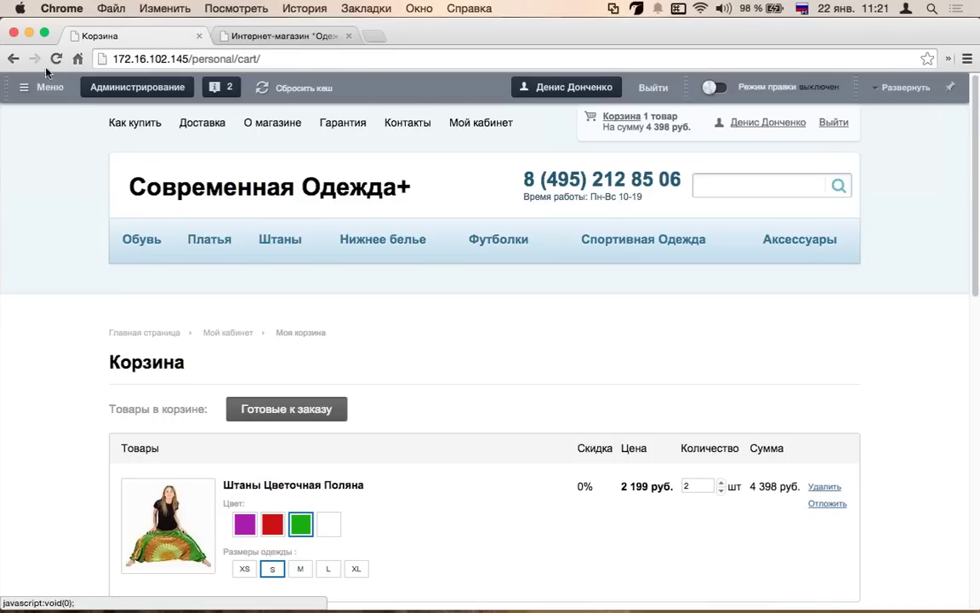
key(super+bracketleft)
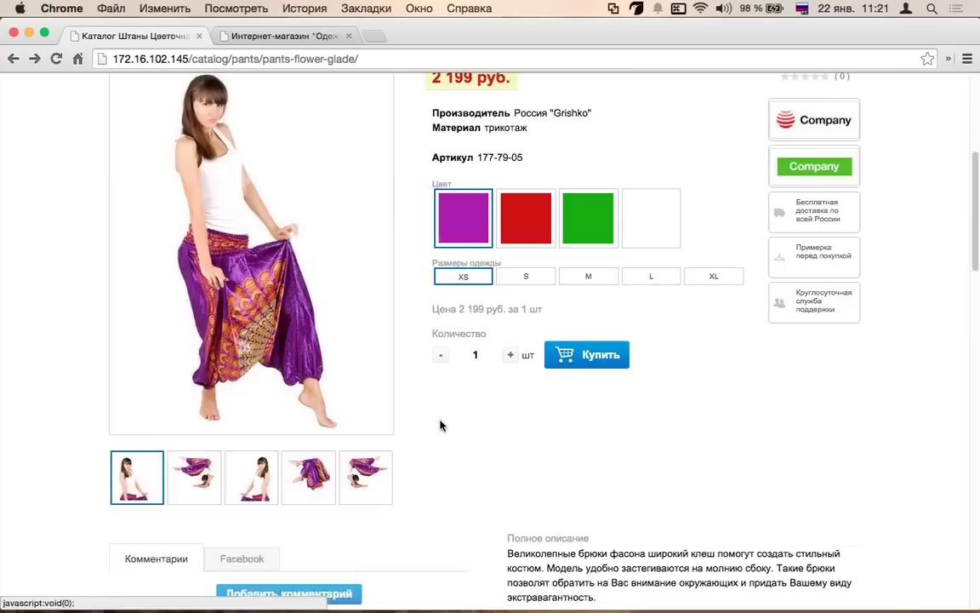
- Scroll through the product page, showing its Facebook comment box along the way
scroll(439, 425, down, 4)
click(241, 258)
scroll(242, 258, down, 4)
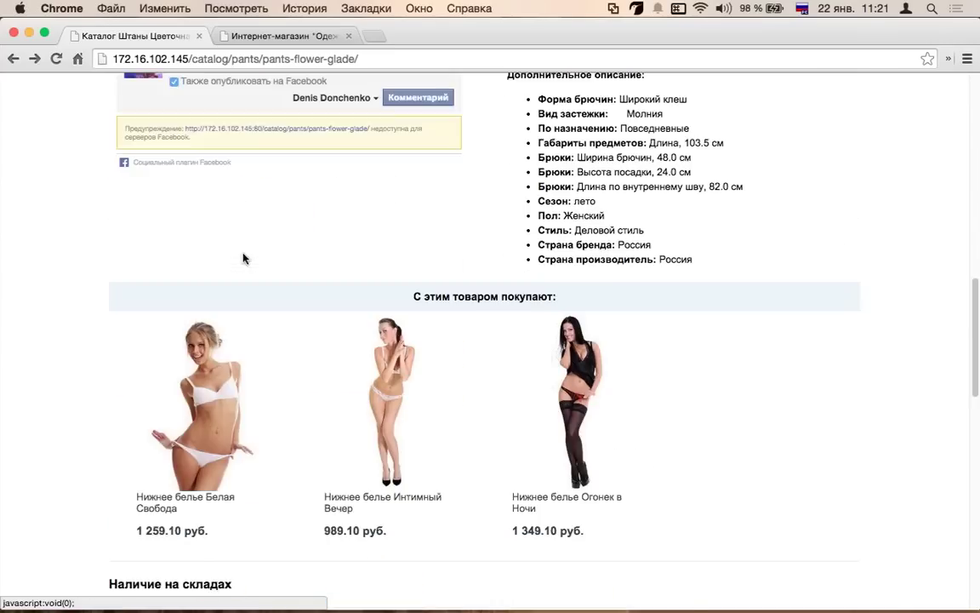
scroll(245, 259, down, 8)
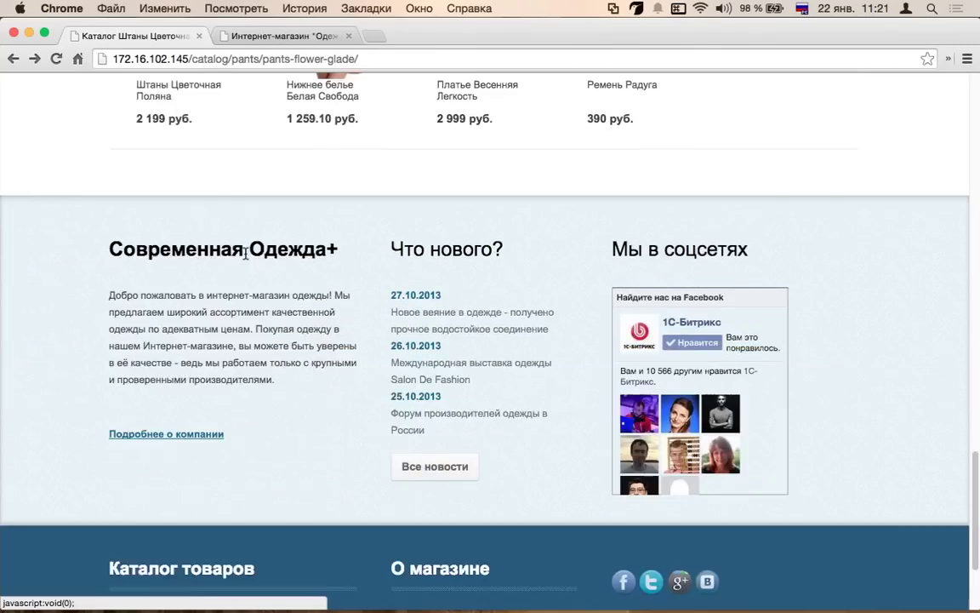
scroll(245, 258, up, 10)
scroll(245, 258, down, 5)
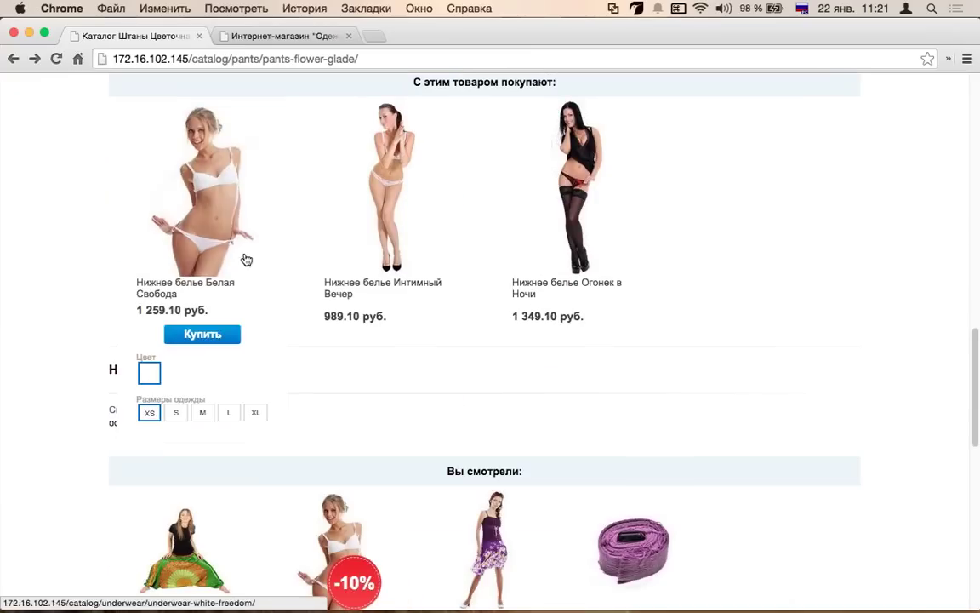
scroll(229, 431, up, 12)
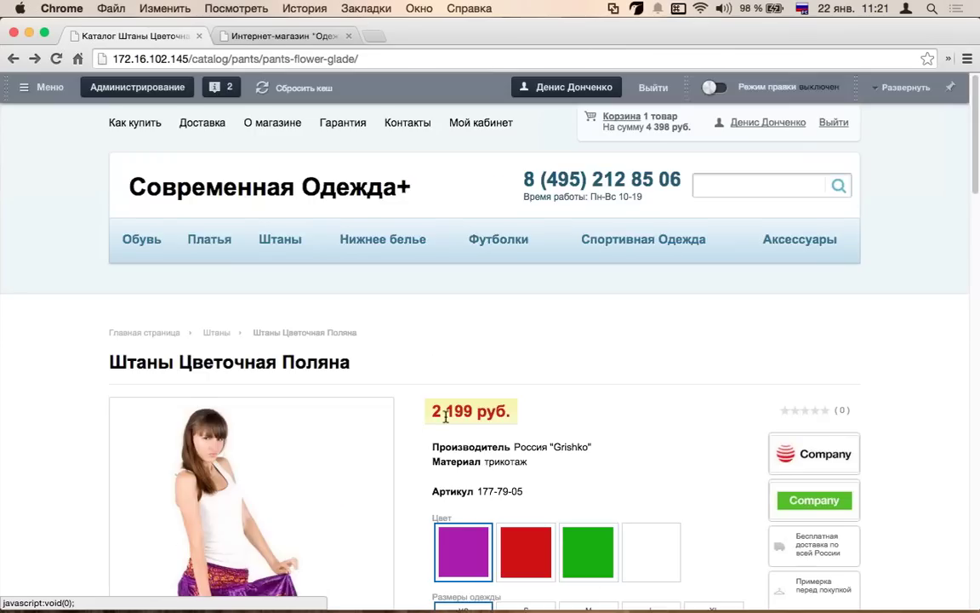
scroll(444, 417, down, 3)
scroll(446, 423, down, 6)
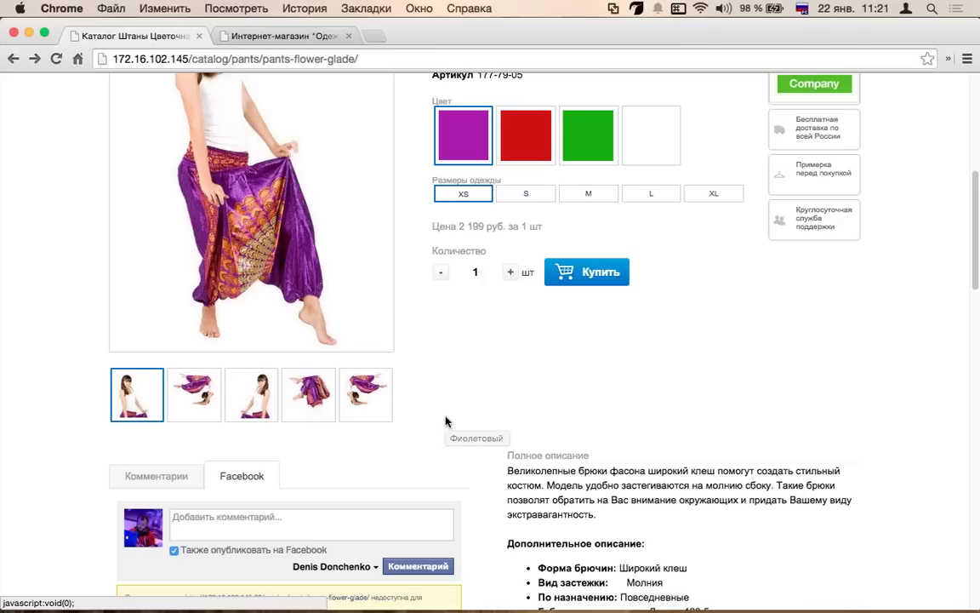
scroll(447, 421, down, 1)
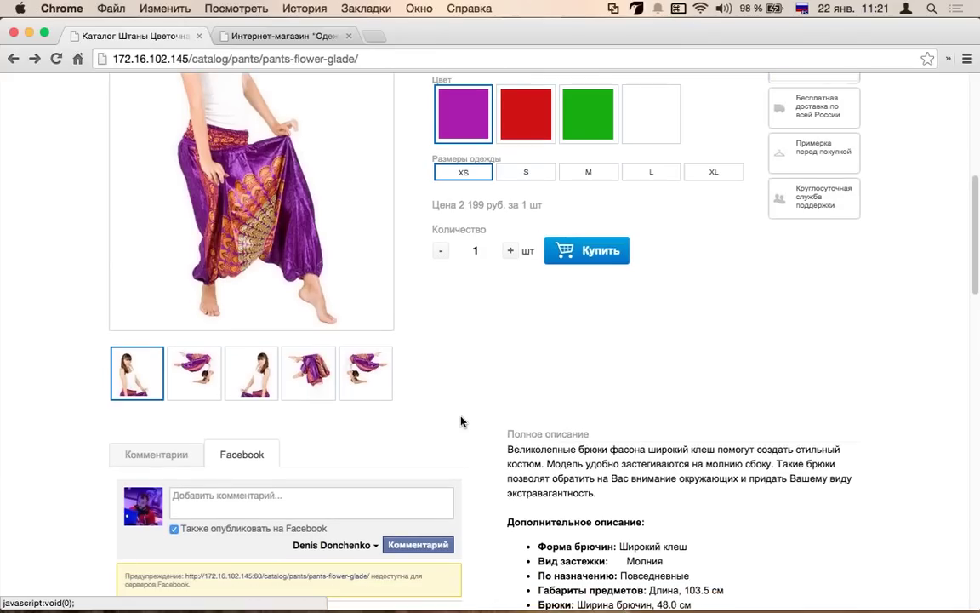
scroll(459, 422, up, 10)
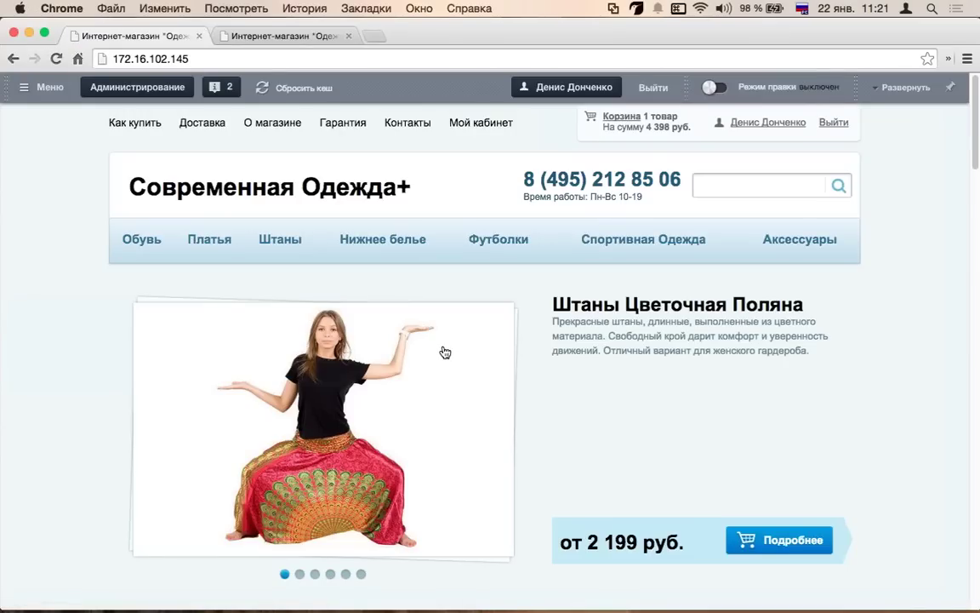
mouse_move(446, 353)
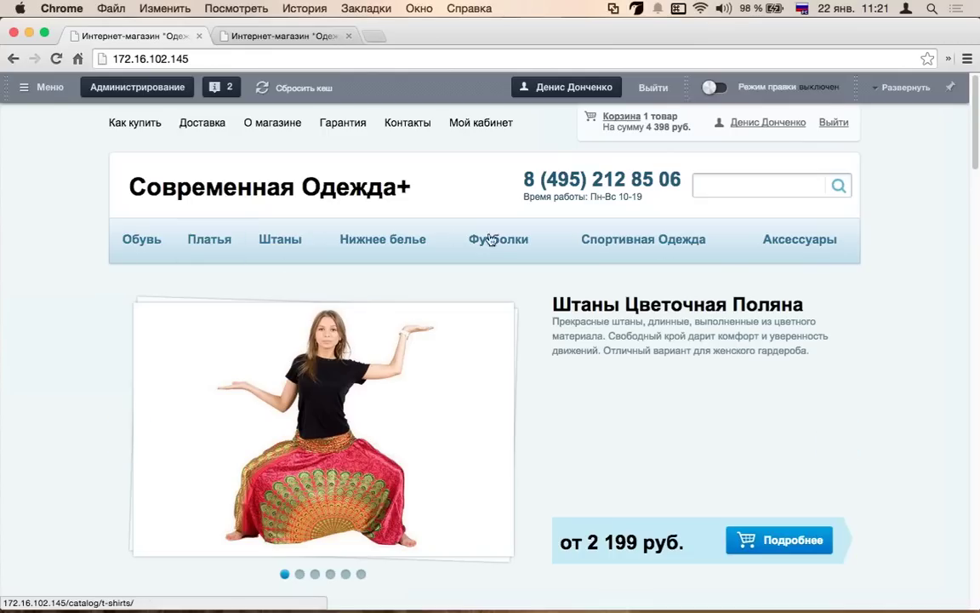
mouse_move(144, 255)
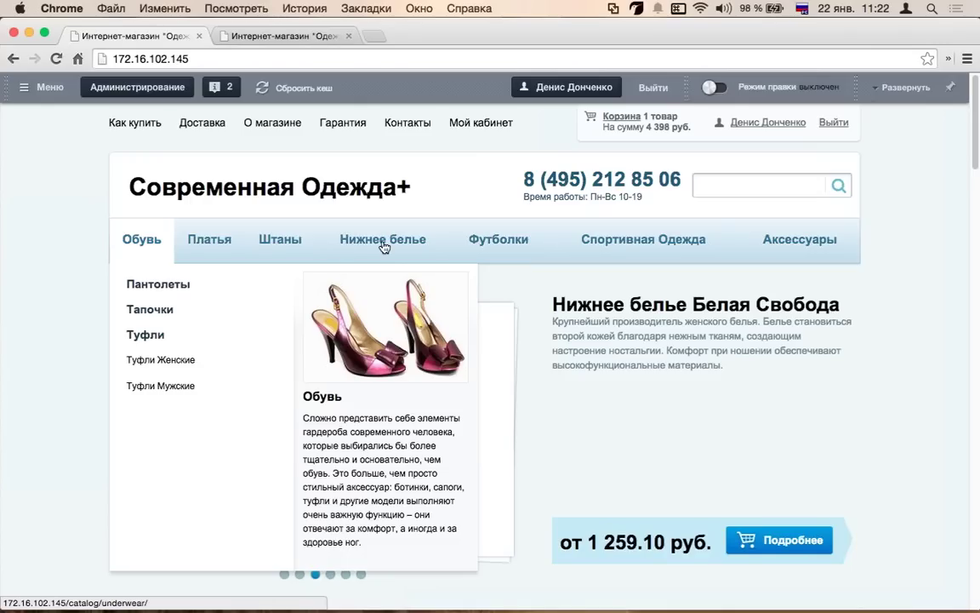
- Search for 'бель' and open the Нижнее белье Ночь Морозных Узоров product page
click(757, 188)
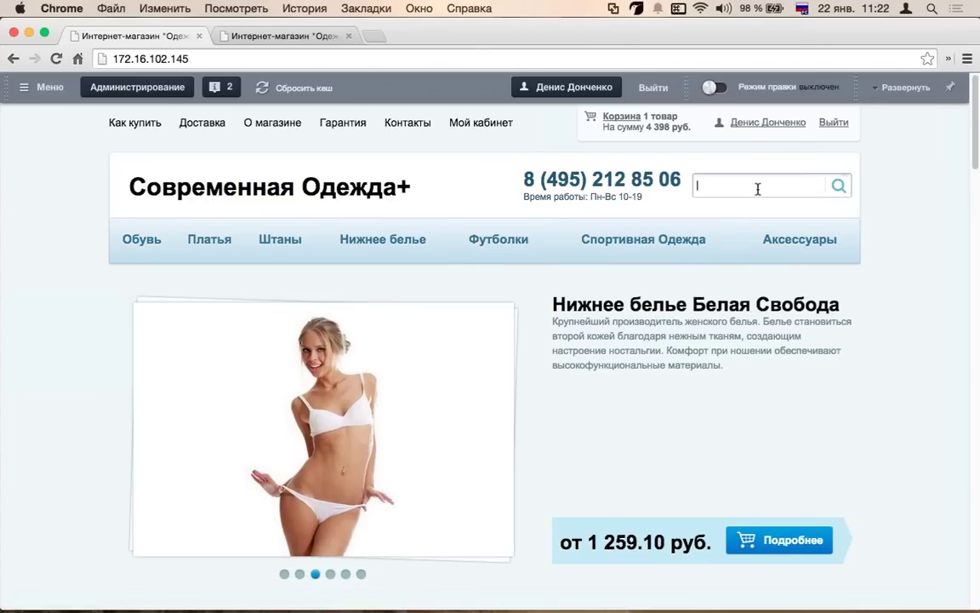
key(ctrl+space)
key(ctrl+space)
text(бель)
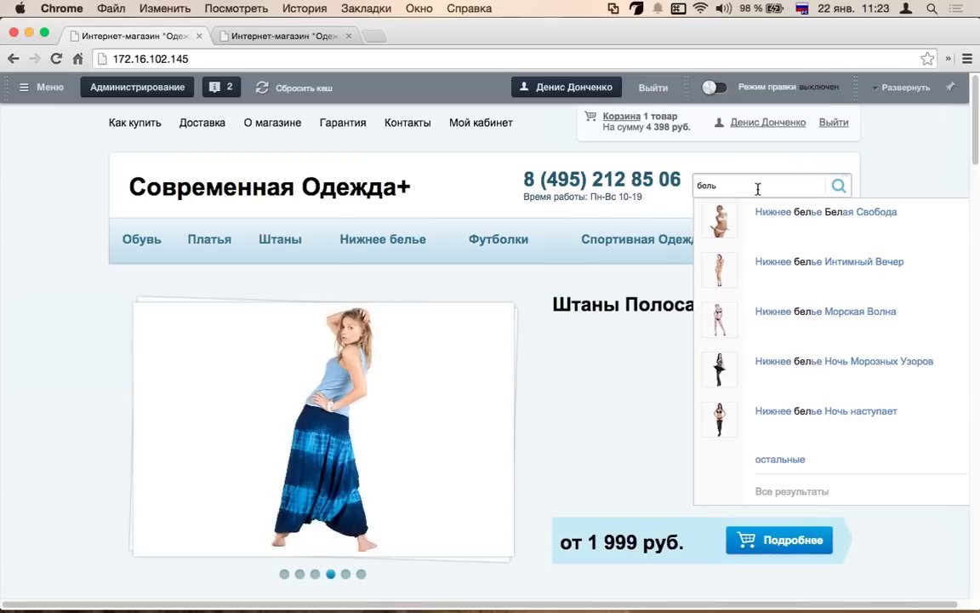
click(801, 362)
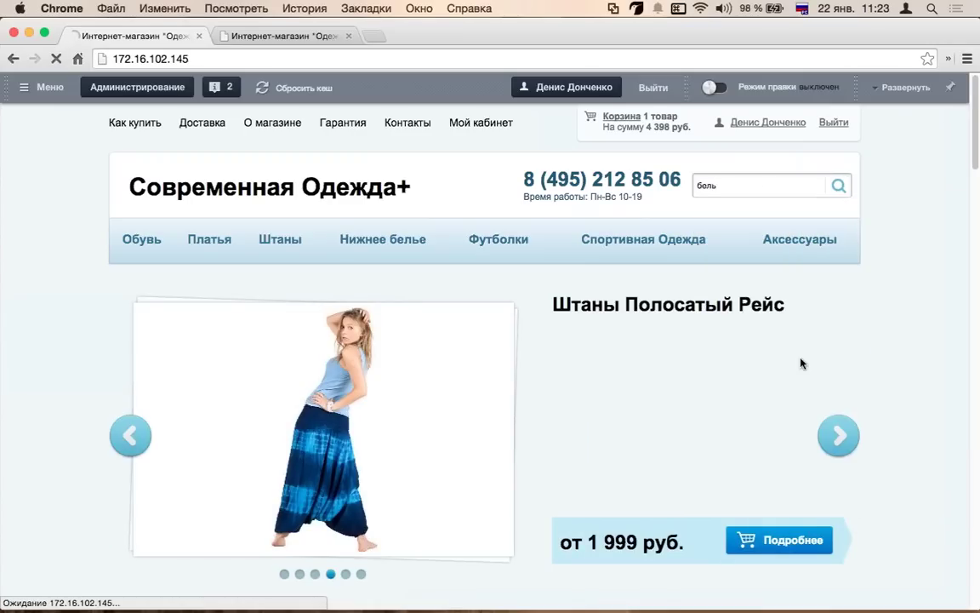
- Leave the underwear page and return to the store home page
scroll(611, 393, down, 5)
scroll(611, 393, up, 3)
click(755, 153)
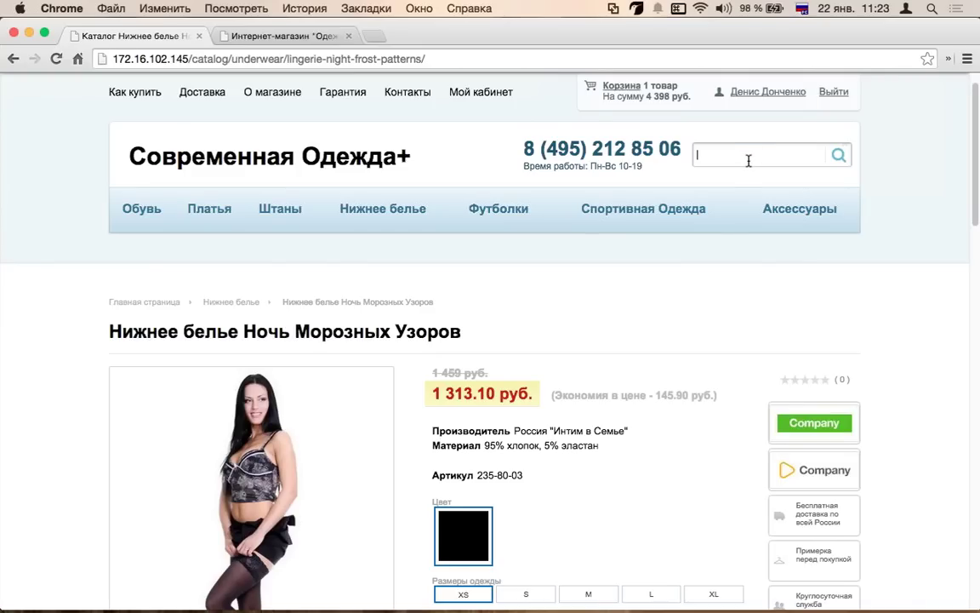
key(super+r)
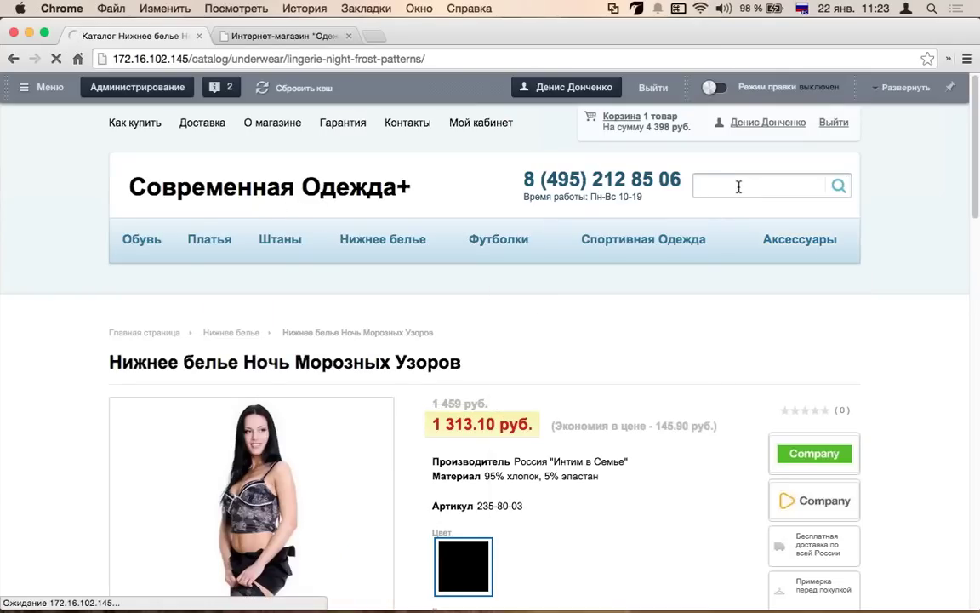
scroll(658, 213, down, 10)
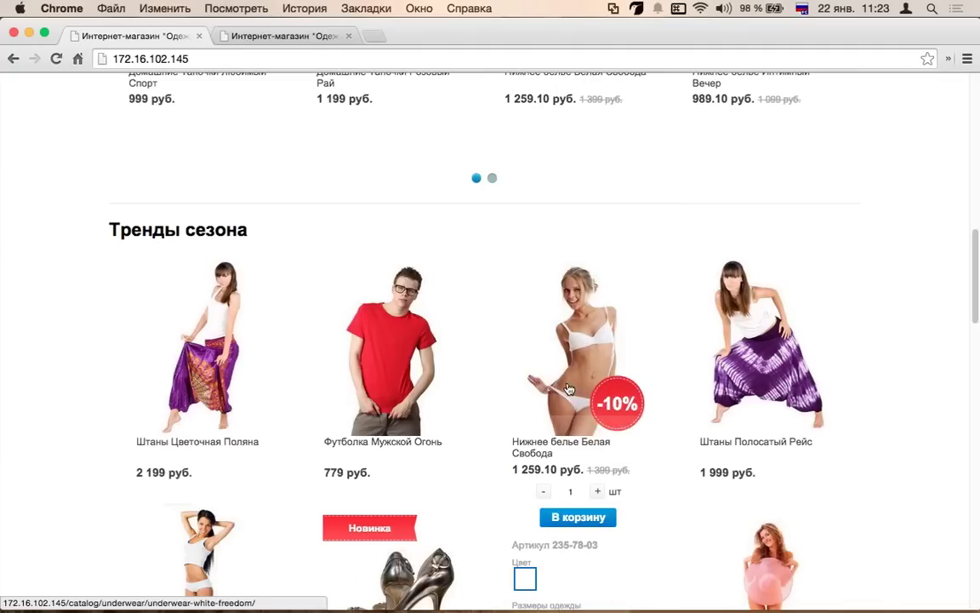
scroll(510, 422, up, 10)
- Try the search queries 'рейс', 'ночь' and 'ноч', clearing each one
click(727, 189)
text(рейс)
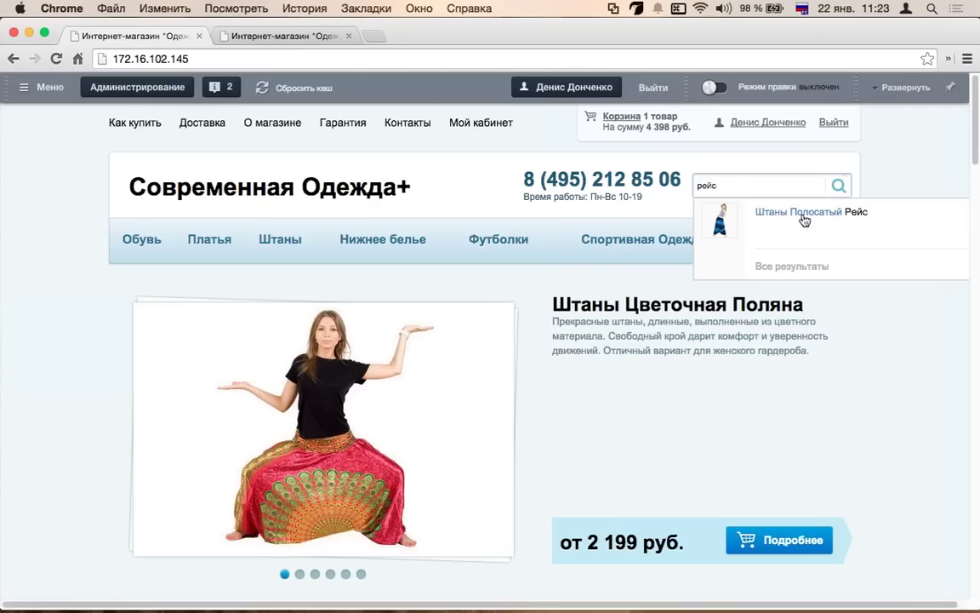
key(super+a)
key(BackSpace)
text(ночь)
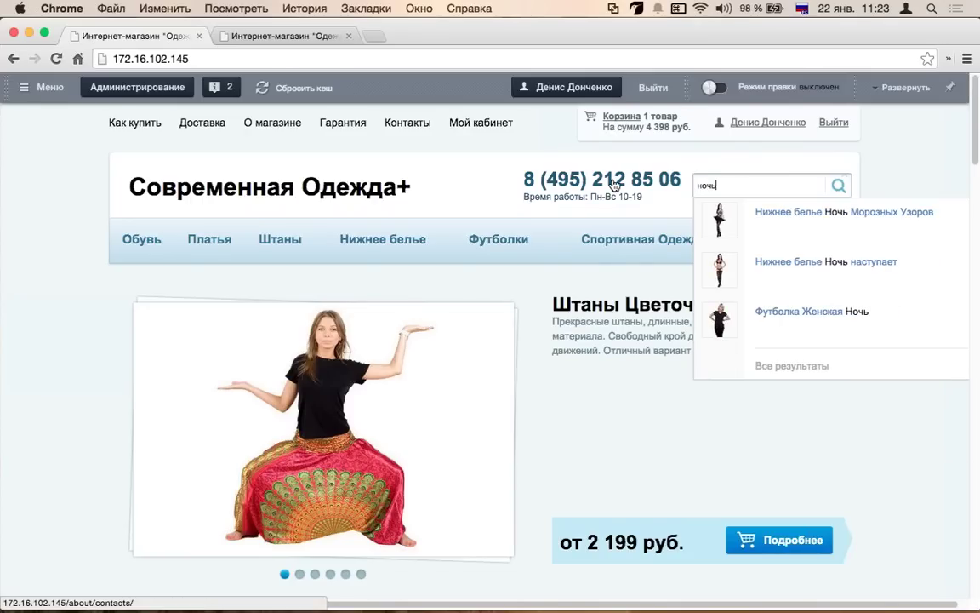
key(super+a)
key(BackSpace)
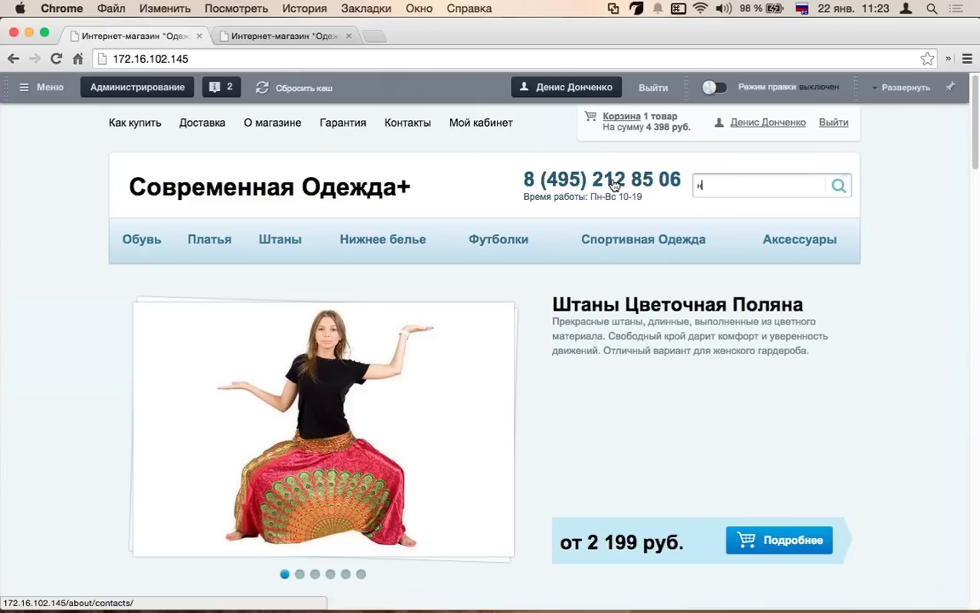
text(н)
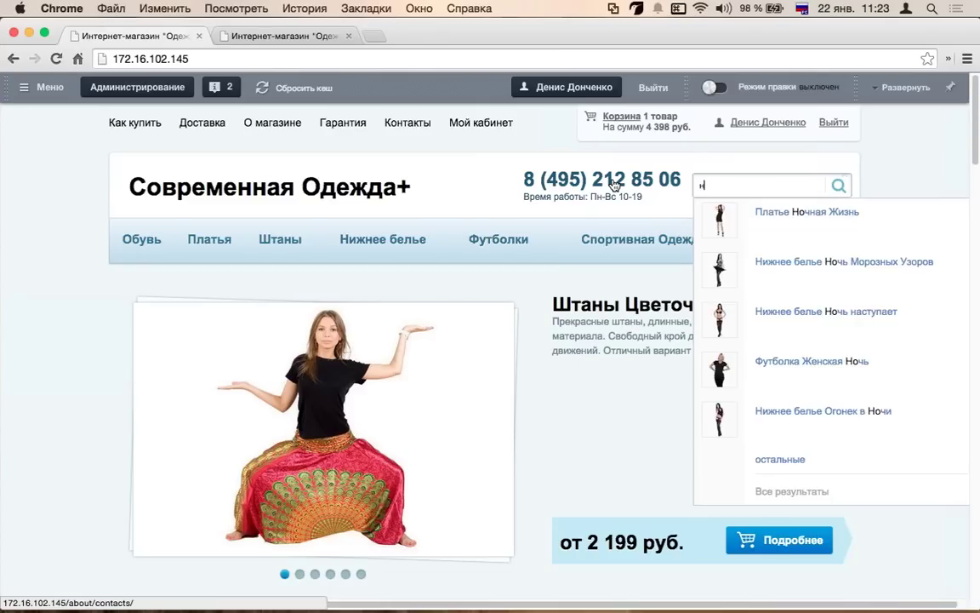
key(BackSpace)
text(ноч)
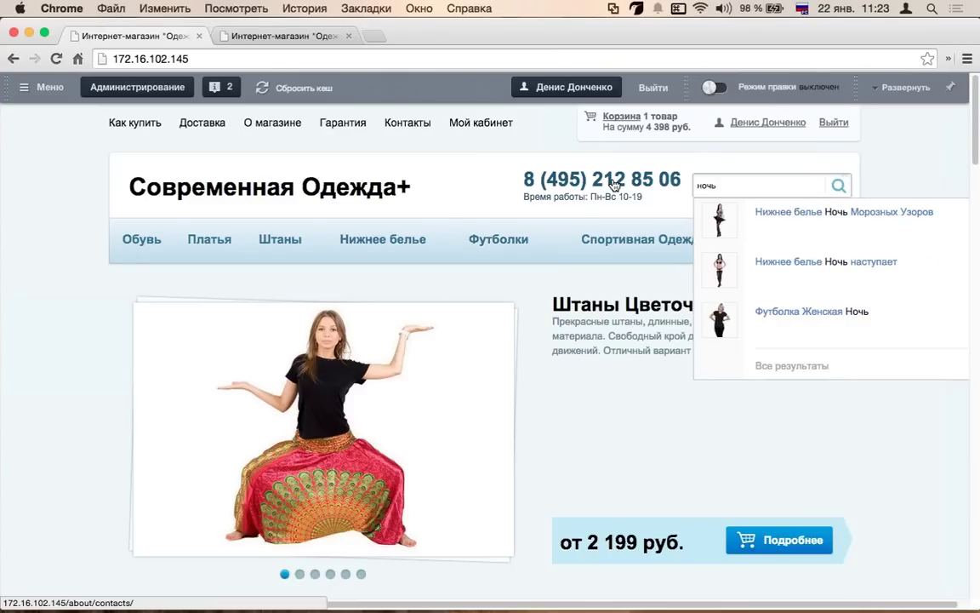
key(super+a)
key(BackSpace)
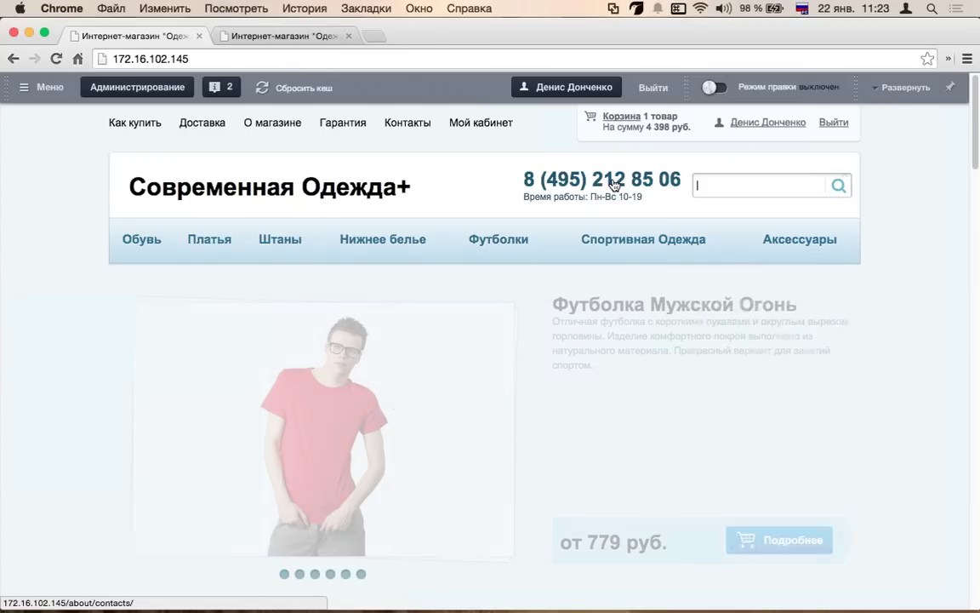
- Search for 'поля' despite layout mix-ups and open the Штаны Цветочная Поляна suggestion
text(поля)
key(super+space)
key(BackSpace)
key(BackSpace)
key(BackSpace)
key(BackSpace)
text(gjkz)
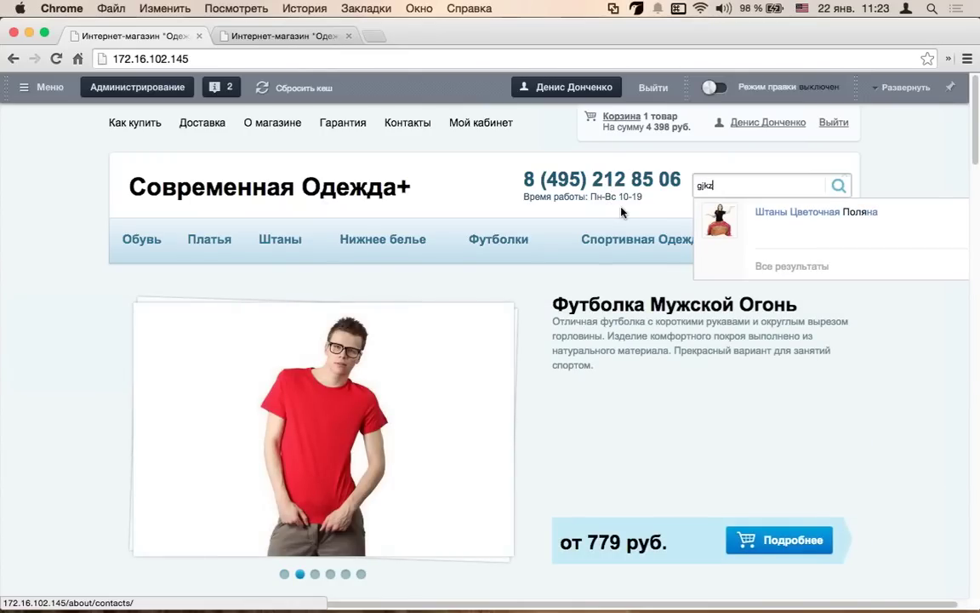
text(y)
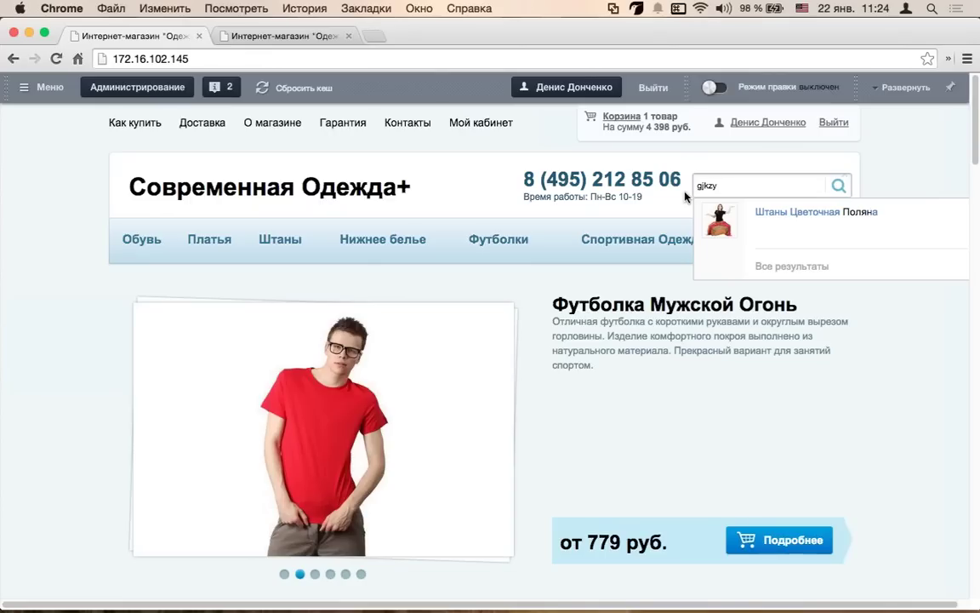
key(super+a)
key(super+space)
text(полян)
key(super+z)
key(super+shift+z)
key(super+z)
key(super+space)
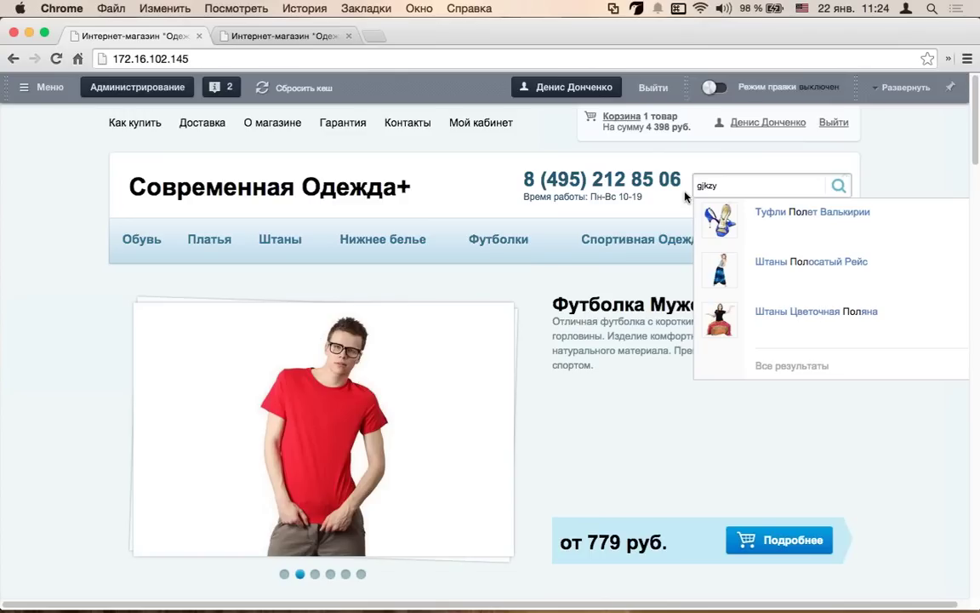
key(BackSpace)
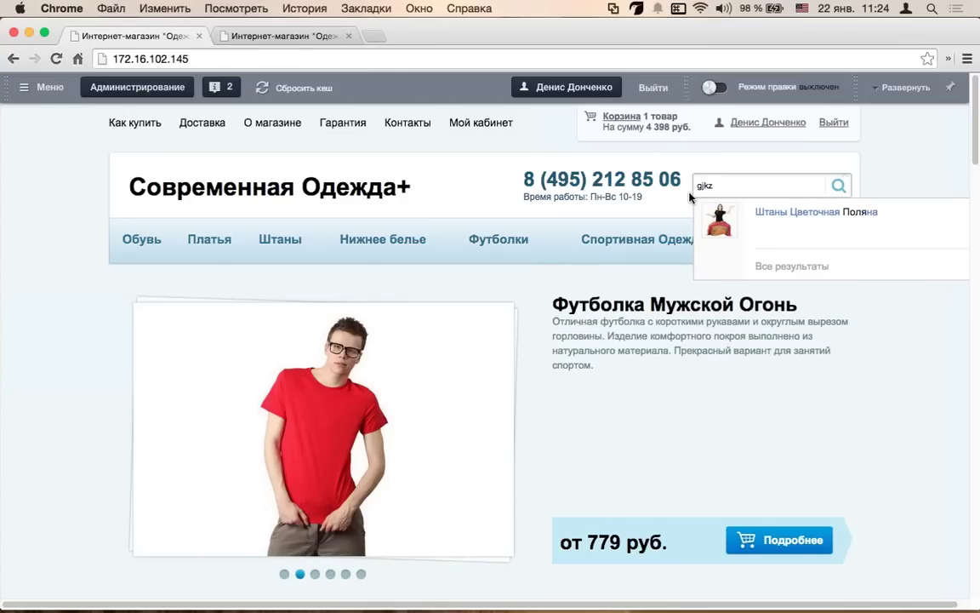
click(774, 217)
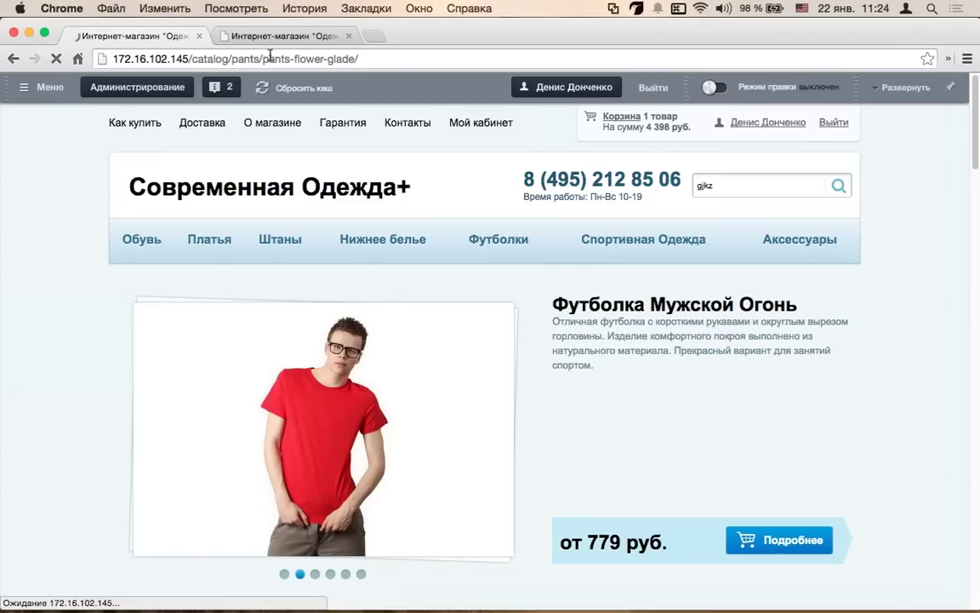
- Look over the Штаны Цветочная Поляна page (article 177-79-05), then go to the Нижнее белье category
scroll(449, 293, down, 3)
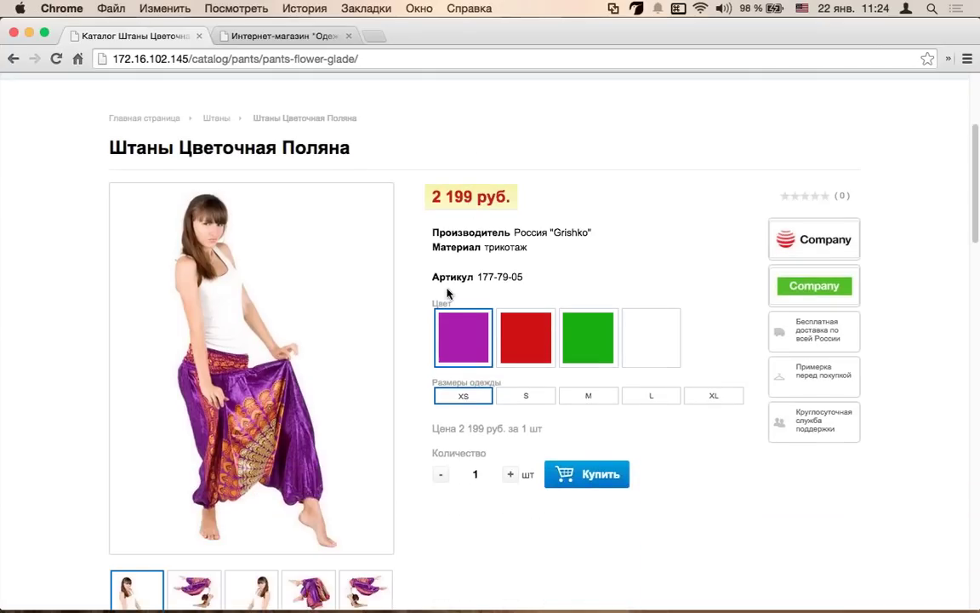
scroll(417, 306, up, 3)
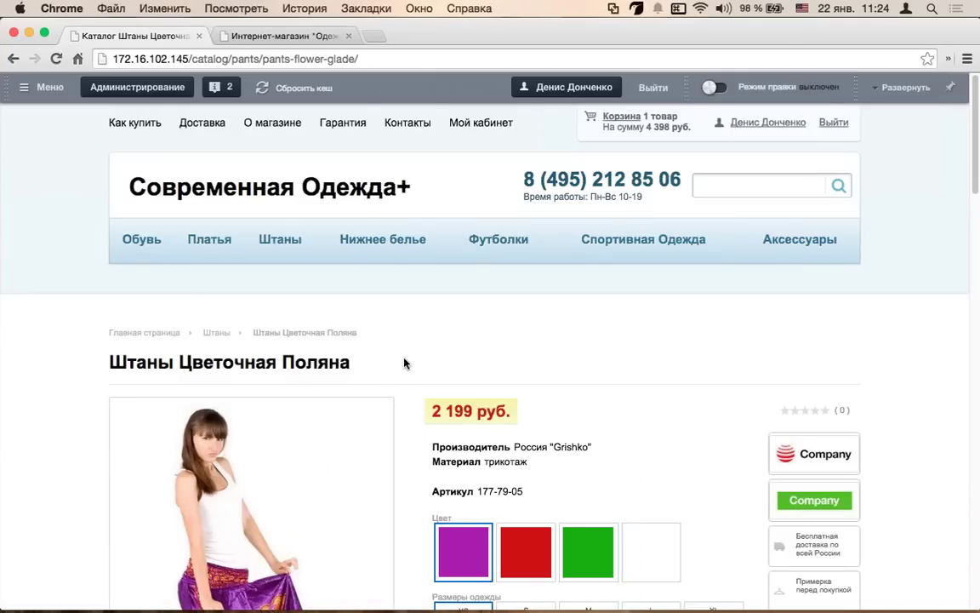
click(767, 187)
scroll(699, 324, down, 5)
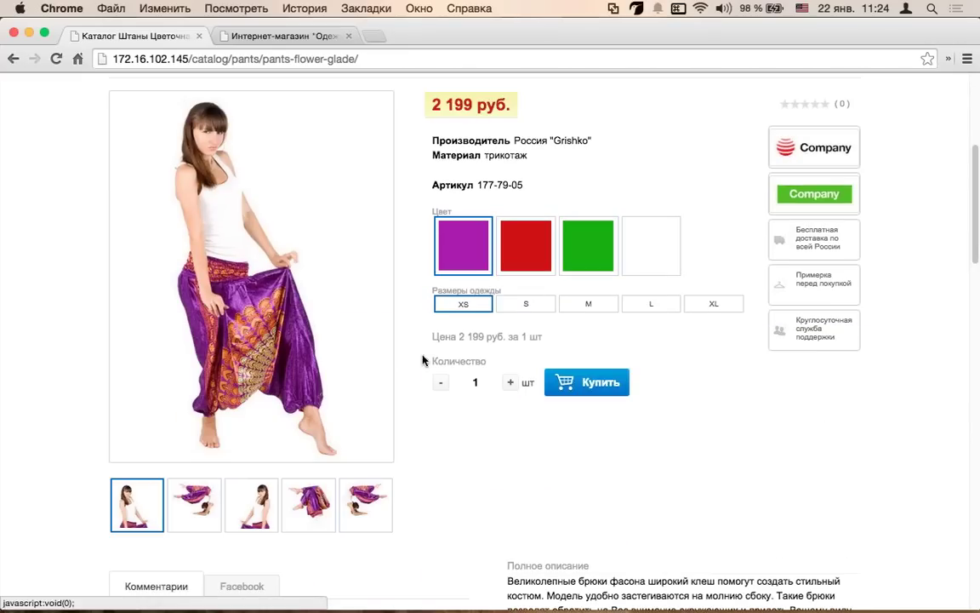
scroll(422, 360, up, 5)
click(377, 241)
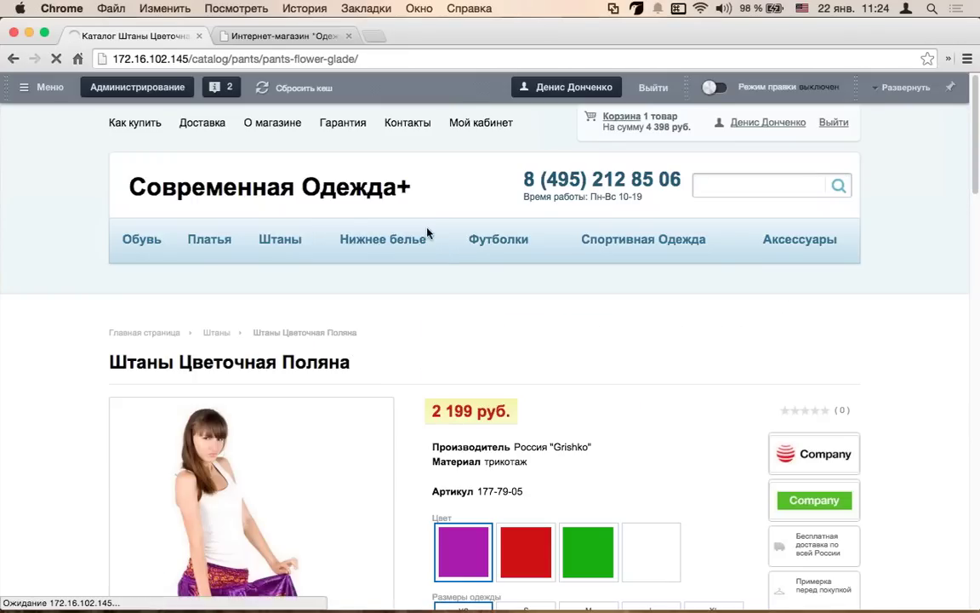
- Add two Нижнее белье Розовое Смущенье to the cart and go to the cart
scroll(426, 297, down, 3)
click(380, 359)
click(377, 384)
click(523, 435)
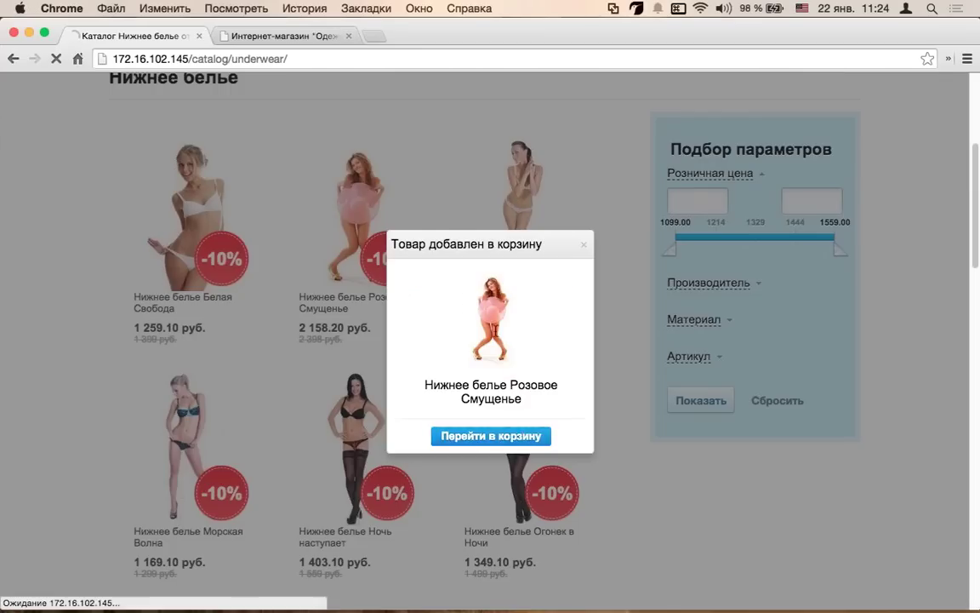
- In the cart, switch the pants to red and change their size from S to M
scroll(570, 343, down, 5)
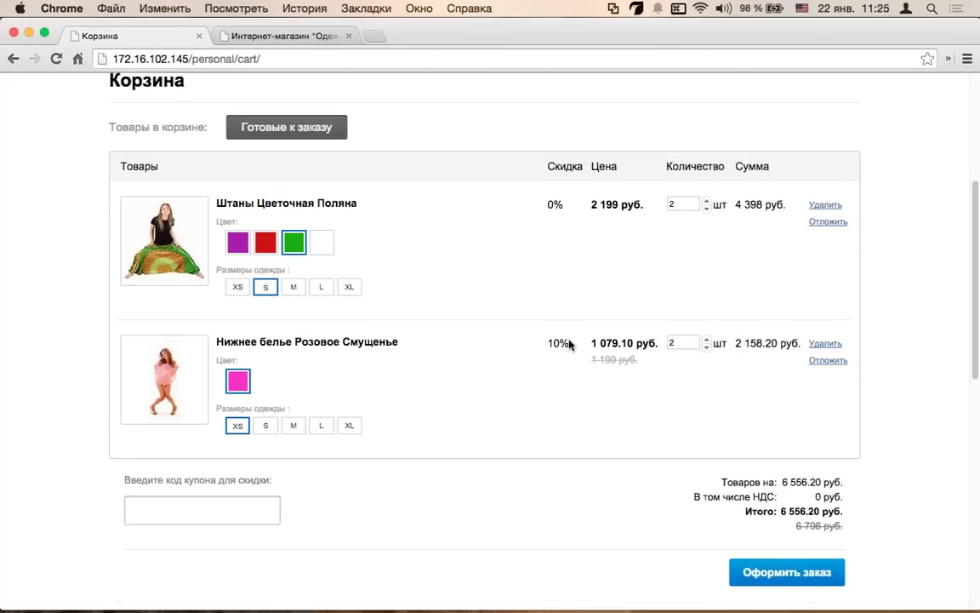
scroll(566, 349, up, 1)
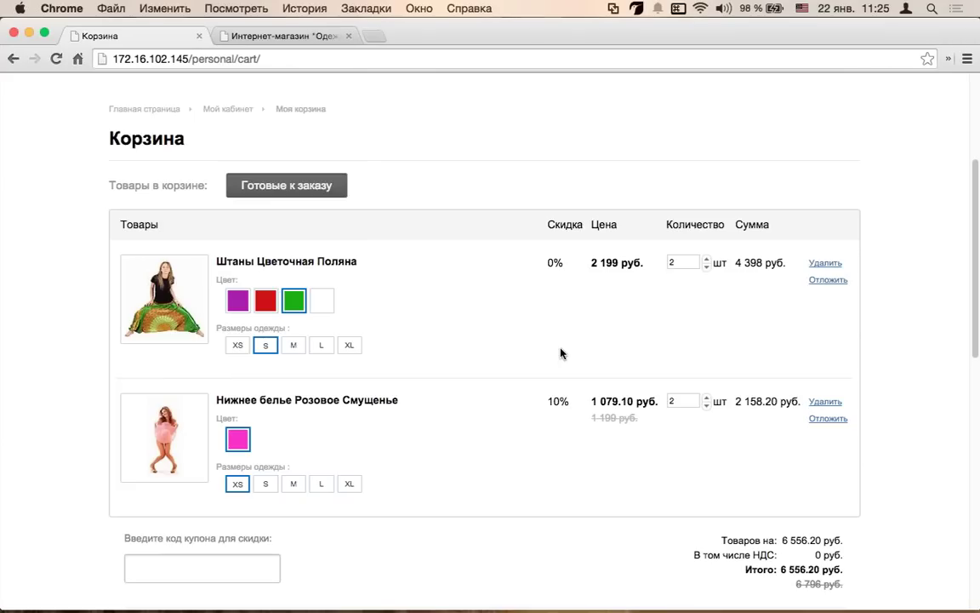
click(239, 303)
click(257, 298)
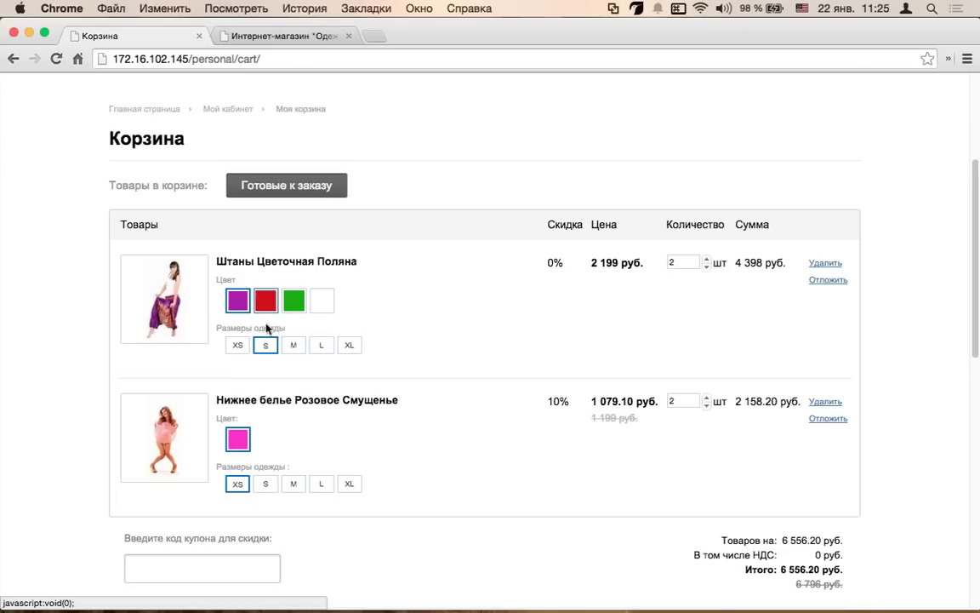
click(291, 349)
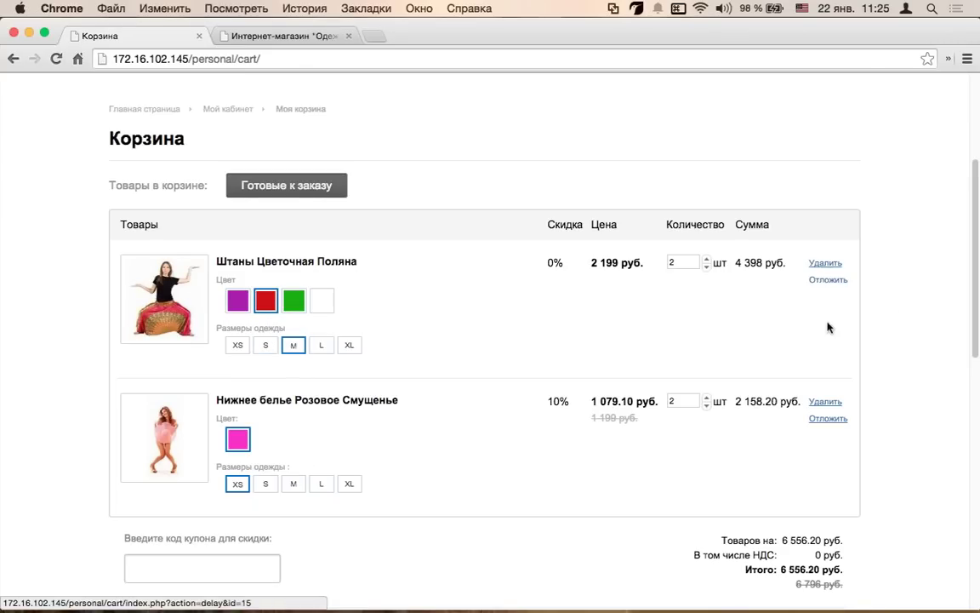
scroll(878, 177, up, 3)
scroll(879, 177, up, 3)
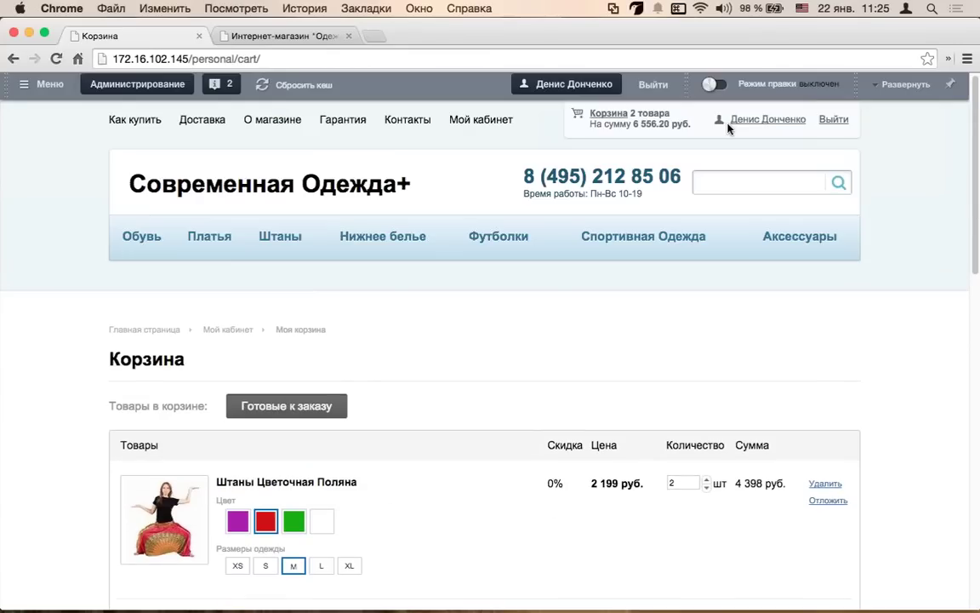
scroll(518, 156, down, 3)
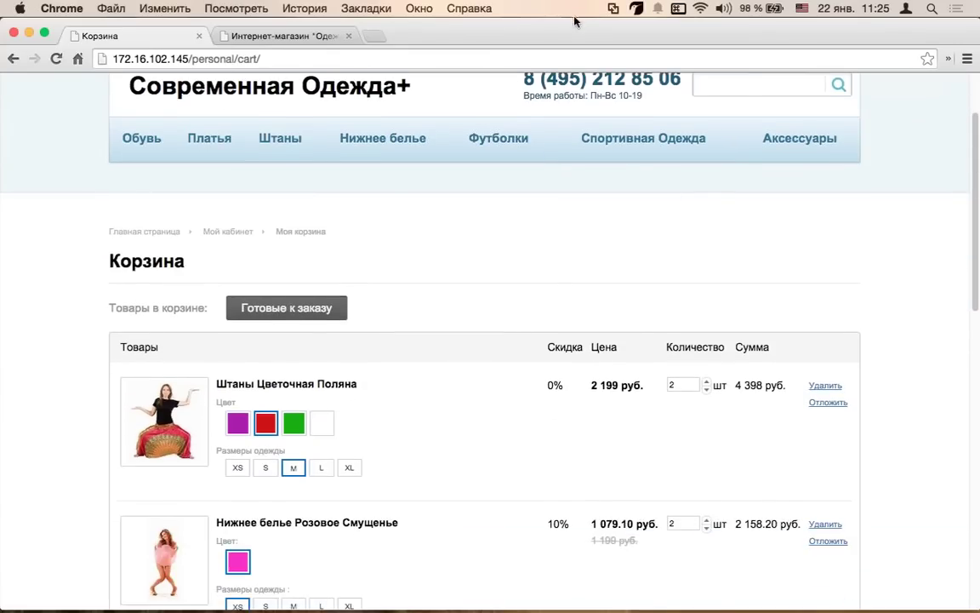
scroll(790, 313, down, 1)
- Set the first item's quantity to 3
click(707, 356)
scroll(733, 315, down, 2)
click(706, 288)
click(707, 288)
click(707, 281)
click(706, 281)
scroll(281, 437, down, 1)
scroll(584, 516, down, 4)
- Set the second item's quantity to 3, bringing the total to 9 834.30 руб
click(228, 464)
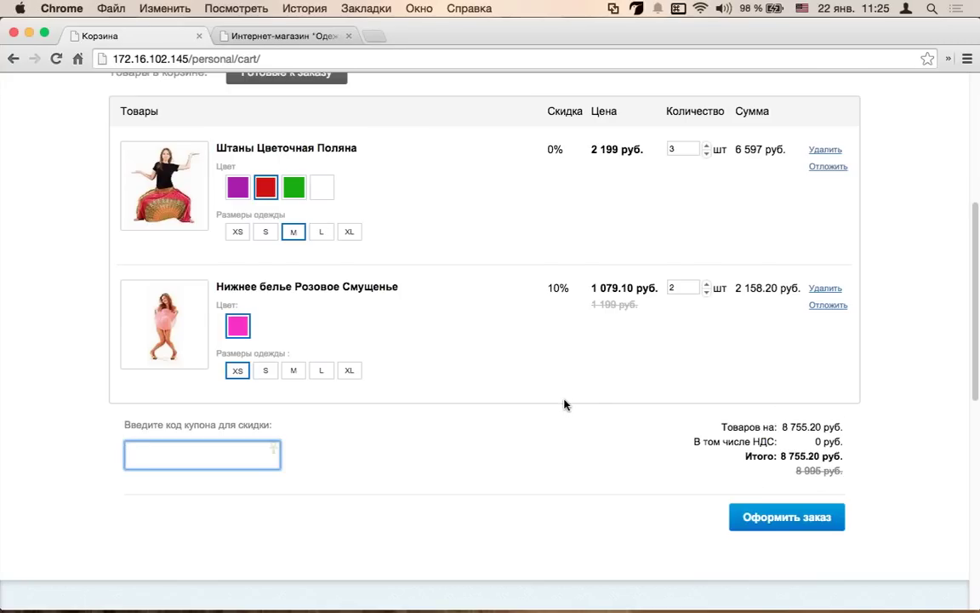
scroll(613, 379, up, 1)
click(707, 317)
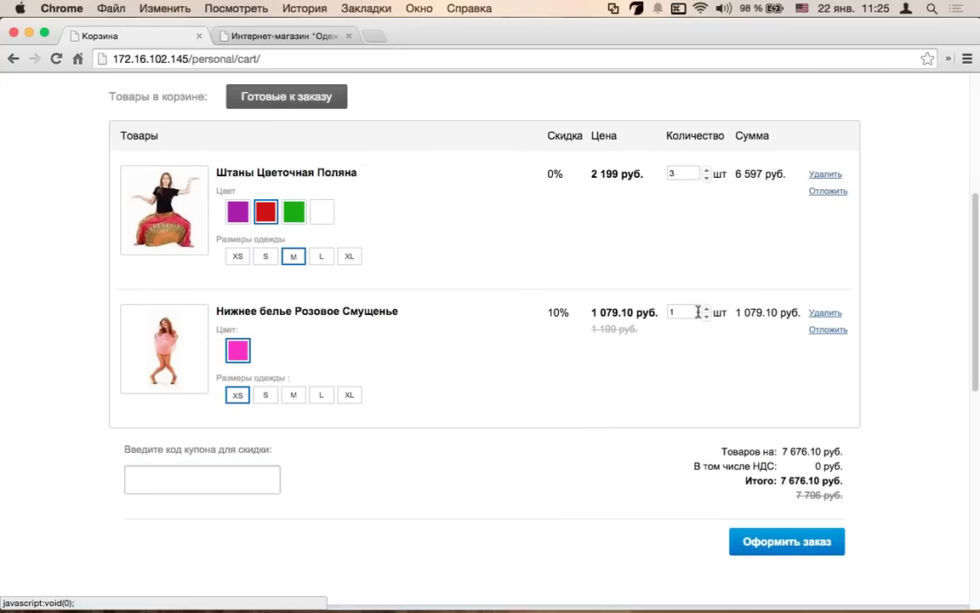
click(706, 308)
click(706, 308)
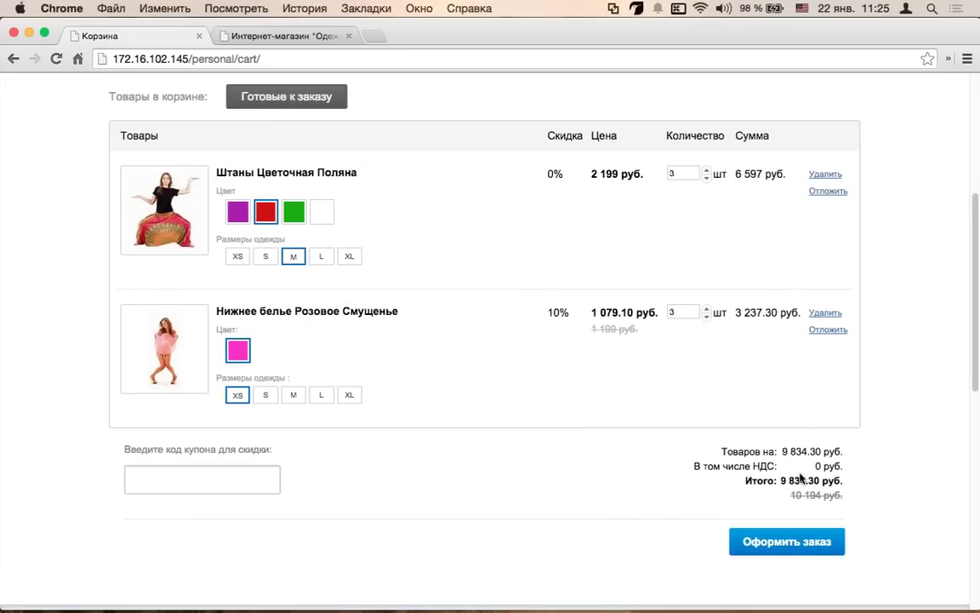
- Highlight the order totals and the second item's old price and details for review
drag(856, 459, 767, 451)
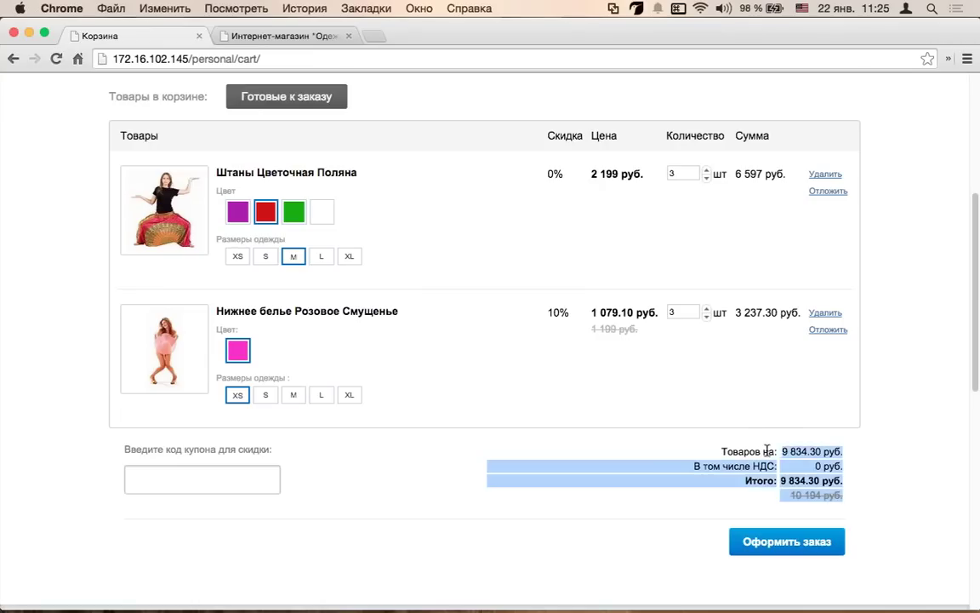
click(747, 478)
drag(638, 330, 578, 330)
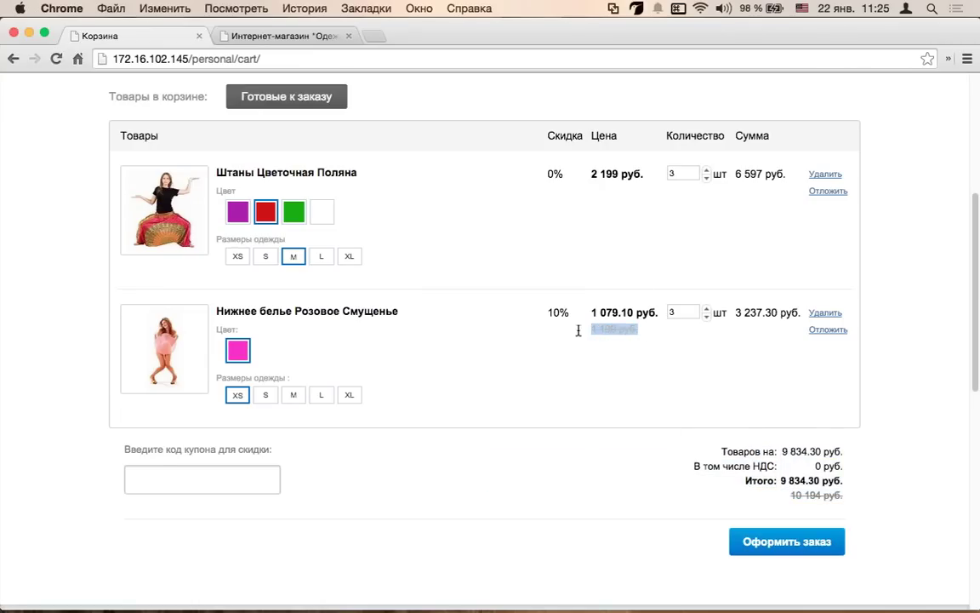
triple_click(529, 318)
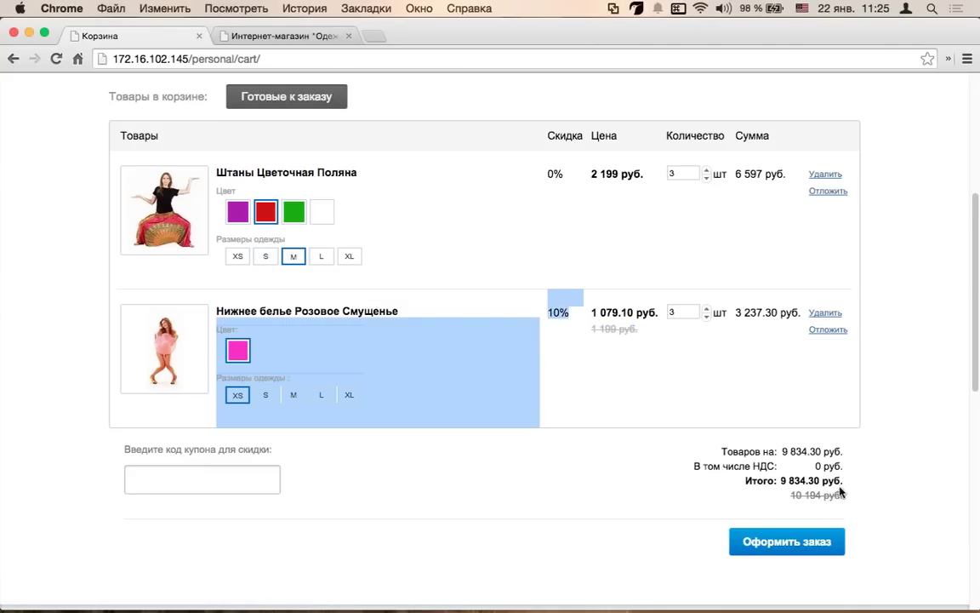
click(760, 446)
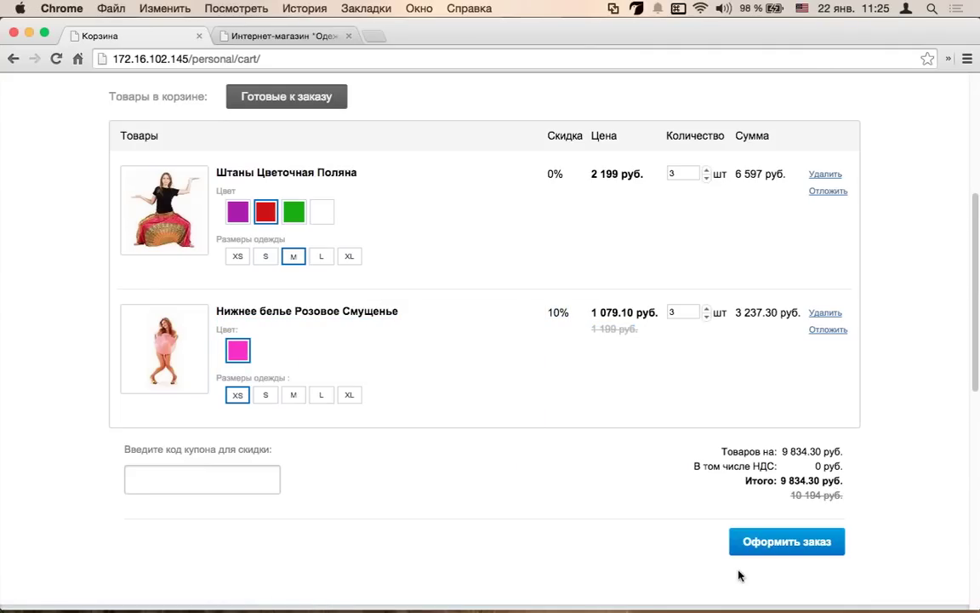
- Proceed via Оформить заказ to checkout and select the Юридическое лицо payer type
click(777, 545)
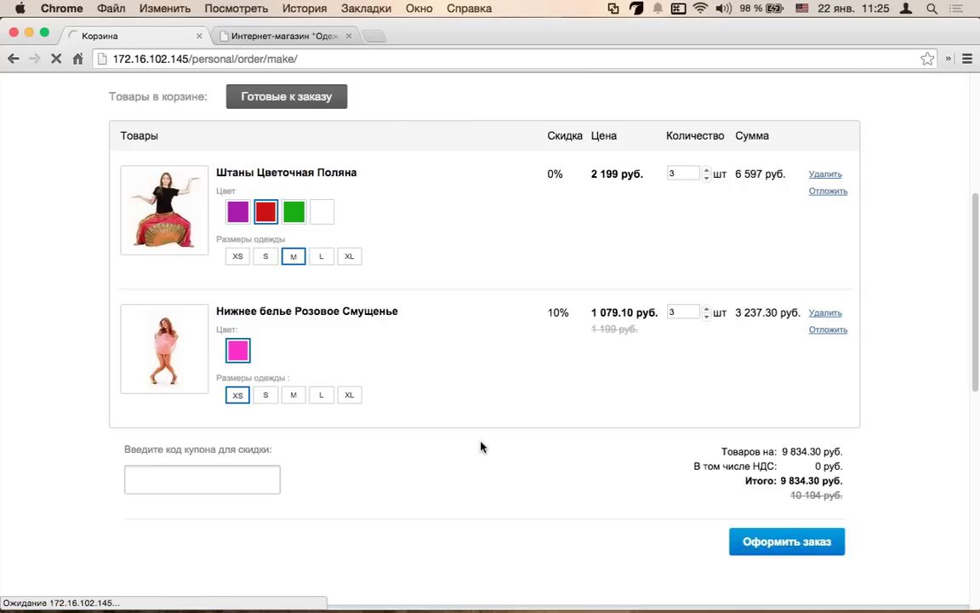
scroll(481, 447, down, 3)
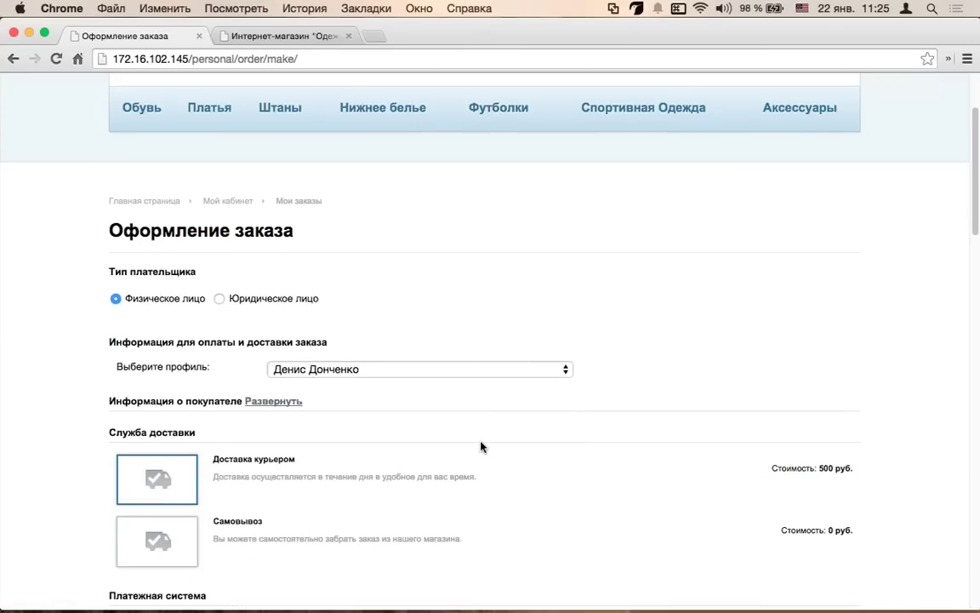
scroll(481, 447, down, 3)
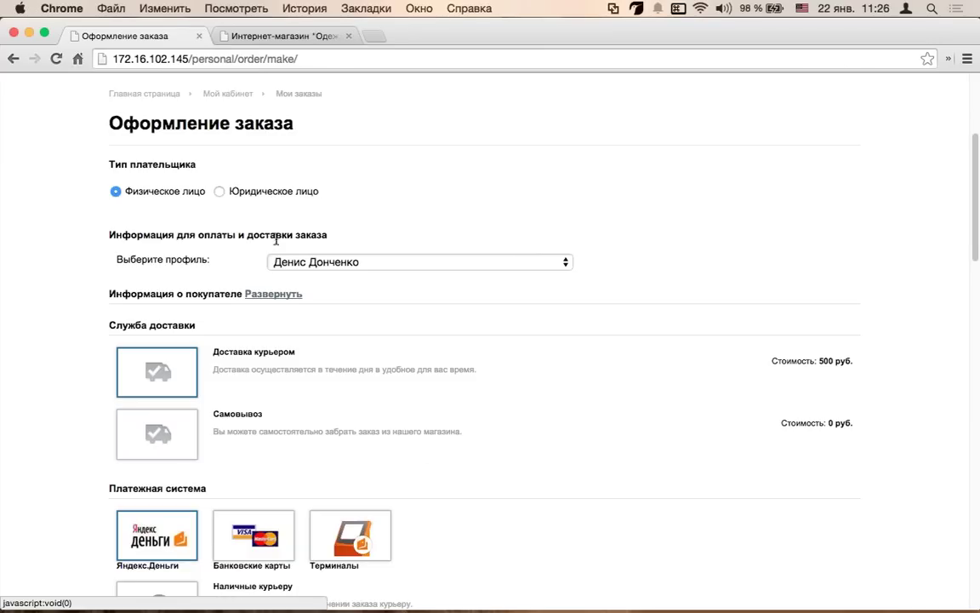
click(255, 191)
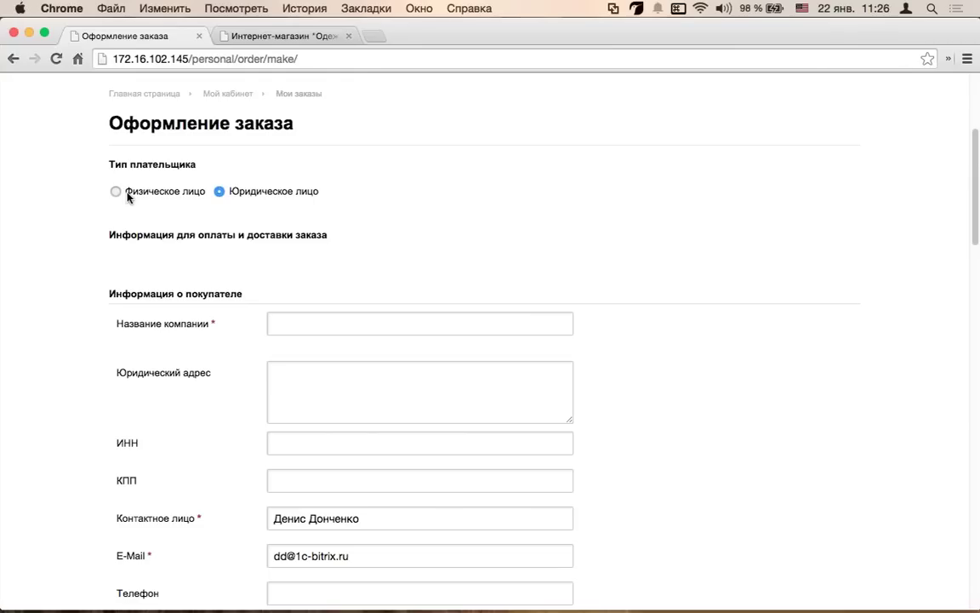
- Toggle the payer type to Юридическое лицо once more and back to Физическое лицо
click(127, 193)
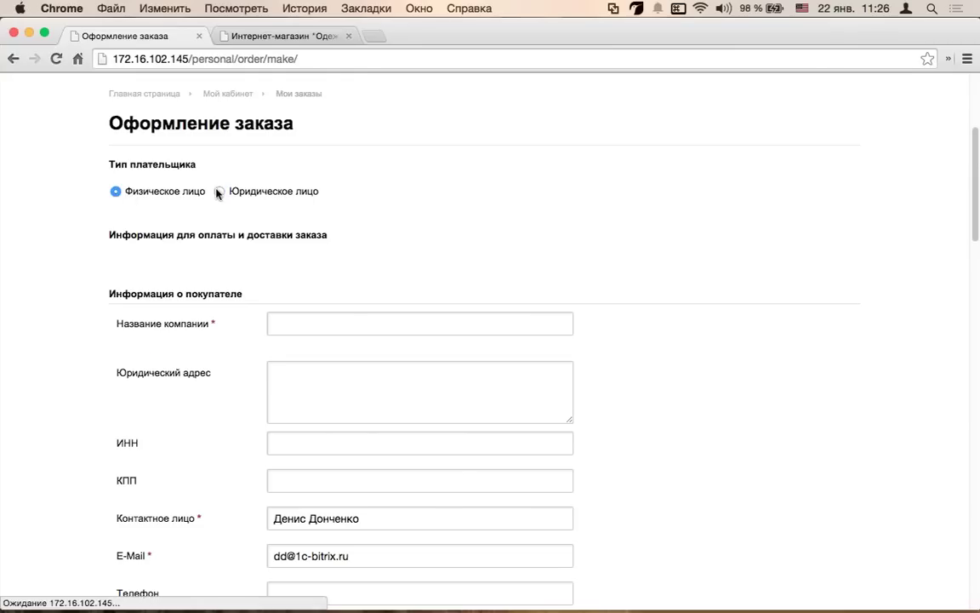
scroll(298, 284, down, 1)
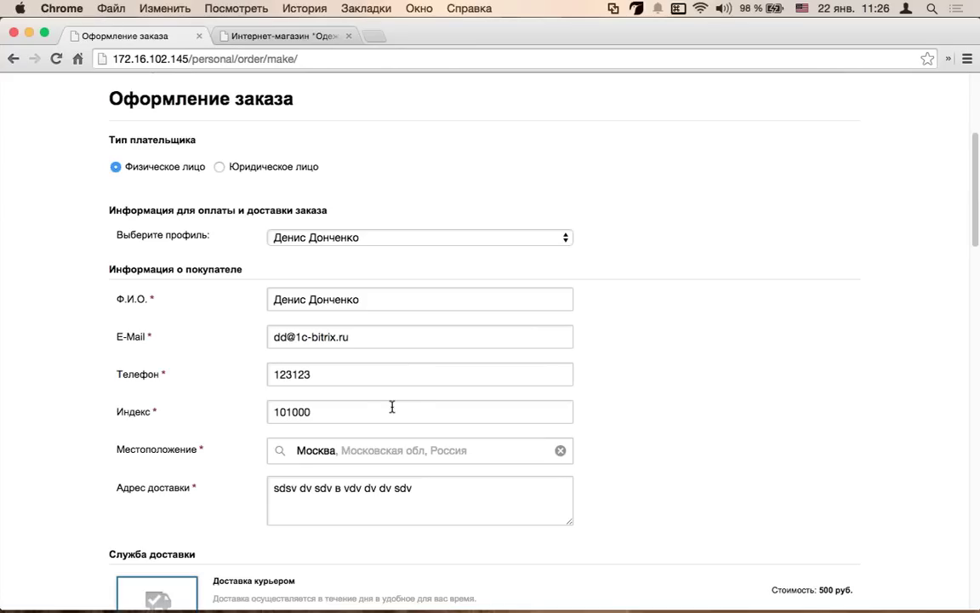
click(285, 168)
scroll(293, 347, down, 2)
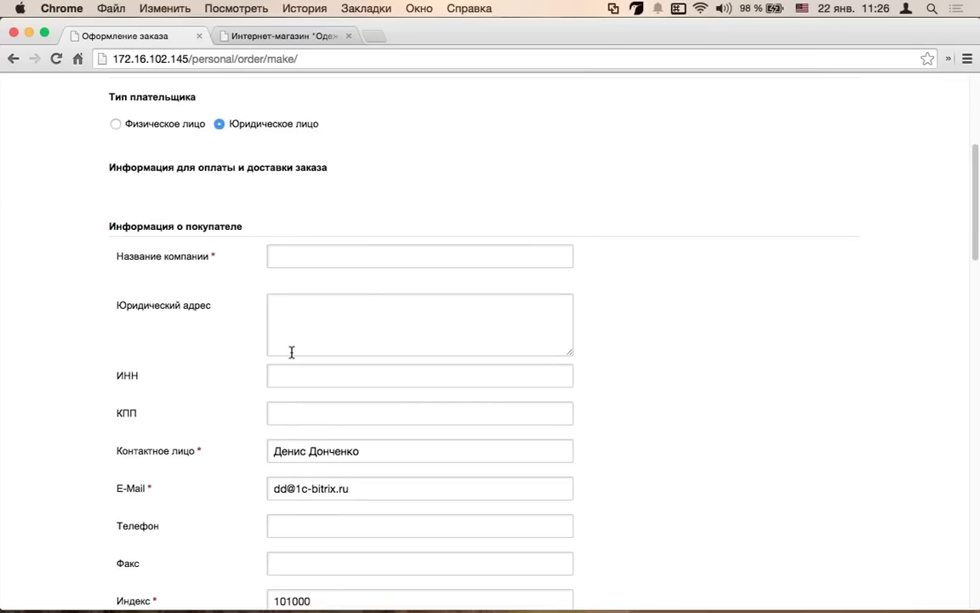
scroll(259, 362, down, 2)
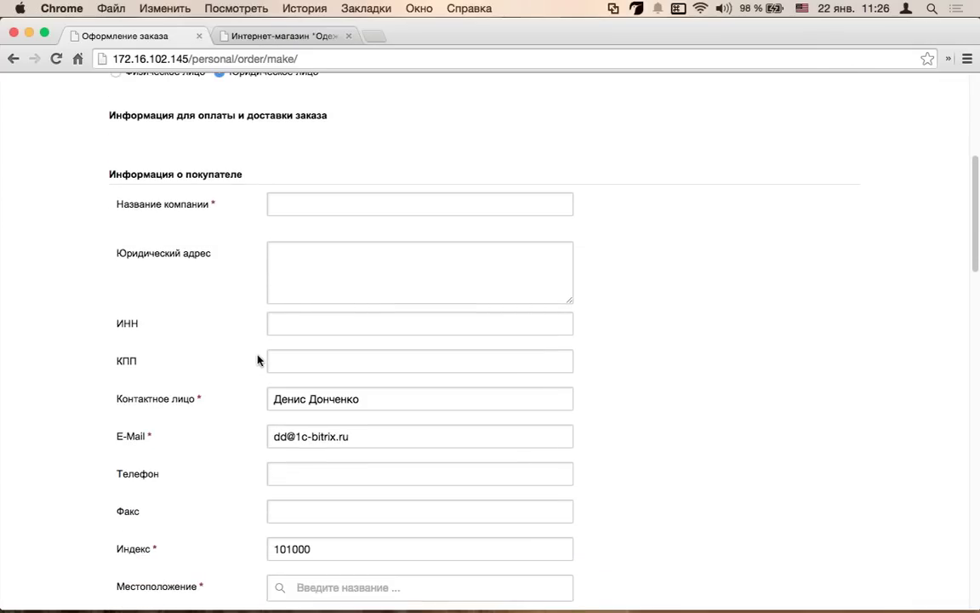
scroll(257, 361, up, 3)
click(165, 149)
scroll(495, 472, down, 3)
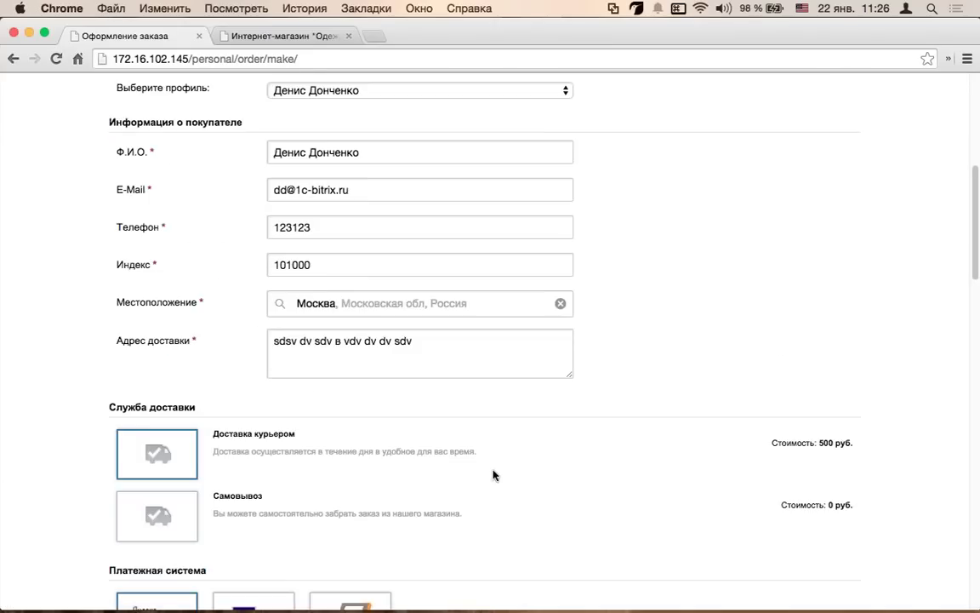
scroll(495, 472, up, 3)
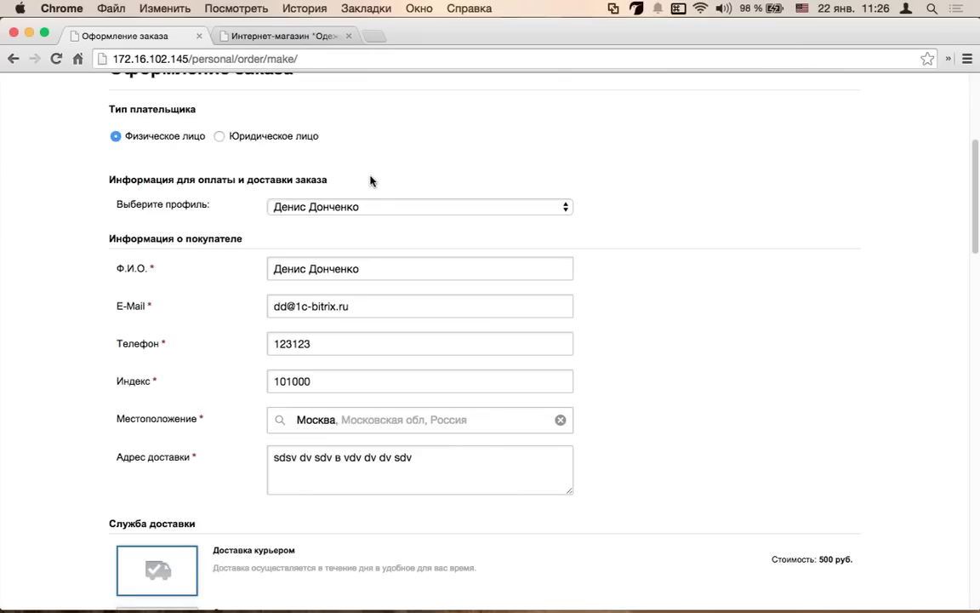
- Keep the existing saved buyer profile and review the prefilled details down to delivery
click(437, 208)
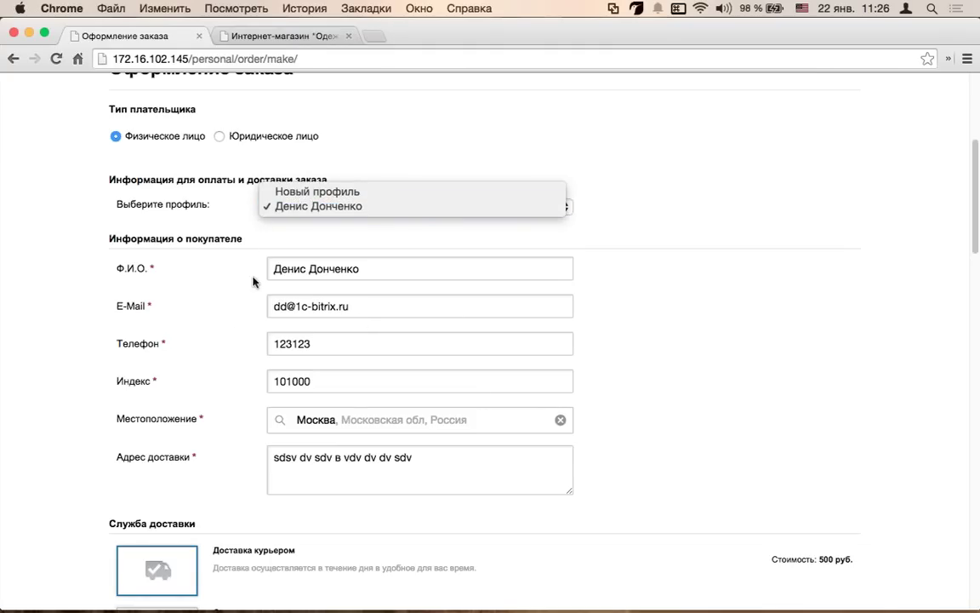
click(319, 204)
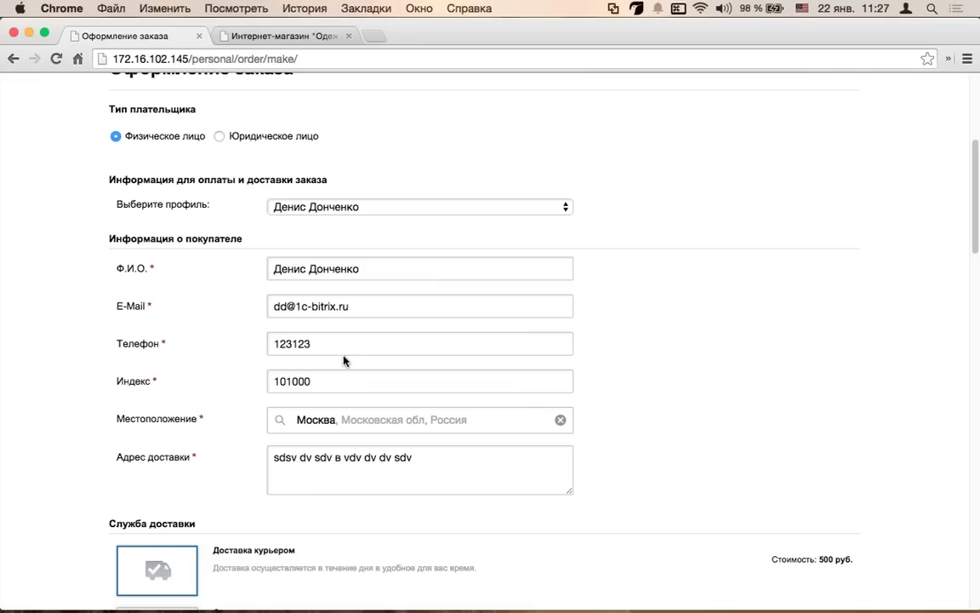
scroll(394, 368, down, 5)
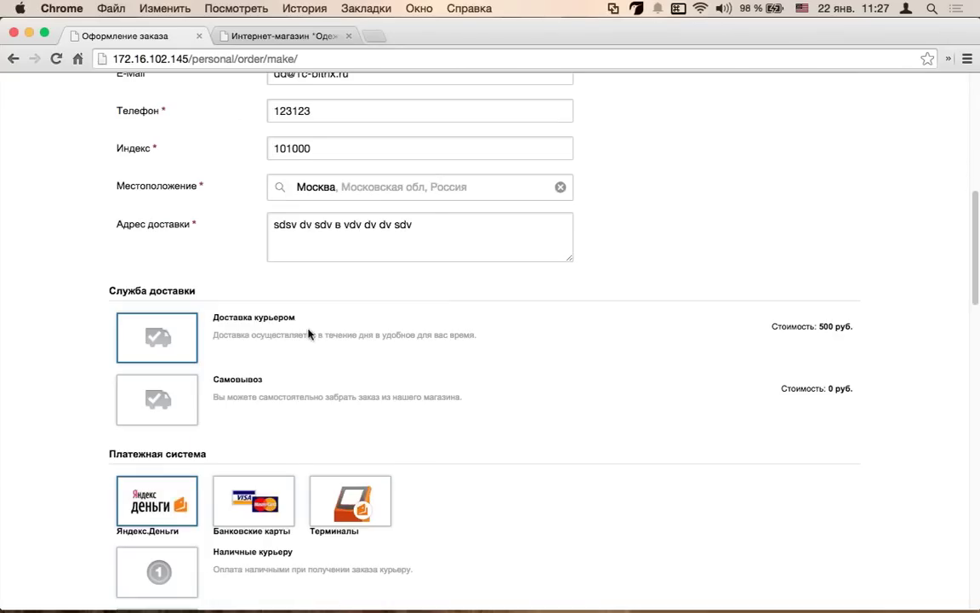
scroll(197, 192, up, 2)
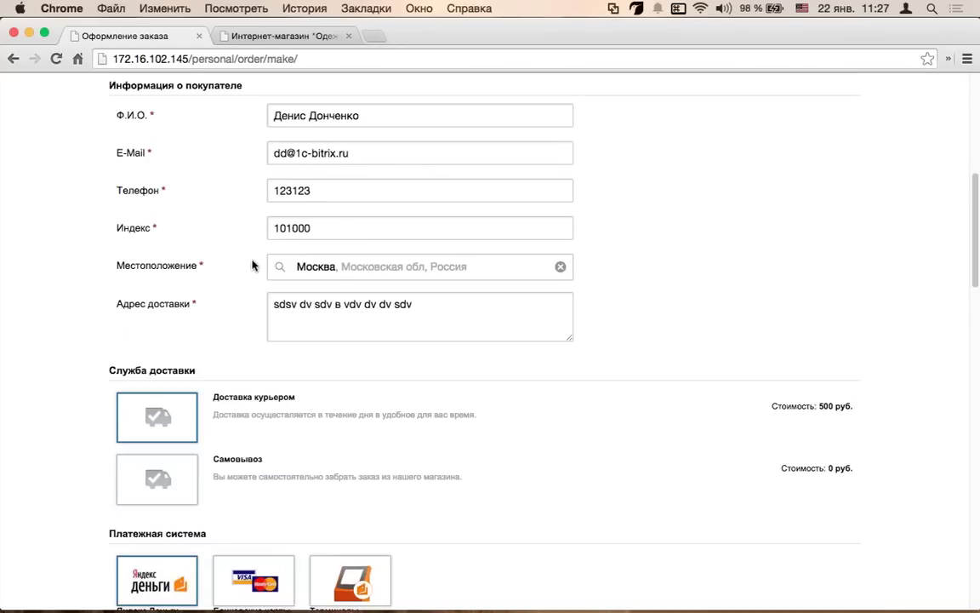
scroll(325, 220, up, 3)
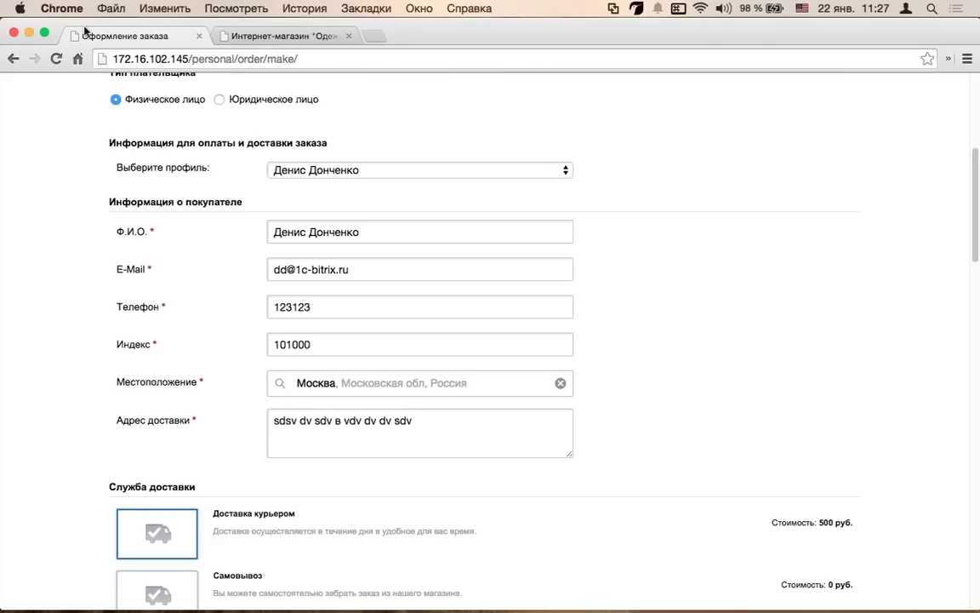
scroll(163, 137, down, 3)
scroll(179, 187, down, 2)
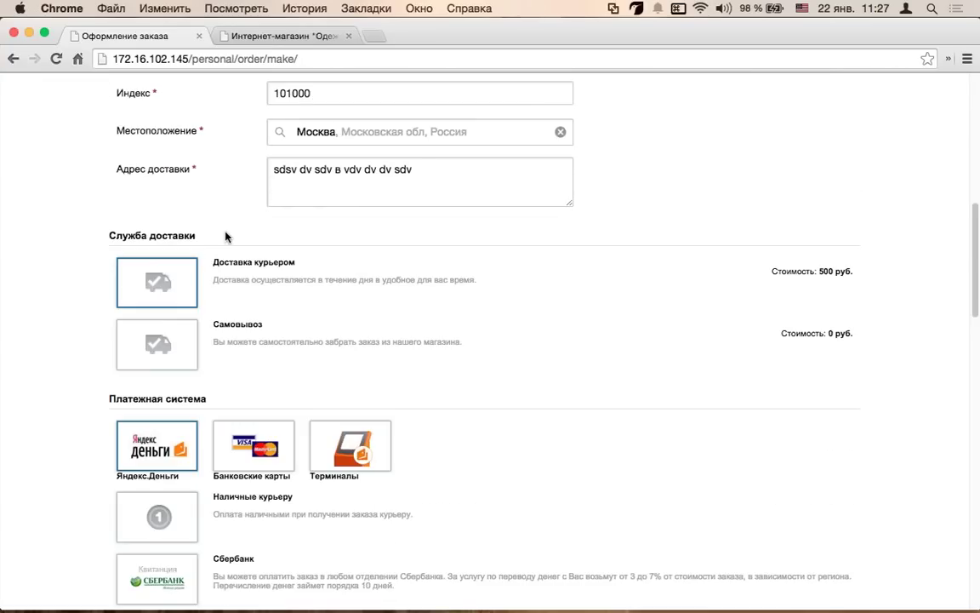
scroll(188, 332, down, 1)
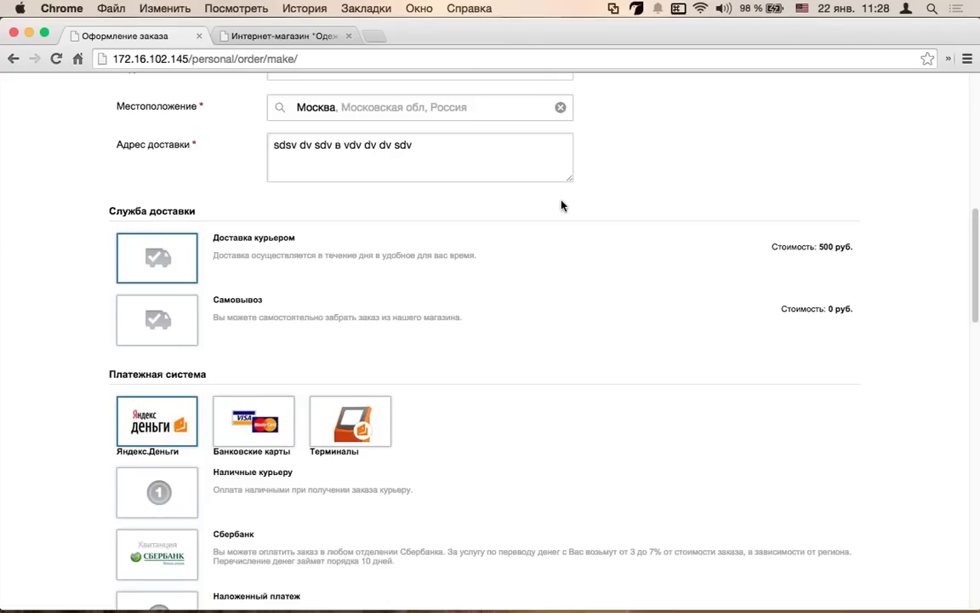
- Choose Самовывоз pickup delivery at 0 руб., after briefly switching back to courier delivery
click(167, 327)
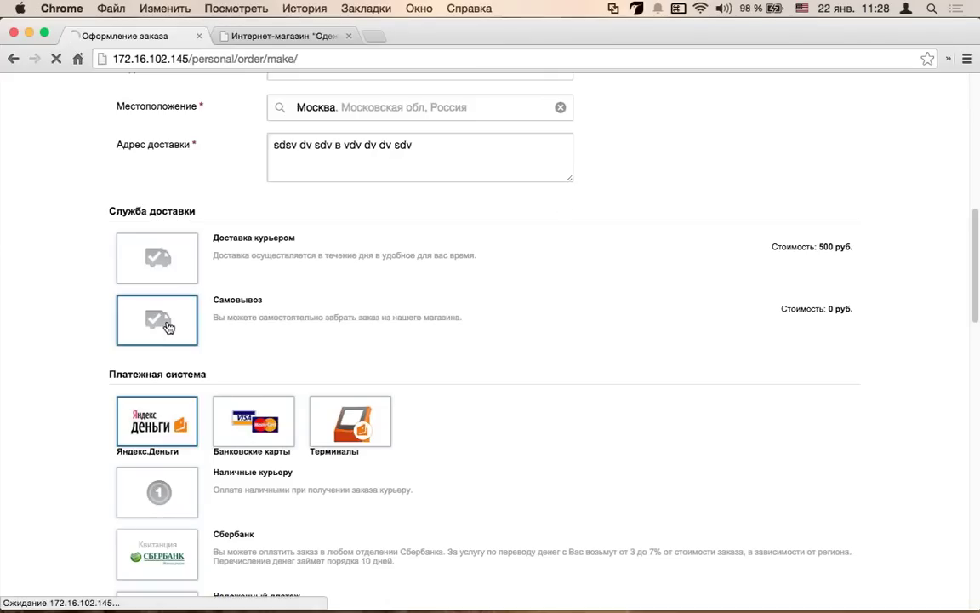
scroll(189, 281, up, 2)
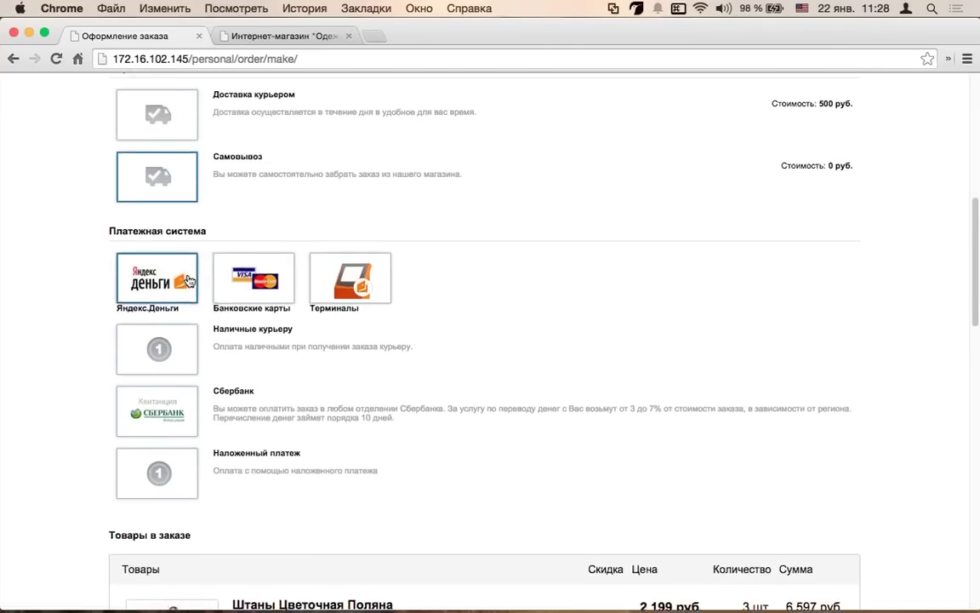
scroll(189, 281, up, 1)
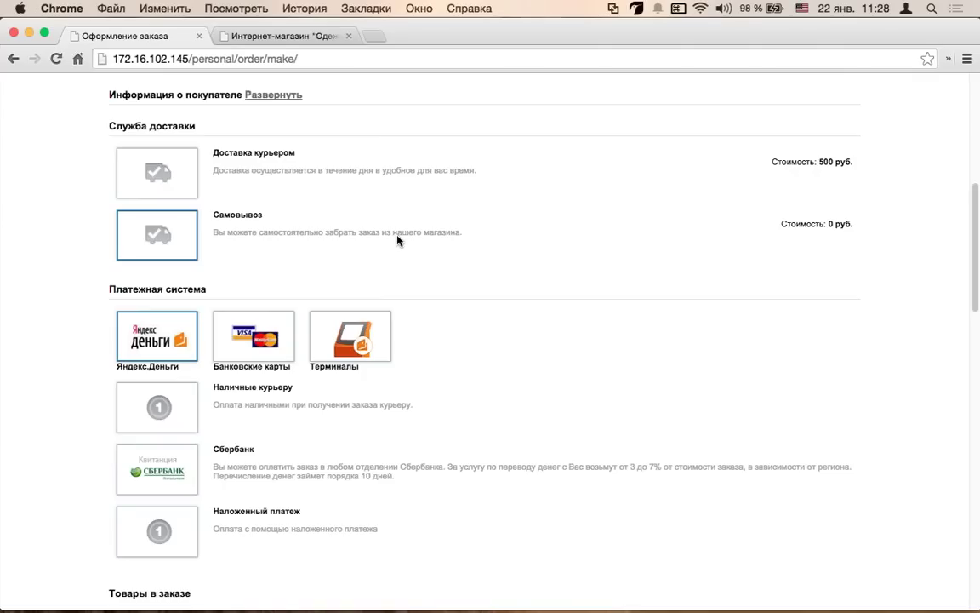
scroll(391, 245, up, 1)
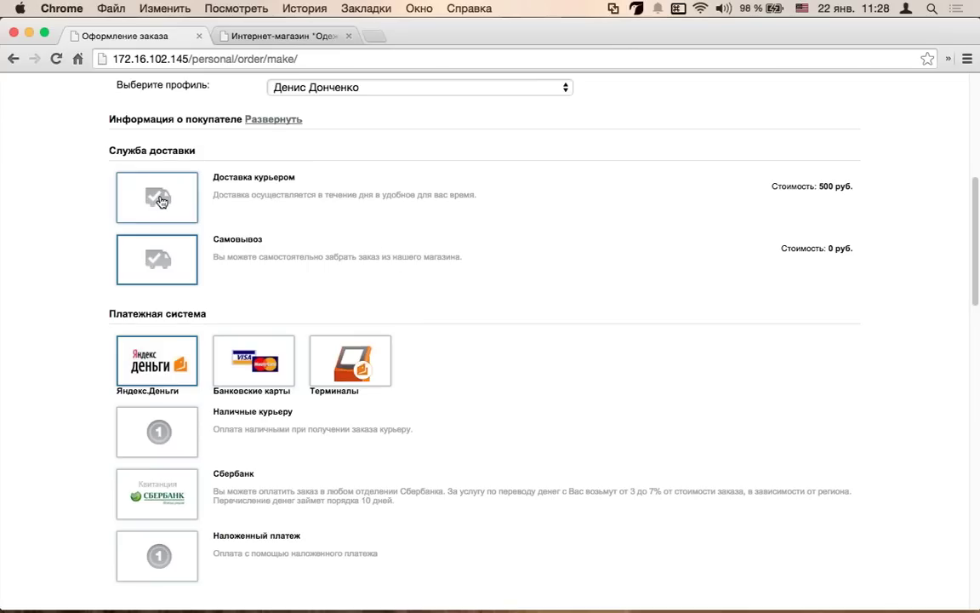
click(210, 204)
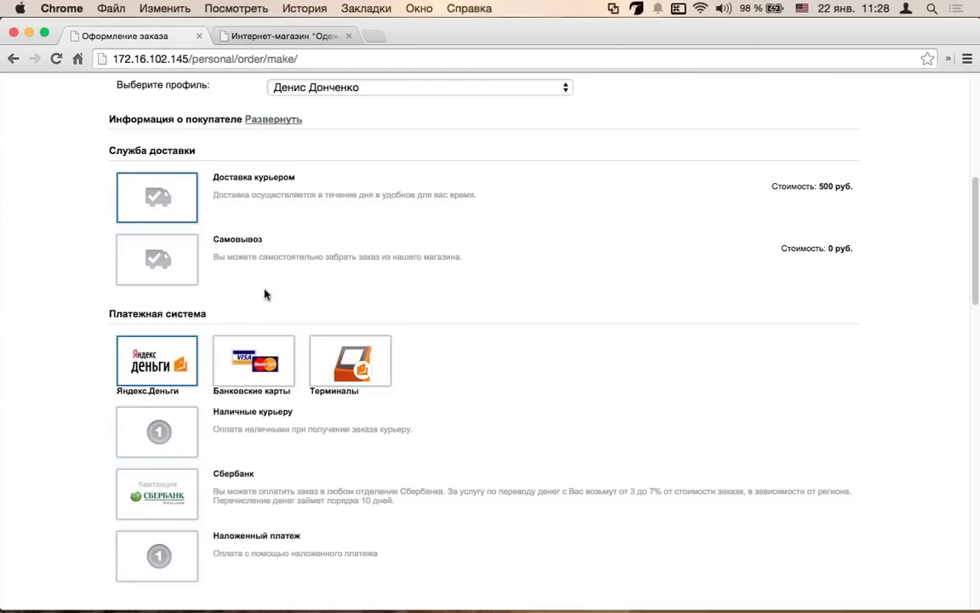
click(146, 238)
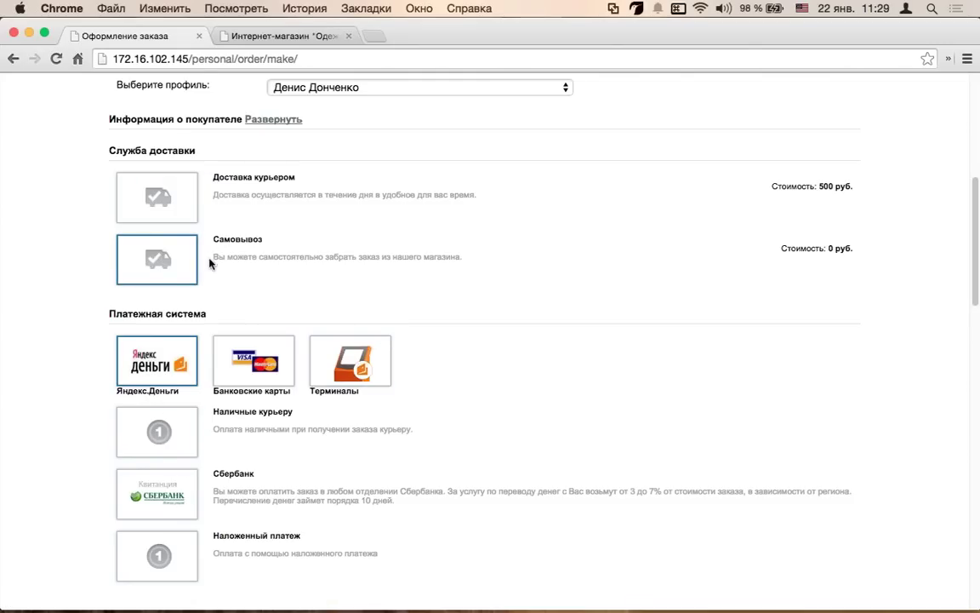
- Select Наличные курьеру as the payment method and scroll down to the comment box
scroll(168, 361, down, 3)
click(169, 317)
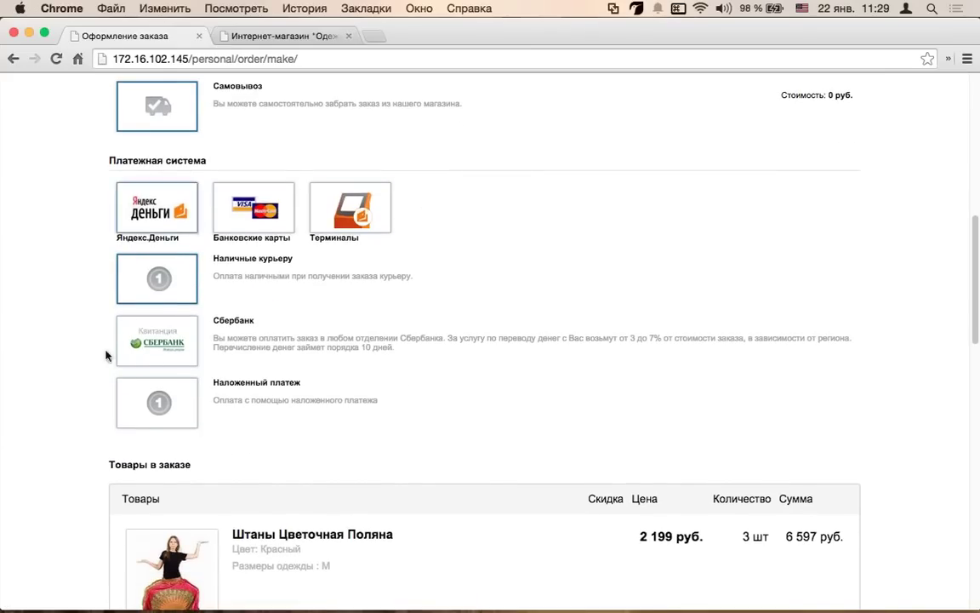
click(366, 200)
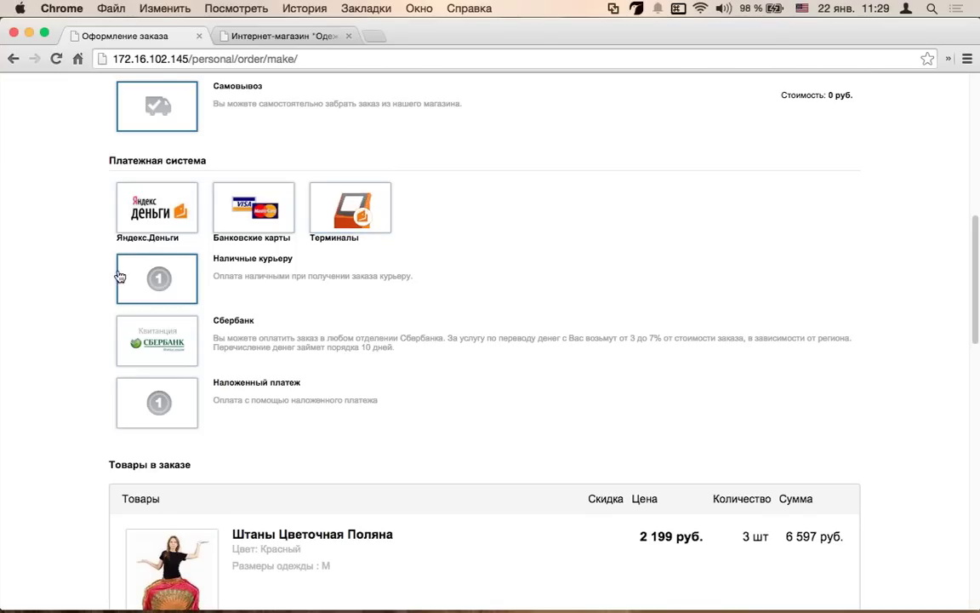
scroll(120, 337, down, 3)
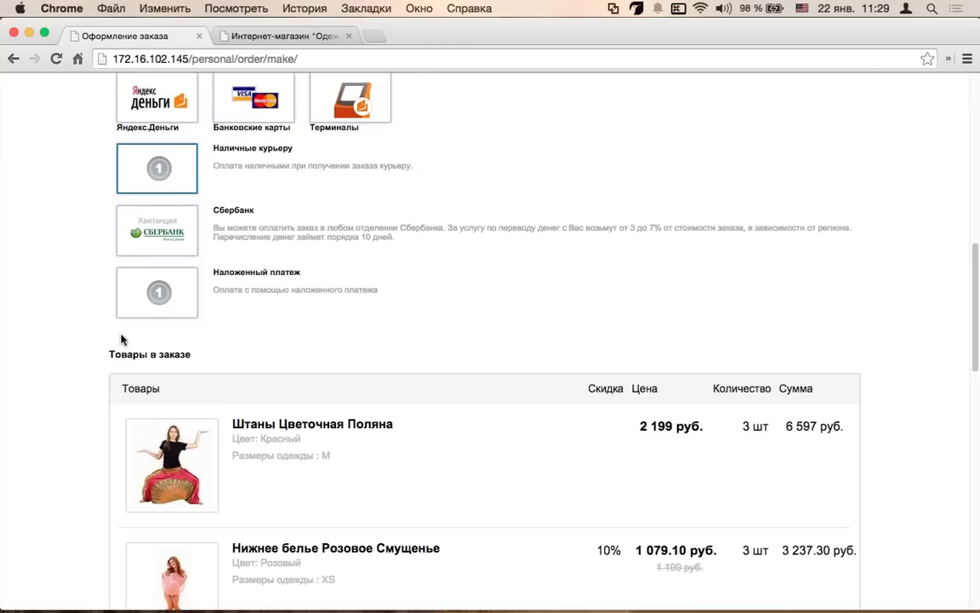
scroll(247, 295, down, 3)
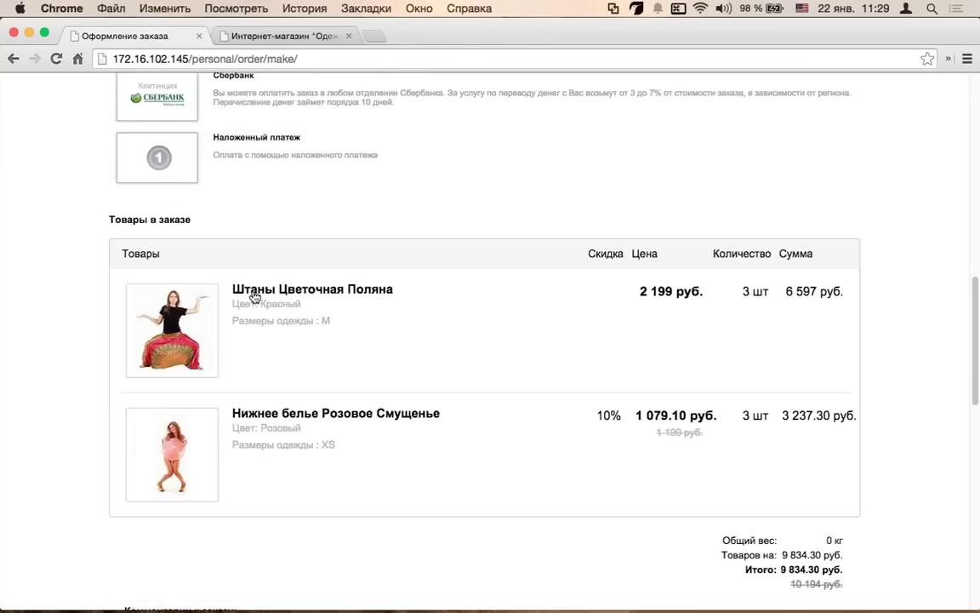
scroll(253, 296, down, 6)
- Enter the order comment 'вамывмвмывм' in Russian and place the order
click(514, 437)
key(ctrl+space)
text(вамывмвмывм)
click(832, 542)
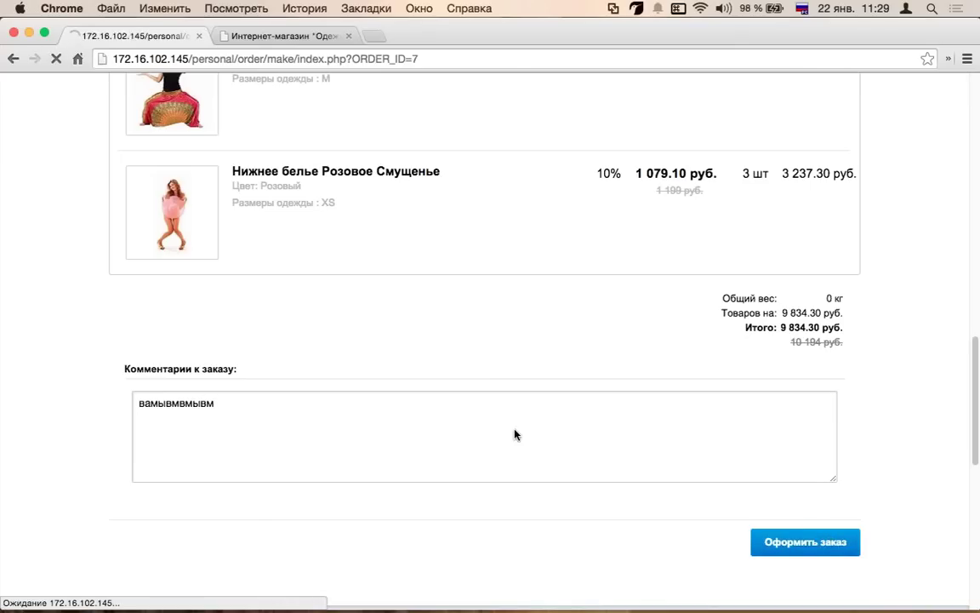
- Highlight the new order number №7 on the confirmation page
scroll(479, 437, down, 2)
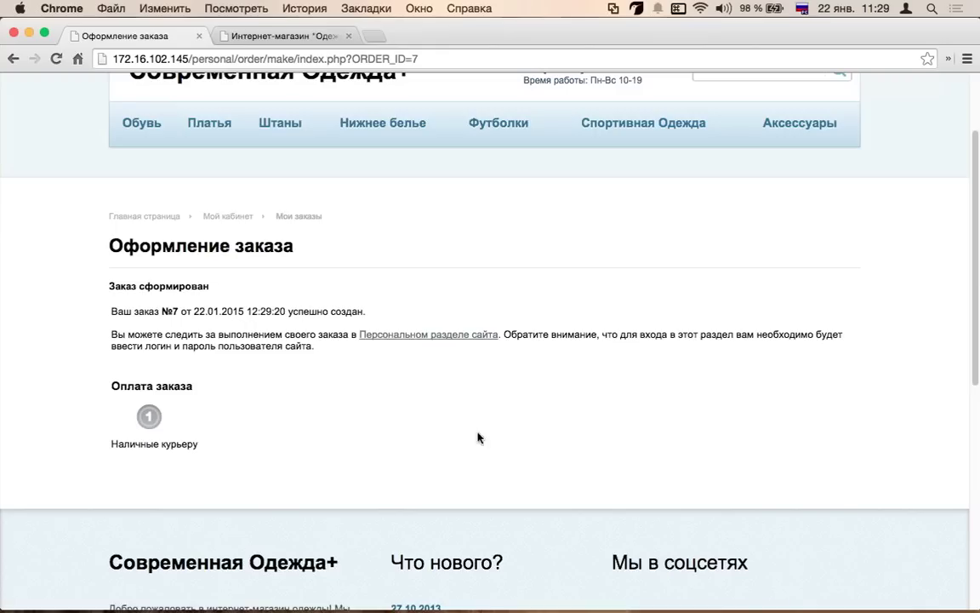
double_click(174, 311)
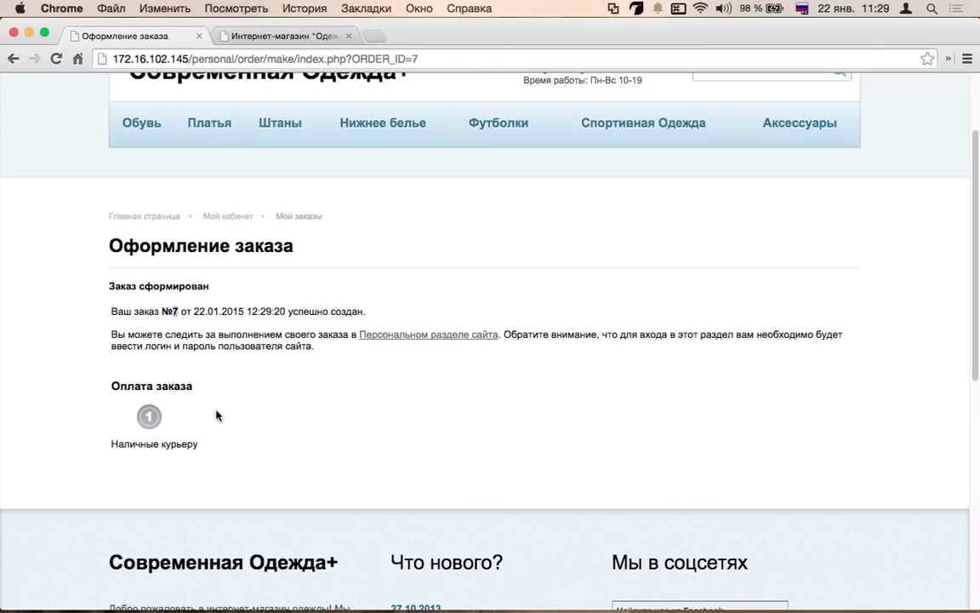
scroll(208, 391, up, 3)
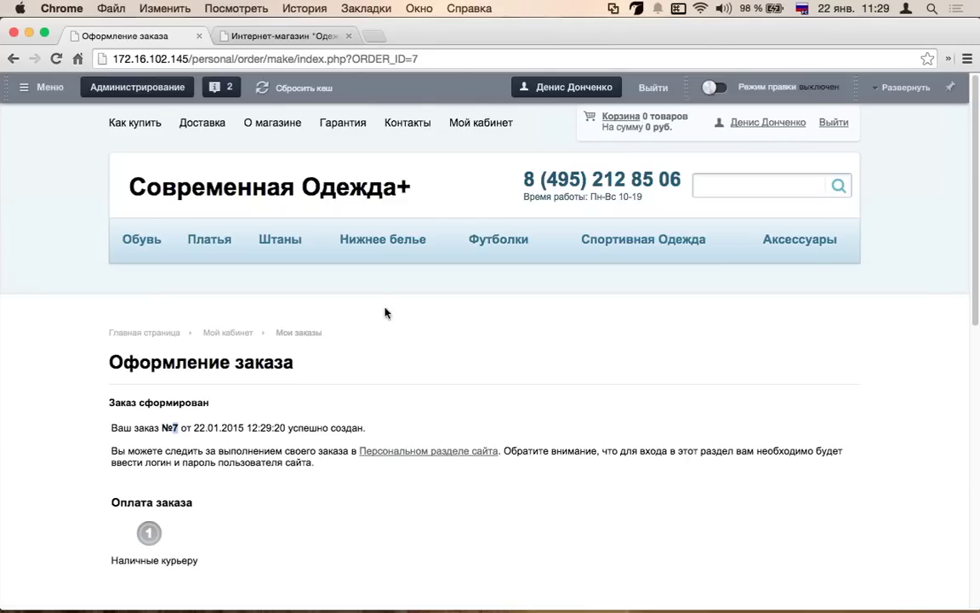
- Go to the personal account and view the order status list under Мои заказы
click(787, 124)
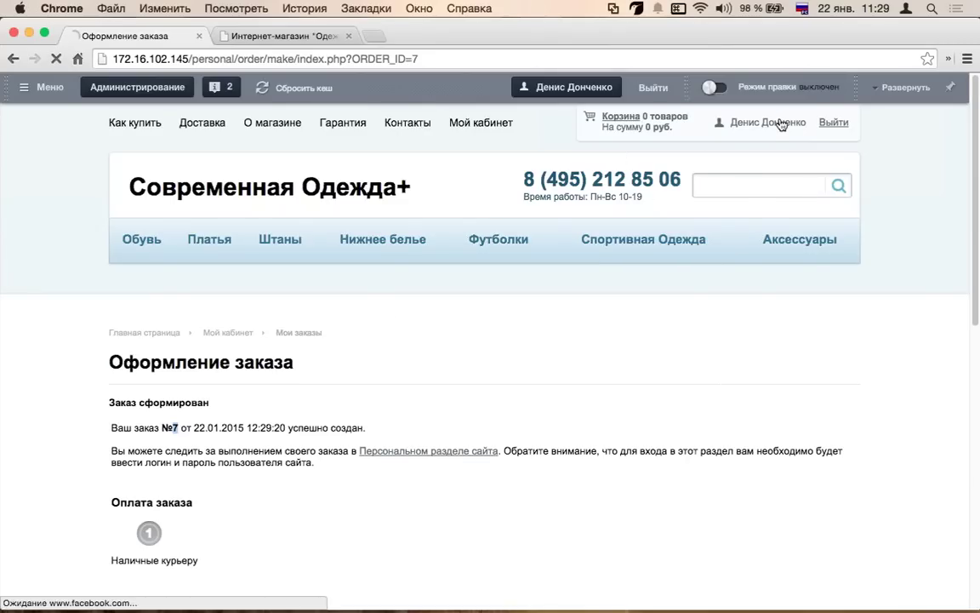
scroll(460, 255, down, 3)
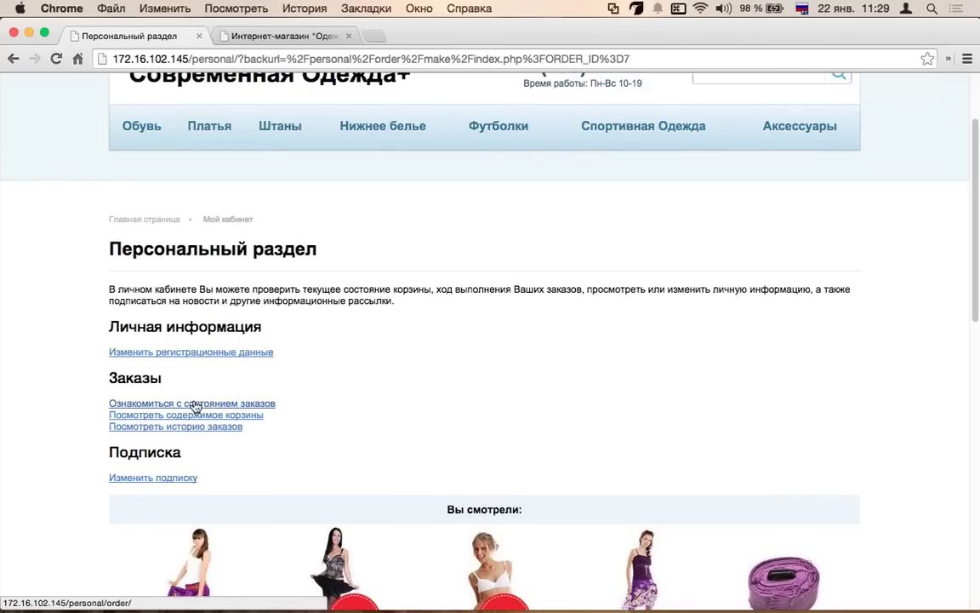
scroll(194, 402, down, 1)
click(125, 379)
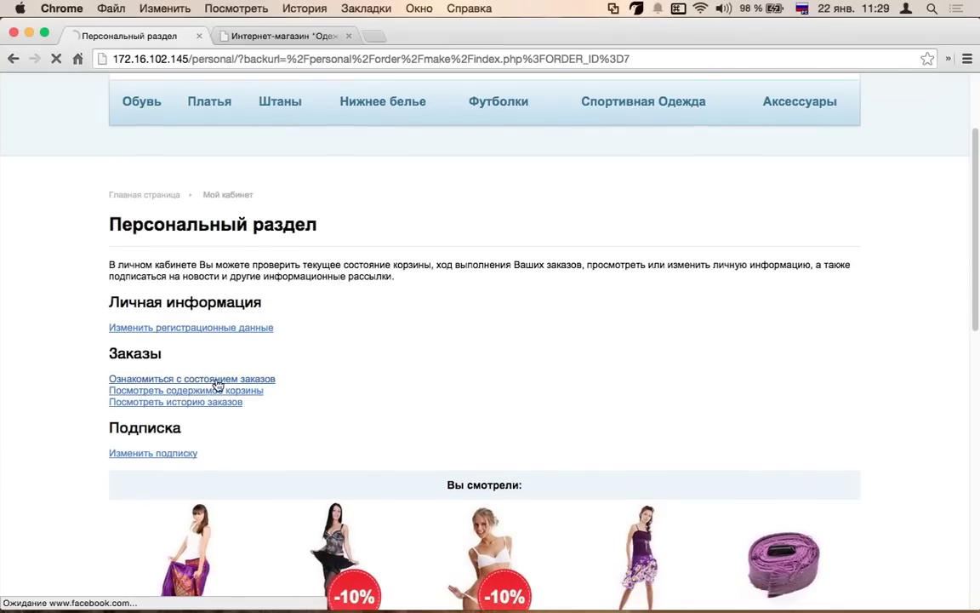
scroll(476, 376, down, 12)
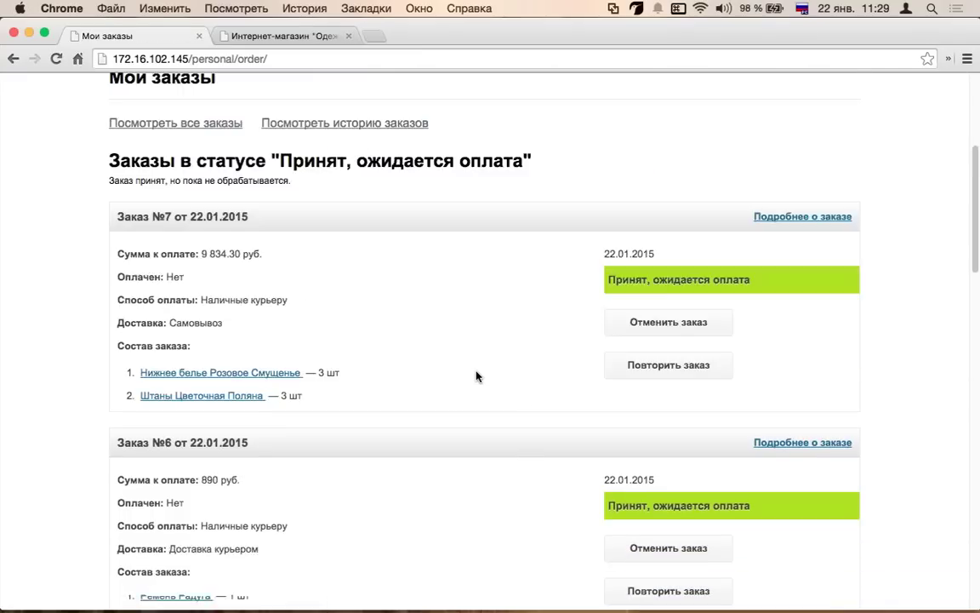
scroll(659, 366, down, 4)
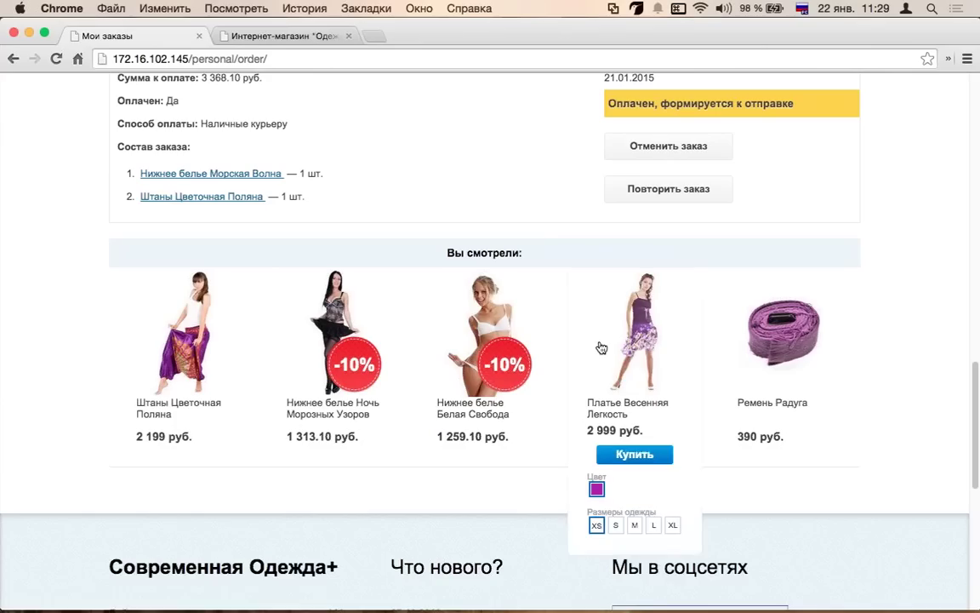
scroll(677, 326, down, 1)
scroll(610, 179, up, 15)
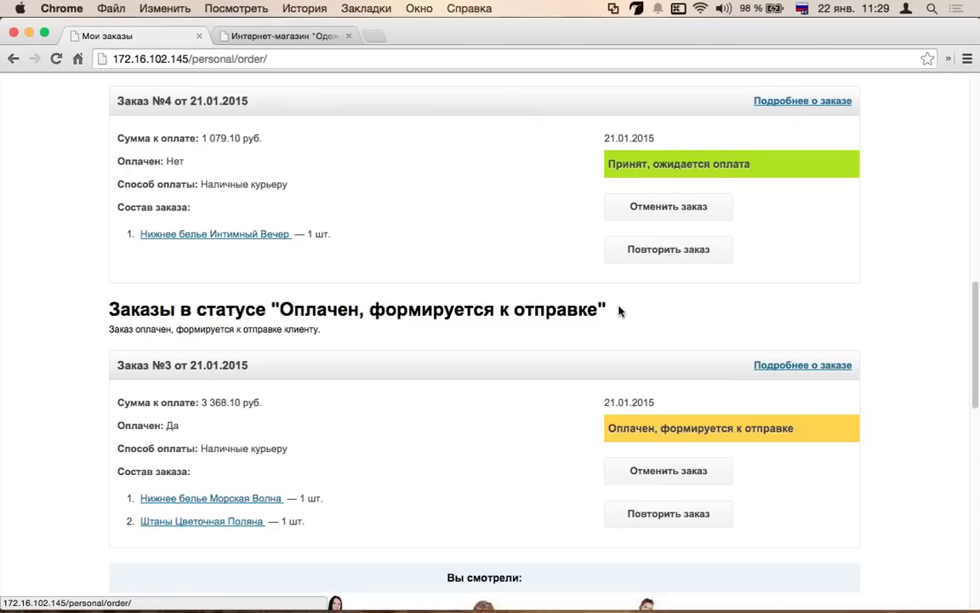
scroll(643, 281, down, 6)
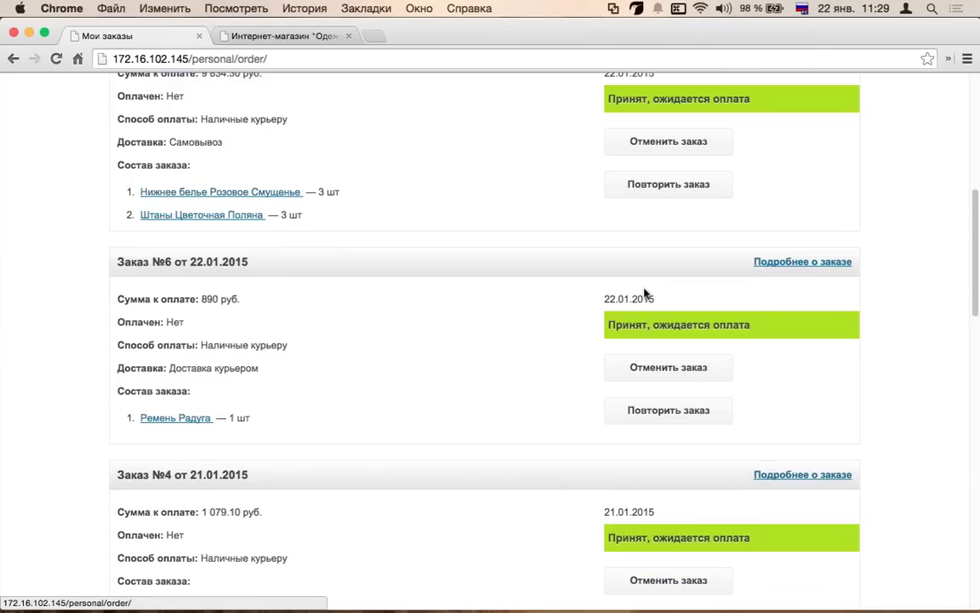
- Review order №6's full details, then return to the Мои заказы list
click(825, 264)
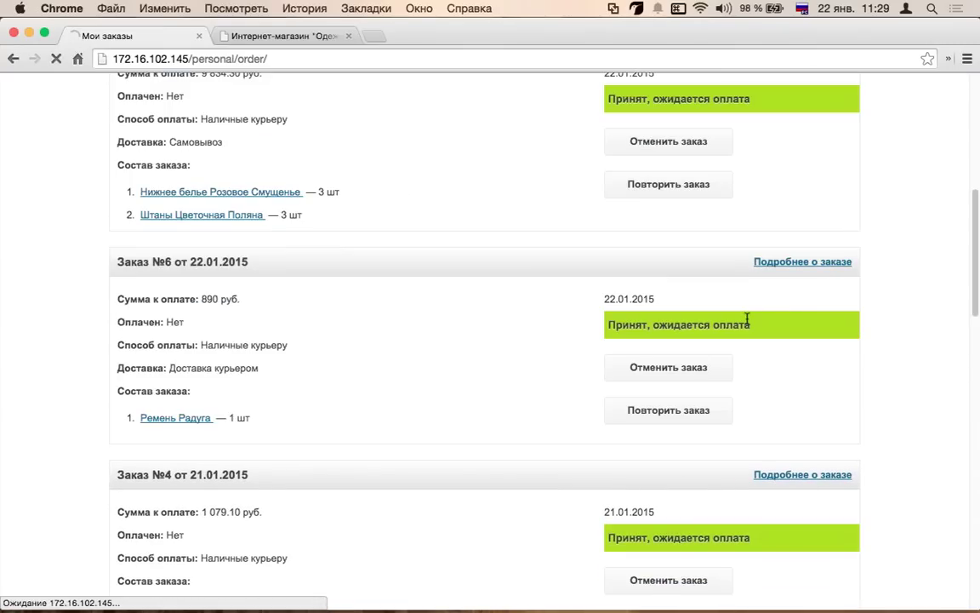
scroll(593, 292, down, 3)
scroll(593, 292, down, 6)
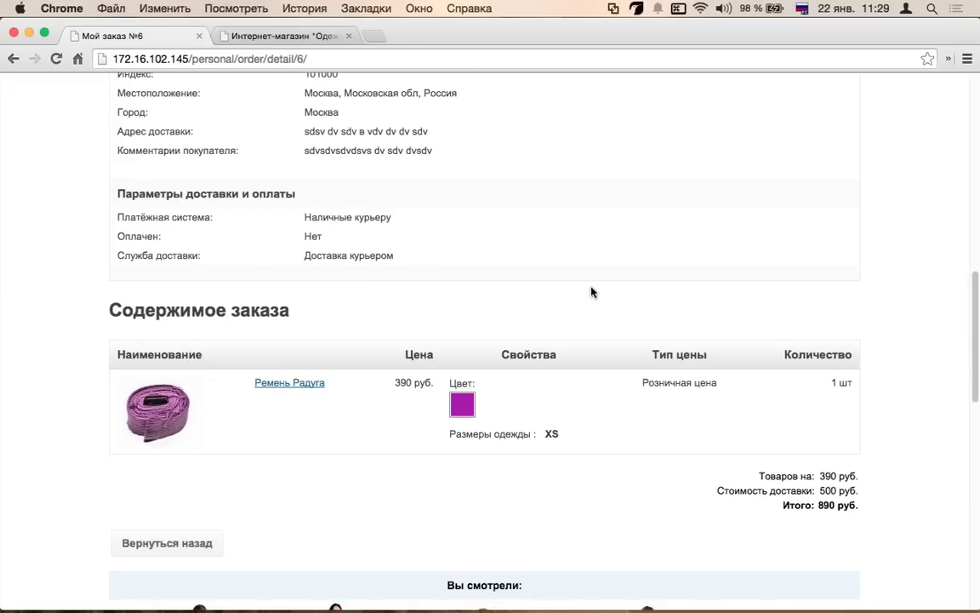
scroll(594, 292, down, 3)
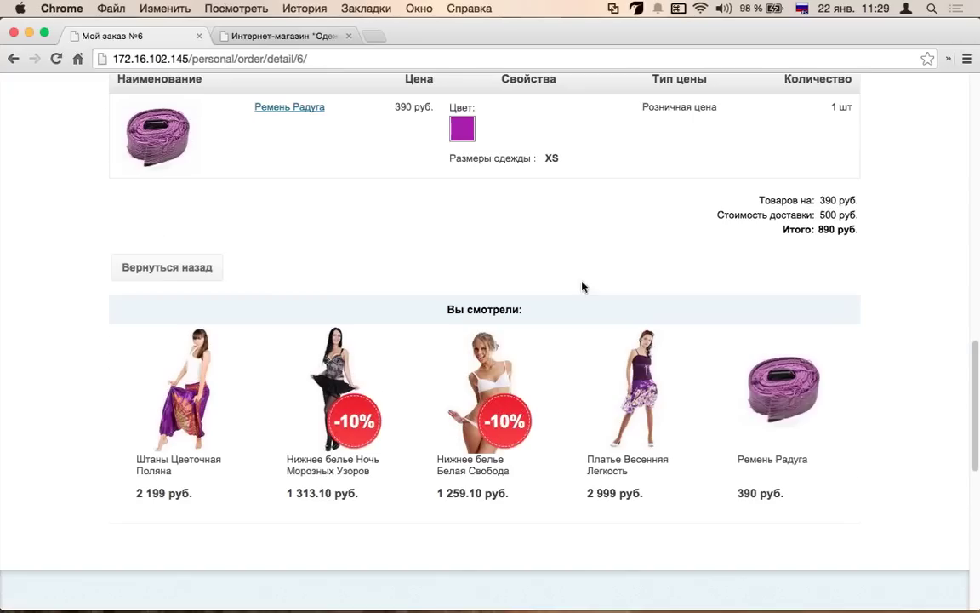
right_click(13, 58)
click(35, 83)
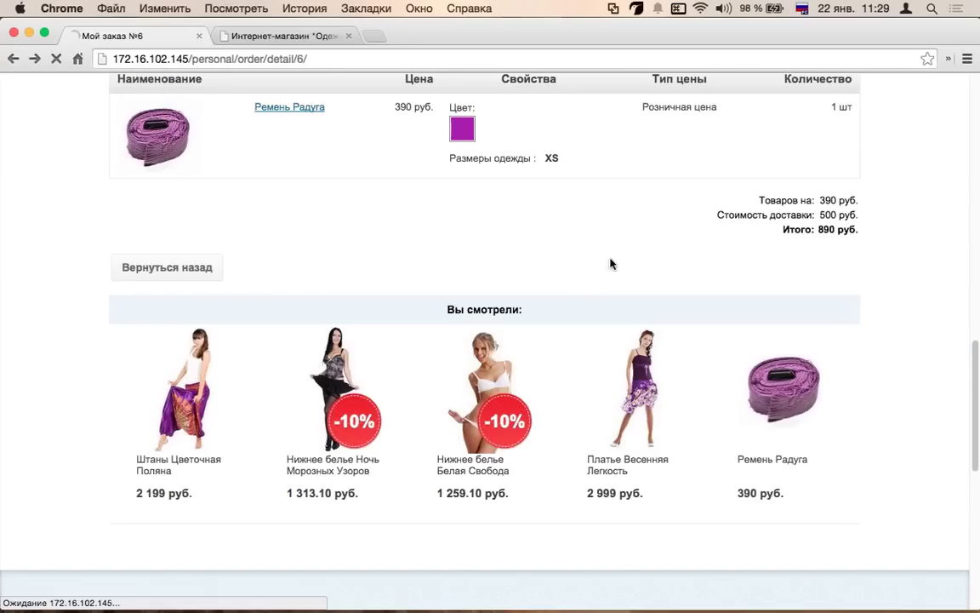
scroll(728, 342, up, 2)
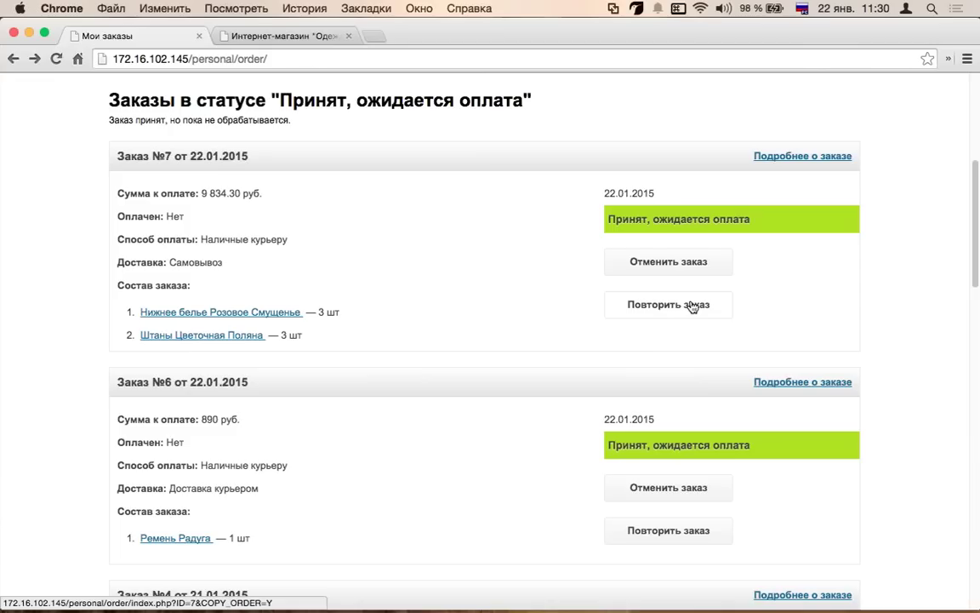
- Repeat order №7 so its items are added back into the cart
click(693, 307)
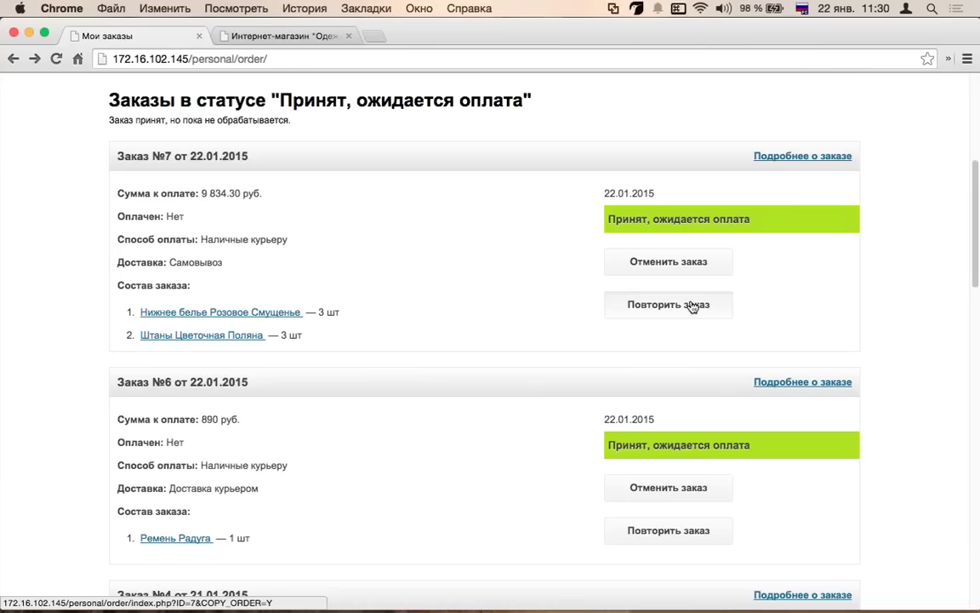
click(692, 307)
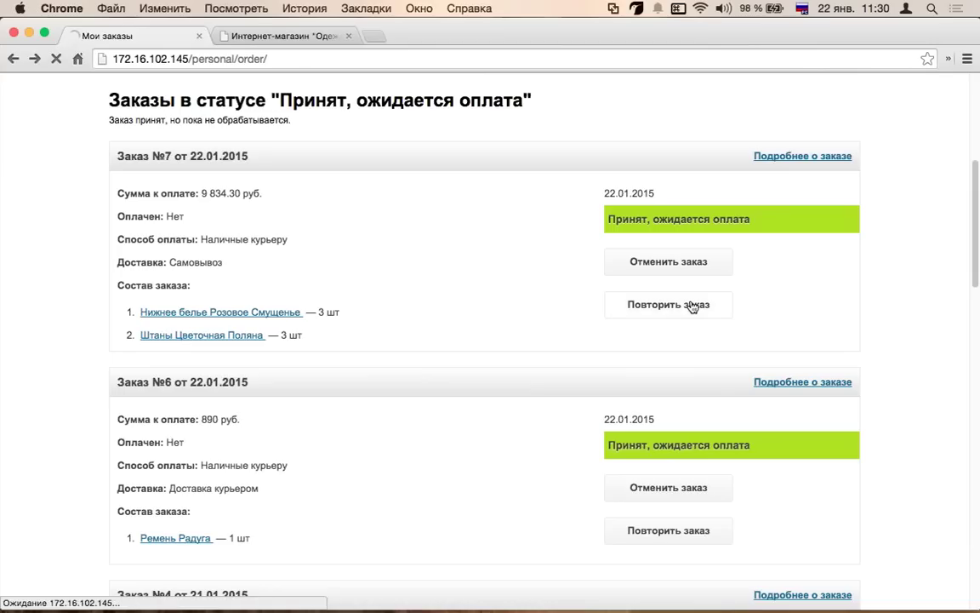
click(192, 501)
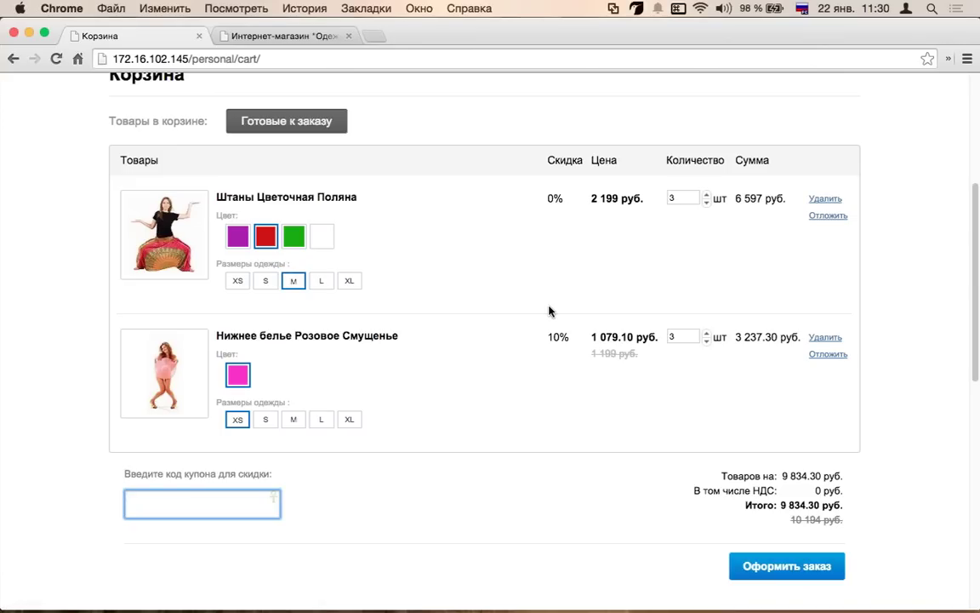
scroll(549, 313, up, 5)
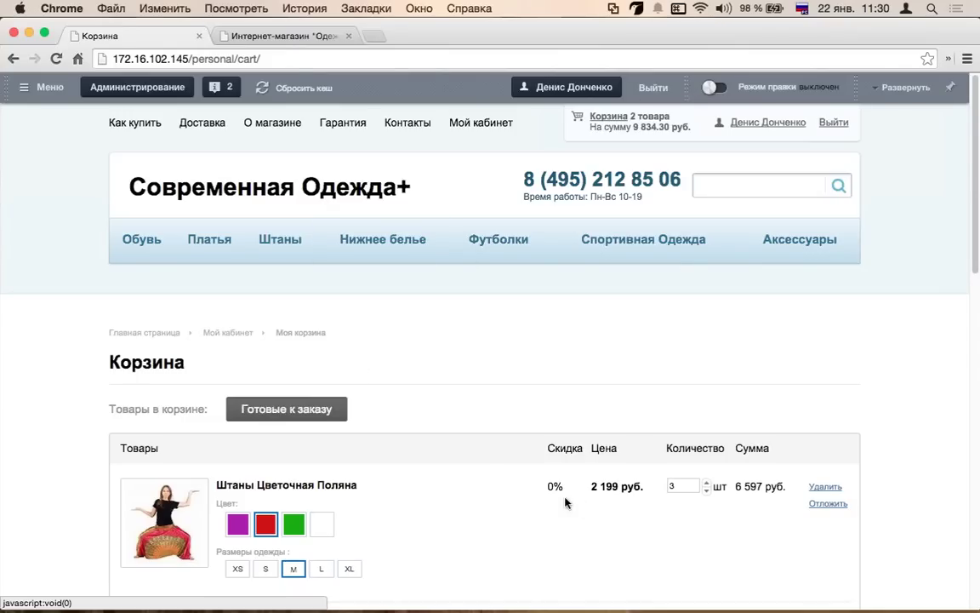
scroll(751, 348, down, 1)
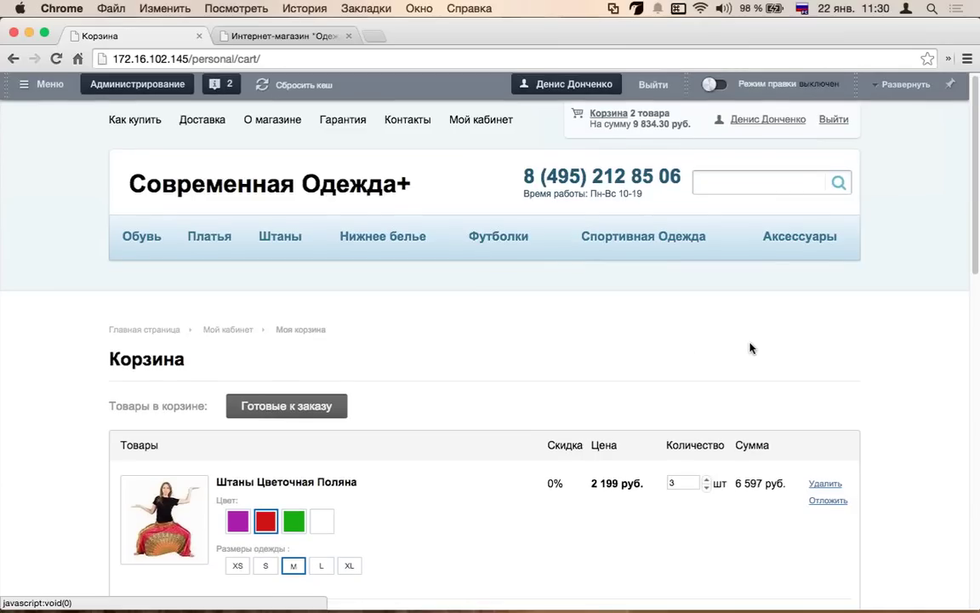
scroll(750, 348, down, 2)
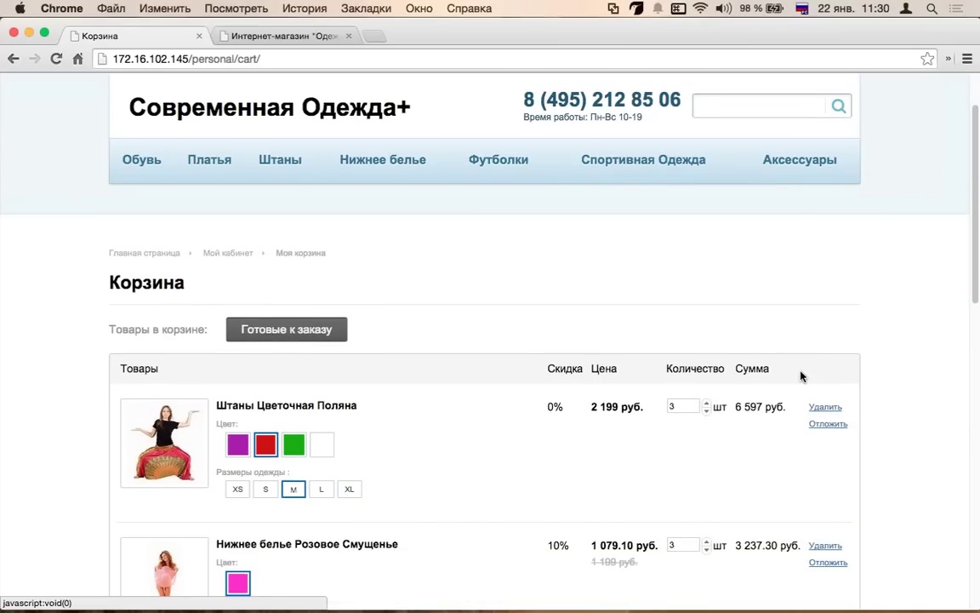
- Defer the Штаны Цветочная Поляна trousers and check the Отложенные and Готовые к заказу lists
click(828, 423)
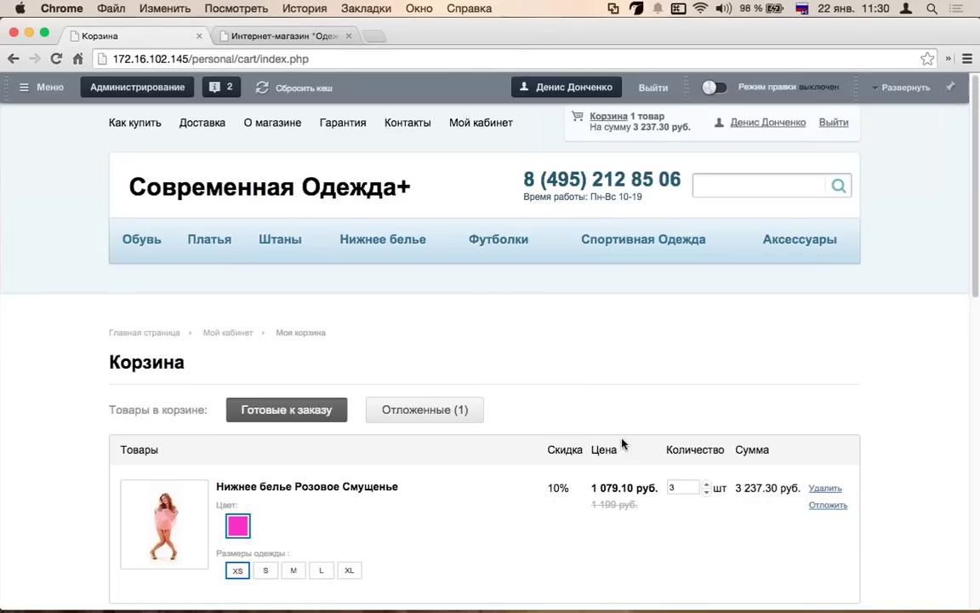
scroll(622, 443, down, 3)
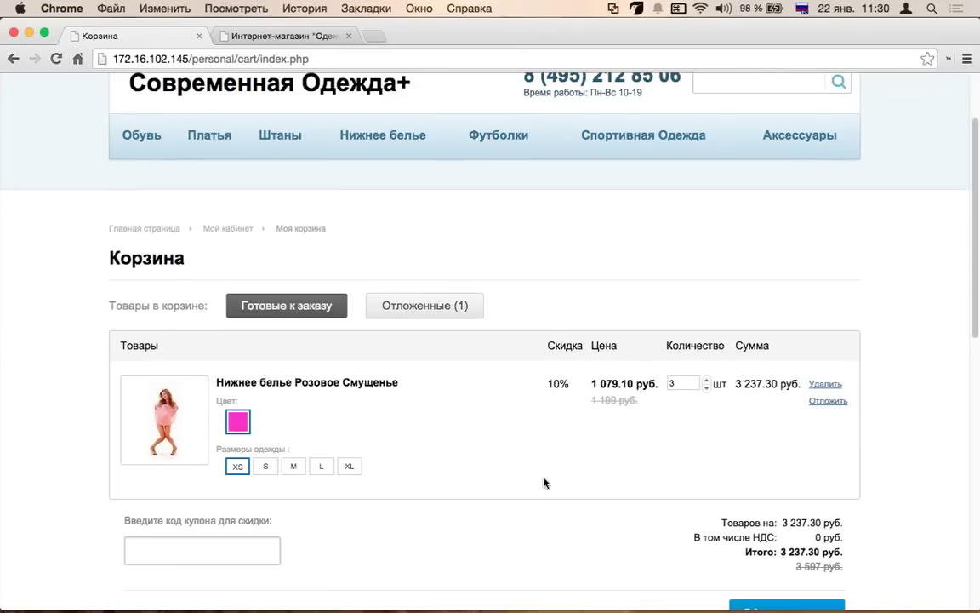
click(418, 303)
click(286, 305)
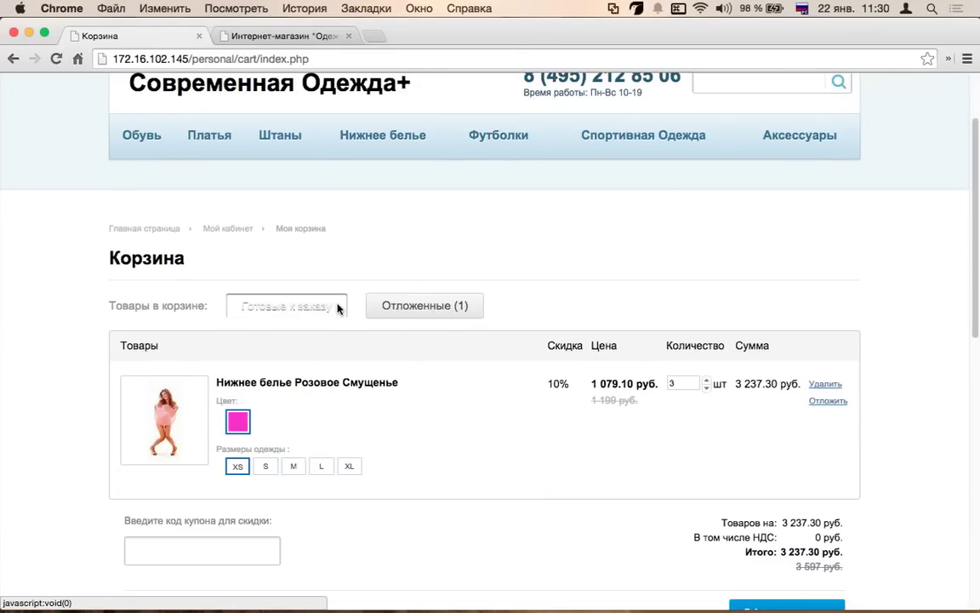
scroll(576, 325, up, 3)
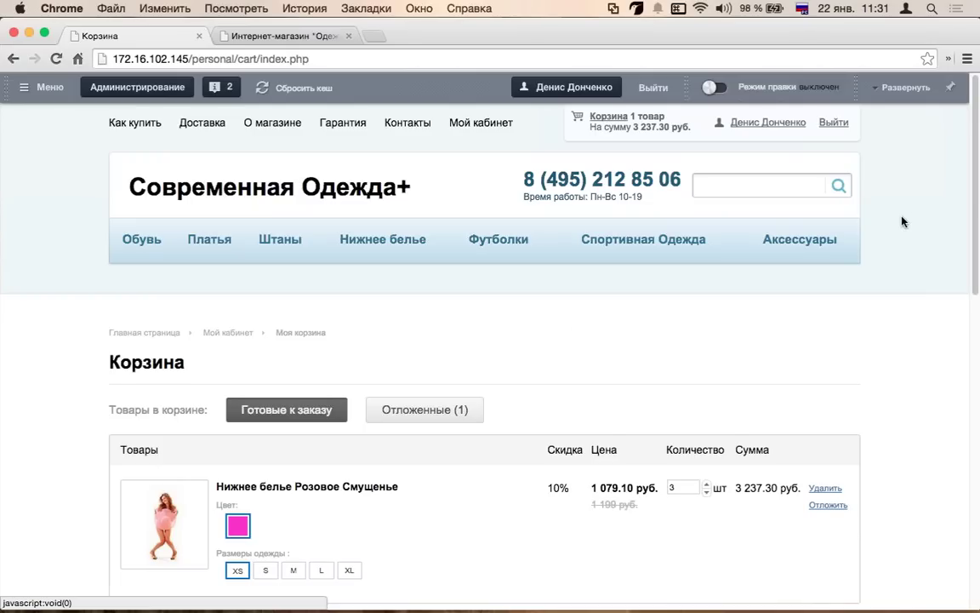
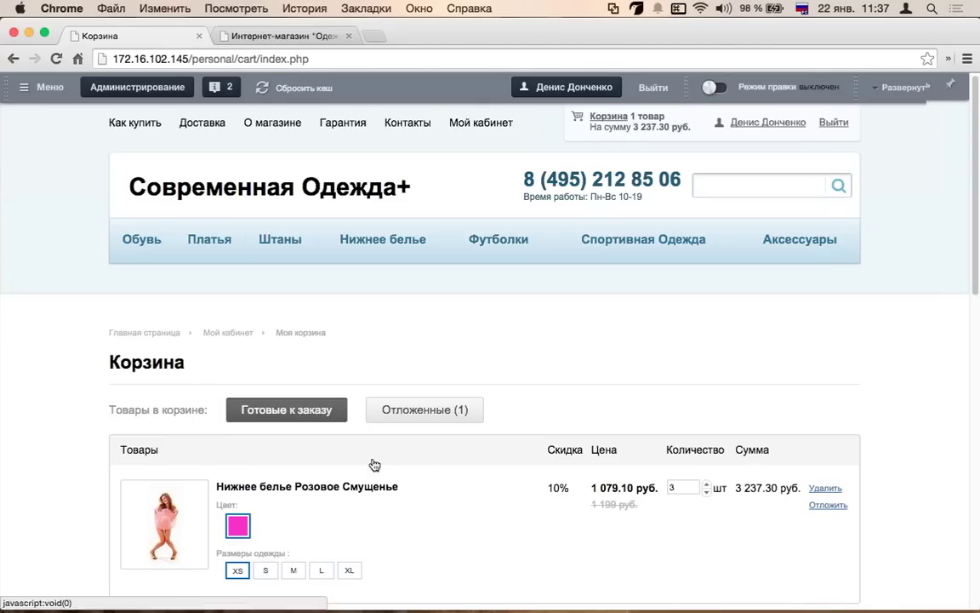
- Leave the cart and return to the «Современная Одежда+» home page via the site logo
scroll(372, 461, down, 5)
scroll(351, 439, up, 4)
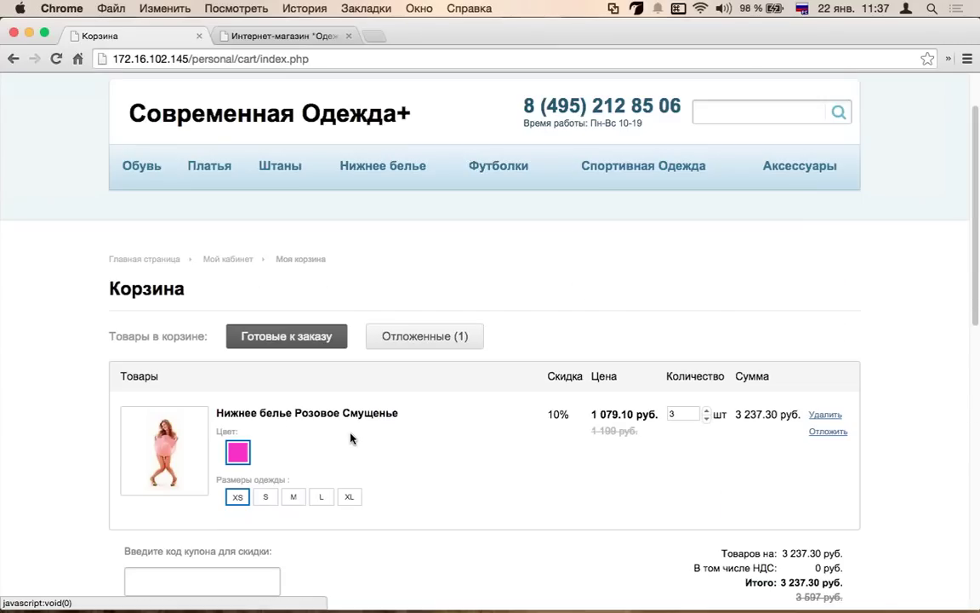
scroll(348, 293, up, 2)
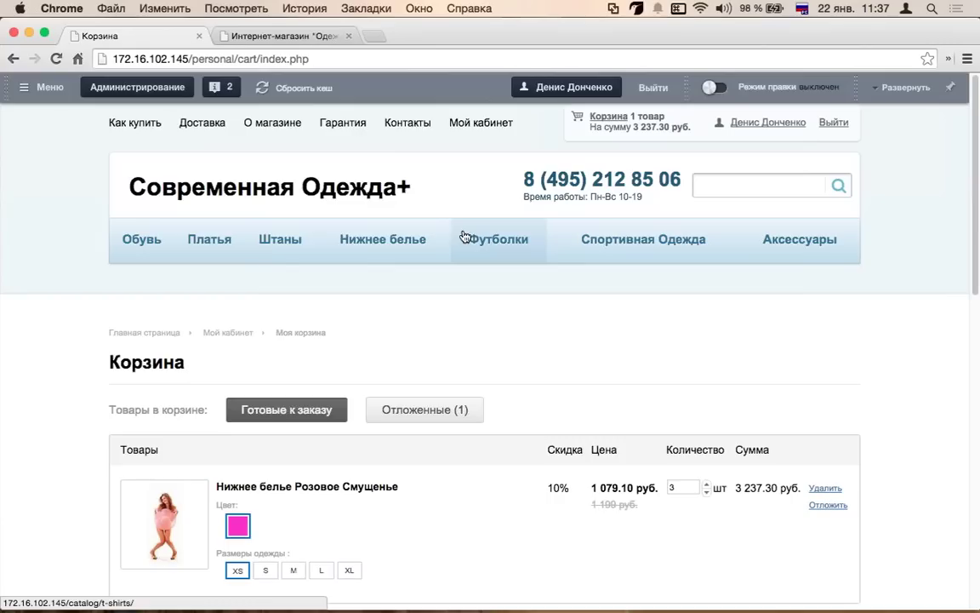
click(293, 197)
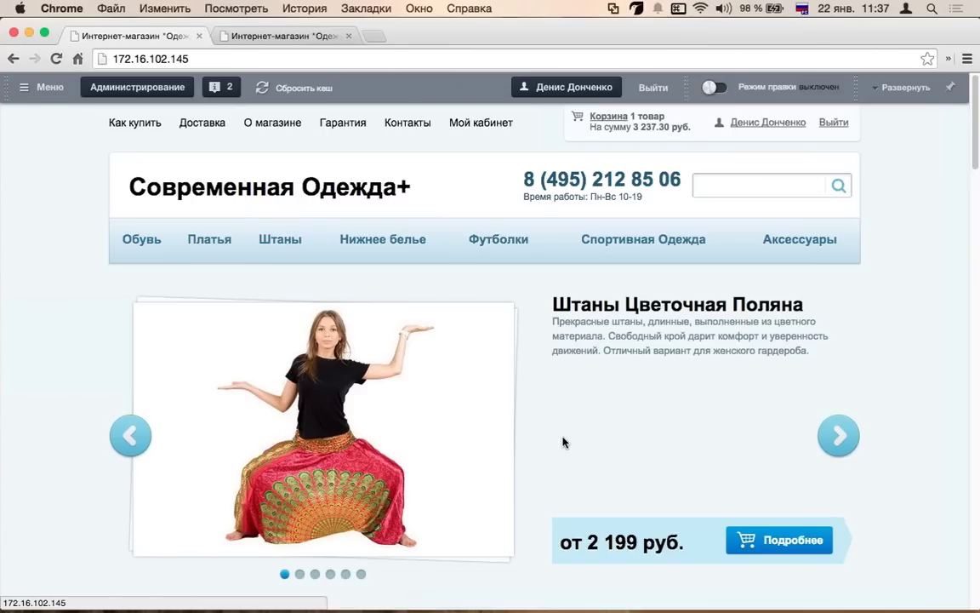
scroll(513, 412, down, 2)
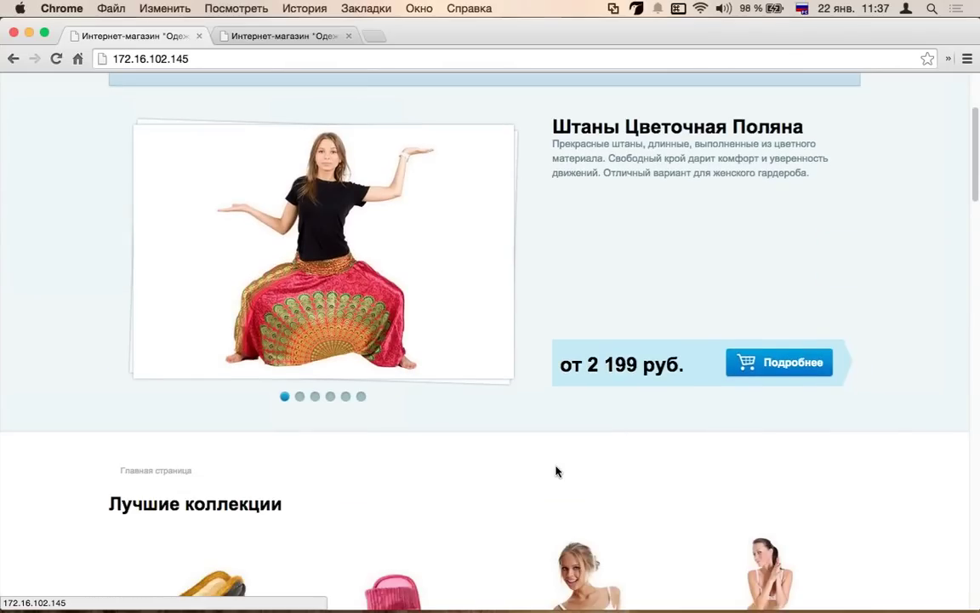
scroll(555, 470, up, 5)
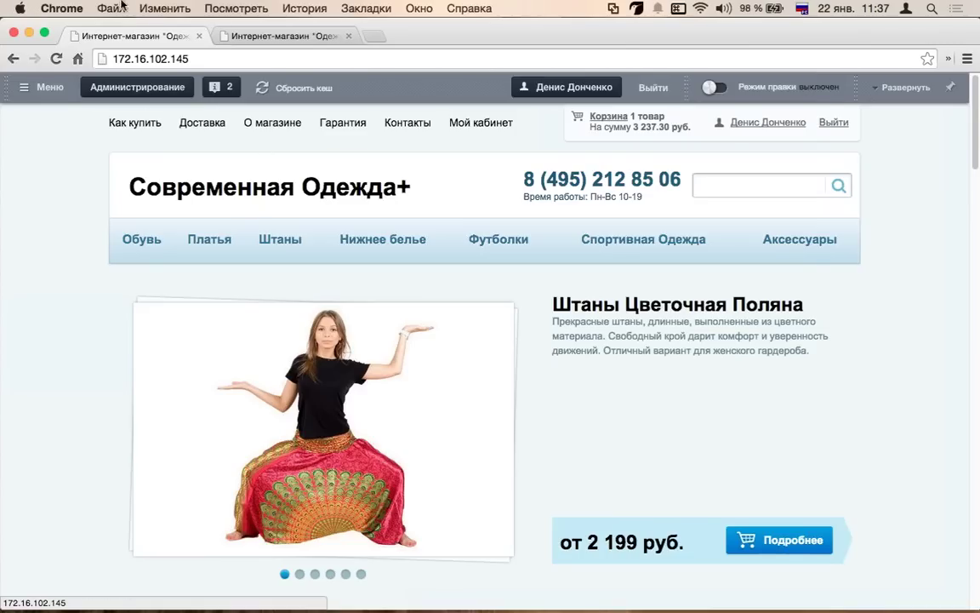
scroll(529, 280, down, 5)
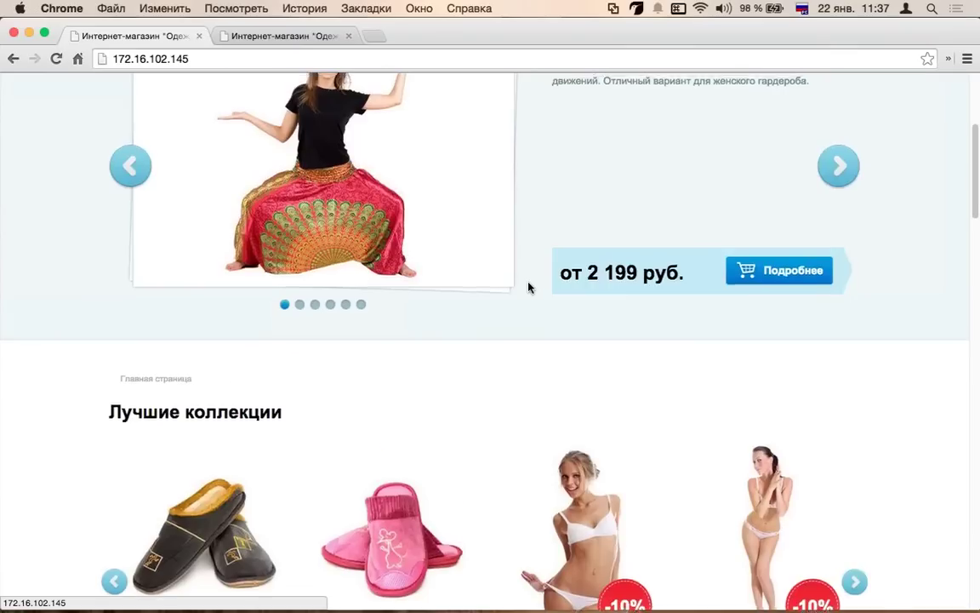
scroll(524, 272, up, 5)
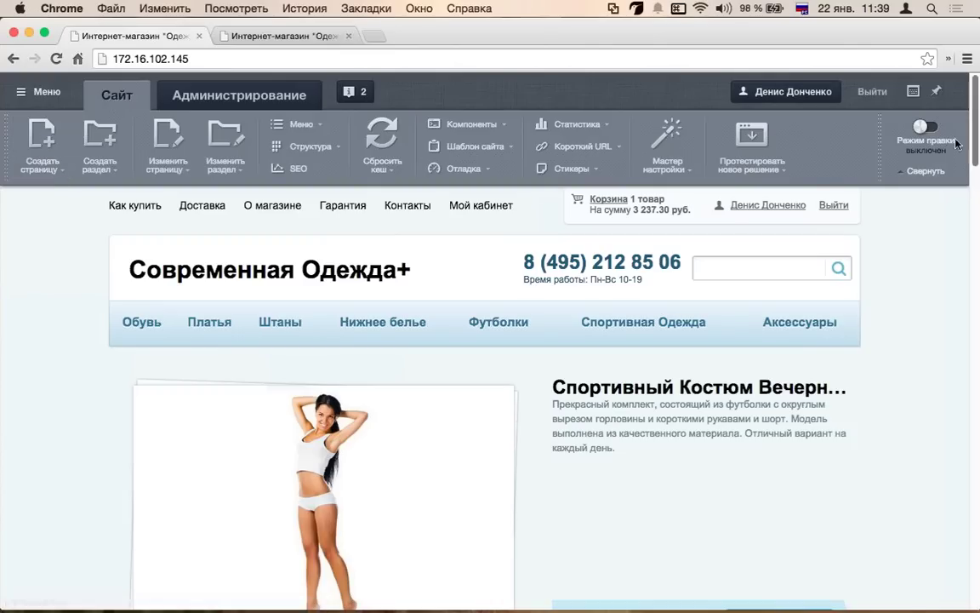
- Look at the Нижнее белье catalog category, then return to the home page
scroll(295, 280, down, 1)
click(421, 298)
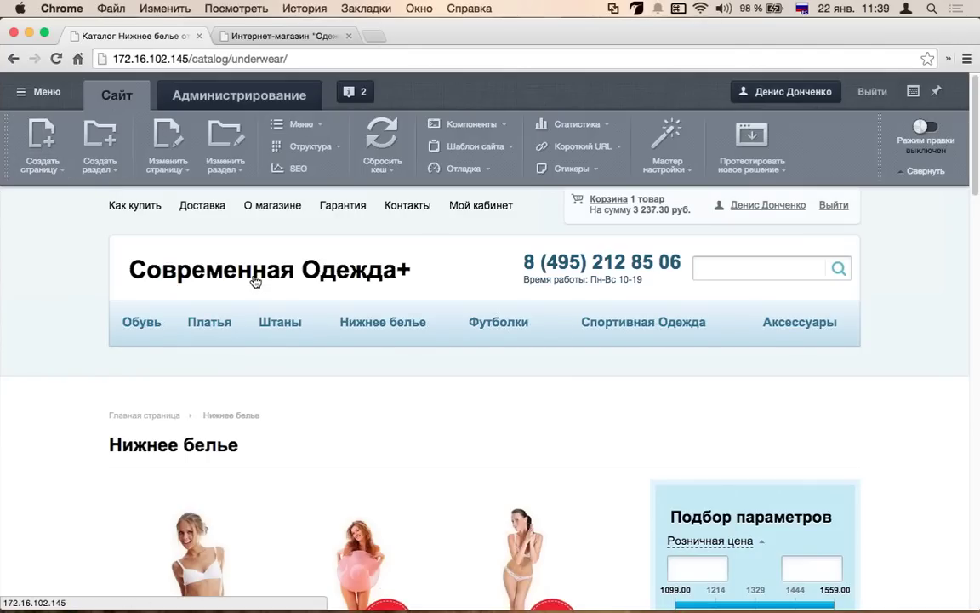
click(323, 312)
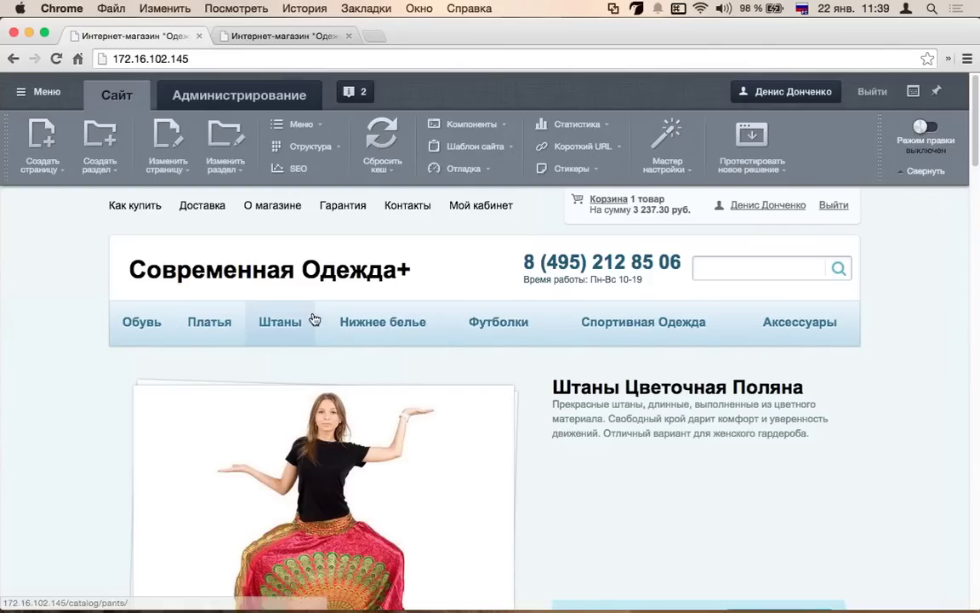
- Create a page titled sdvsdvdv with a top-menu item placed before Доставка
click(44, 136)
key(super+space)
text(sdvsdvdv)
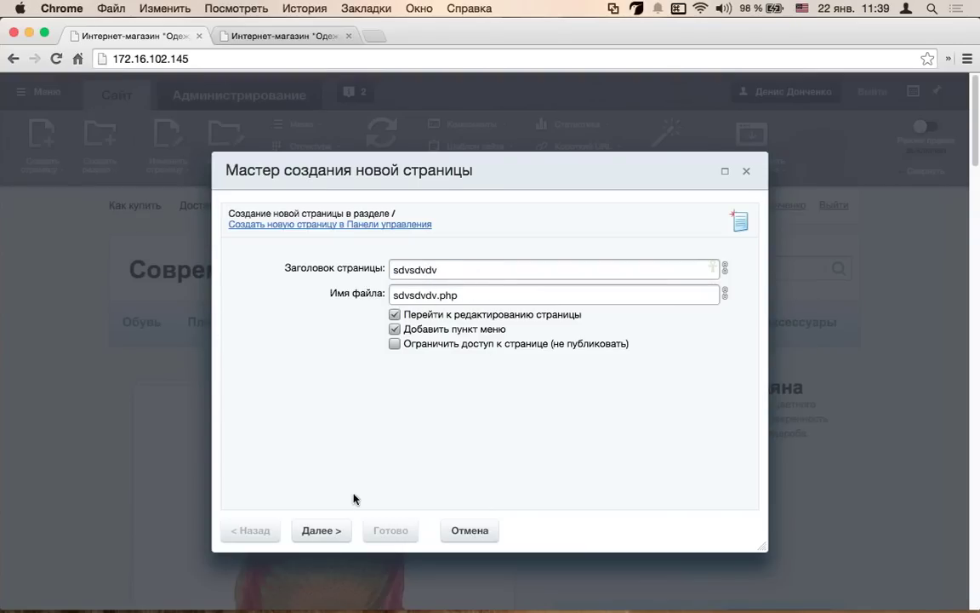
click(322, 531)
click(464, 294)
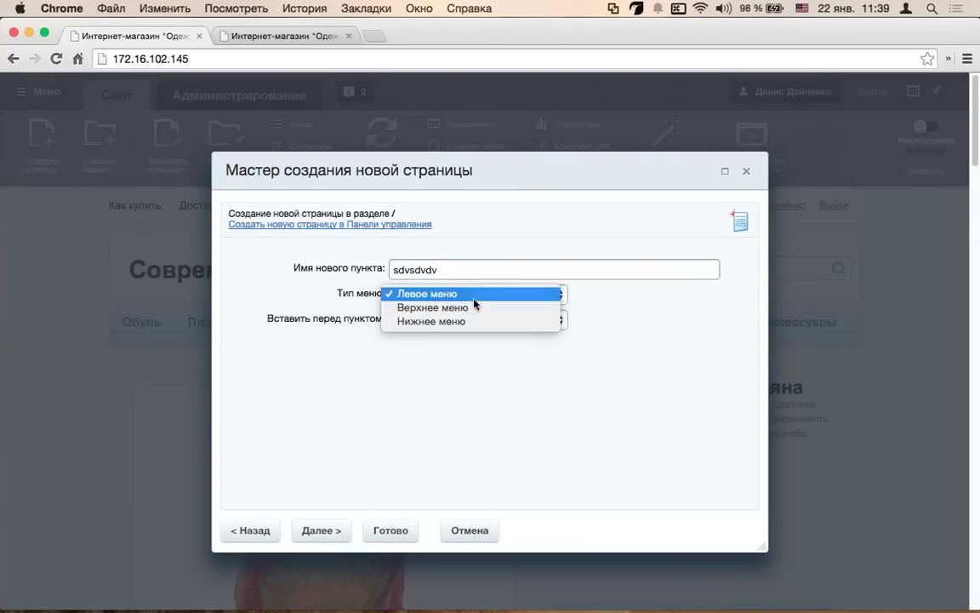
click(477, 322)
click(476, 320)
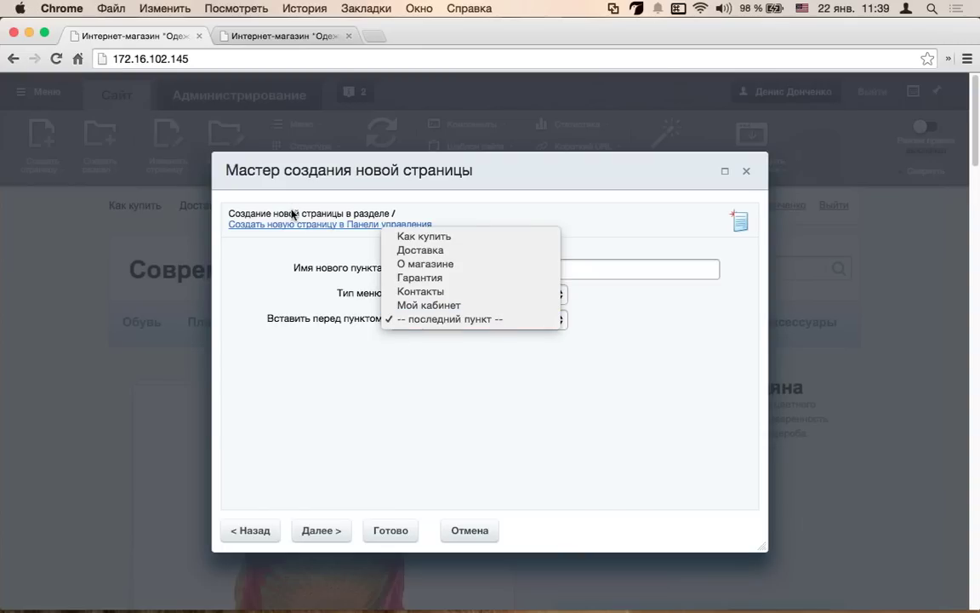
click(265, 157)
drag(264, 157, 204, 306)
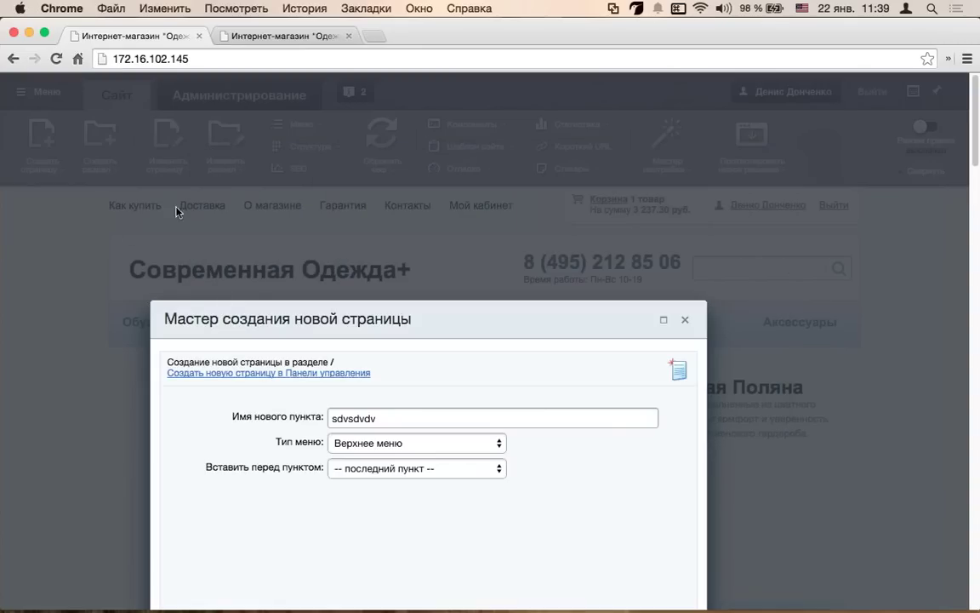
click(414, 366)
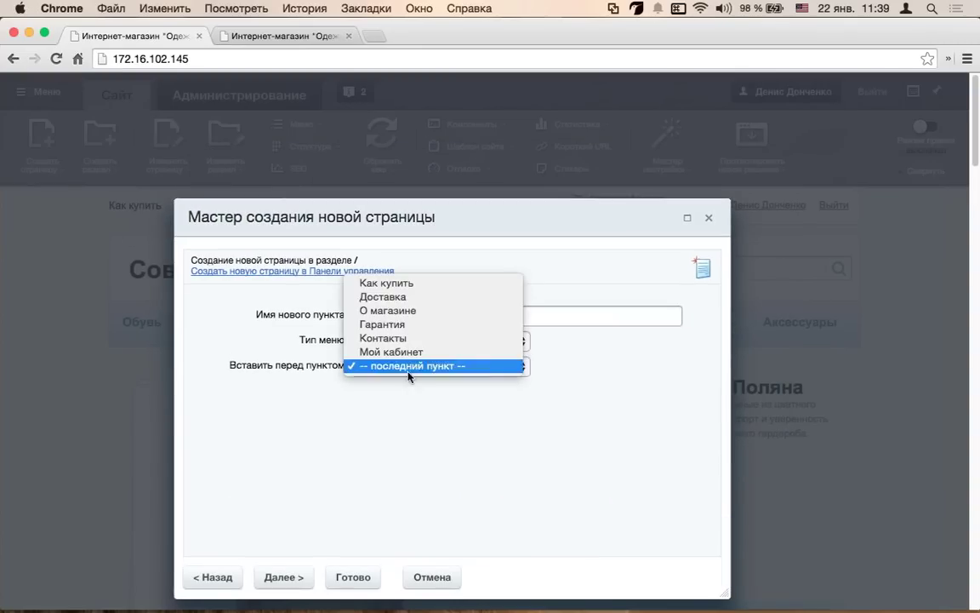
click(411, 292)
click(272, 579)
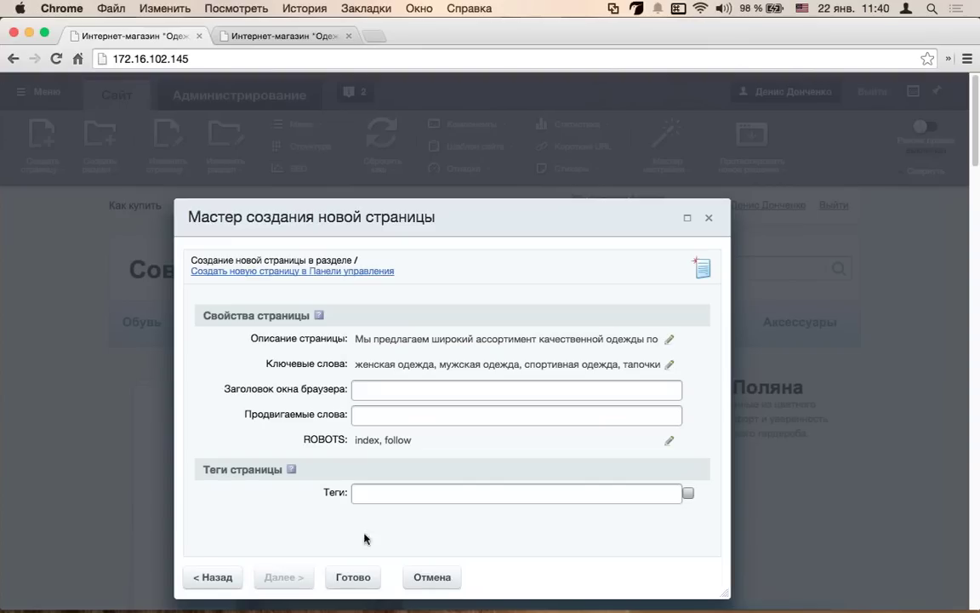
click(366, 584)
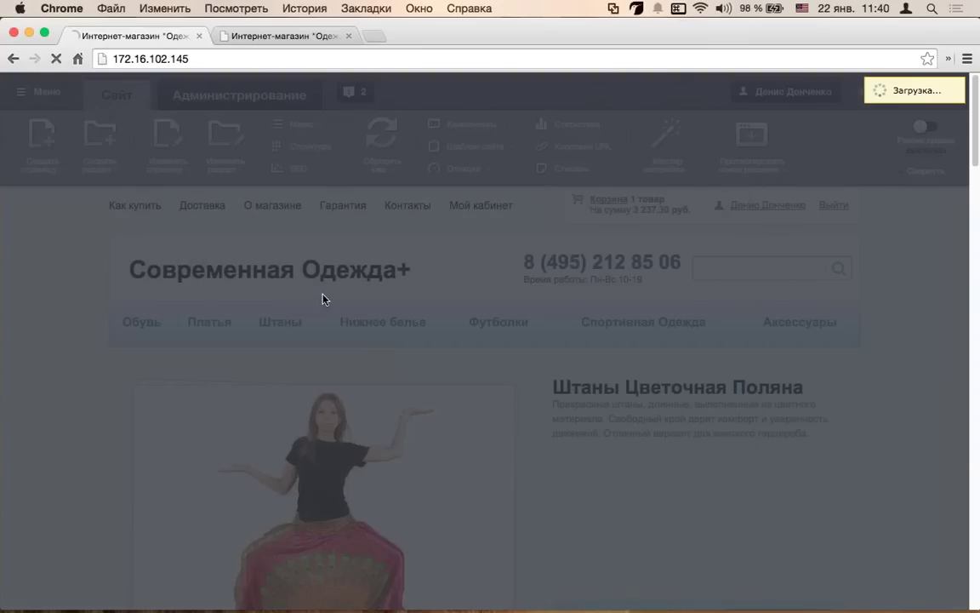
- Replace the page body with 'sdvsdvdv sdv dv sdv sdvsdvsdv' and save it
key(super+a)
text(sdvsdvdv sdv dv sdv sdvsdvsdv)
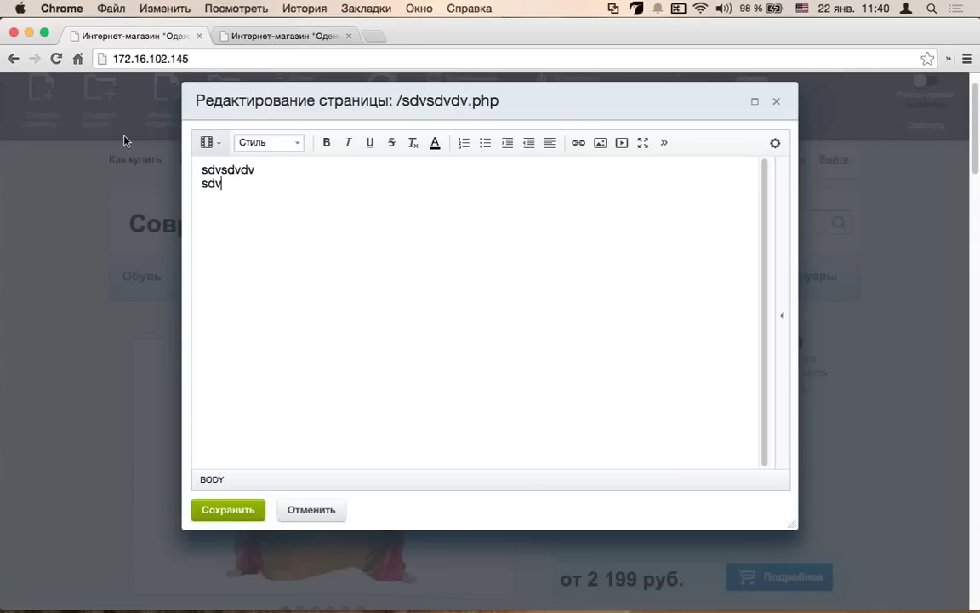
click(253, 509)
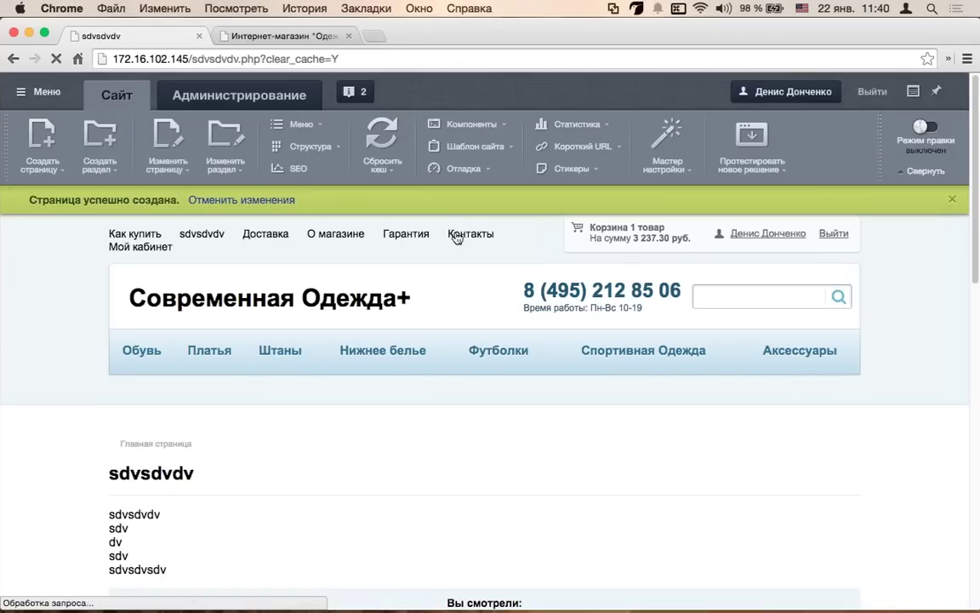
- Open the sdvsdvdv page and reload it at its plain sdvsdvdv.php address
click(205, 236)
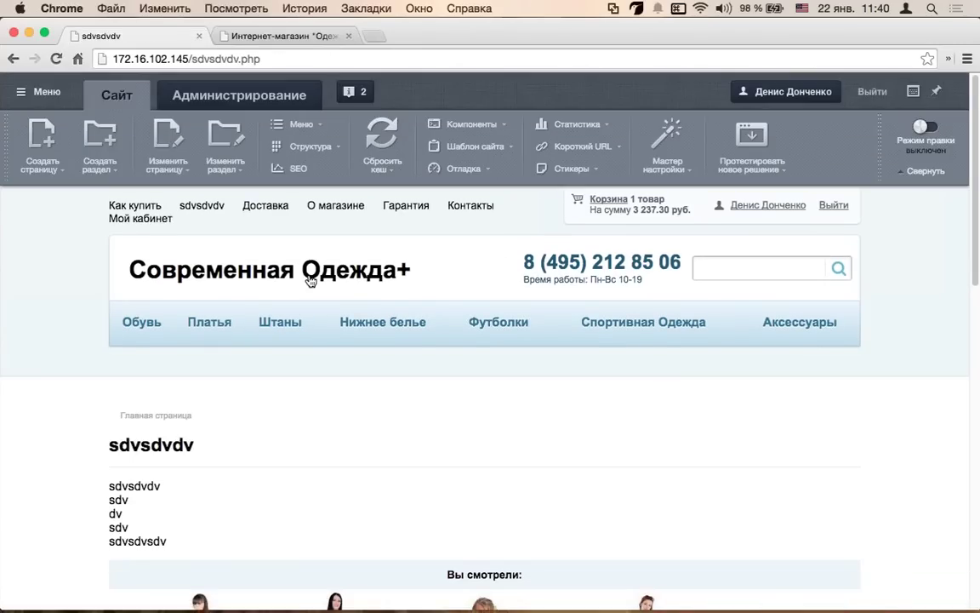
scroll(310, 281, down, 2)
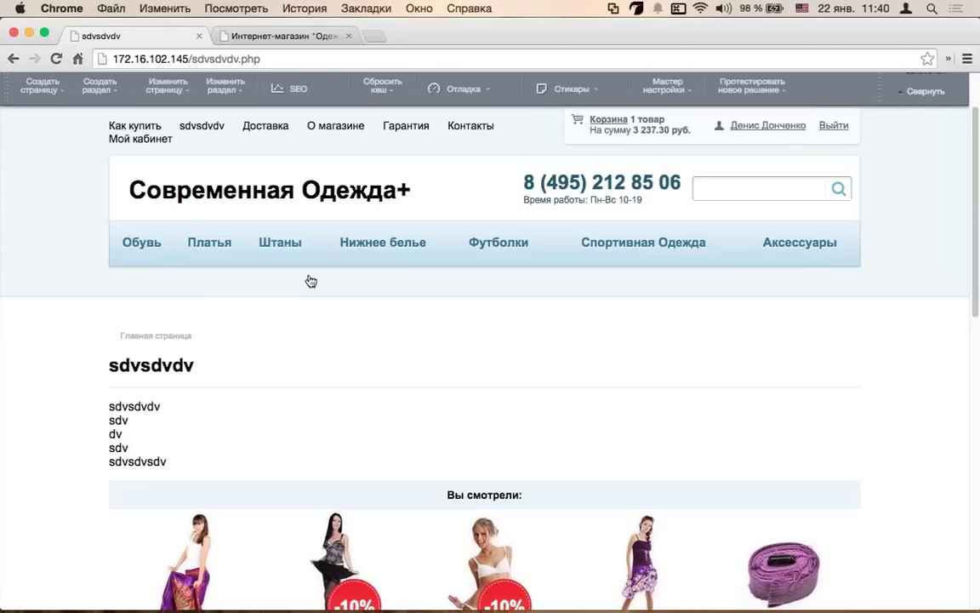
scroll(310, 280, up, 2)
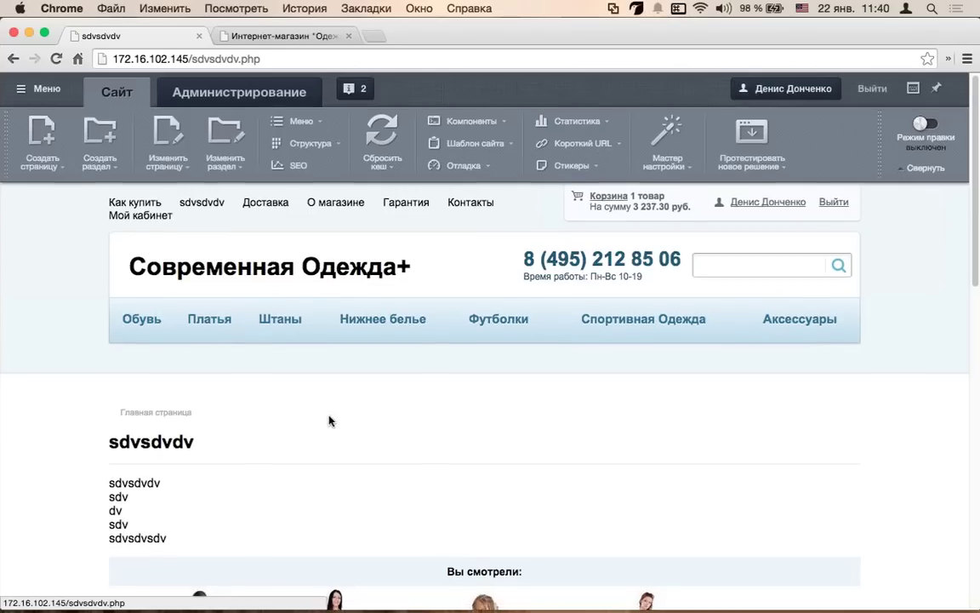
scroll(331, 420, down, 2)
scroll(285, 422, up, 2)
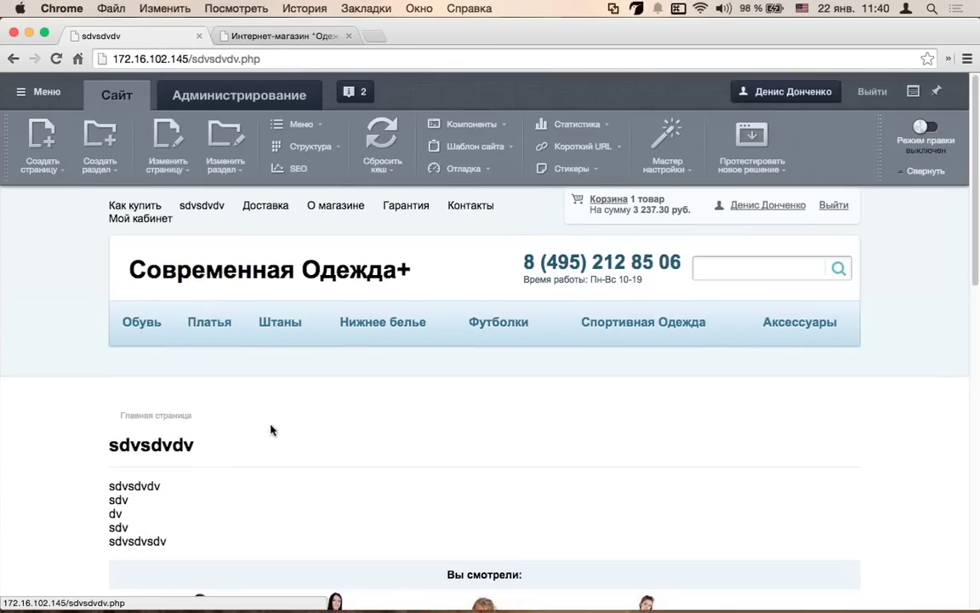
drag(299, 59, 193, 58)
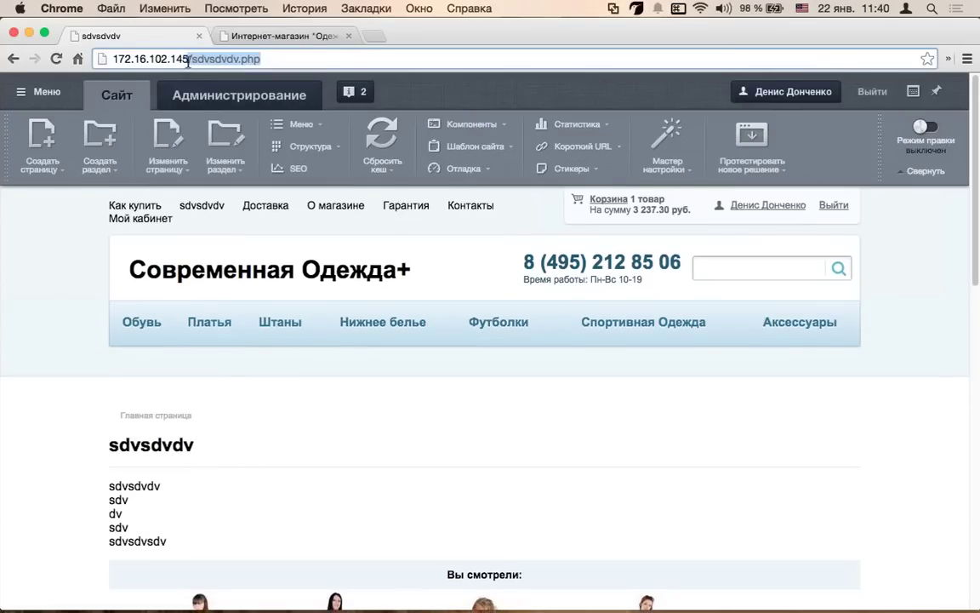
drag(258, 59, 240, 59)
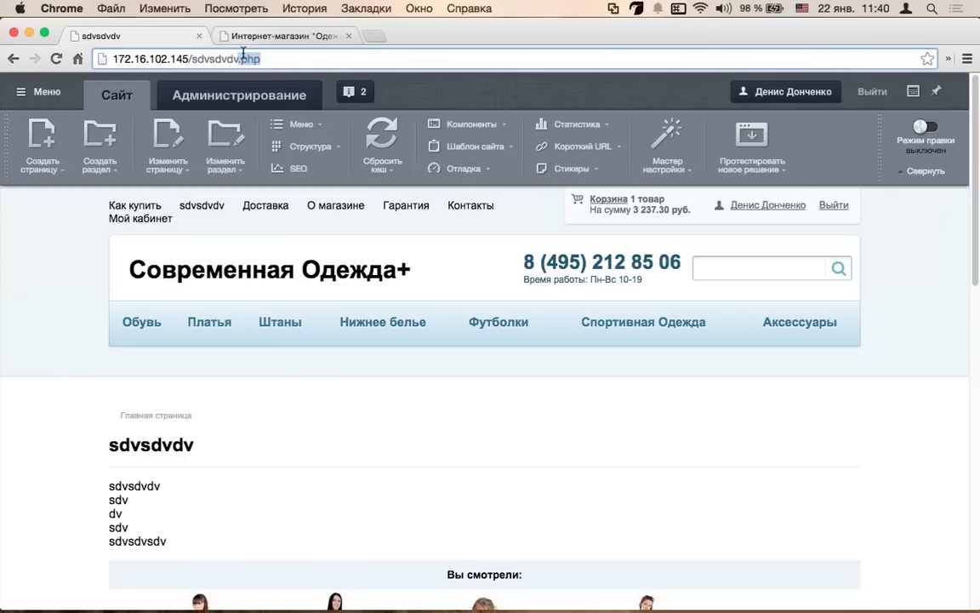
click(269, 57)
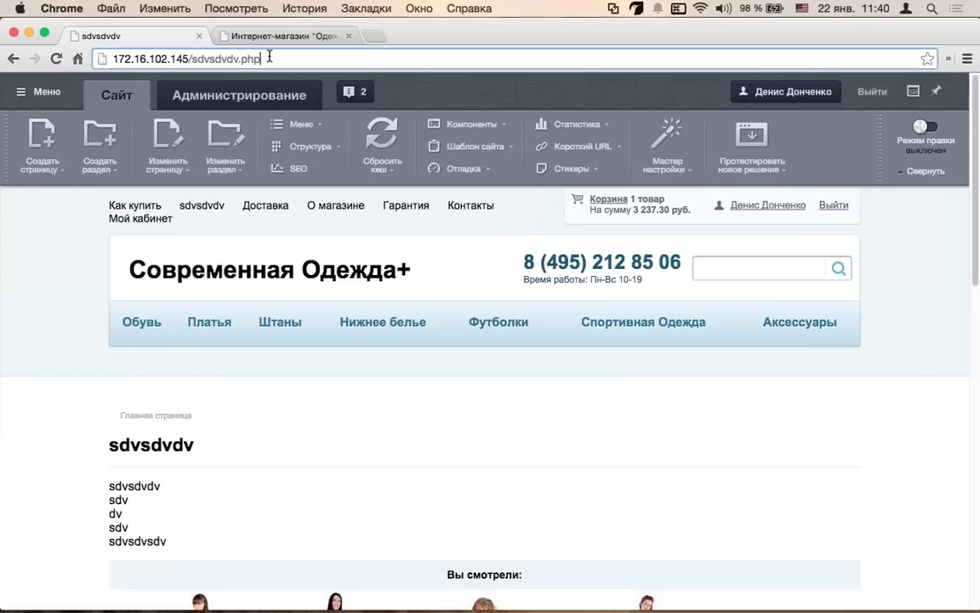
key(Return)
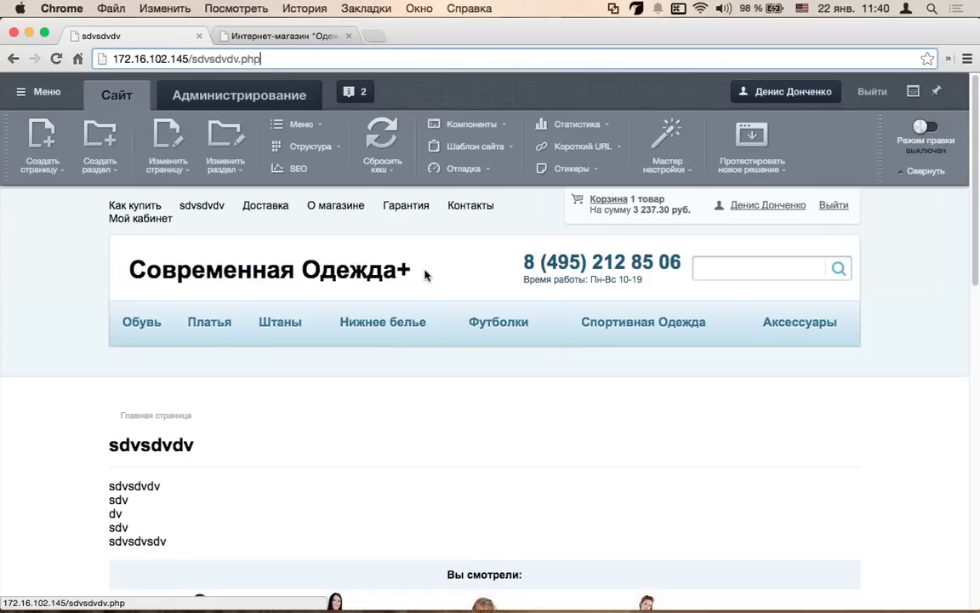
scroll(366, 357, down, 1)
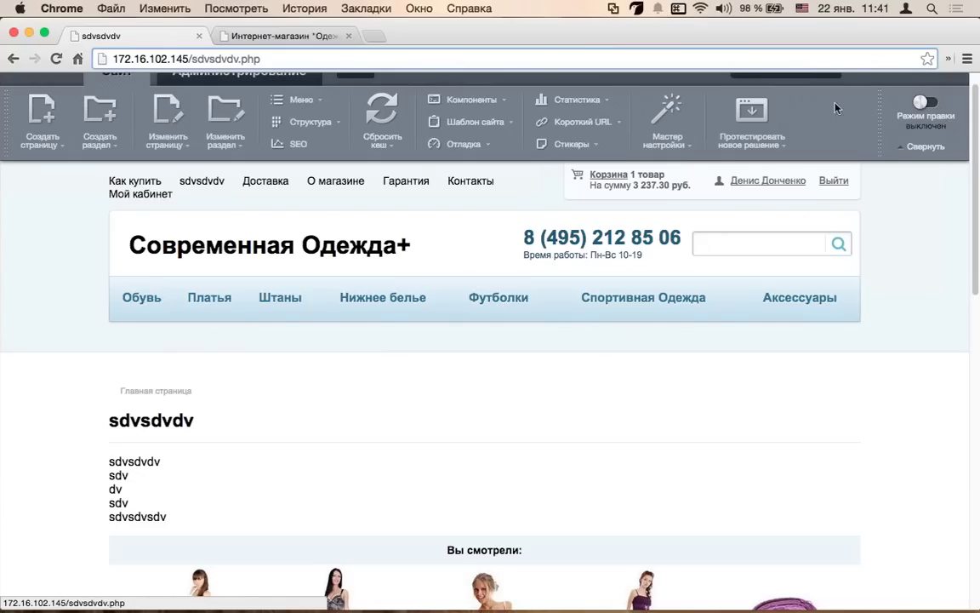
- In edit mode, rename the sdvsdvdv top-menu item to '1' and save
click(930, 104)
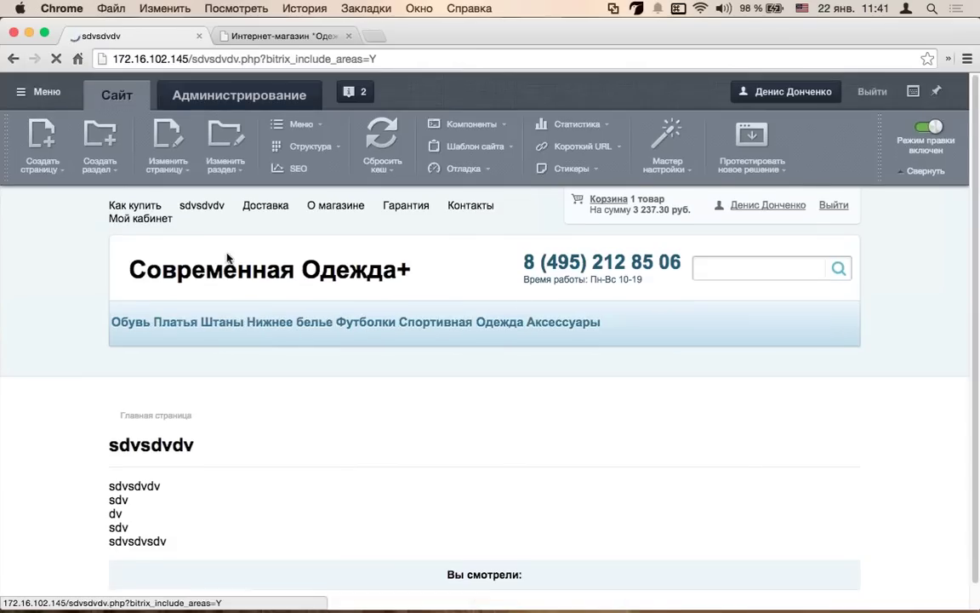
mouse_move(247, 287)
mouse_move(317, 346)
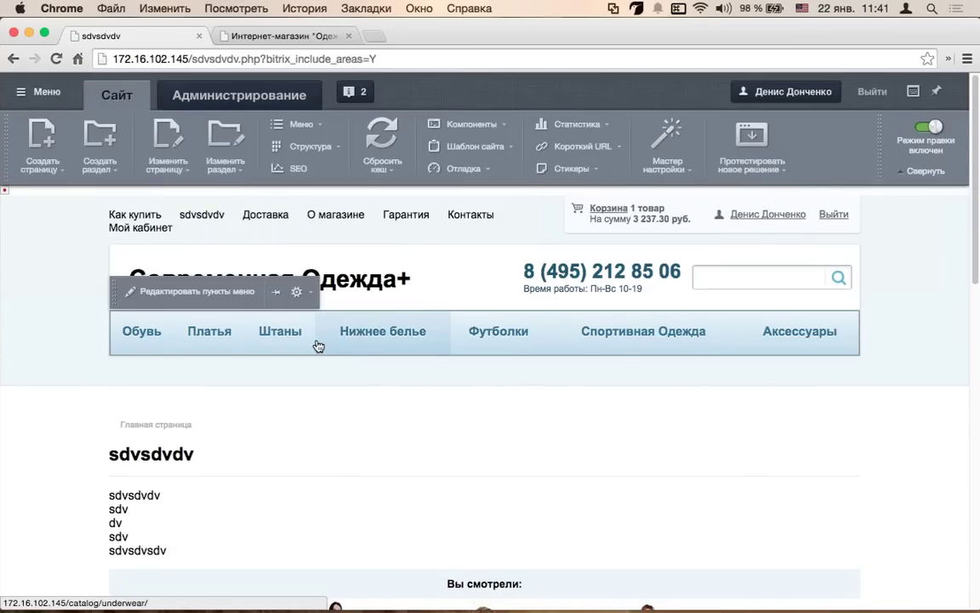
click(302, 279)
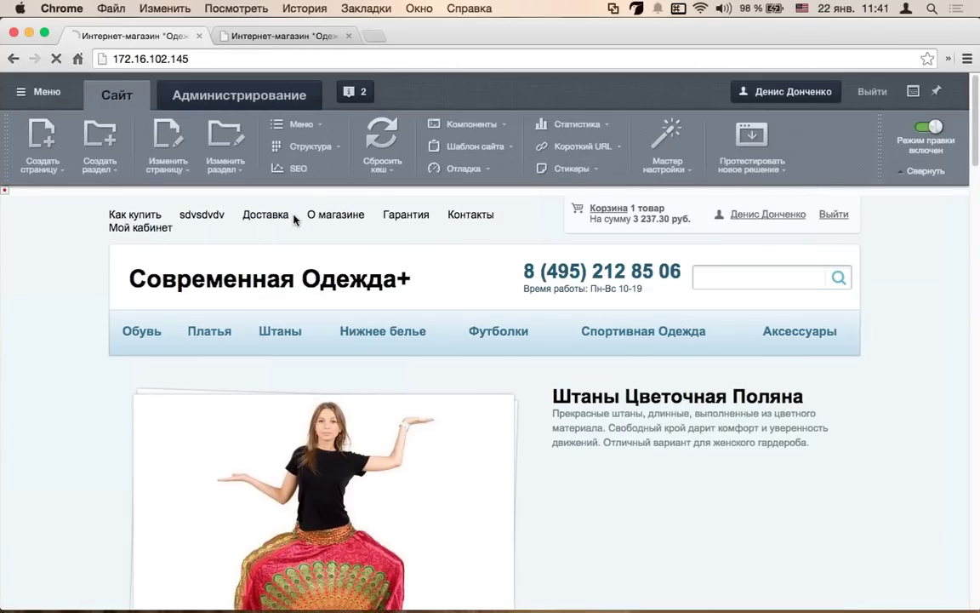
mouse_move(225, 197)
click(196, 174)
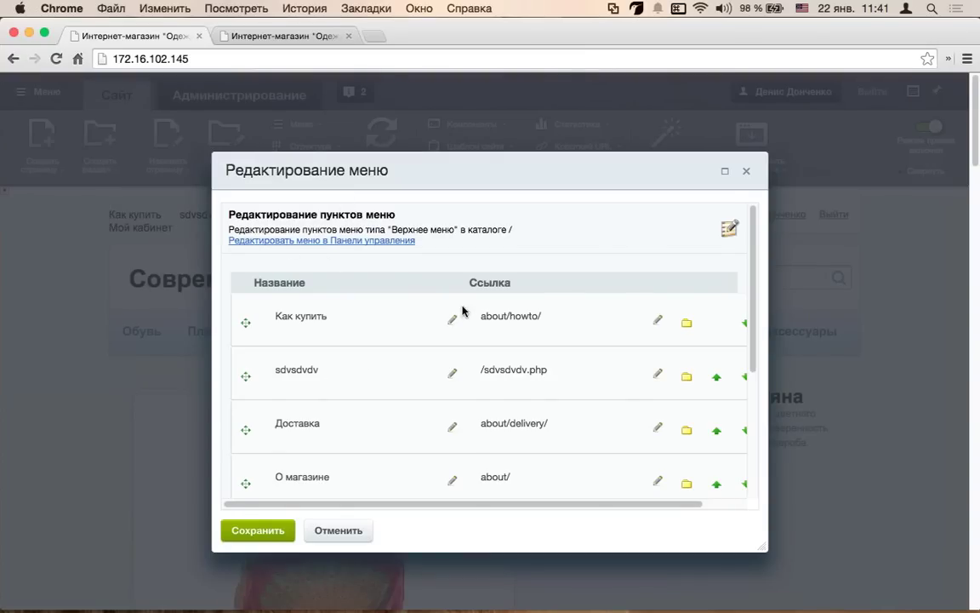
scroll(411, 315, down, 1)
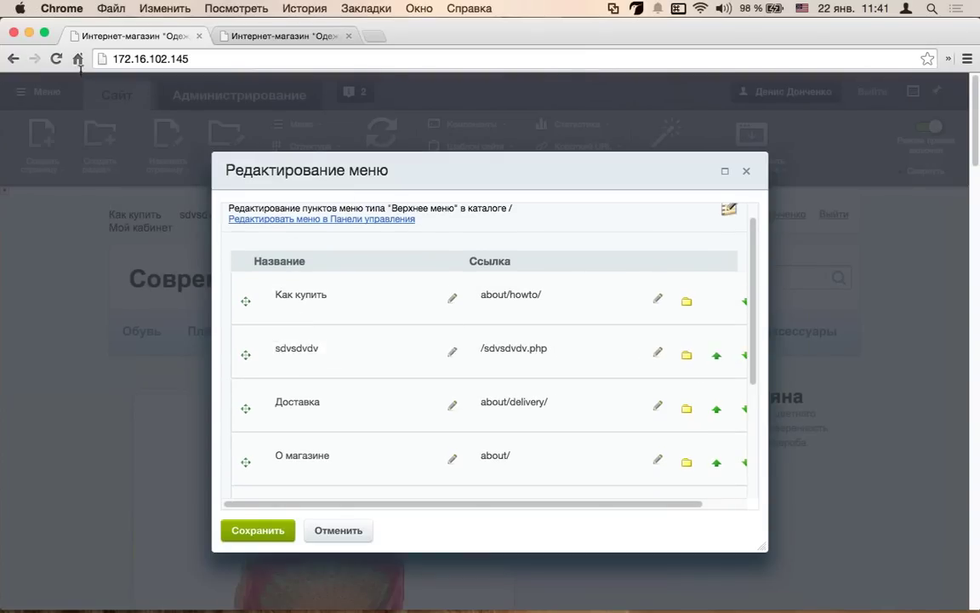
key(super+a)
click(330, 352)
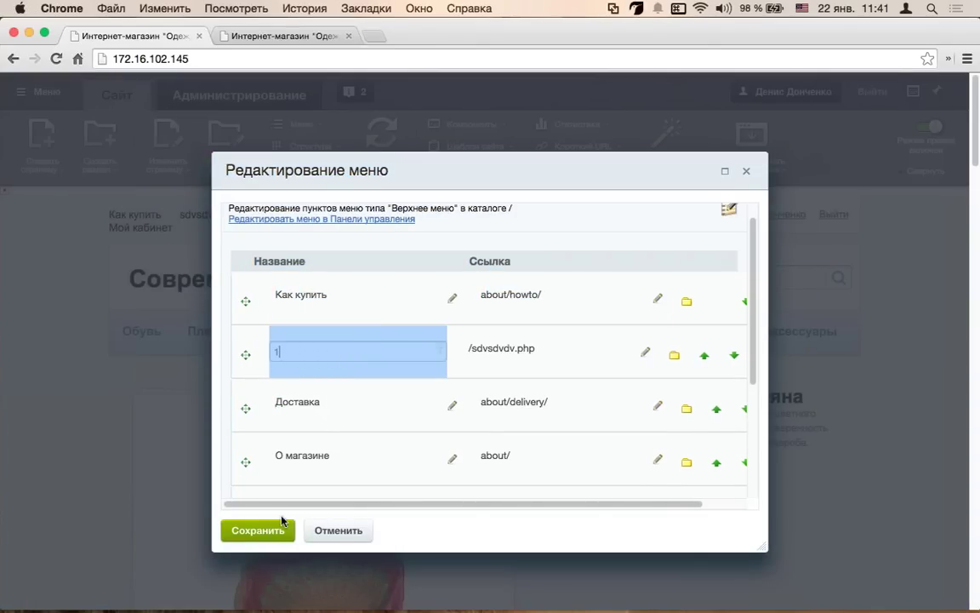
click(255, 530)
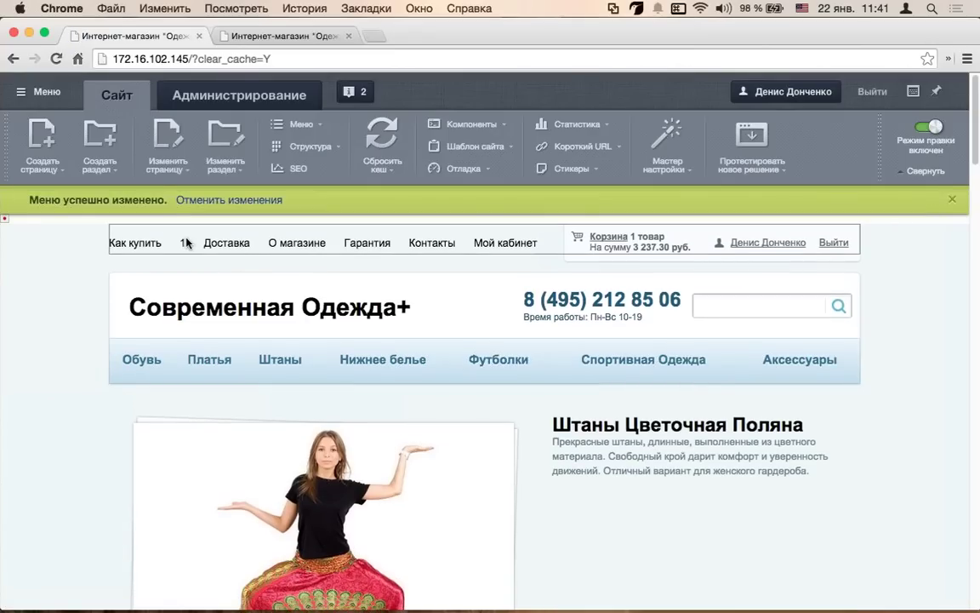
- Move menu item '1' above Как купить and save the new order
mouse_move(199, 221)
click(204, 199)
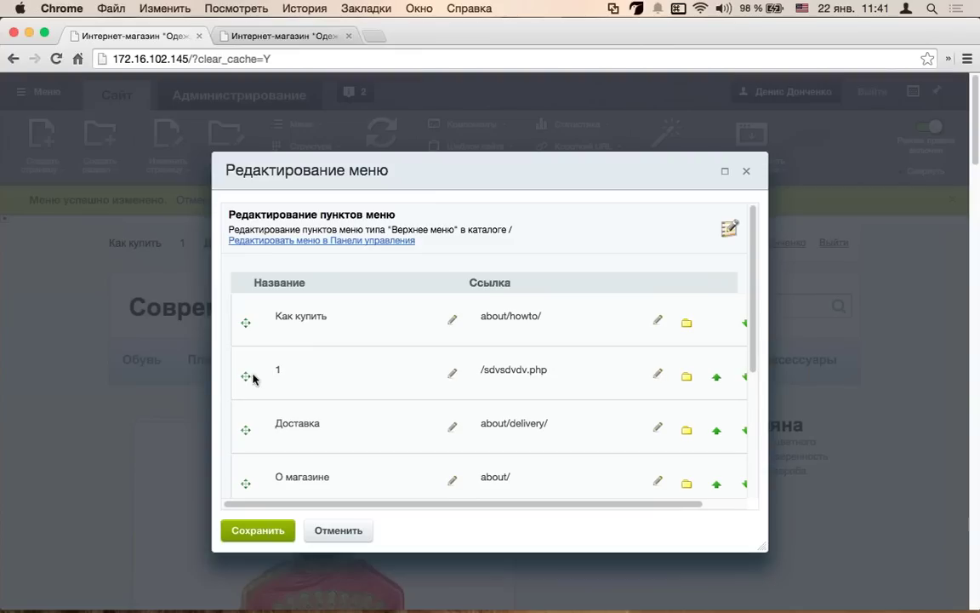
drag(246, 374, 246, 320)
click(260, 534)
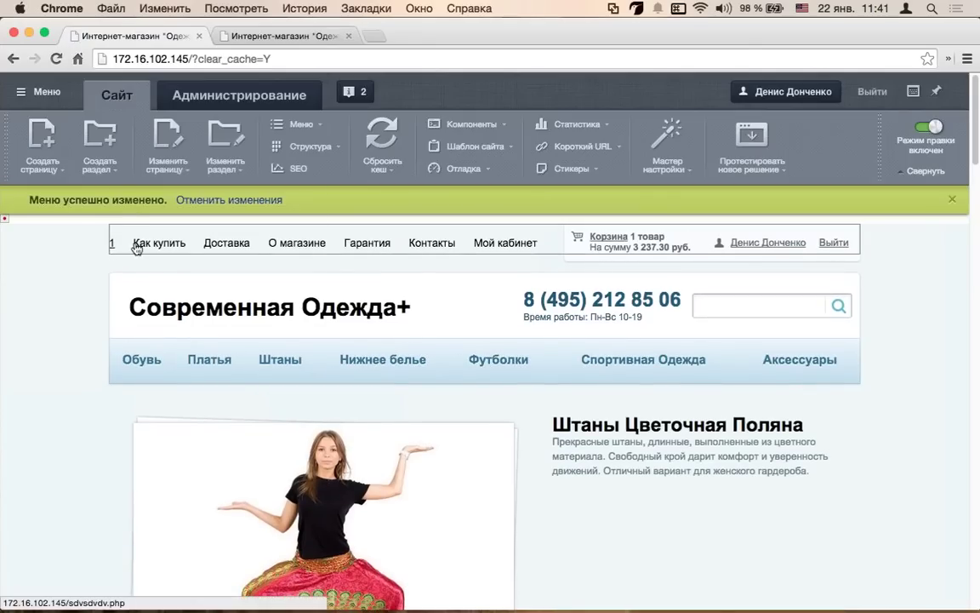
scroll(231, 327, down, 1)
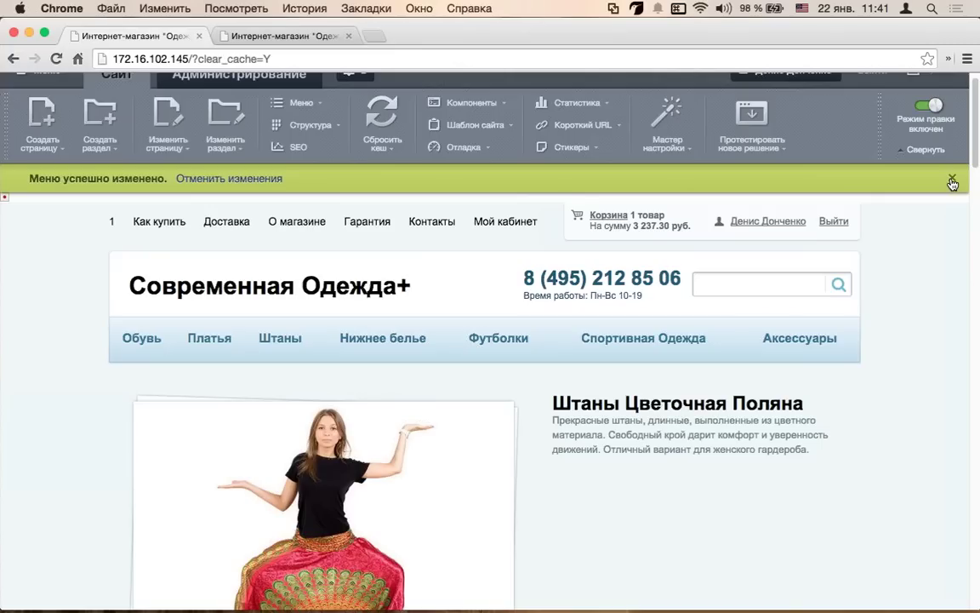
- Change the site name to Современная Одежда2+ by inserting '2' before the plus sign
click(952, 181)
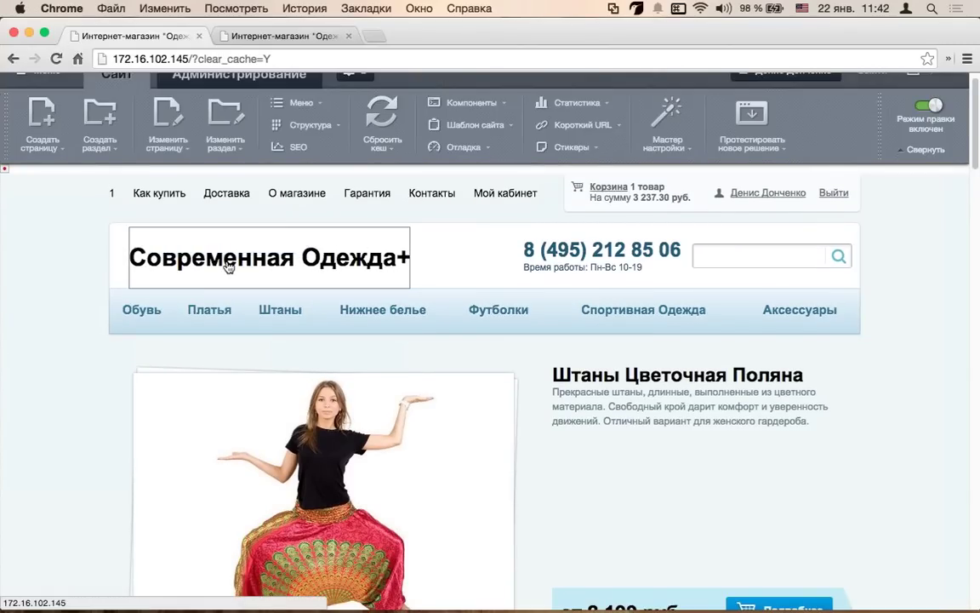
click(185, 236)
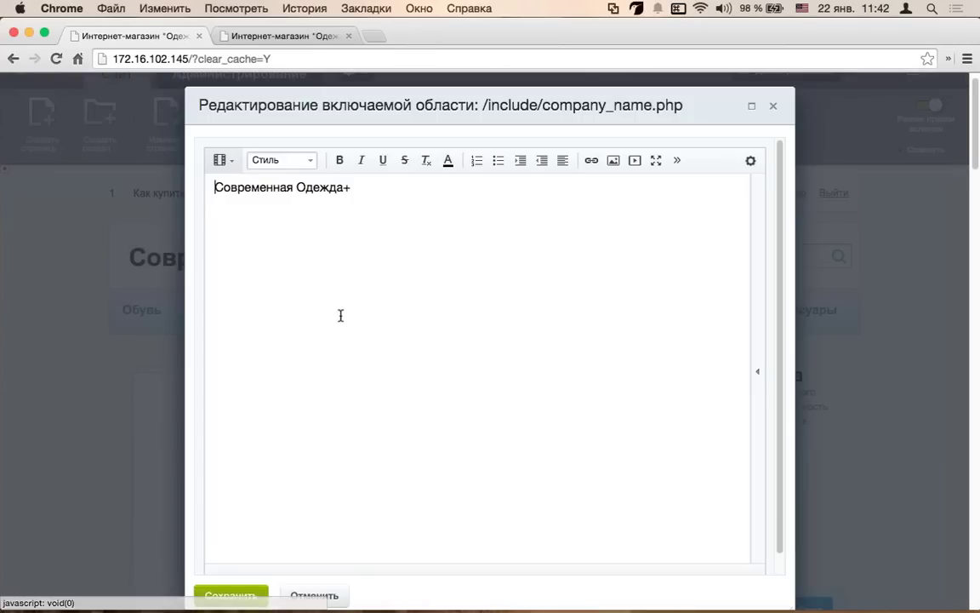
click(348, 187)
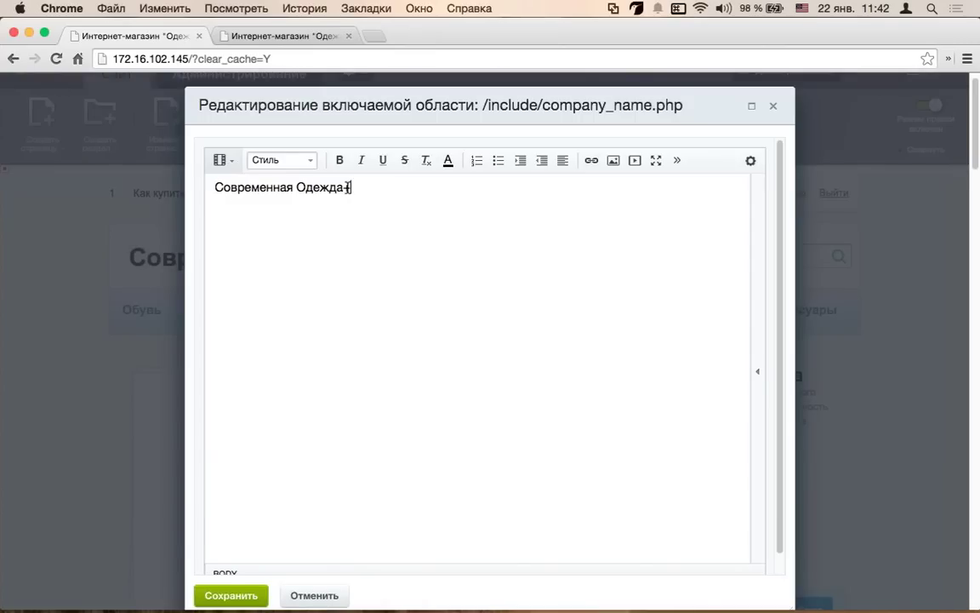
key(Left)
text(2)
click(233, 593)
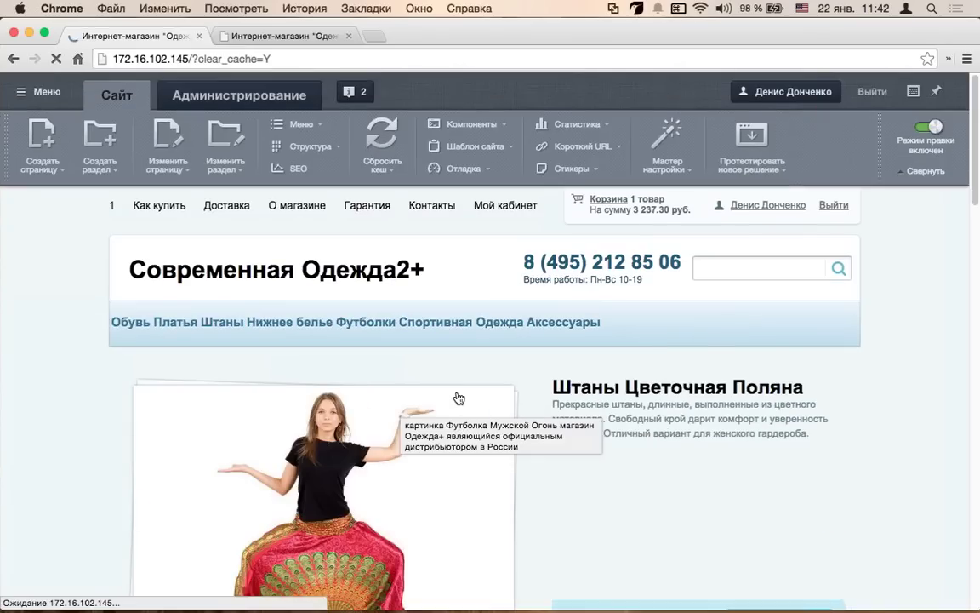
- Change the header phone number's last digit to 7 and save it
mouse_move(596, 293)
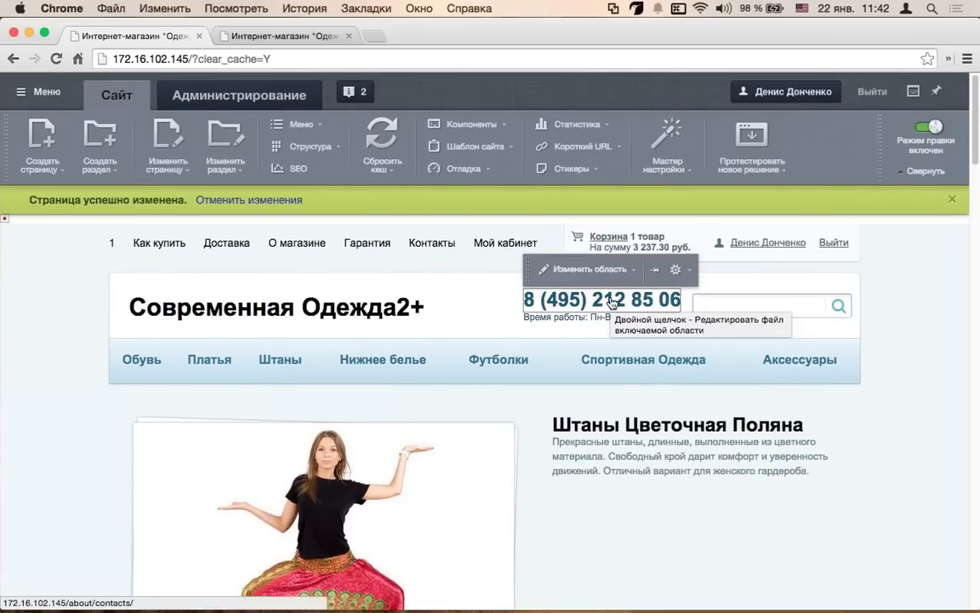
click(605, 276)
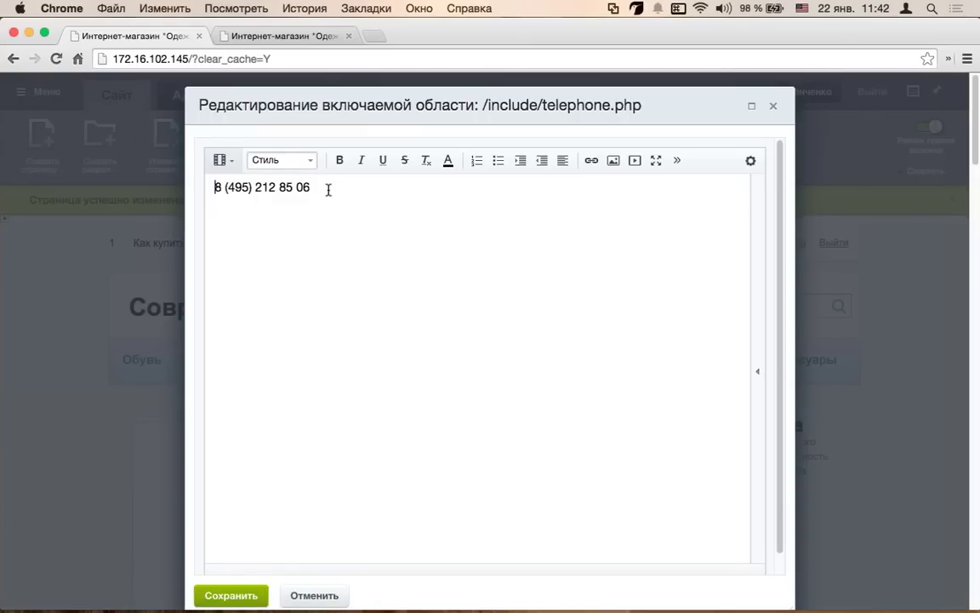
text(7)
click(229, 595)
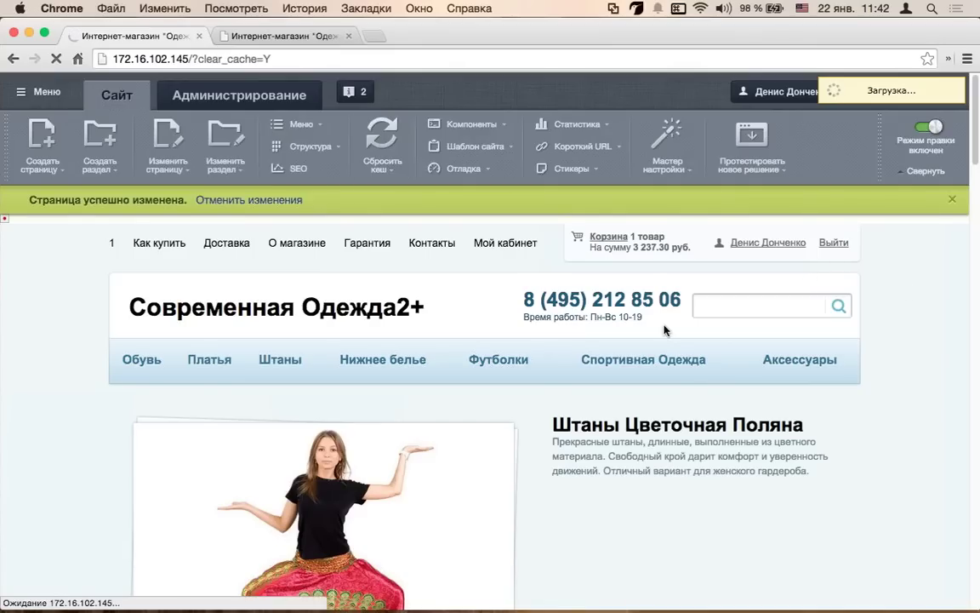
scroll(665, 331, down, 10)
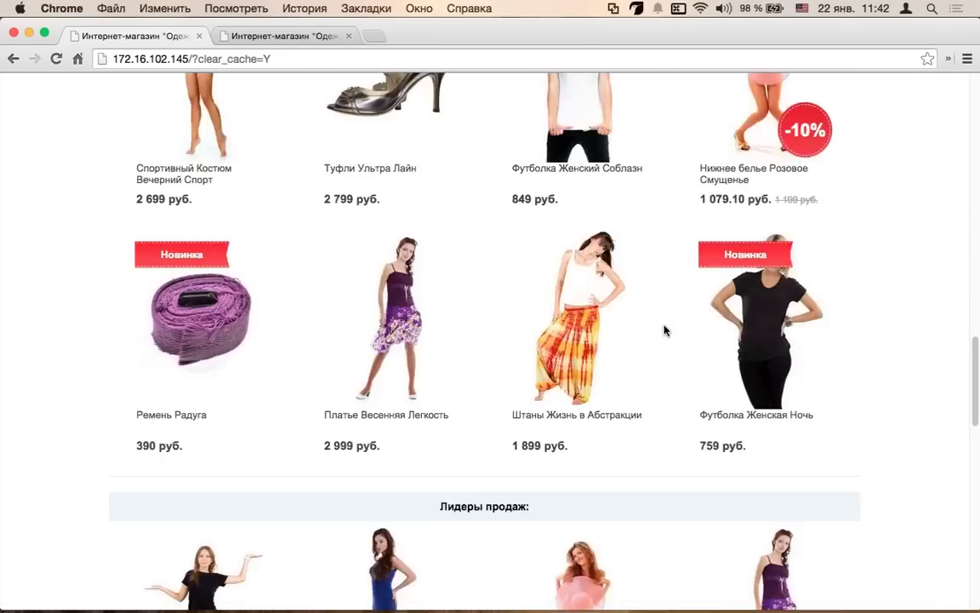
scroll(665, 330, down, 10)
mouse_move(732, 482)
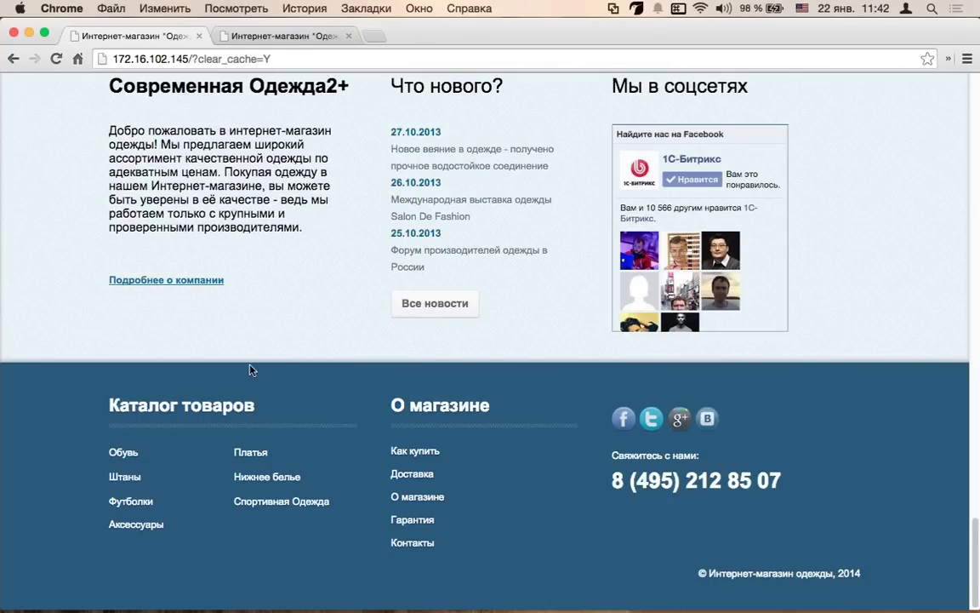
- Add a news item titled 'новая новсост' with short description lines 'вмывмвм' and 'вмывмы'
scroll(252, 368, up, 3)
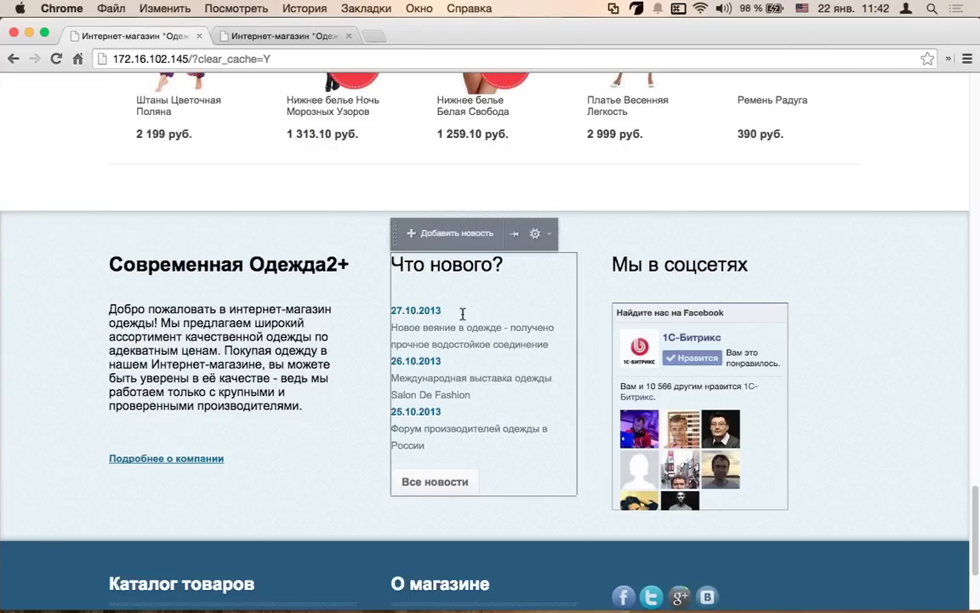
click(417, 226)
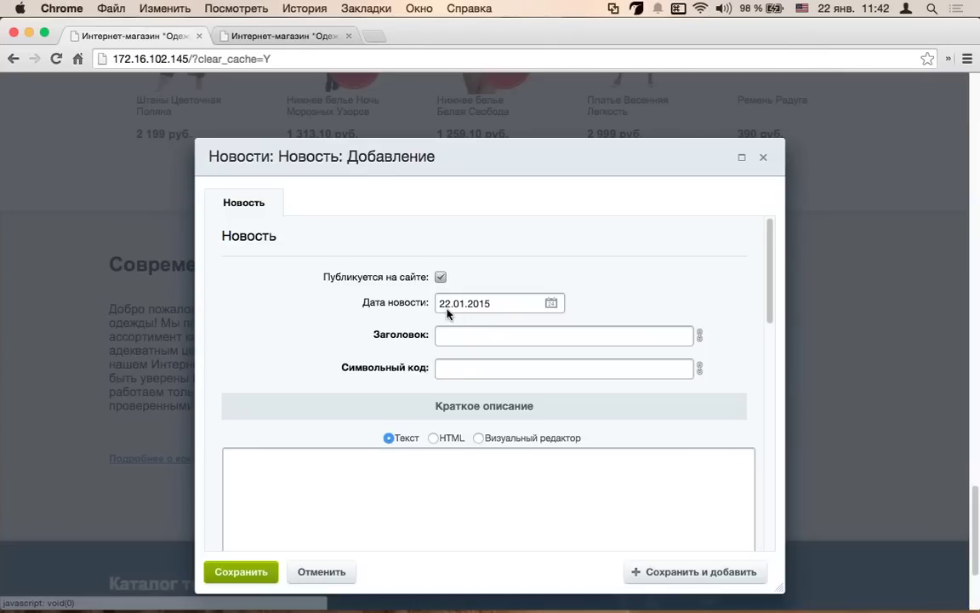
text(новая новсост)
key(Tab)
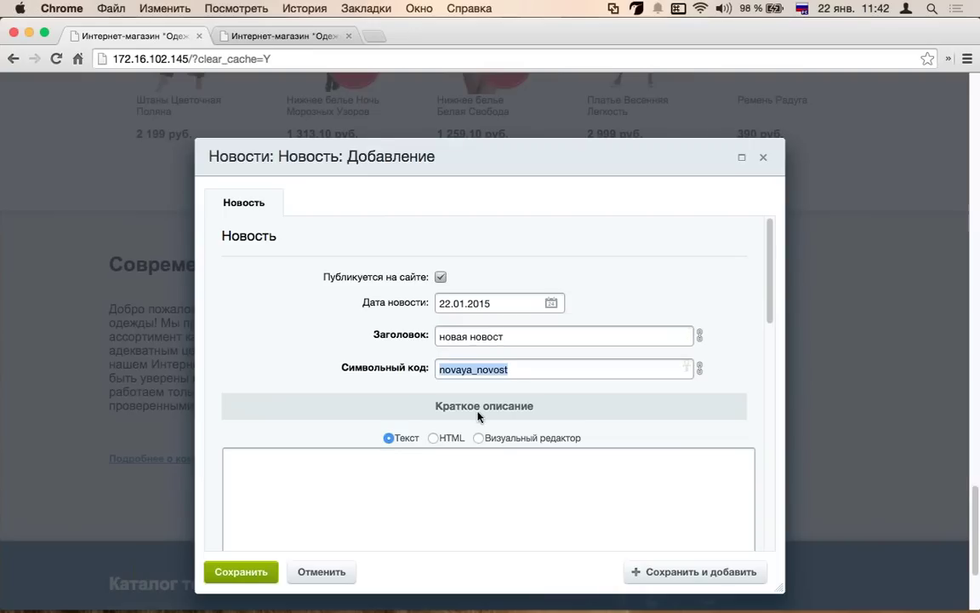
click(466, 473)
text(вмывмвм)
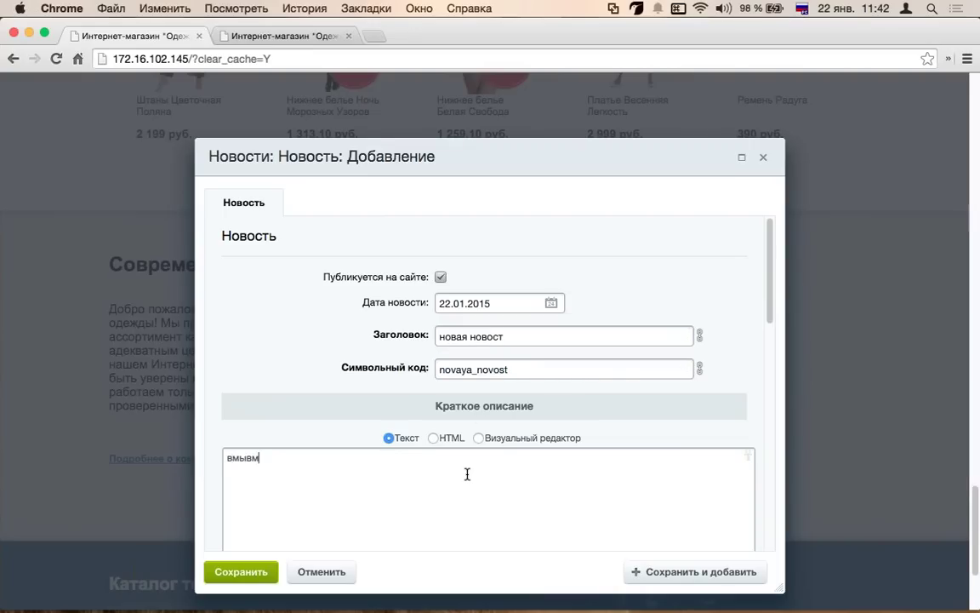
key(Return)
text(вмывмы)
scroll(467, 474, down, 5)
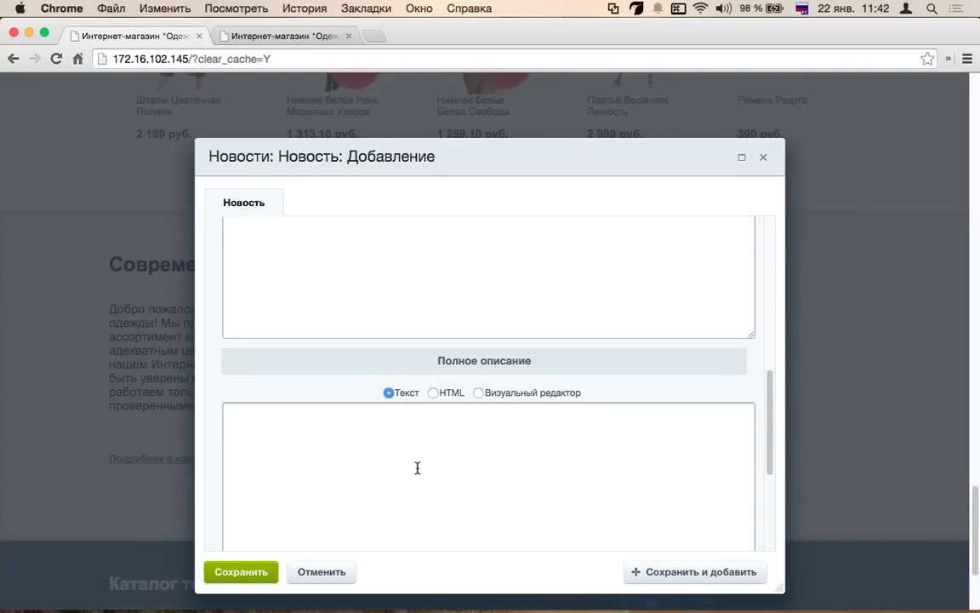
- Write the full description as lines 'vsdvsdvsdv', 'sdvsdv' and 'sdvsdvsdv'
text(vsdvsdvsdv)
click(434, 393)
click(476, 392)
scroll(334, 422, down, 1)
double_click(241, 417)
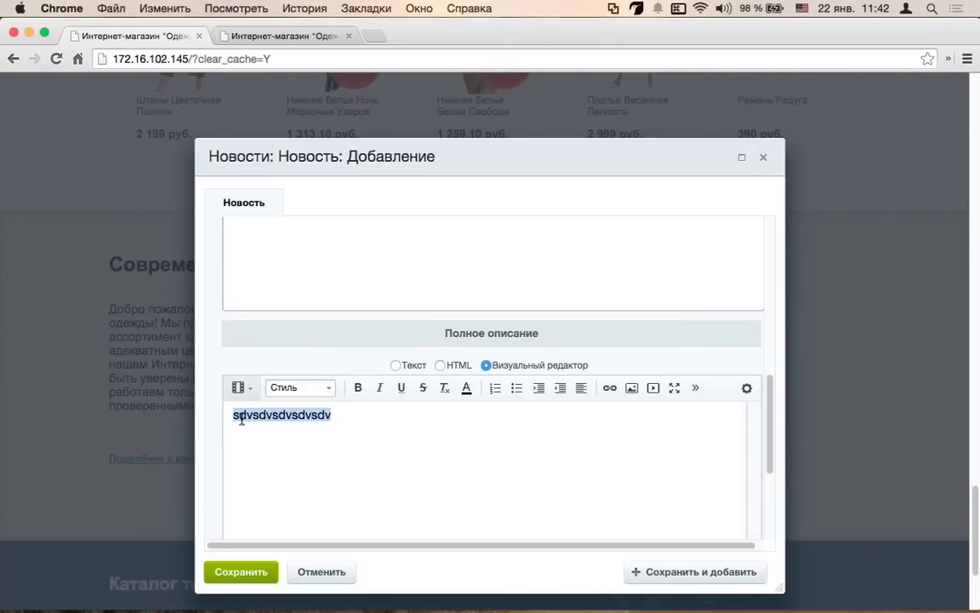
click(394, 368)
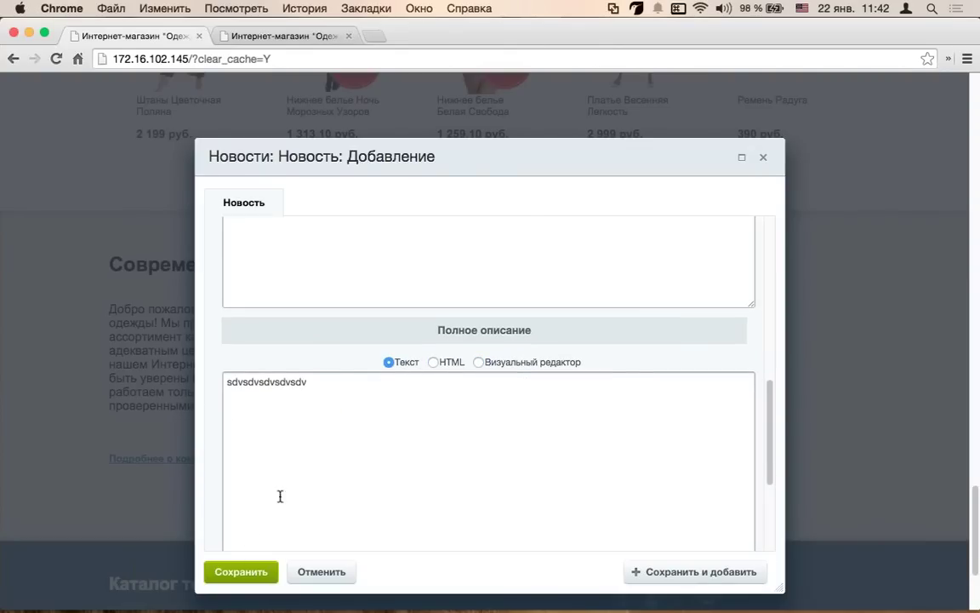
key(Return)
text(sdvsdv)
key(Return)
text(sd)
key(Return)
text(vsdvsdv)
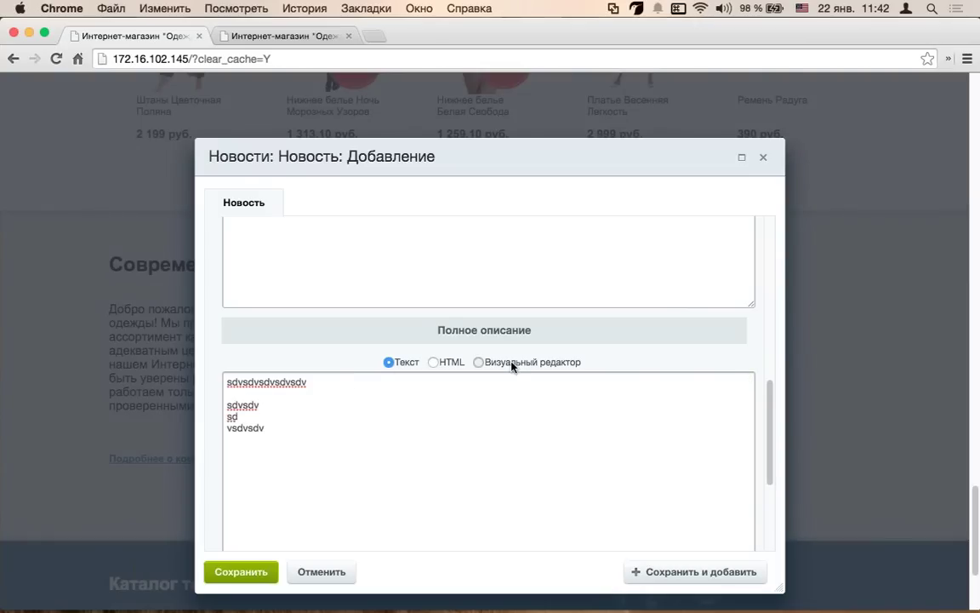
- Bold some description words, underline and strike through a few letters, then save the news
click(511, 363)
drag(347, 412, 441, 412)
key(super+b)
triple_click(230, 414)
drag(311, 412, 266, 413)
click(400, 384)
click(423, 385)
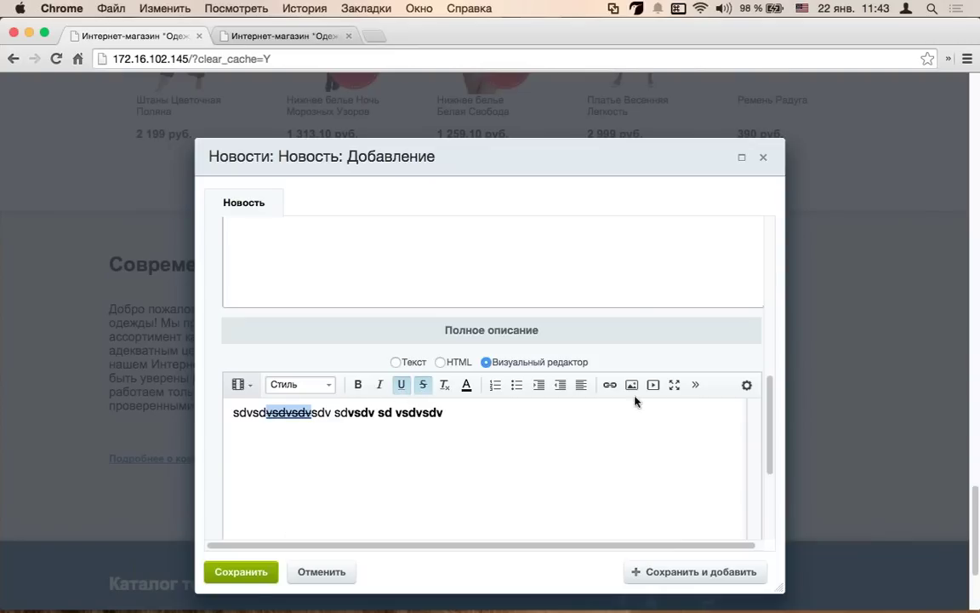
click(255, 572)
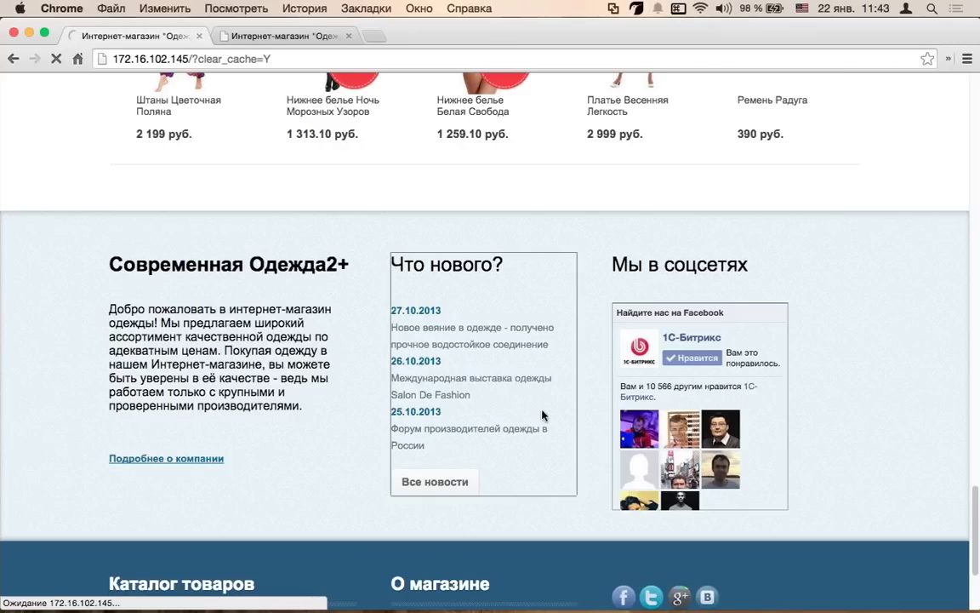
- View the new news item's page, then return to the Новости list
mouse_move(525, 407)
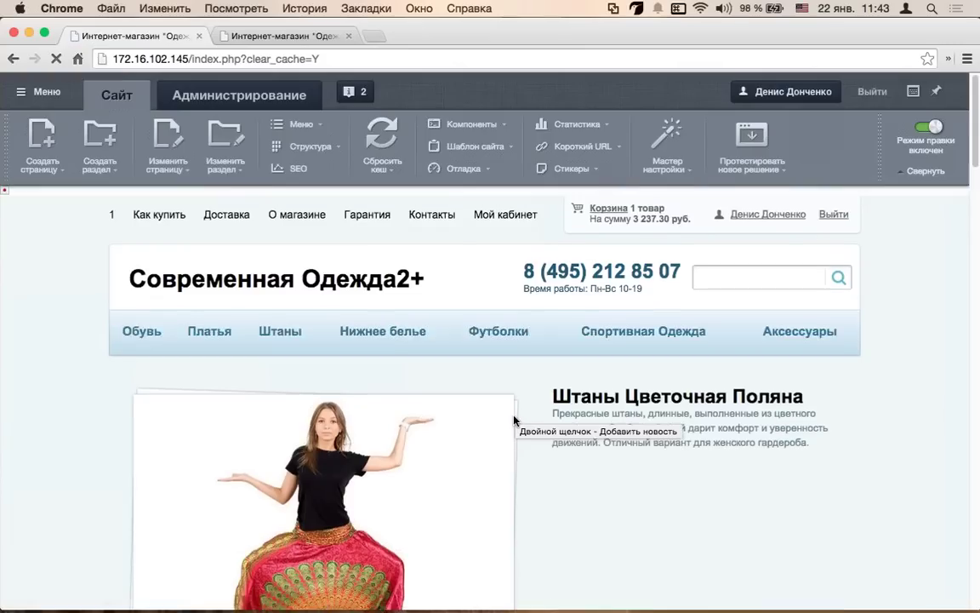
scroll(516, 413, down, 10)
scroll(515, 419, down, 5)
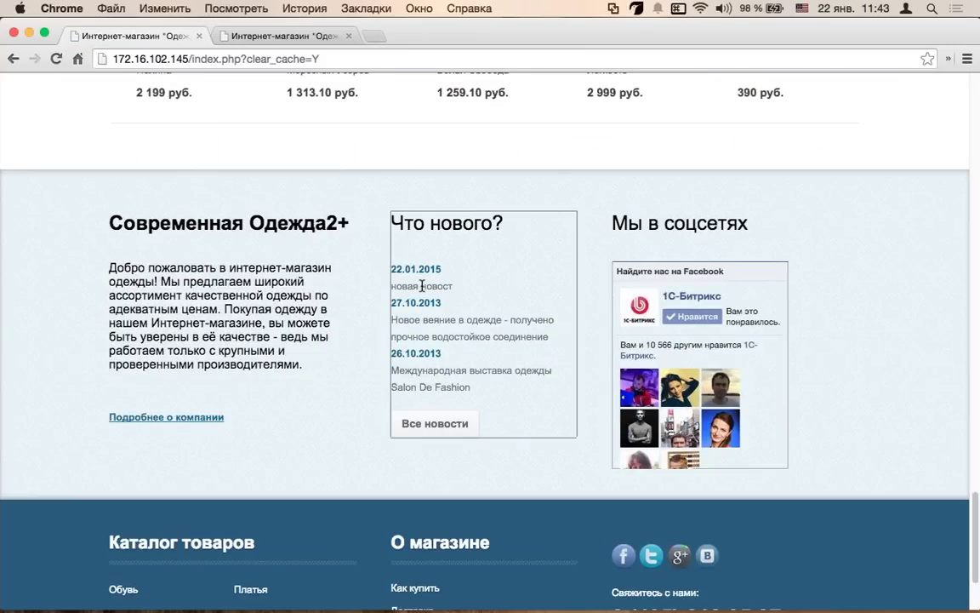
click(419, 270)
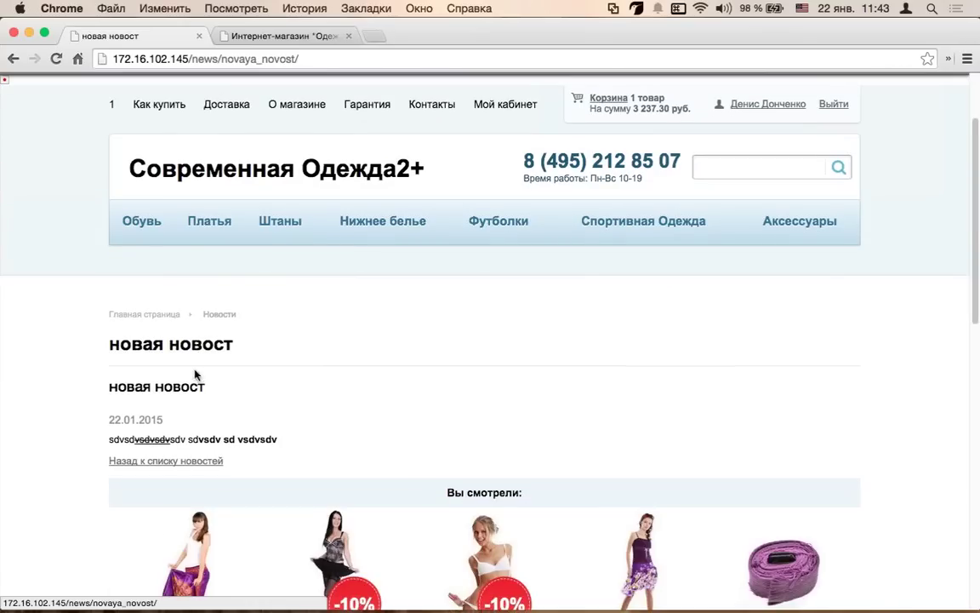
mouse_move(139, 462)
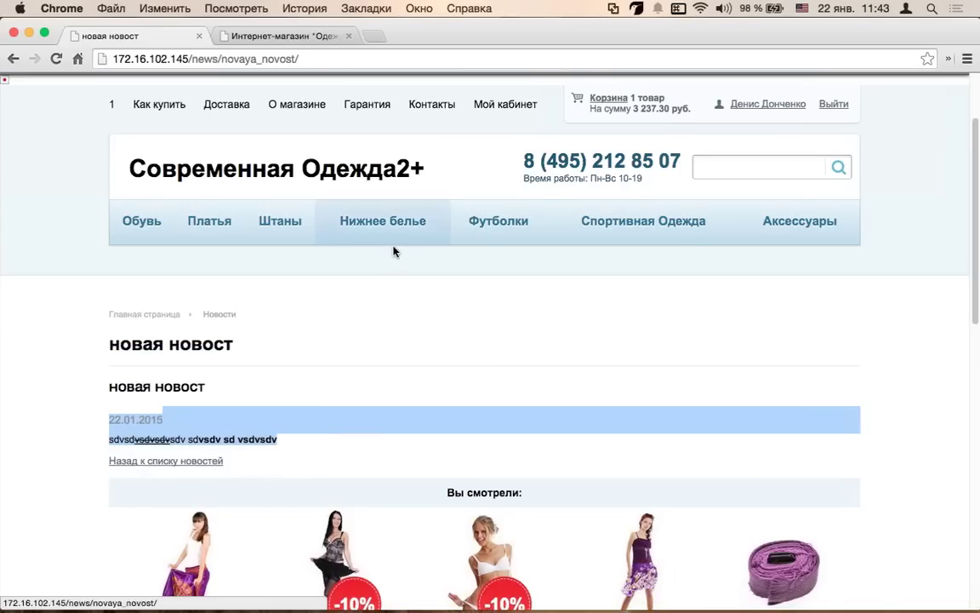
scroll(396, 250, down, 5)
scroll(266, 223, up, 1)
click(189, 272)
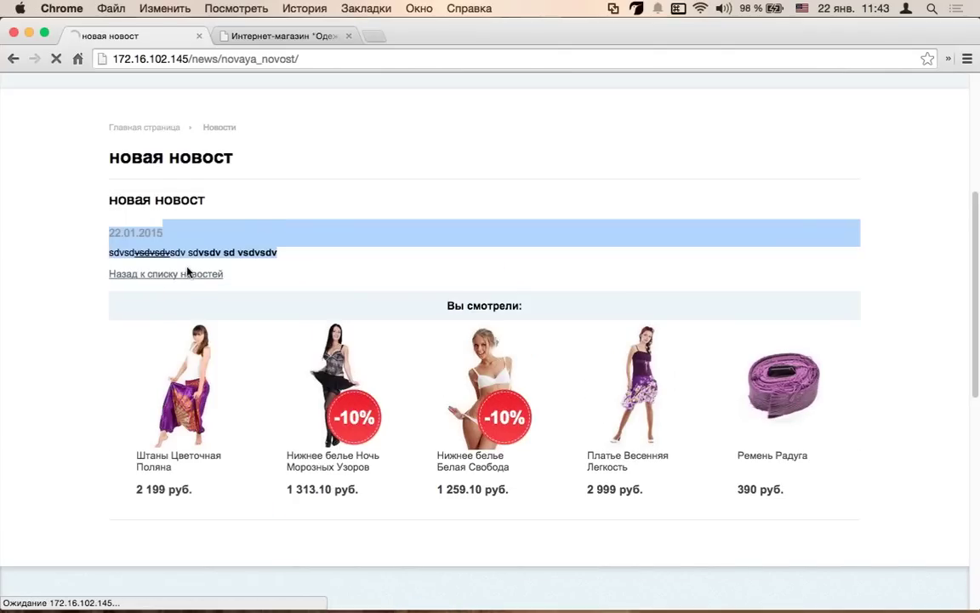
- Inspect the waterproof-adhesive news item's edit form and date picker, closing it unsaved
scroll(422, 455, down, 4)
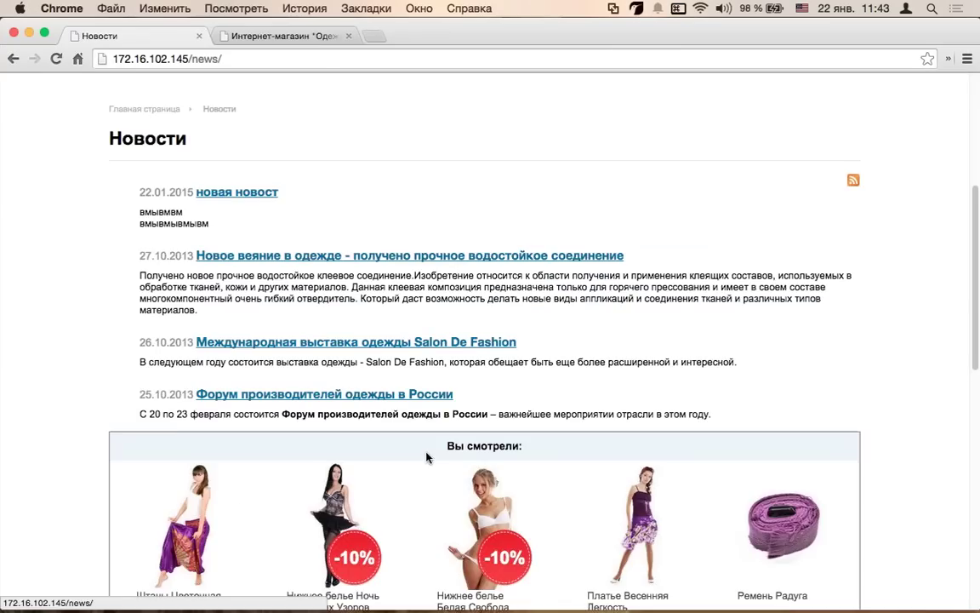
mouse_move(246, 260)
click(204, 218)
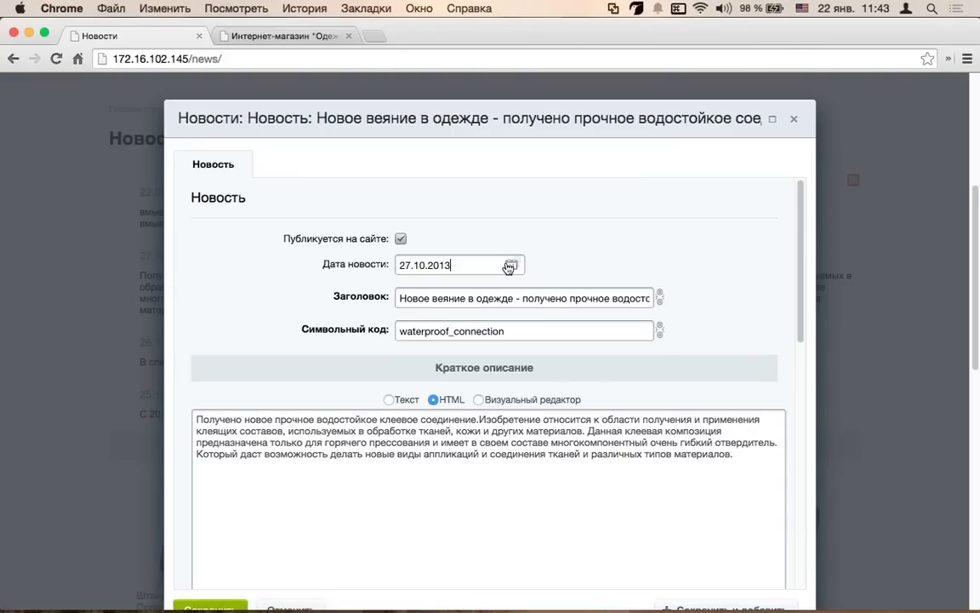
click(511, 265)
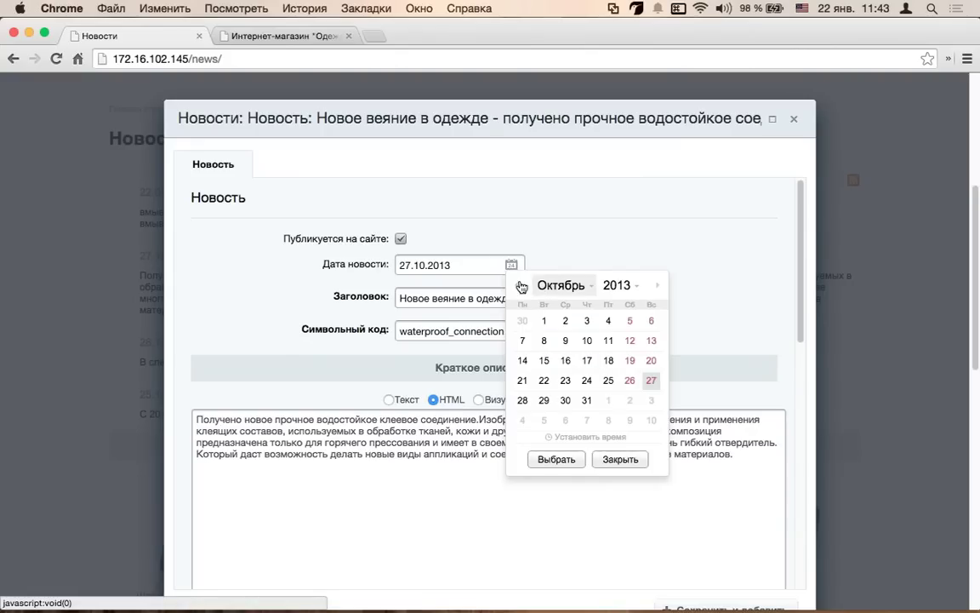
click(620, 459)
scroll(373, 291, down, 1)
scroll(374, 291, down, 5)
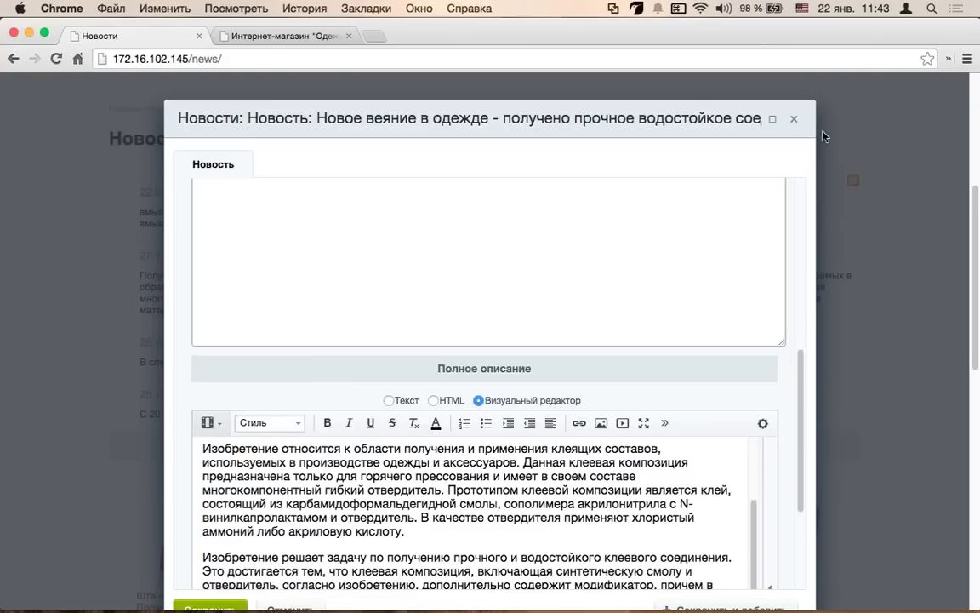
click(797, 121)
scroll(376, 332, up, 1)
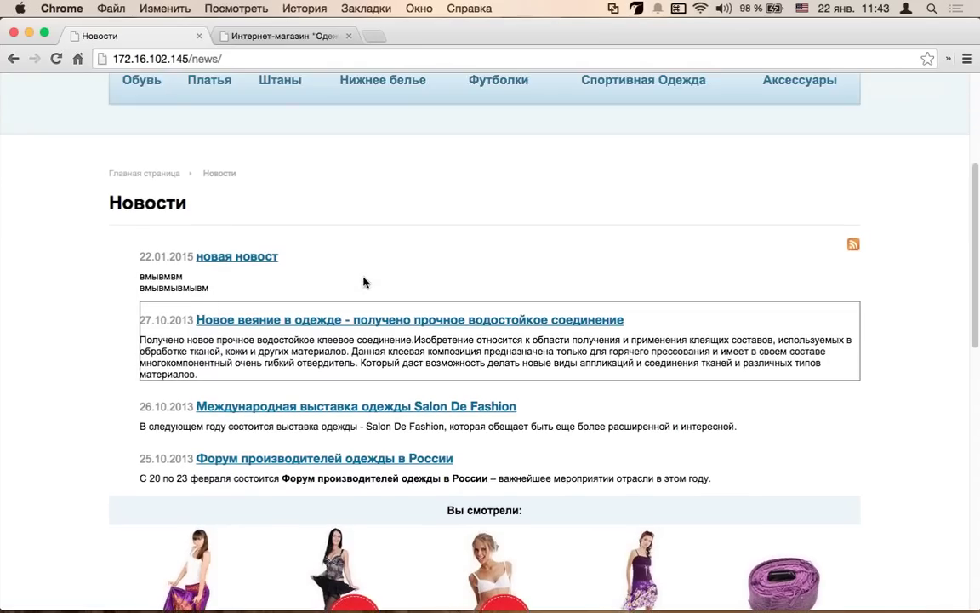
- Set the news list component to show 2 news items per page
mouse_move(363, 281)
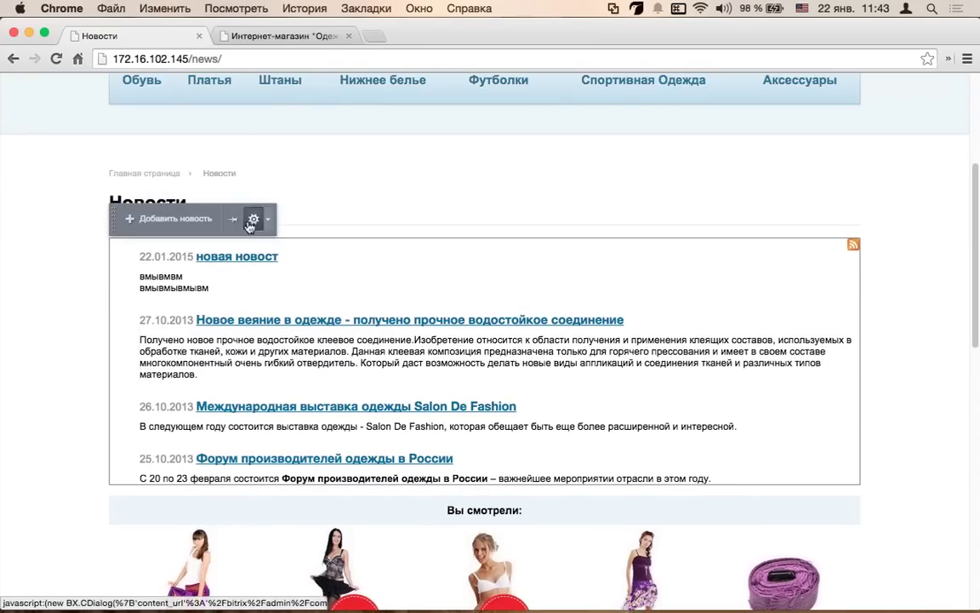
click(253, 220)
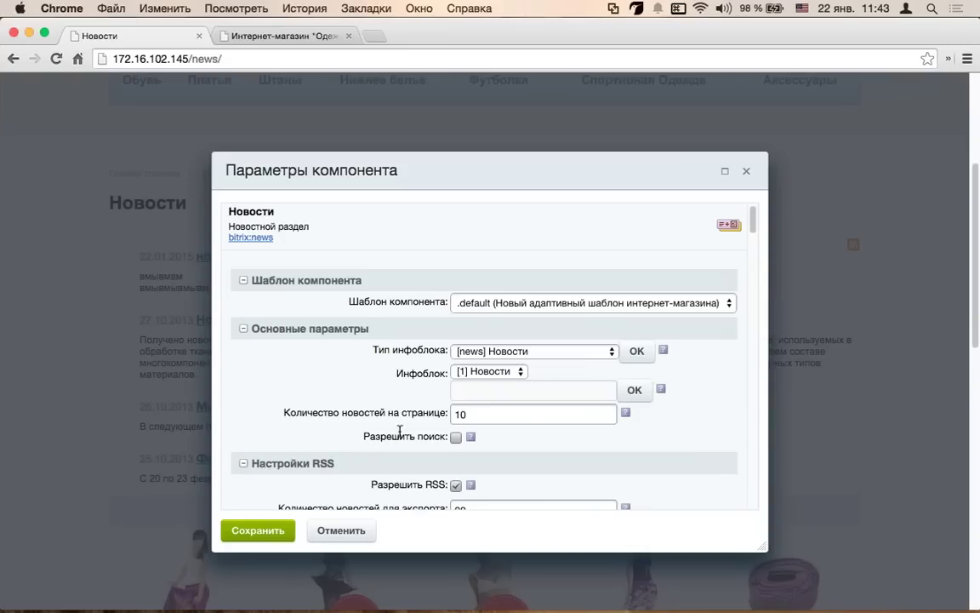
double_click(475, 417)
text(2)
click(259, 531)
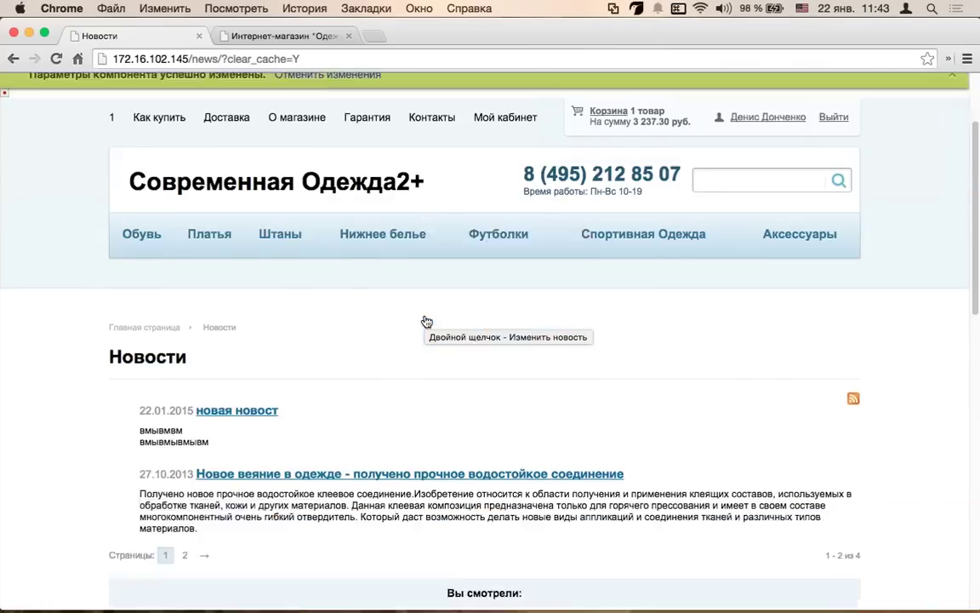
- Set the news list's first sort field to Название and save
scroll(425, 321, down, 3)
scroll(424, 322, up, 3)
mouse_move(187, 246)
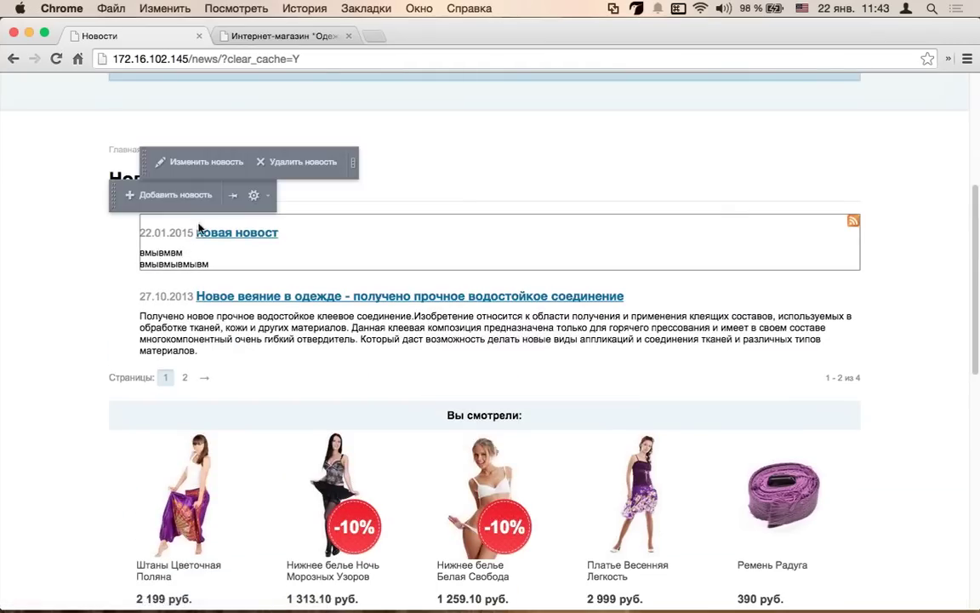
click(249, 195)
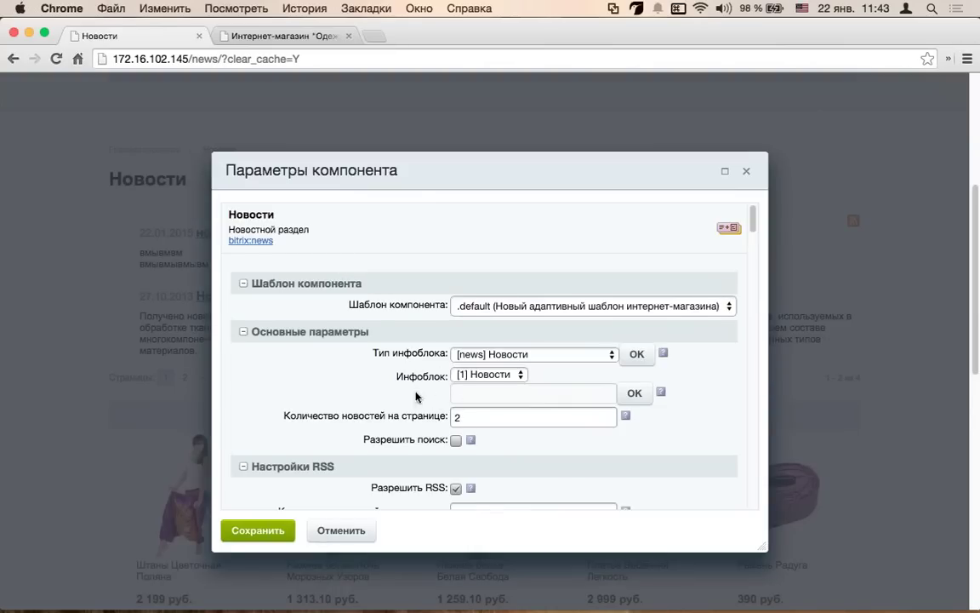
scroll(417, 396, down, 6)
scroll(417, 396, down, 3)
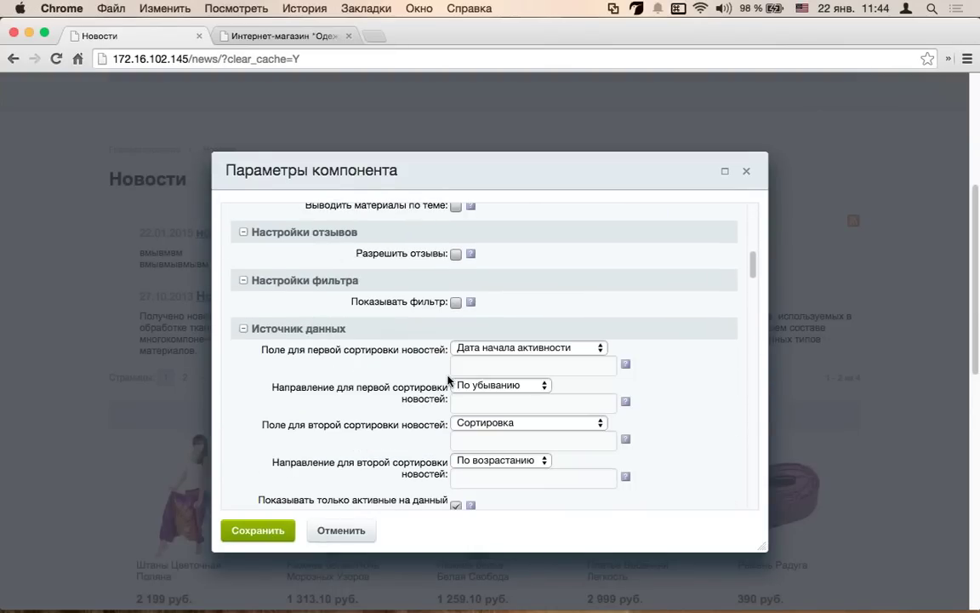
click(527, 348)
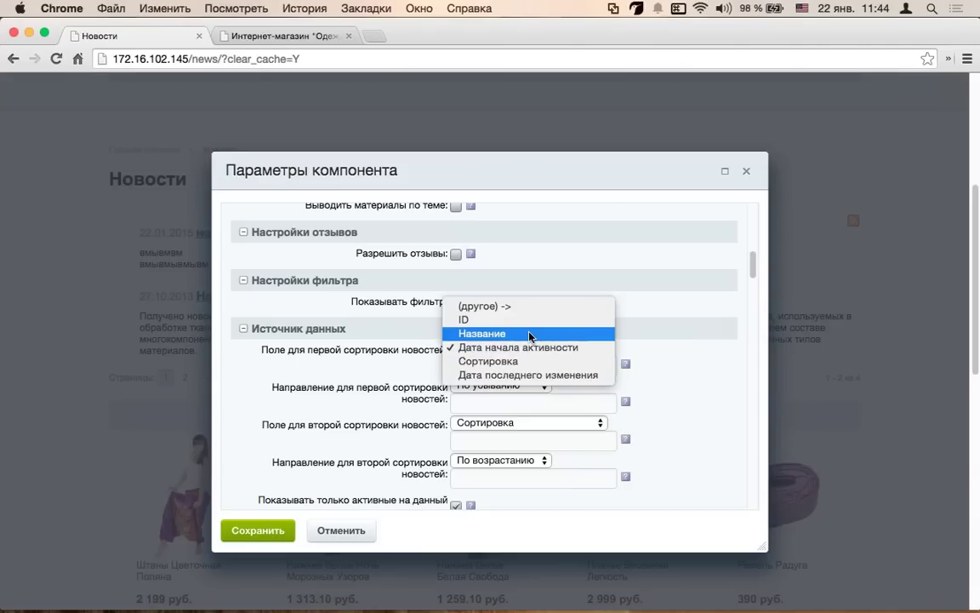
click(529, 334)
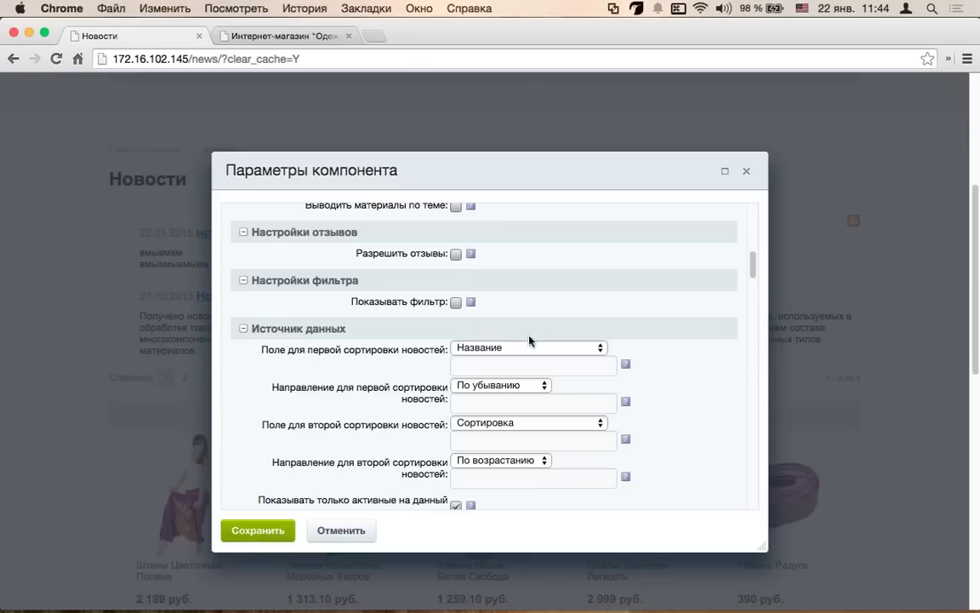
click(259, 535)
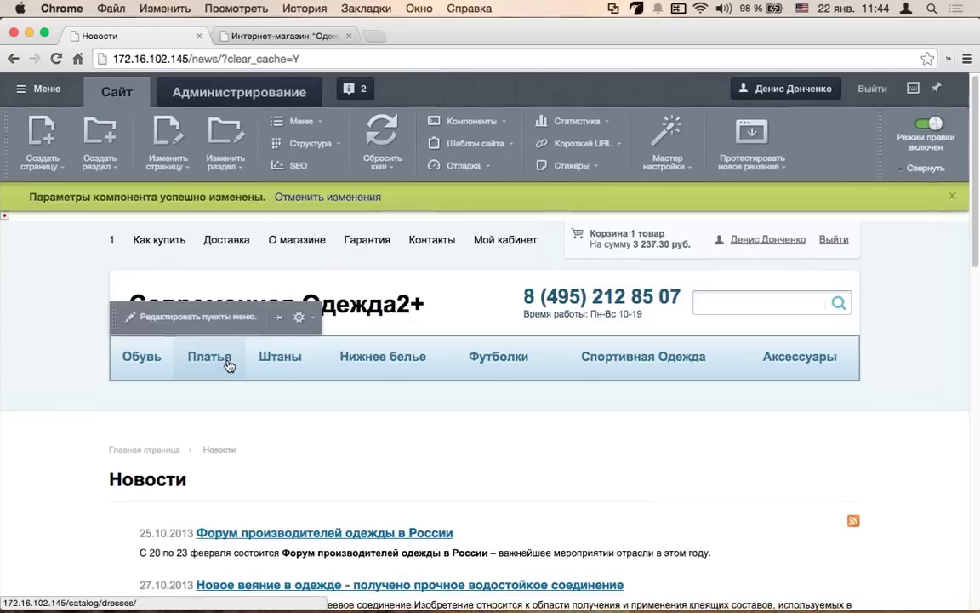
scroll(228, 364, down, 3)
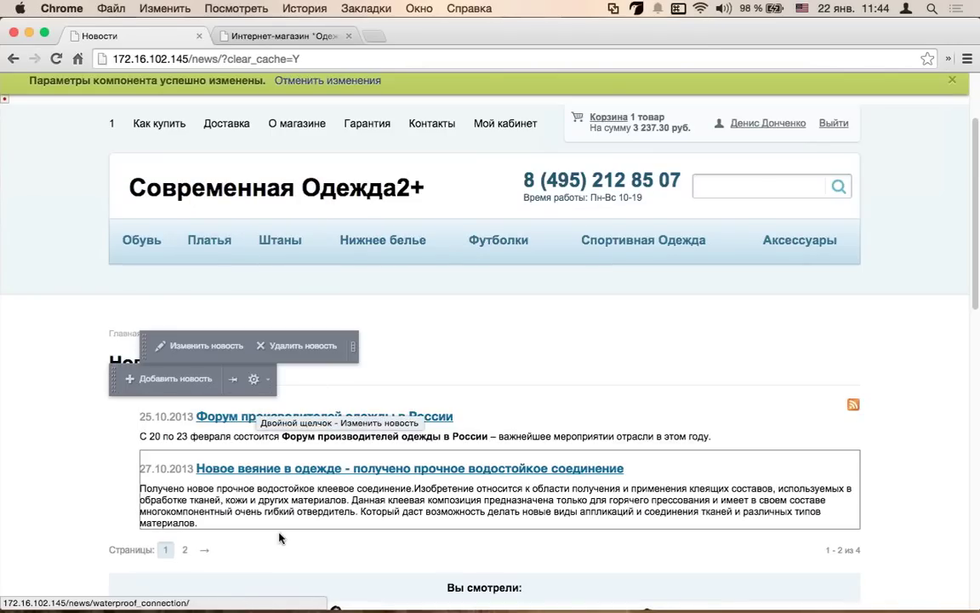
click(184, 550)
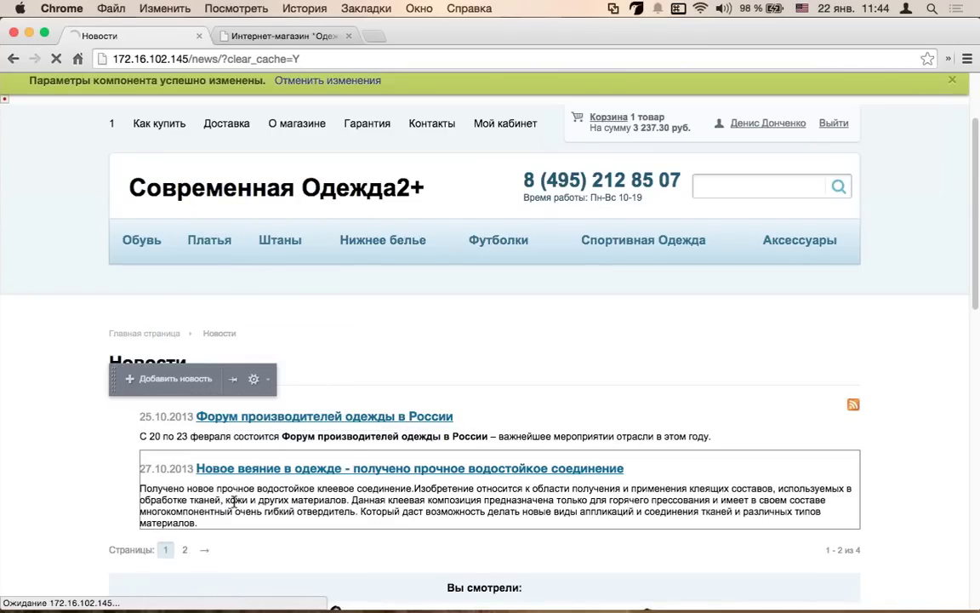
scroll(225, 500, down, 7)
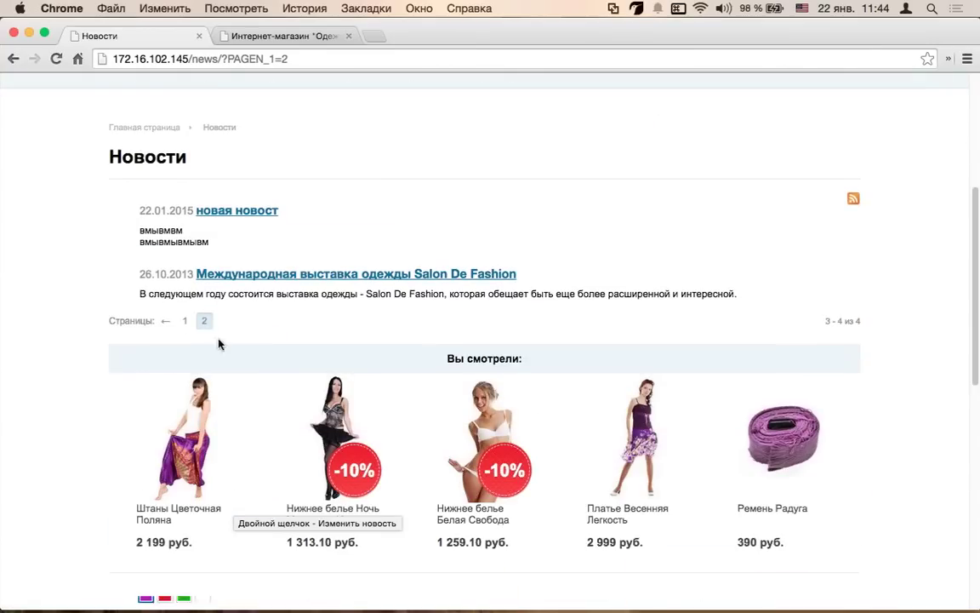
scroll(223, 339, up, 6)
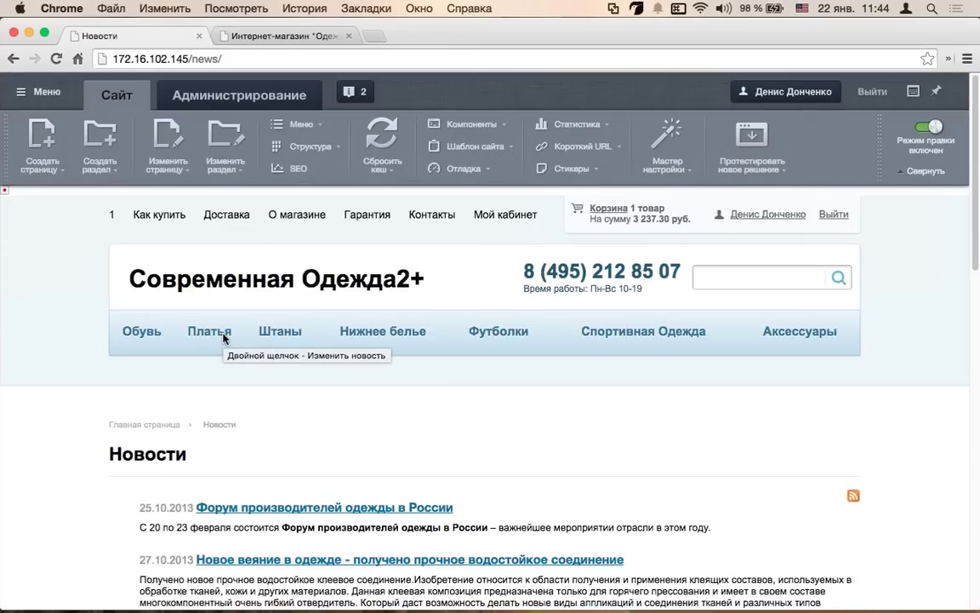
scroll(223, 338, down, 3)
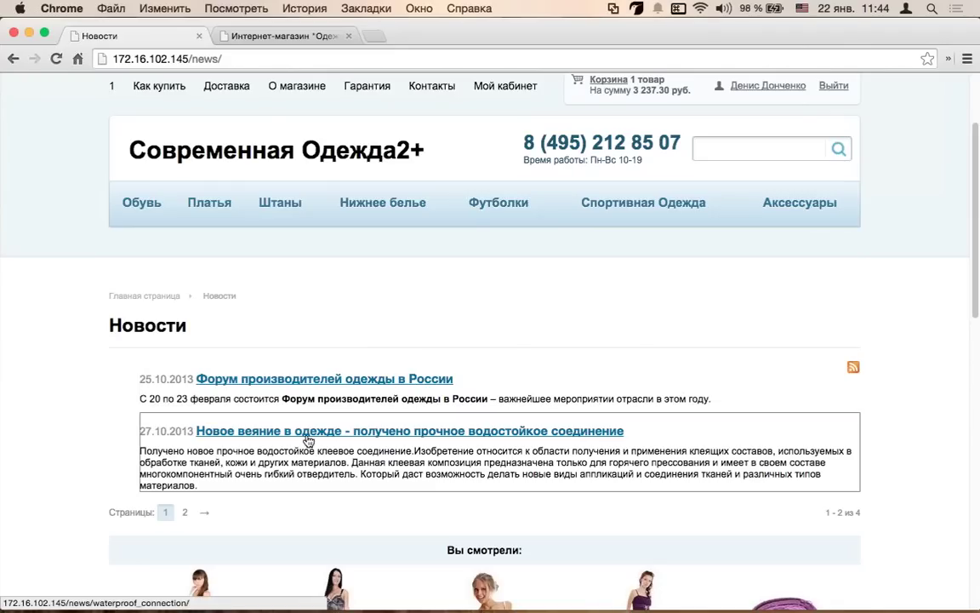
mouse_move(308, 441)
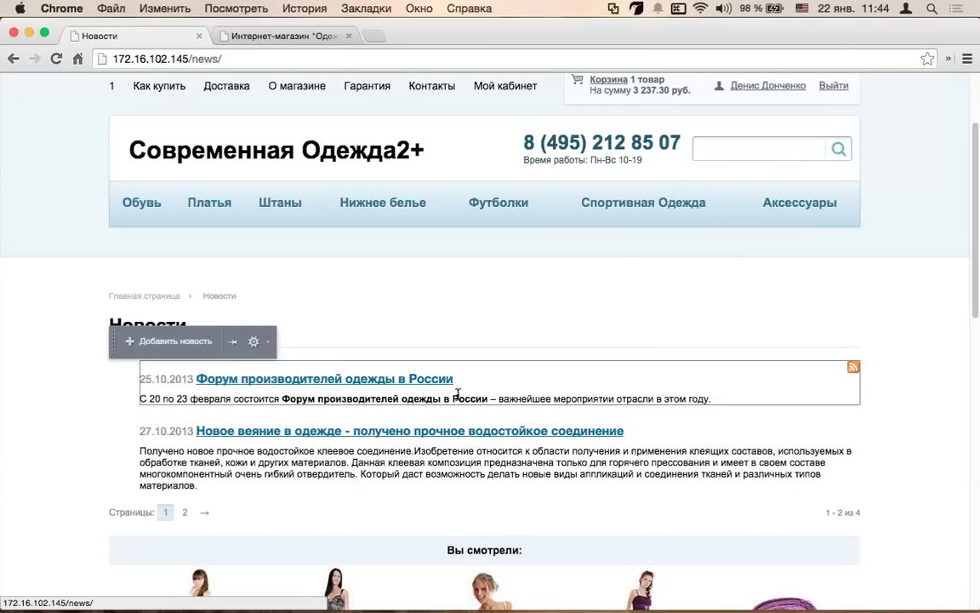
- Search the store for «ноч» to bring up matching product suggestions
scroll(519, 366, up, 3)
click(724, 279)
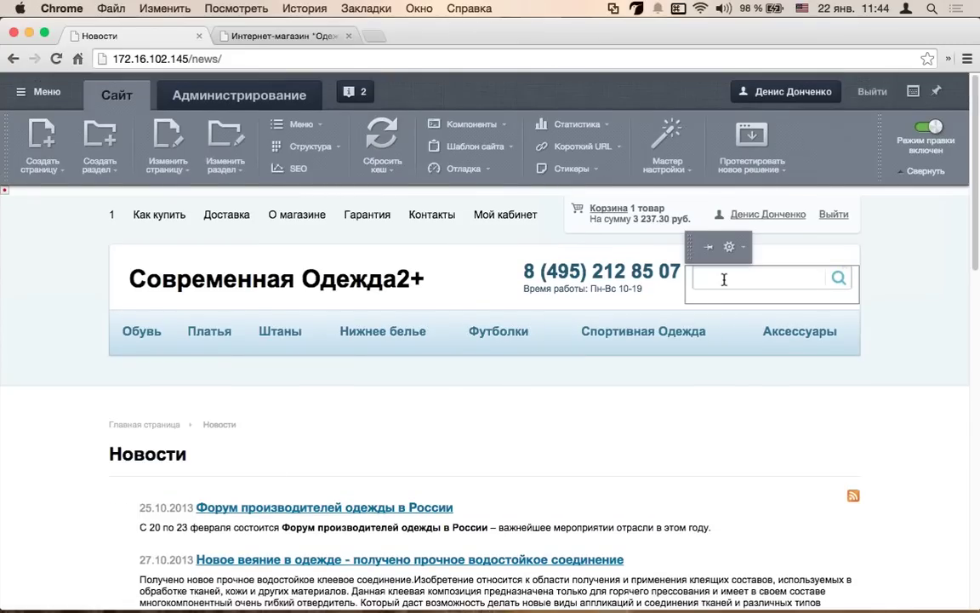
text(y)
key(BackSpace)
key(super+space)
text(ноч)
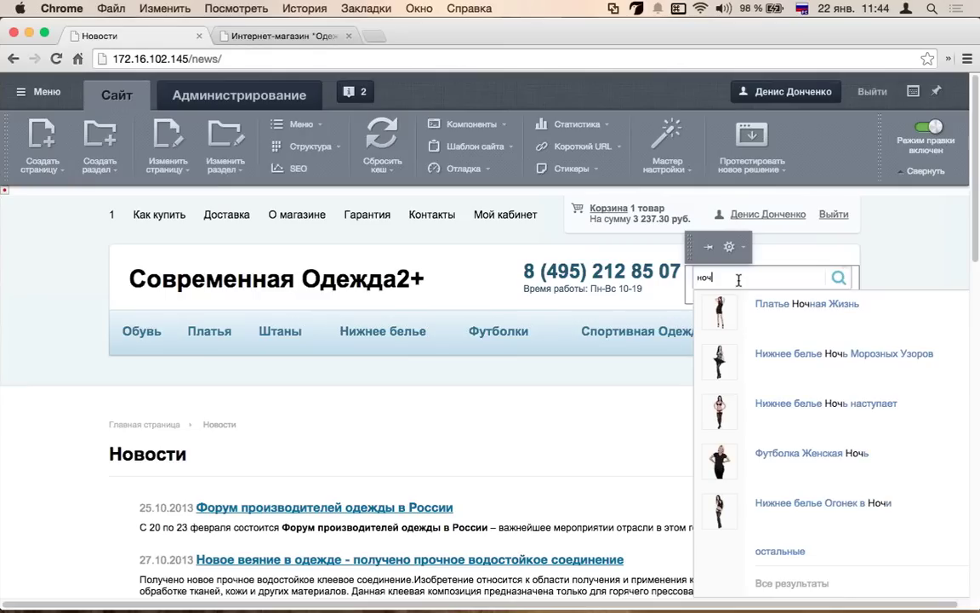
text(ь)
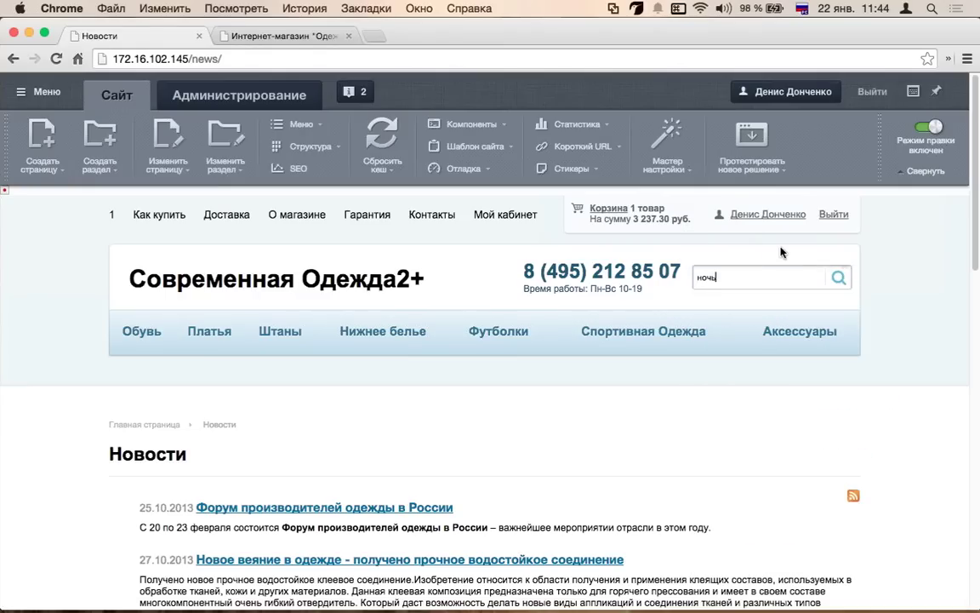
key(BackSpace)
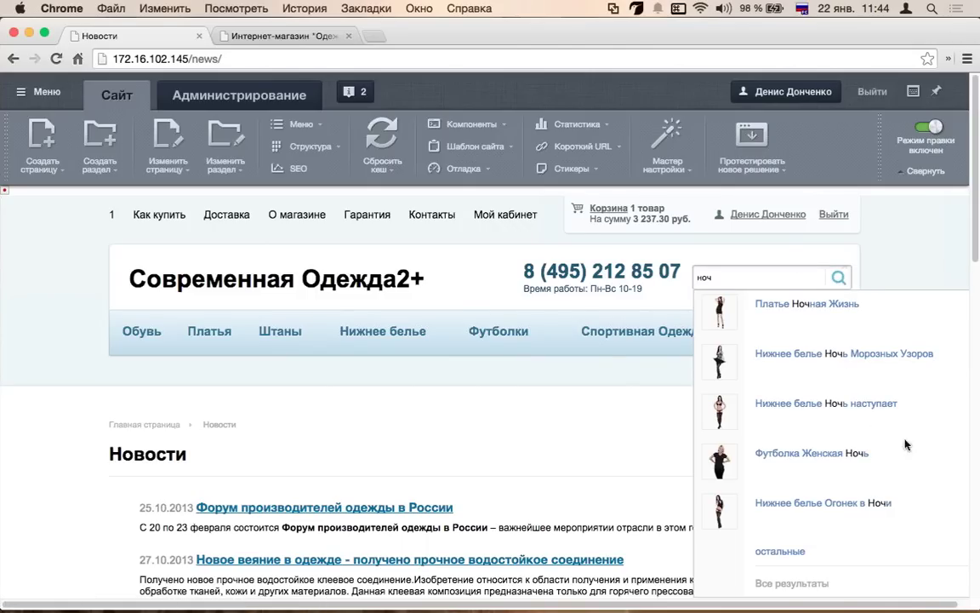
- In the search component's settings, keep the results sorted by date
click(729, 256)
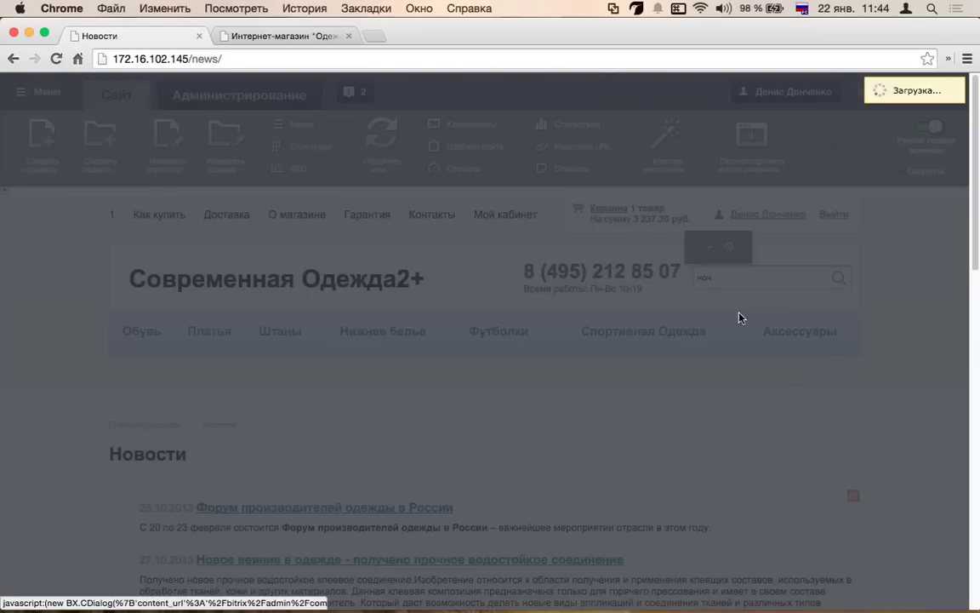
scroll(352, 362, down, 1)
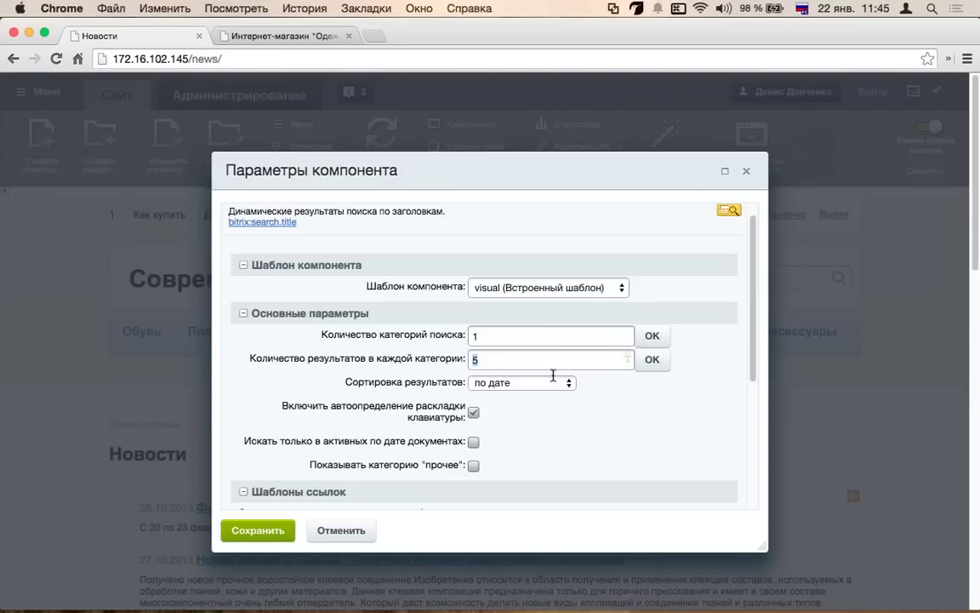
scroll(531, 358, down, 3)
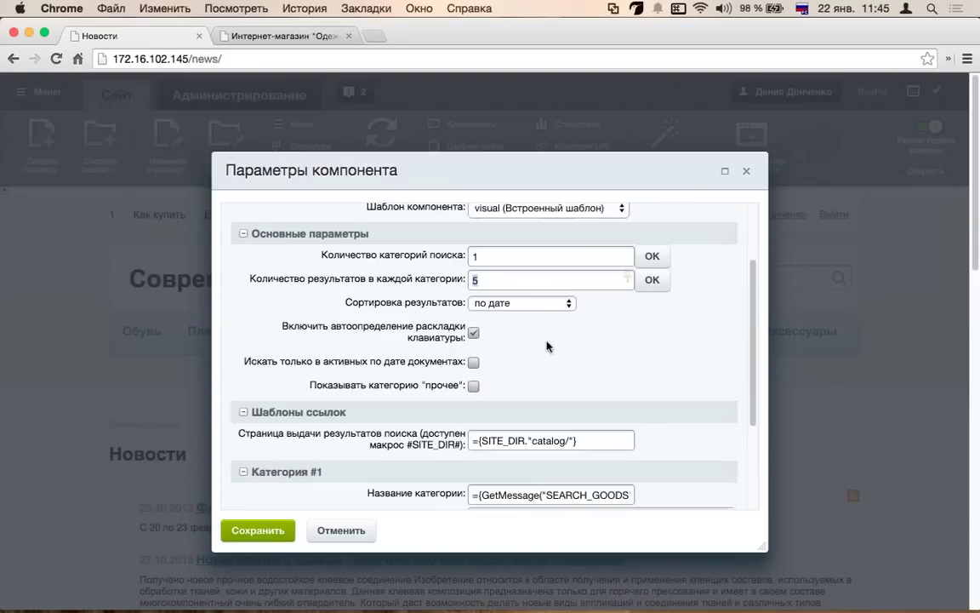
click(519, 304)
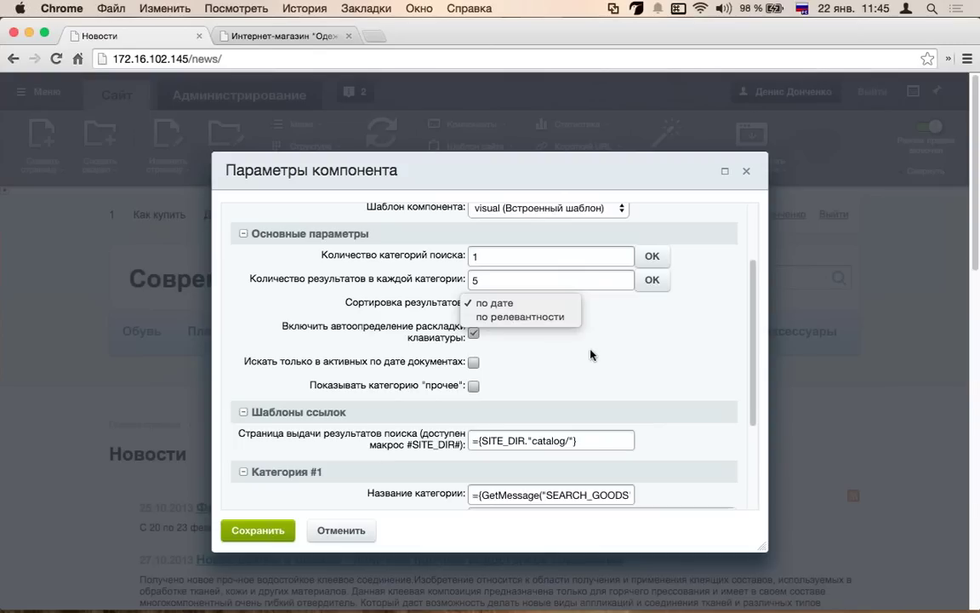
click(510, 303)
scroll(425, 320, down, 3)
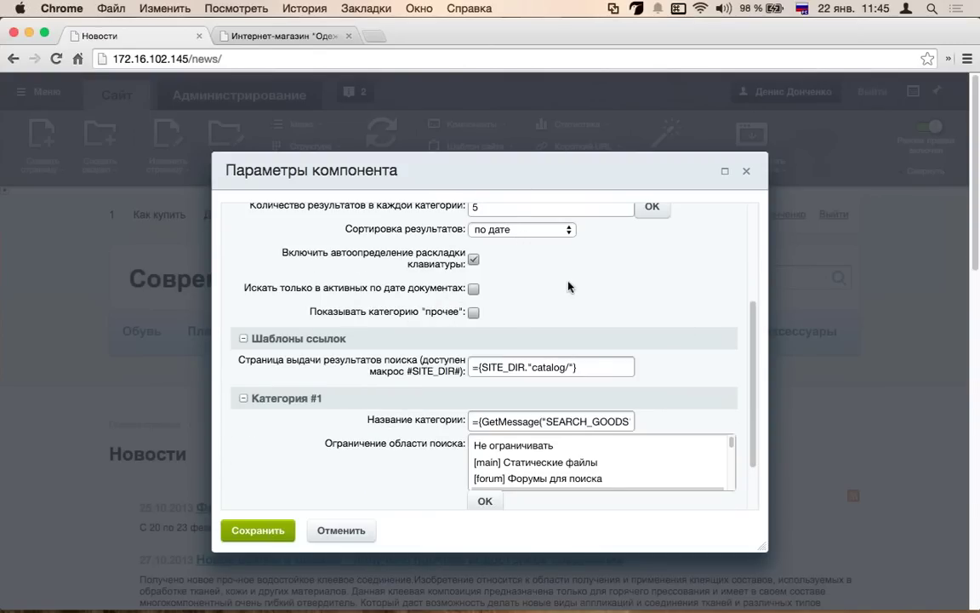
scroll(616, 329, down, 5)
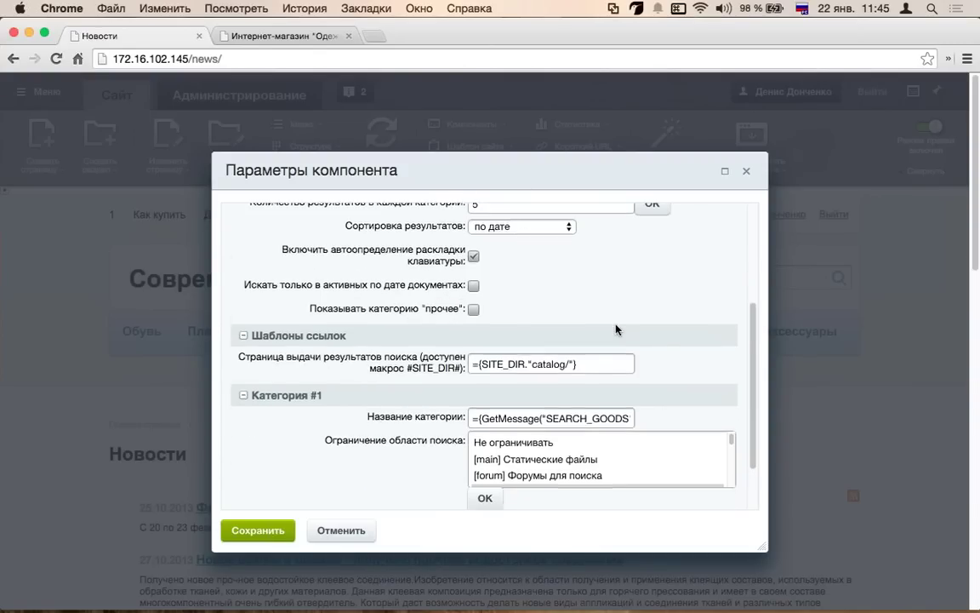
scroll(553, 368, down, 1)
scroll(553, 368, down, 3)
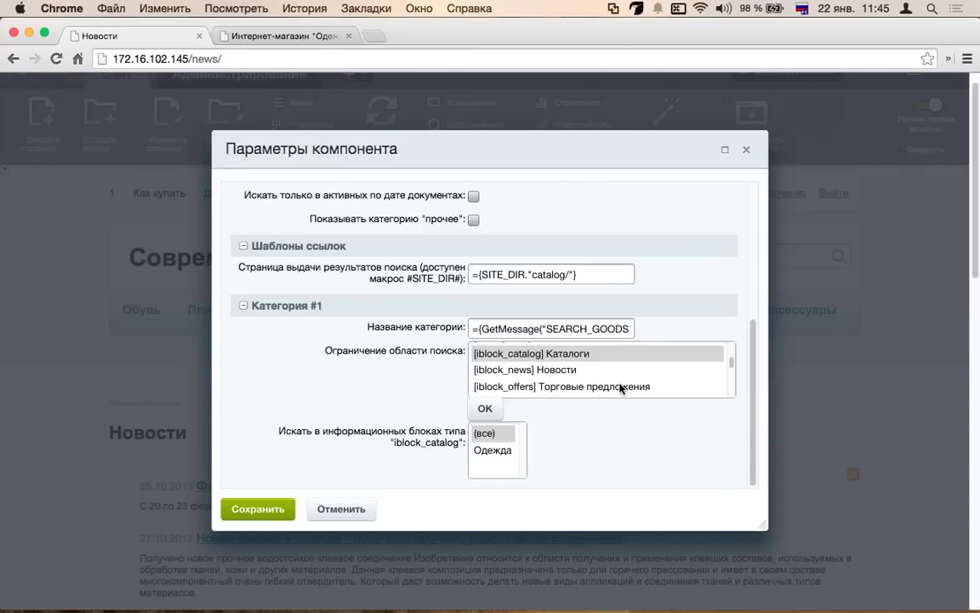
- Check the Шаблон компонента choices, then cancel the settings without saving
scroll(481, 349, down, 3)
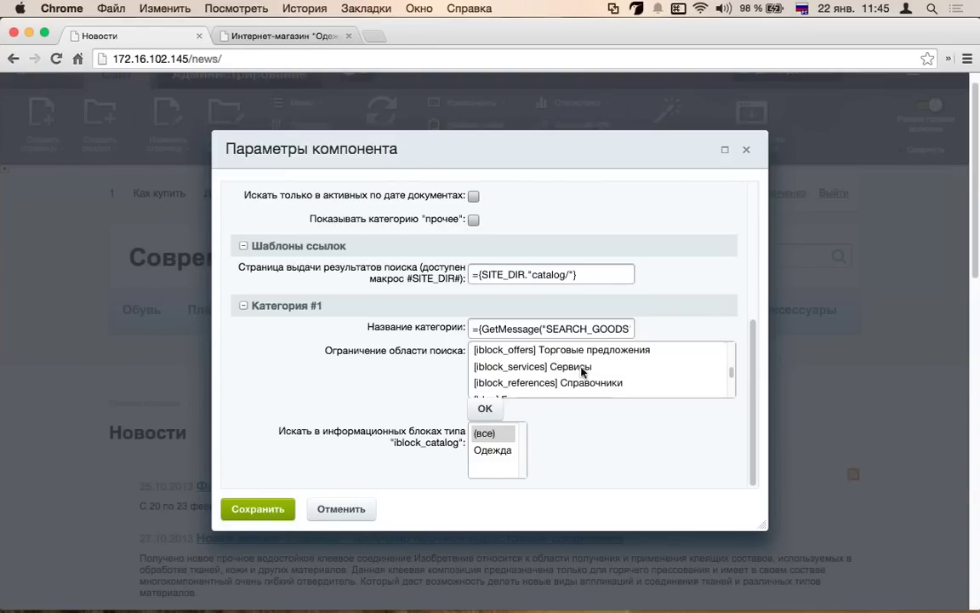
scroll(449, 362, down, 2)
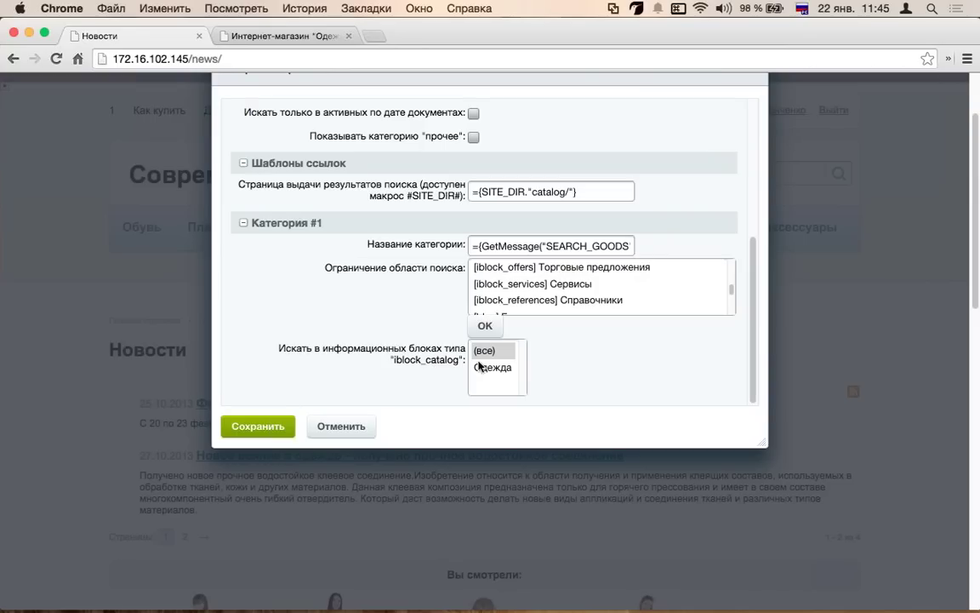
scroll(396, 294, up, 1)
scroll(394, 294, up, 2)
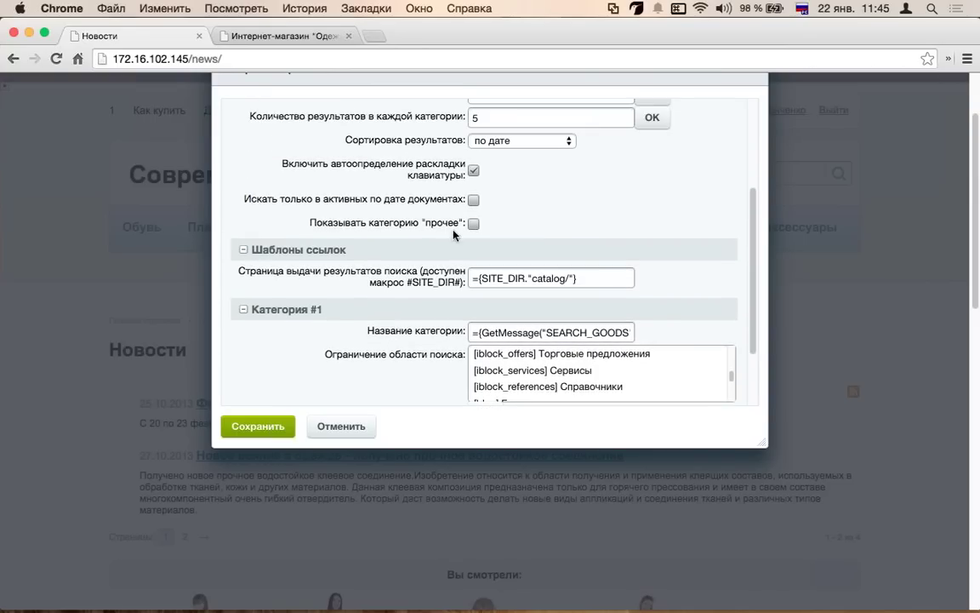
scroll(424, 222, up, 1)
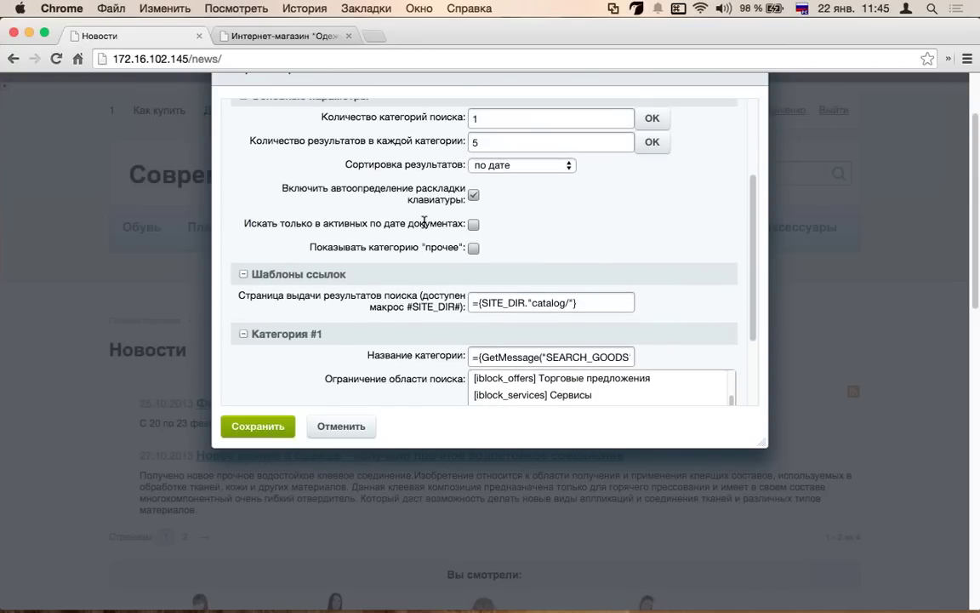
scroll(424, 222, up, 3)
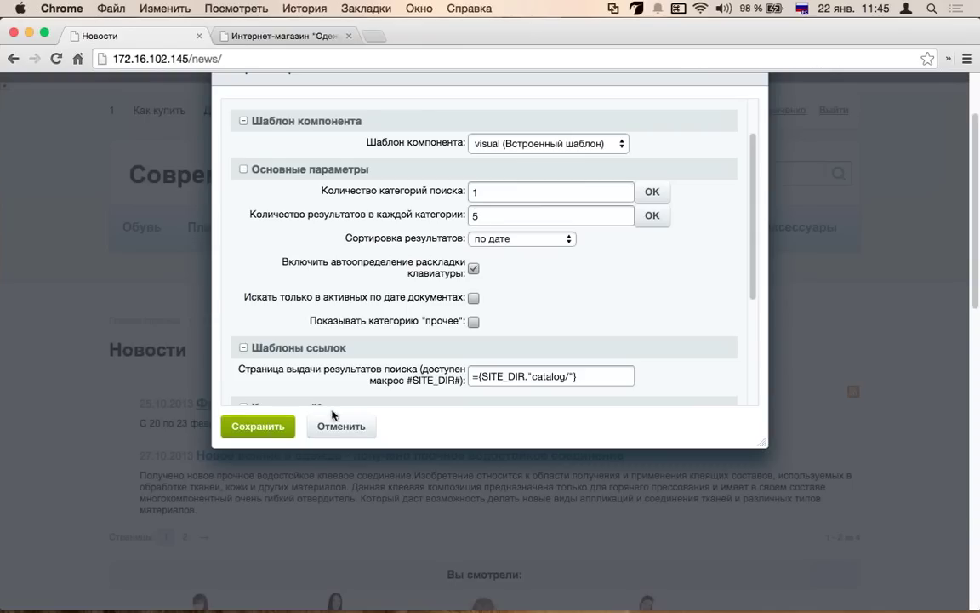
click(609, 144)
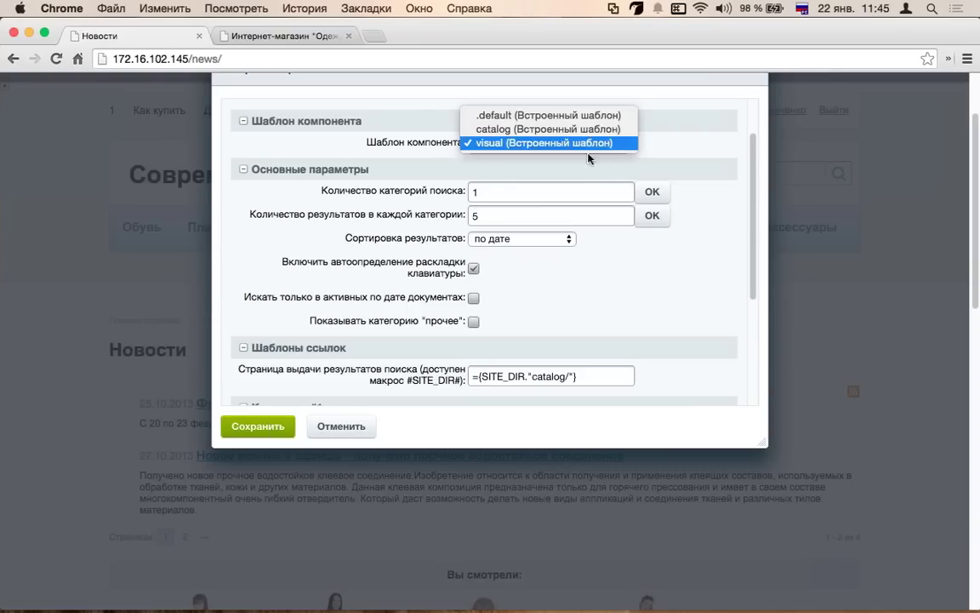
click(388, 374)
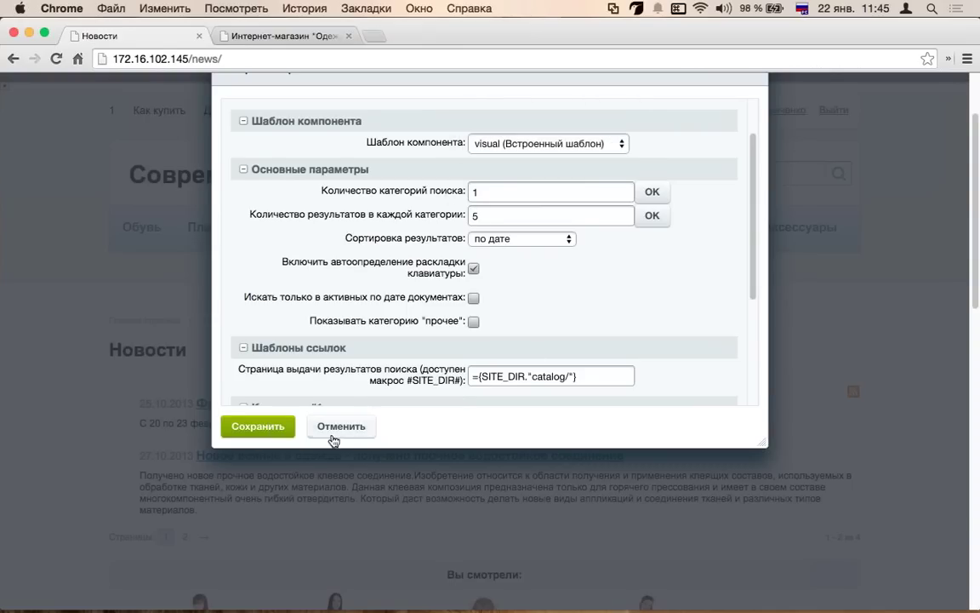
click(332, 433)
click(737, 173)
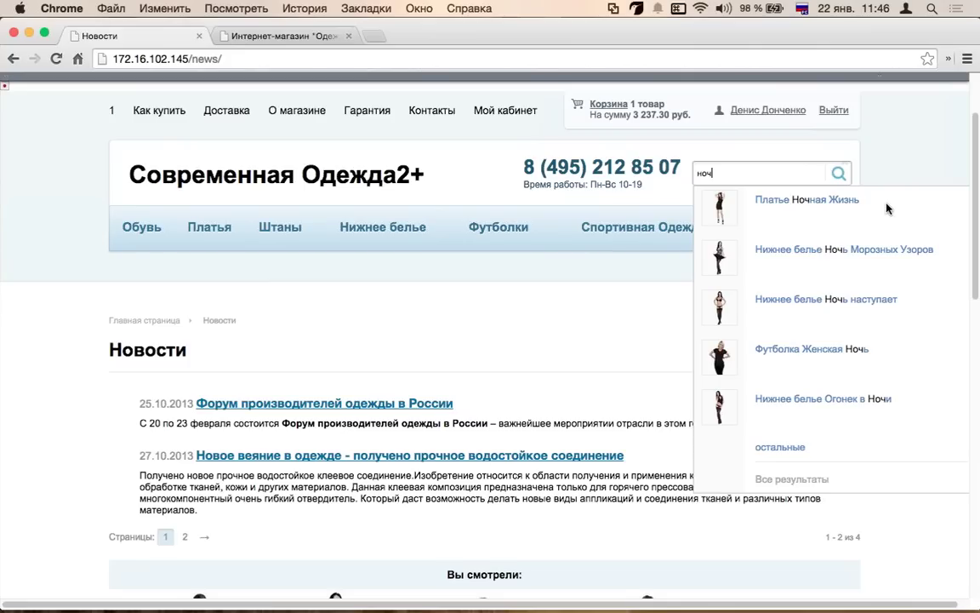
- Return to the store home page via the Современная Одежда2+ logo
click(334, 181)
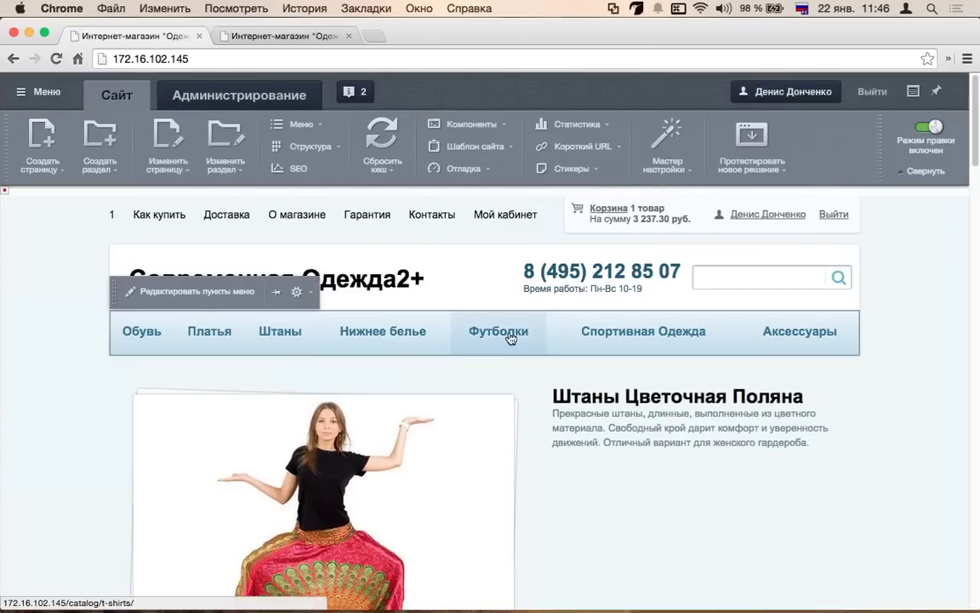
- Open the Футболки catalog and start editing Футболка Женский Соблазн
click(517, 329)
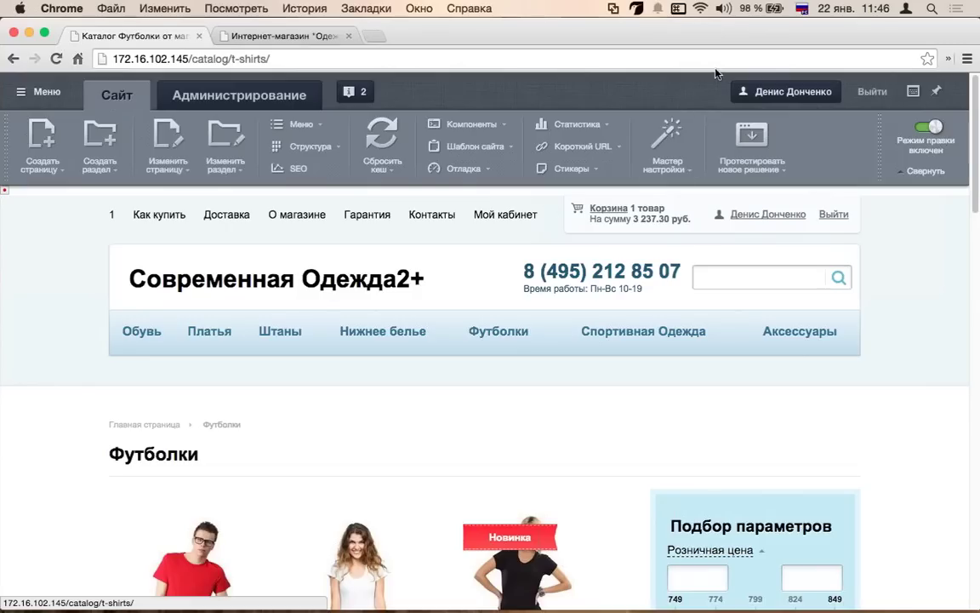
scroll(313, 335, down, 5)
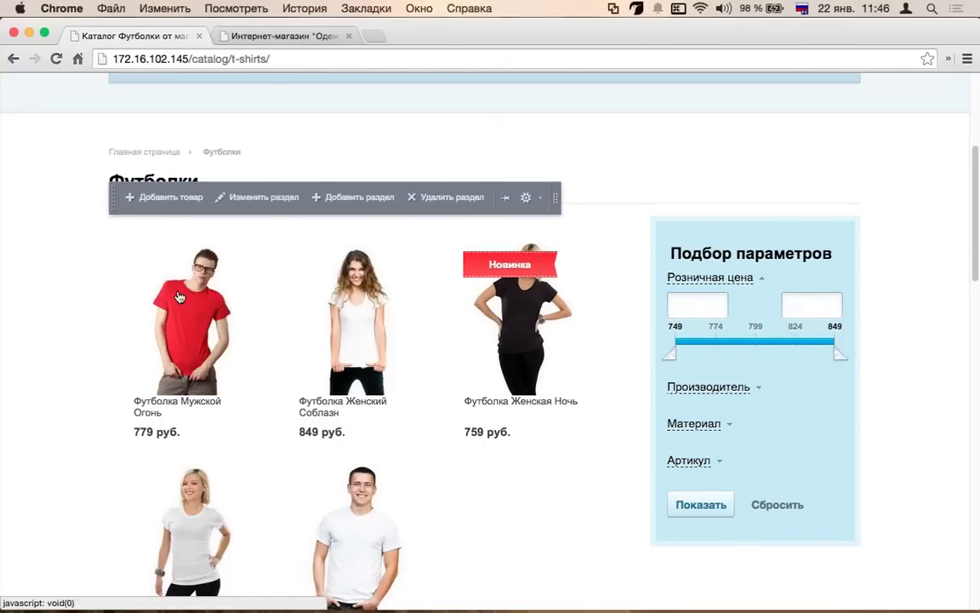
mouse_move(281, 265)
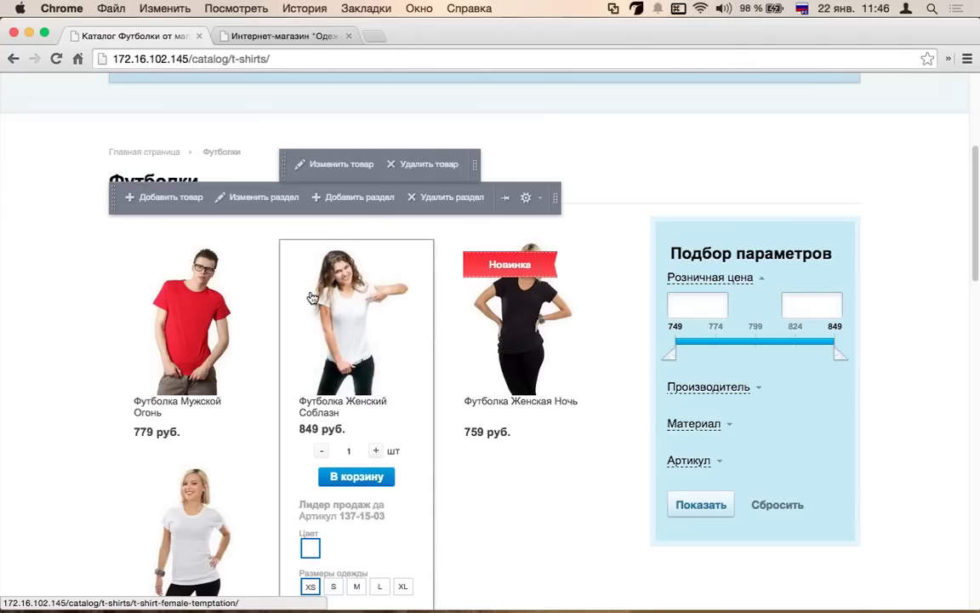
click(346, 165)
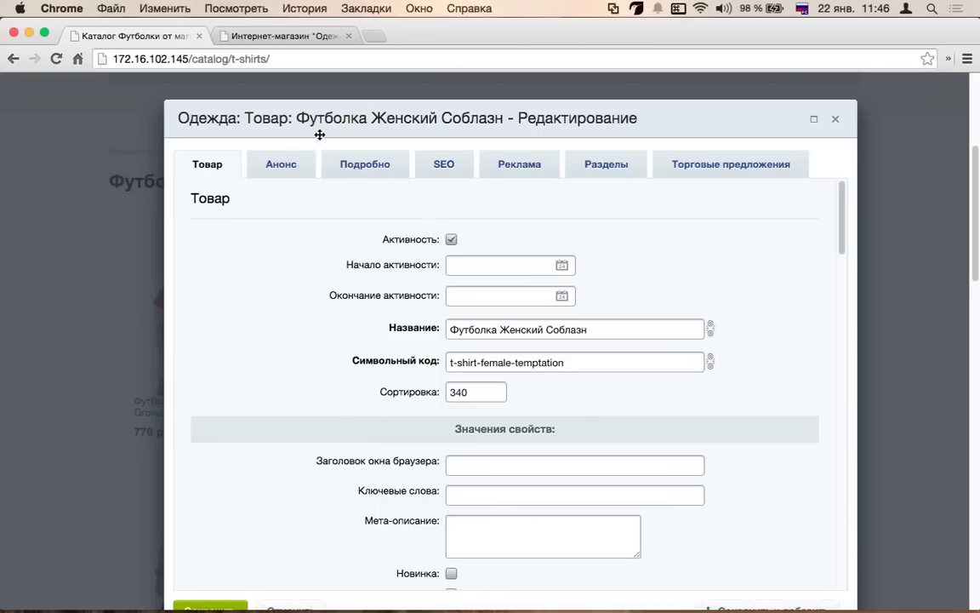
- Look over the product's Анонс, Подробно and Реклама tabs, then the main fields
click(276, 163)
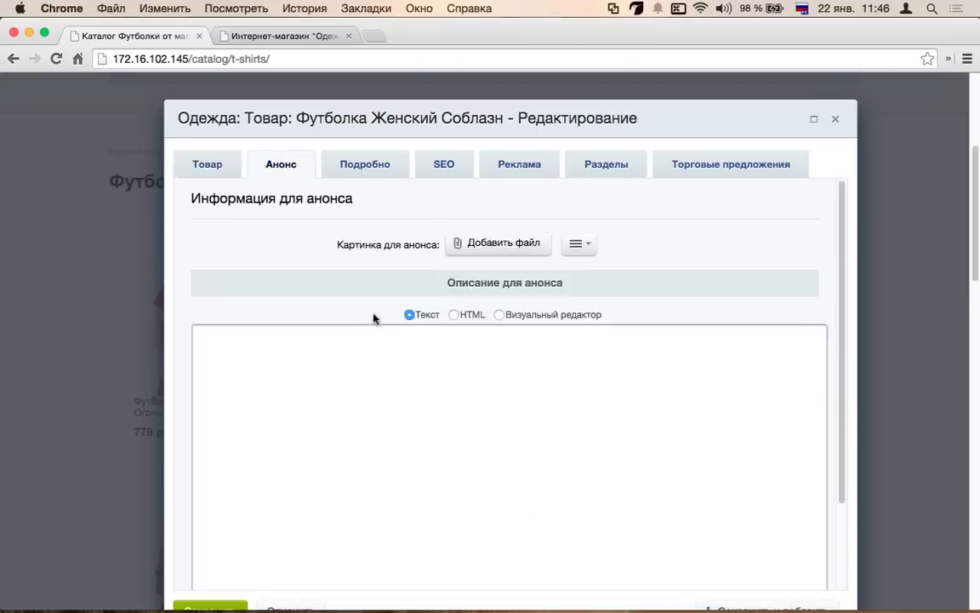
scroll(375, 316, down, 4)
scroll(375, 316, down, 4)
scroll(241, 334, up, 10)
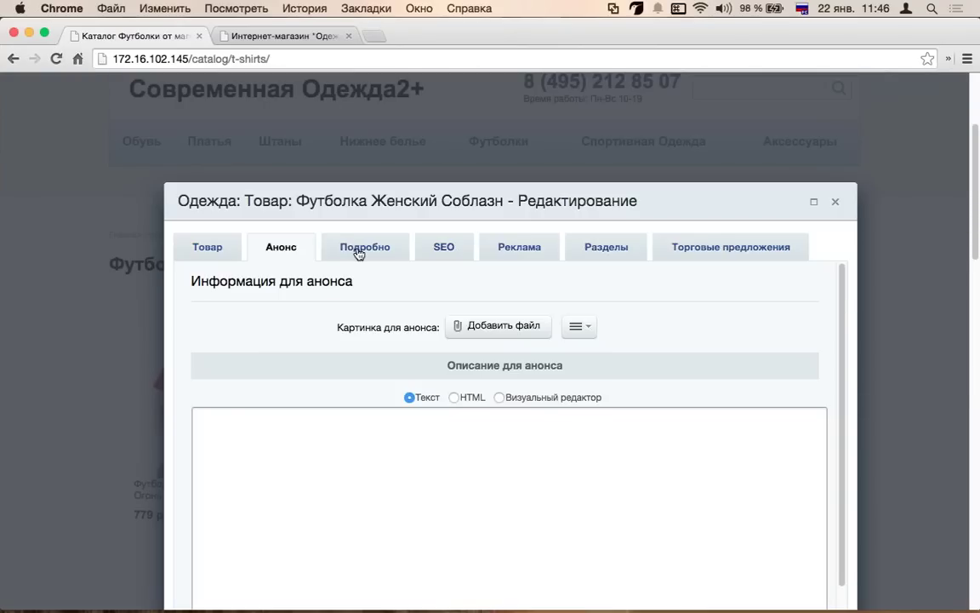
click(358, 248)
scroll(453, 255, down, 3)
click(519, 217)
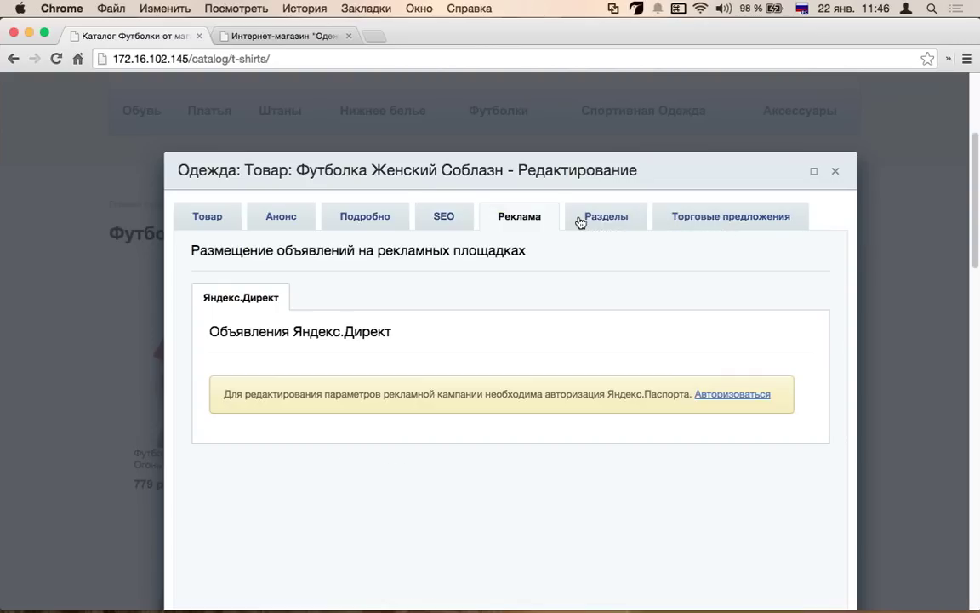
click(211, 212)
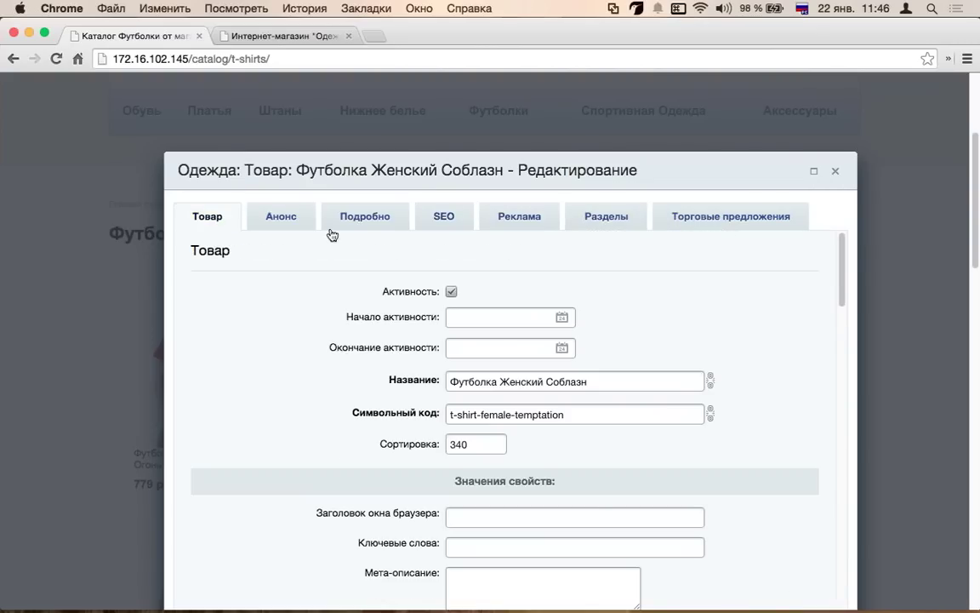
scroll(369, 252, down, 10)
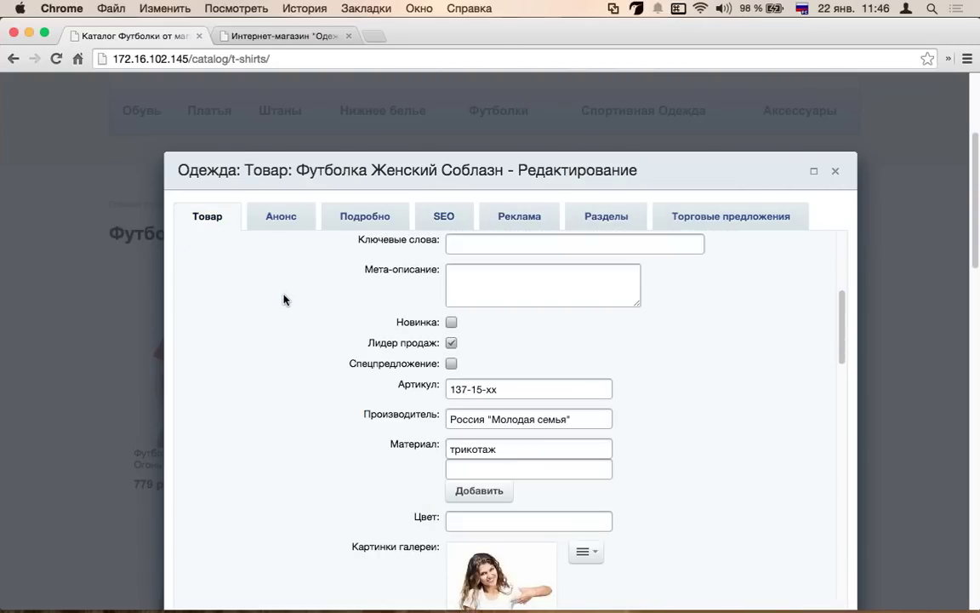
scroll(284, 300, down, 8)
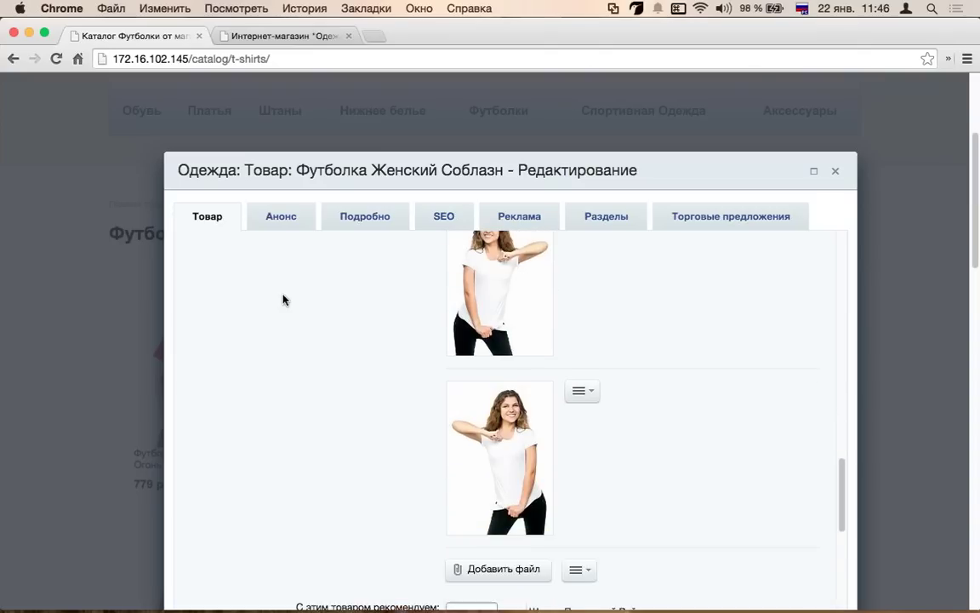
scroll(283, 299, down, 3)
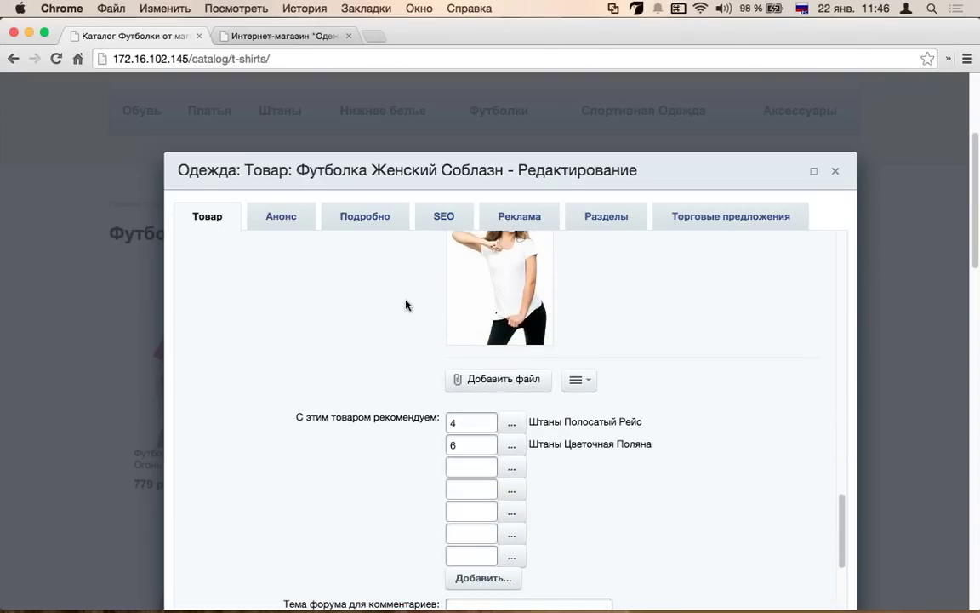
- Cycle through all product tabs, Анонс to Торговые предложения, back to the main fields
click(256, 213)
click(353, 215)
click(445, 216)
click(514, 217)
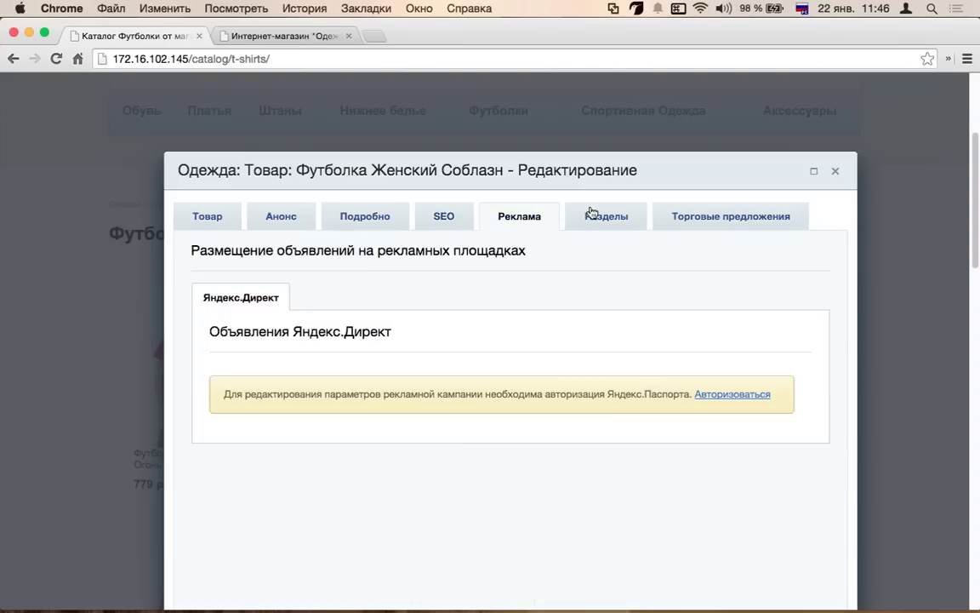
click(605, 217)
click(687, 216)
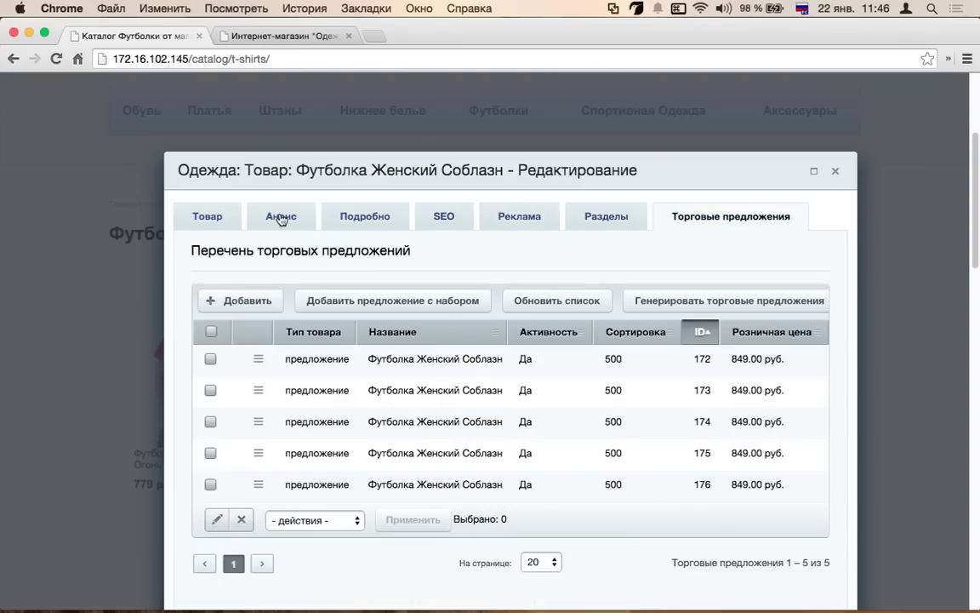
click(281, 215)
scroll(372, 339, down, 5)
scroll(333, 291, up, 6)
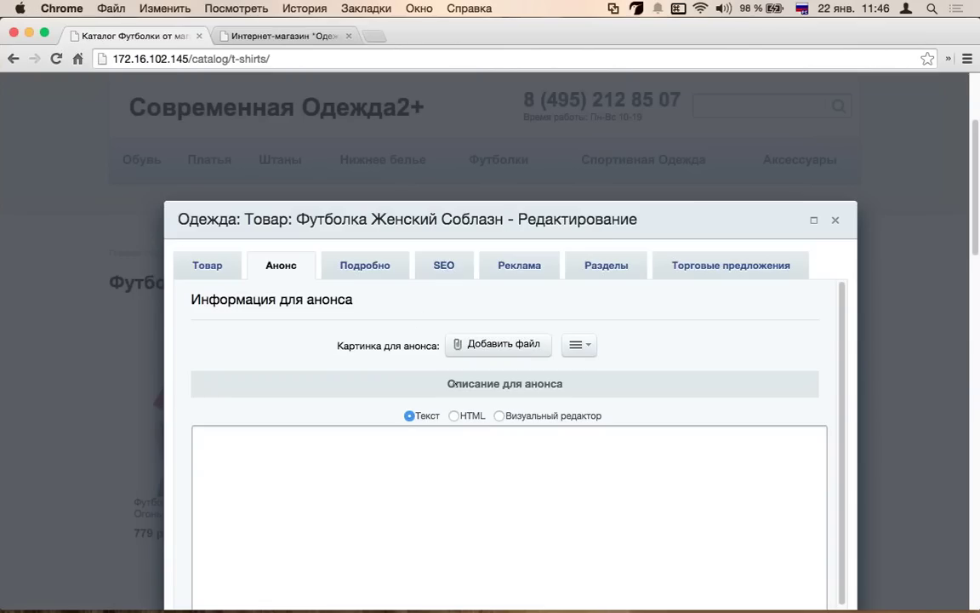
click(206, 265)
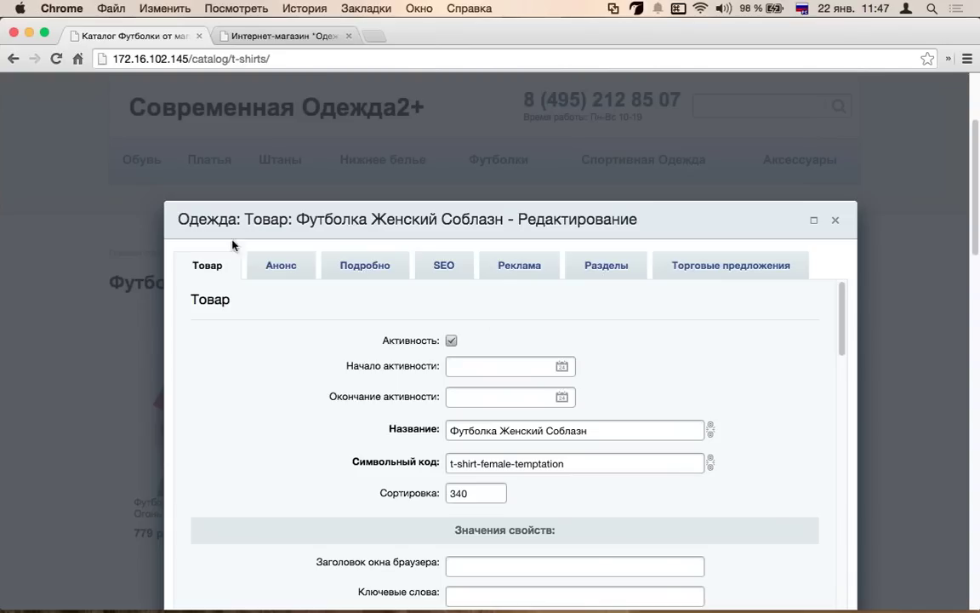
- Review the main product fields and show the list of five trade offers
scroll(433, 460, down, 1)
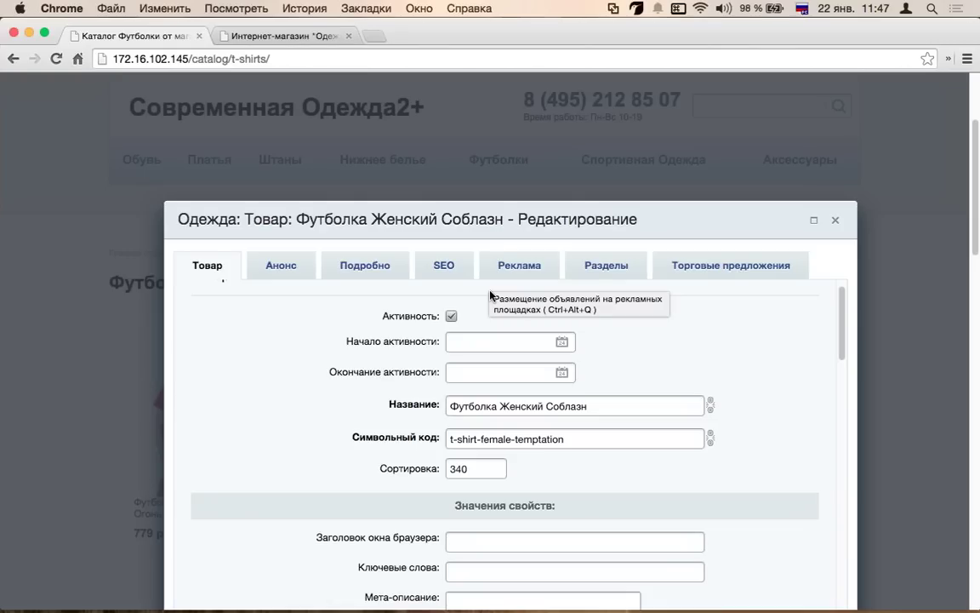
scroll(493, 319, down, 3)
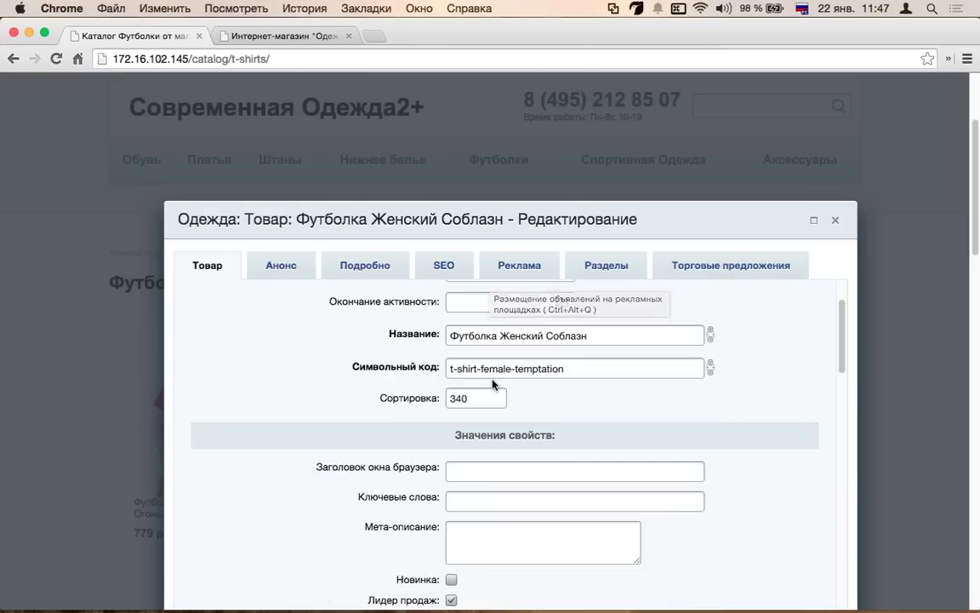
scroll(493, 381, down, 10)
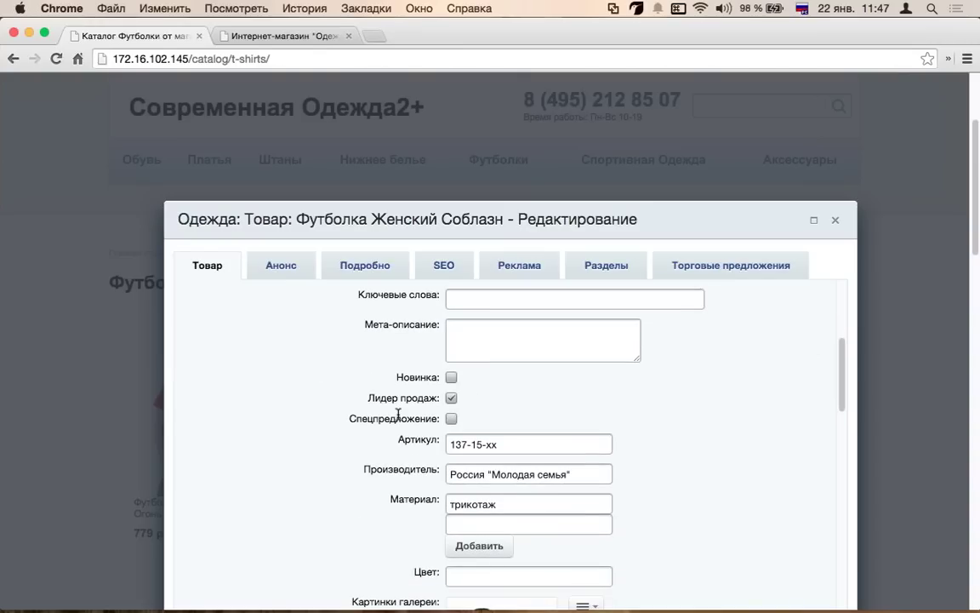
scroll(398, 418, down, 15)
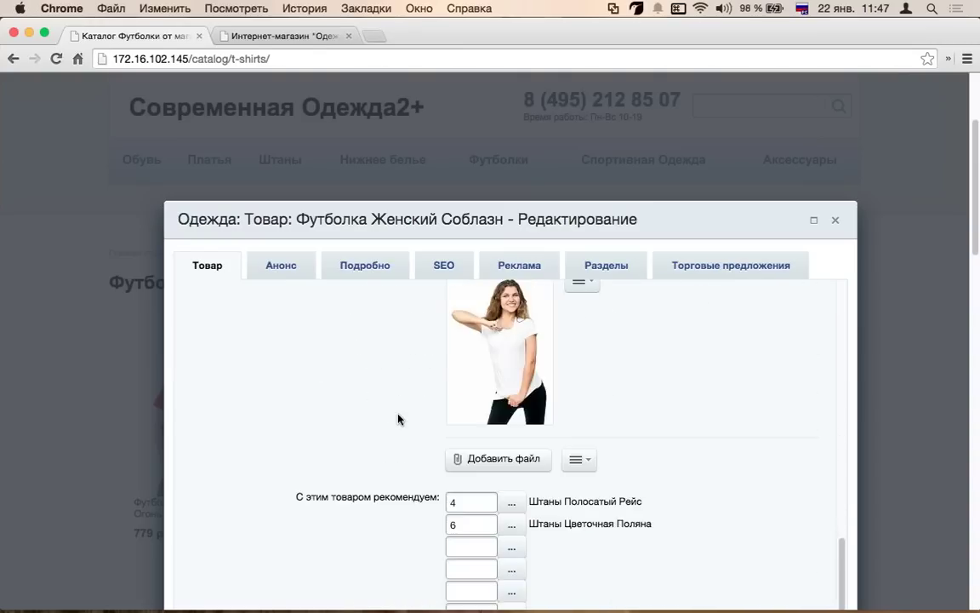
scroll(398, 414, down, 5)
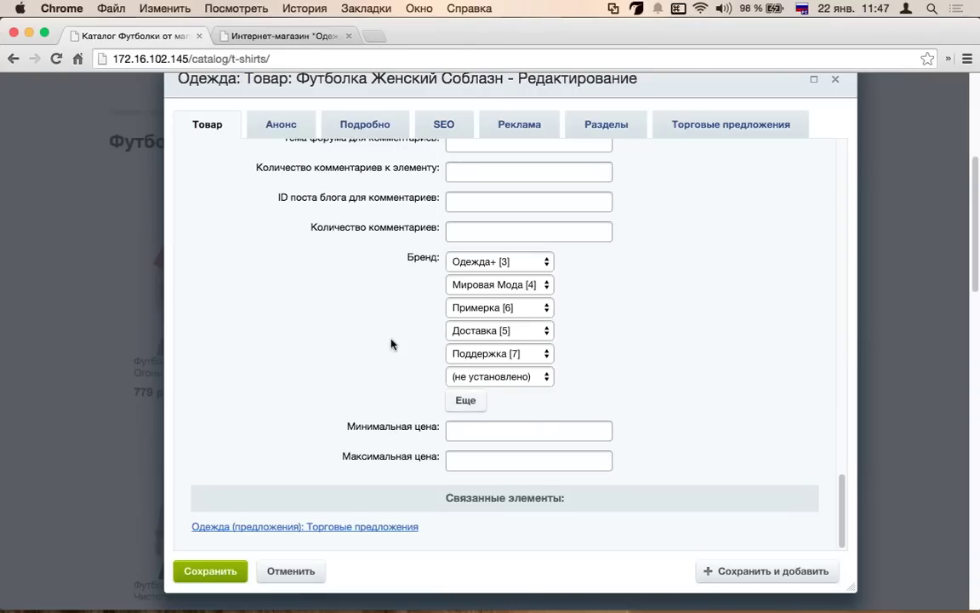
scroll(394, 343, up, 3)
scroll(364, 330, up, 5)
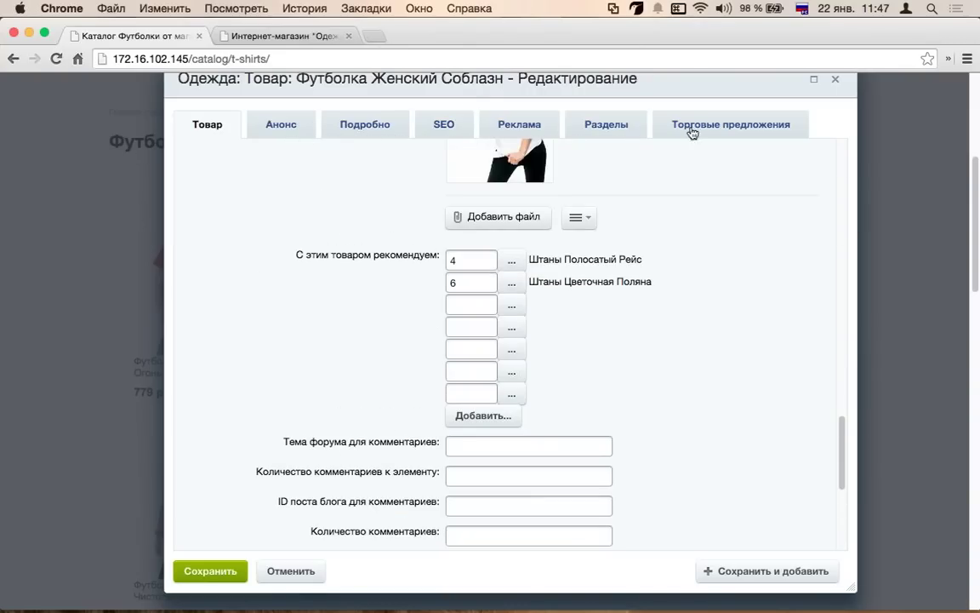
click(691, 127)
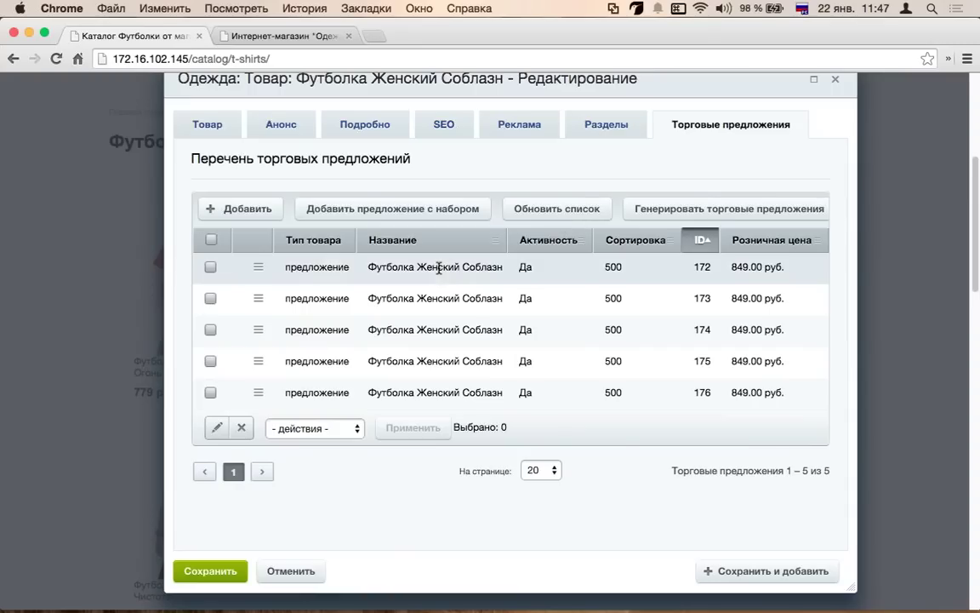
- Set the size L offer's Базовая цена to 1849.00 and save the t-shirt product
click(258, 267)
click(293, 301)
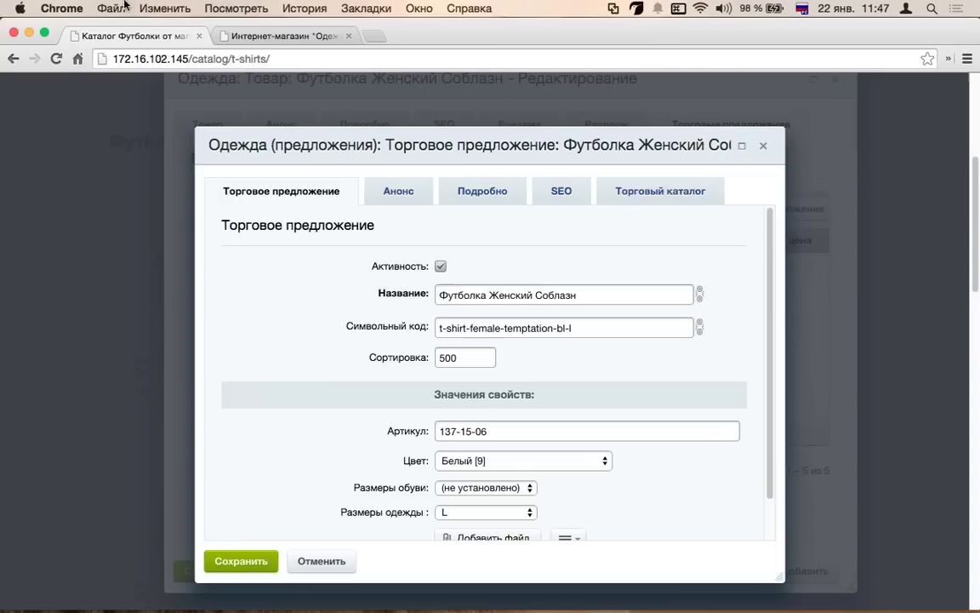
scroll(322, 376, down, 1)
scroll(438, 383, down, 1)
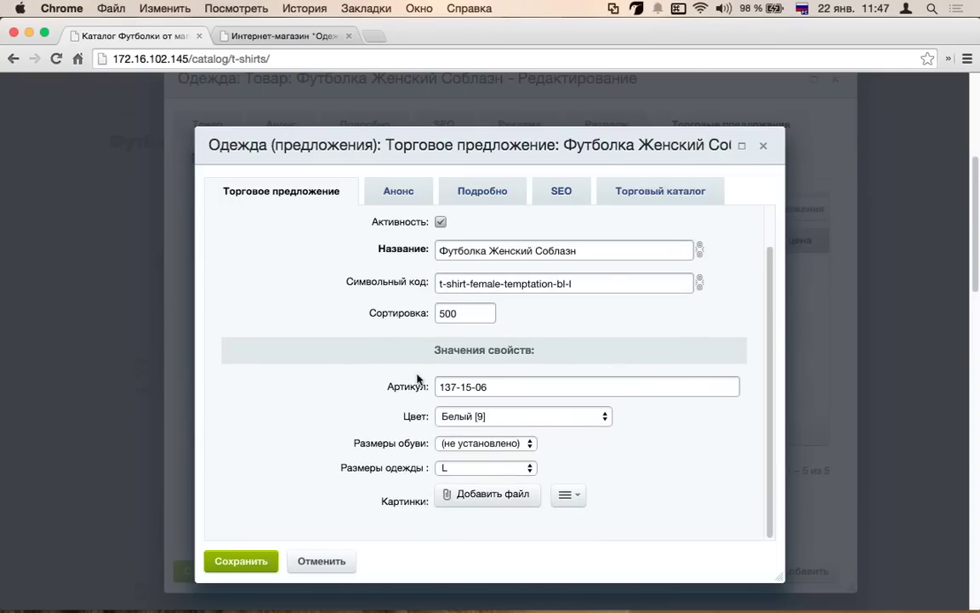
scroll(673, 86, down, 3)
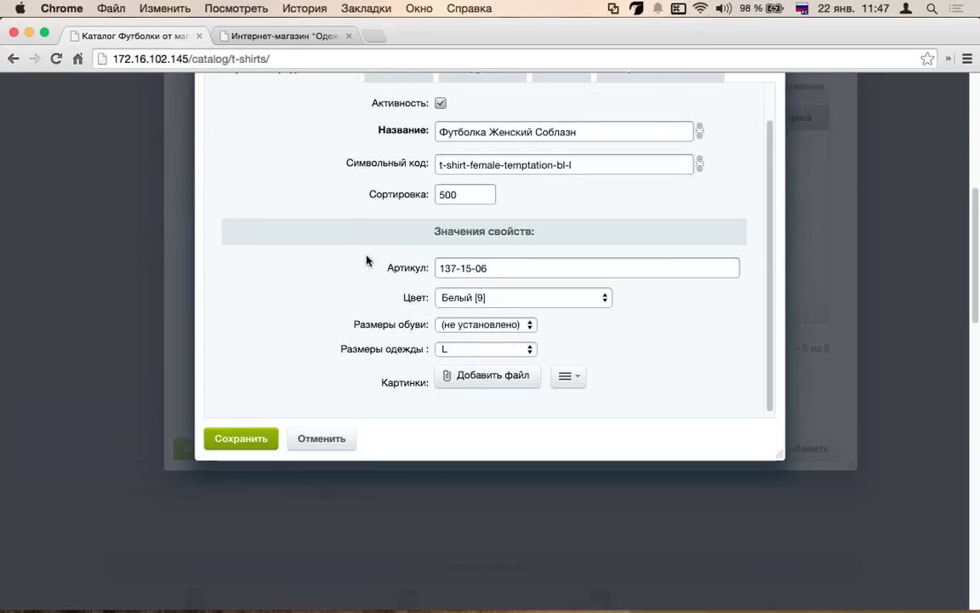
scroll(682, 120, up, 2)
click(618, 87)
scroll(405, 252, down, 5)
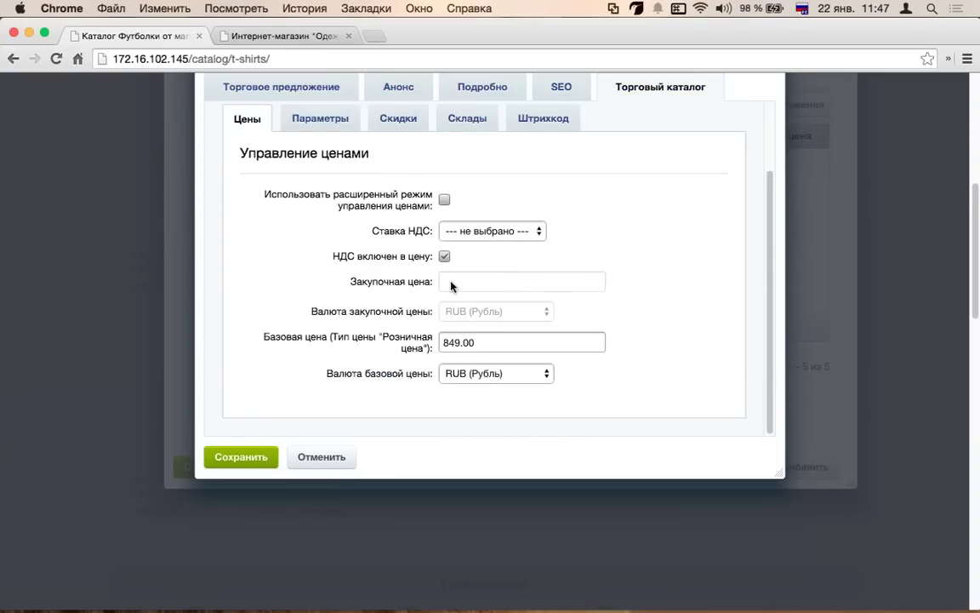
text(1)
click(265, 378)
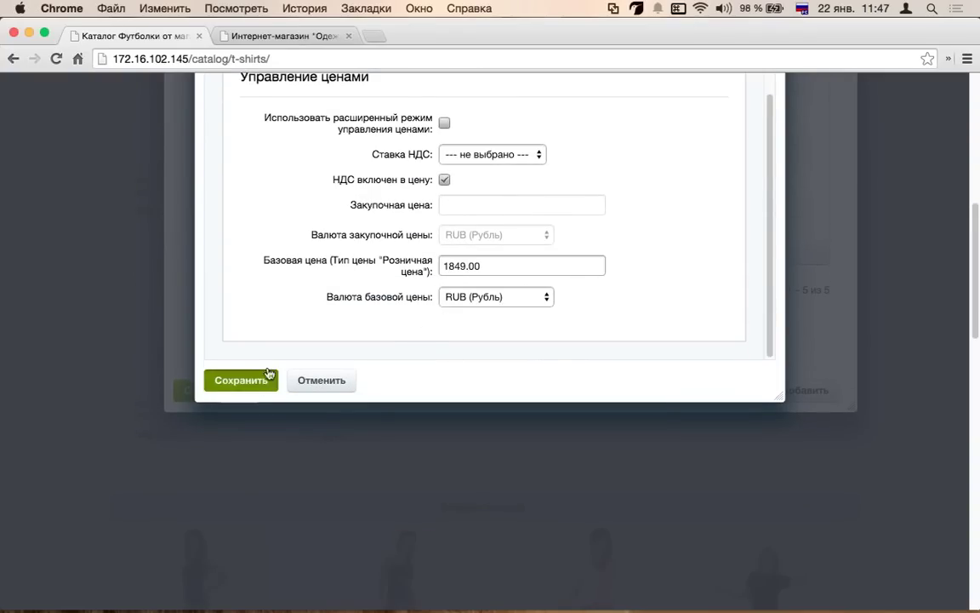
click(210, 453)
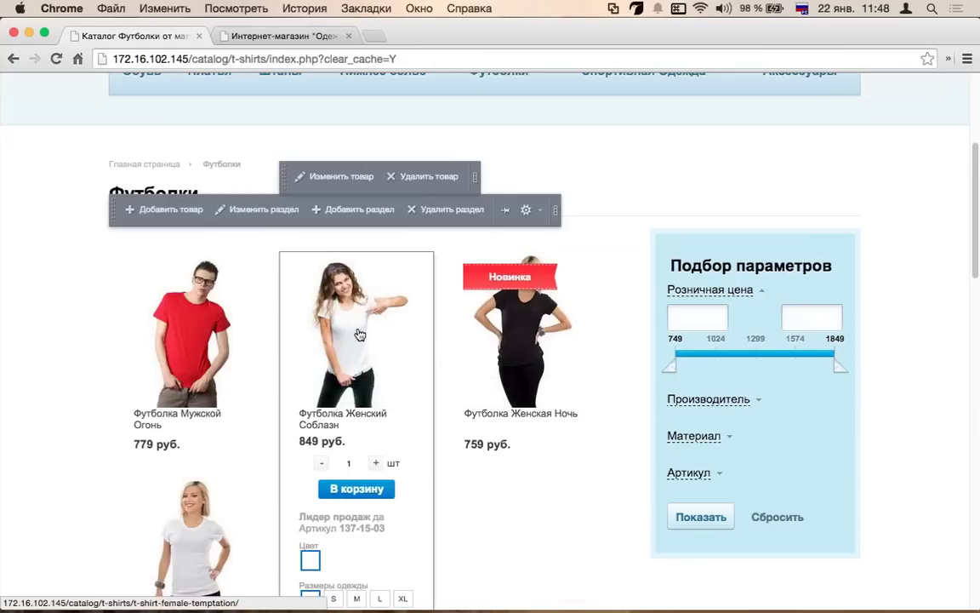
click(308, 357)
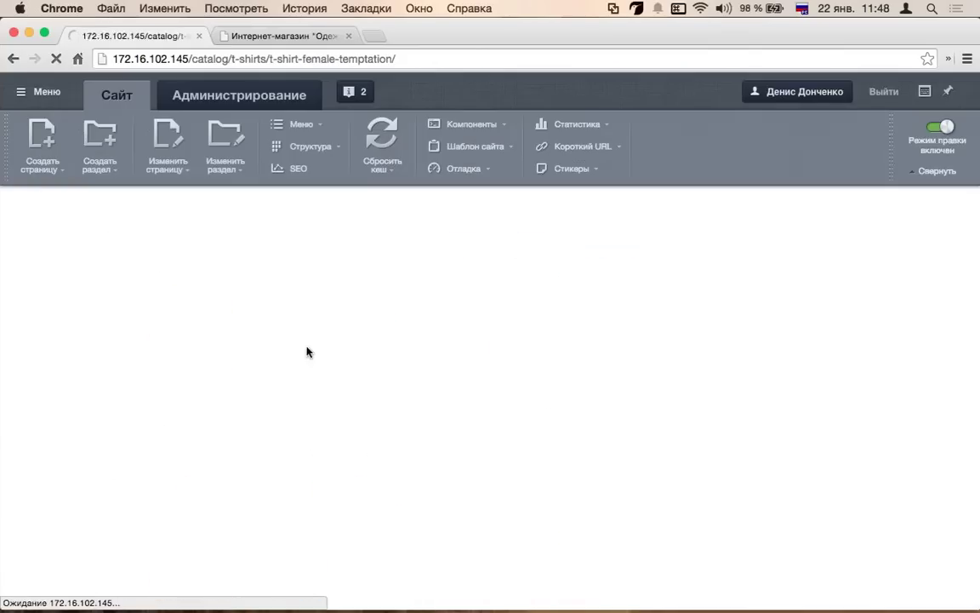
scroll(551, 409, down, 3)
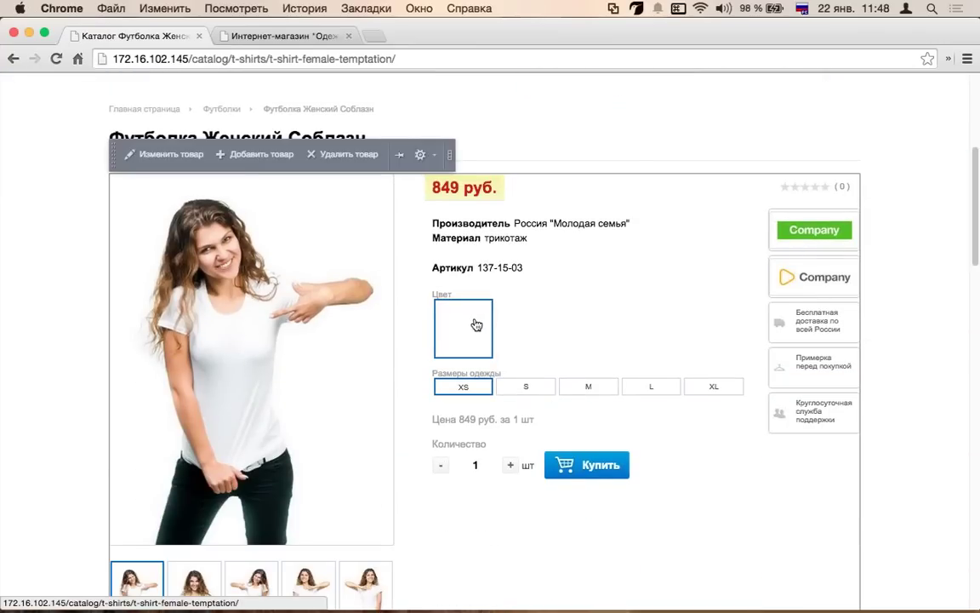
click(651, 386)
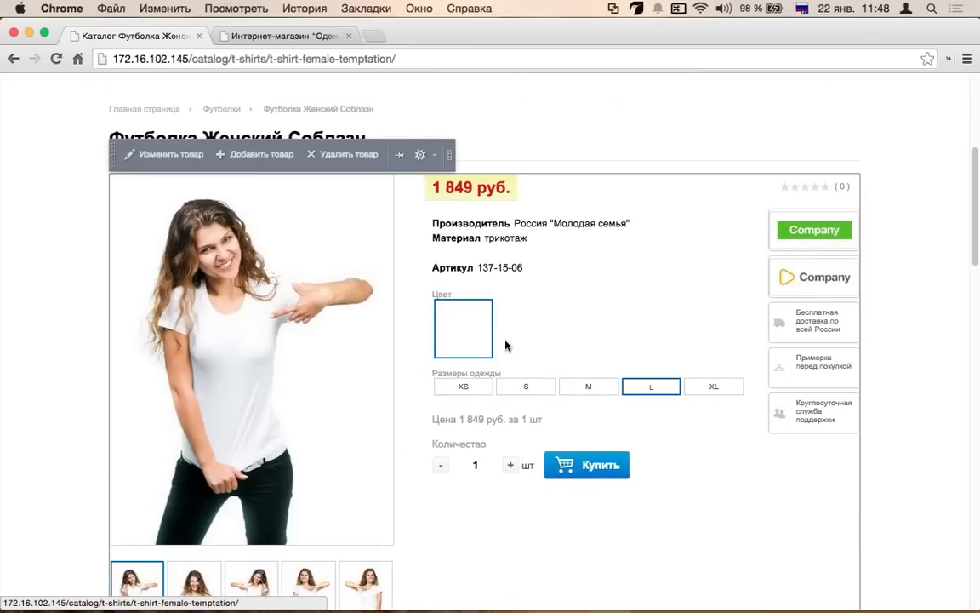
click(463, 387)
click(654, 389)
click(460, 388)
click(650, 387)
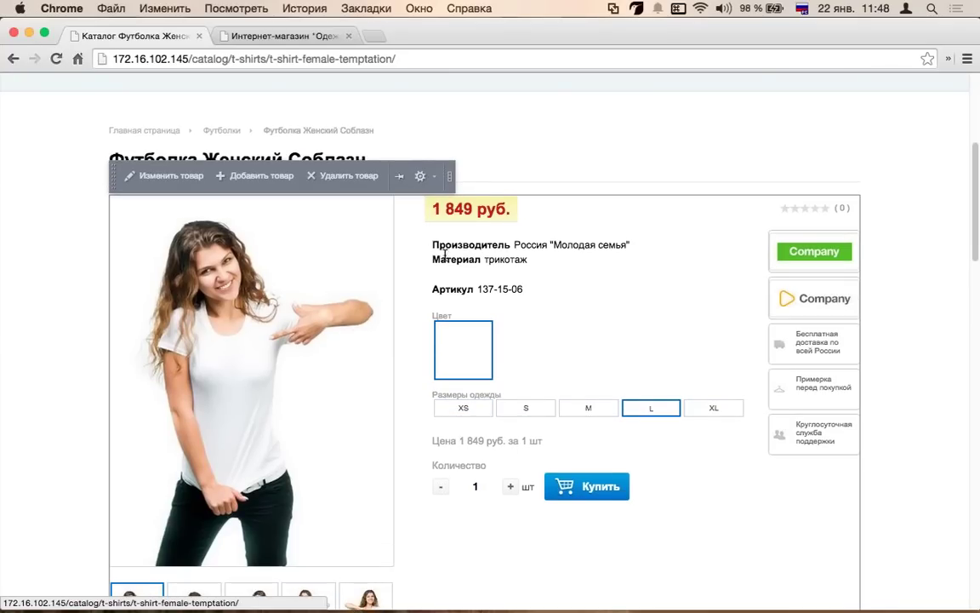
click(456, 406)
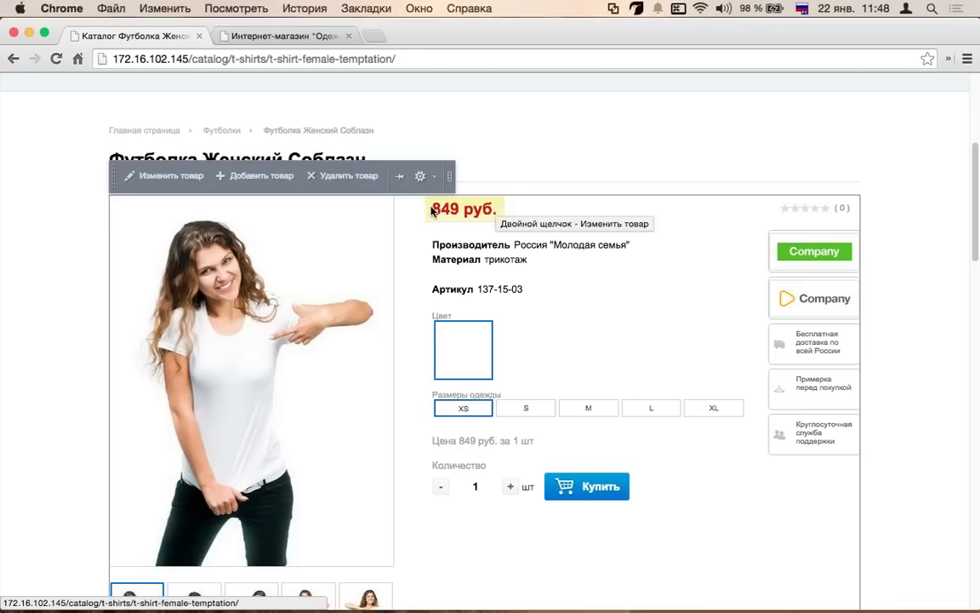
scroll(532, 264, down, 2)
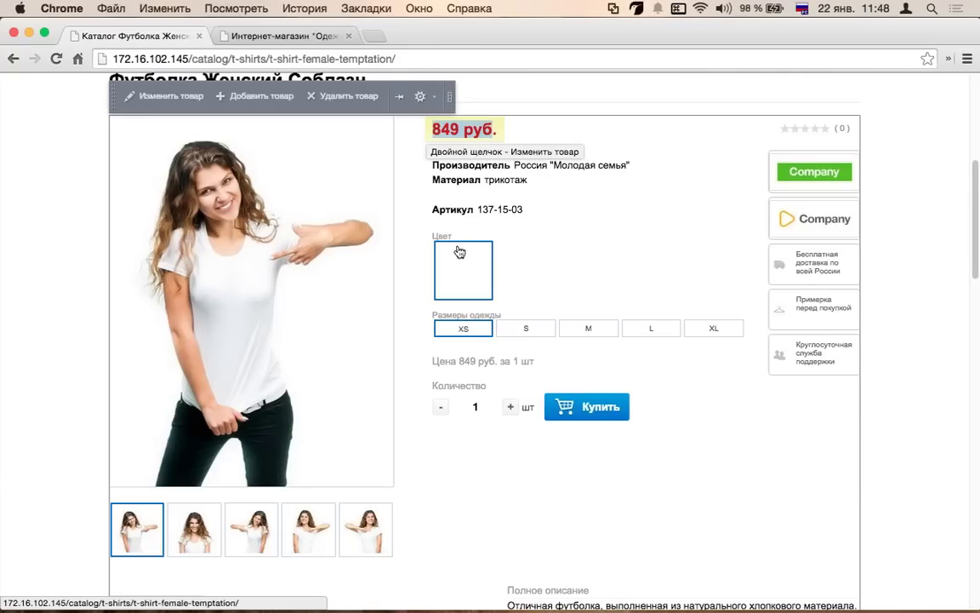
scroll(436, 275, up, 1)
scroll(436, 275, up, 6)
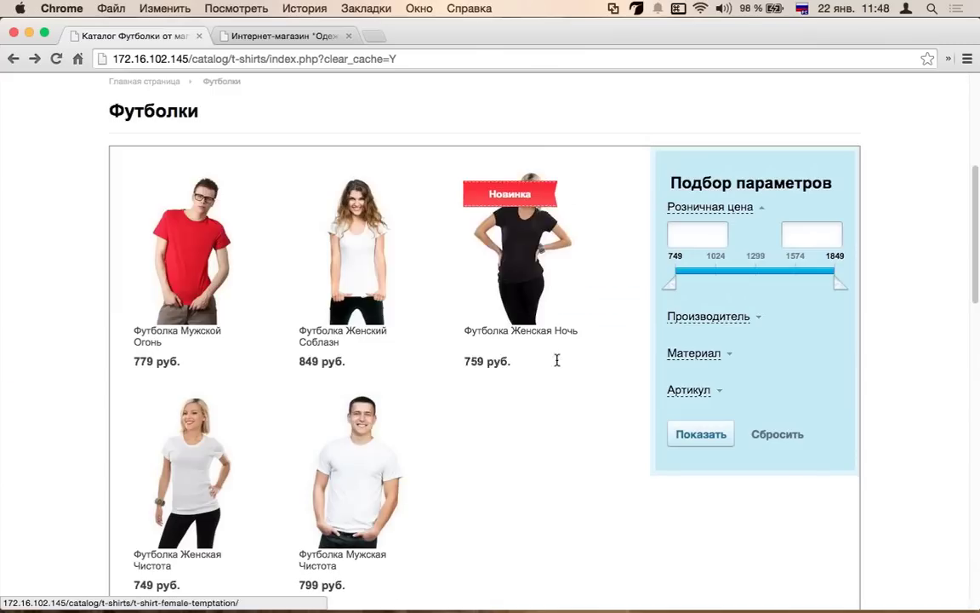
mouse_move(346, 344)
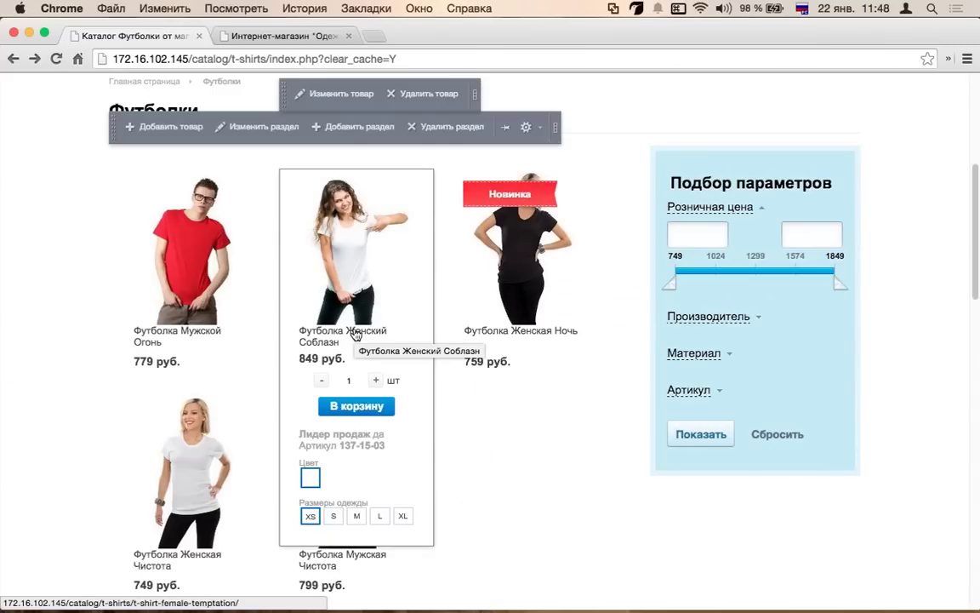
scroll(356, 335, up, 2)
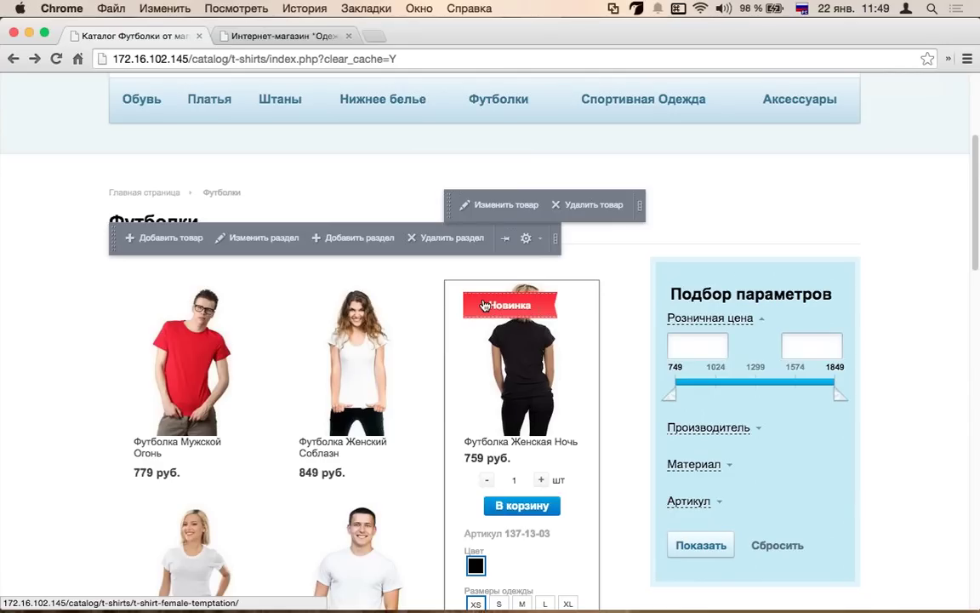
- Open the catalog component's settings and scroll through its parameters
click(553, 237)
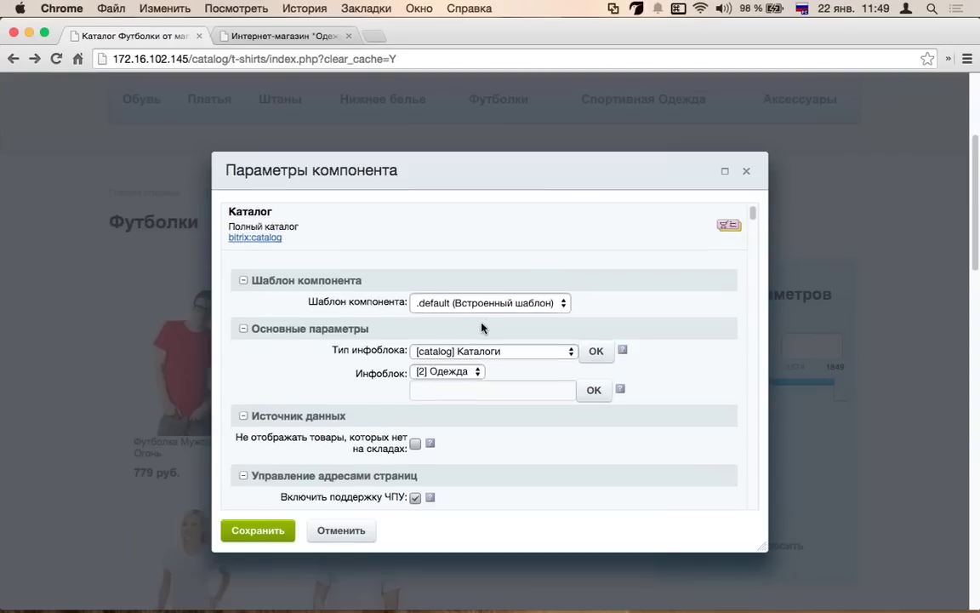
scroll(432, 290, down, 5)
scroll(400, 337, down, 1)
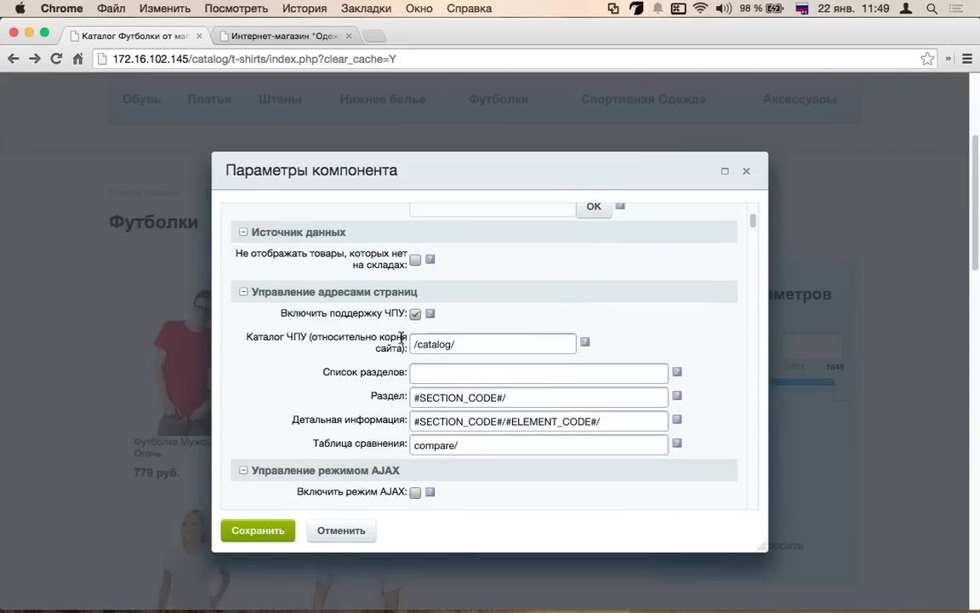
scroll(401, 337, down, 5)
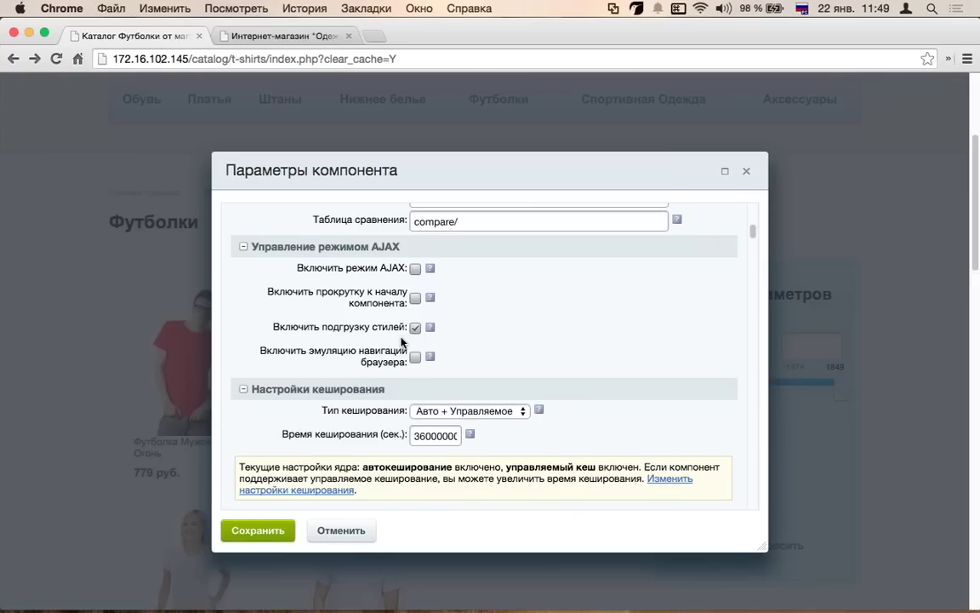
scroll(398, 324, down, 2)
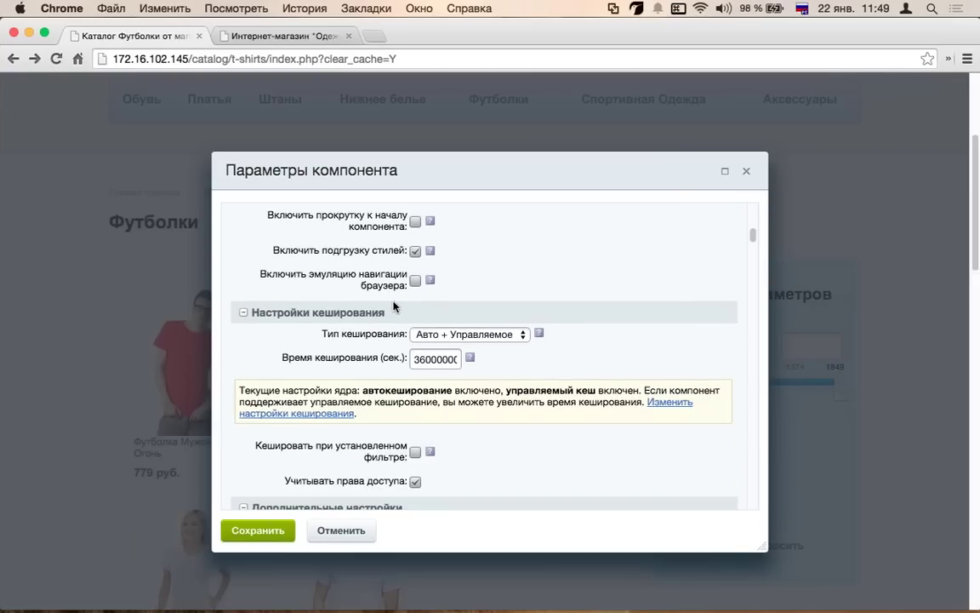
scroll(394, 304, down, 6)
scroll(394, 300, down, 2)
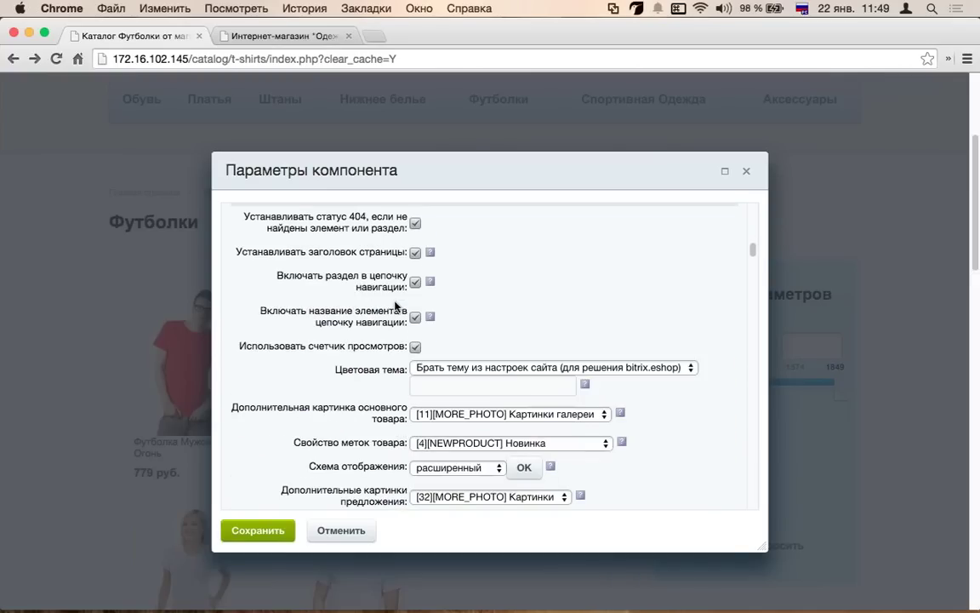
scroll(396, 304, up, 3)
scroll(396, 304, down, 2)
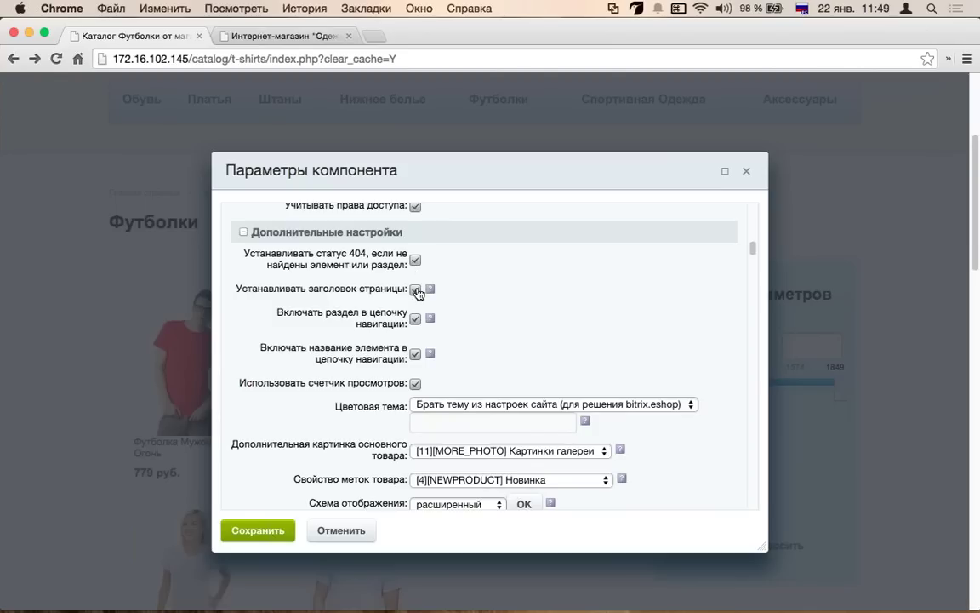
scroll(415, 292, down, 6)
scroll(400, 291, up, 2)
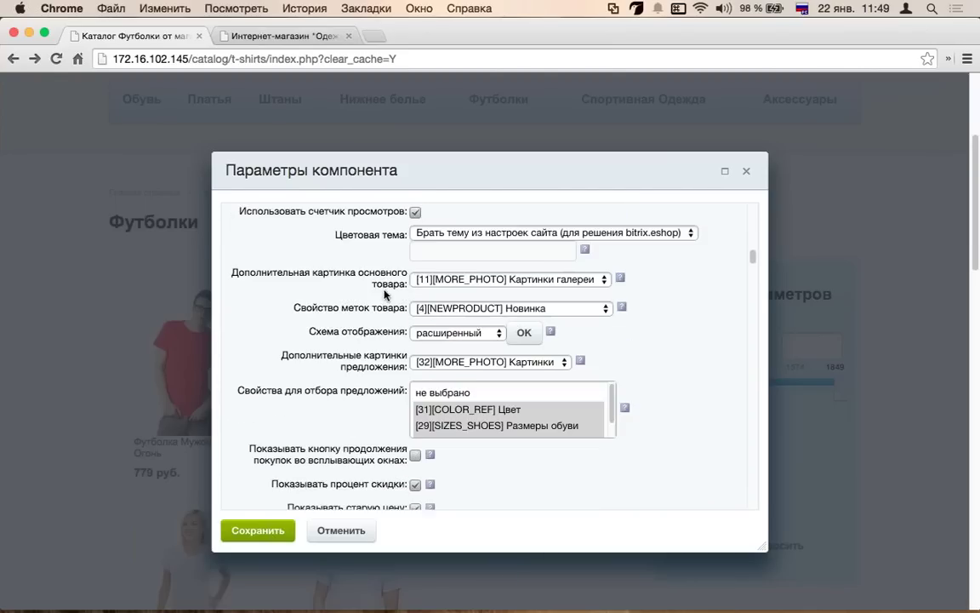
scroll(384, 290, up, 1)
scroll(385, 291, down, 6)
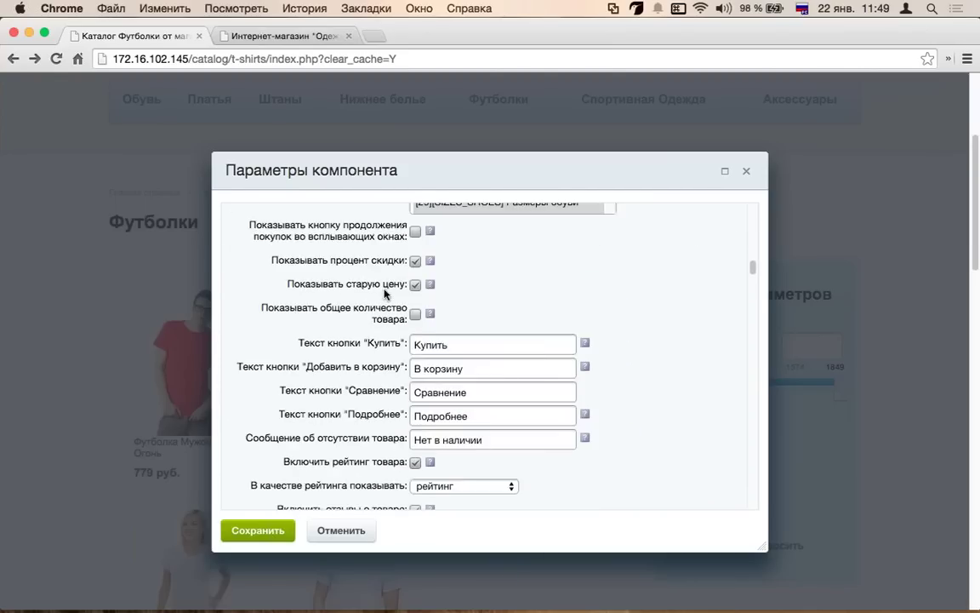
scroll(385, 291, up, 6)
scroll(352, 336, down, 7)
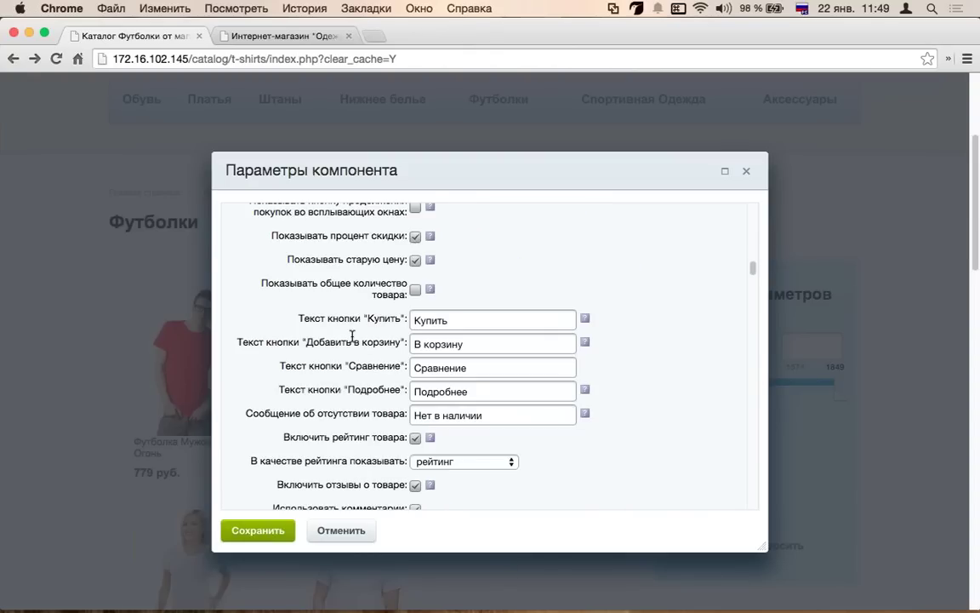
scroll(352, 336, down, 3)
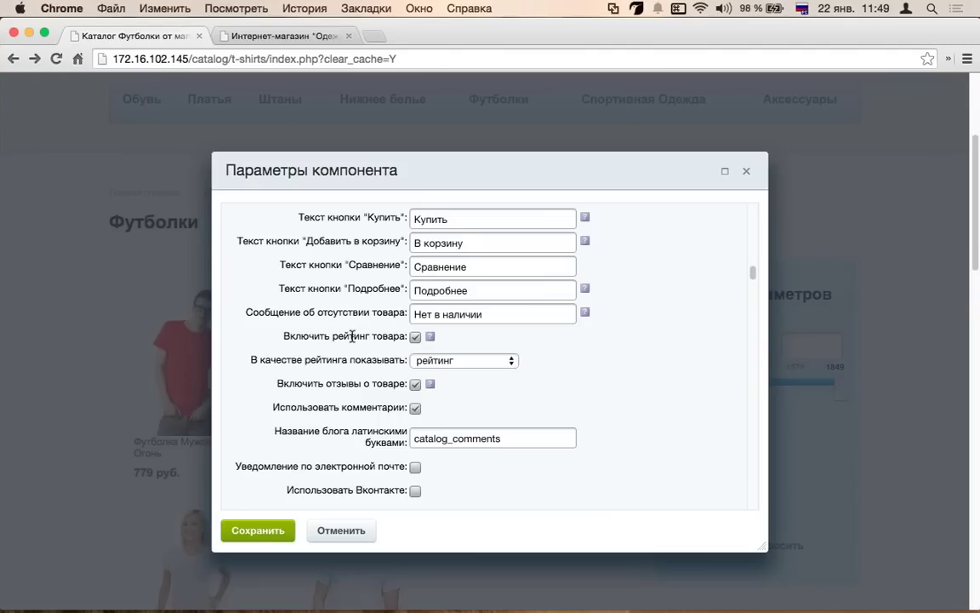
- Select the Сравнение button text, review remaining parameters, and cancel without saving
double_click(422, 267)
scroll(398, 283, up, 1)
scroll(295, 300, down, 1)
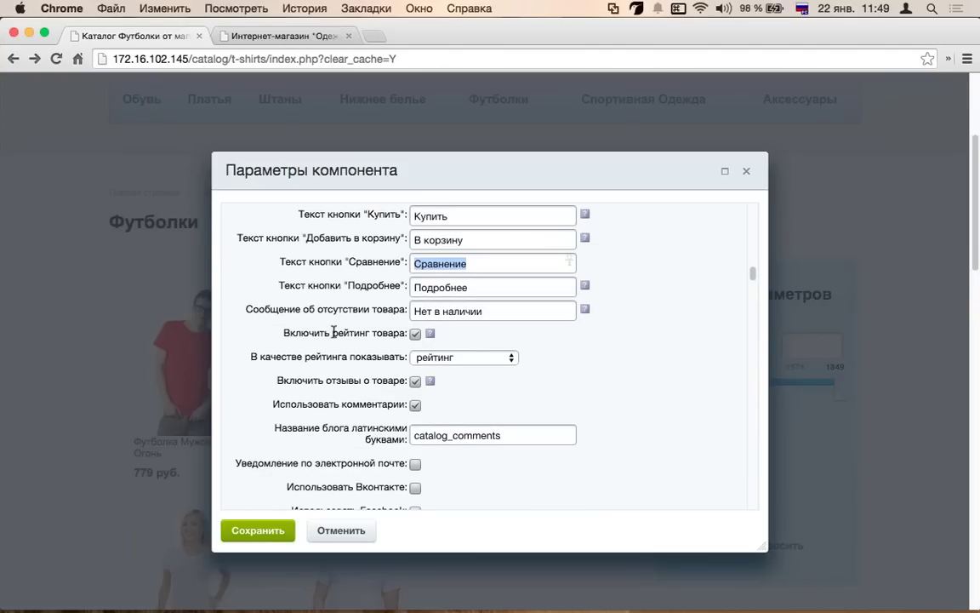
scroll(289, 306, down, 10)
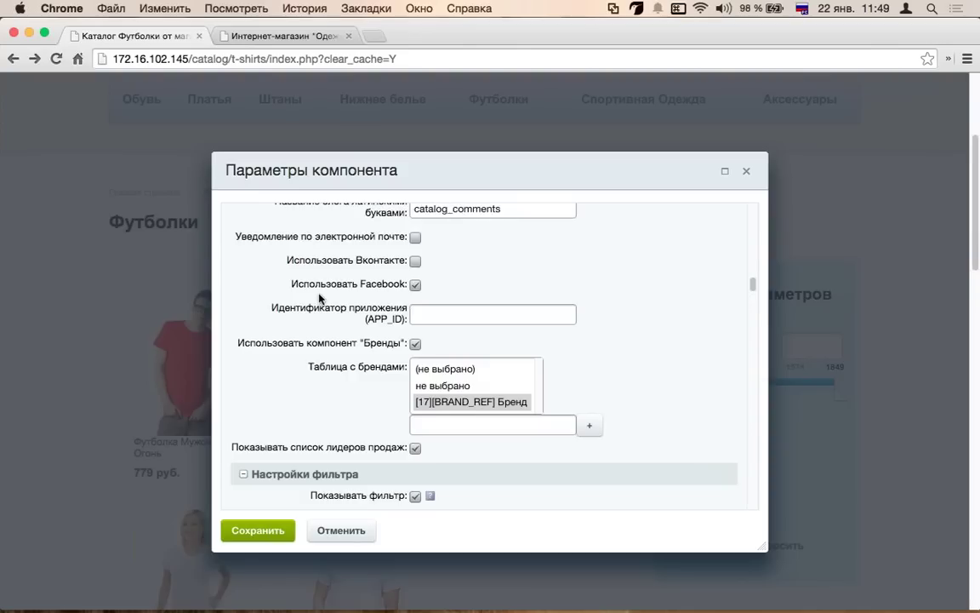
scroll(320, 298, down, 12)
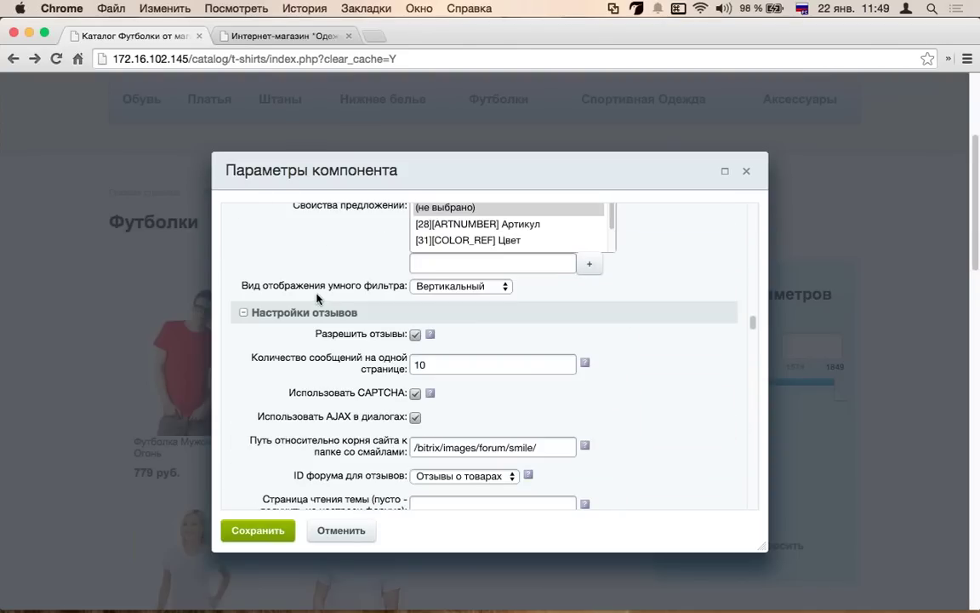
scroll(136, 352, down, 4)
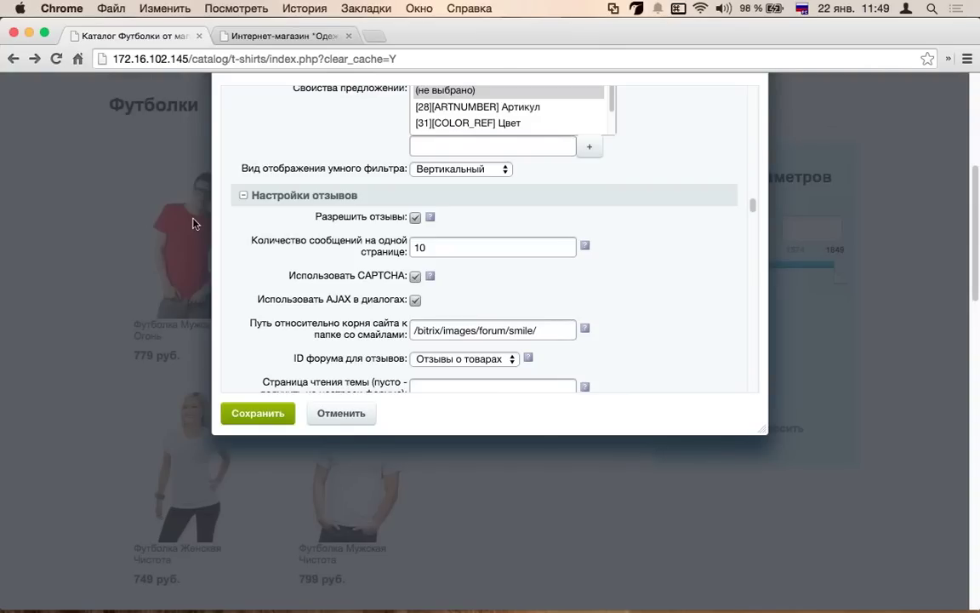
scroll(363, 234, up, 3)
scroll(465, 235, up, 3)
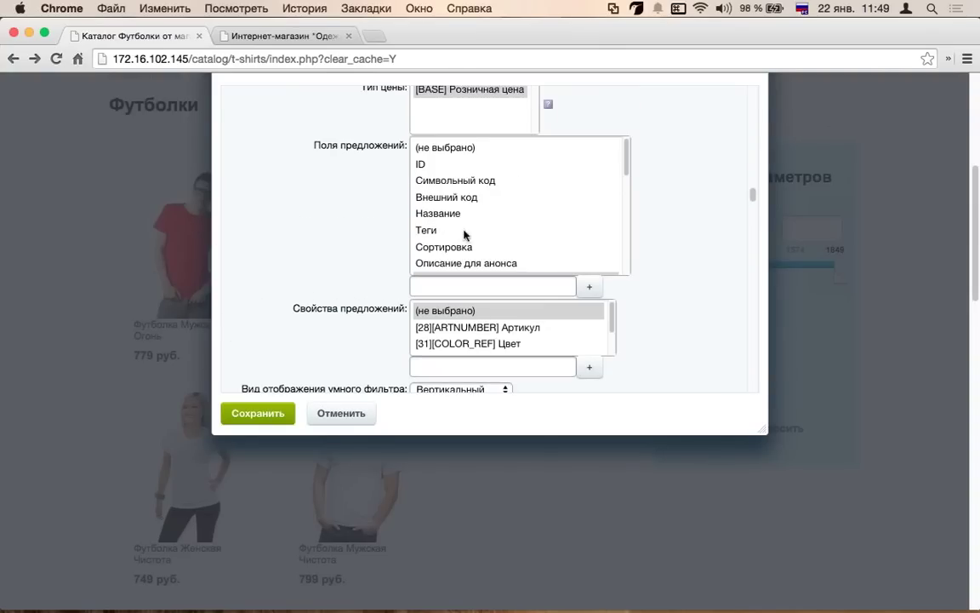
scroll(466, 235, up, 3)
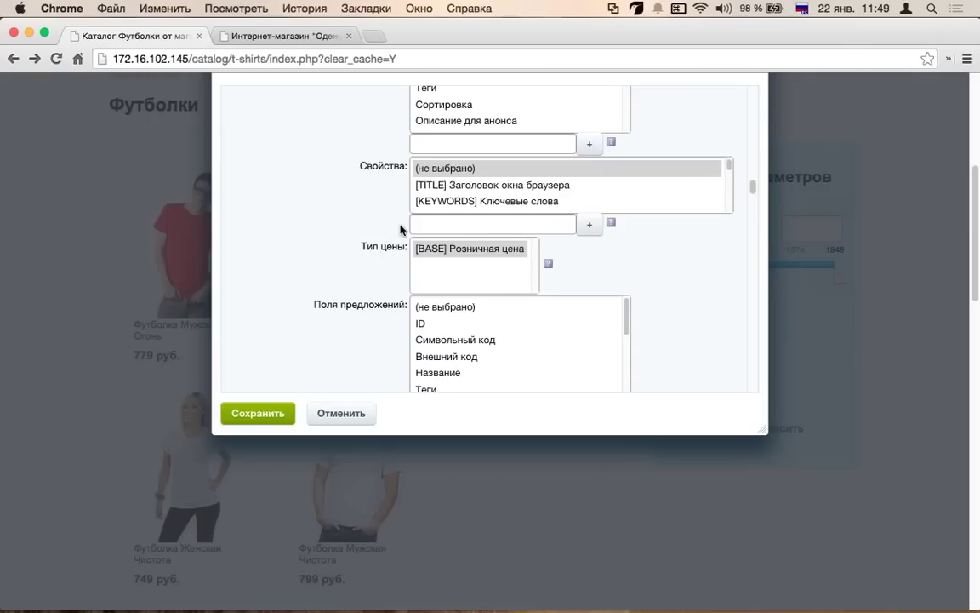
scroll(408, 226, up, 3)
scroll(460, 186, up, 3)
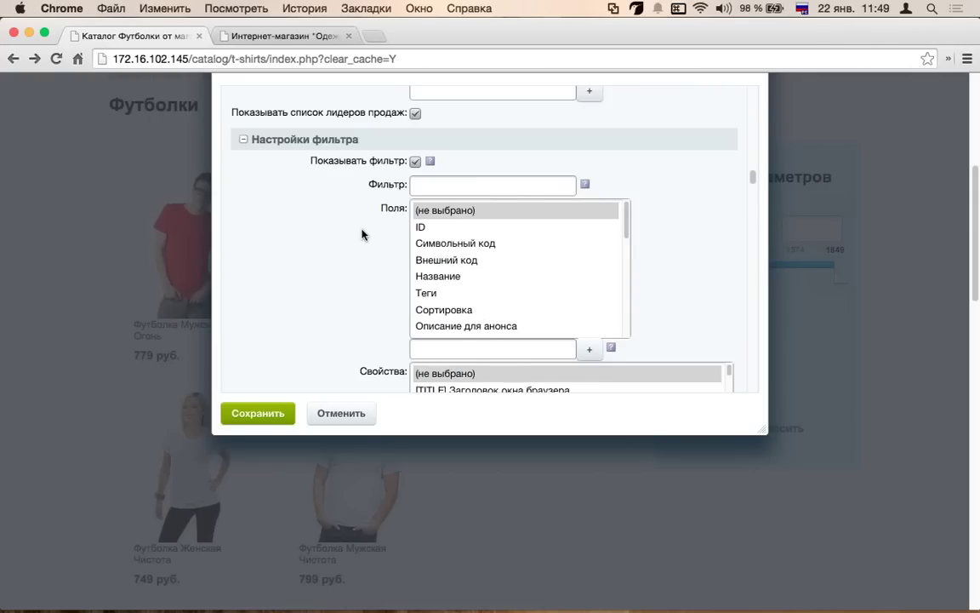
scroll(362, 234, down, 15)
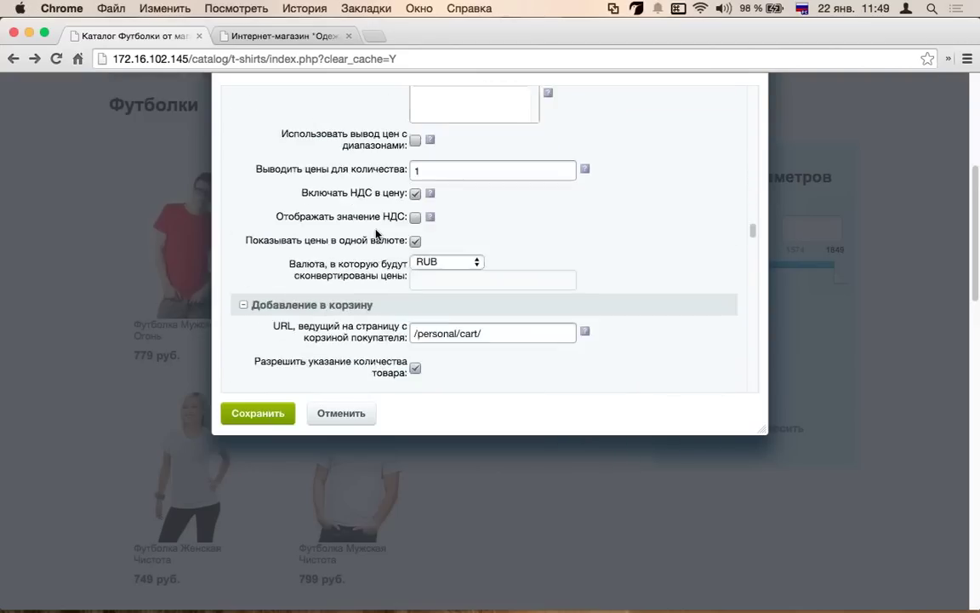
scroll(376, 230, down, 5)
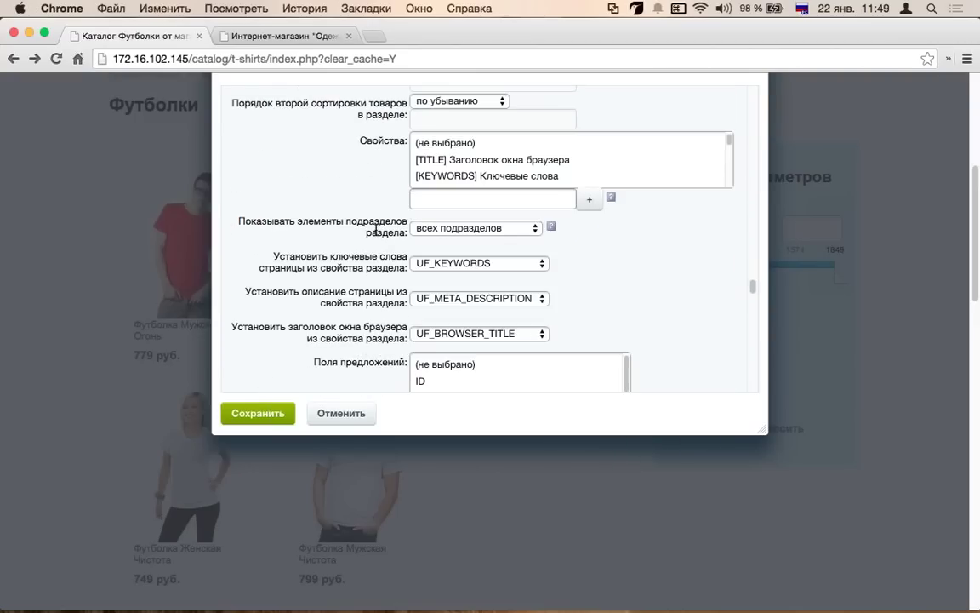
scroll(376, 230, down, 3)
scroll(375, 229, down, 15)
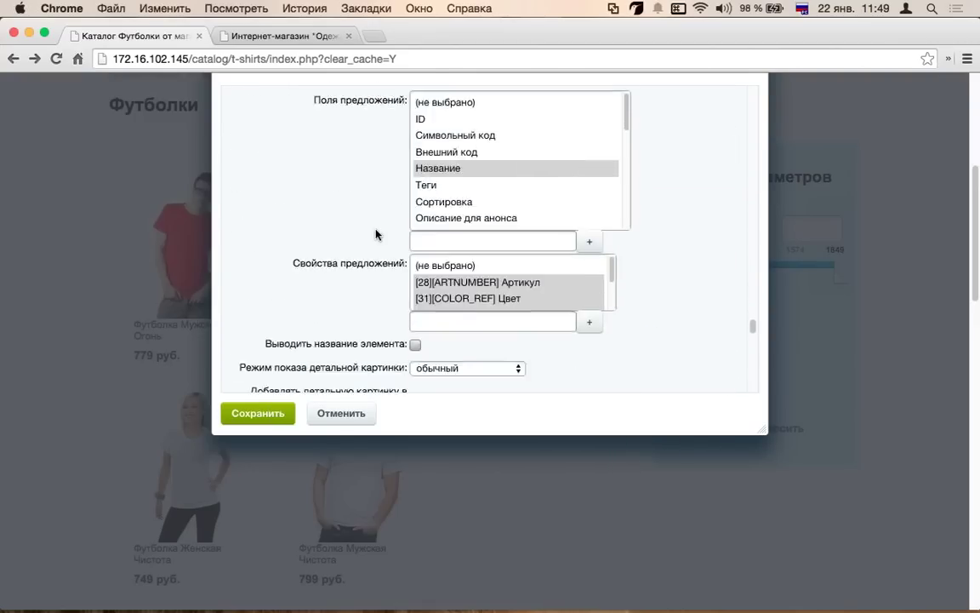
scroll(365, 317, down, 10)
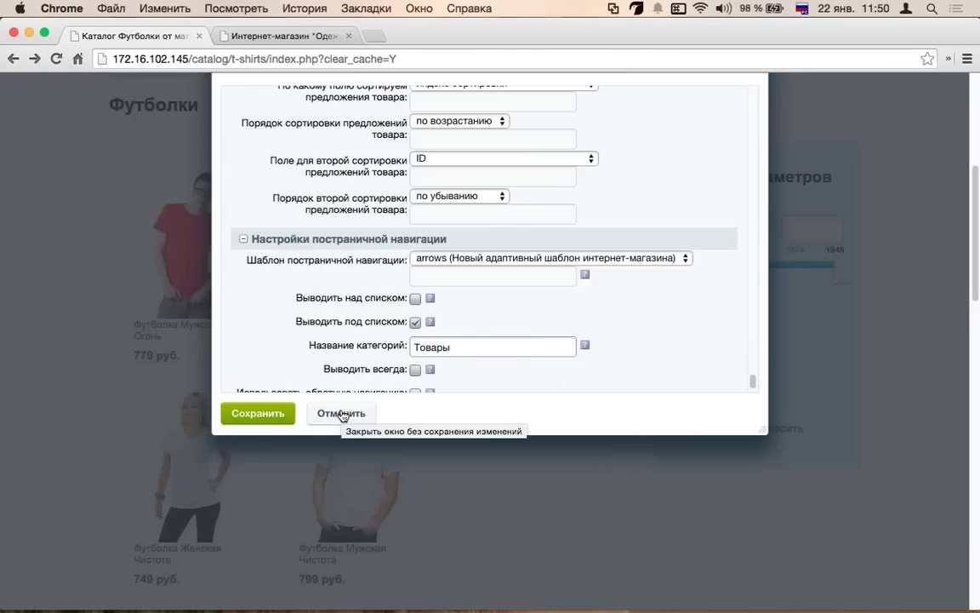
click(342, 414)
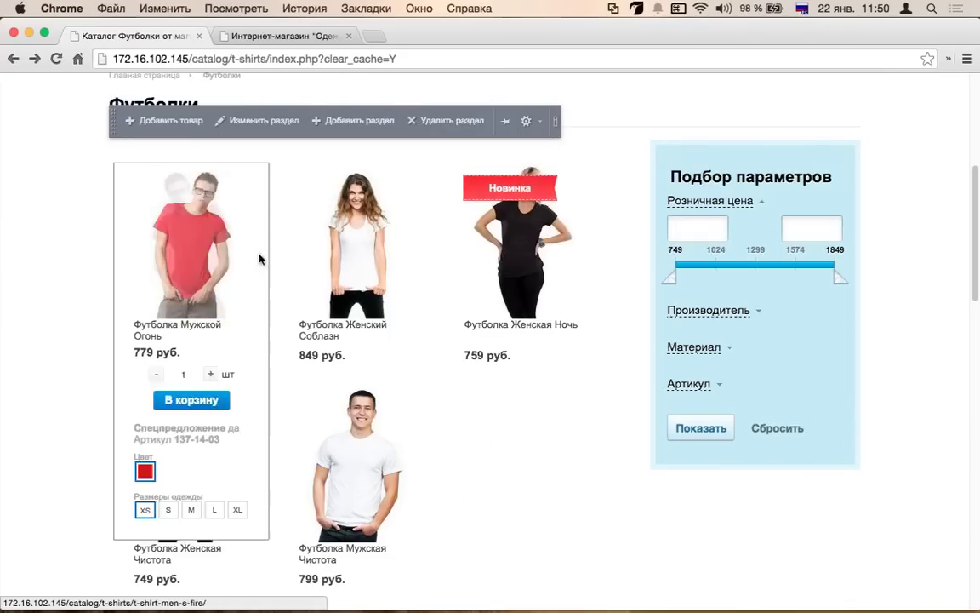
scroll(371, 282, up, 1)
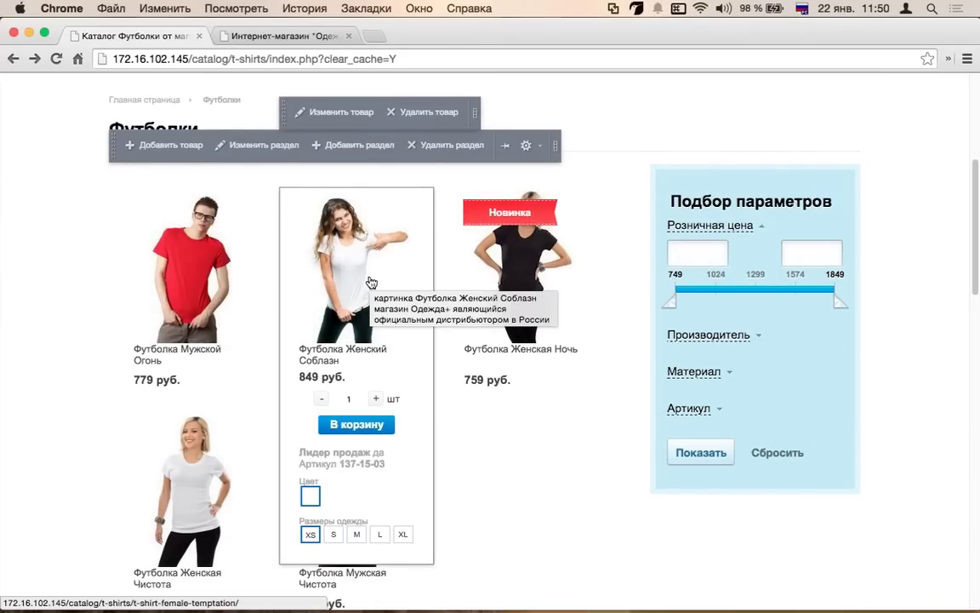
scroll(371, 283, up, 3)
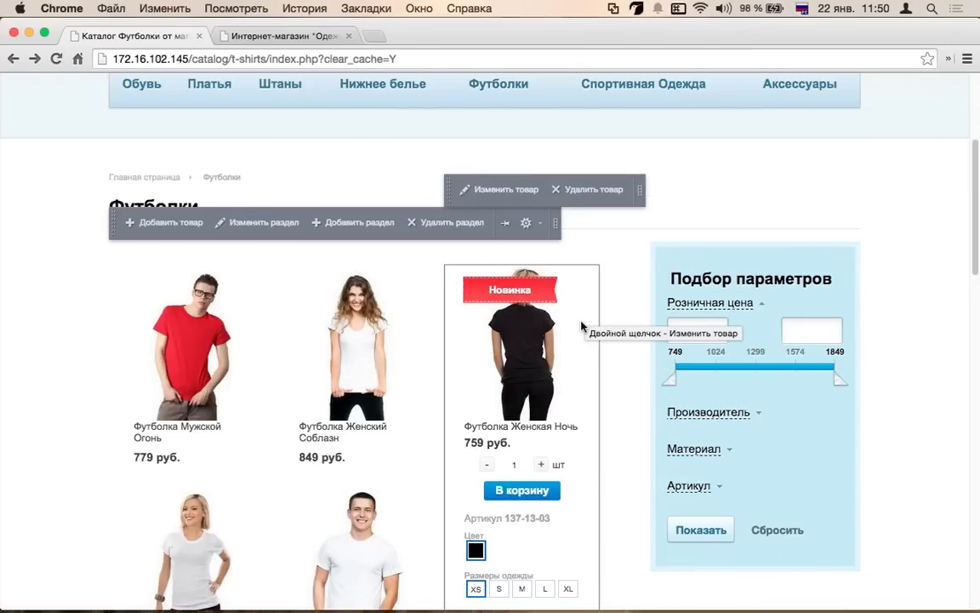
scroll(581, 326, up, 5)
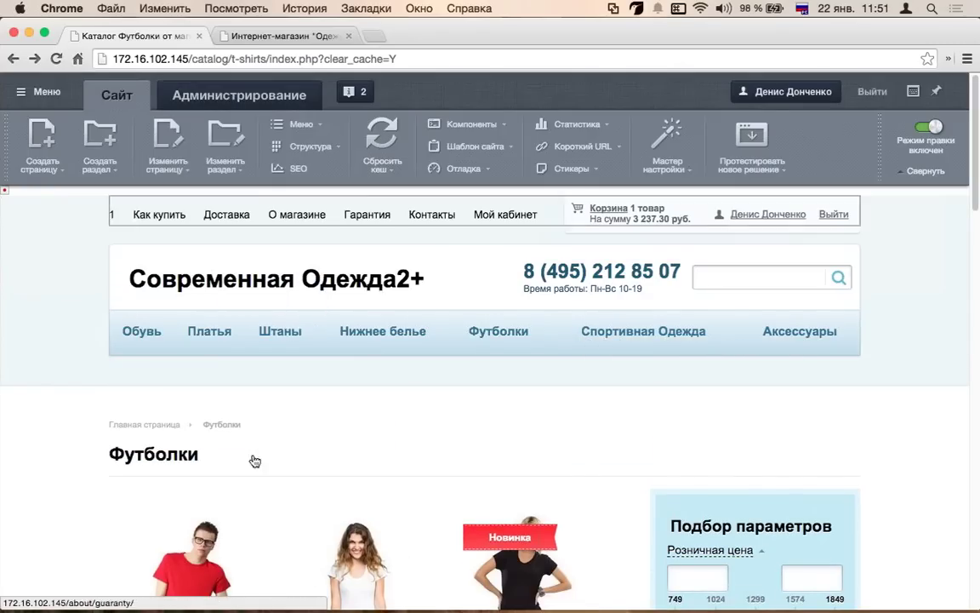
- Open the Рабочий стол 1 desktop and review its sales, orders and site information gadgets
click(213, 90)
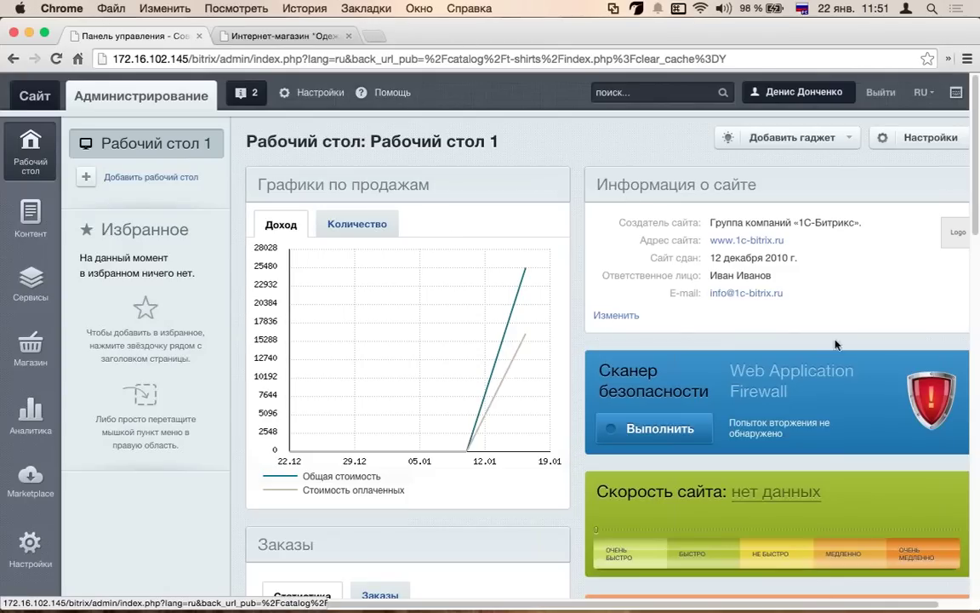
scroll(617, 324, down, 3)
scroll(618, 324, down, 6)
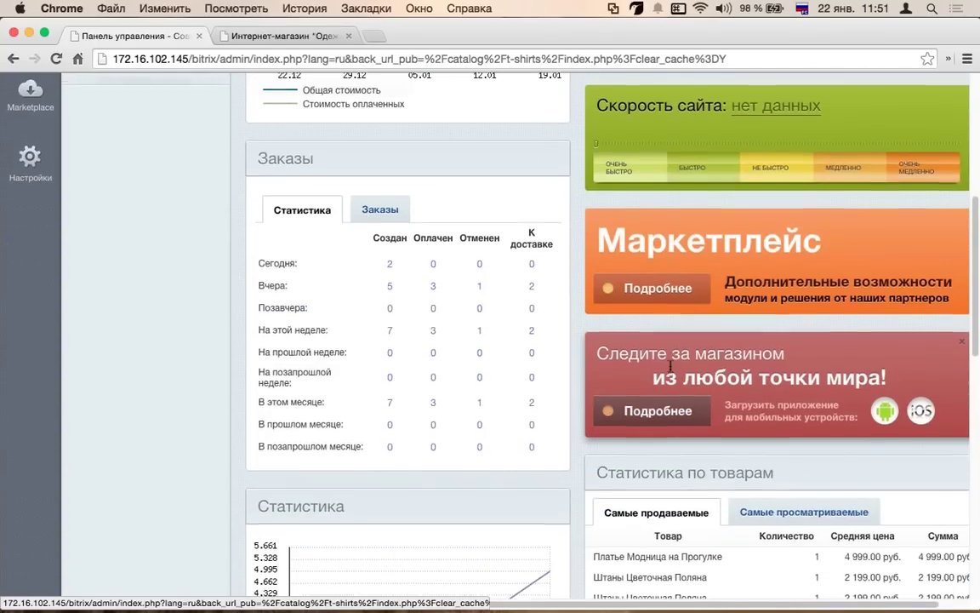
scroll(671, 367, up, 9)
scroll(671, 371, down, 2)
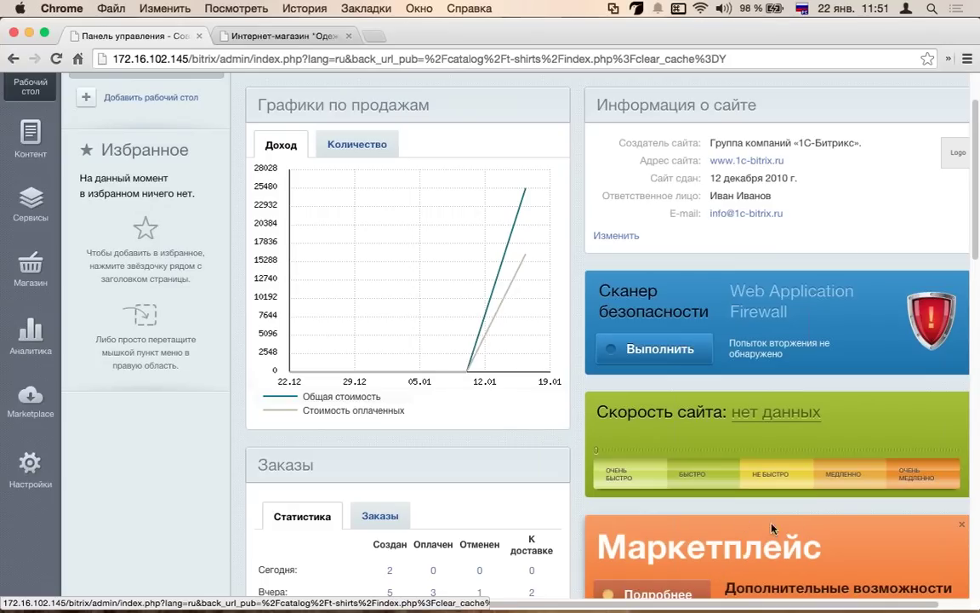
scroll(538, 337, up, 2)
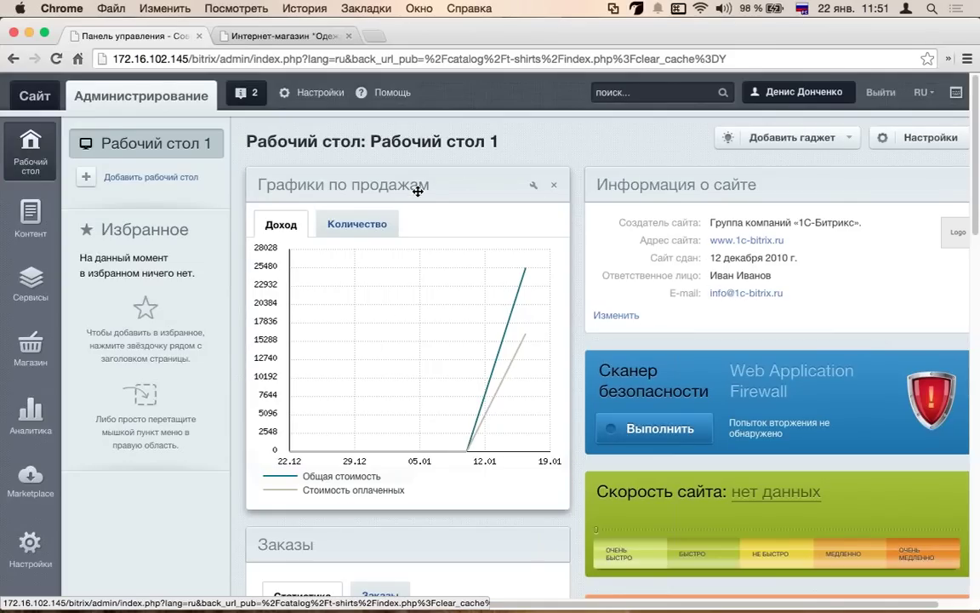
- Remove the Информация о сайте gadget and add the О системе gadget
drag(800, 187, 388, 192)
click(559, 184)
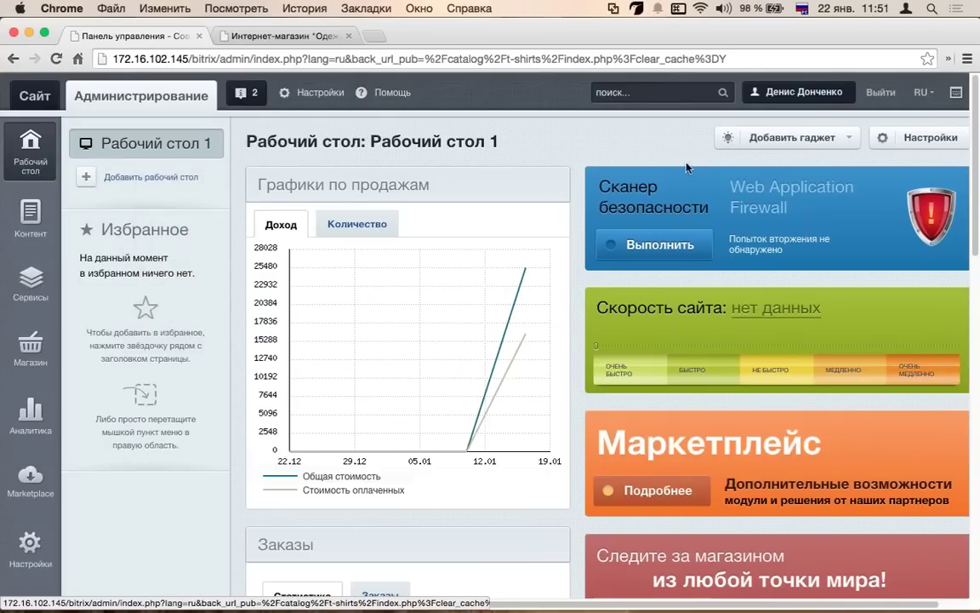
click(763, 136)
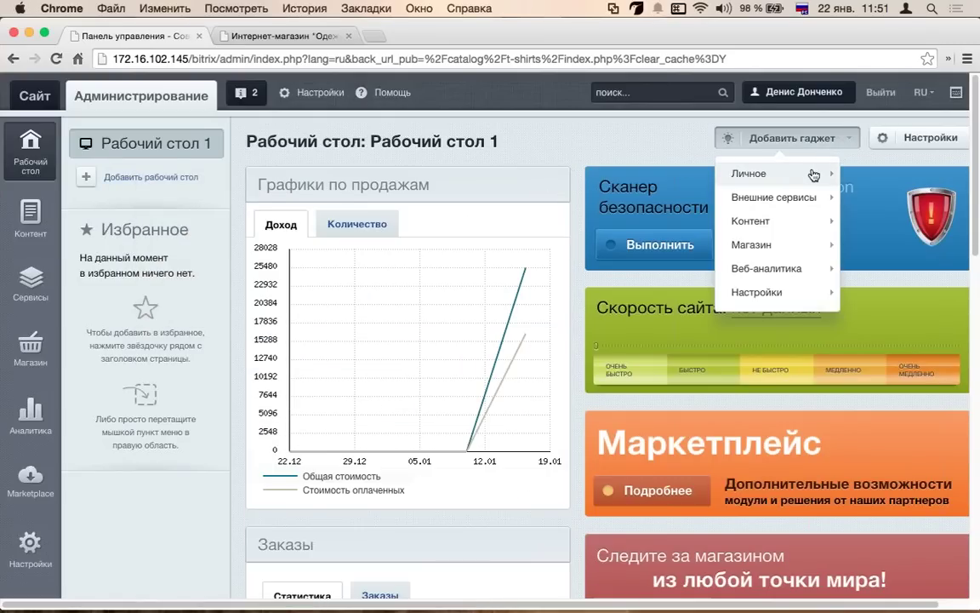
mouse_move(789, 293)
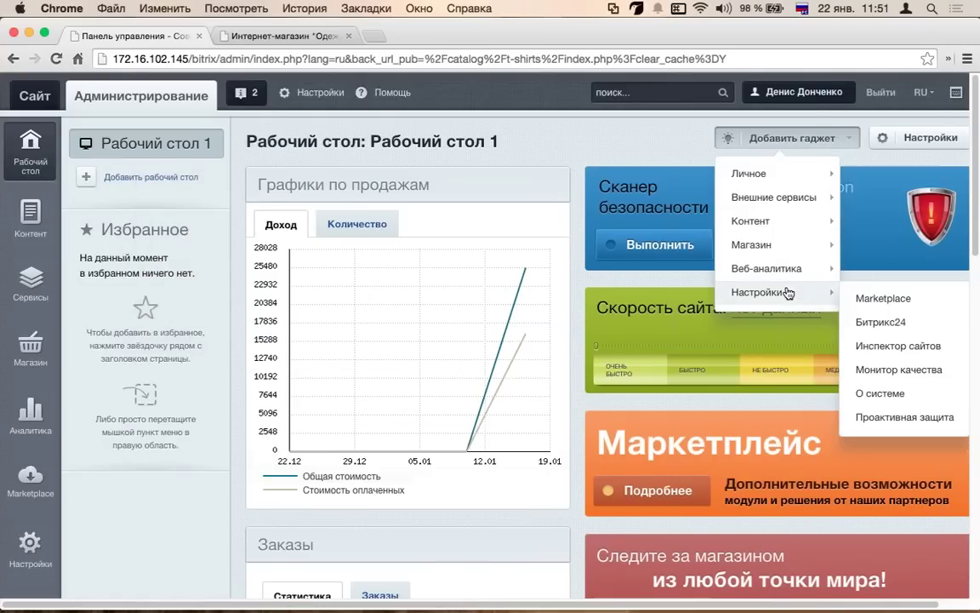
click(862, 394)
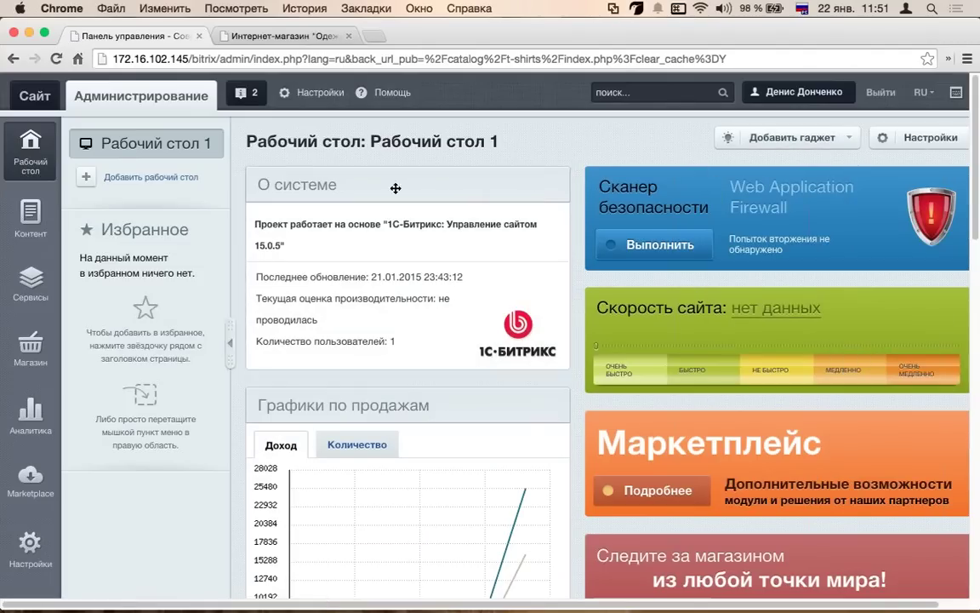
- Select the О системе update date and system details, then remove that gadget
drag(463, 277, 292, 277)
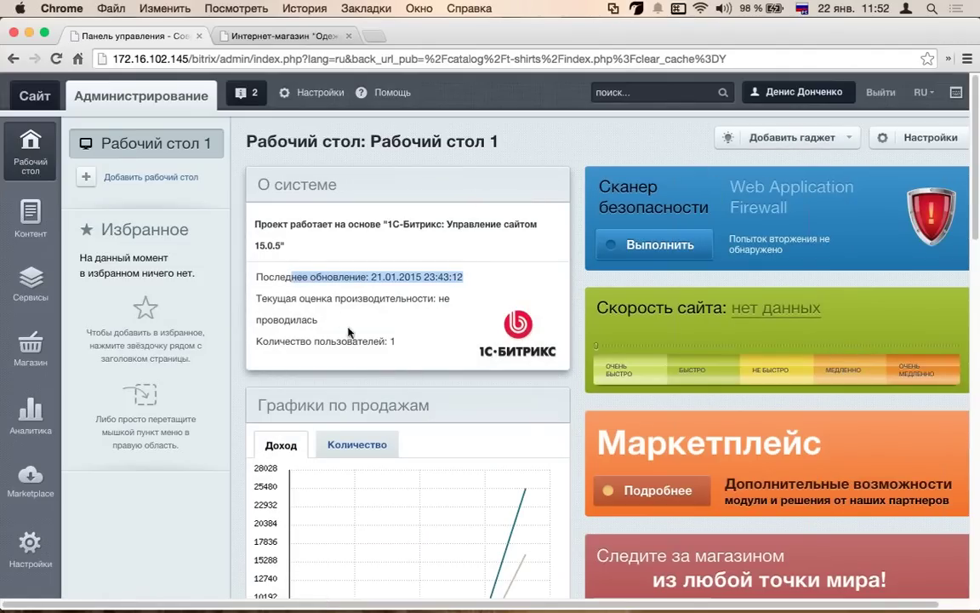
drag(399, 341, 287, 270)
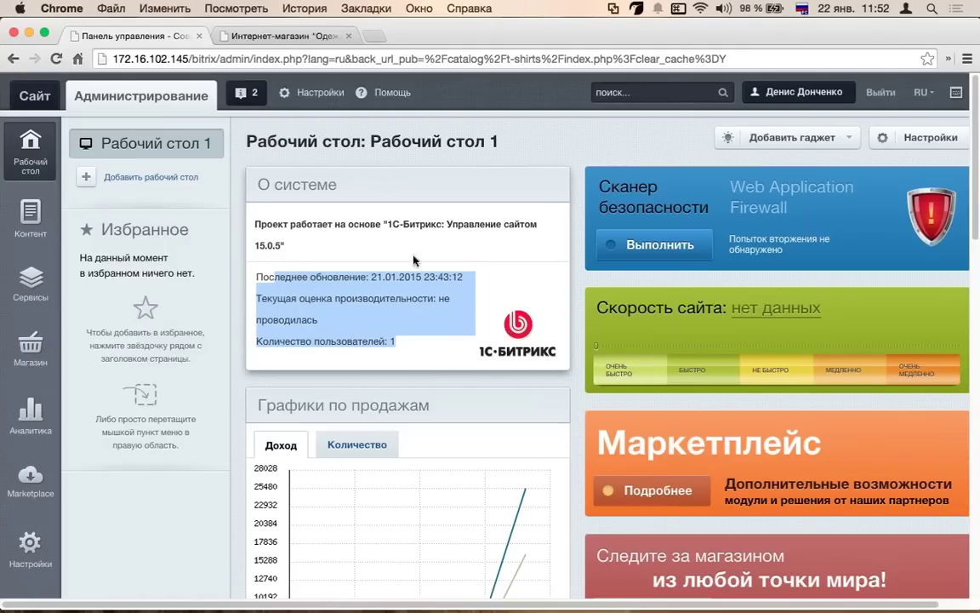
click(555, 186)
click(792, 137)
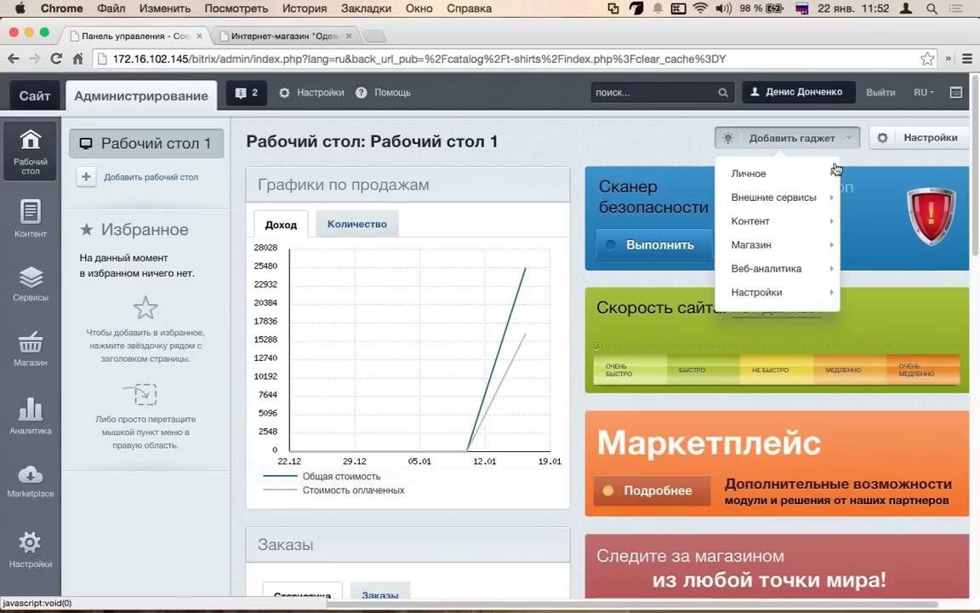
- Add a Заметки gadget noting the programmer's contacts and phone number, and save it
mouse_move(825, 174)
click(862, 178)
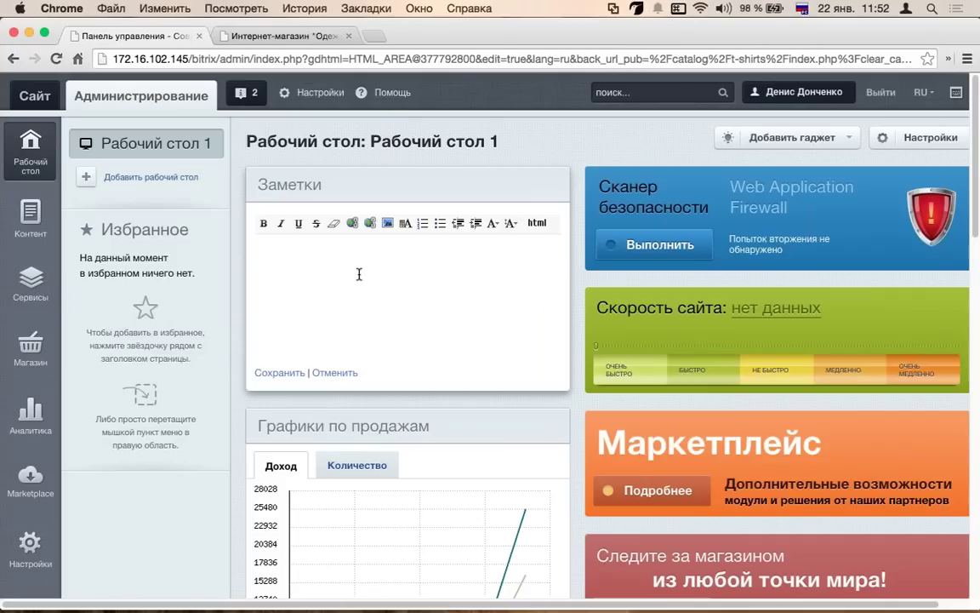
text(онтакты программиста)
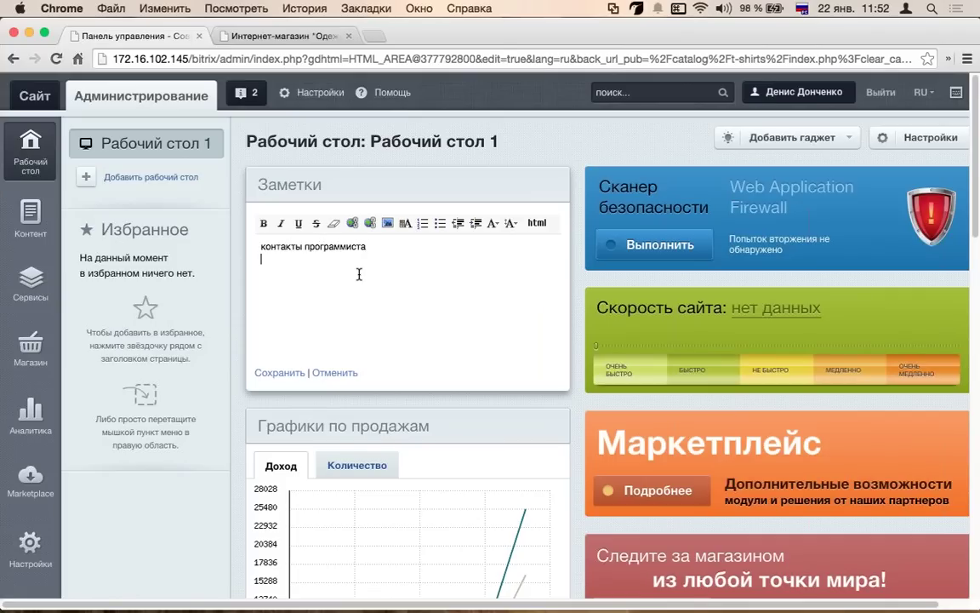
key(Return)
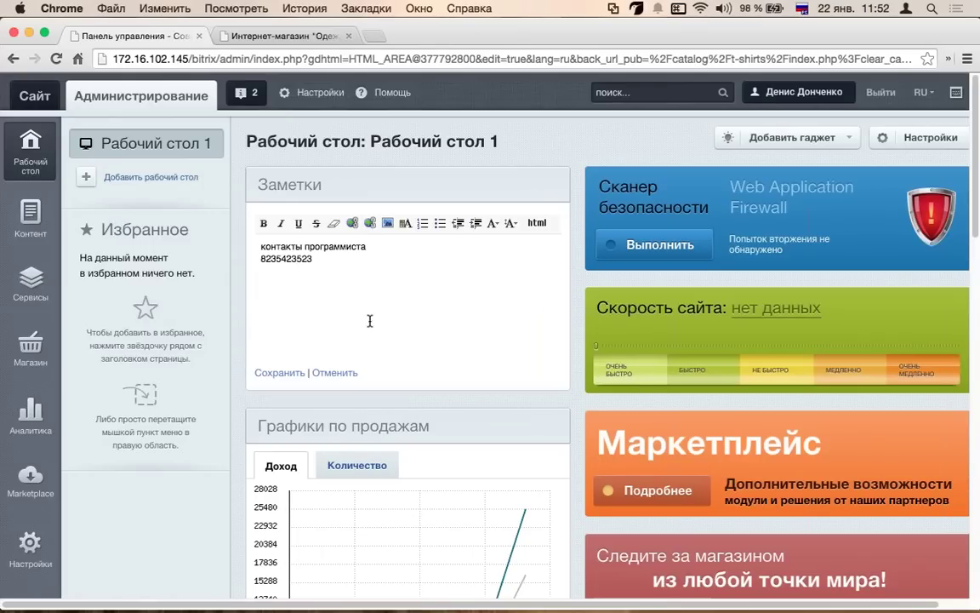
click(281, 373)
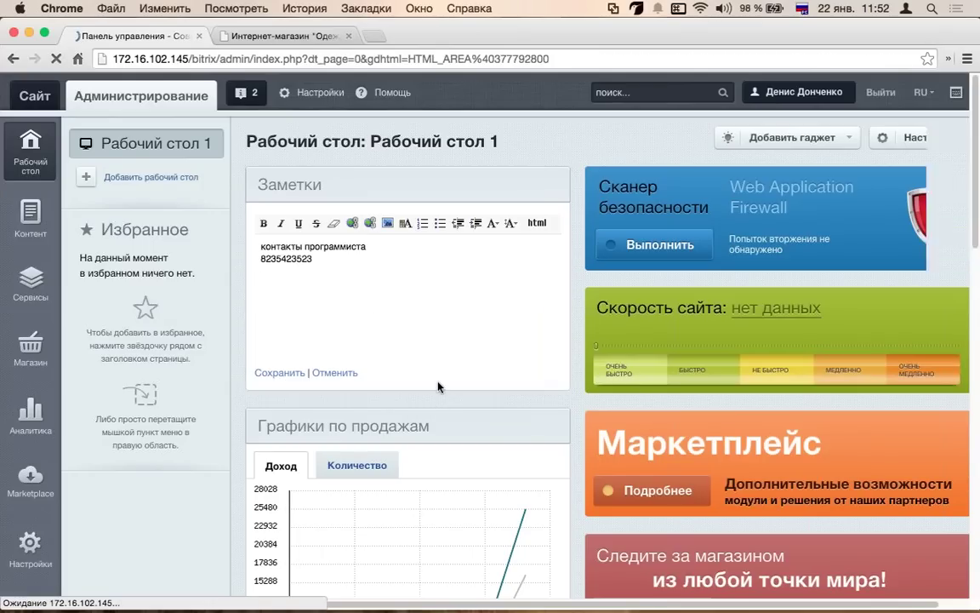
- Open and close the note's settings unchanged, then remove the Заметки gadget
click(534, 186)
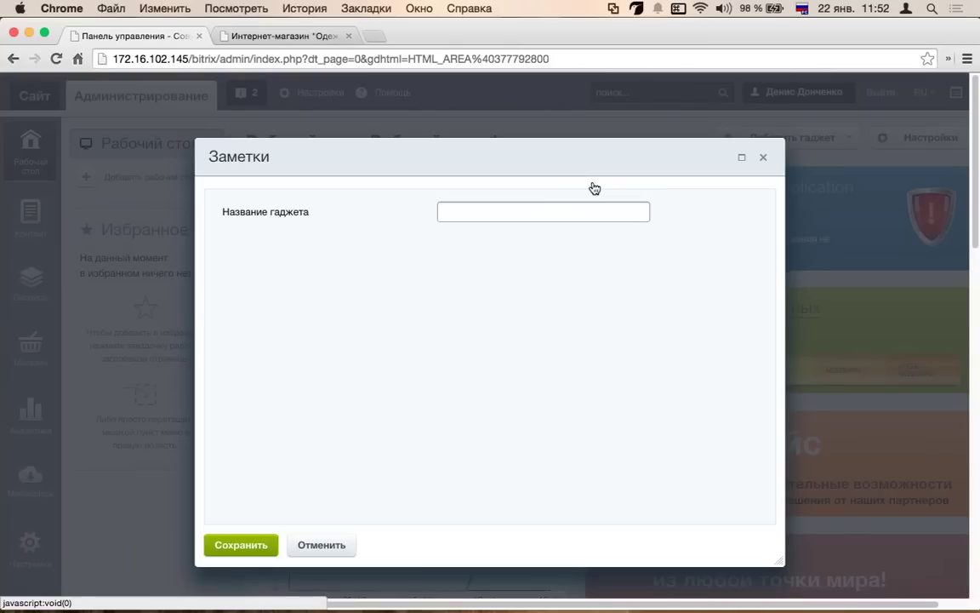
click(763, 156)
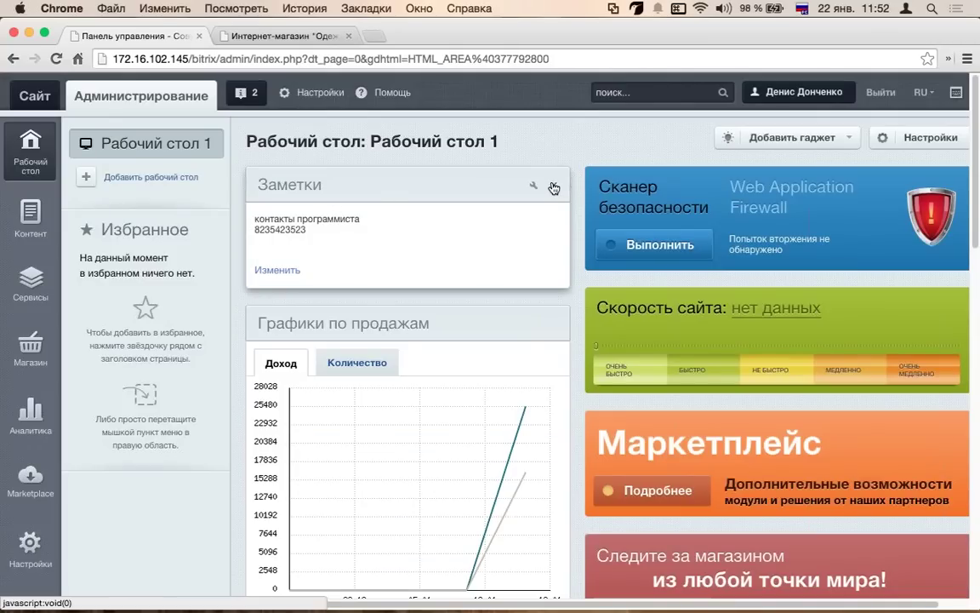
click(556, 187)
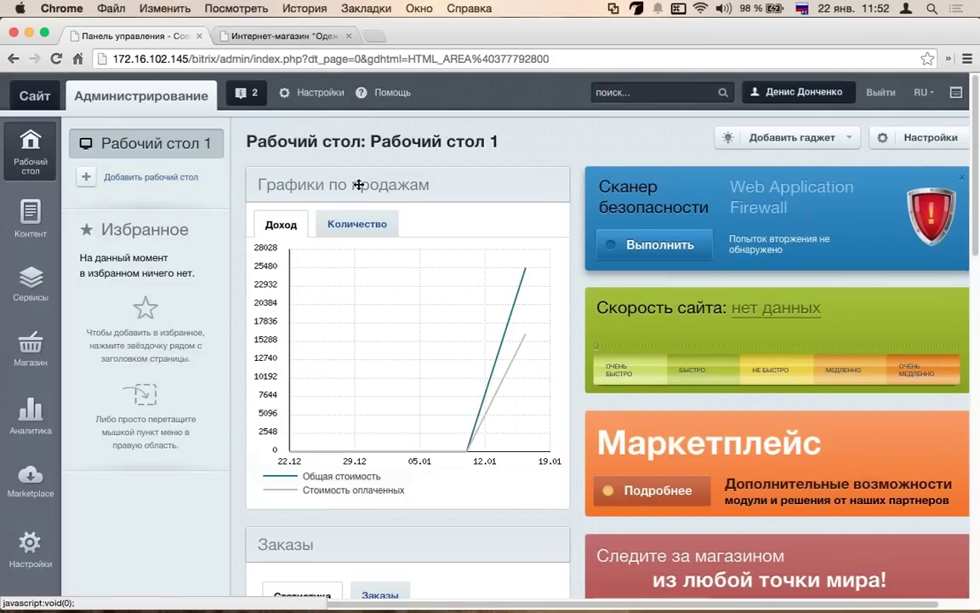
scroll(442, 170, down, 1)
scroll(545, 255, down, 5)
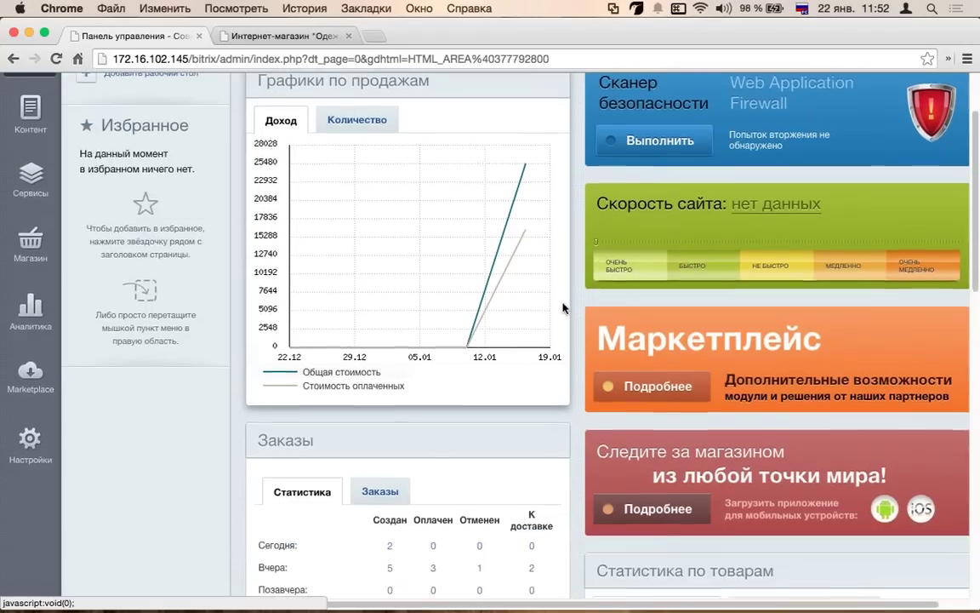
- Browse the Внешние сервисы, Магазин and Веб-аналитика gadgets, then show the Контент tree
scroll(540, 357, down, 2)
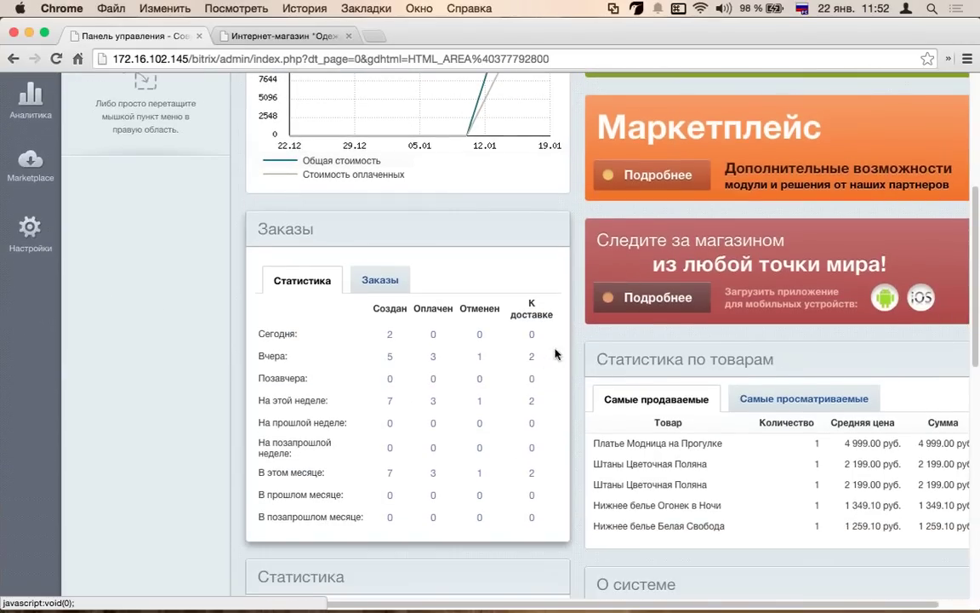
scroll(555, 354, down, 3)
scroll(740, 336, down, 10)
scroll(520, 311, down, 2)
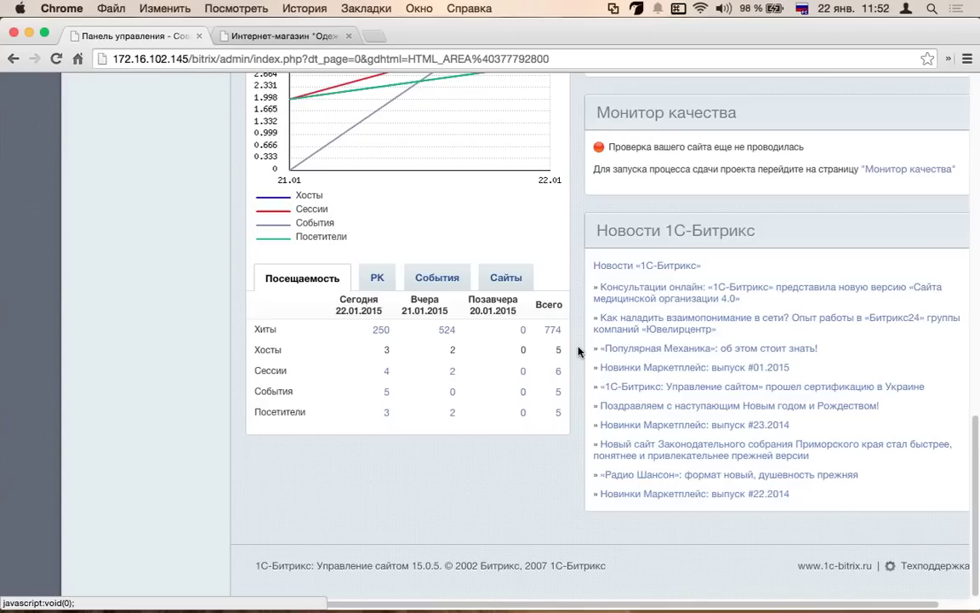
scroll(553, 331, up, 12)
scroll(579, 351, up, 10)
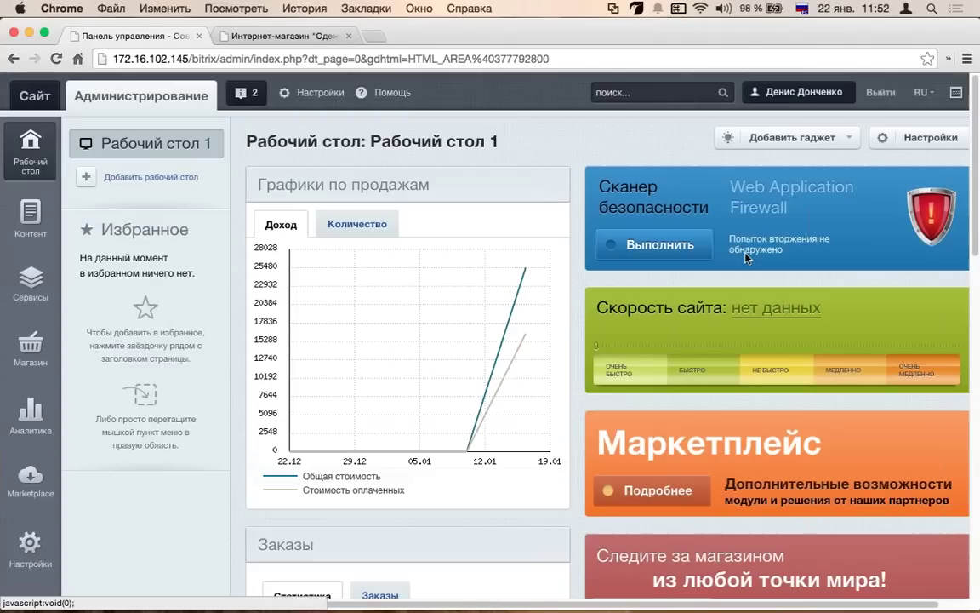
click(847, 142)
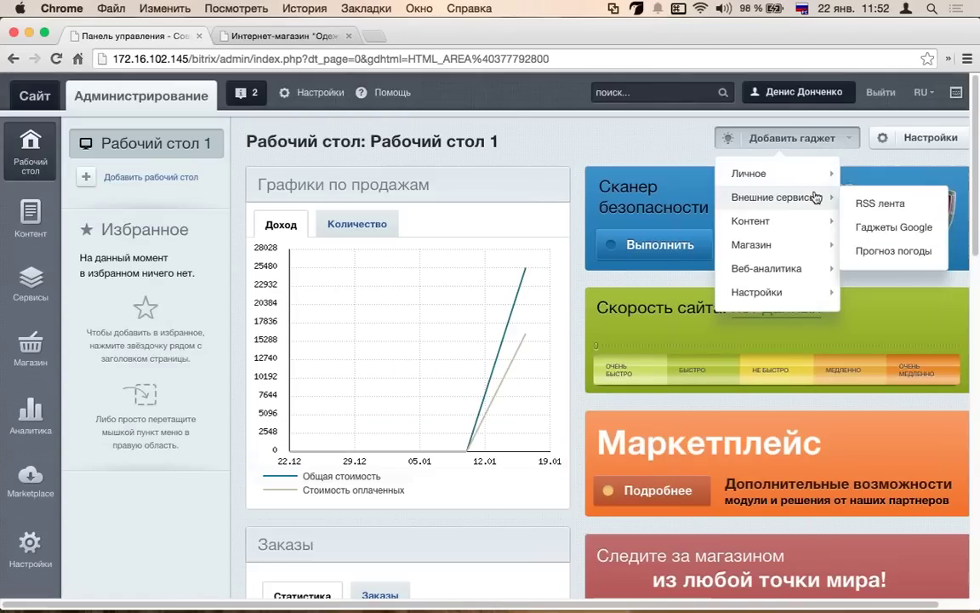
mouse_move(797, 236)
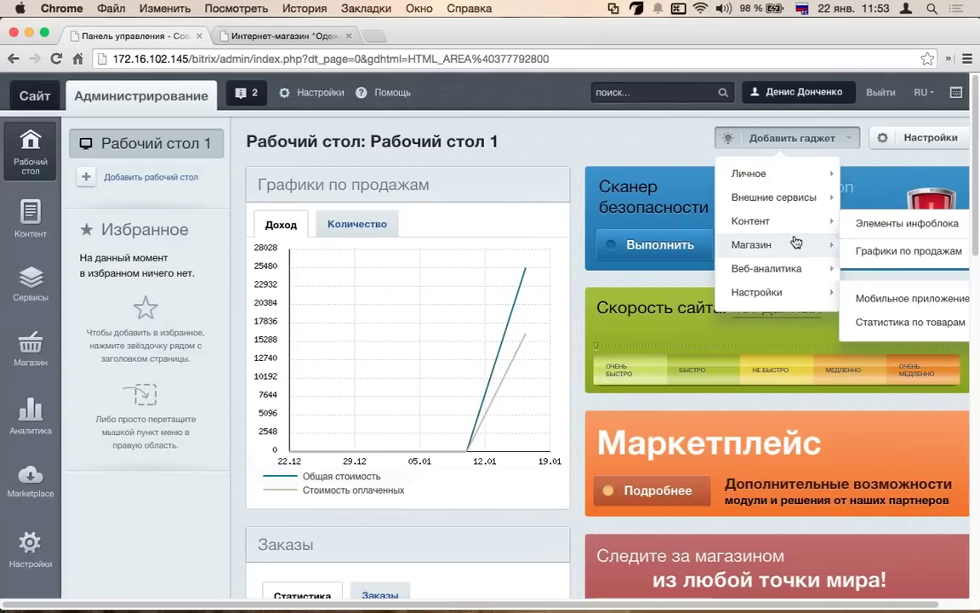
mouse_move(805, 279)
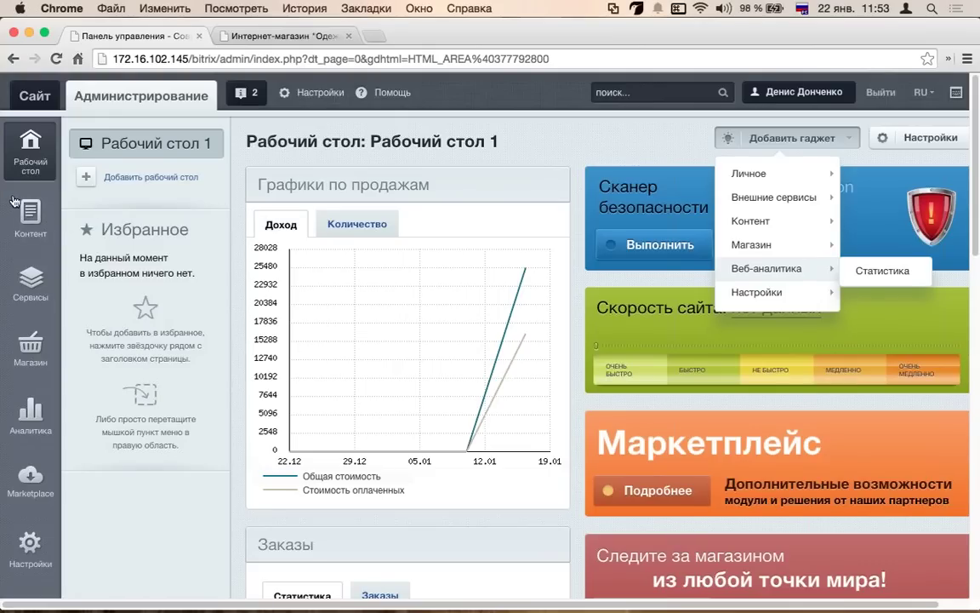
click(30, 217)
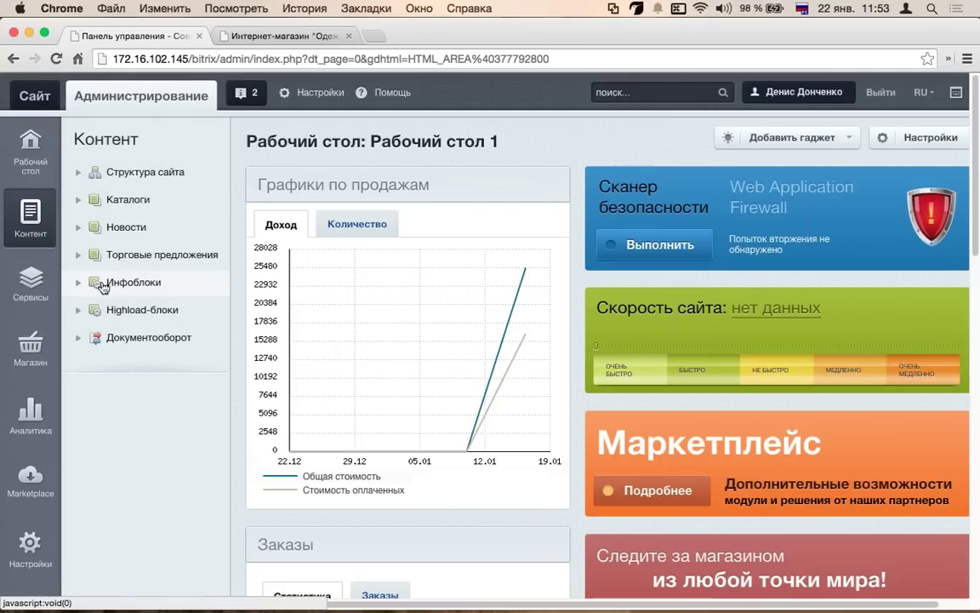
- Go through Структура сайта > Инфоблоки > Типы инфоблоков > Новости to the Новости infoblock settings
click(141, 173)
click(136, 198)
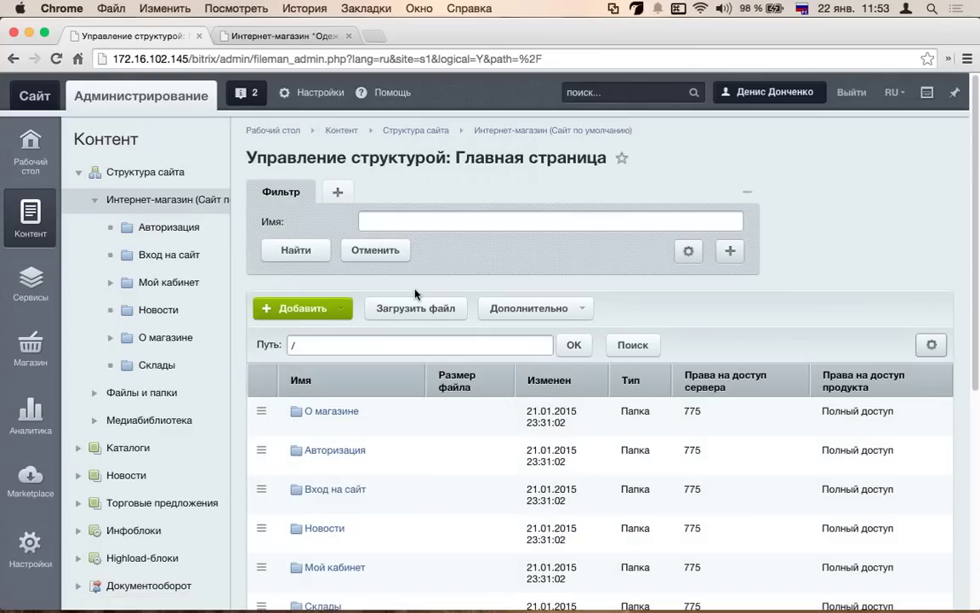
scroll(414, 291, down, 1)
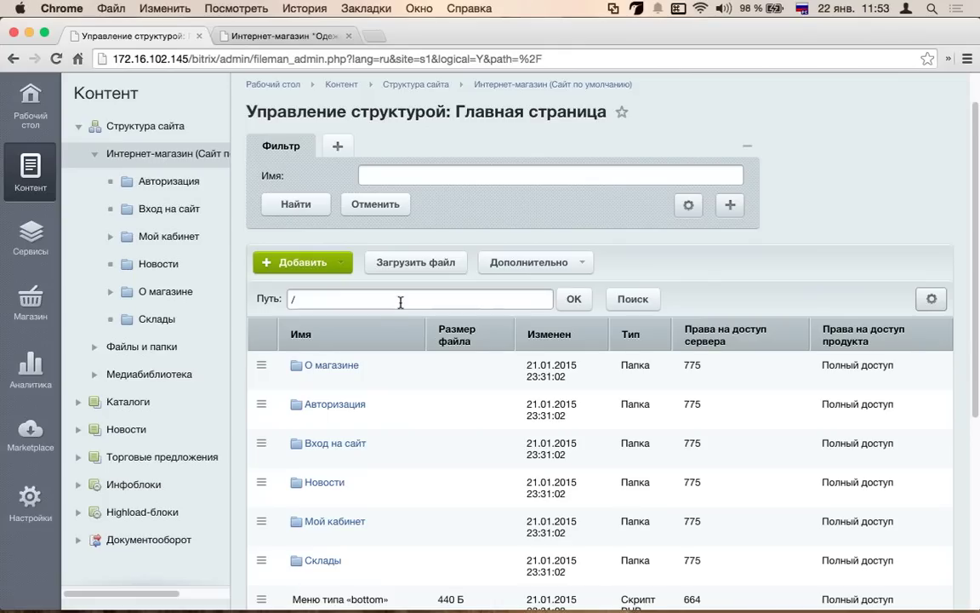
click(78, 484)
scroll(135, 451, down, 2)
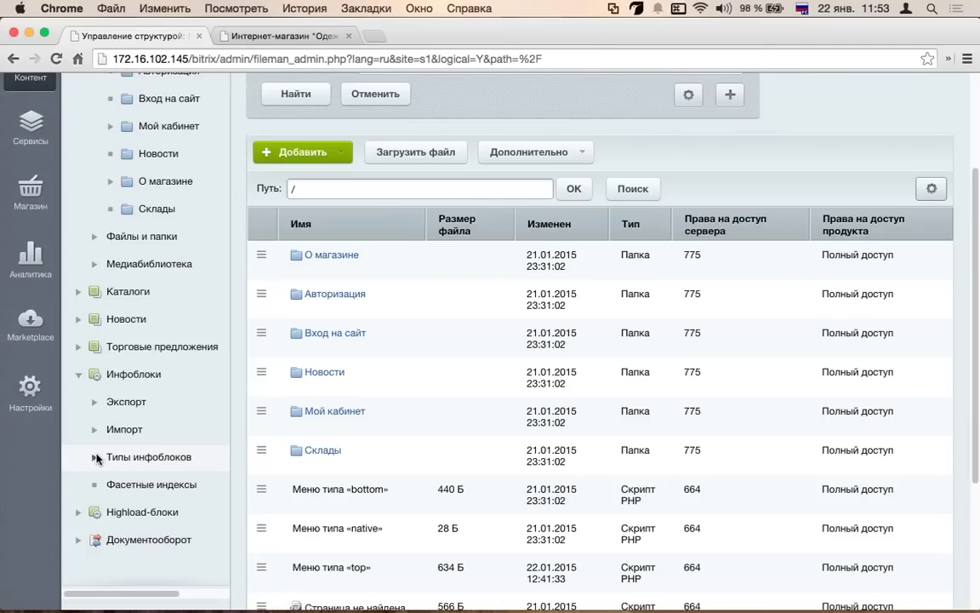
click(96, 459)
scroll(102, 442, down, 3)
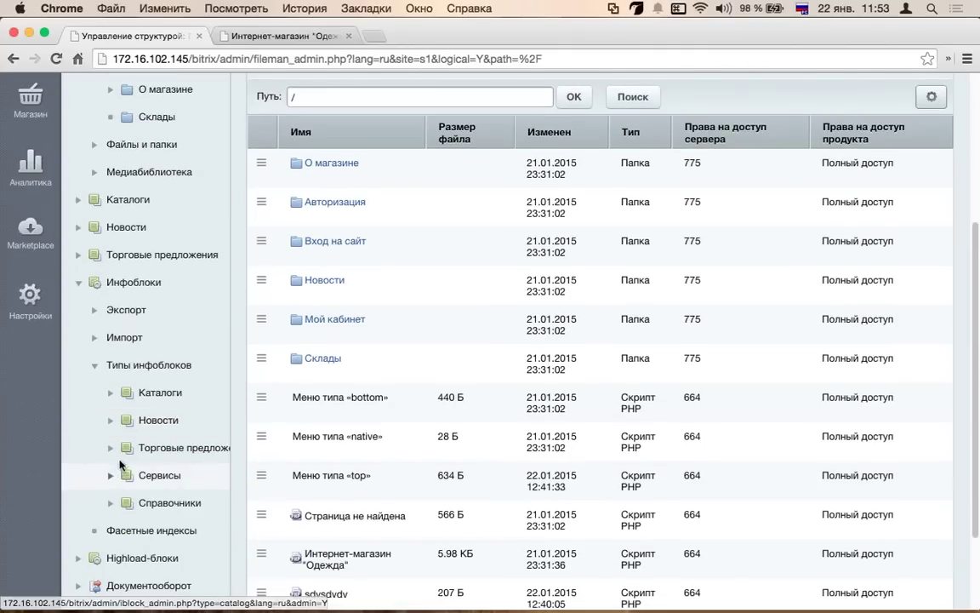
click(109, 422)
click(185, 448)
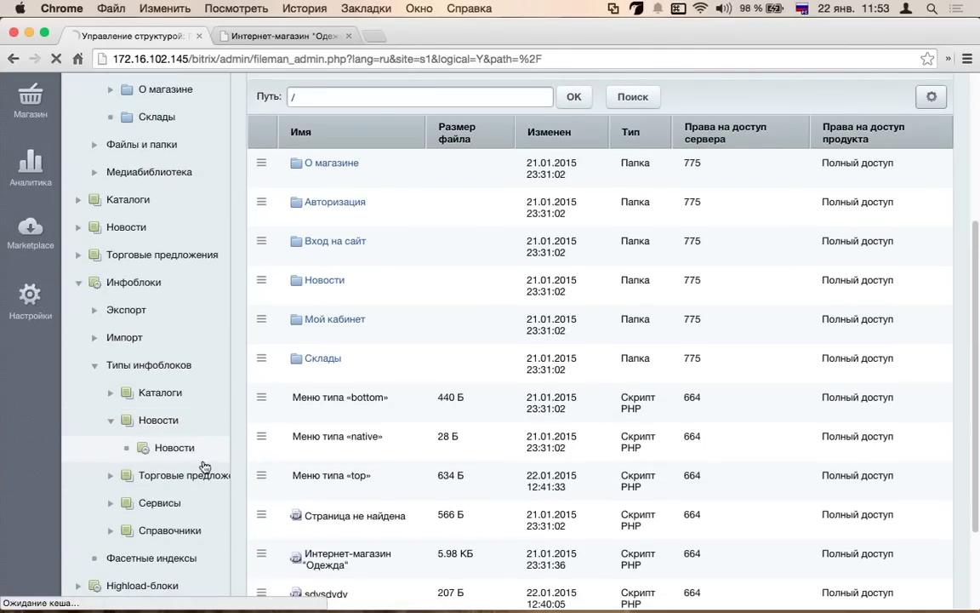
scroll(443, 403, down, 3)
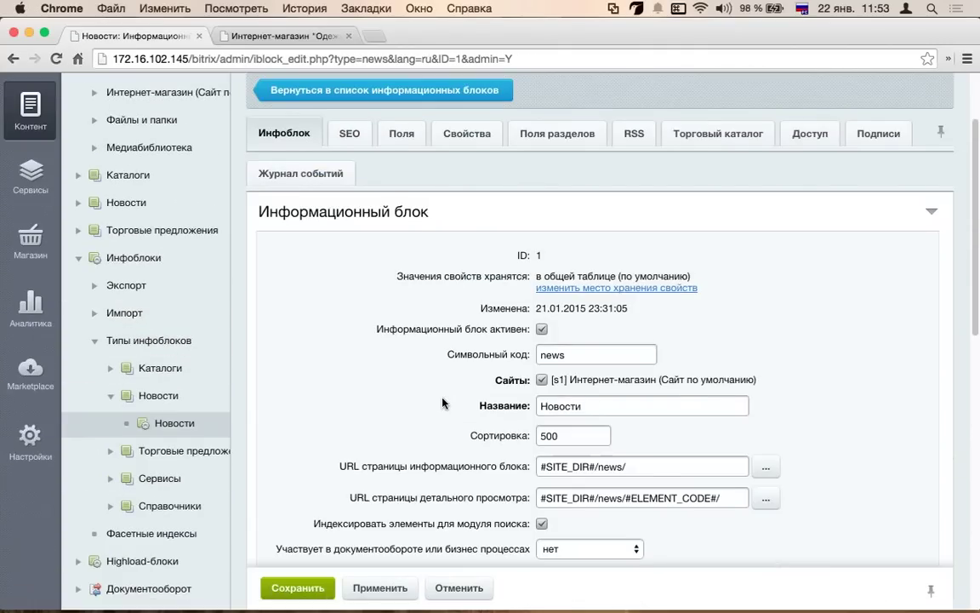
- Scroll through the Инфоблок tab, checking the section binding options without changing them
scroll(442, 402, down, 1)
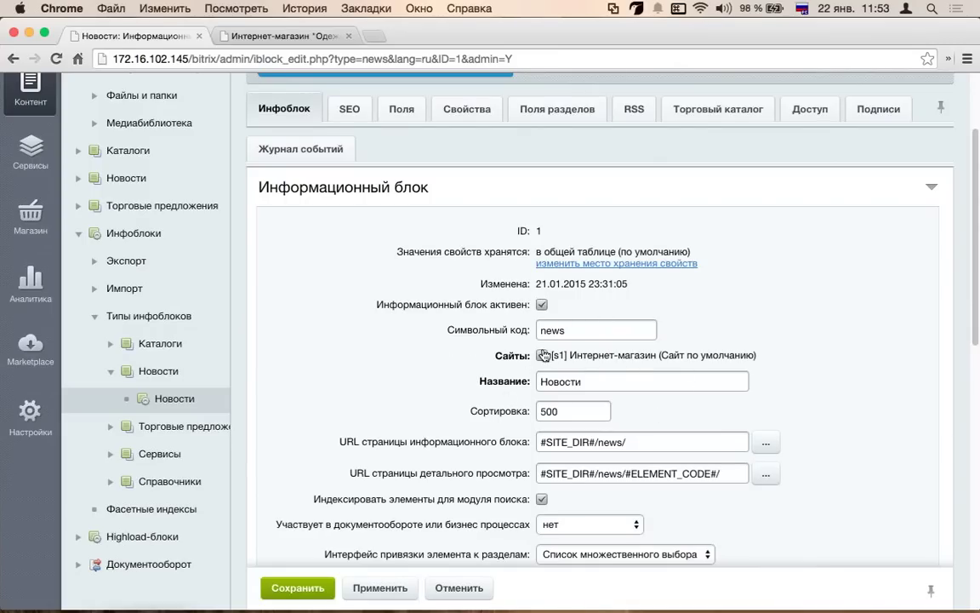
scroll(430, 360, down, 3)
scroll(474, 399, down, 1)
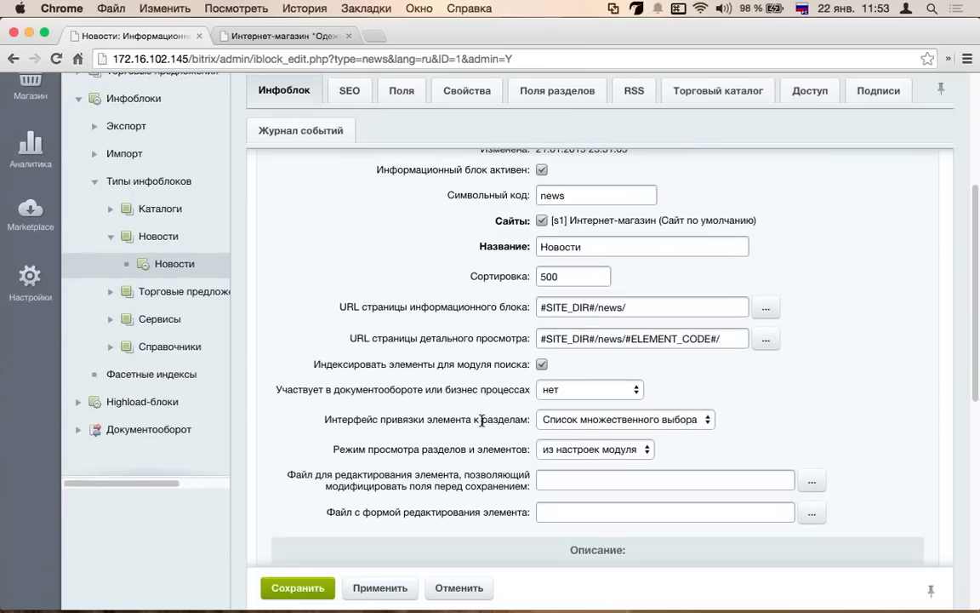
scroll(525, 415, down, 1)
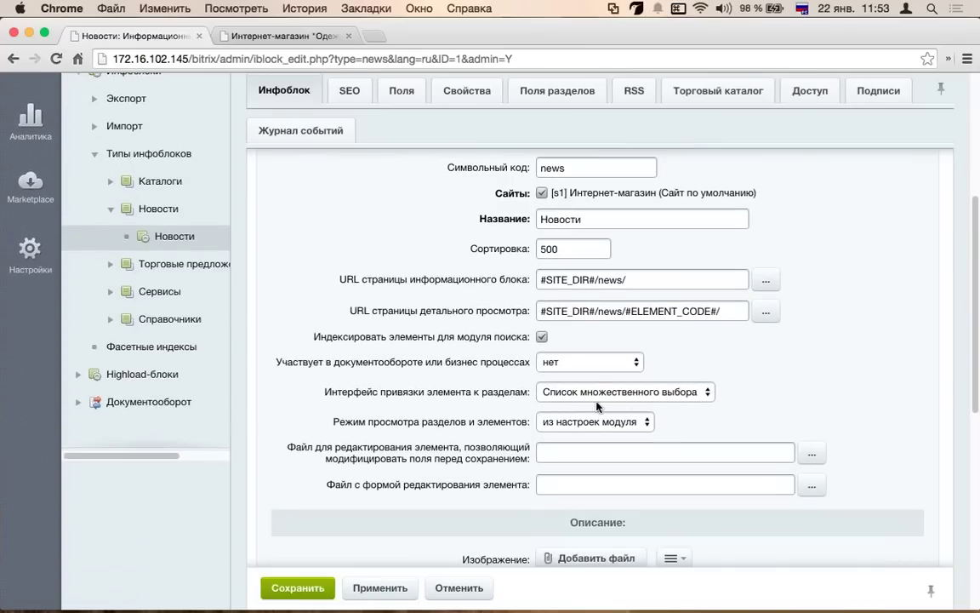
click(579, 389)
click(467, 363)
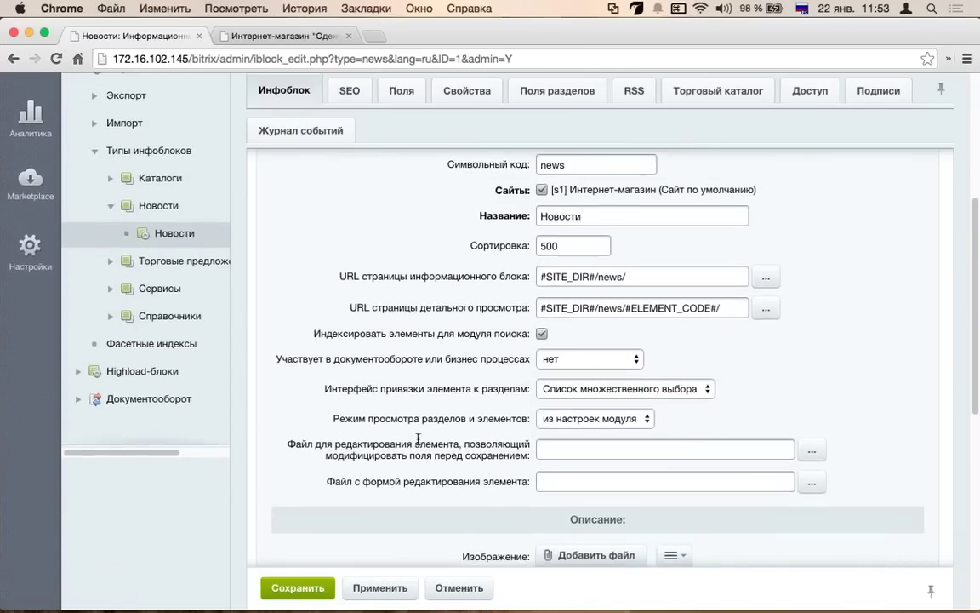
scroll(417, 439, down, 8)
click(647, 428)
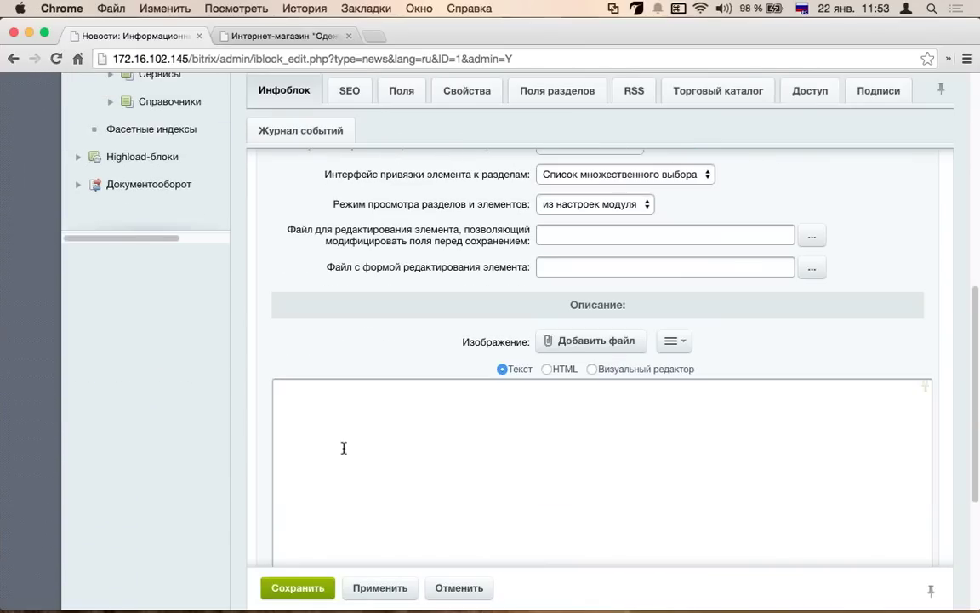
scroll(309, 401, up, 15)
- View the SEO tab, then scroll through the Поля tab's element field settings
click(362, 248)
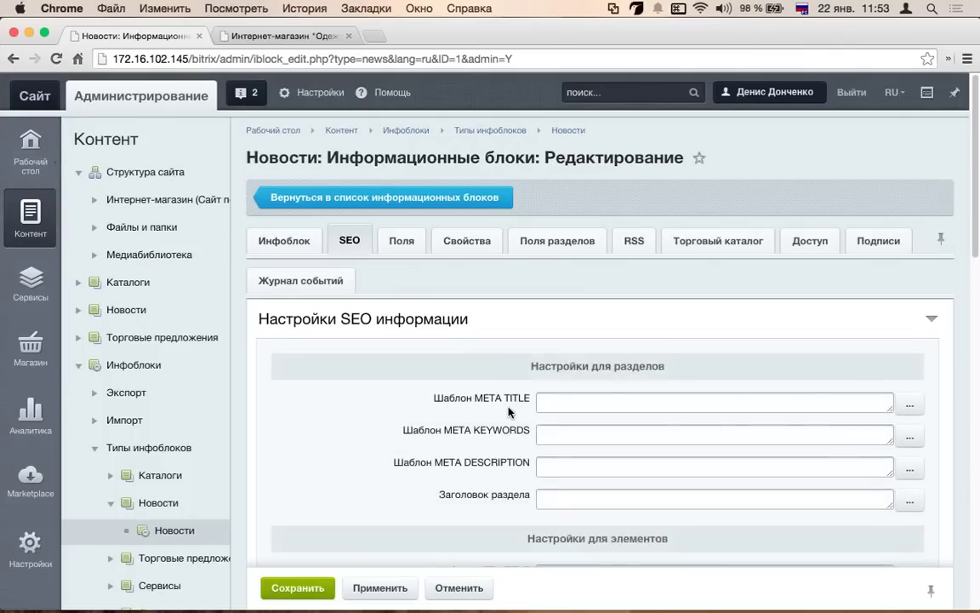
scroll(502, 400, down, 4)
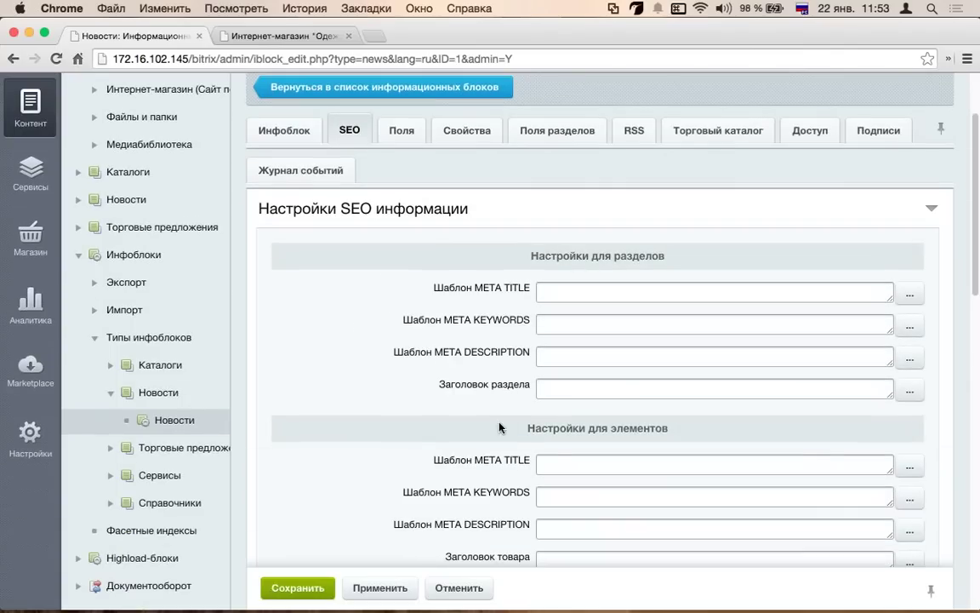
click(401, 133)
scroll(470, 276, down, 12)
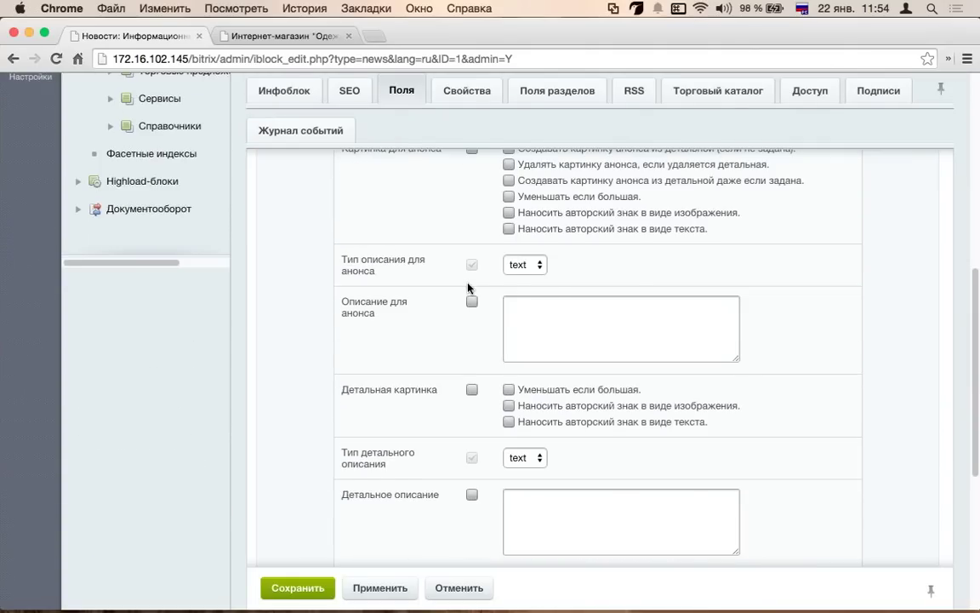
scroll(467, 290, down, 4)
scroll(451, 411, down, 3)
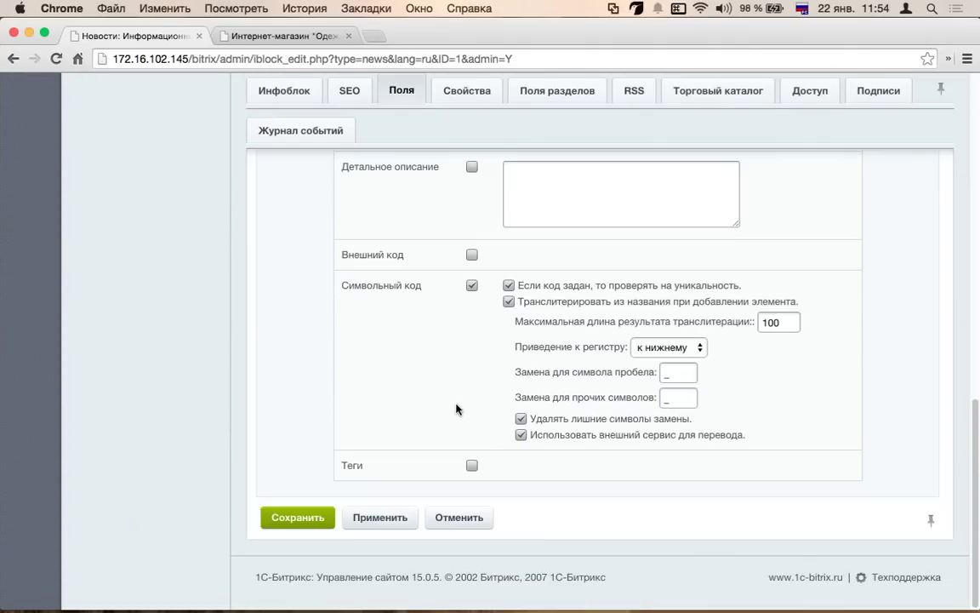
scroll(455, 408, up, 15)
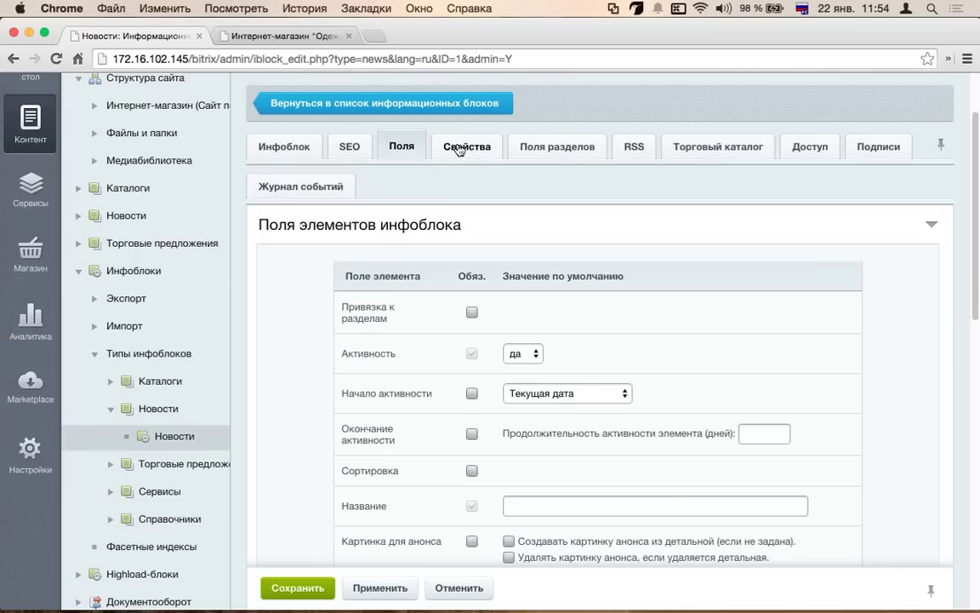
- On the Свойства tab, add property 'авторы' of type Привязка к пользователю
click(455, 147)
click(341, 314)
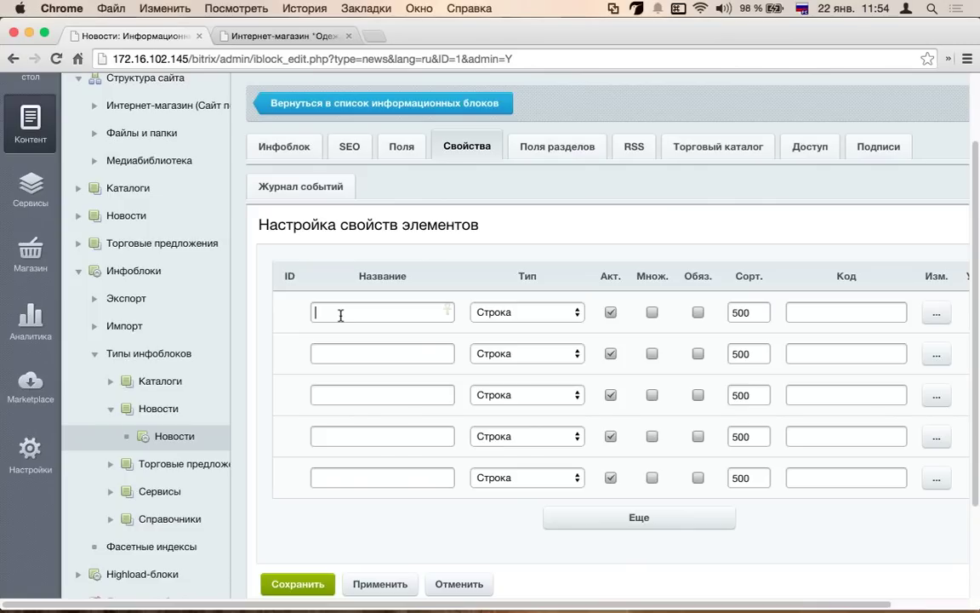
text(авторы)
click(514, 315)
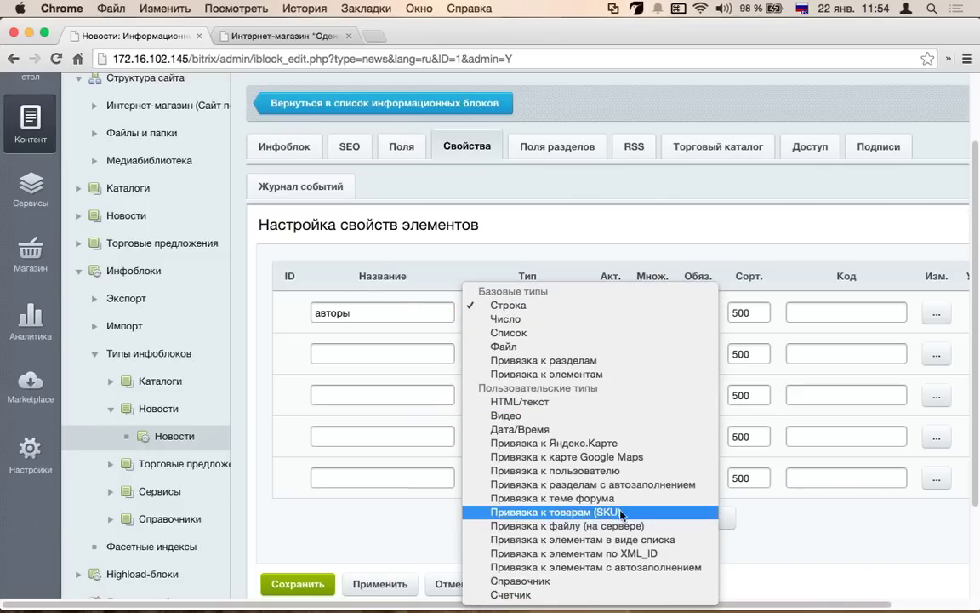
click(637, 471)
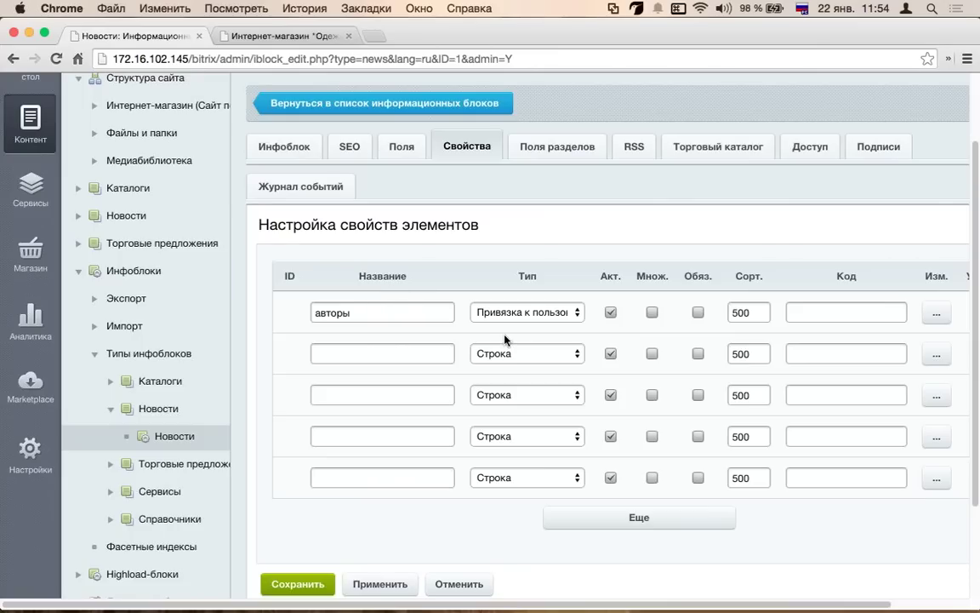
- Add a second property 'товары' of type Привязка к элементам
click(379, 352)
text(товары)
click(564, 355)
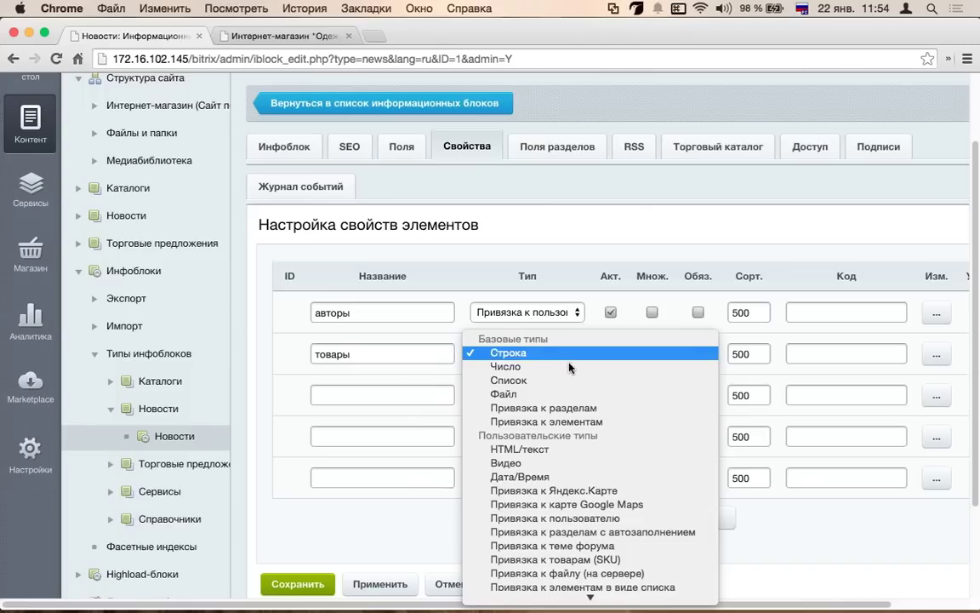
click(554, 422)
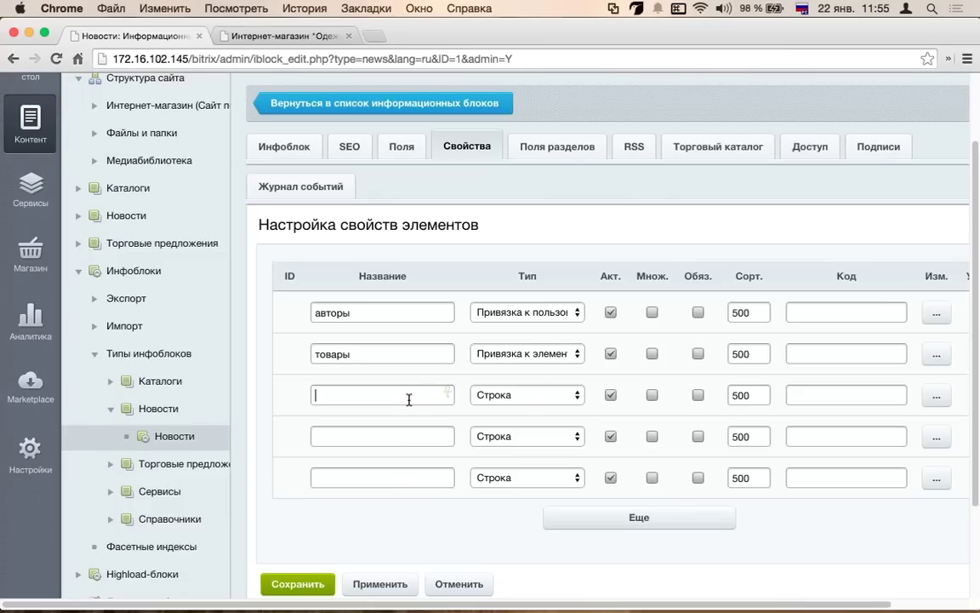
- Name the third property 'карта' with type Привязка к Яндекс.Карте
text(адд)
key(BackSpace)
key(BackSpace)
text(карта)
click(503, 396)
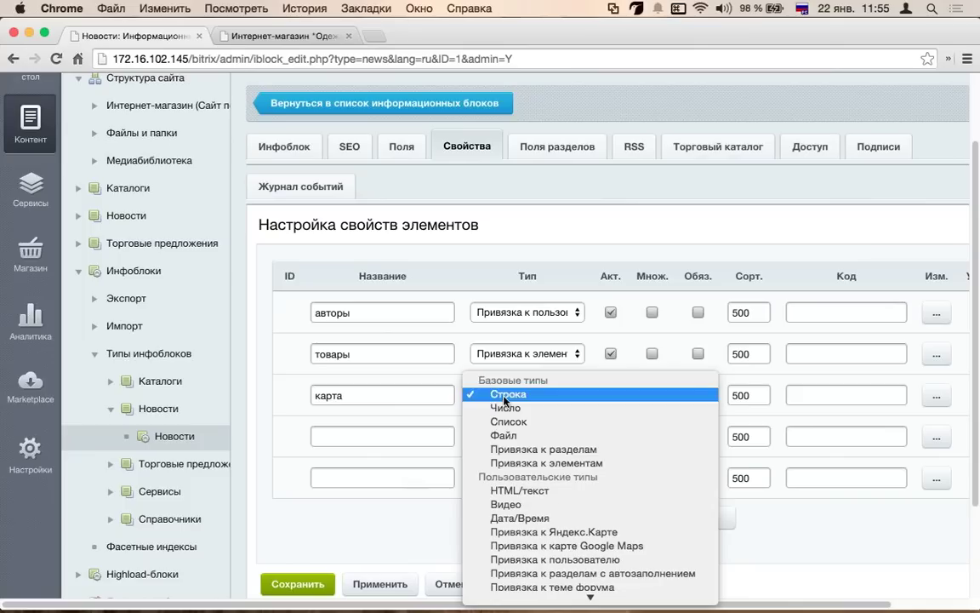
click(588, 446)
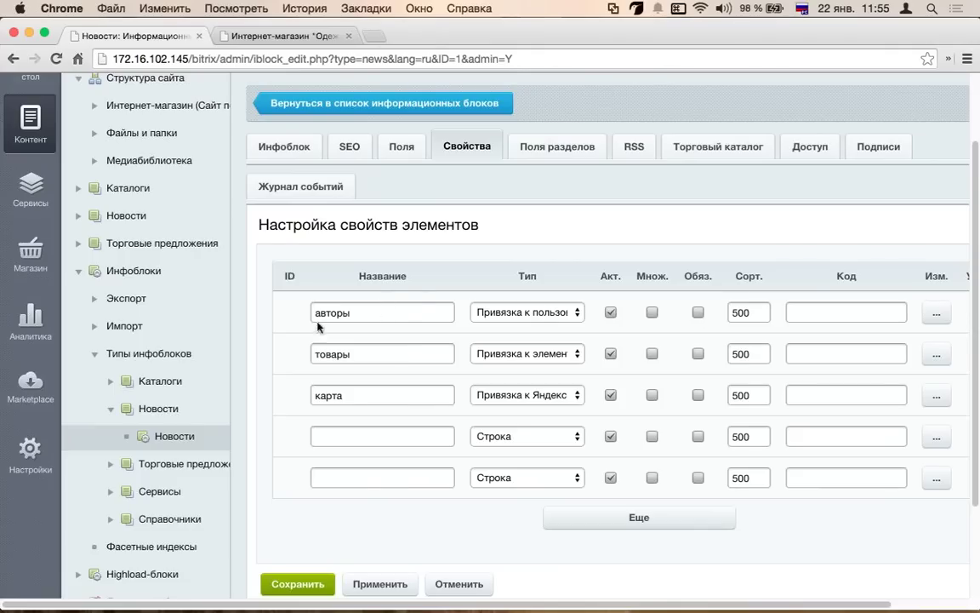
- Inspect the авторы property's default value settings, then cancel without changes
click(935, 314)
scroll(502, 343, down, 5)
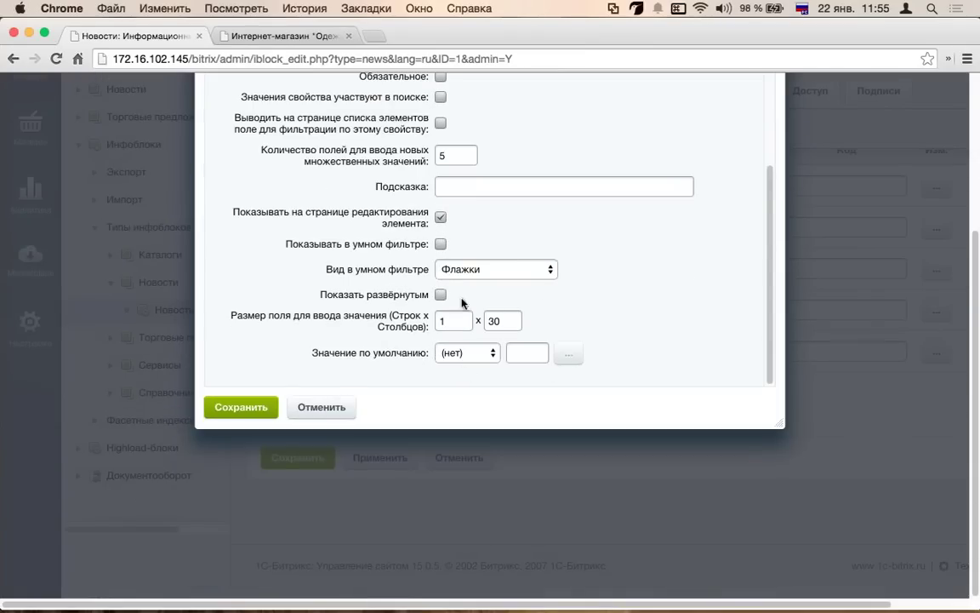
click(464, 352)
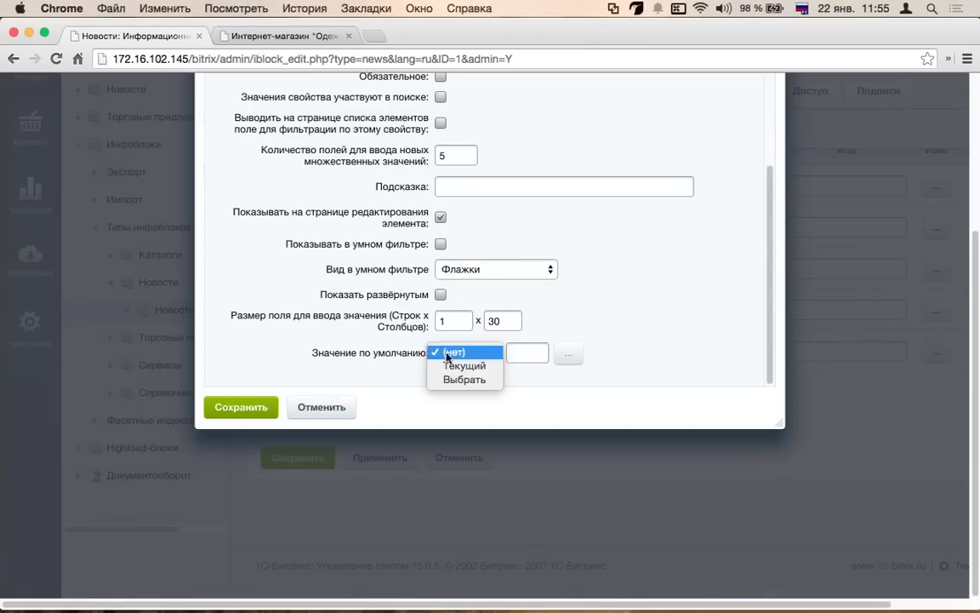
click(291, 362)
click(323, 407)
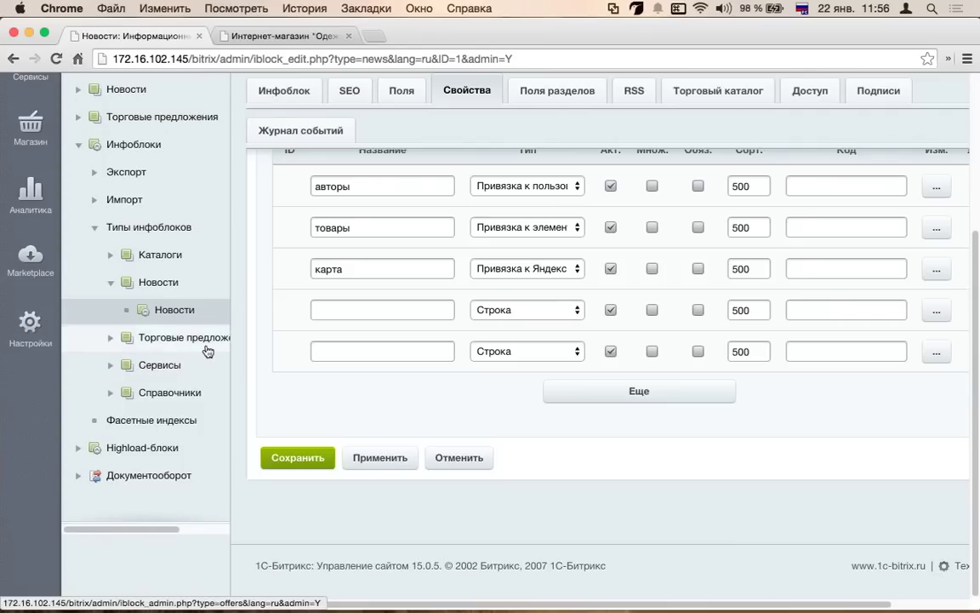
- Expand Каталоги > Одежда and open the Одежда catalog's section list, leaving list settings unchanged
scroll(161, 255, up, 5)
scroll(92, 341, down, 3)
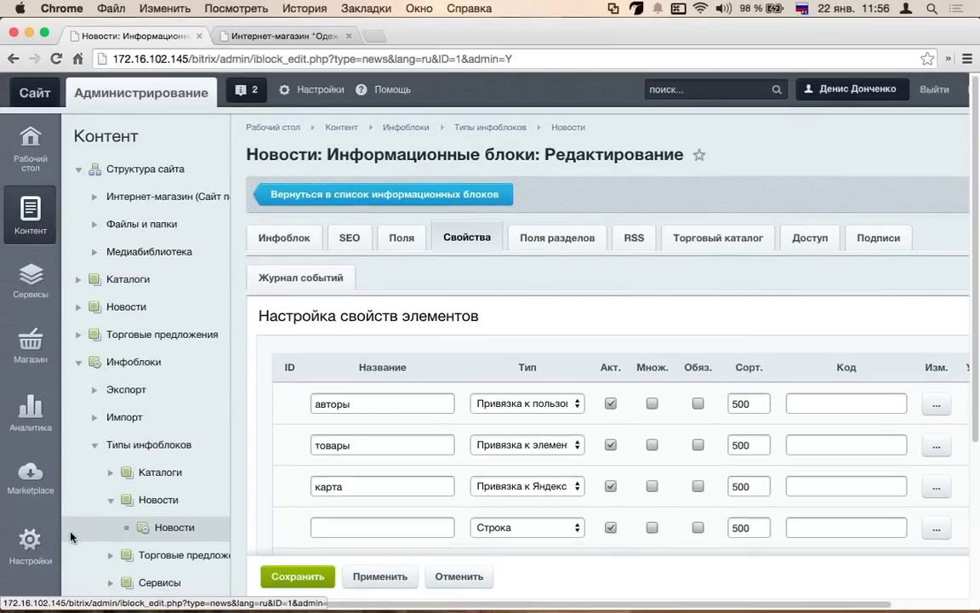
click(78, 285)
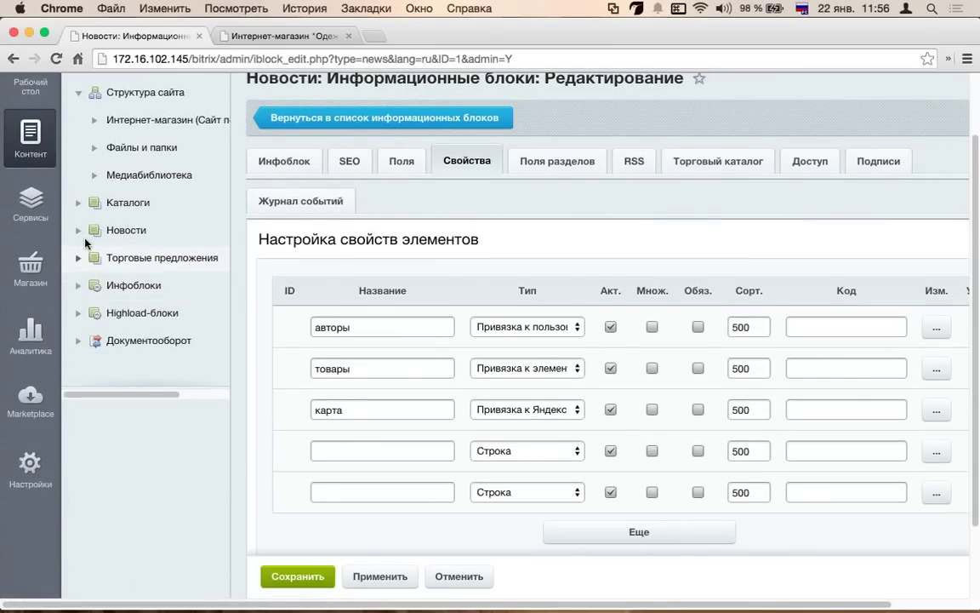
click(78, 203)
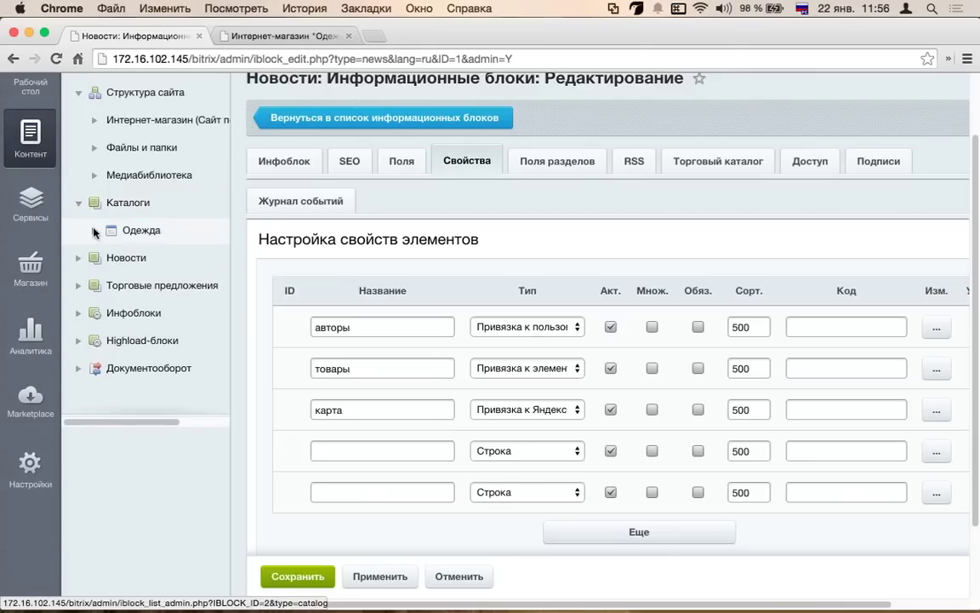
click(125, 243)
click(139, 232)
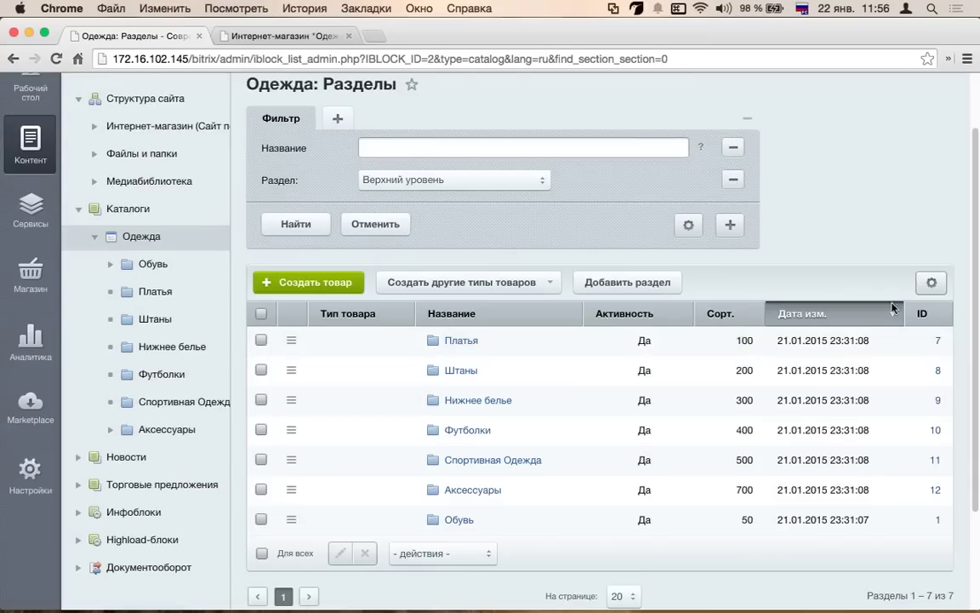
click(931, 282)
click(906, 319)
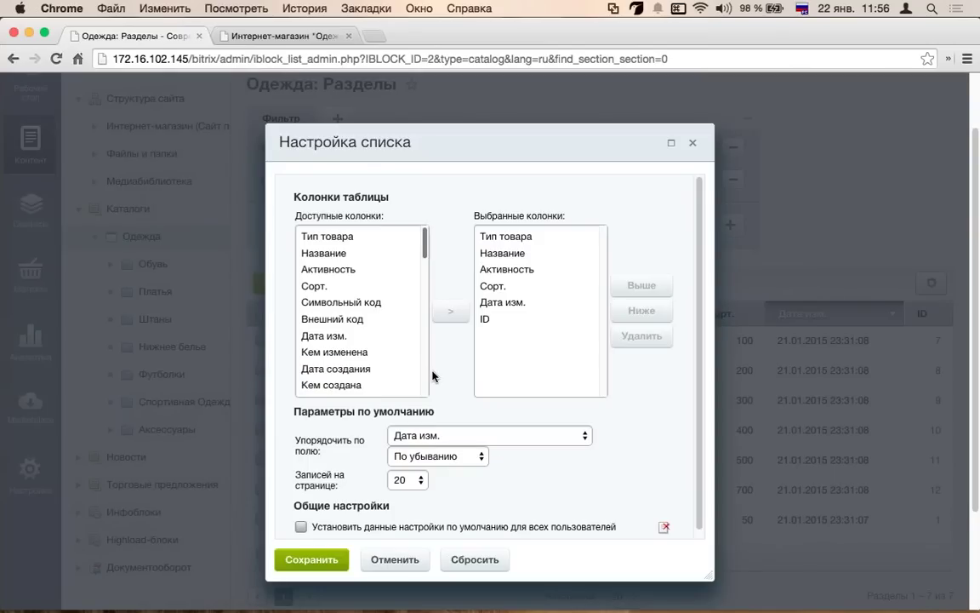
click(389, 559)
- Open the Платья dress list, cancelling both an Excel export and the list settings
click(464, 347)
click(931, 356)
click(908, 417)
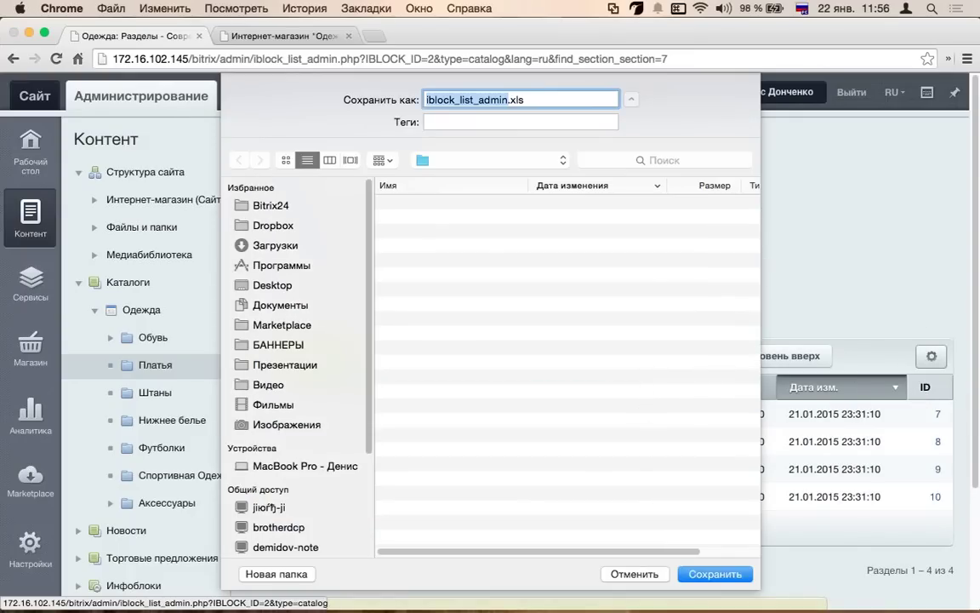
click(635, 574)
click(931, 356)
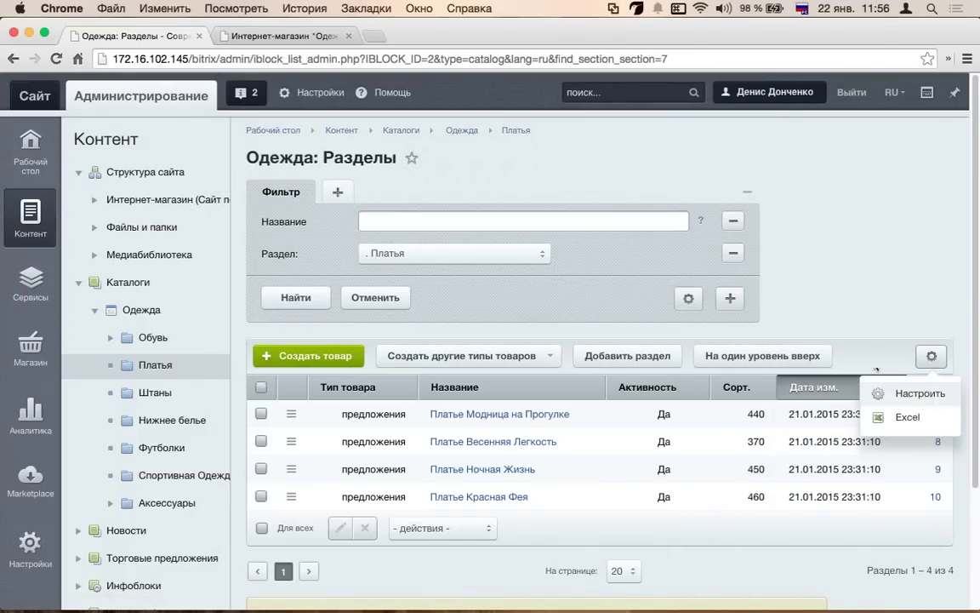
click(902, 393)
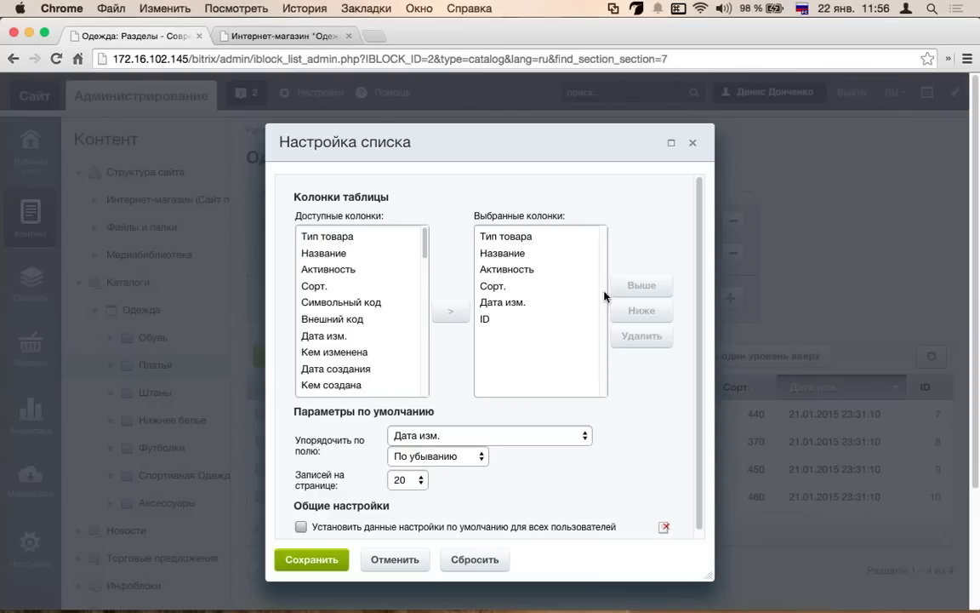
scroll(445, 339, down, 1)
click(395, 561)
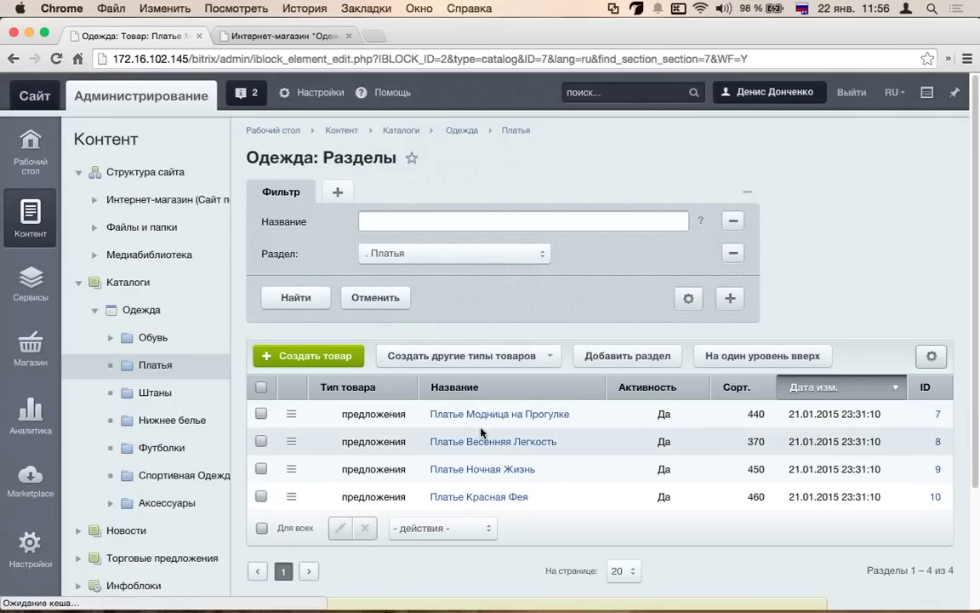
- Review the dress's Анонс, Подробно, SEO, Разделы and Торговые предложения tabs, then open form settings
scroll(482, 433, down, 2)
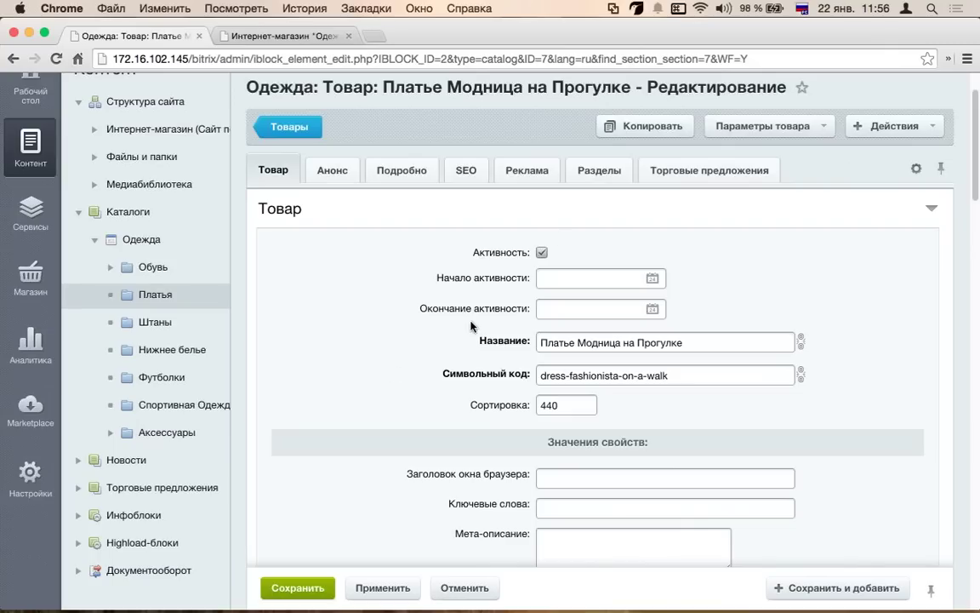
scroll(286, 104, up, 1)
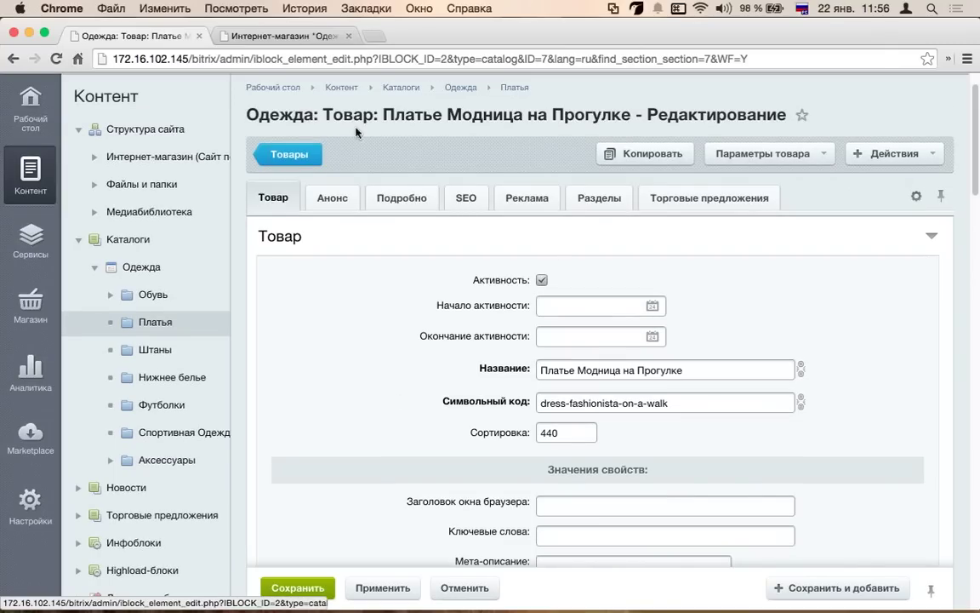
click(330, 199)
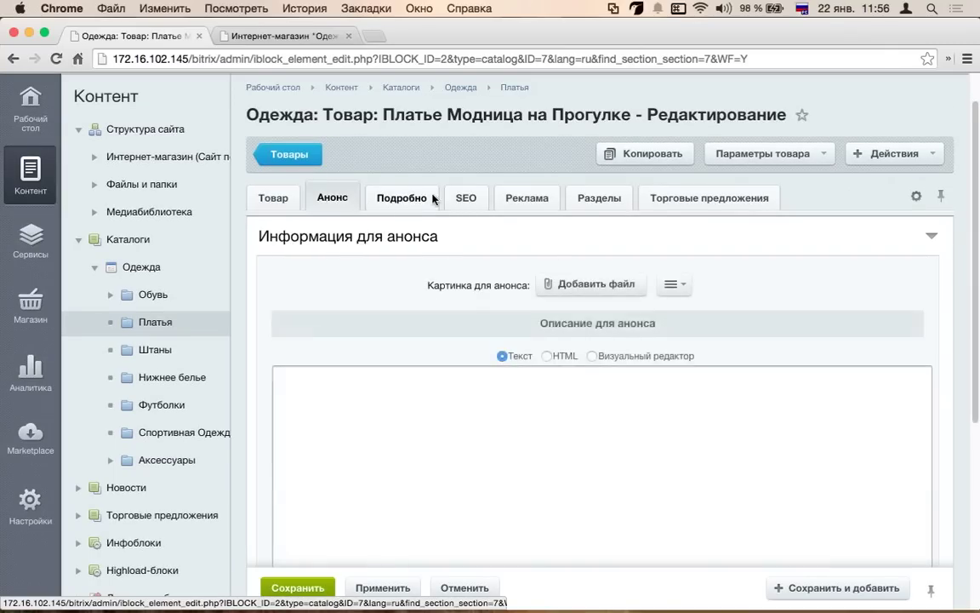
click(430, 197)
click(467, 197)
click(615, 198)
click(691, 201)
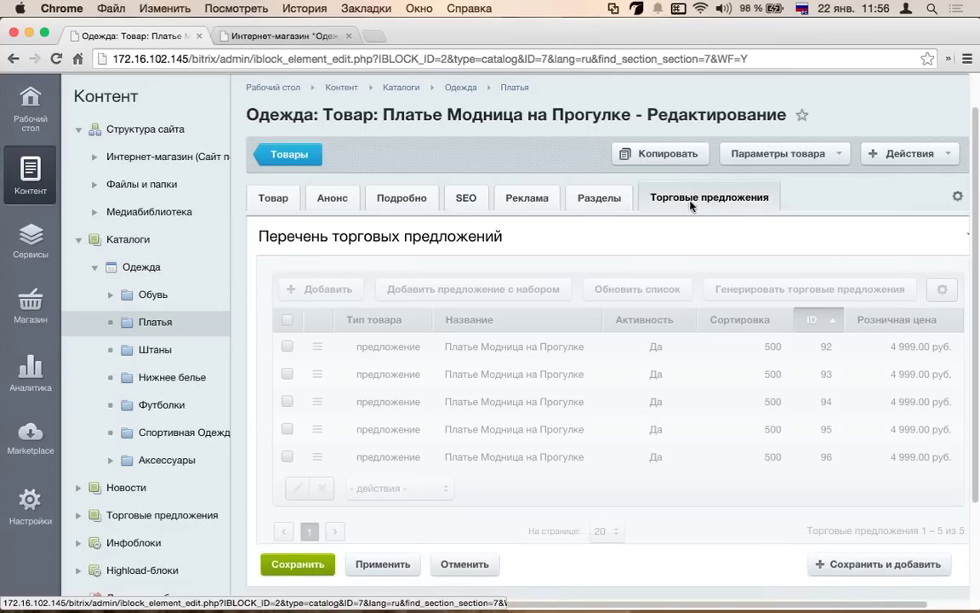
click(270, 199)
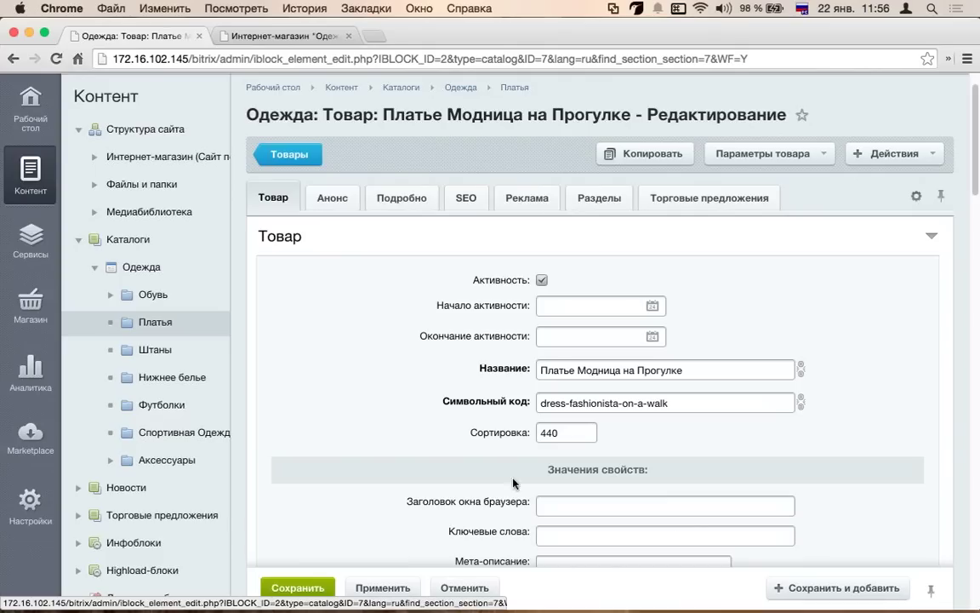
click(916, 197)
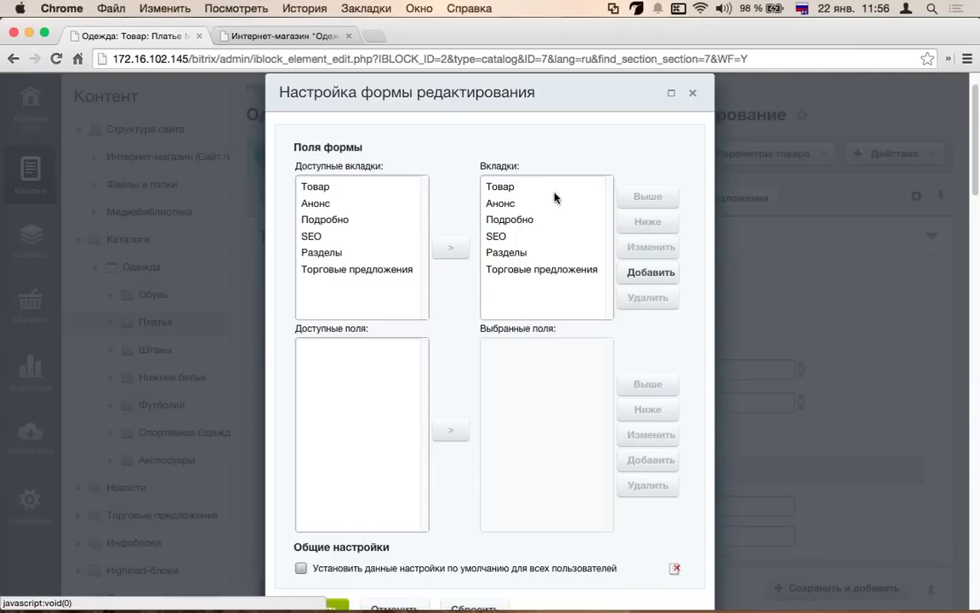
- Remove all form tabs: Товар, Анонс, Подробно, SEO, Разделы and Торговые предложения
click(543, 195)
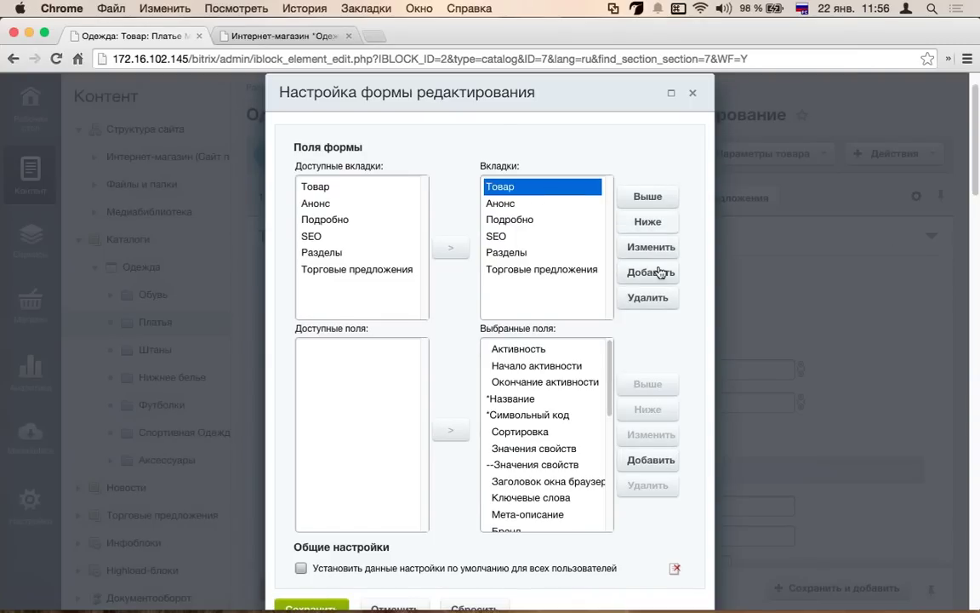
click(645, 297)
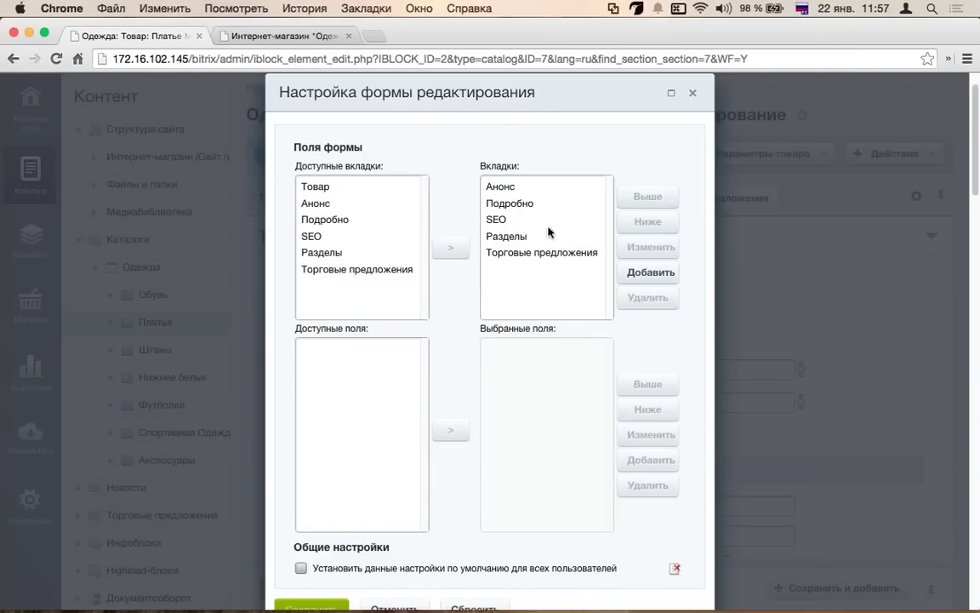
click(555, 204)
click(570, 187)
click(645, 297)
click(536, 187)
click(647, 297)
click(515, 187)
click(647, 297)
click(555, 189)
click(647, 297)
click(542, 187)
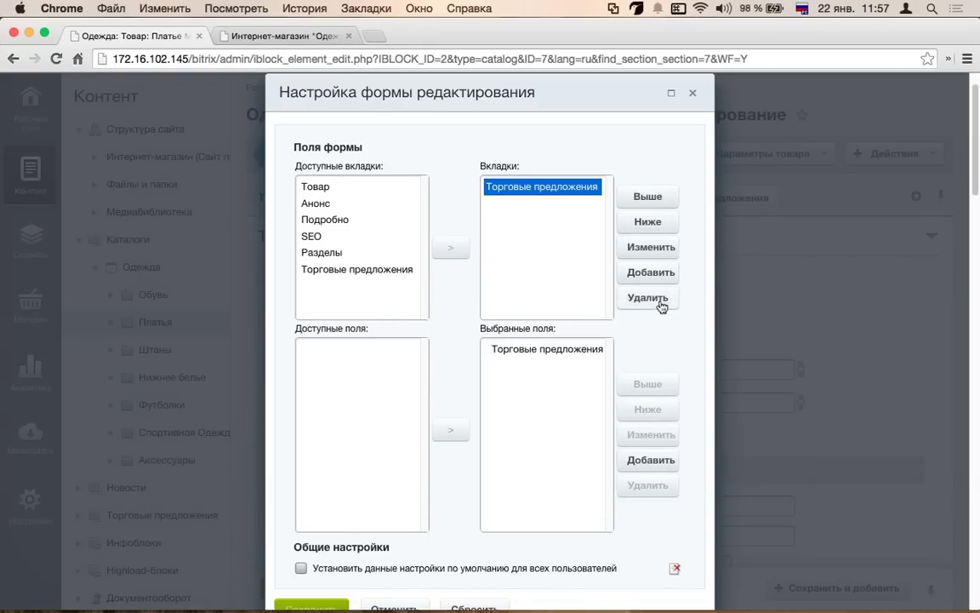
click(647, 297)
- Create a new custom form tab titled 'Добавлени товара'
click(651, 272)
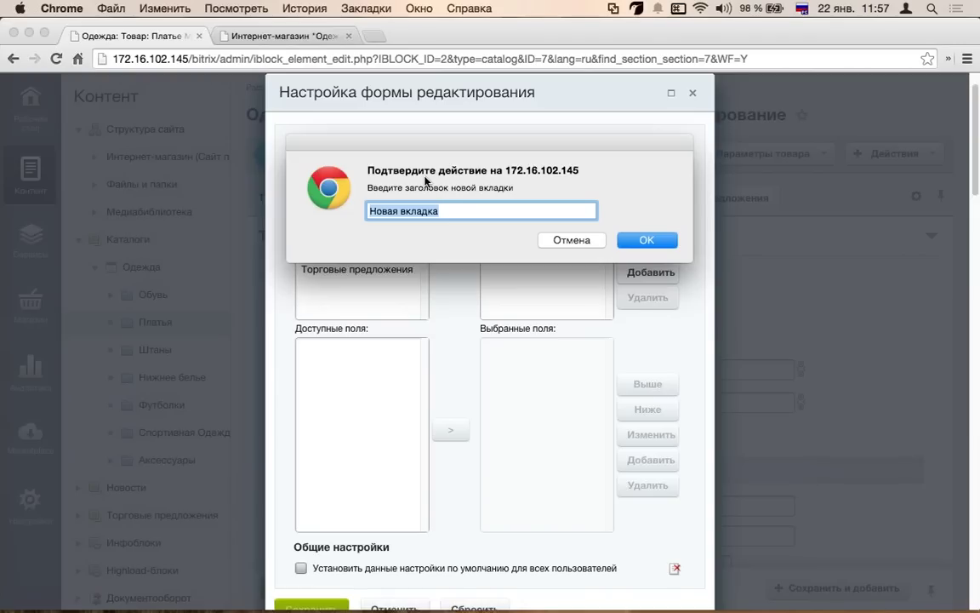
text(Доба)
key(BackSpace)
key(BackSpace)
key(BackSpace)
key(BackSpace)
text(Добавлени товара)
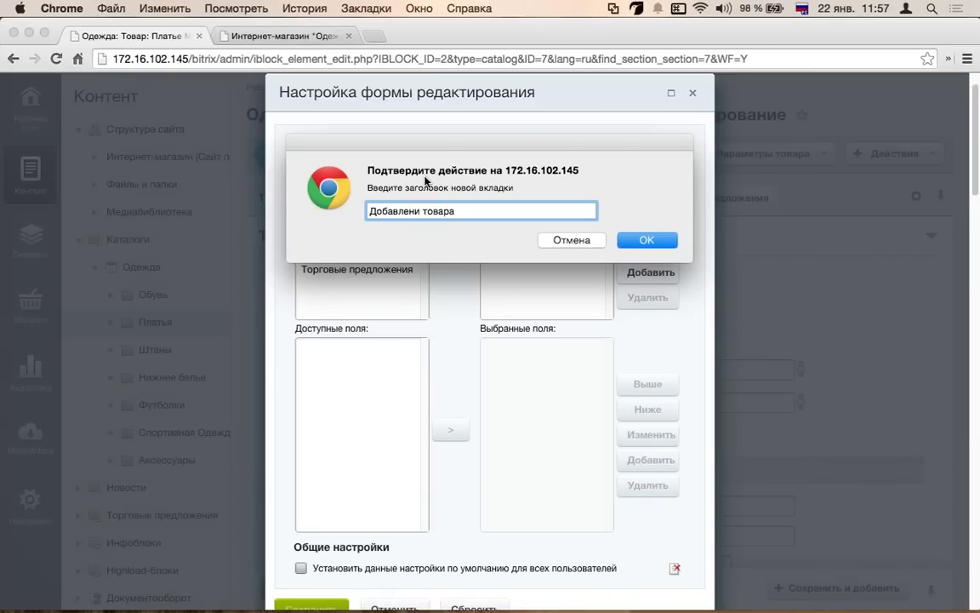
key(Return)
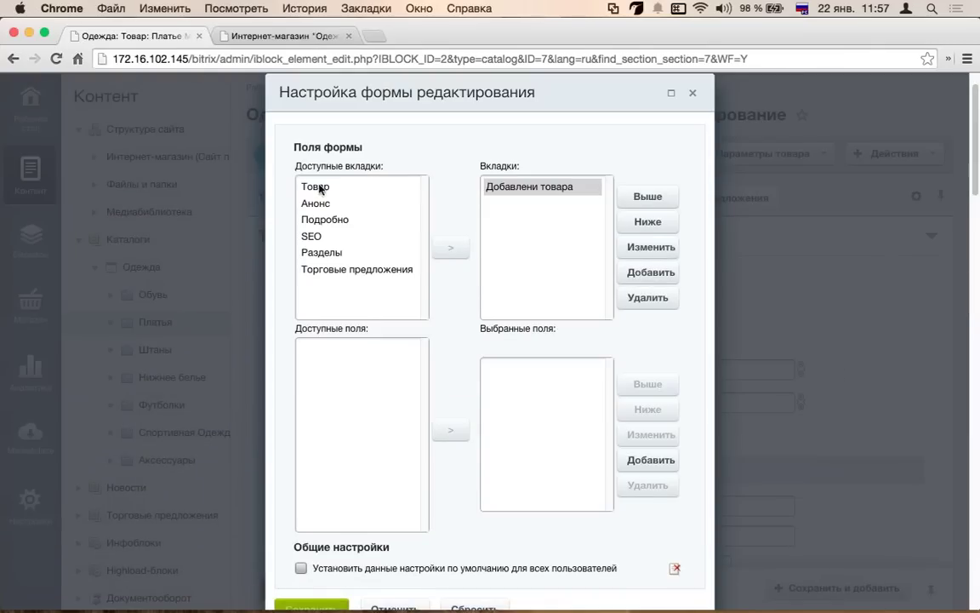
- Add the Название, Бренд, Новинка and Лидер продаж fields from Товар to the new tab
click(321, 189)
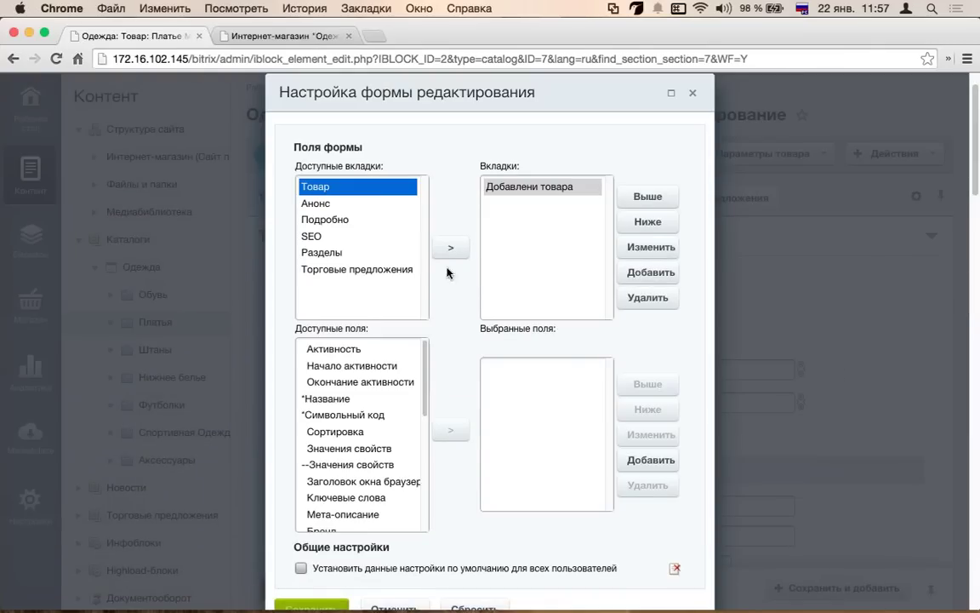
click(318, 348)
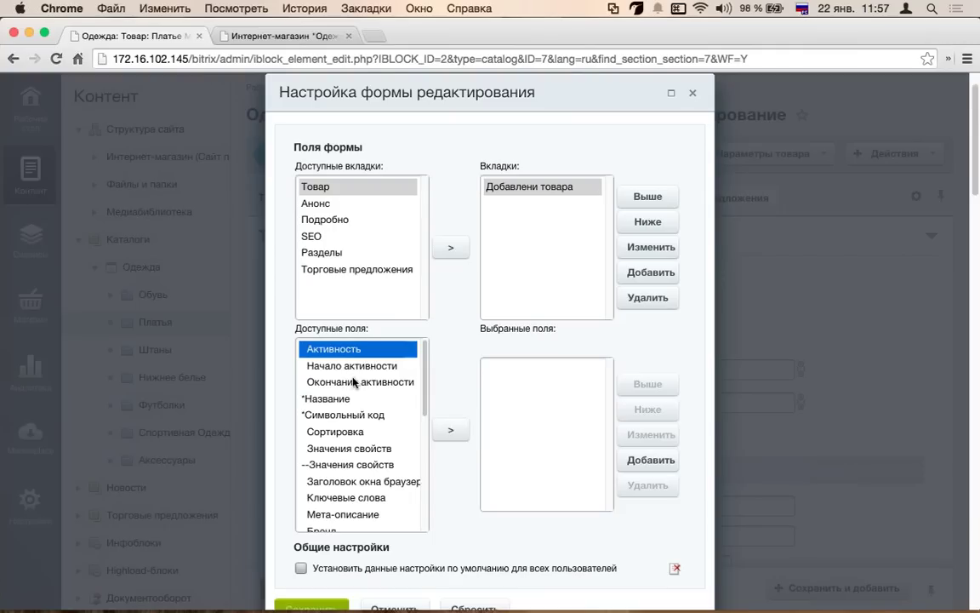
click(413, 381)
click(400, 398)
click(450, 426)
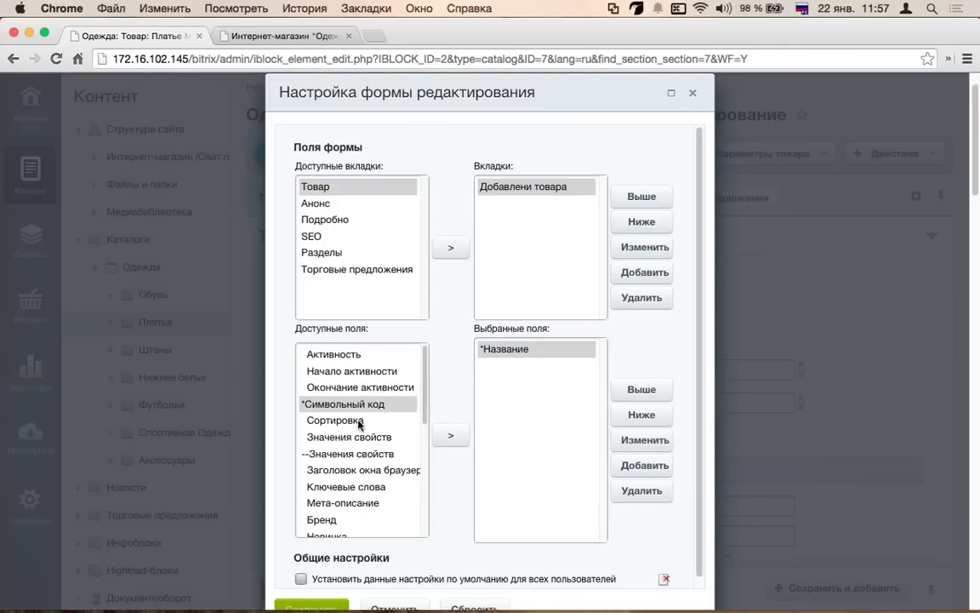
scroll(323, 421, down, 2)
scroll(341, 444, down, 1)
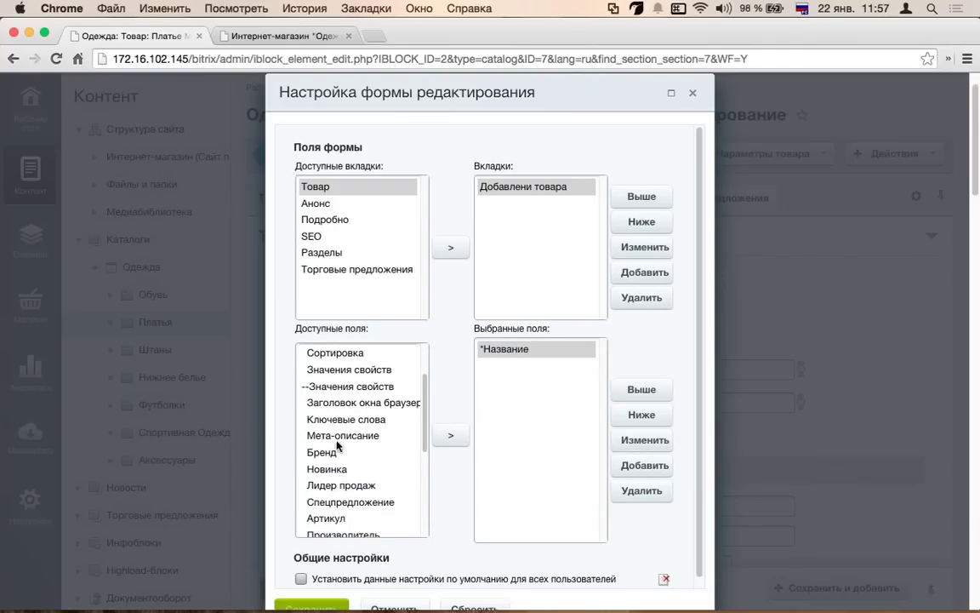
click(315, 451)
click(451, 436)
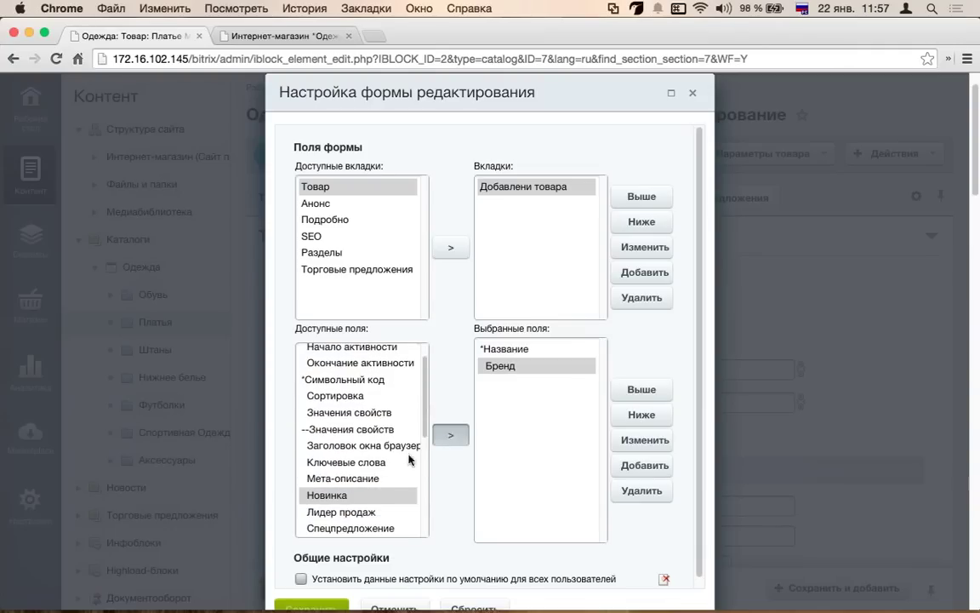
click(451, 435)
click(328, 513)
click(451, 437)
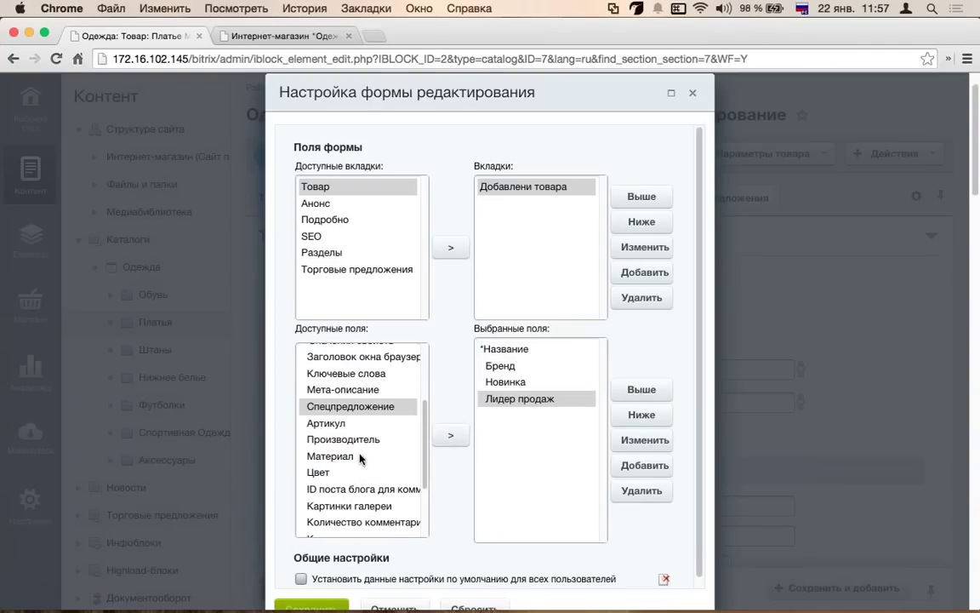
- Add Цвет, Производитель, Минимальная цена and Торговые предложения fields to the new tab
click(318, 473)
scroll(358, 426, up, 1)
click(451, 435)
click(362, 475)
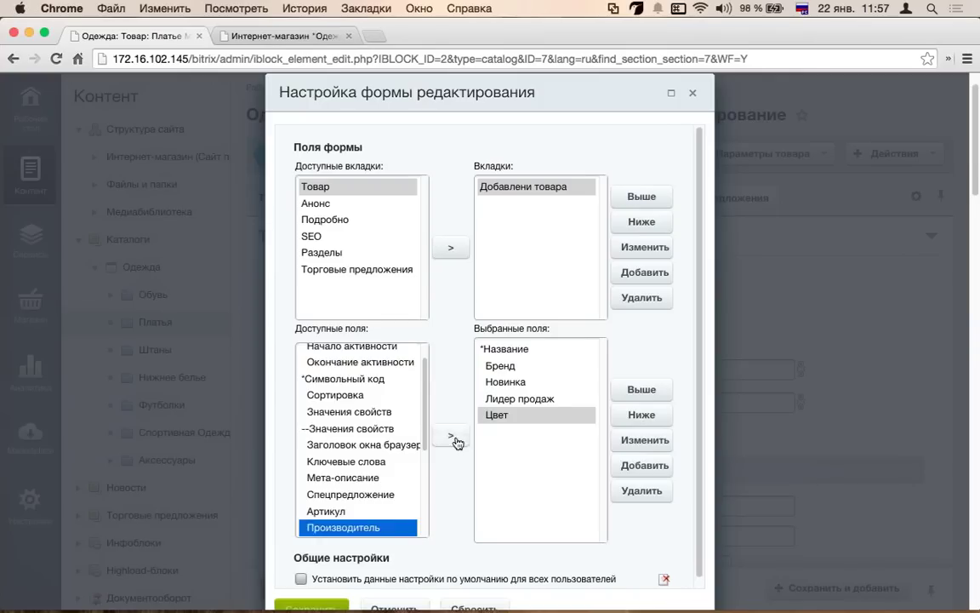
click(452, 435)
scroll(371, 421, down, 3)
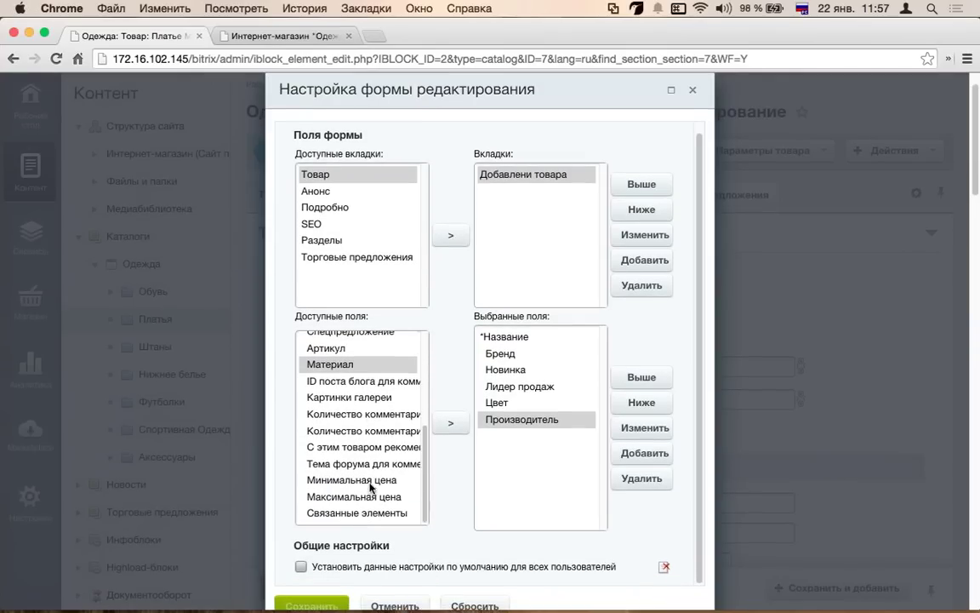
click(328, 482)
scroll(328, 483, up, 2)
click(451, 423)
click(315, 257)
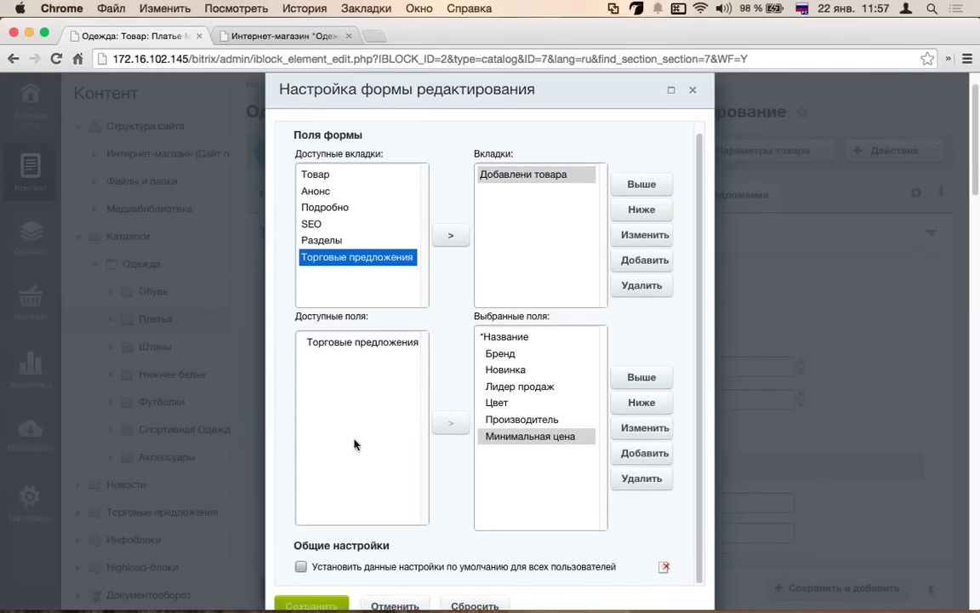
click(359, 339)
click(452, 423)
- Insert the Символьный код field from Товар right after Цвет
scroll(331, 528, down, 3)
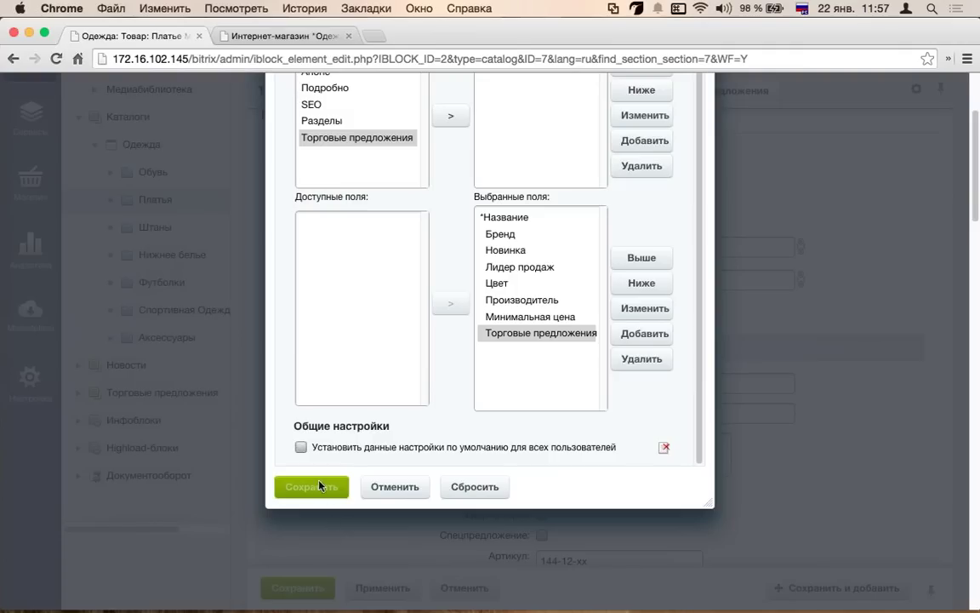
scroll(365, 362, up, 2)
click(520, 346)
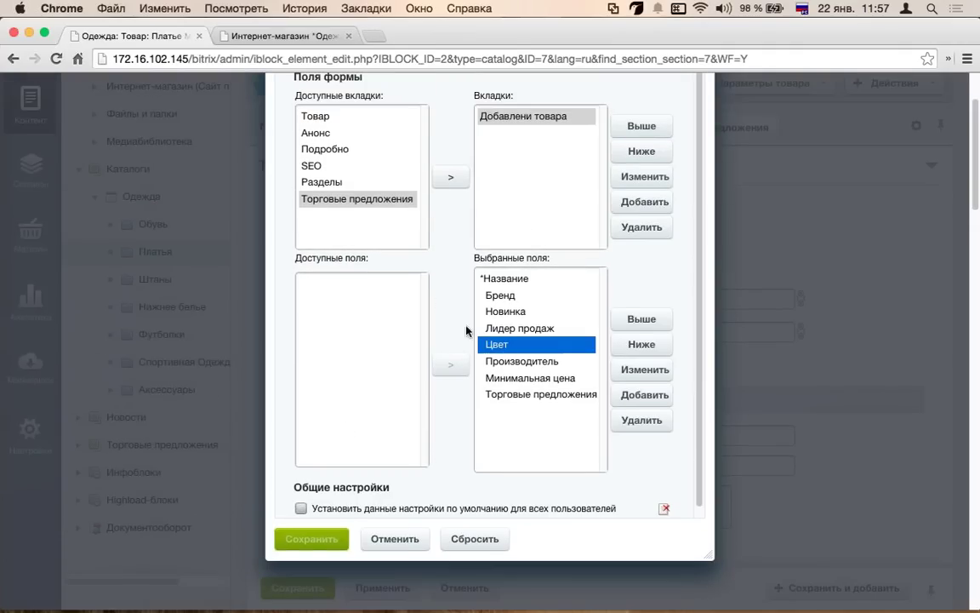
click(358, 149)
click(320, 182)
click(324, 115)
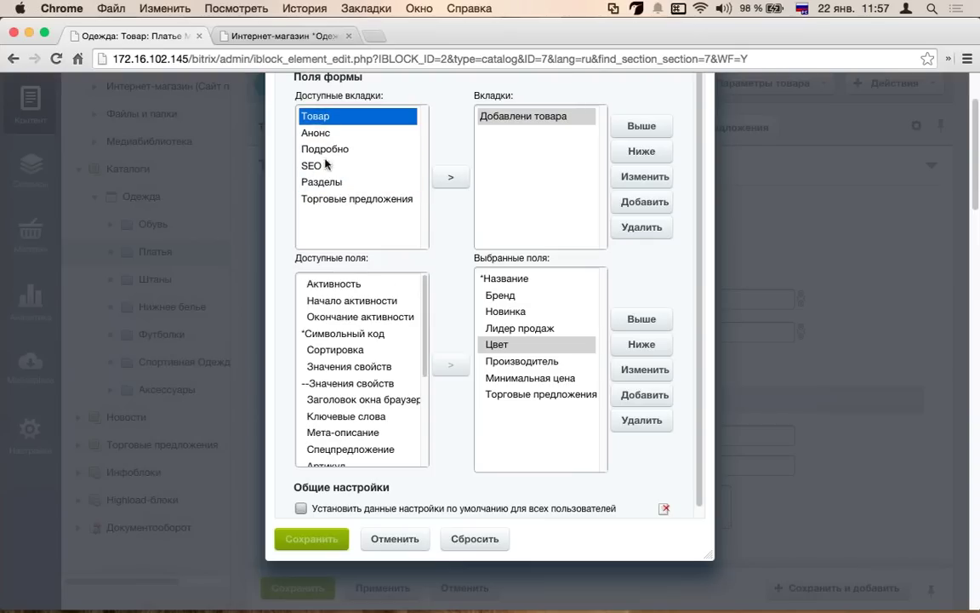
click(349, 333)
click(451, 364)
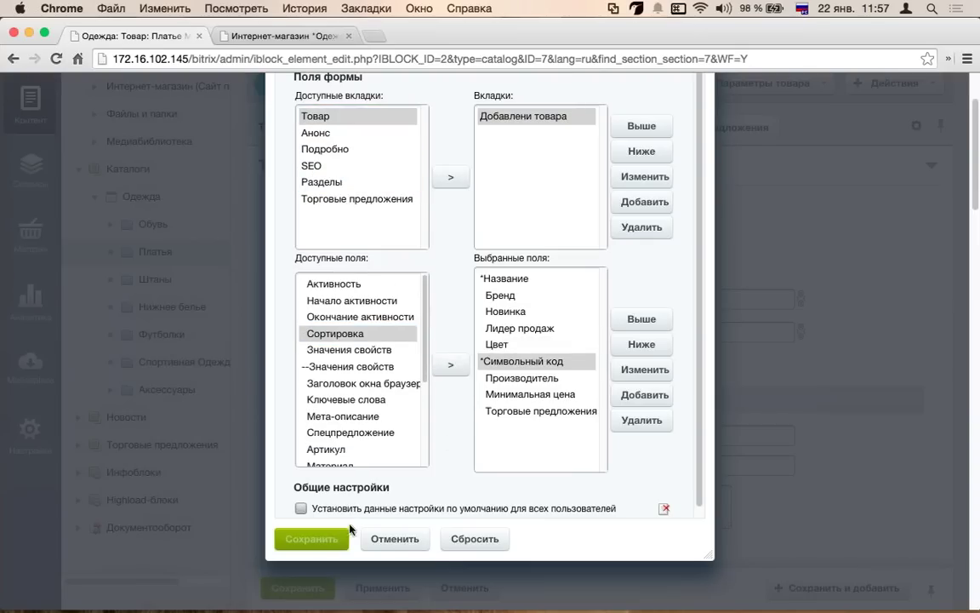
- Add the Разделы field from the Разделы tab to the custom tab
scroll(357, 419, down, 5)
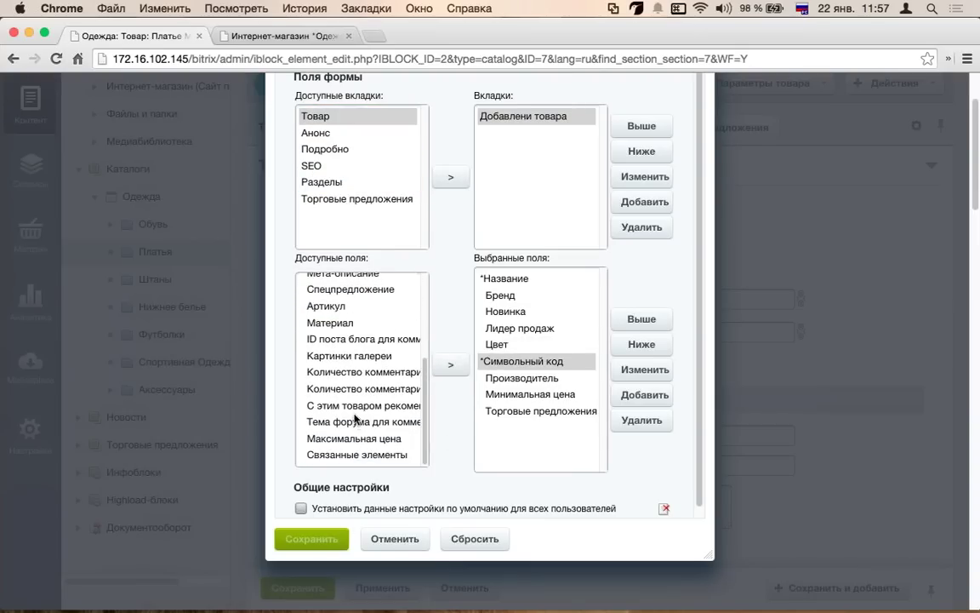
scroll(323, 398, up, 10)
click(342, 247)
click(342, 262)
click(344, 279)
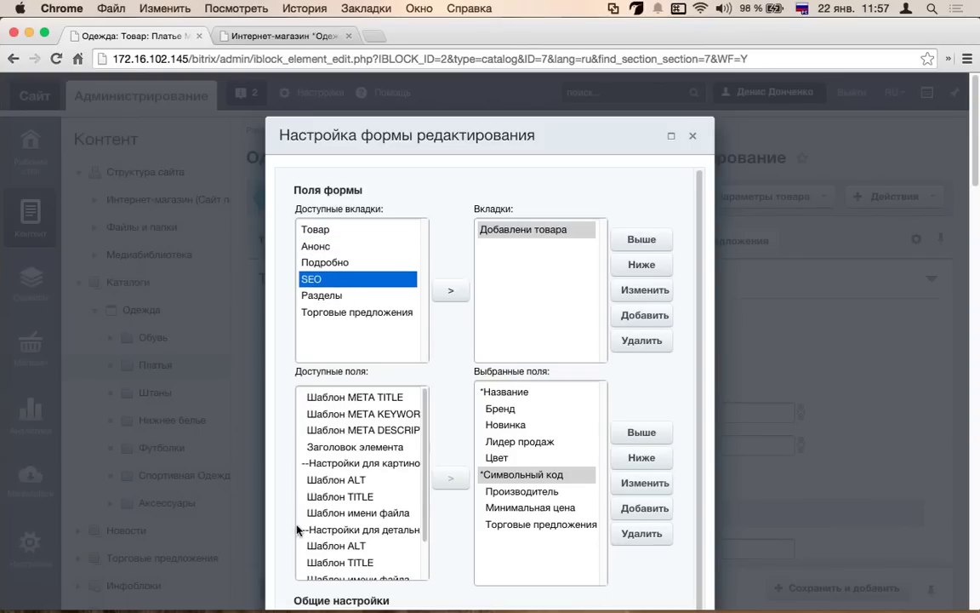
scroll(297, 529, down, 2)
click(343, 286)
click(347, 303)
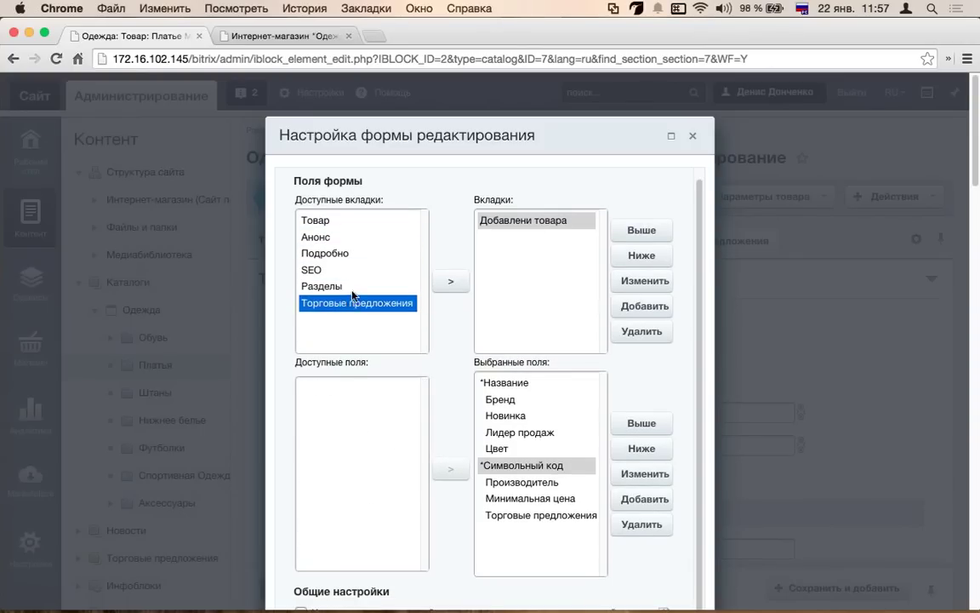
click(349, 286)
click(336, 388)
click(451, 469)
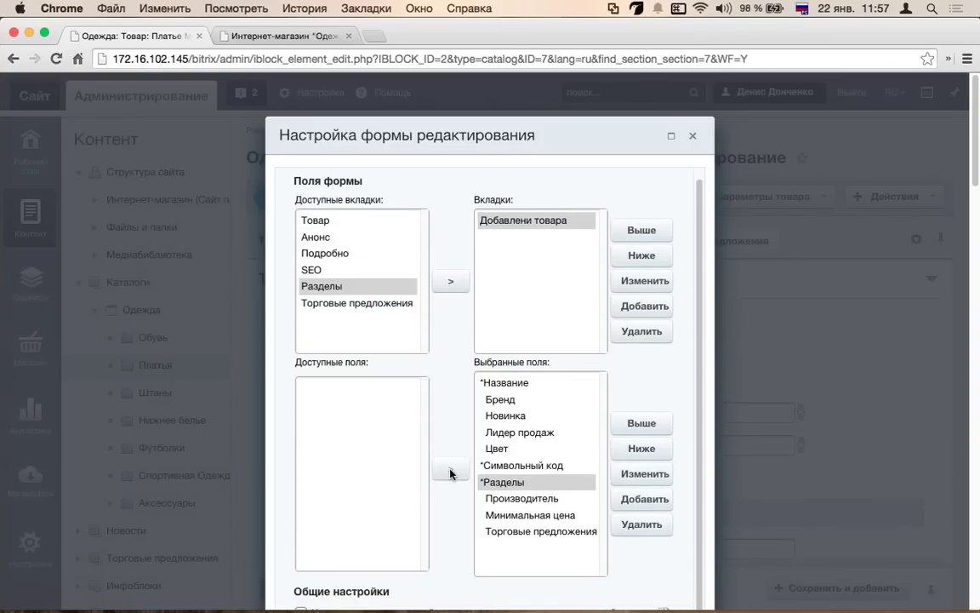
scroll(451, 473, down, 3)
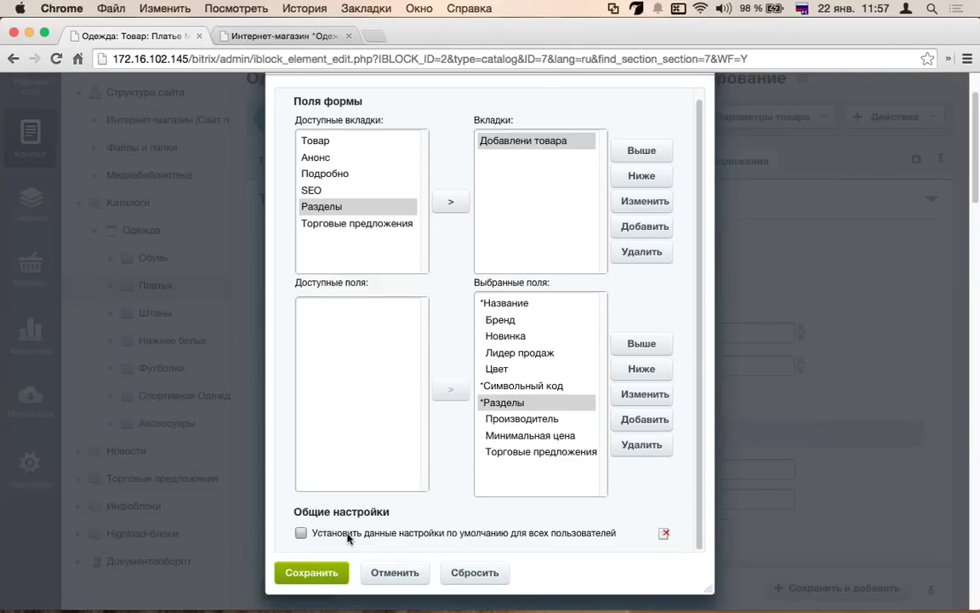
- Save the new edit form layout for the dress product
click(313, 573)
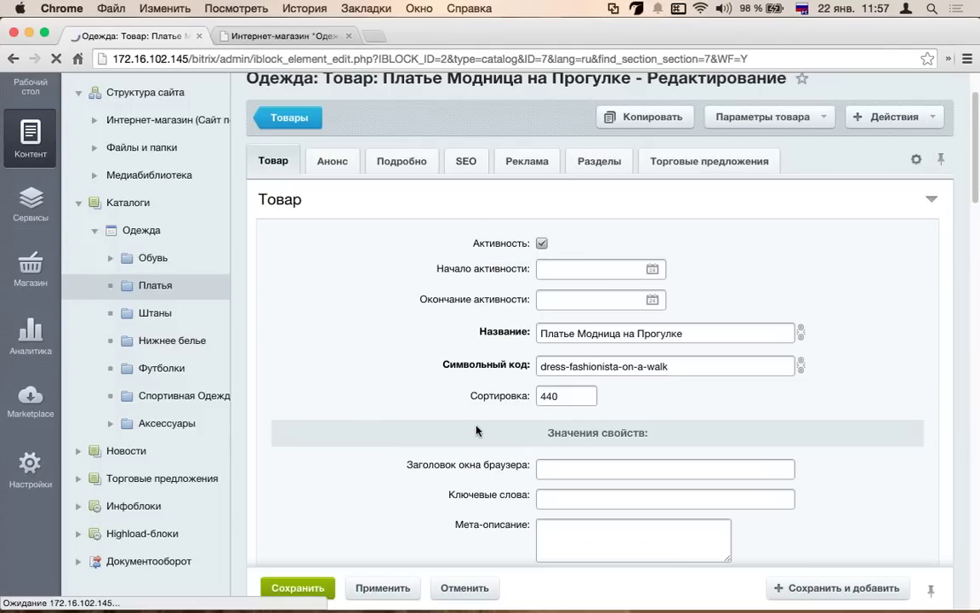
scroll(433, 339, down, 2)
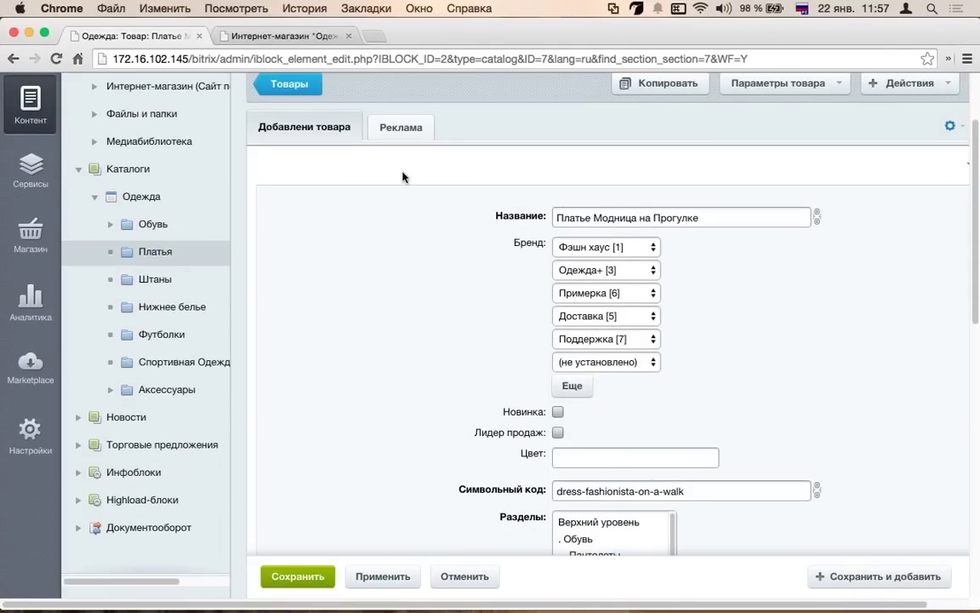
scroll(405, 178, down, 2)
scroll(358, 187, up, 5)
- Check that the form now shows only the Реклама and Добавлени товара tabs
click(406, 242)
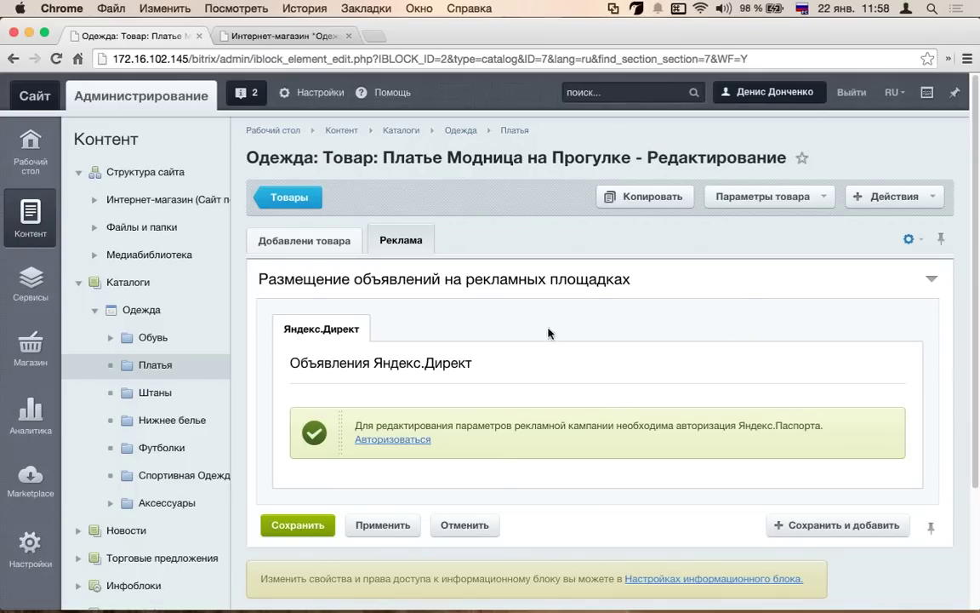
click(308, 247)
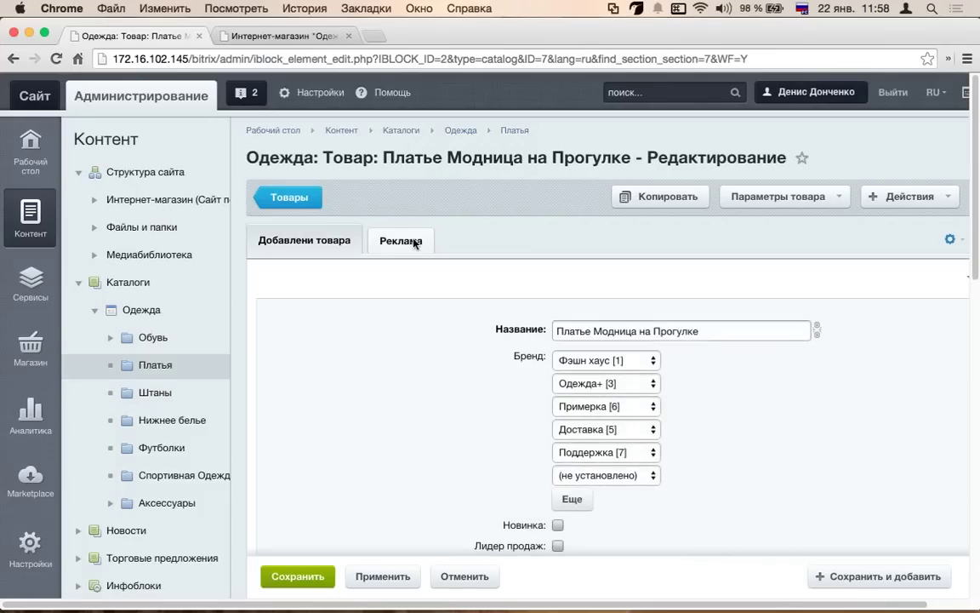
click(414, 243)
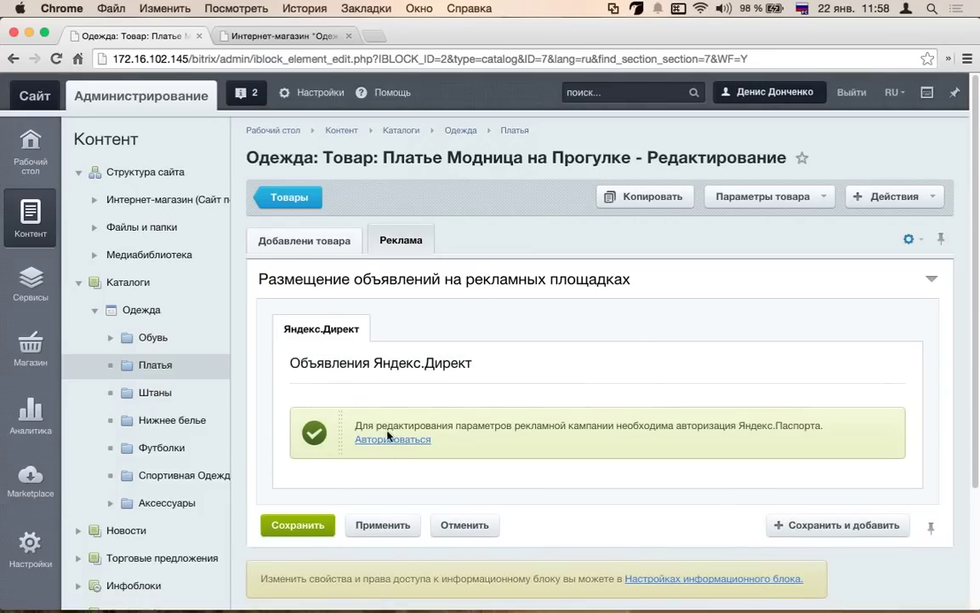
click(304, 240)
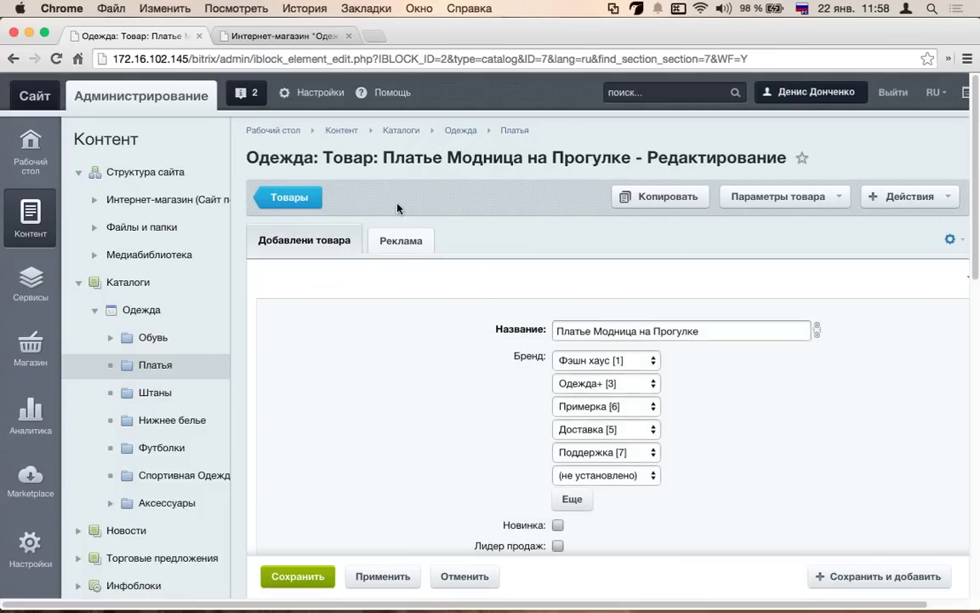
- Review the Добавлени товара tab fields, highlighting the Символьный код label
scroll(396, 206, down, 3)
scroll(626, 358, down, 7)
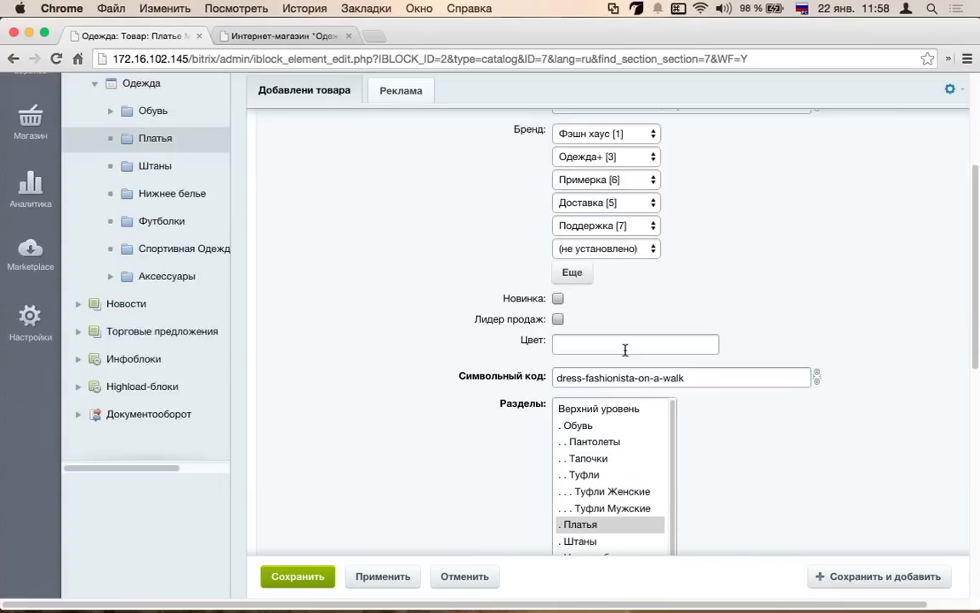
scroll(486, 360, down, 6)
scroll(477, 289, up, 15)
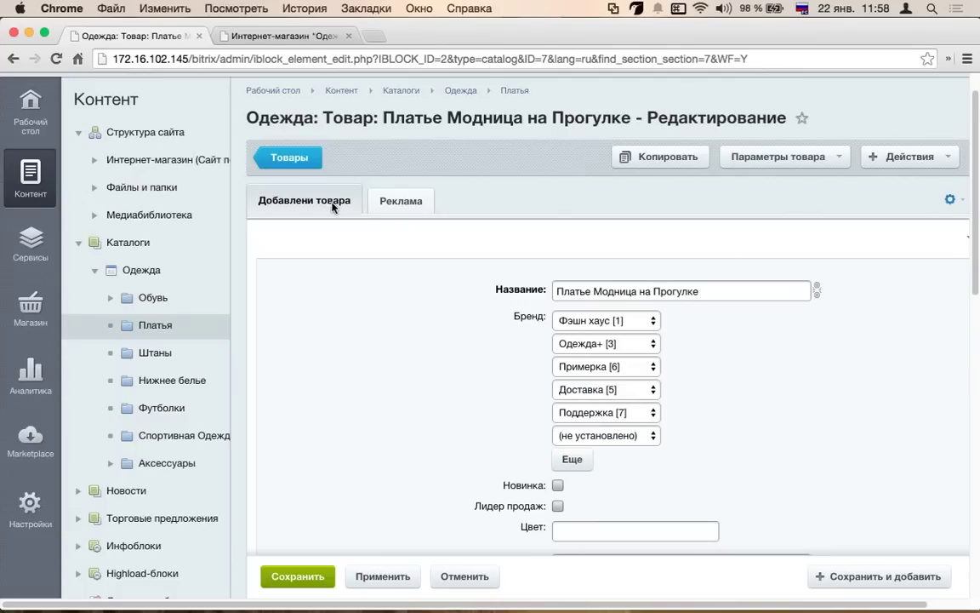
scroll(366, 205, down, 1)
scroll(497, 298, down, 2)
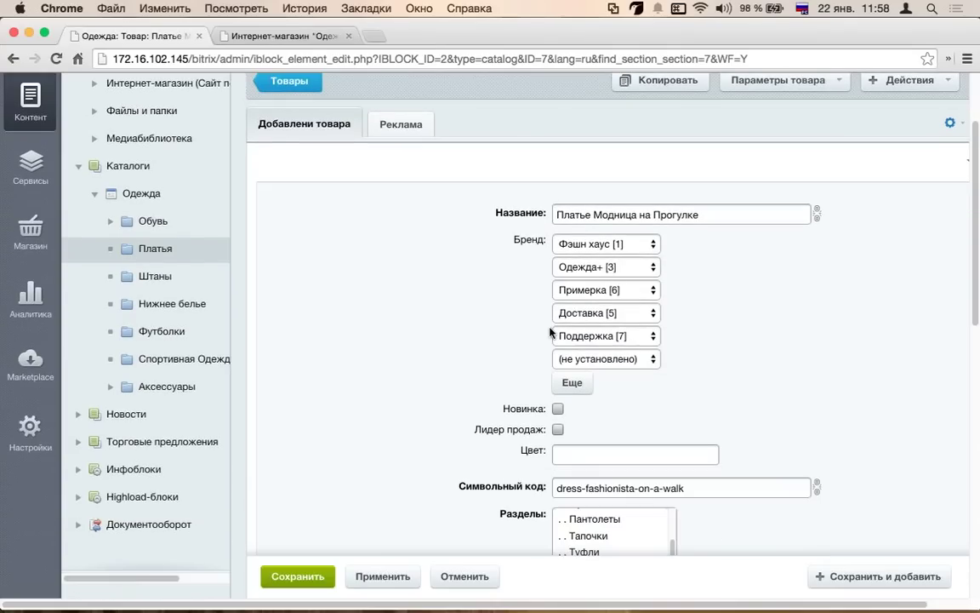
scroll(511, 323, down, 3)
drag(458, 363, 544, 364)
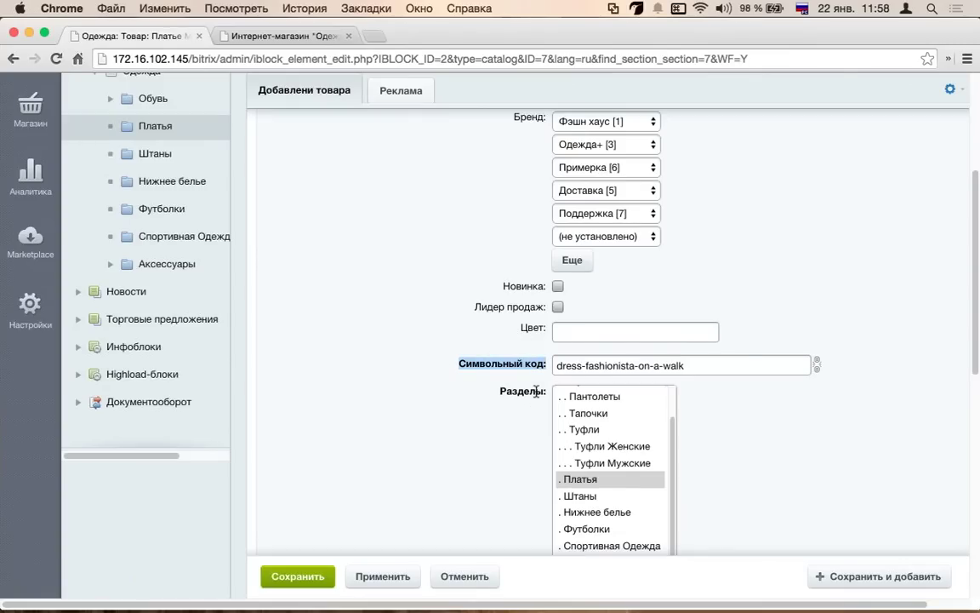
scroll(518, 395, down, 6)
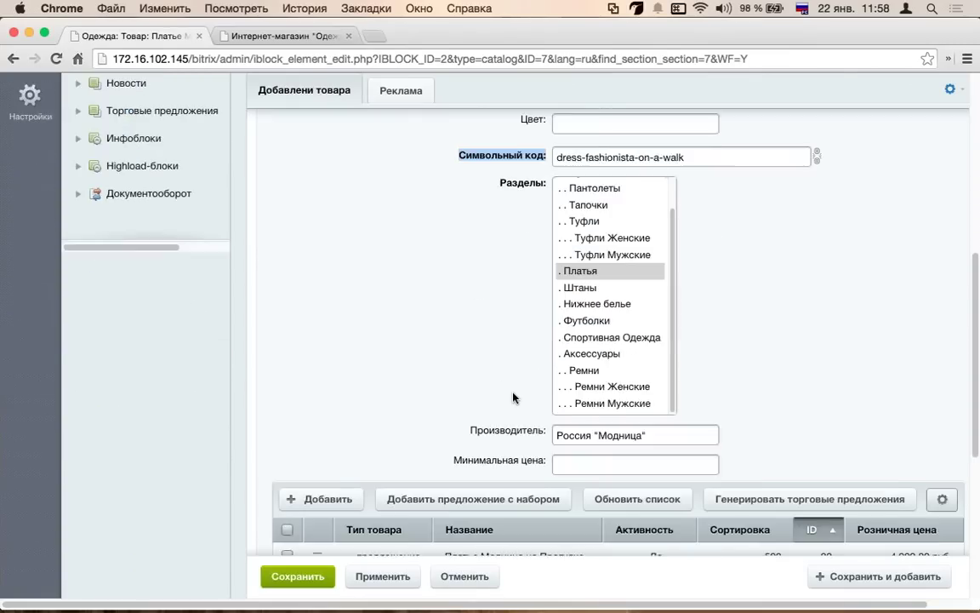
scroll(514, 399, down, 4)
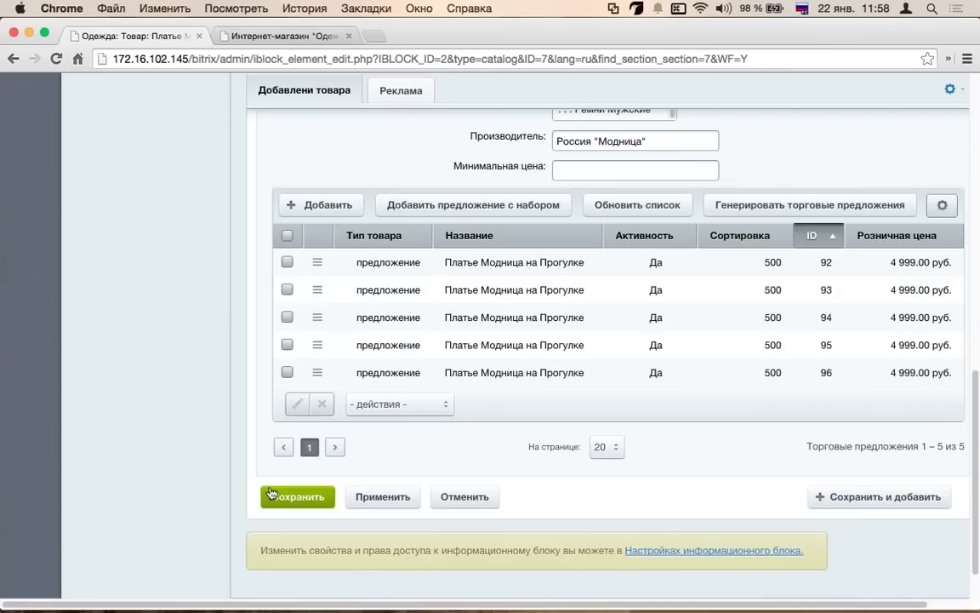
scroll(405, 268, up, 15)
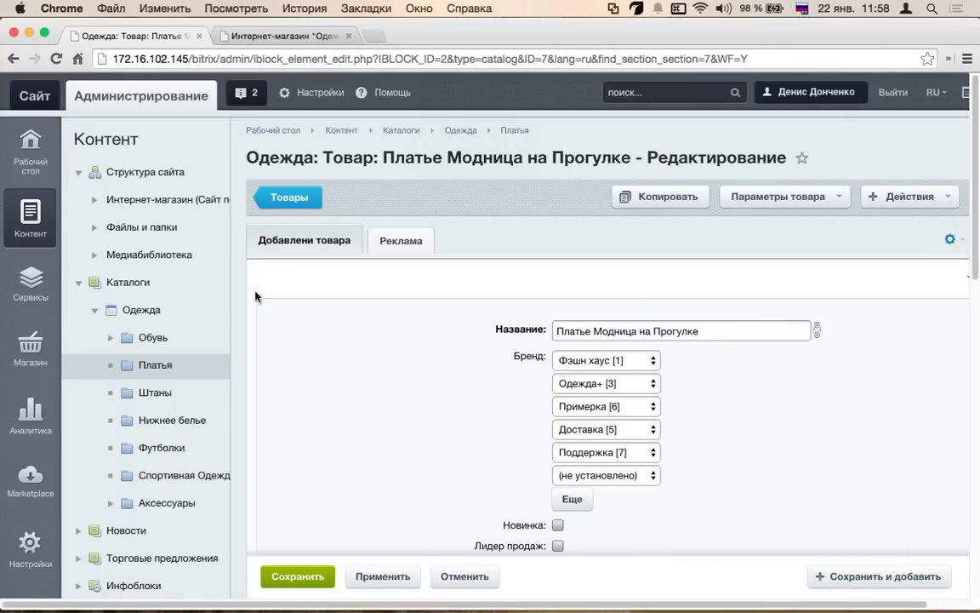
scroll(256, 294, down, 5)
scroll(256, 297, up, 5)
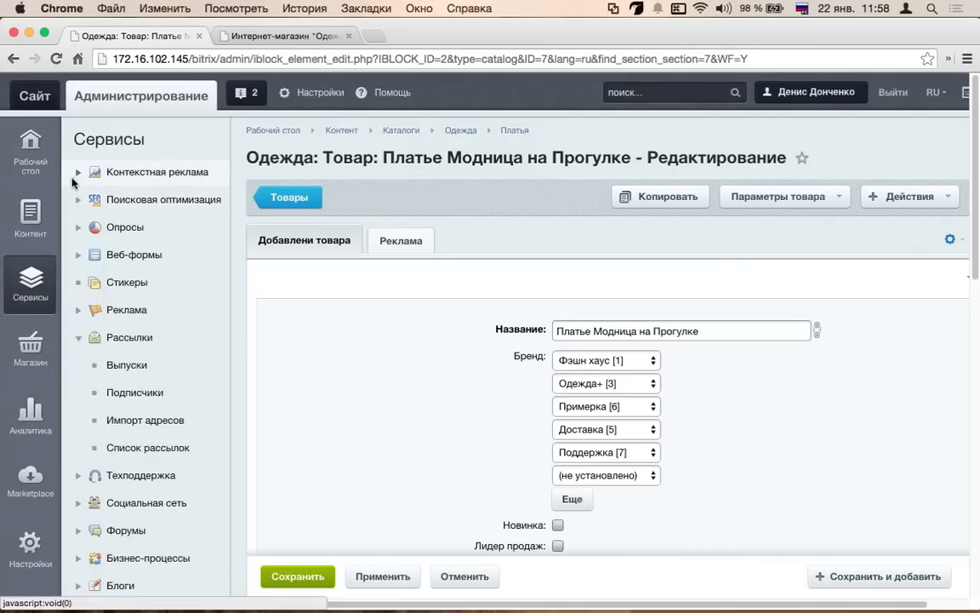
- Go to Контекстная реклама and expand Яндекс.Директ to show its campaign page
click(145, 173)
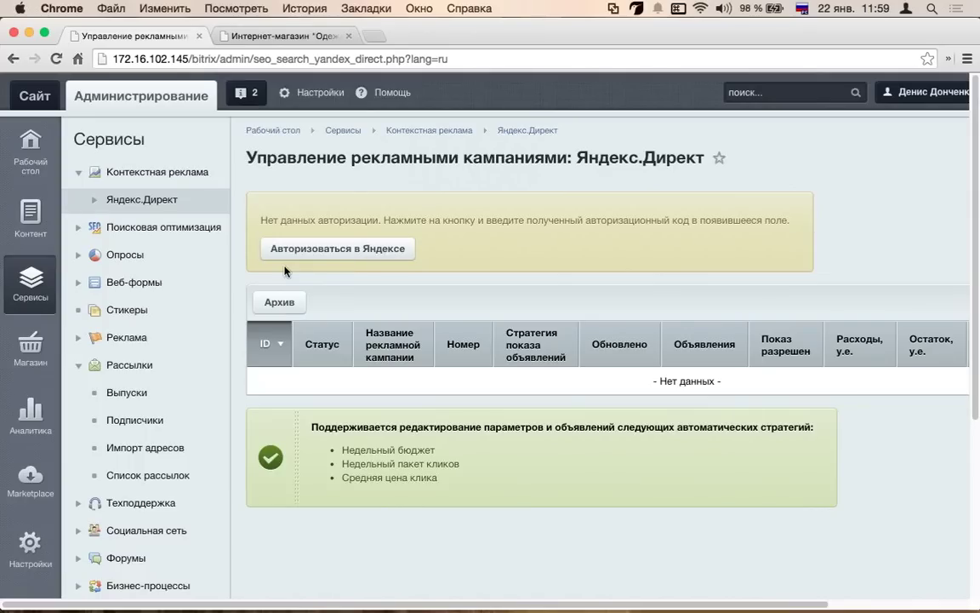
click(94, 200)
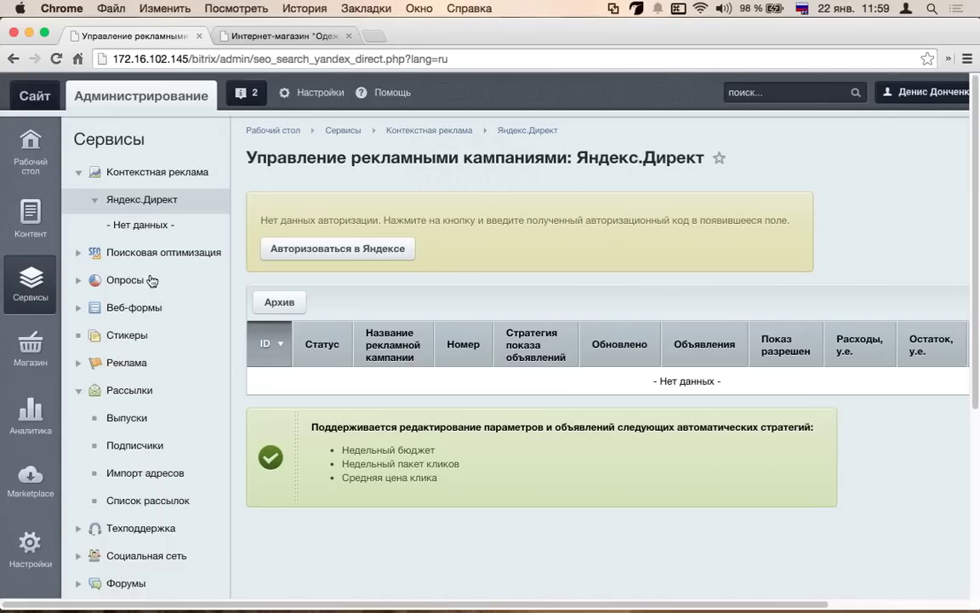
- Expand the Поисковая оптимизация, Опросы, Веб-формы and Техподдержка sections in the Сервисы tree
click(77, 256)
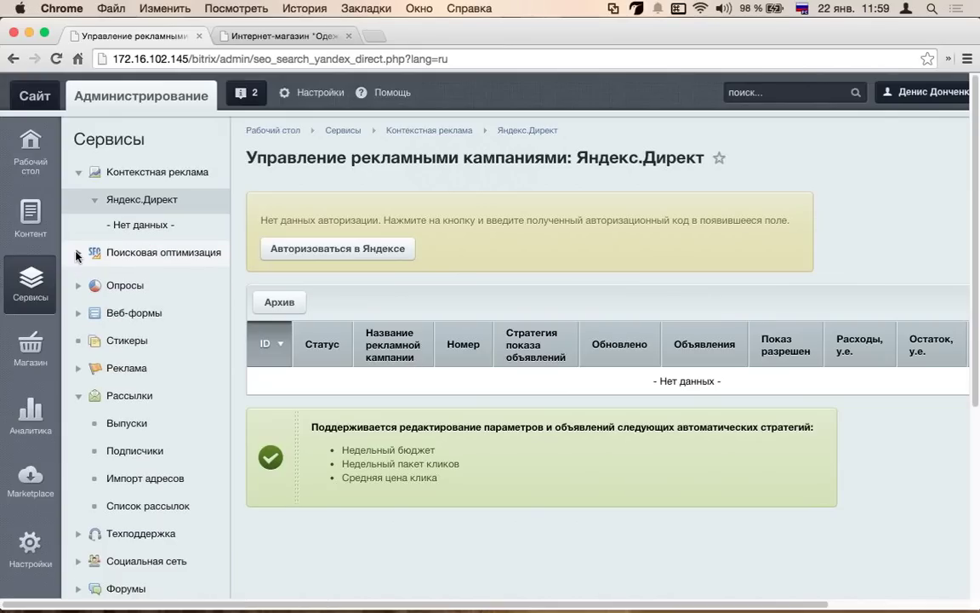
scroll(130, 368, down, 3)
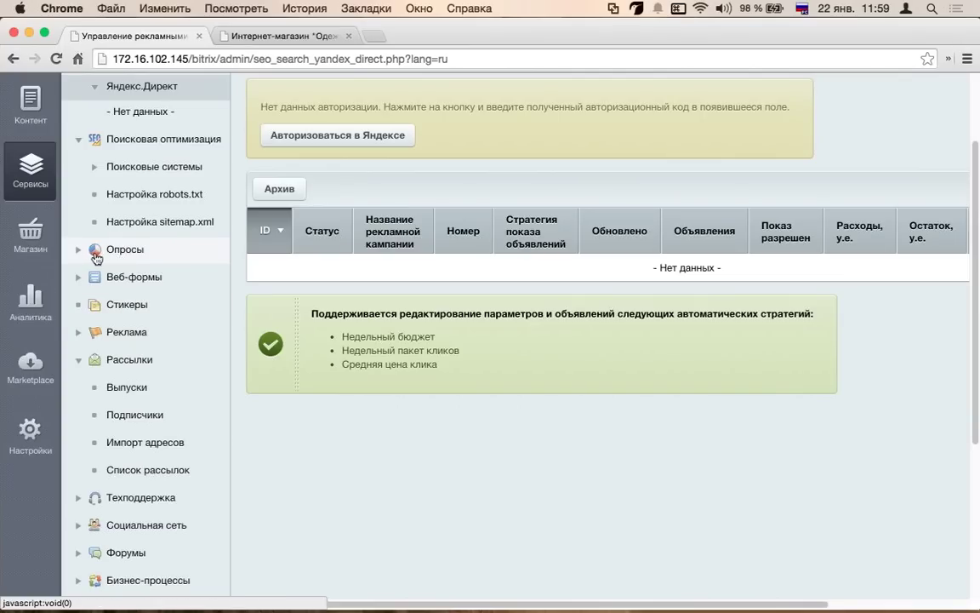
click(77, 253)
click(78, 385)
scroll(80, 383, down, 5)
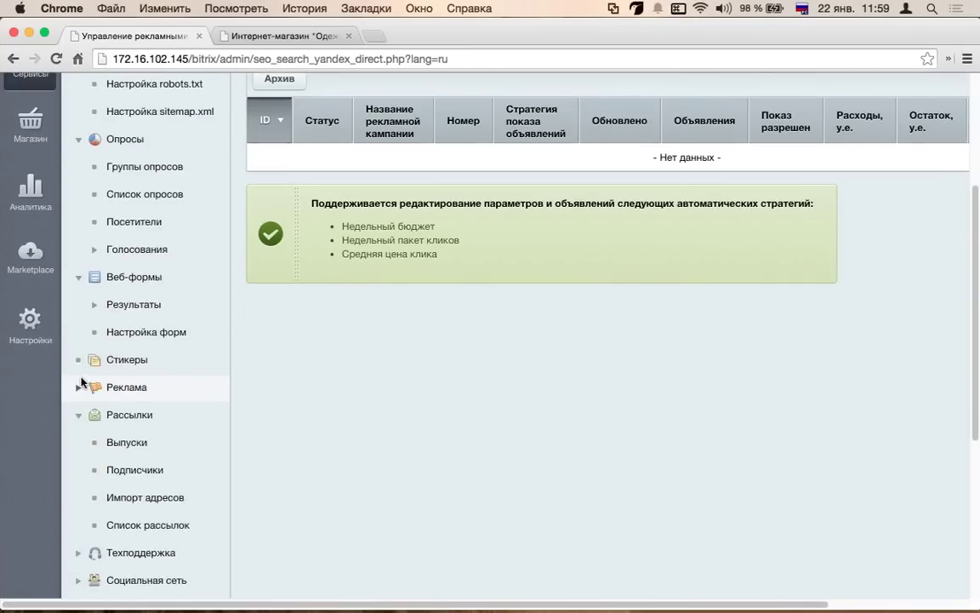
scroll(98, 368, down, 5)
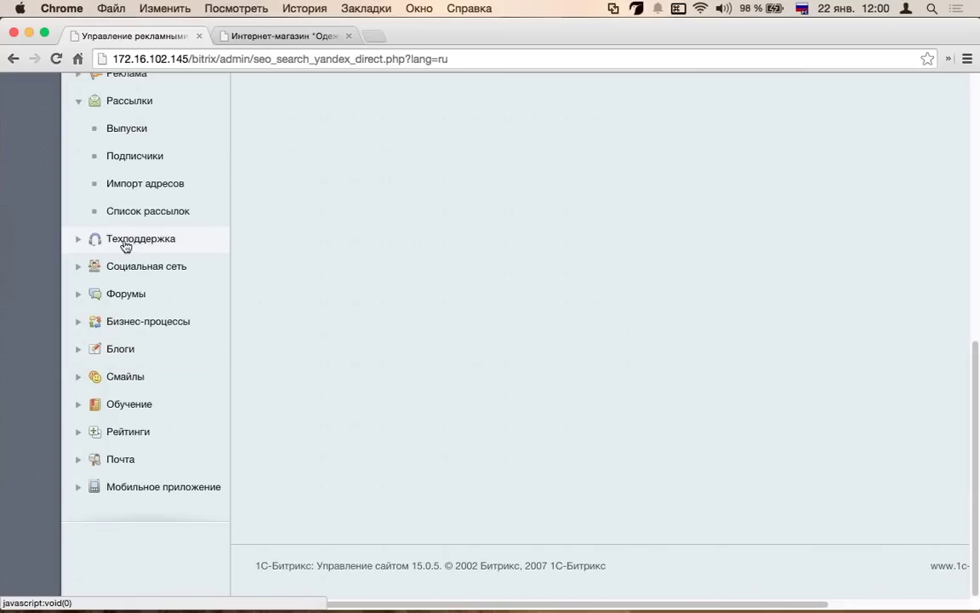
click(80, 244)
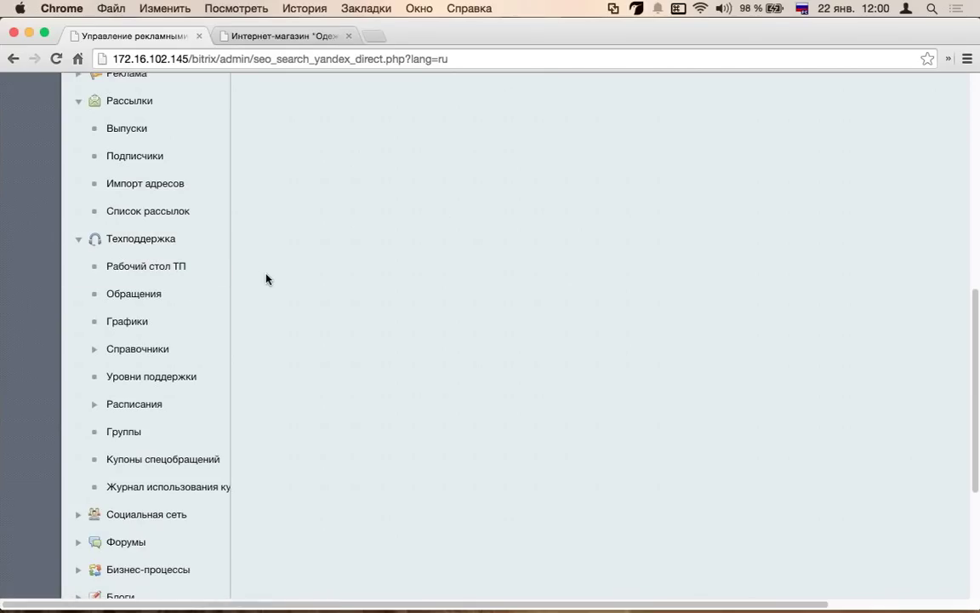
scroll(266, 279, up, 5)
scroll(266, 279, down, 3)
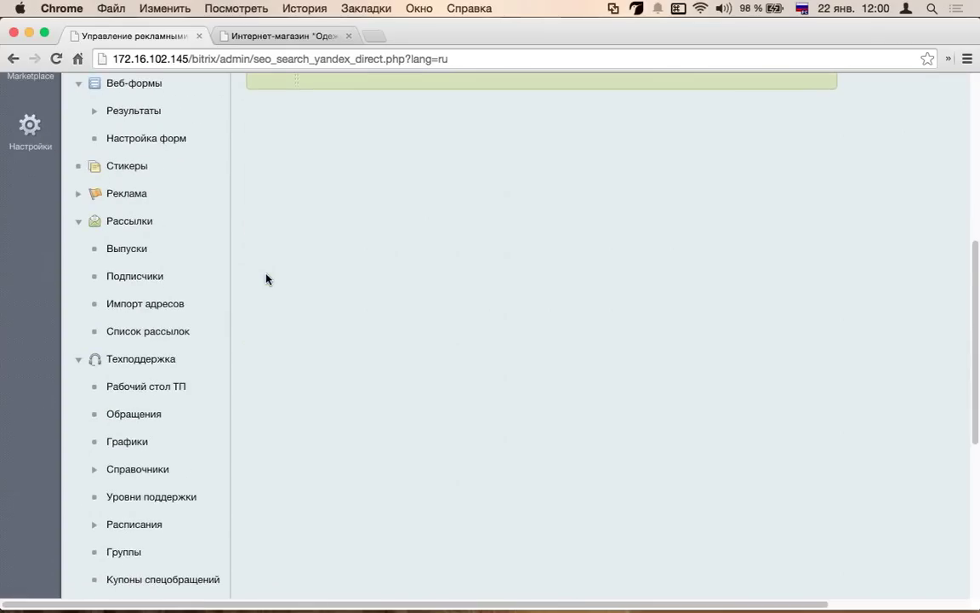
scroll(266, 279, down, 5)
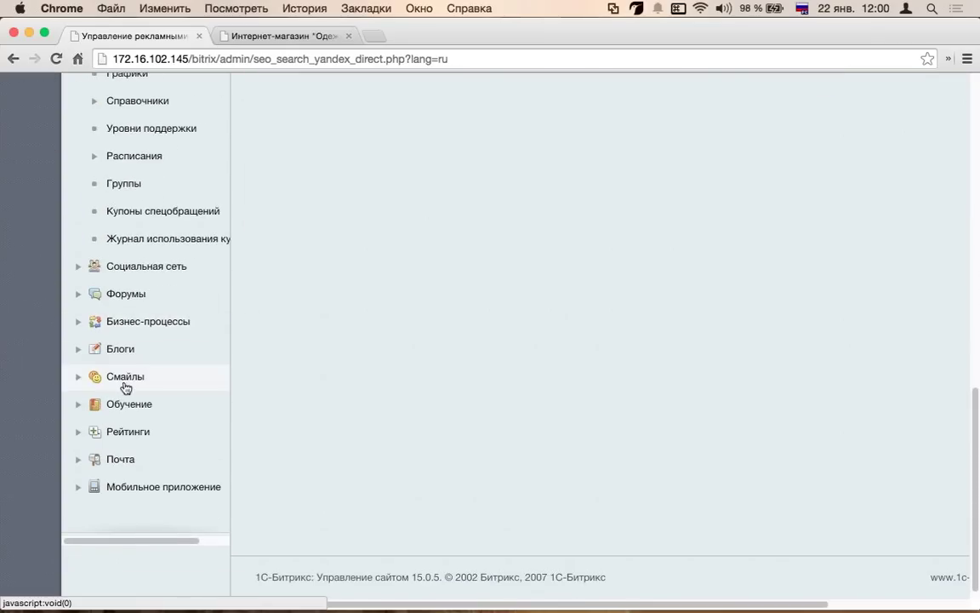
- Expand Блоги, Рейтинги and Мобильное приложение, then open Конструктор мобильных приложений
click(79, 349)
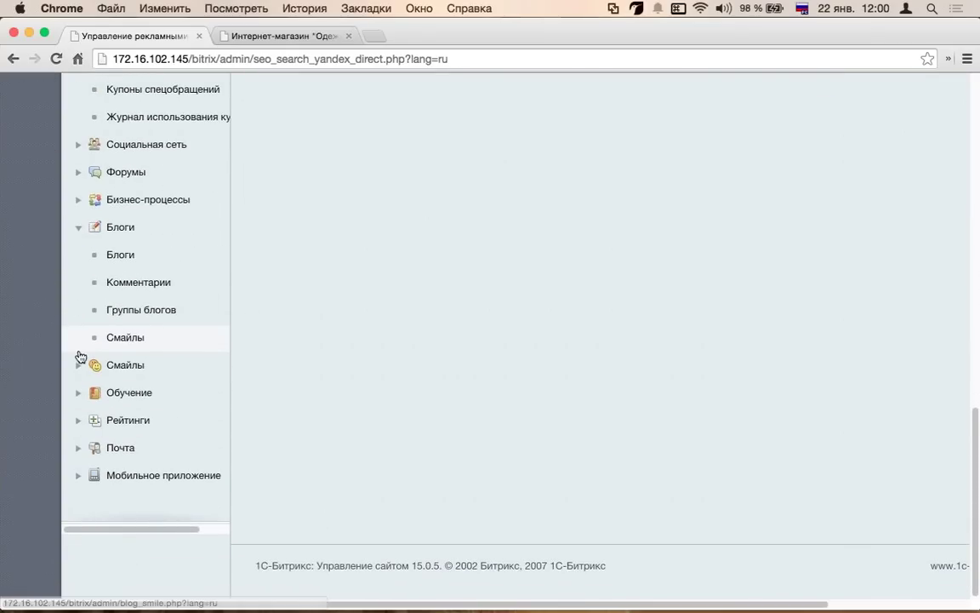
click(77, 421)
click(79, 478)
click(140, 477)
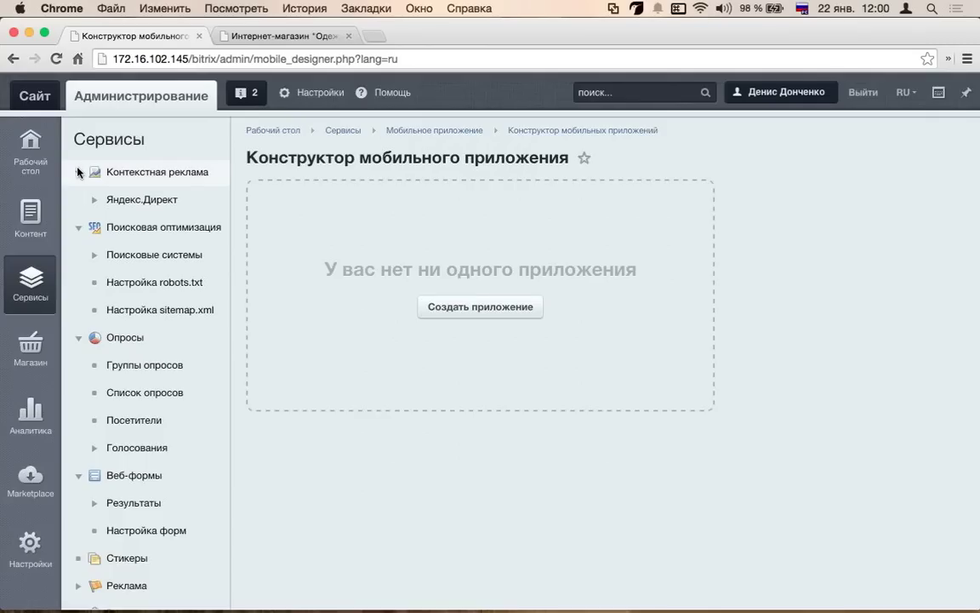
- Collapse the eight expanded Сервисы sections, Контекстная реклама through Рейтинги, and show the Магазин menu
click(77, 173)
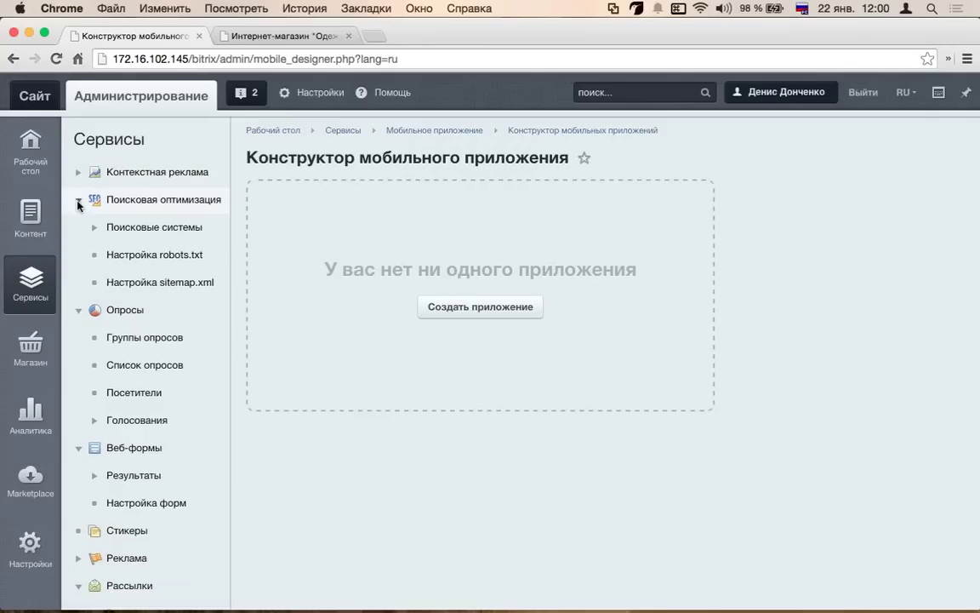
click(79, 201)
click(76, 228)
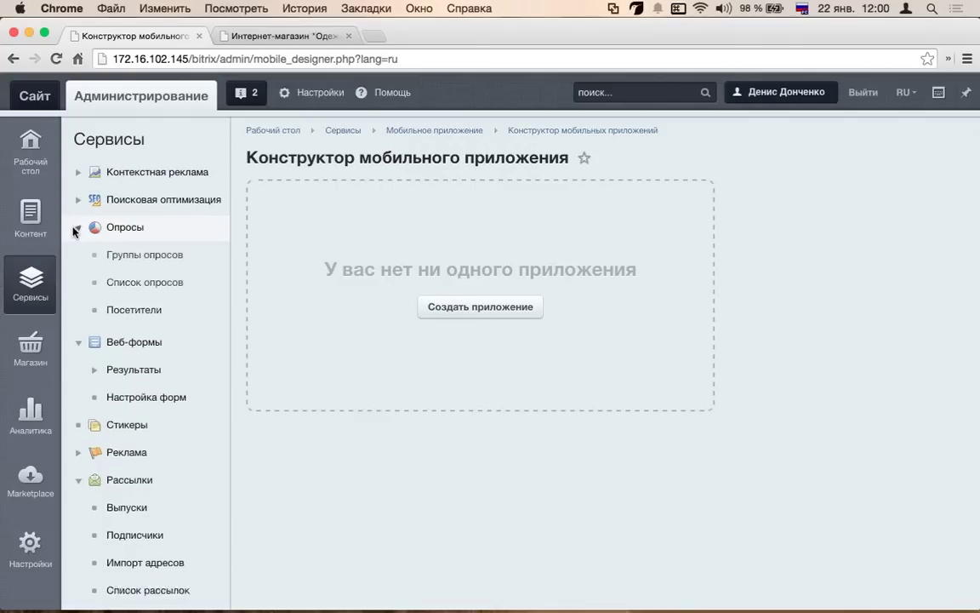
click(77, 255)
click(77, 339)
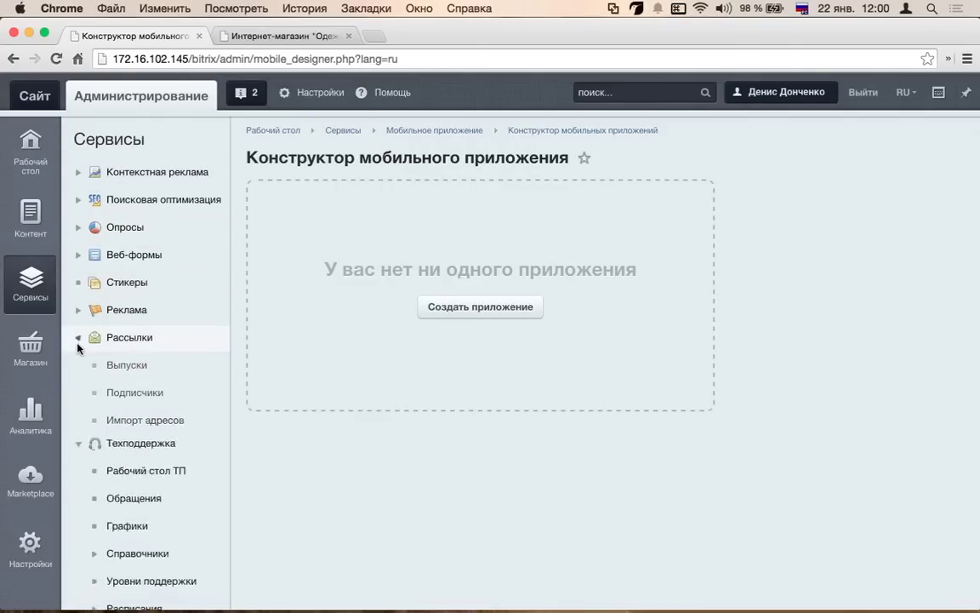
click(77, 366)
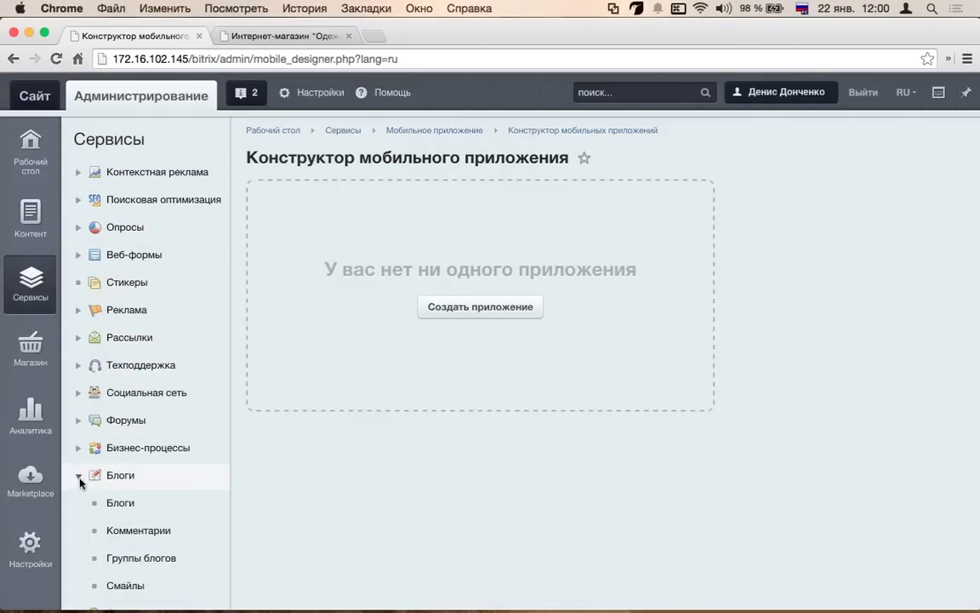
click(79, 476)
click(84, 562)
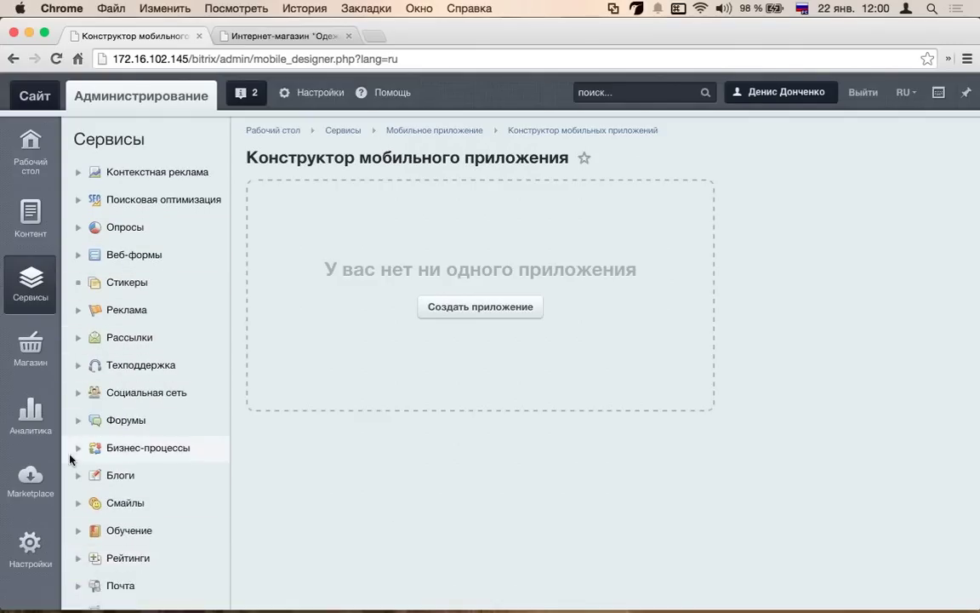
scroll(72, 400, down, 3)
scroll(72, 444, up, 3)
click(45, 364)
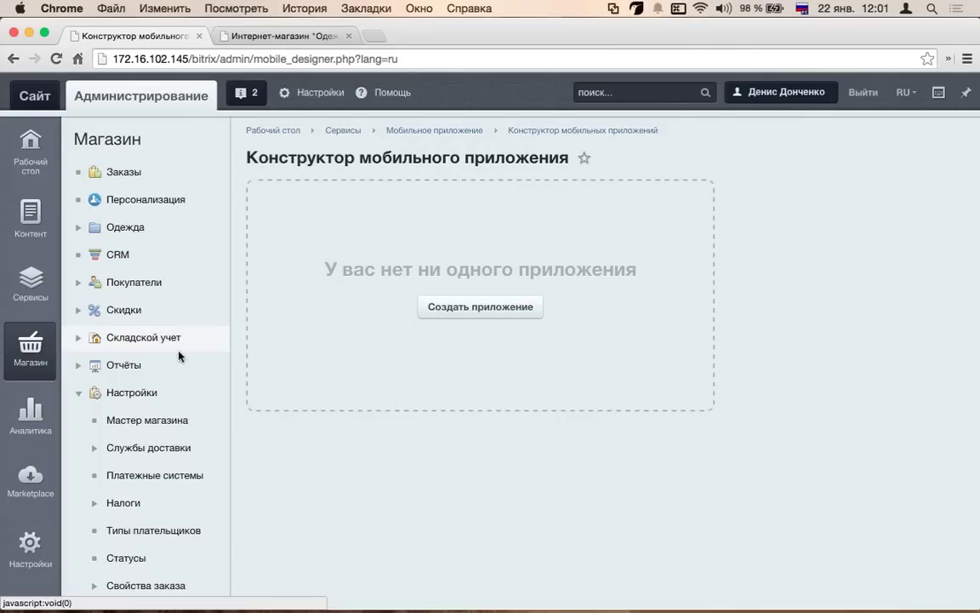
- Browse the Аналитика and Marketplace menus, toggle Каталог решений, and show the Настройки menu
scroll(36, 400, down, 1)
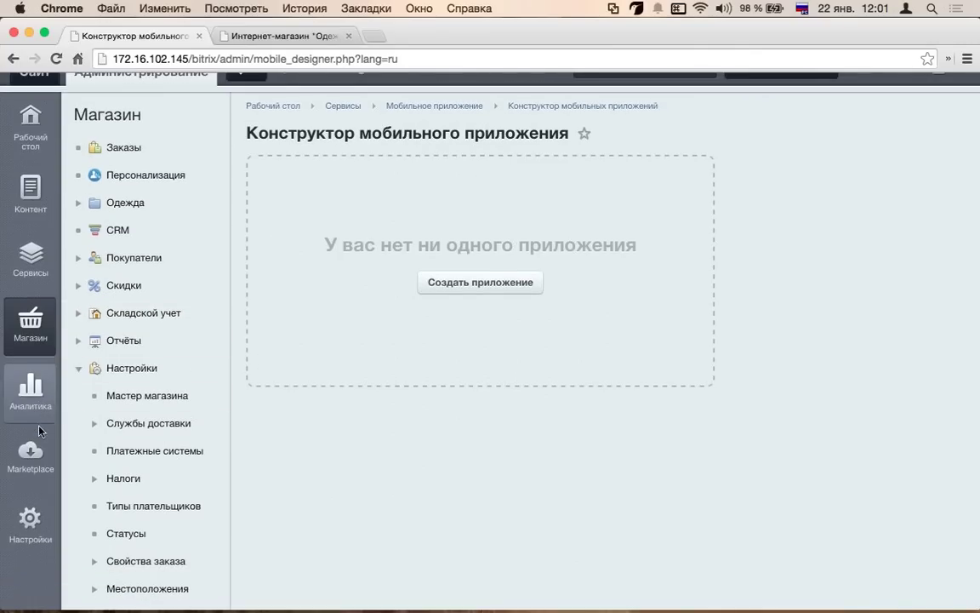
click(36, 407)
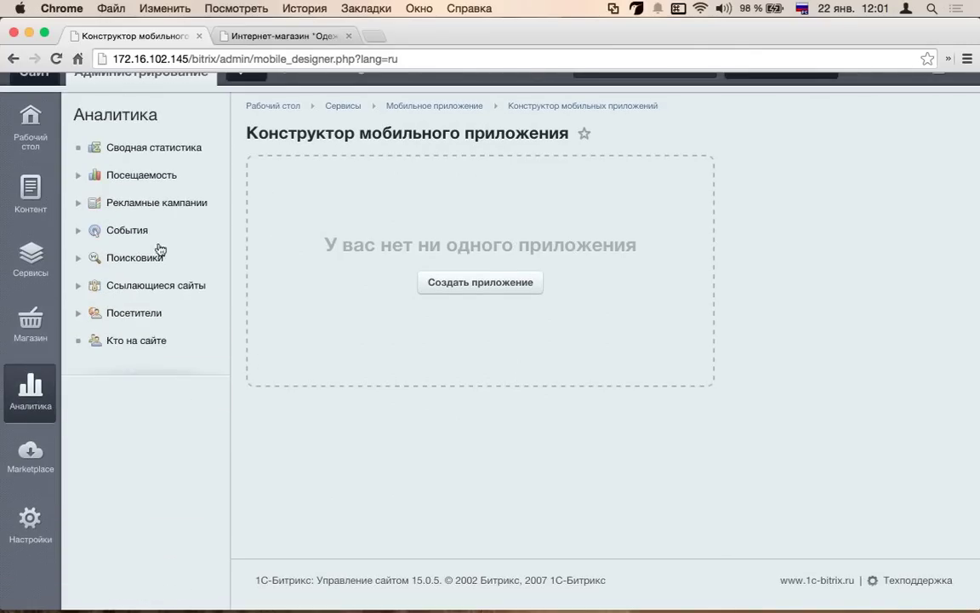
click(30, 455)
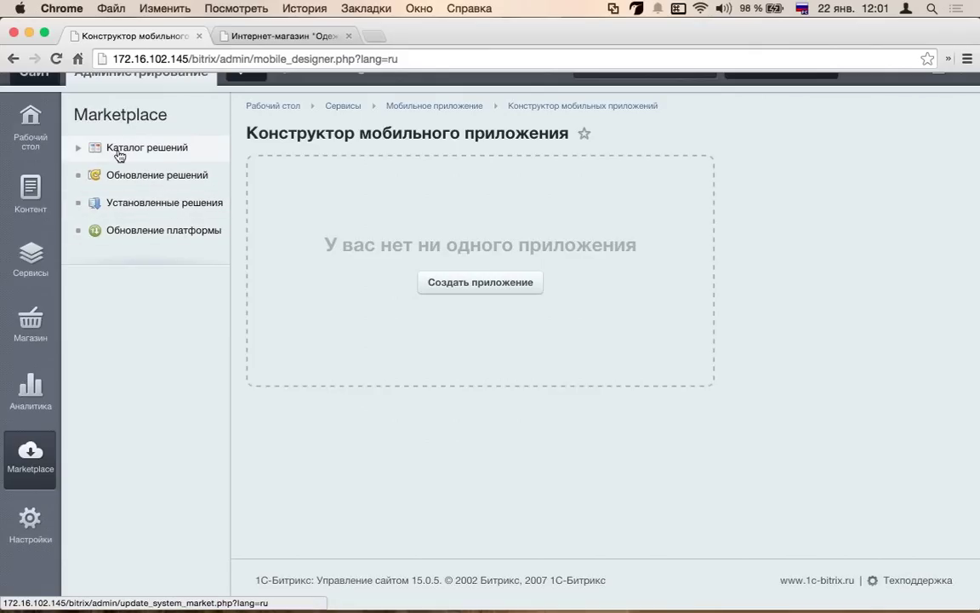
click(78, 148)
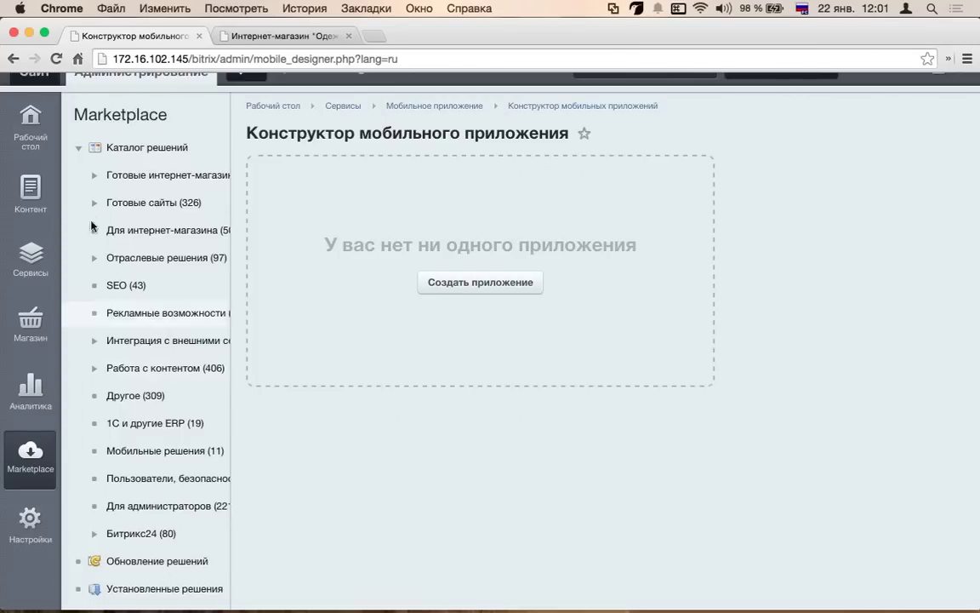
click(78, 147)
click(48, 533)
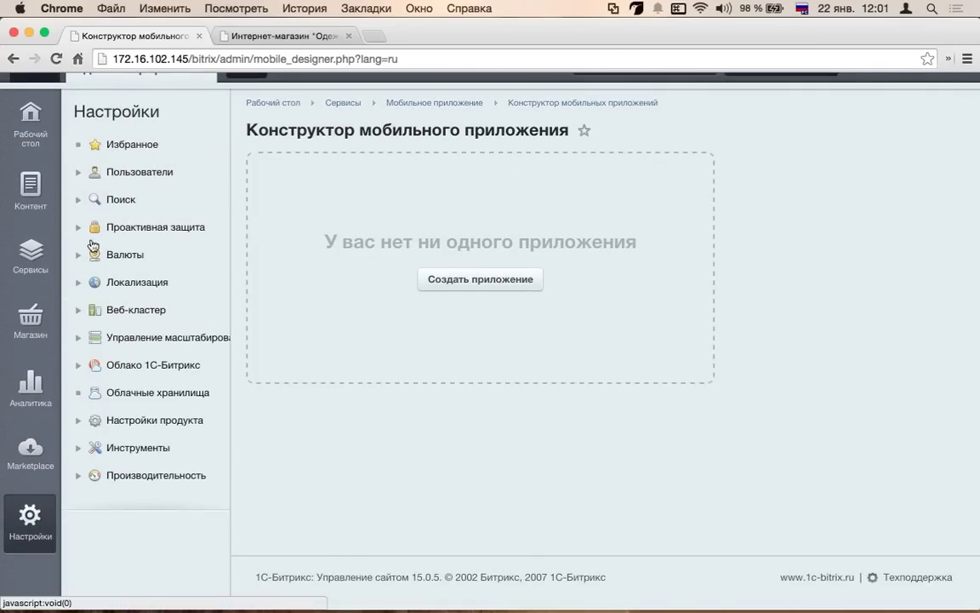
- Expand Проактивная защита and open the Сканер безопасности page
click(78, 227)
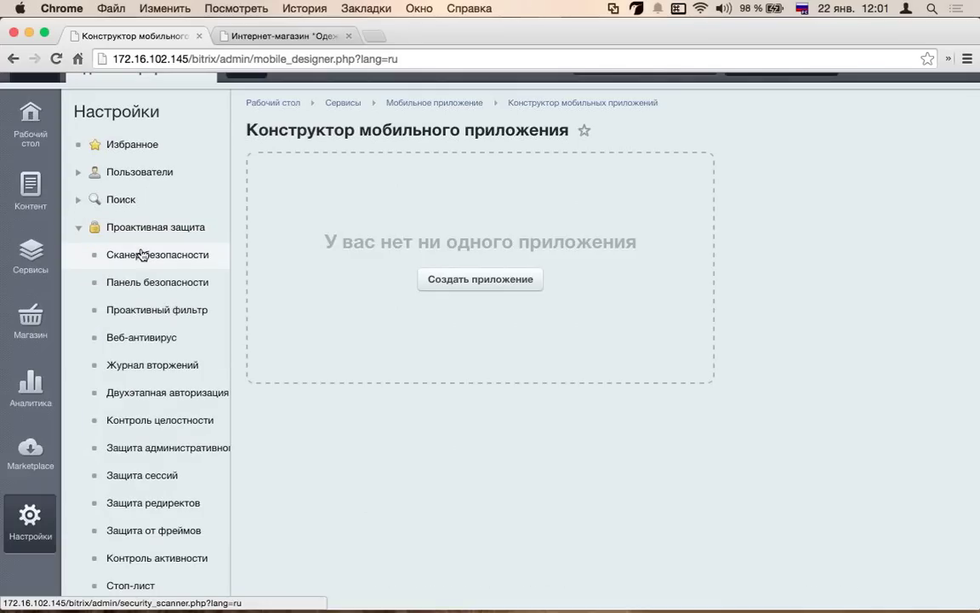
click(141, 254)
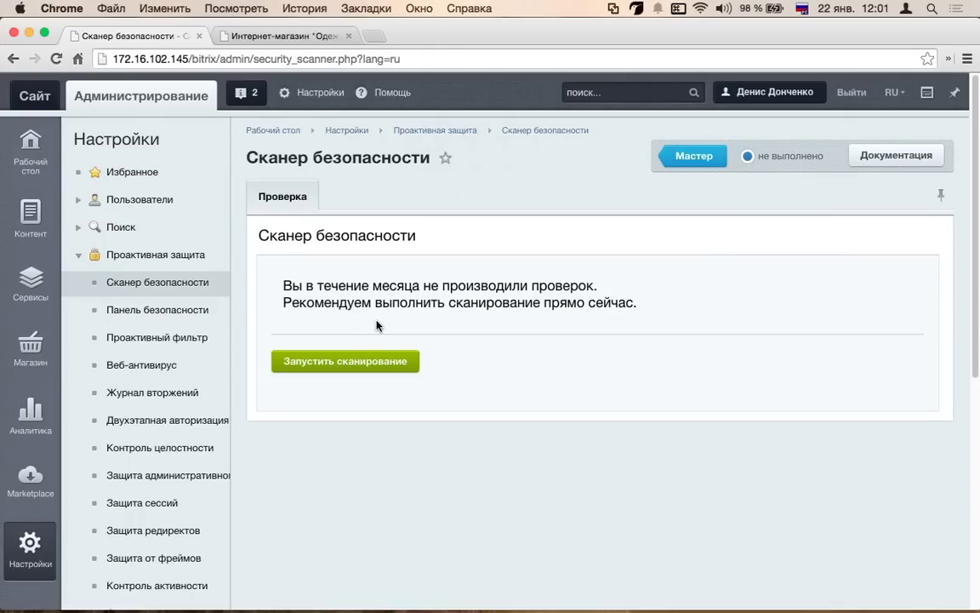
- Start the security scan with the Запустить сканирование button
click(380, 363)
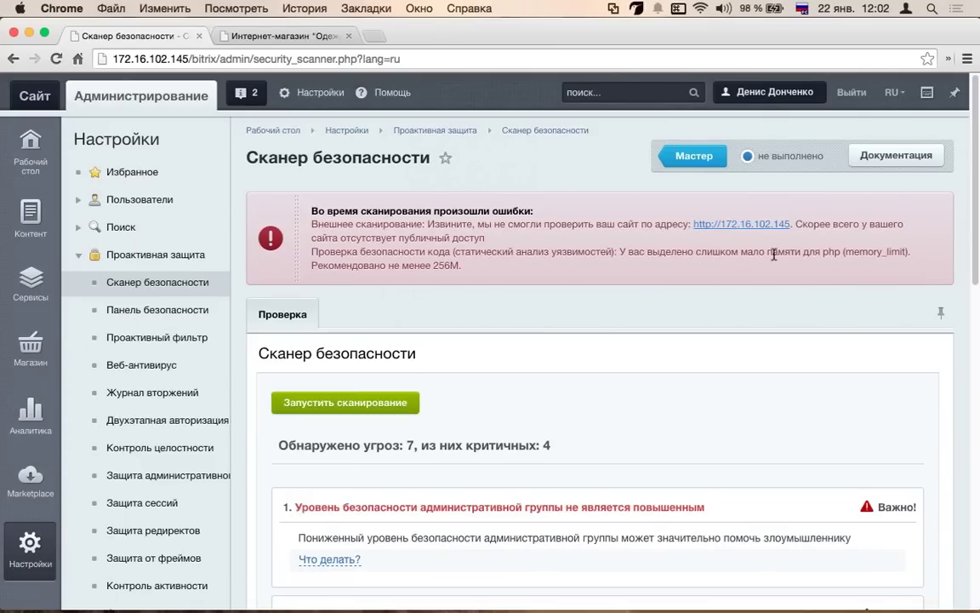
- Read the scan errors, including low memory_limit, and show the fix advice for threat 1
scroll(630, 231, down, 1)
drag(312, 227, 531, 250)
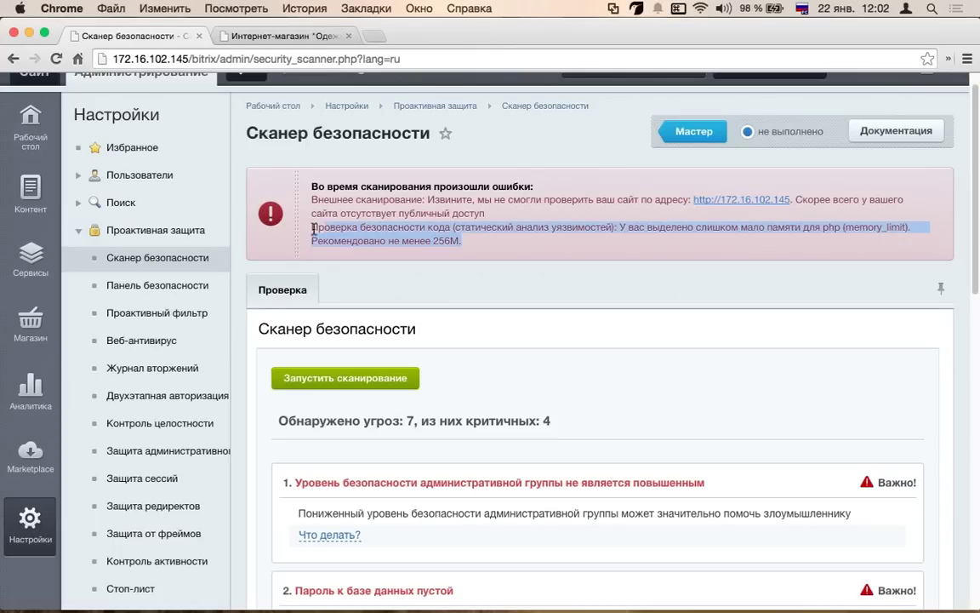
scroll(531, 250, down, 10)
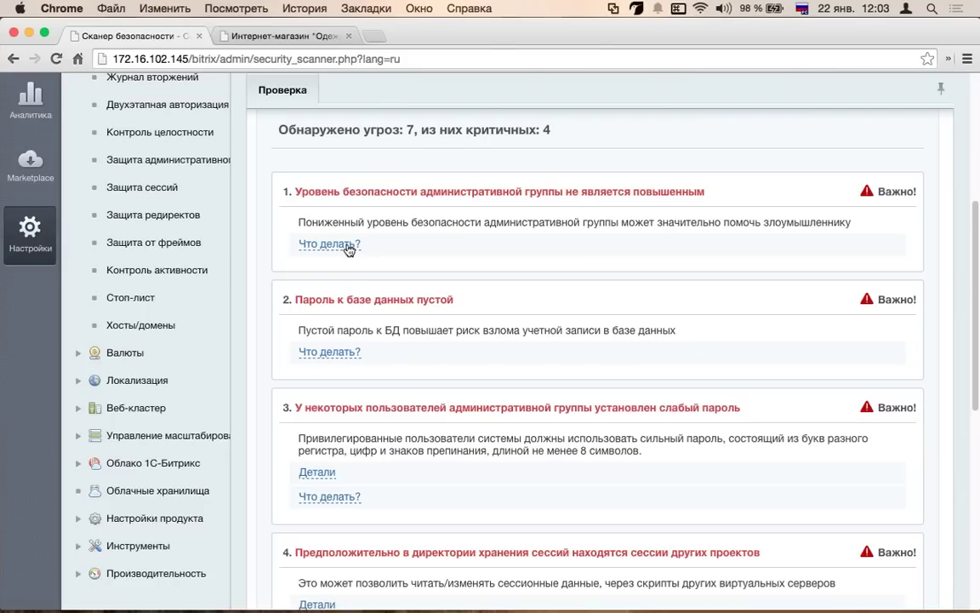
click(348, 247)
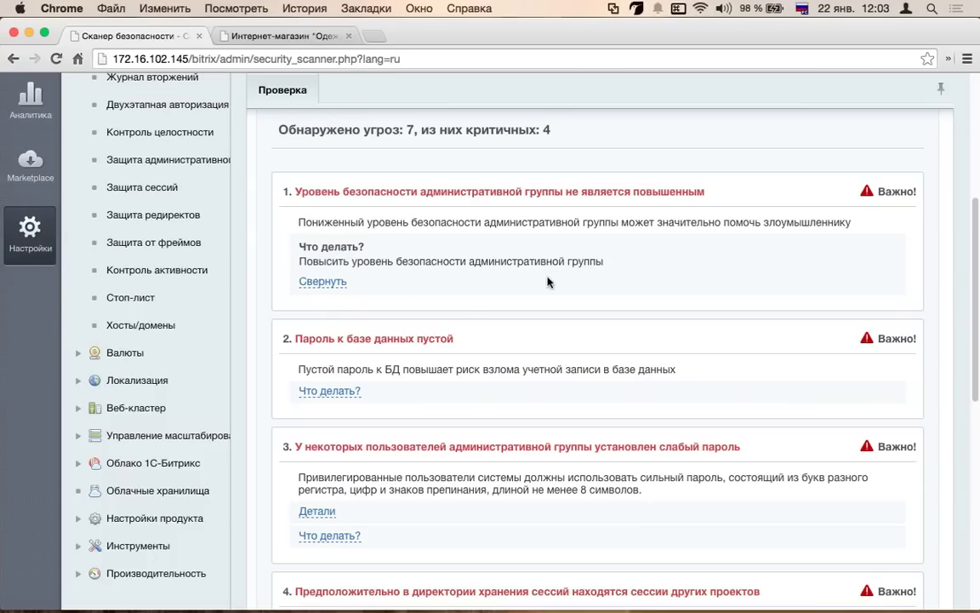
drag(357, 261, 573, 261)
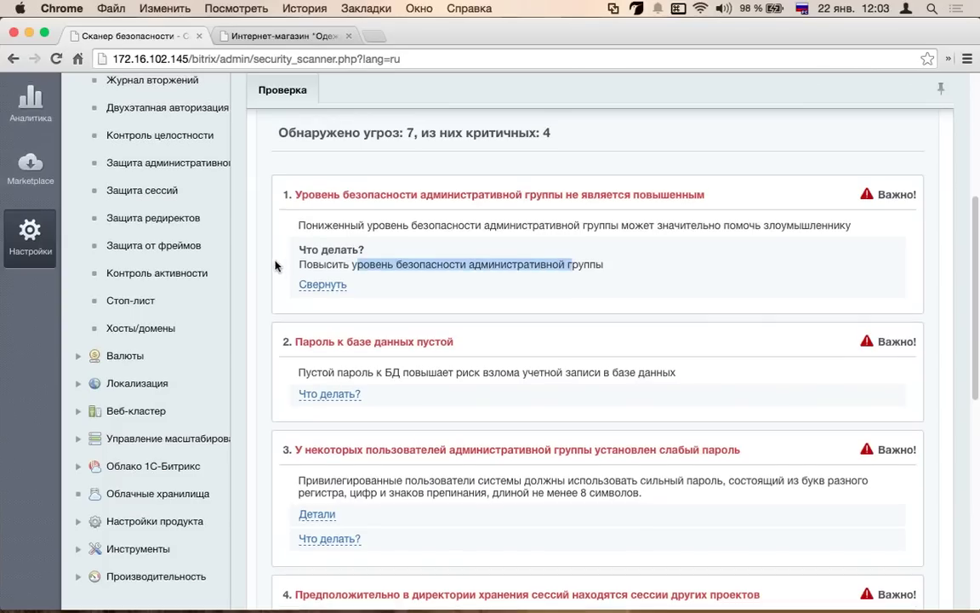
scroll(166, 264, up, 2)
scroll(151, 225, up, 1)
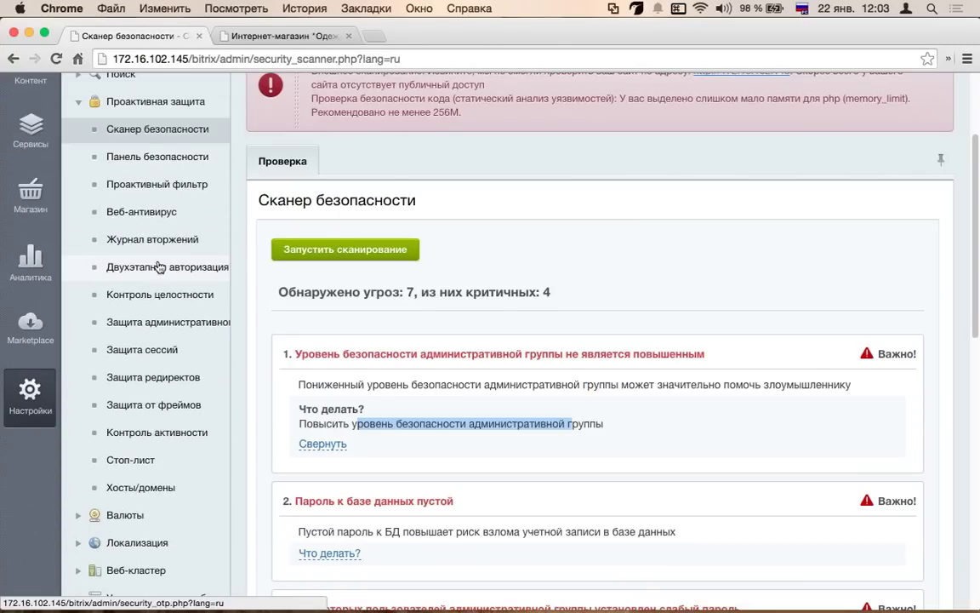
scroll(102, 324, down, 1)
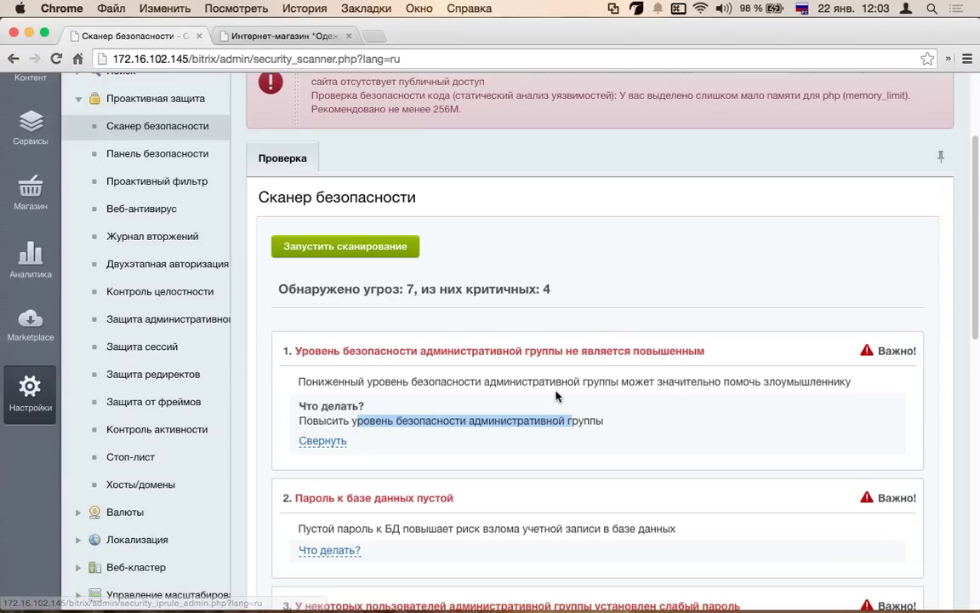
scroll(600, 377, down, 5)
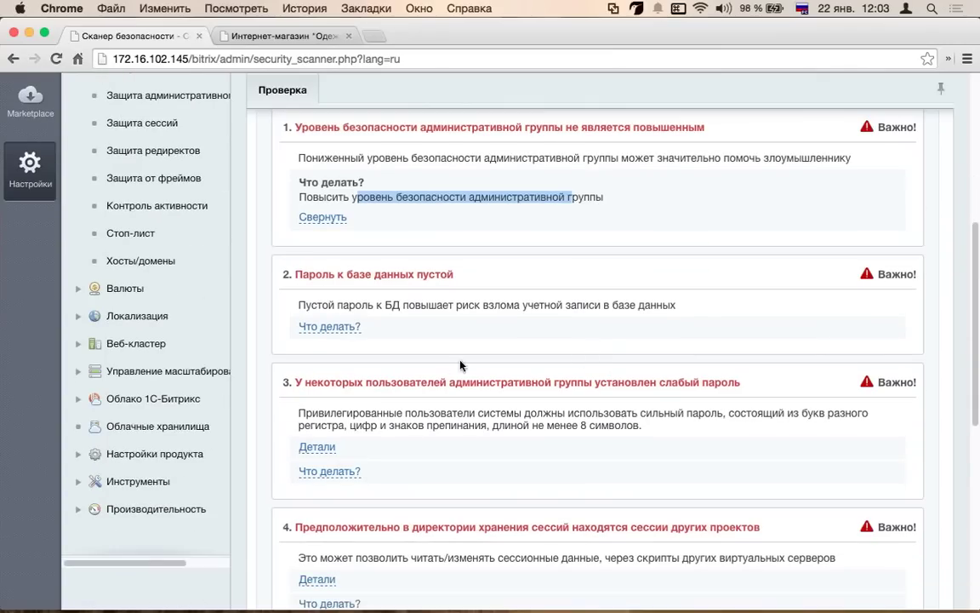
- Review the remaining threats and show the fix for issue 5, Защита редиректов выключена
drag(455, 274, 271, 273)
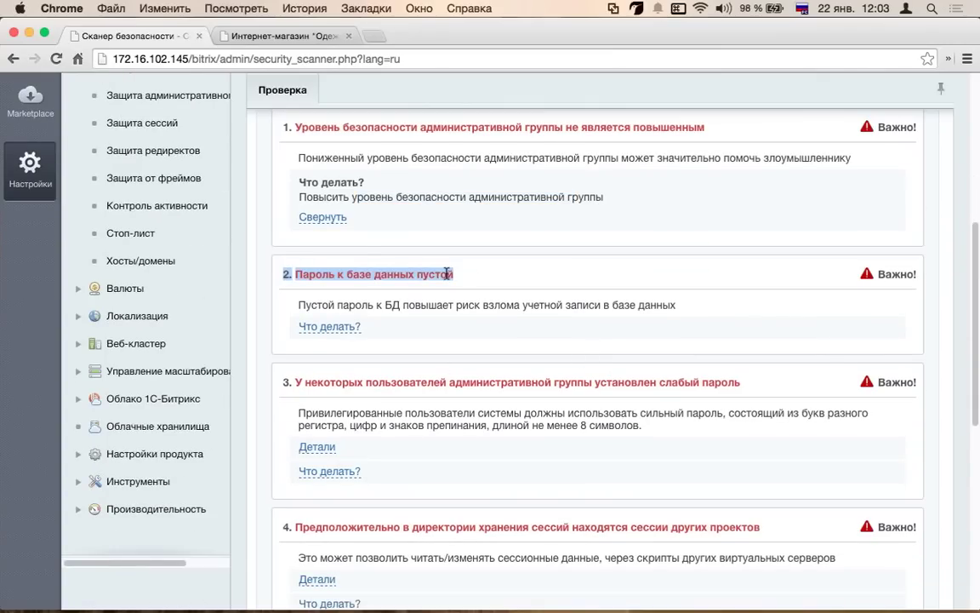
click(461, 277)
scroll(466, 289, down, 3)
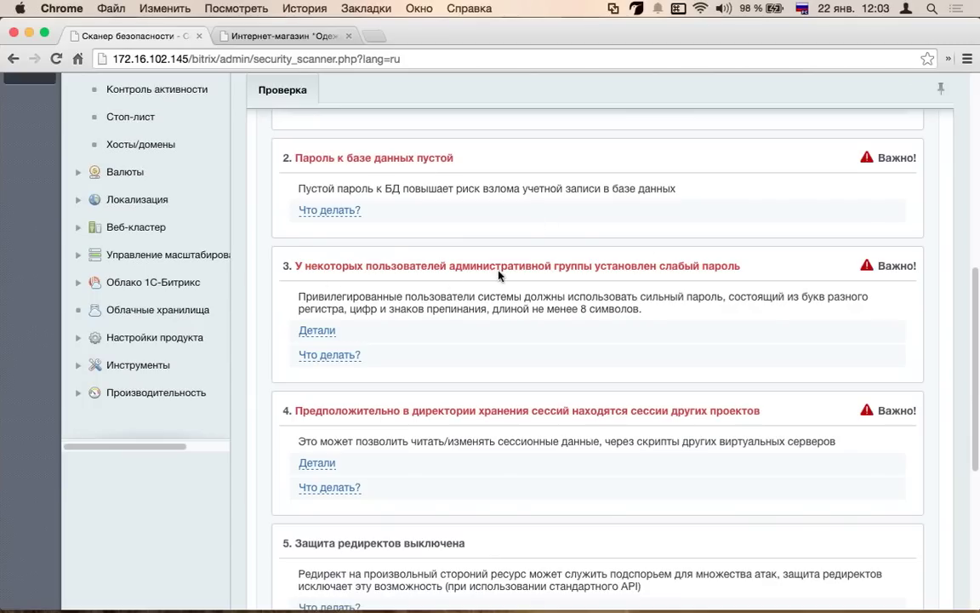
scroll(630, 256, down, 3)
drag(741, 161, 660, 162)
scroll(468, 189, down, 1)
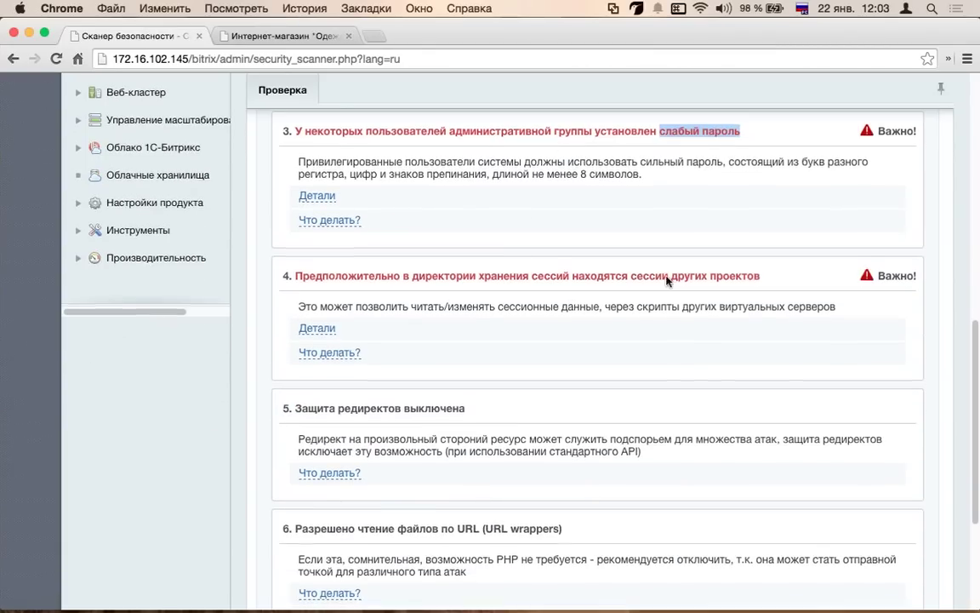
scroll(485, 226, down, 6)
scroll(486, 226, up, 7)
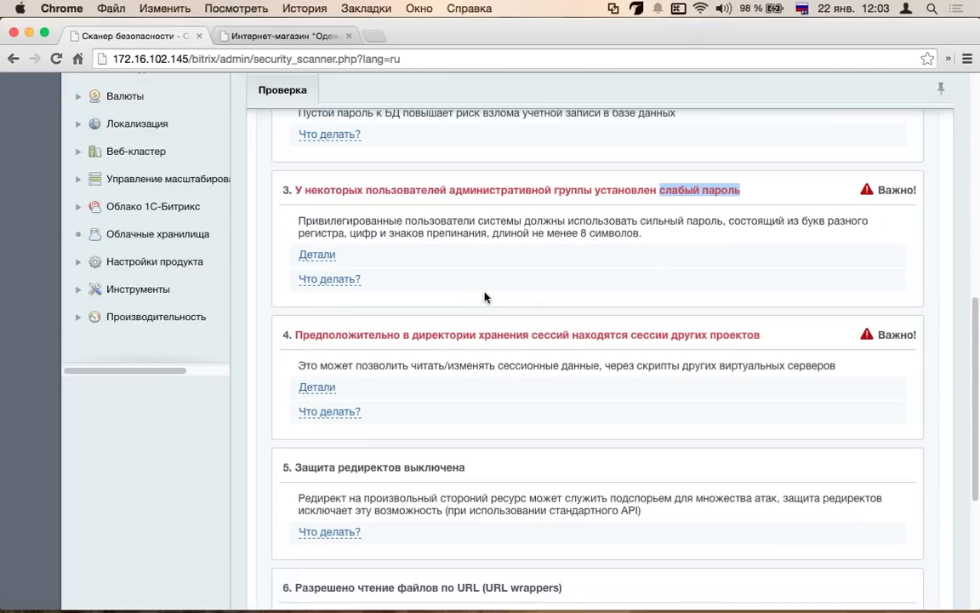
scroll(468, 279, down, 3)
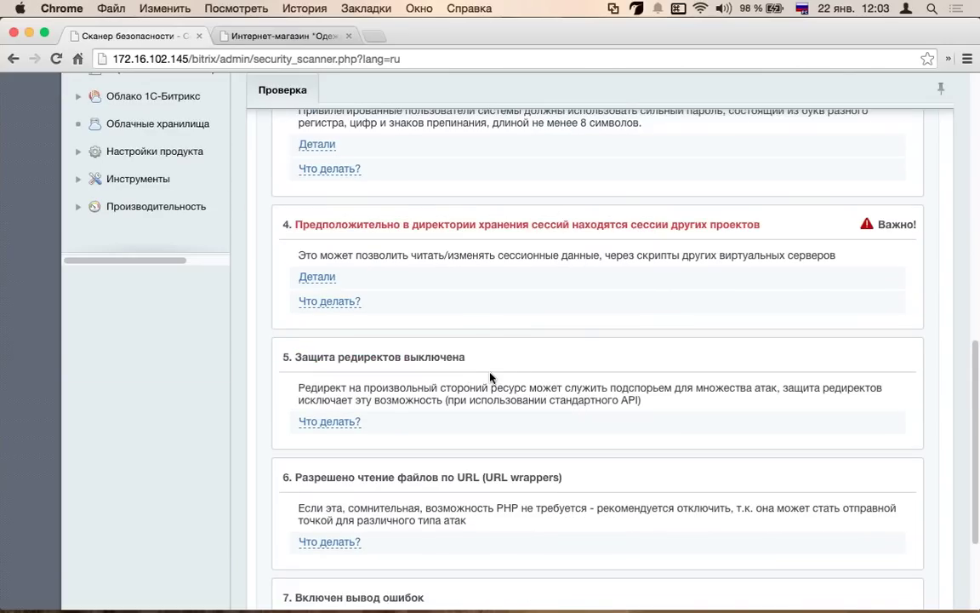
scroll(490, 377, up, 1)
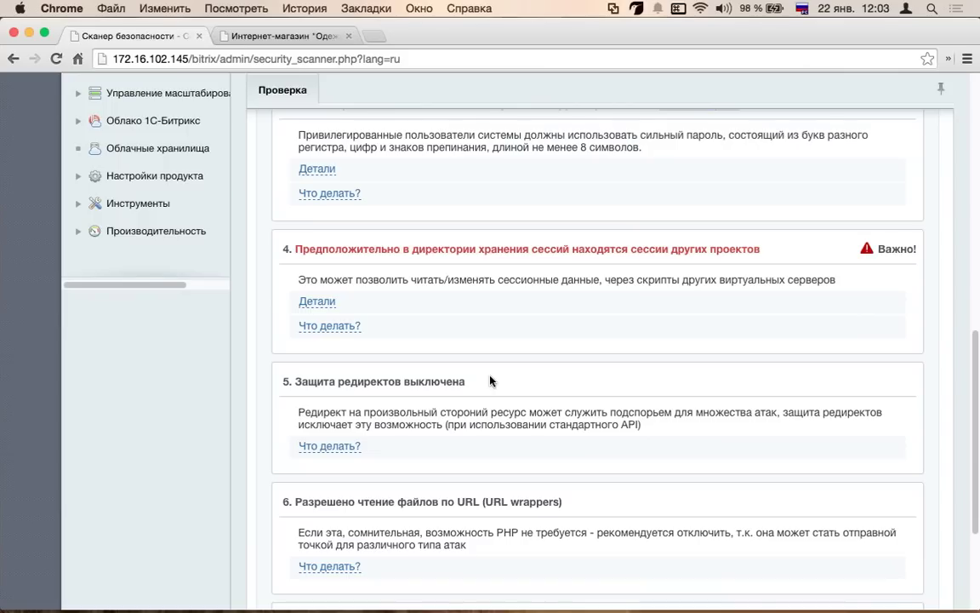
click(340, 450)
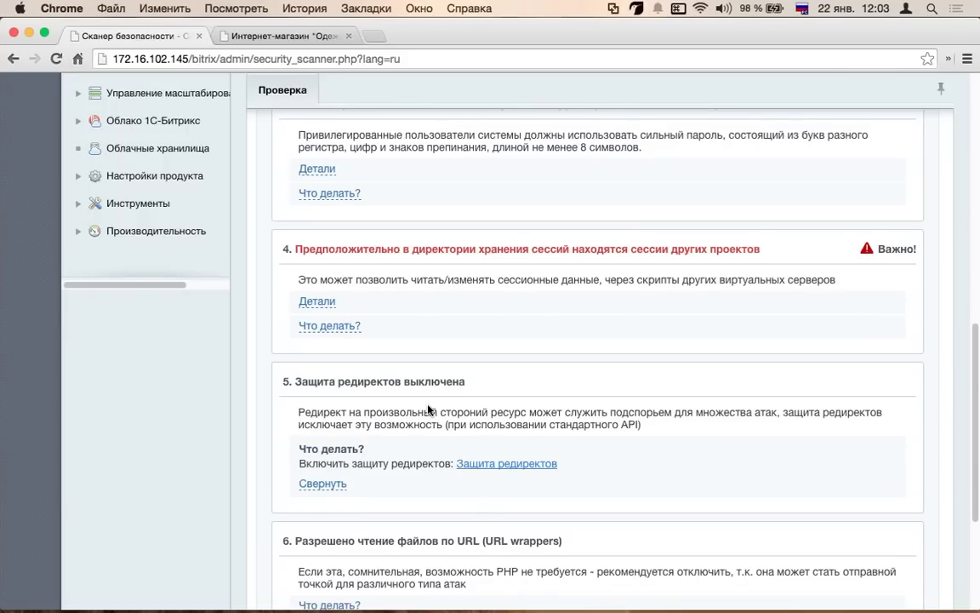
scroll(428, 409, up, 10)
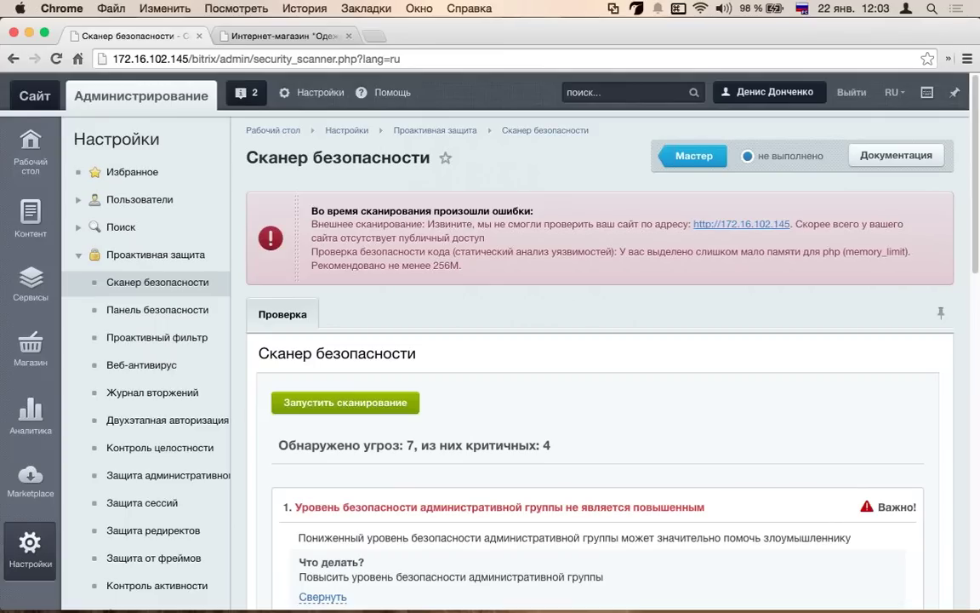
scroll(174, 323, down, 5)
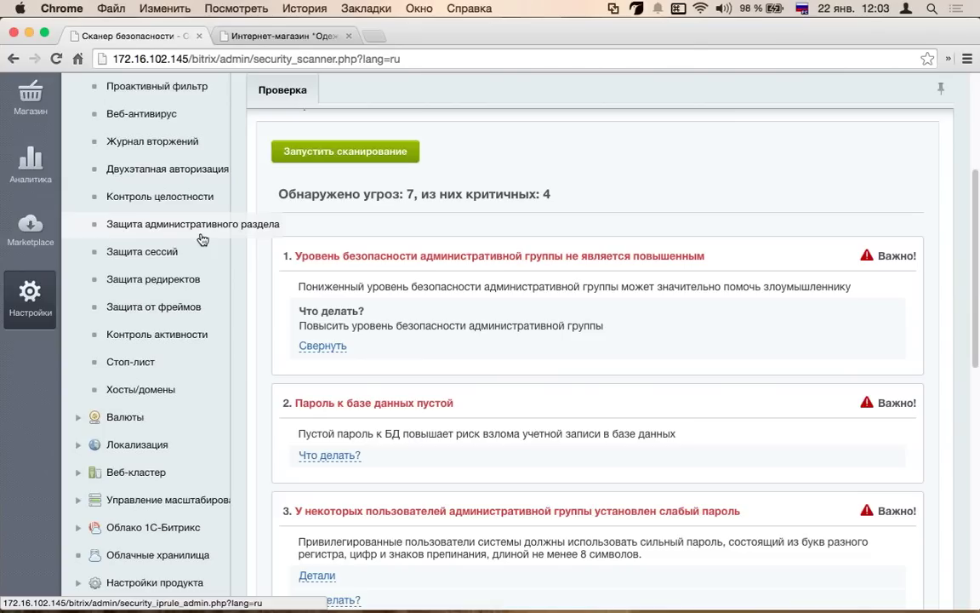
- Open Журнал вторжений and check its empty event table
click(140, 145)
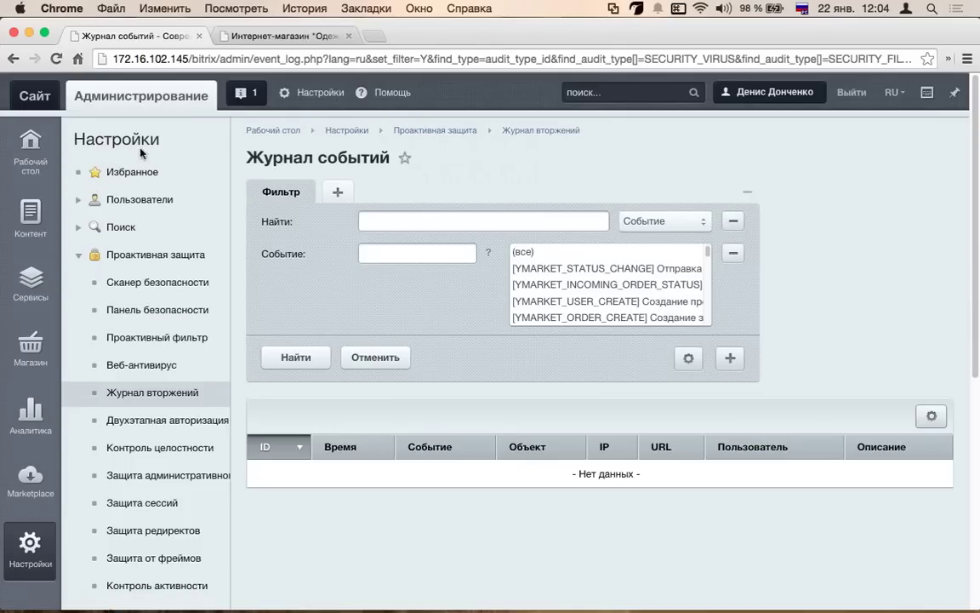
scroll(173, 219, down, 5)
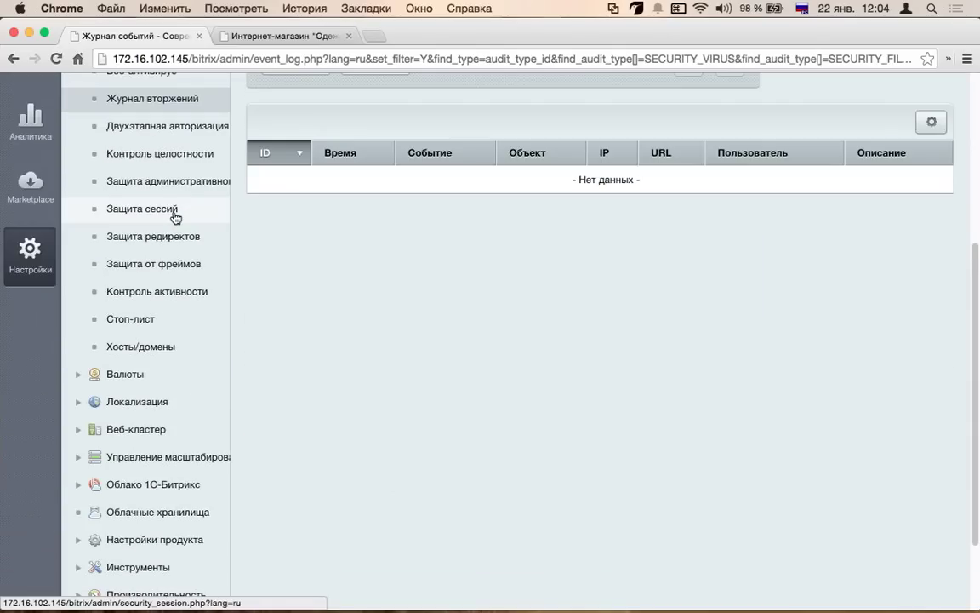
scroll(174, 217, up, 1)
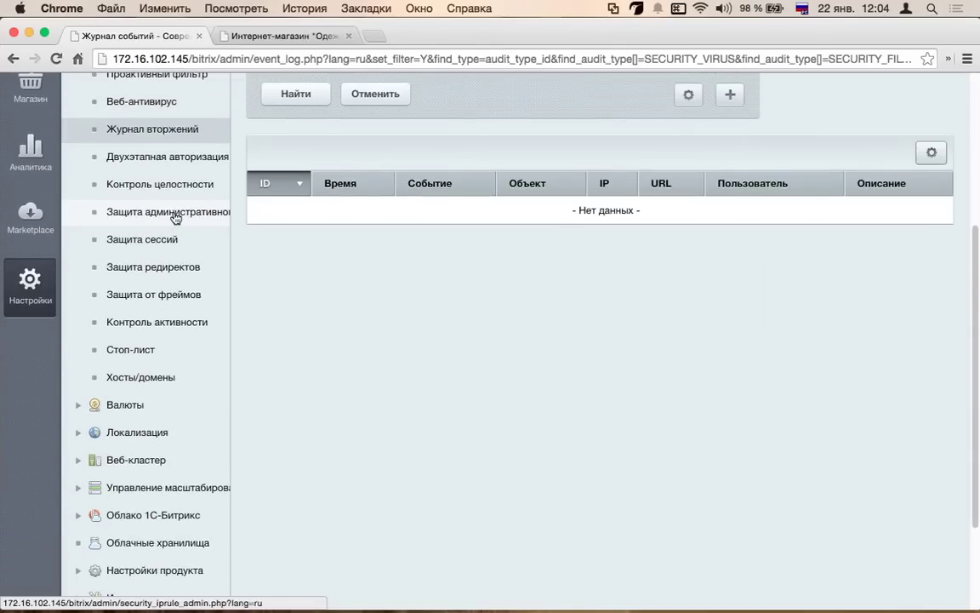
- Open the Двухэтапная авторизация page and read it, confirming it is disabled
click(198, 163)
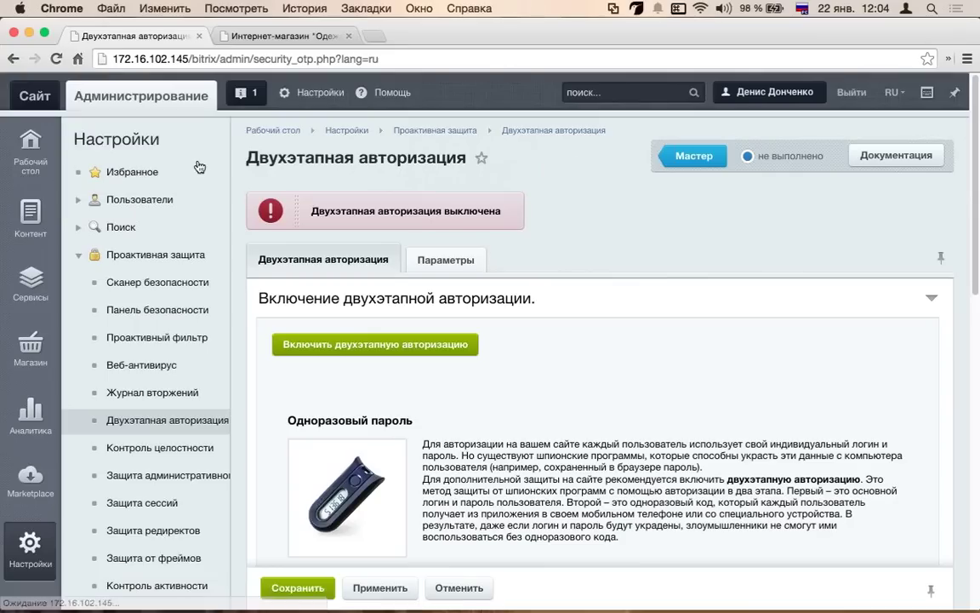
scroll(454, 350, down, 3)
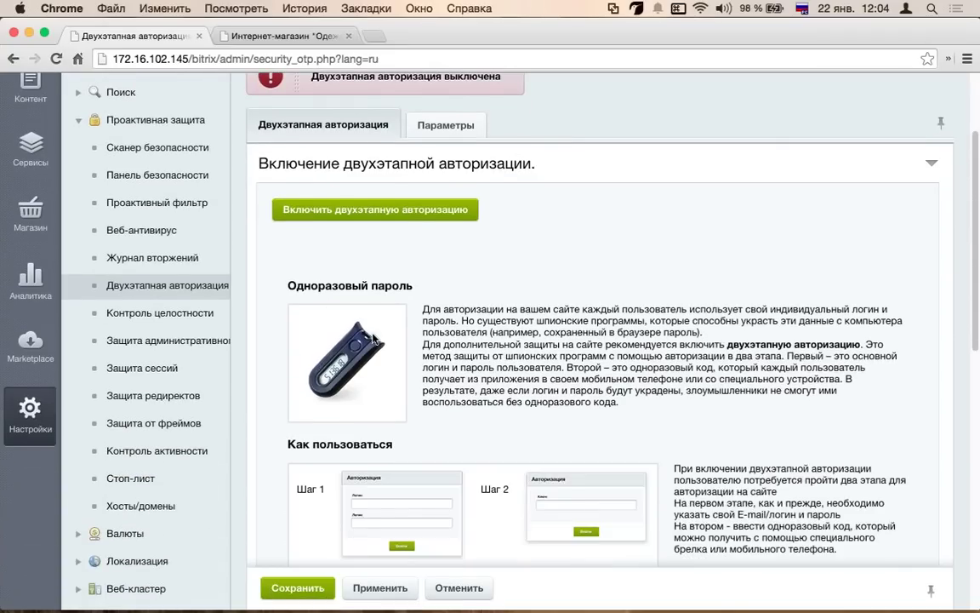
scroll(345, 280, down, 10)
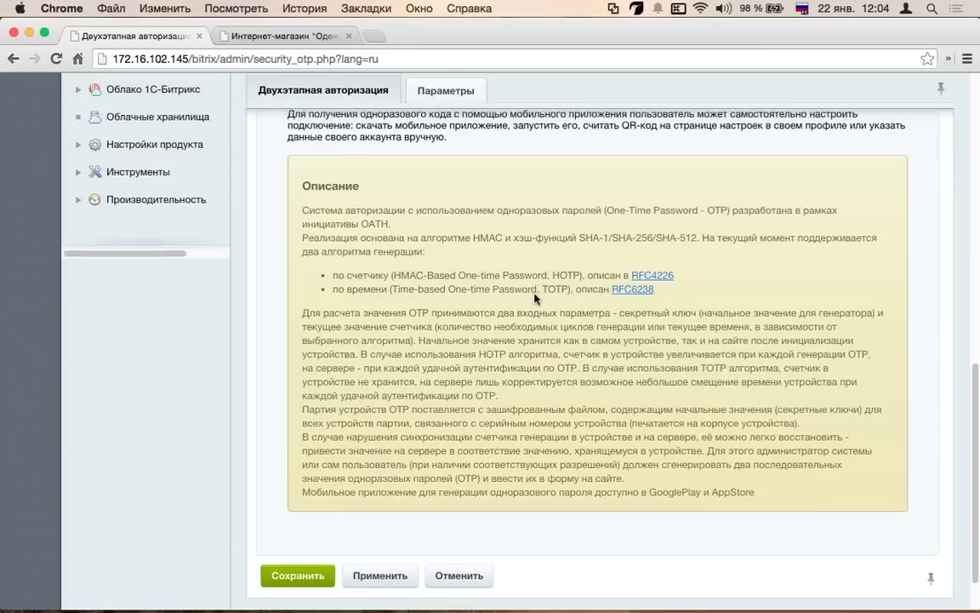
scroll(536, 287, up, 10)
scroll(521, 319, up, 3)
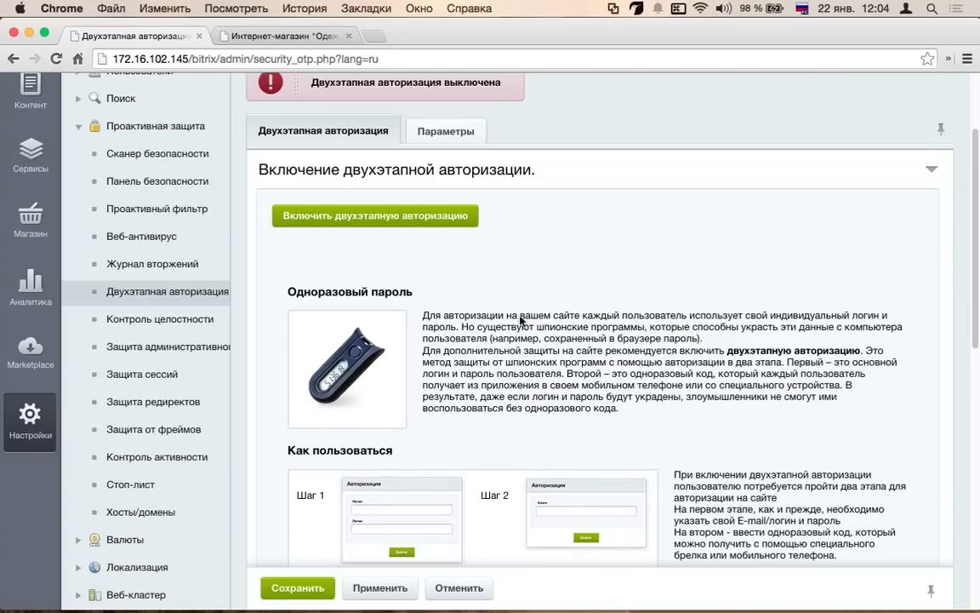
- View the Параметры tab (check window 10, HOTP), then collapse Проактивная защита and expand Пользователи
click(429, 128)
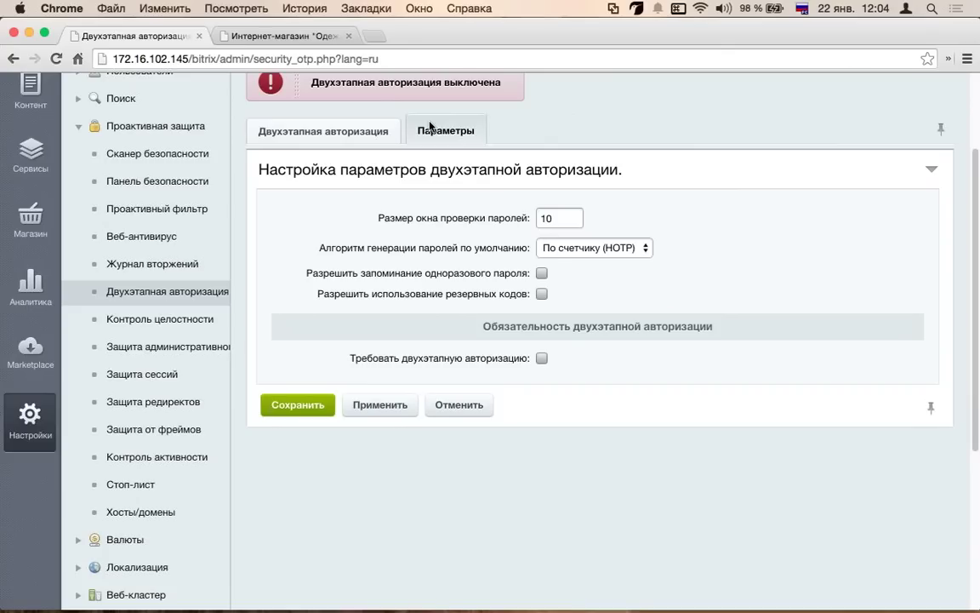
scroll(140, 374, down, 5)
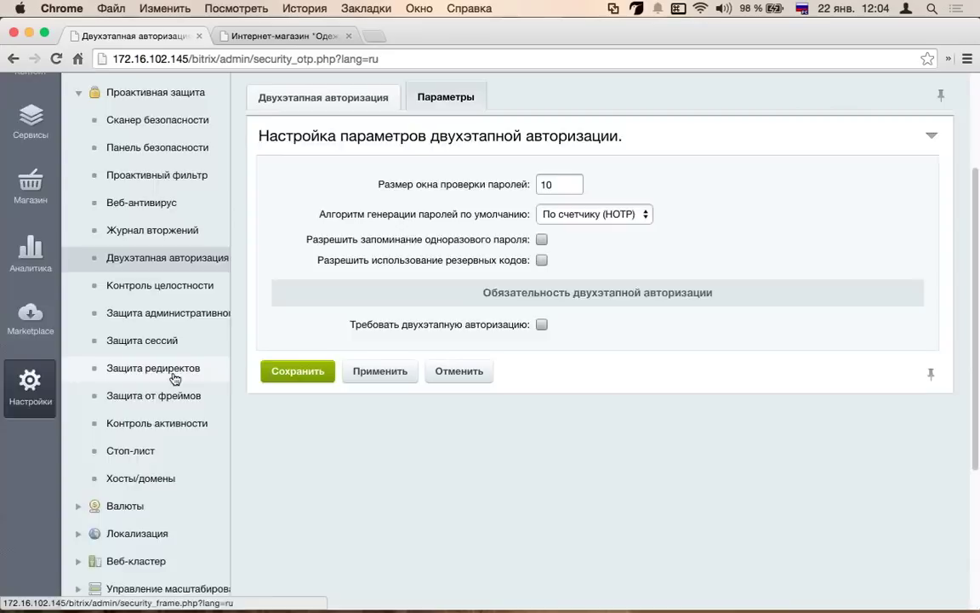
scroll(157, 367, up, 8)
scroll(157, 366, down, 3)
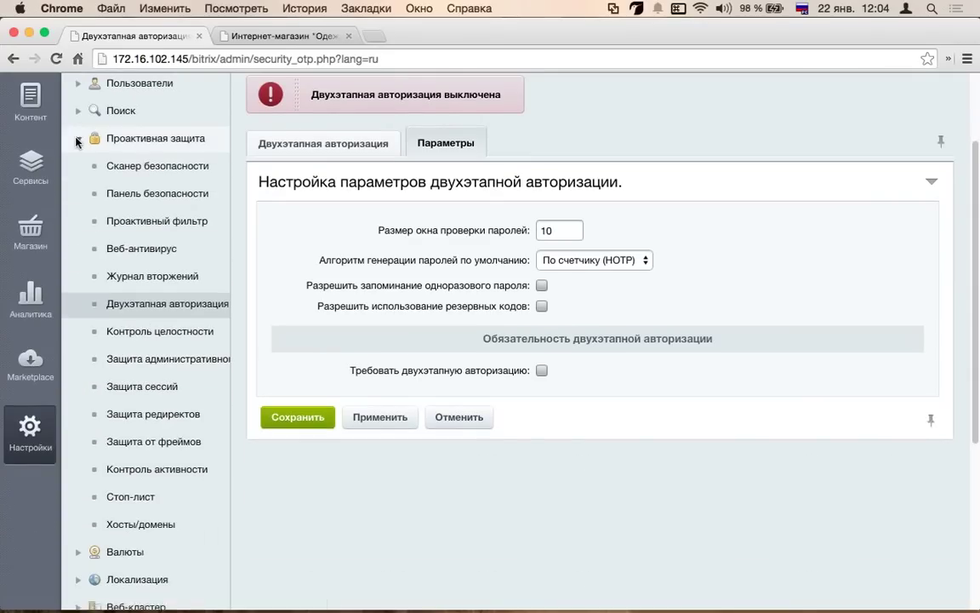
click(77, 136)
click(76, 172)
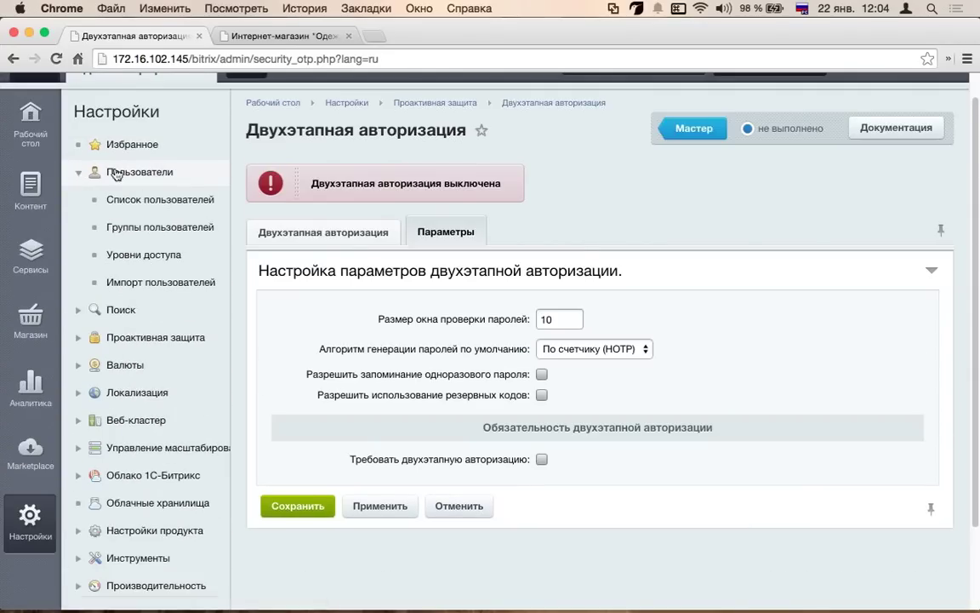
- Open Список пользователей and review its single admin account
click(138, 199)
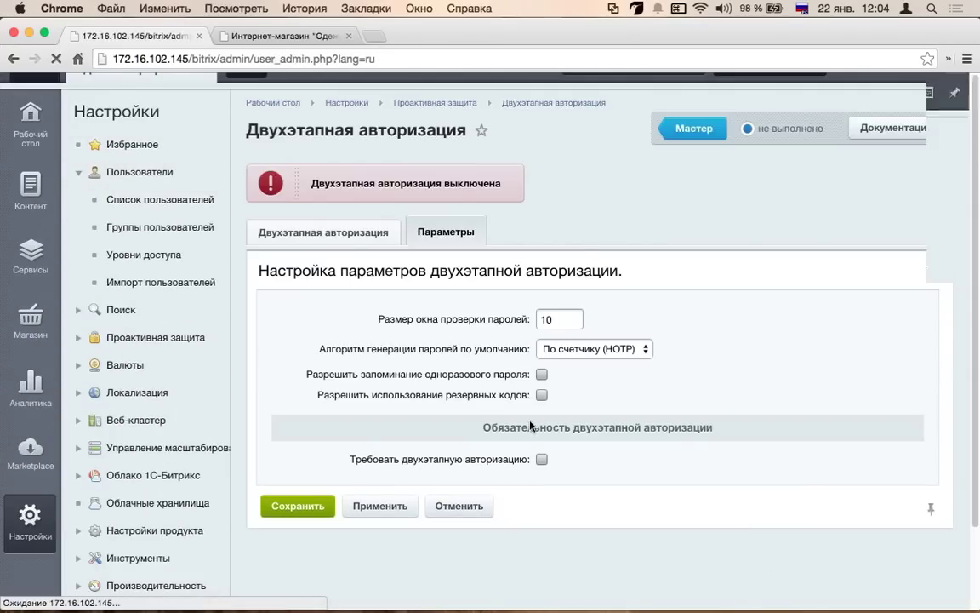
scroll(511, 307, down, 2)
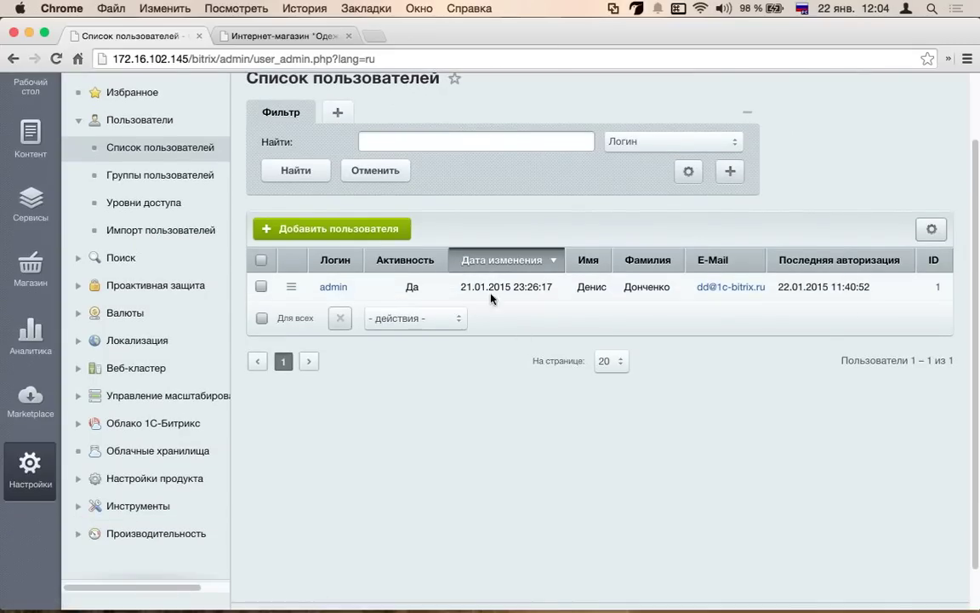
scroll(166, 299, down, 1)
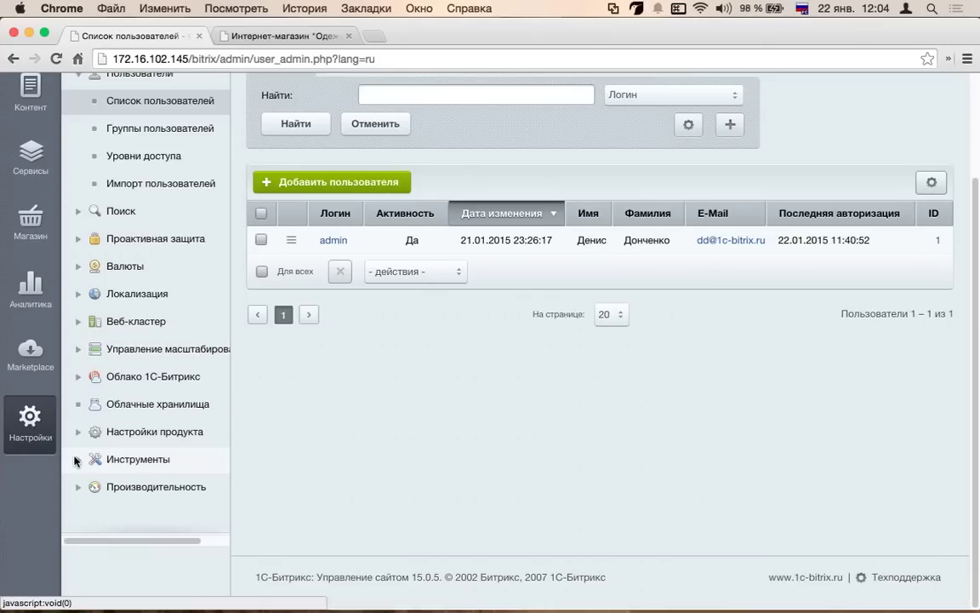
- Expand and collapse the Инструменты section, then switch to the Магазин menu
click(76, 459)
scroll(212, 417, down, 3)
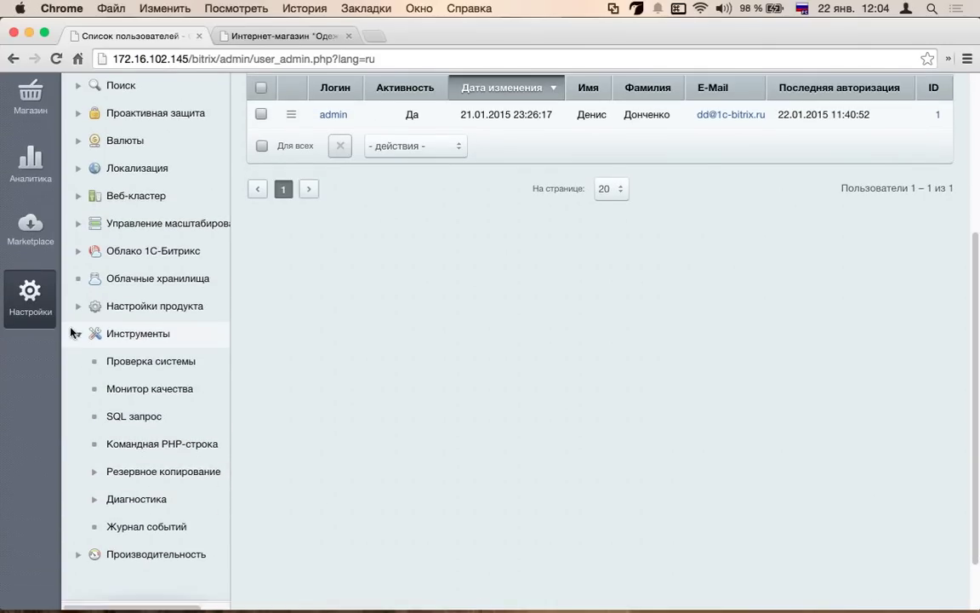
click(78, 332)
click(30, 347)
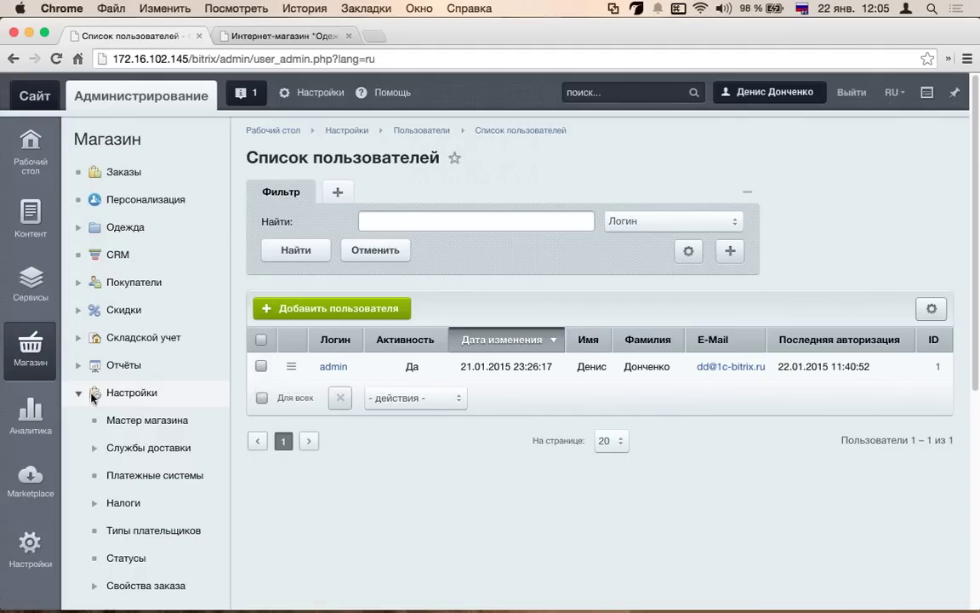
- Open Мастер магазина, hide the shop menu, and expand the Основные настройки block showing 0/9 tasks
click(145, 422)
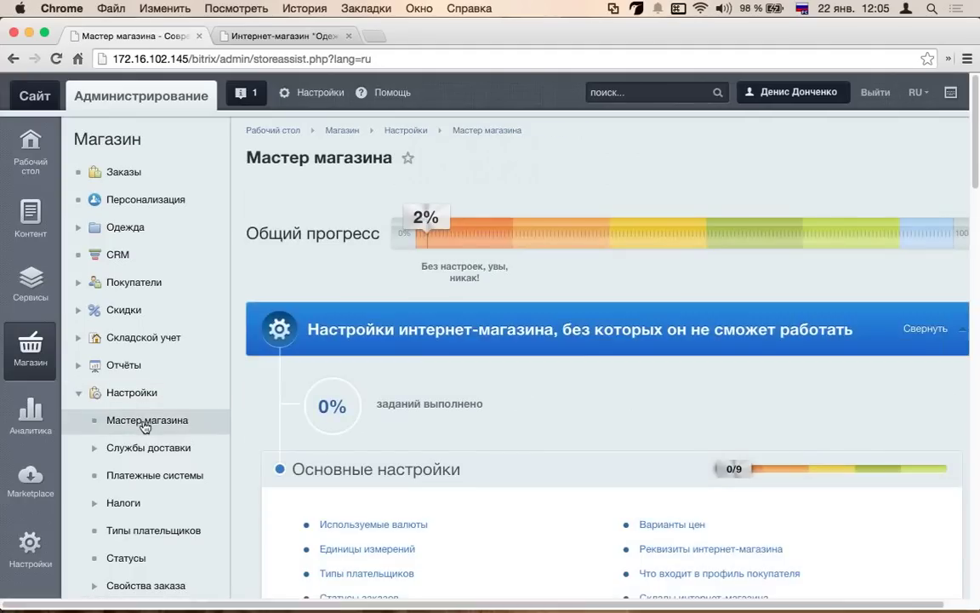
click(232, 332)
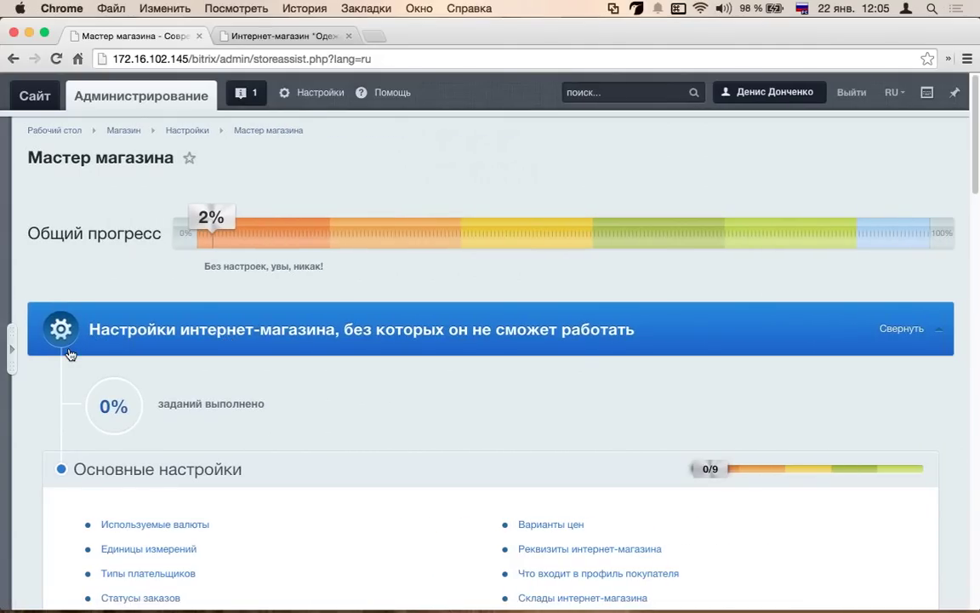
click(889, 328)
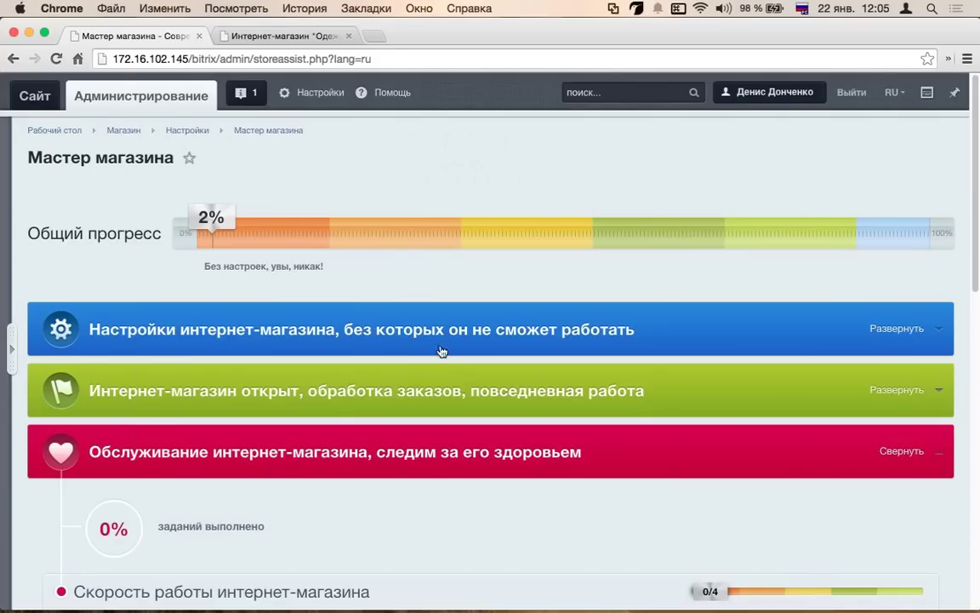
click(902, 452)
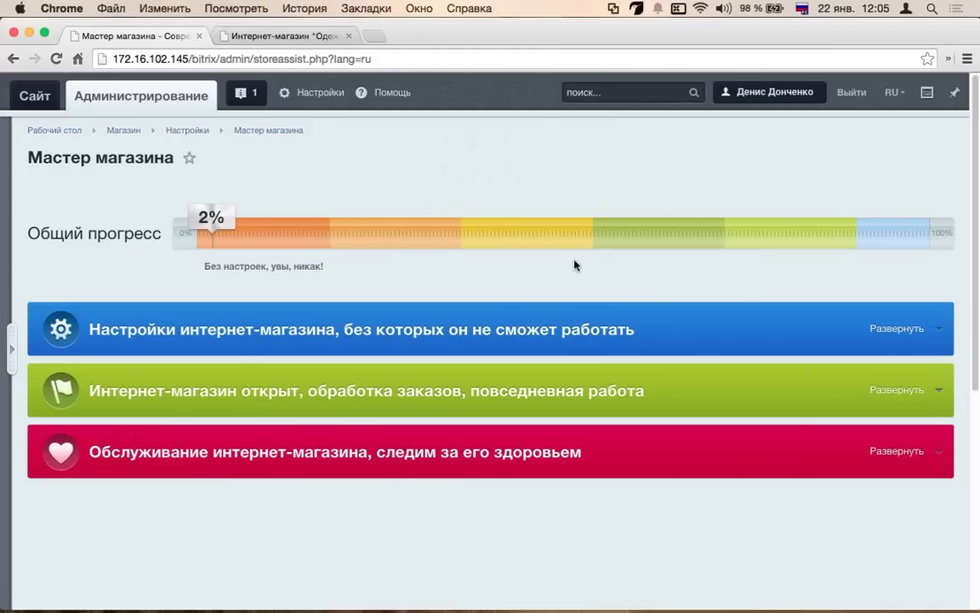
click(890, 330)
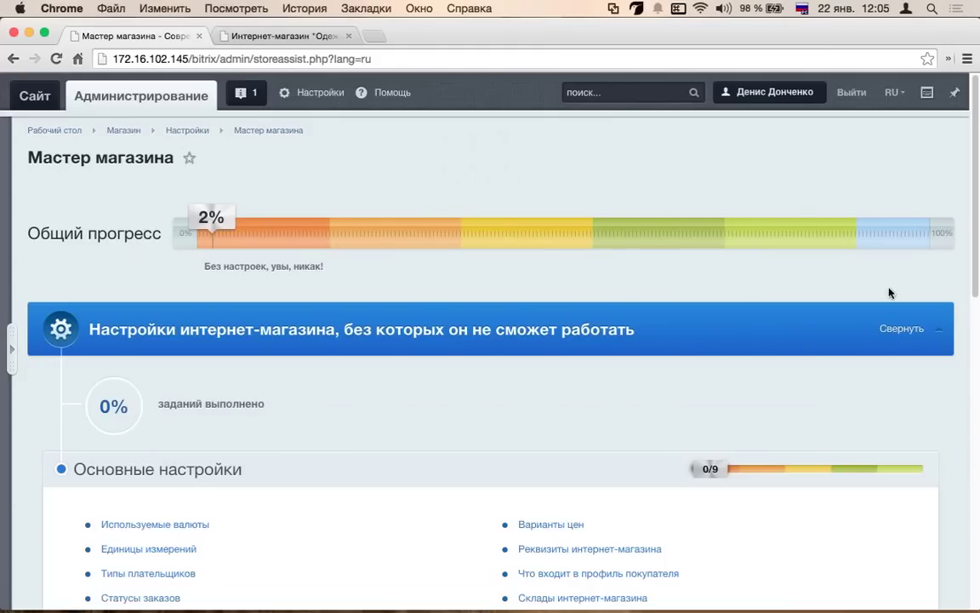
scroll(258, 270, down, 1)
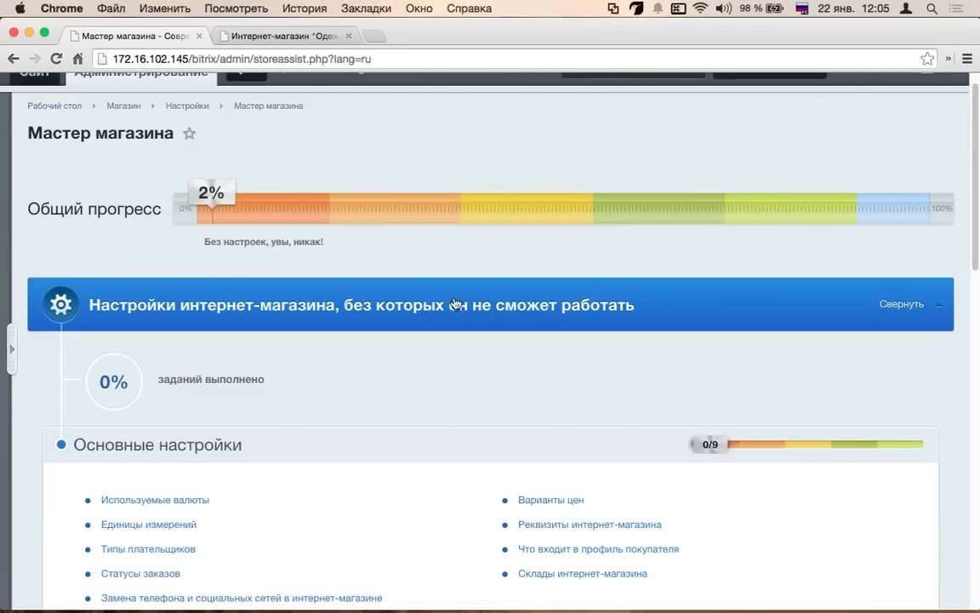
scroll(359, 296, down, 3)
scroll(126, 350, down, 2)
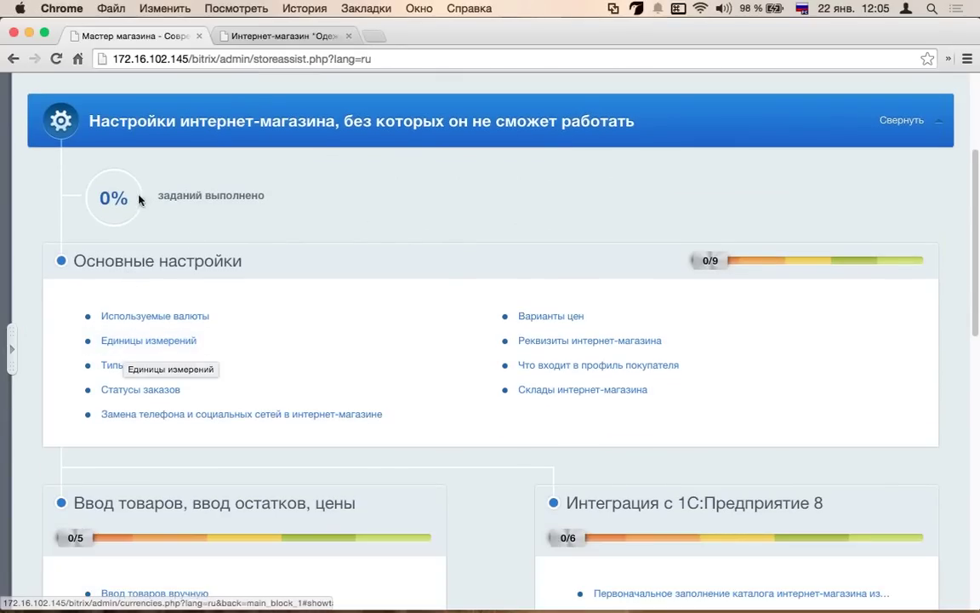
scroll(92, 364, down, 2)
scroll(94, 361, up, 3)
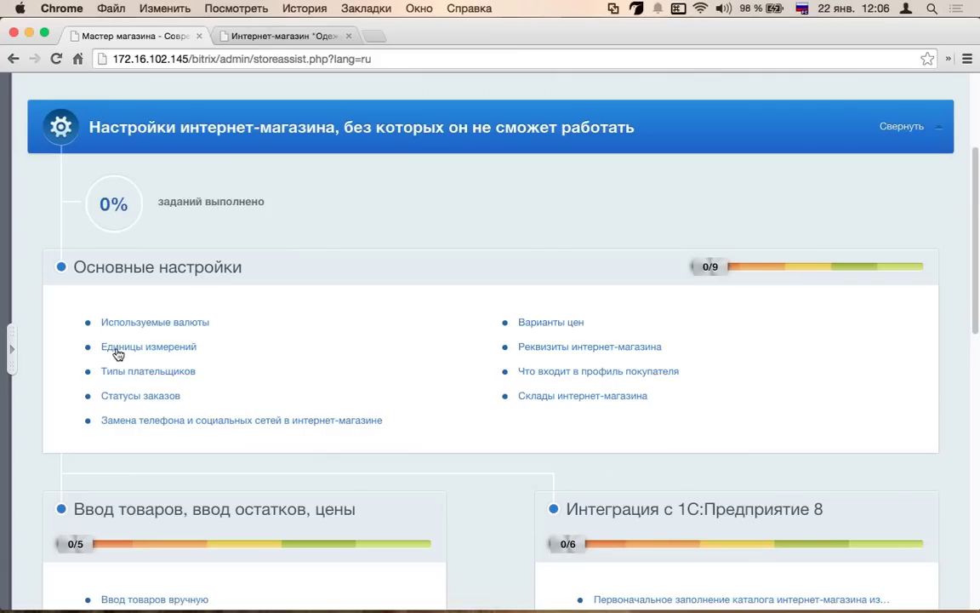
- Check on the Используемые валюты page that RUB is the base currency, and skim the documentation
click(204, 324)
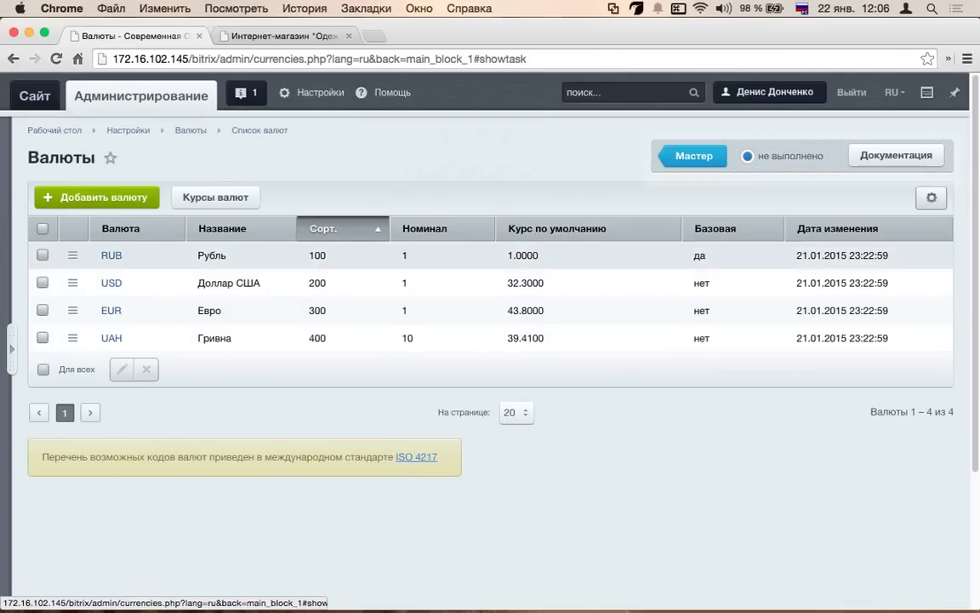
drag(681, 254, 706, 256)
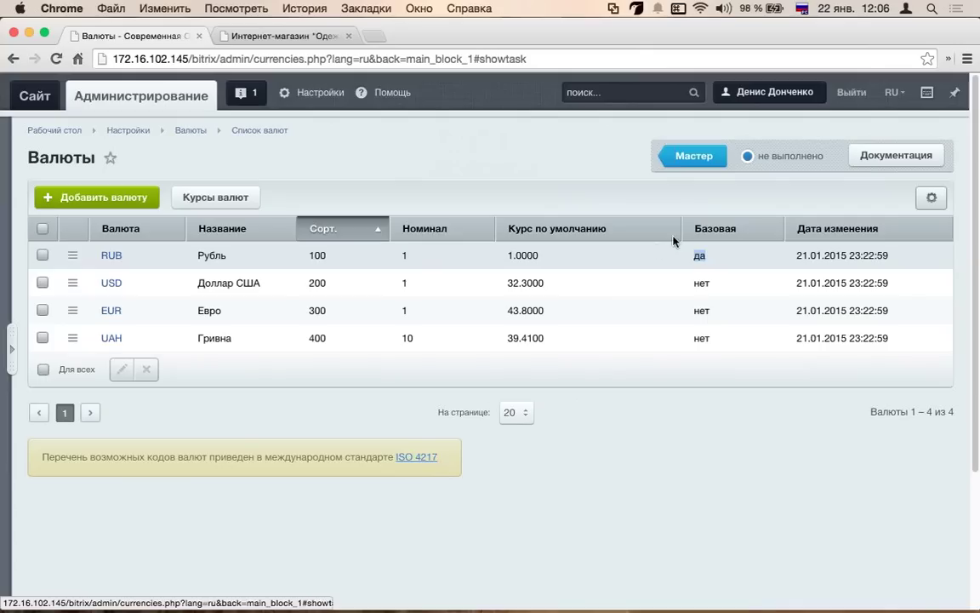
mouse_move(683, 193)
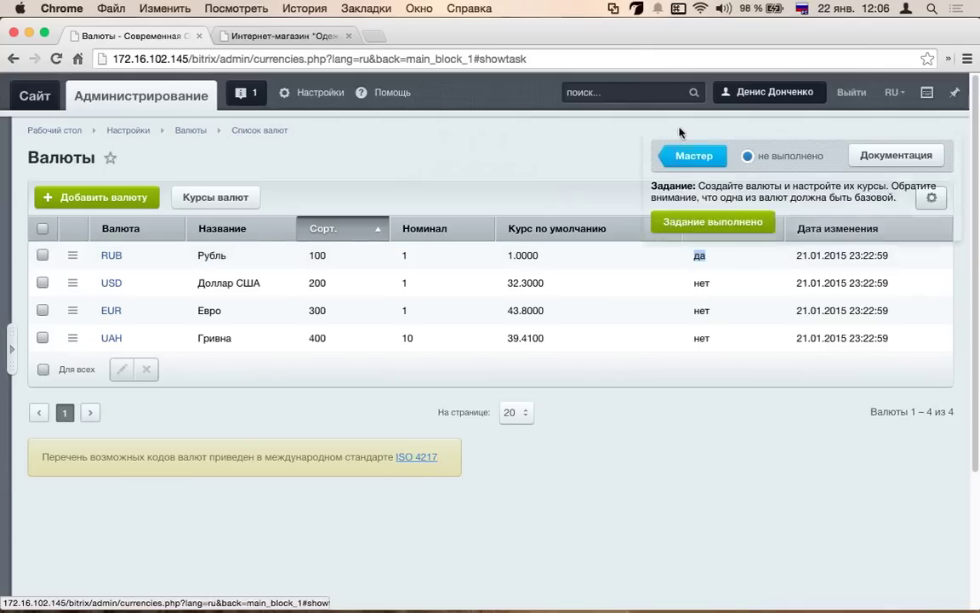
click(897, 157)
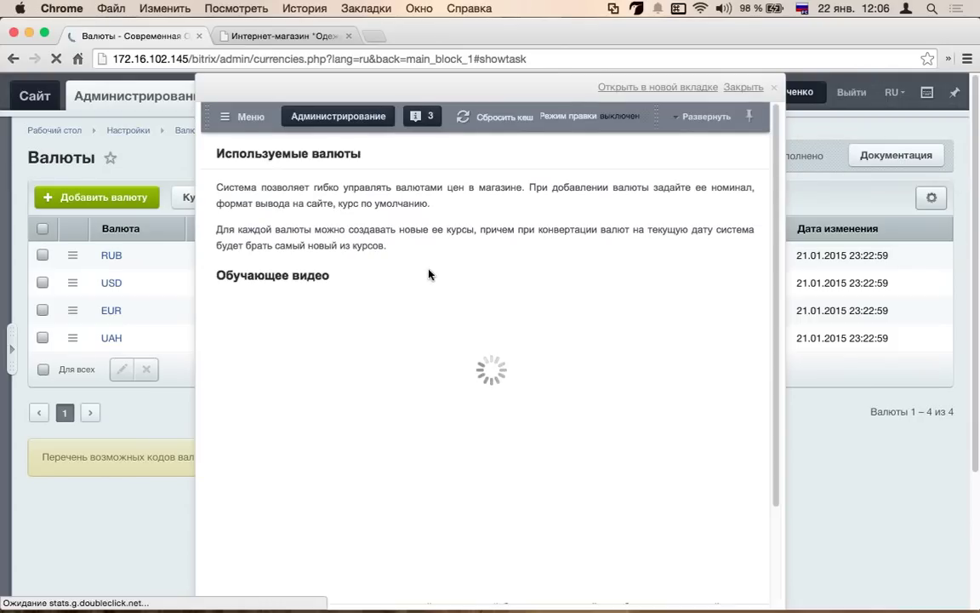
scroll(404, 282, down, 6)
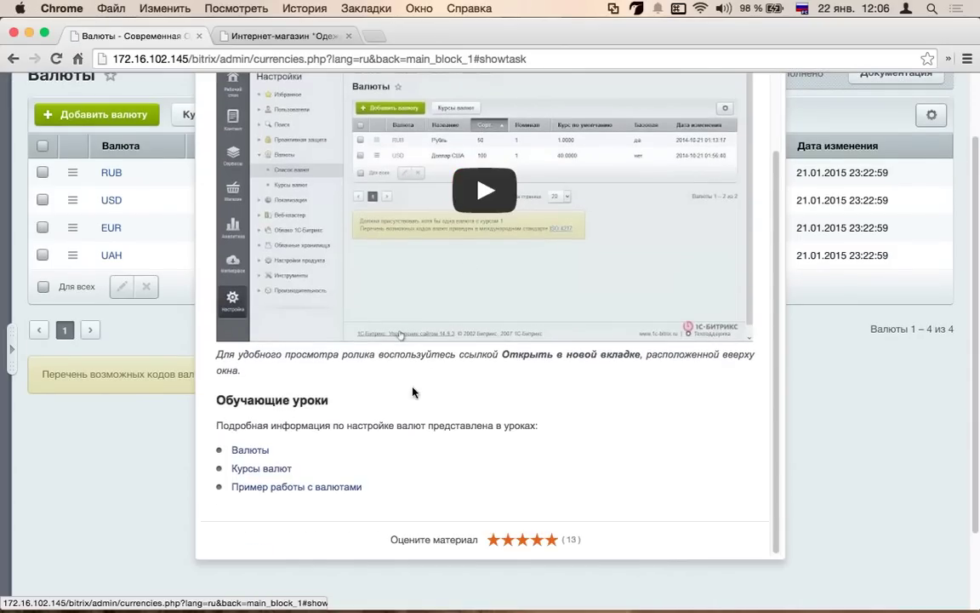
scroll(527, 234, up, 10)
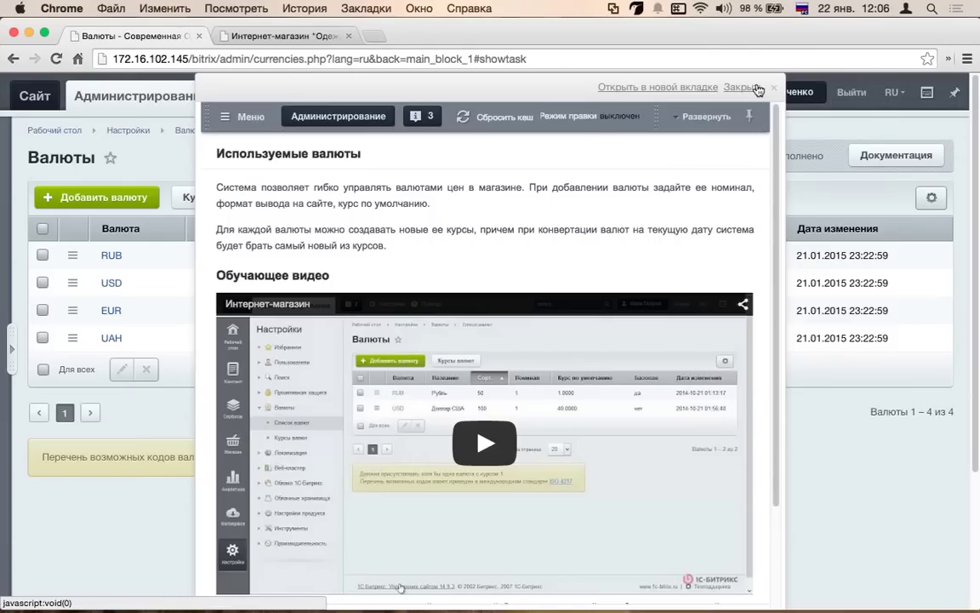
click(757, 90)
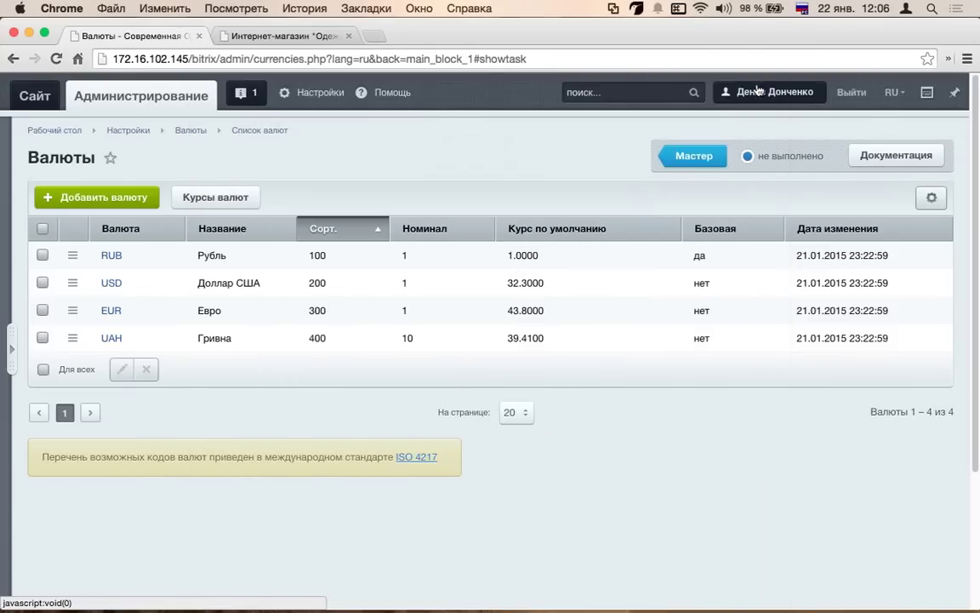
- Mark the currencies task as done and go back to the Мастер магазина checklist
click(766, 156)
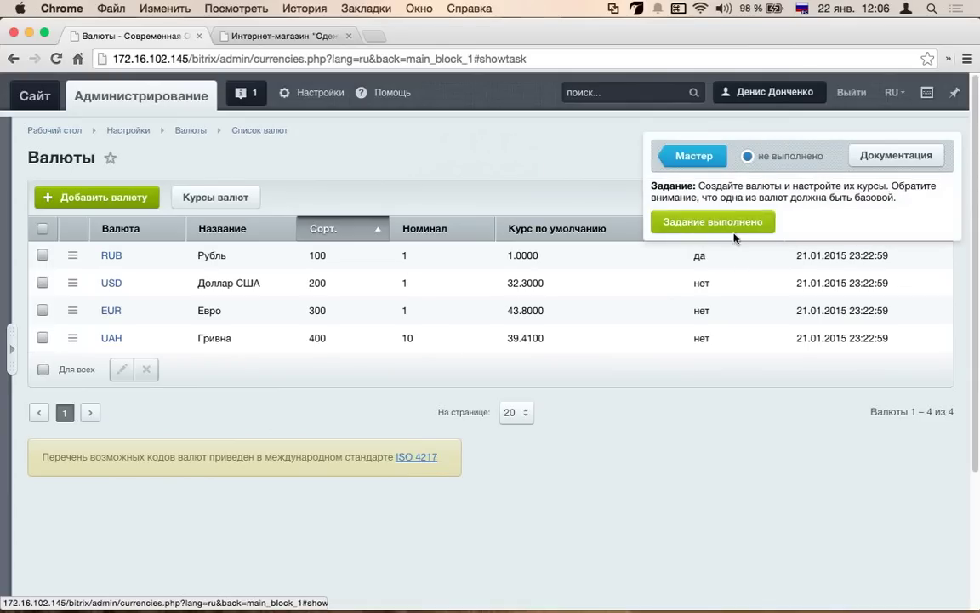
click(688, 220)
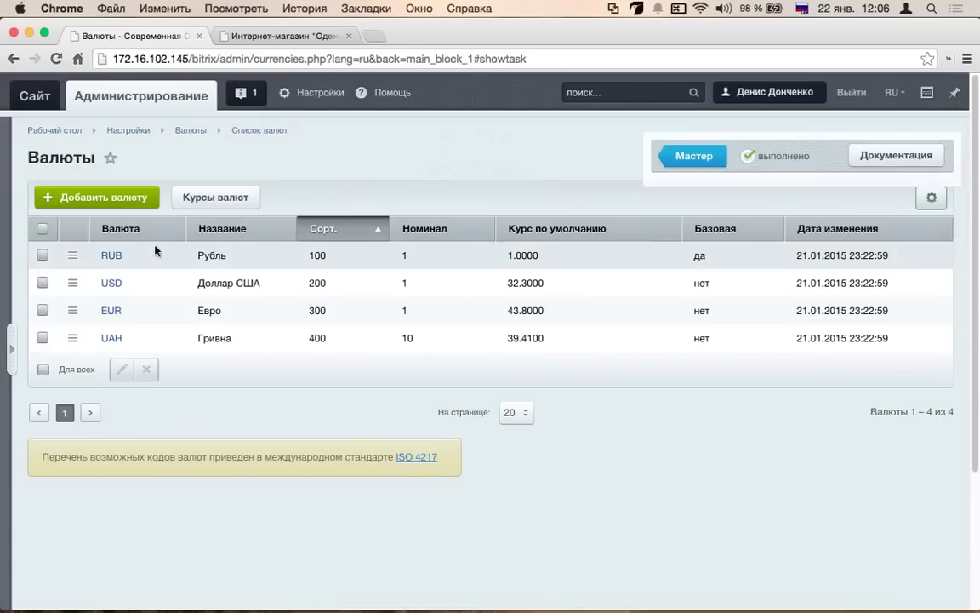
click(694, 156)
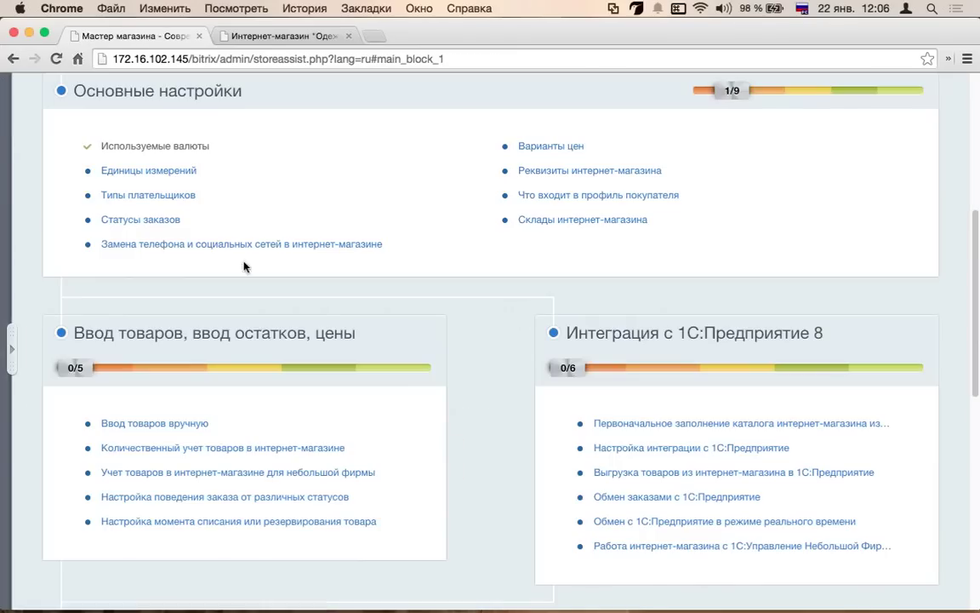
scroll(230, 267, up, 5)
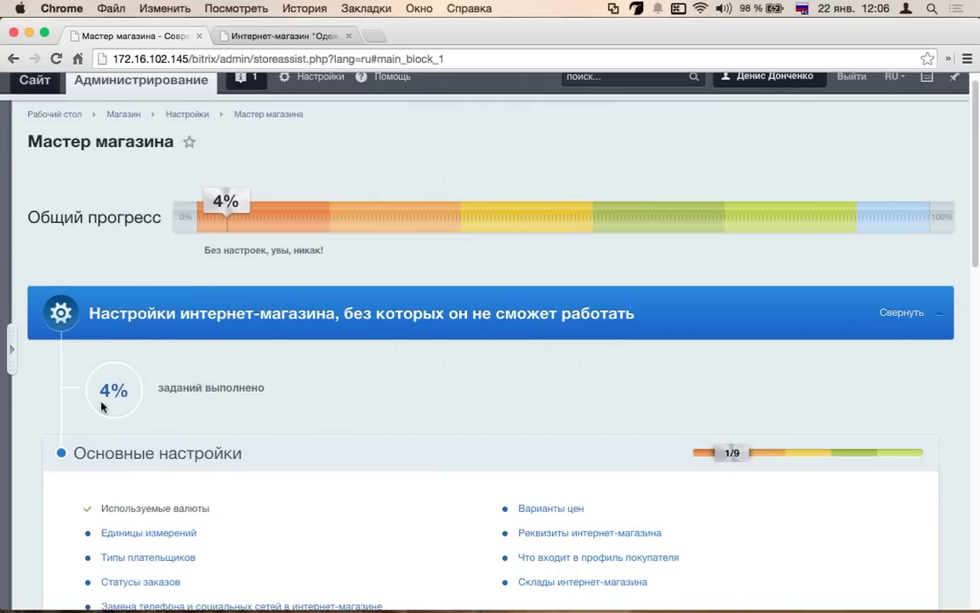
scroll(101, 408, down, 1)
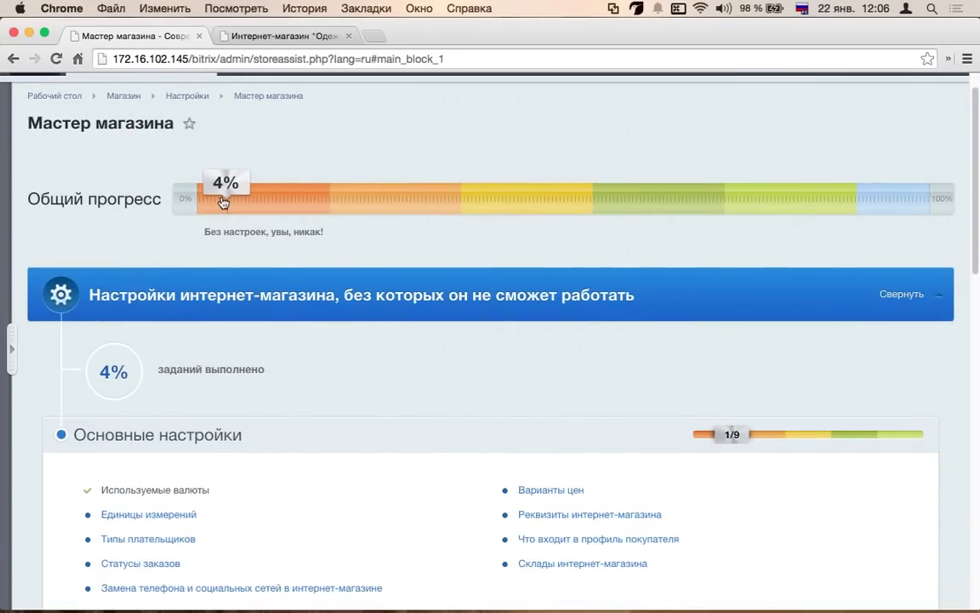
scroll(223, 202, down, 4)
- Review Единицы измерений, including the Добавить из классификатора list
click(175, 223)
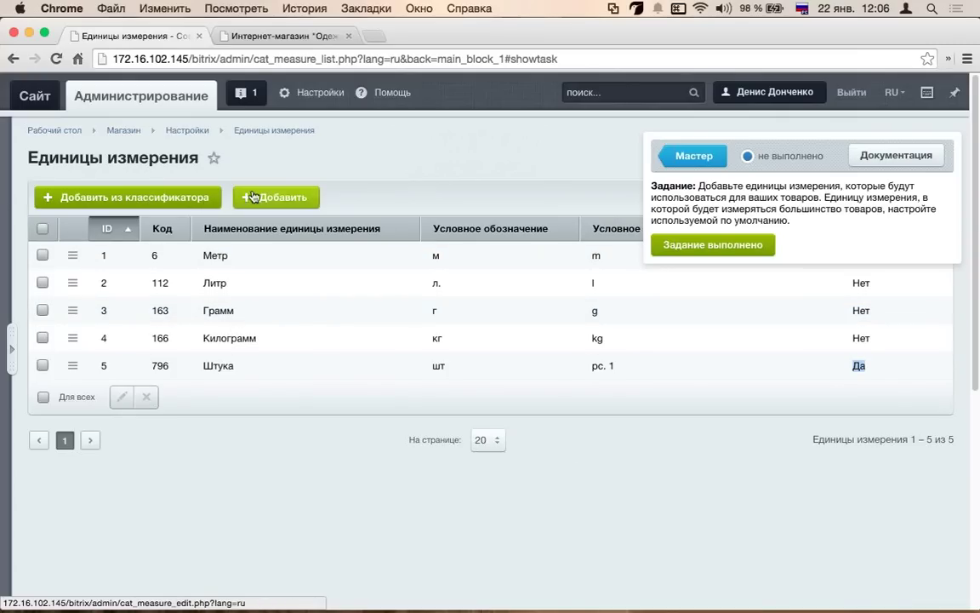
click(199, 204)
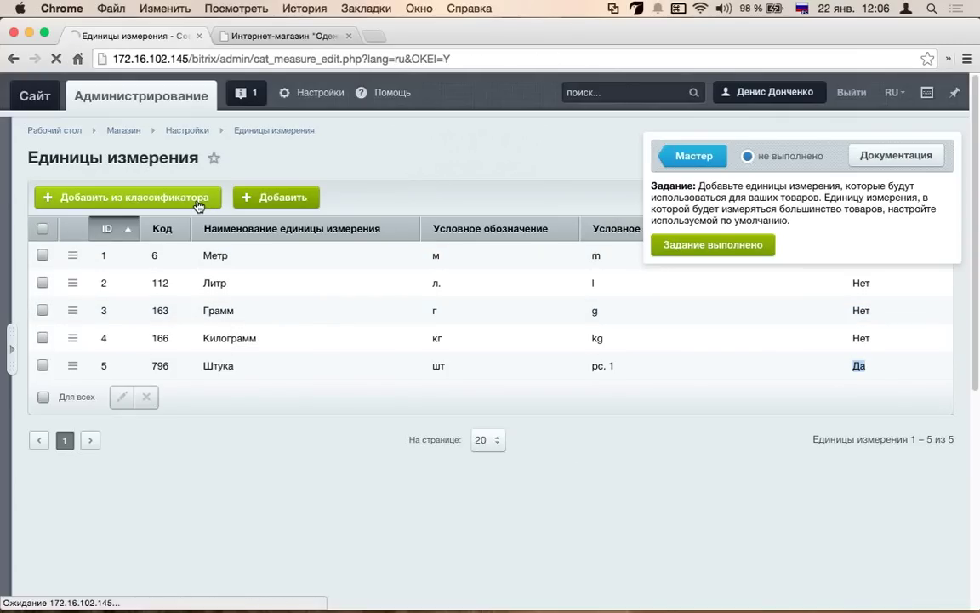
scroll(252, 388, down, 4)
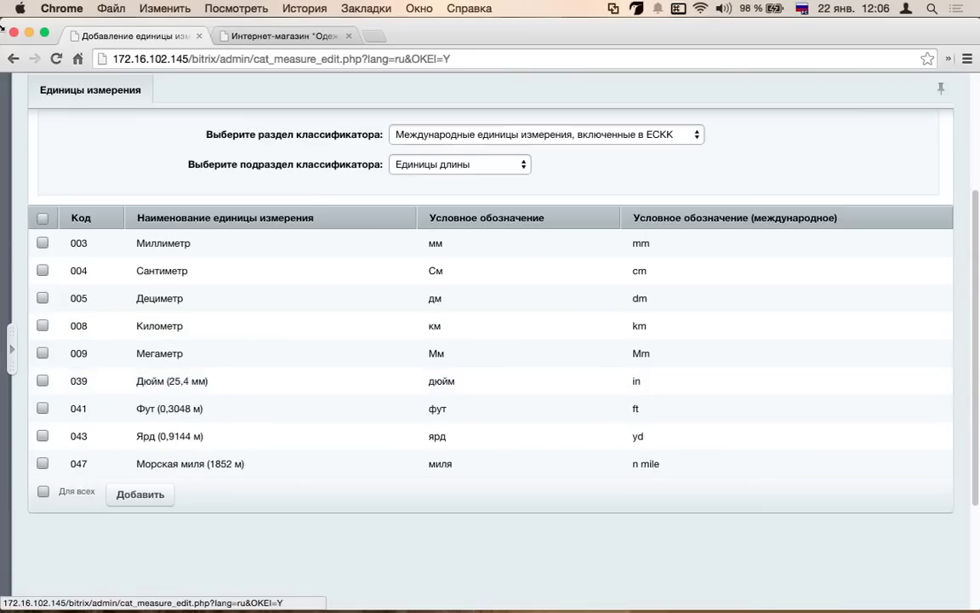
click(13, 59)
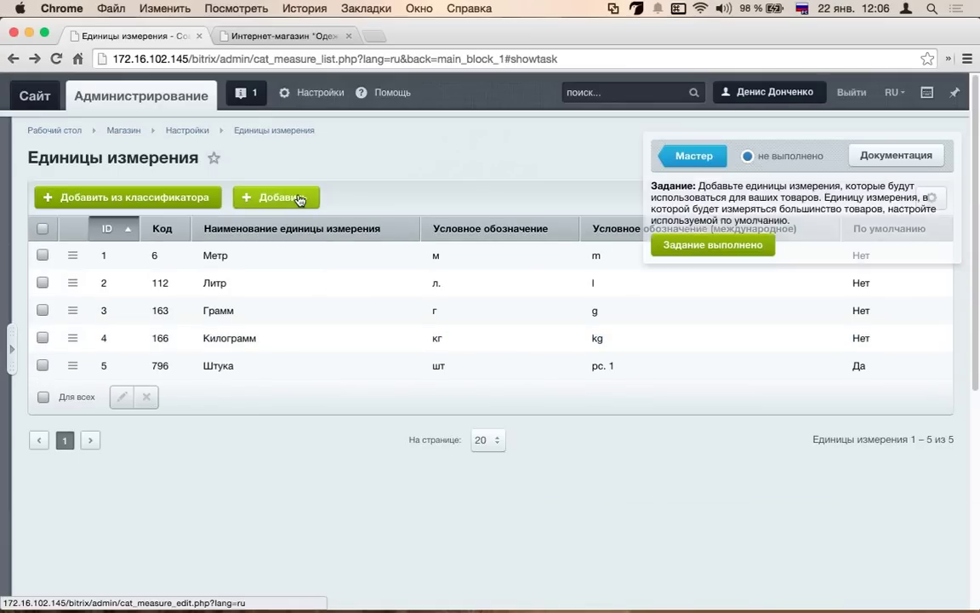
- Mark the units task as done and open Типы плательщиков from the wizard
click(721, 247)
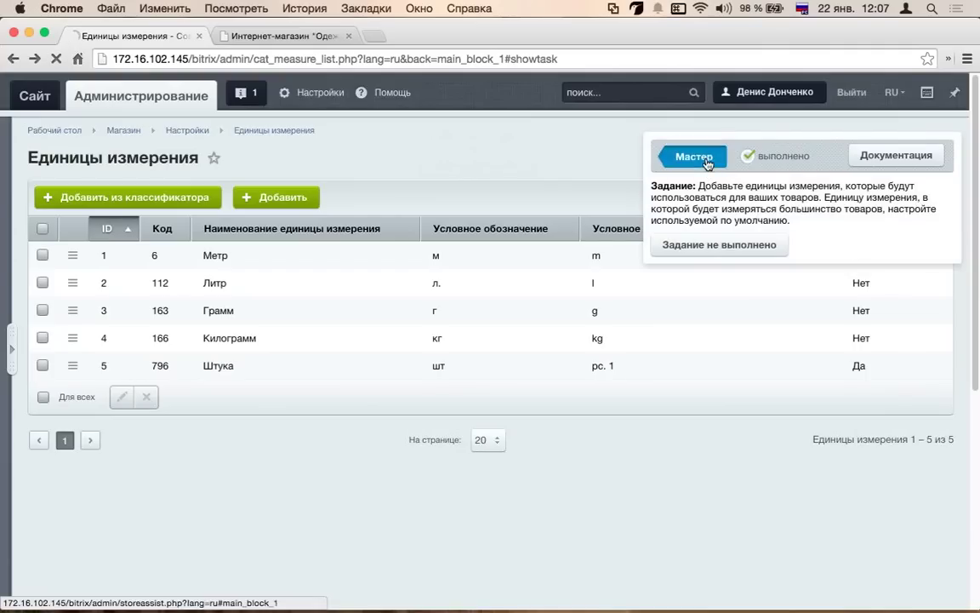
click(705, 158)
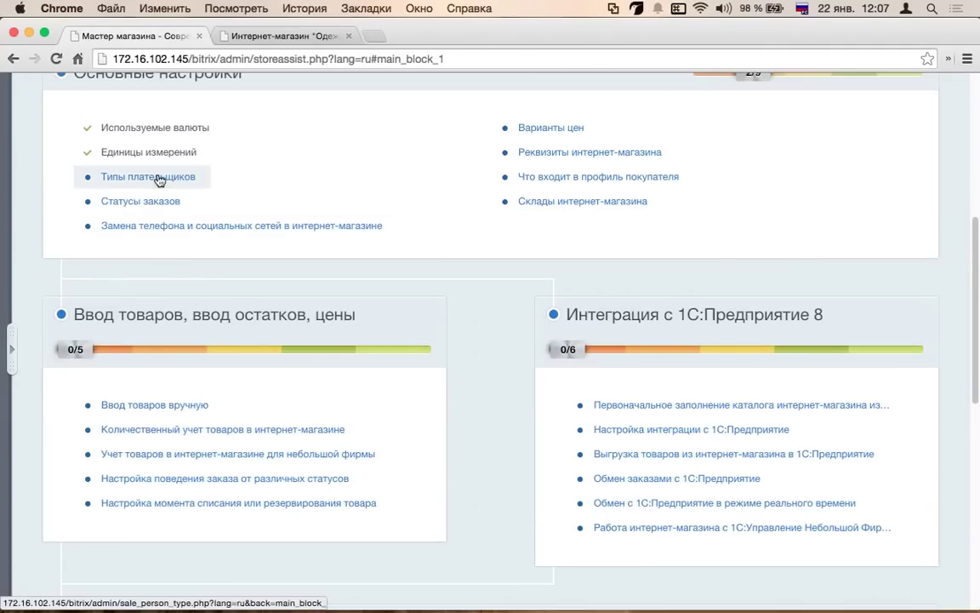
click(159, 179)
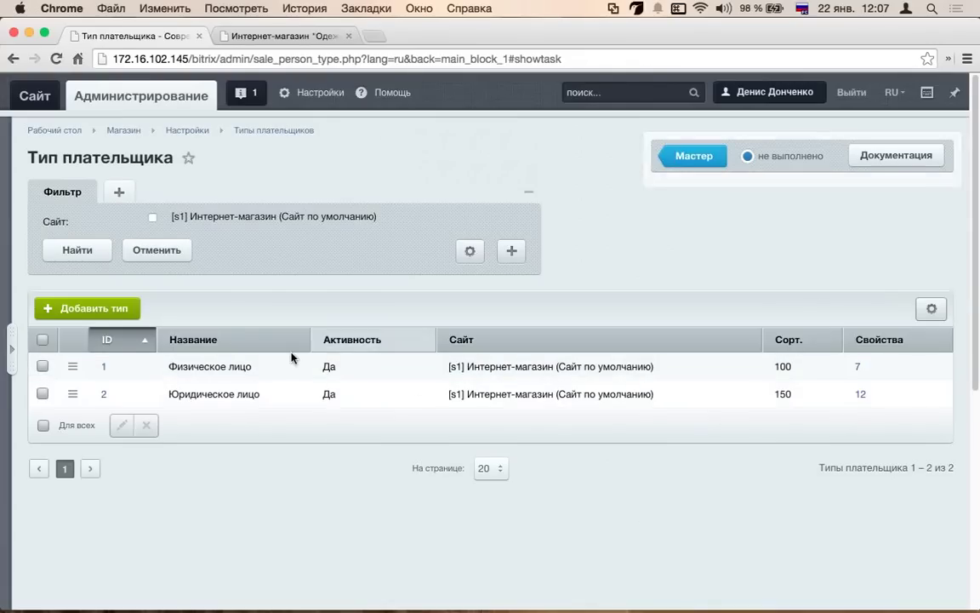
- Review the Физическое лицо payer type and its 7 order properties
click(73, 366)
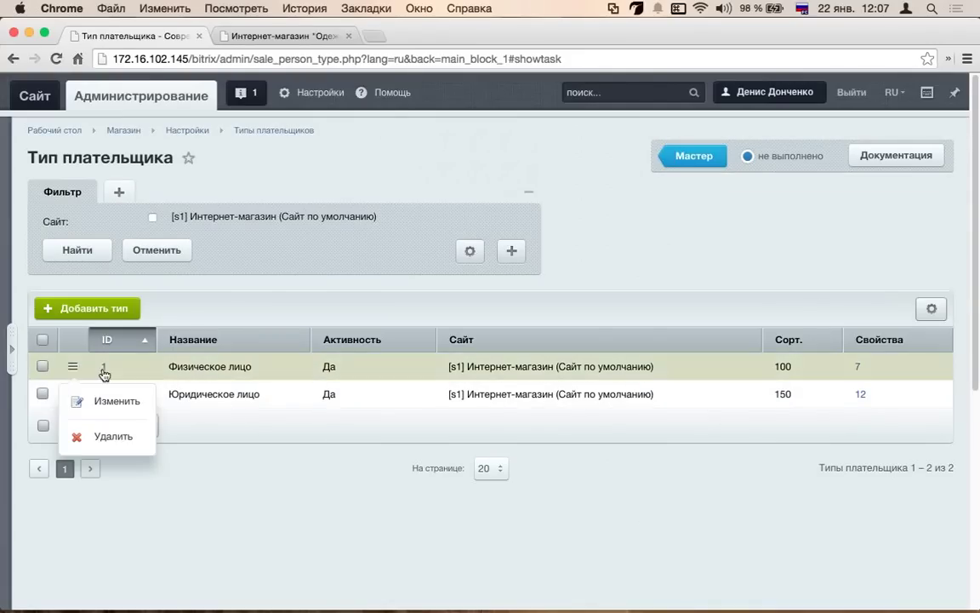
click(106, 400)
scroll(391, 341, down, 1)
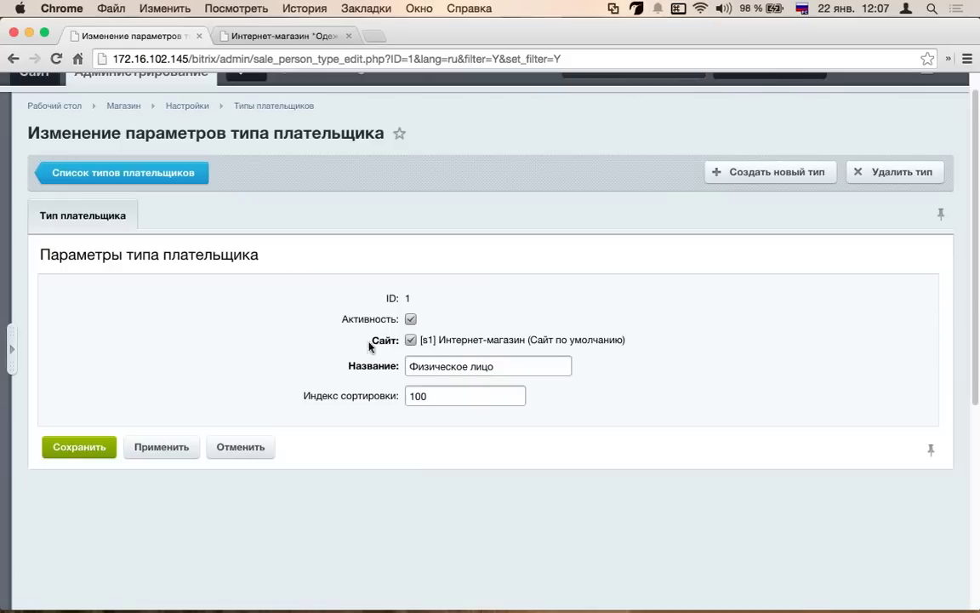
click(120, 174)
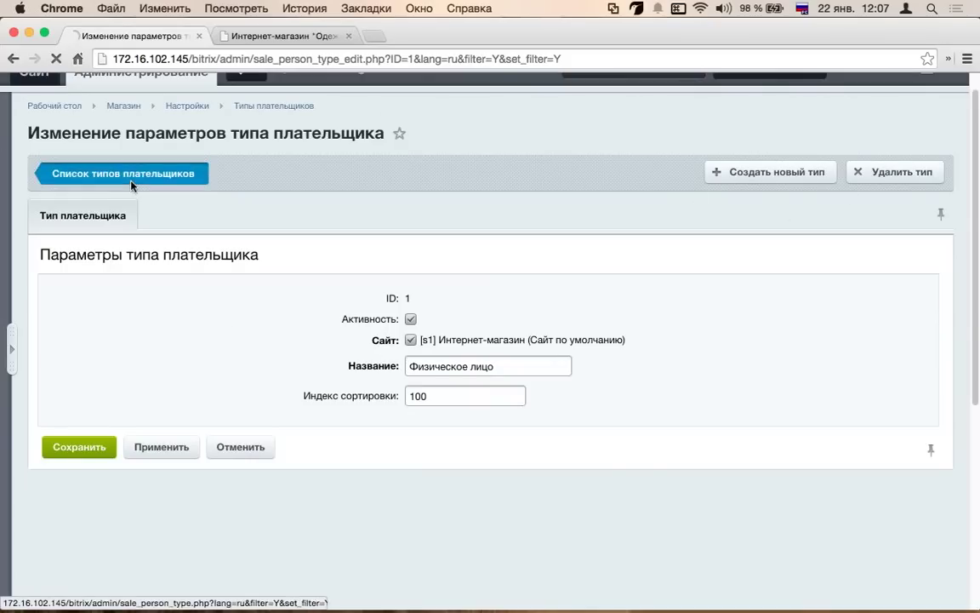
click(857, 366)
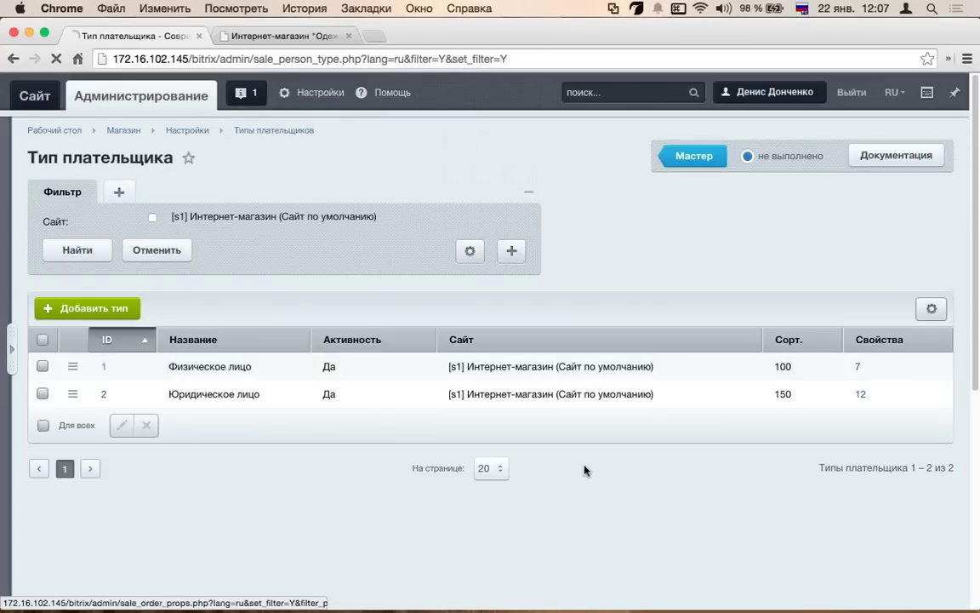
scroll(330, 417, down, 2)
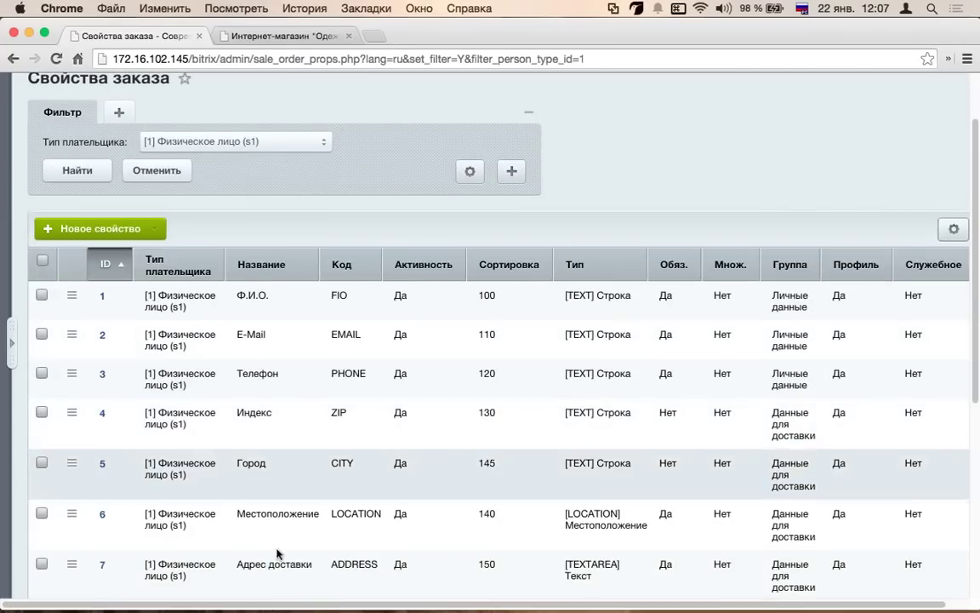
scroll(287, 429, down, 3)
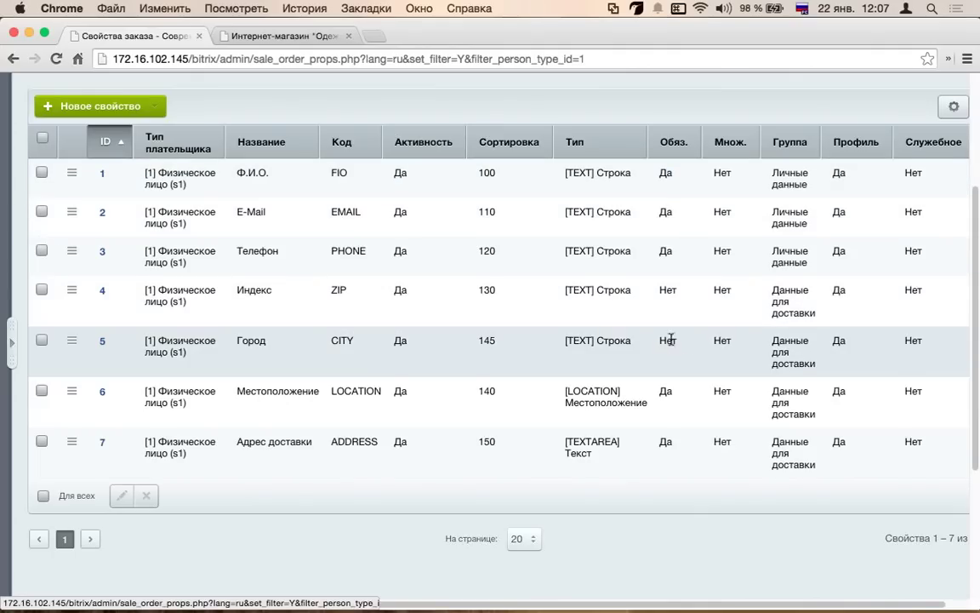
key(super+bracketleft)
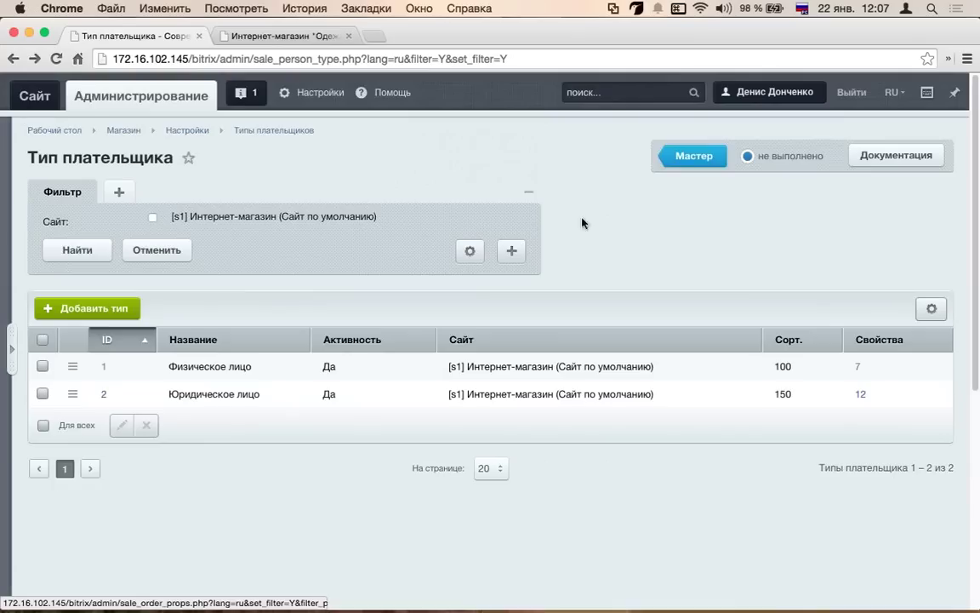
- Reopen Типы плательщиков from the wizard and mark the task as done
click(711, 291)
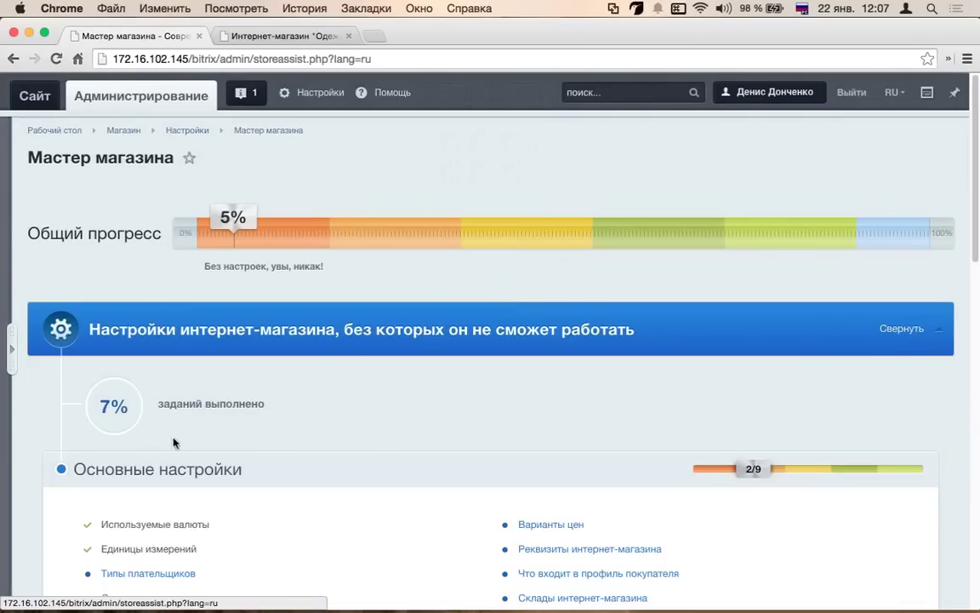
scroll(175, 437, down, 1)
click(187, 552)
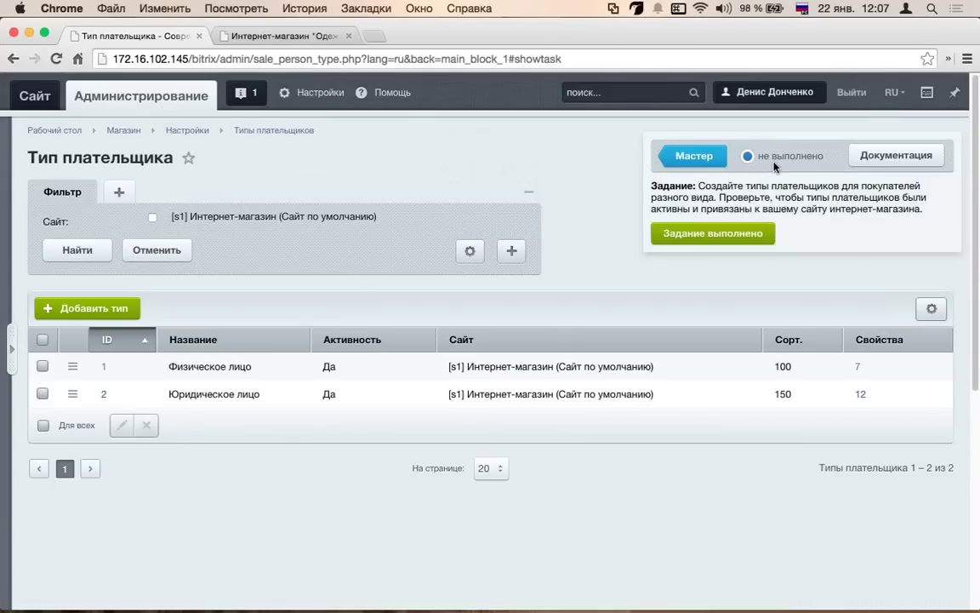
click(716, 235)
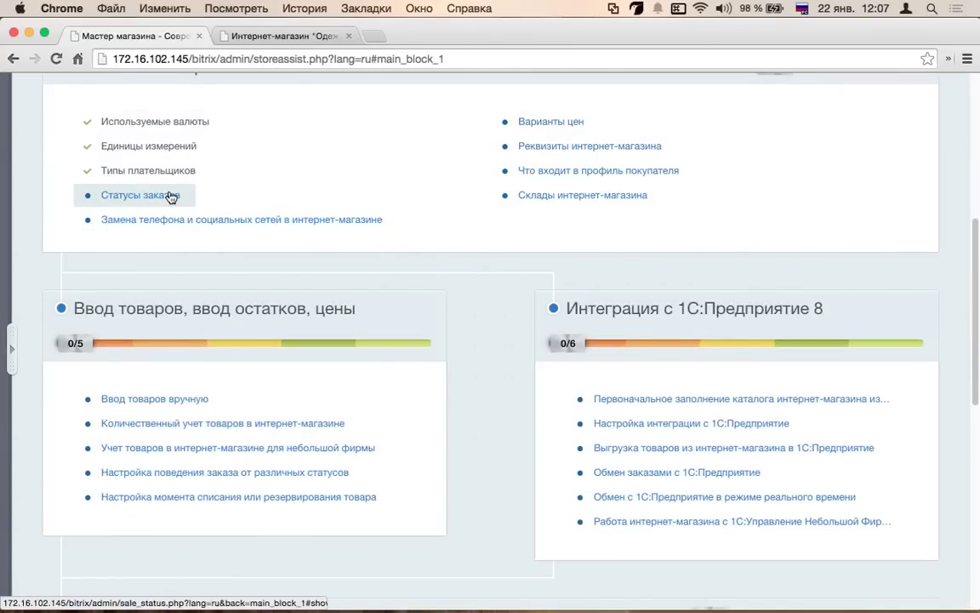
- Look over the Статусы заказов list, including status P, and mark the task as done
click(171, 197)
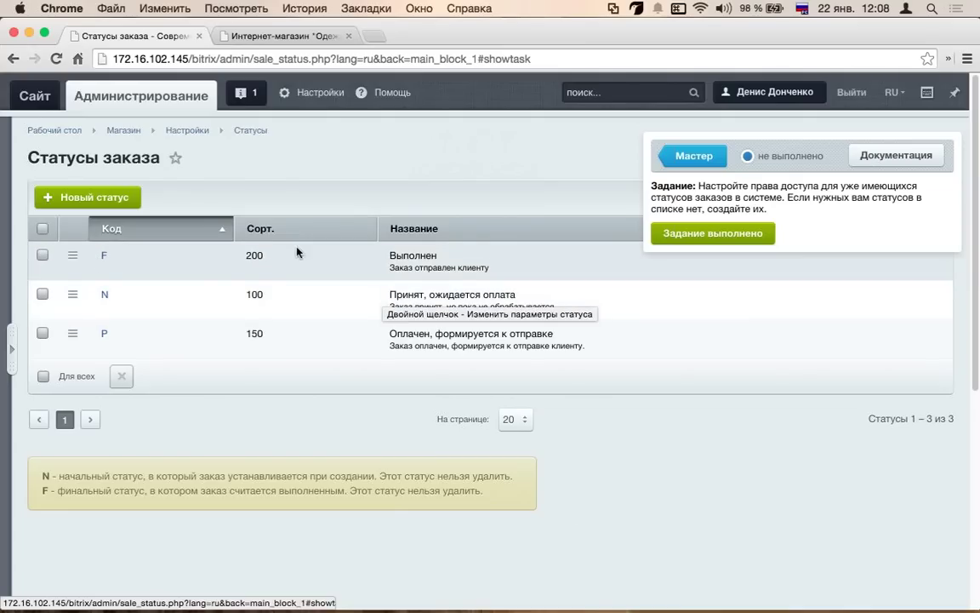
scroll(434, 254, down, 3)
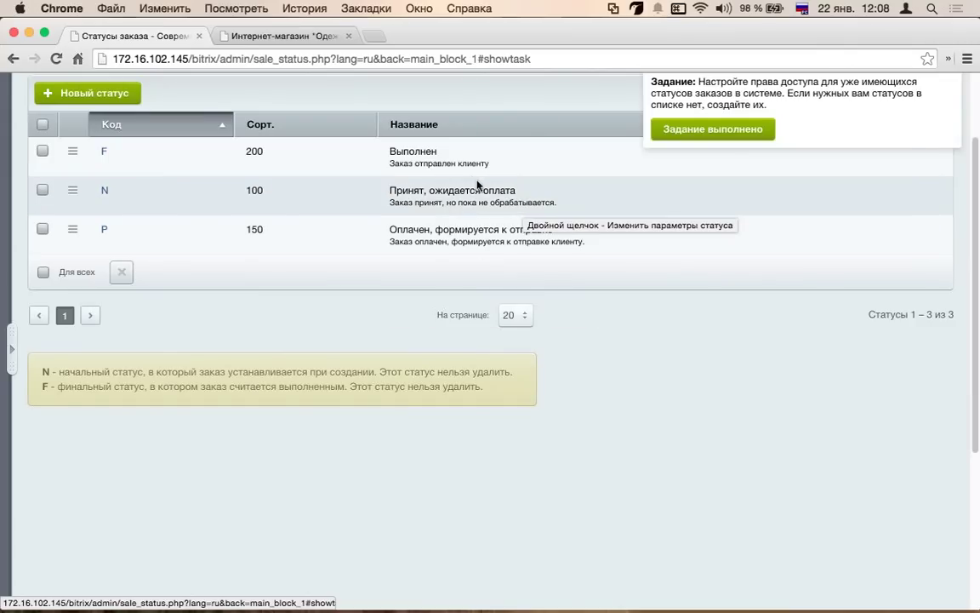
drag(599, 243, 332, 239)
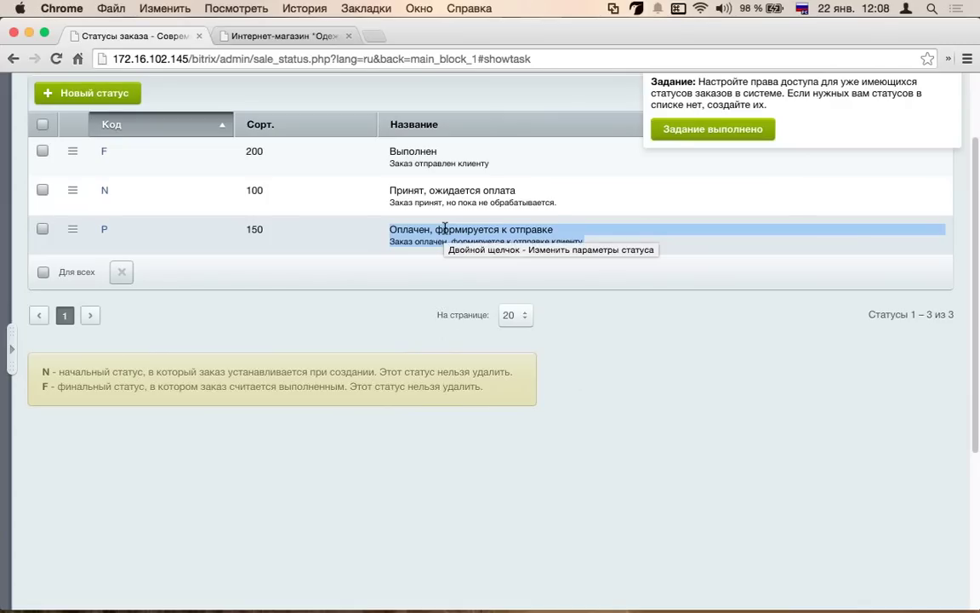
scroll(444, 228, up, 3)
click(696, 235)
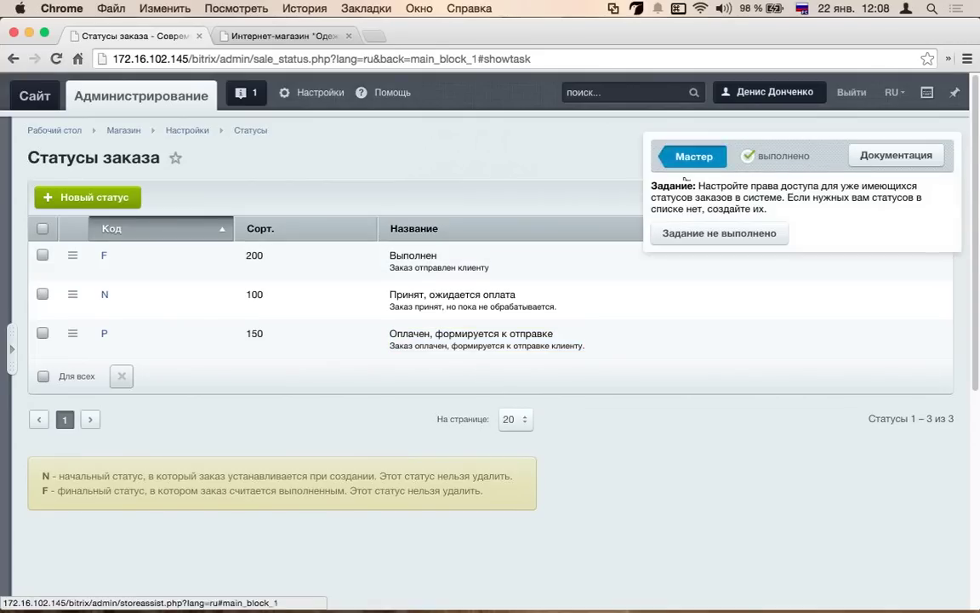
scroll(226, 477, down, 1)
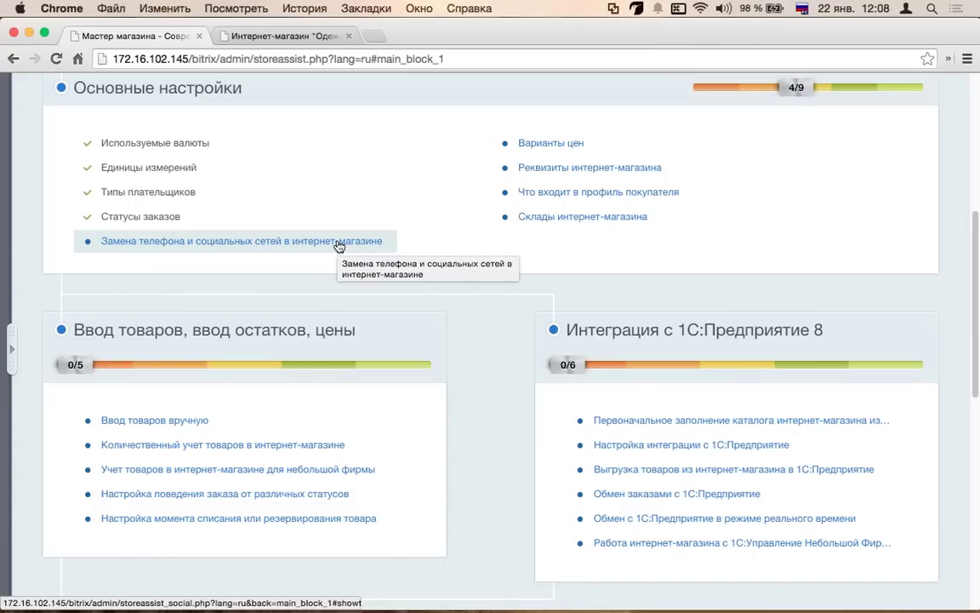
click(339, 245)
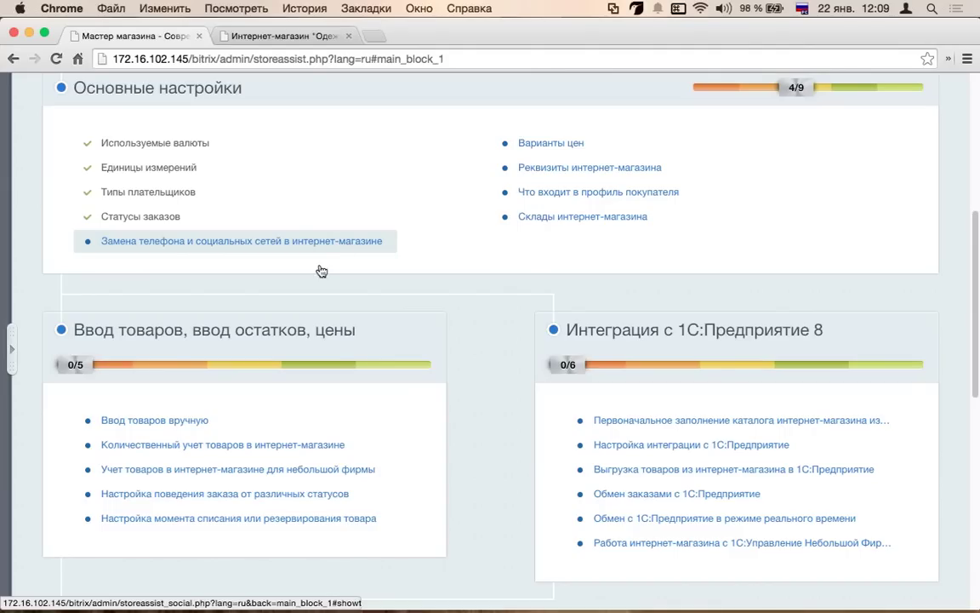
click(558, 176)
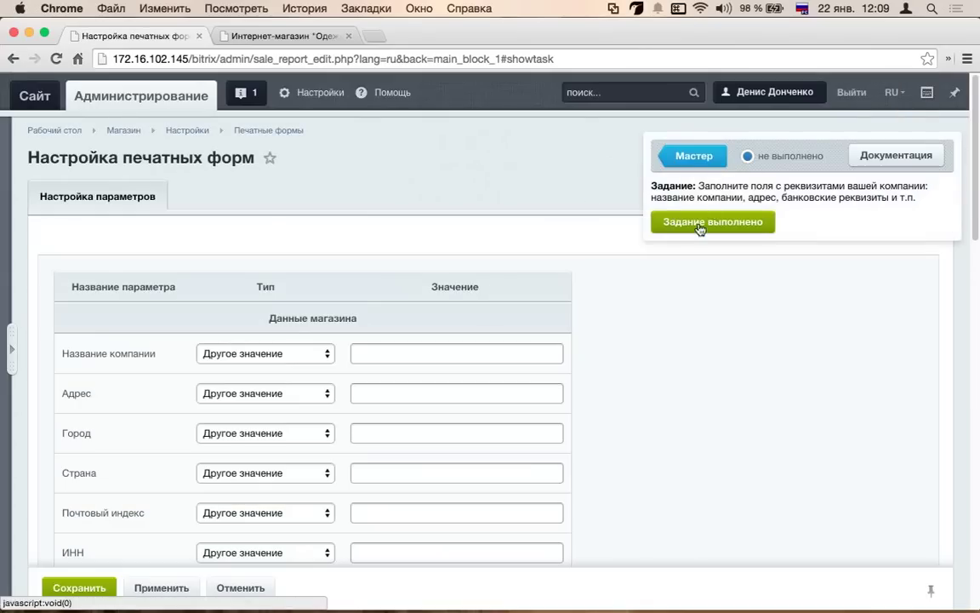
scroll(460, 308, down, 2)
scroll(265, 415, down, 3)
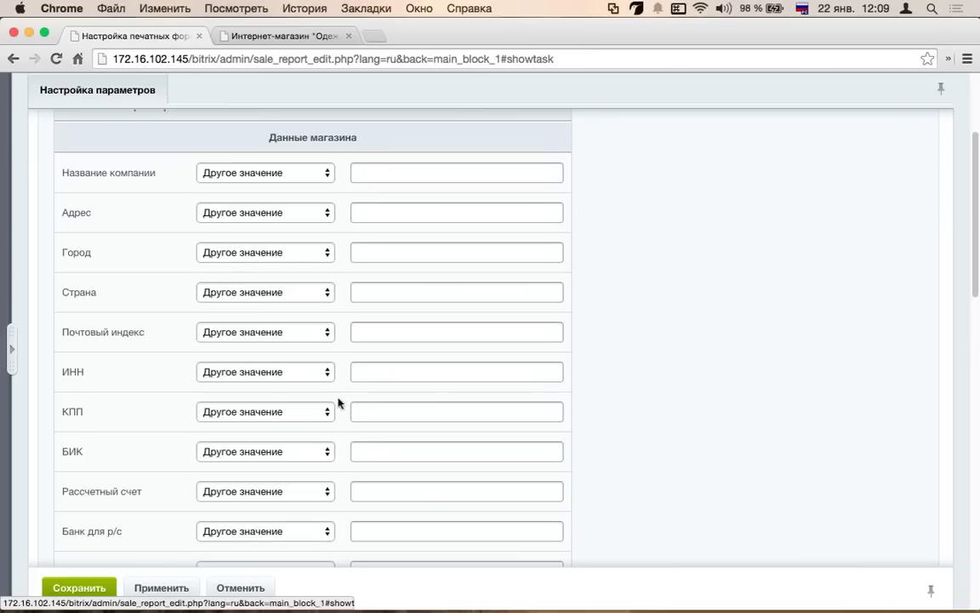
scroll(511, 383, down, 3)
scroll(445, 369, up, 5)
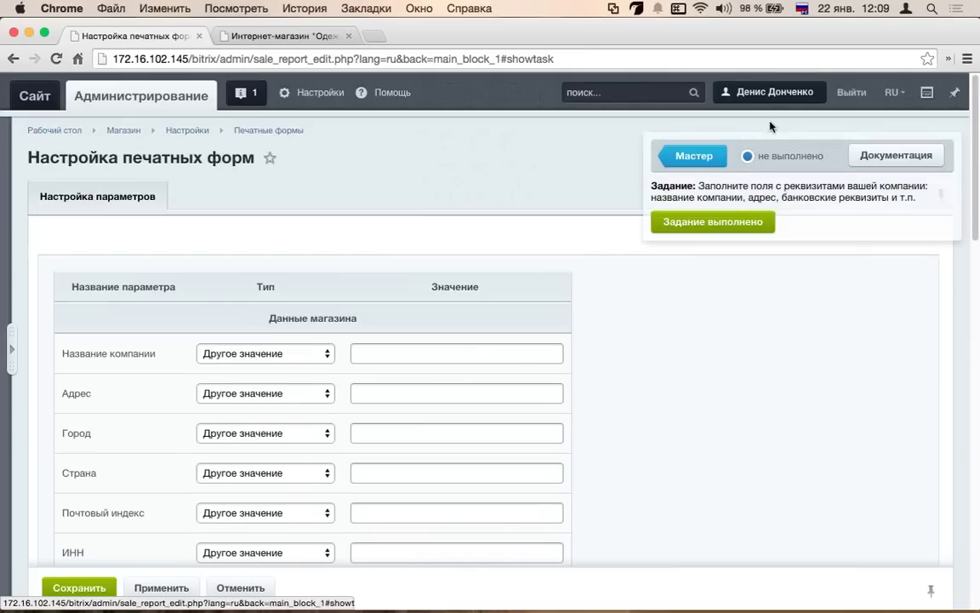
click(668, 157)
click(586, 221)
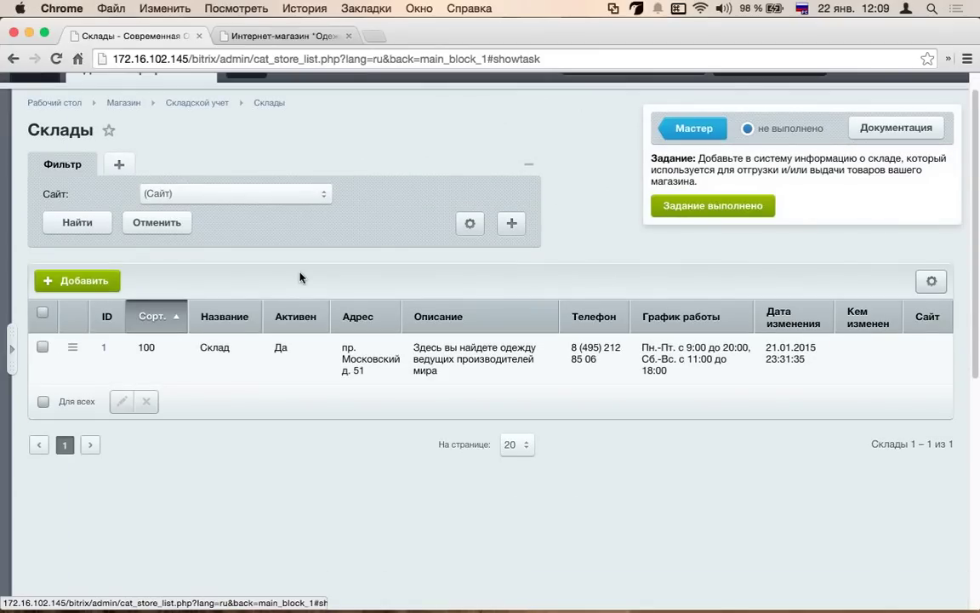
click(95, 281)
scroll(471, 369, down, 1)
click(527, 272)
click(628, 286)
scroll(705, 311, down, 5)
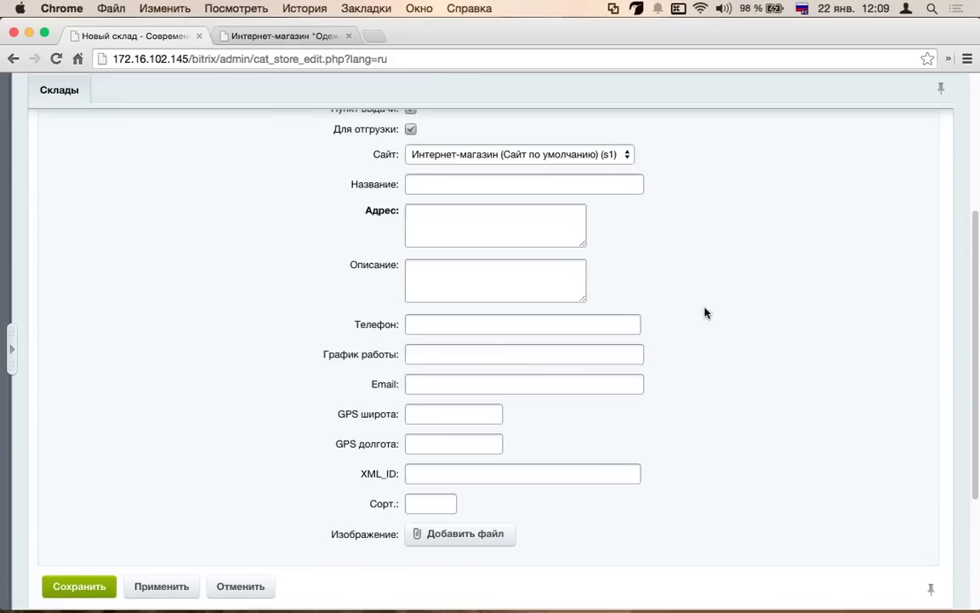
click(13, 59)
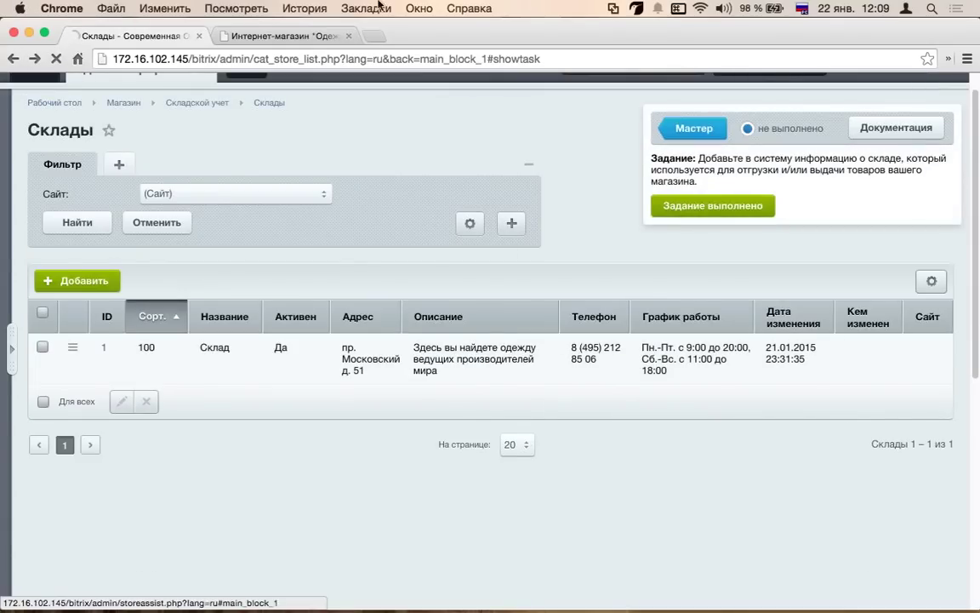
click(691, 129)
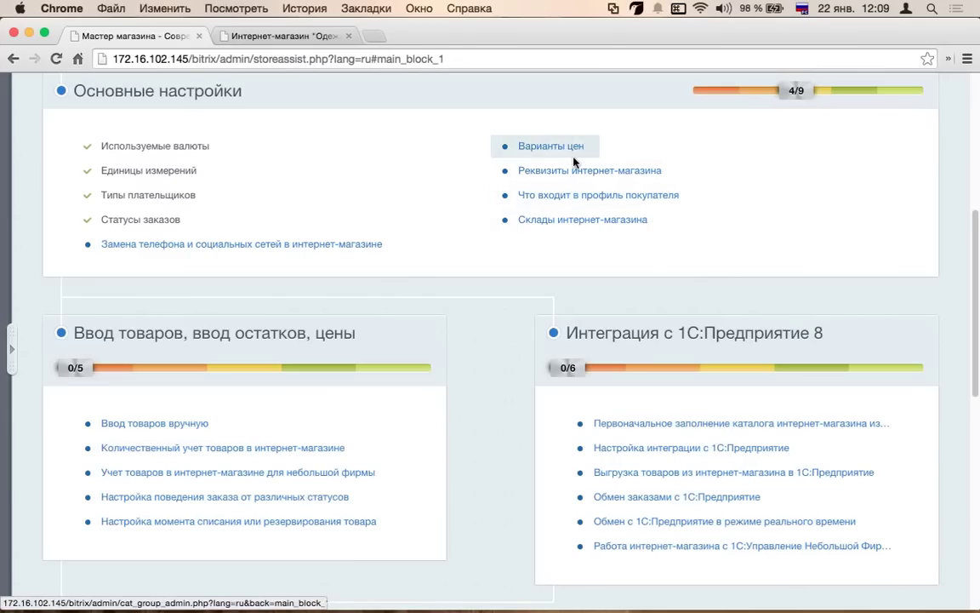
scroll(361, 292, down, 1)
scroll(362, 292, down, 3)
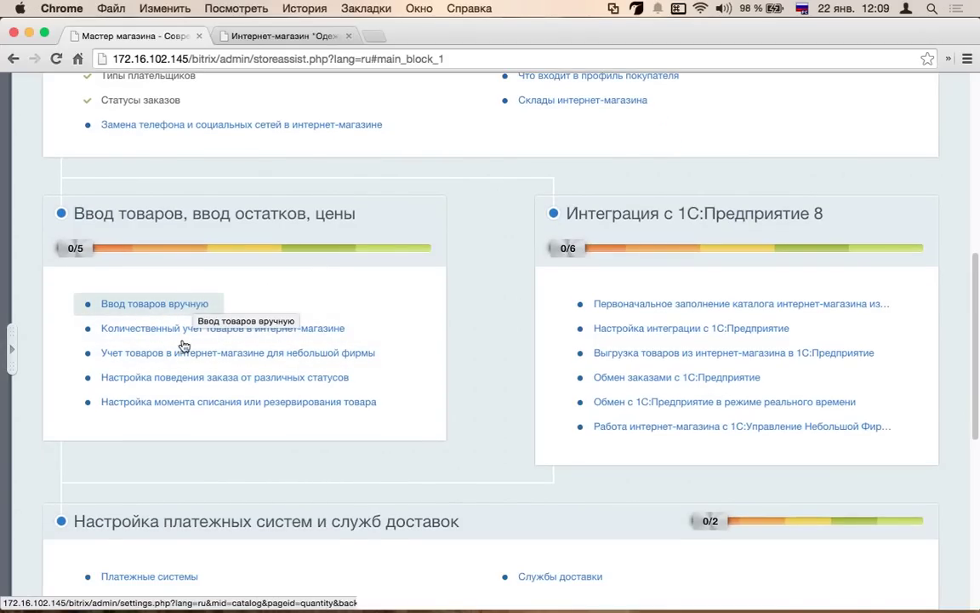
scroll(133, 364, down, 1)
scroll(133, 363, down, 1)
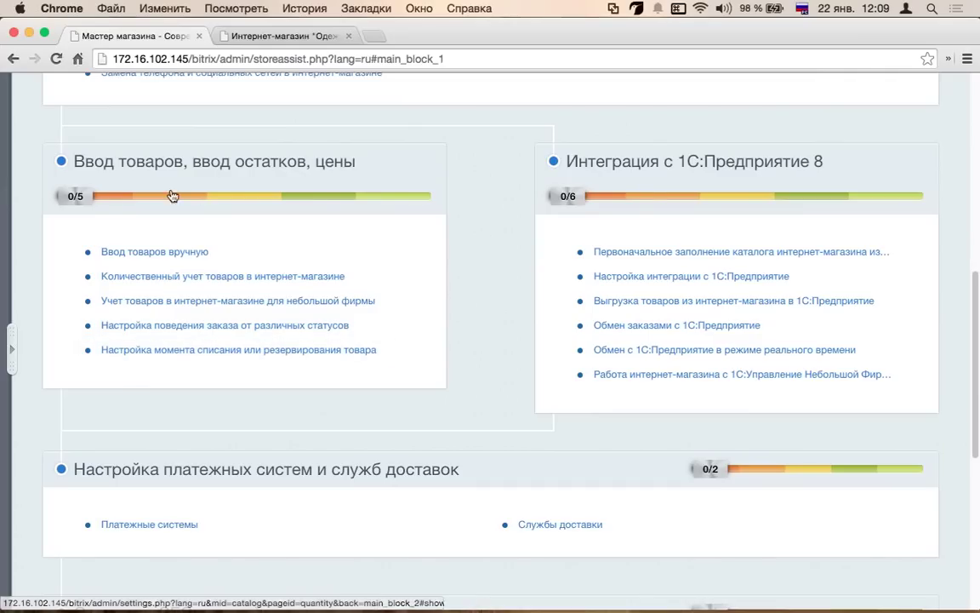
click(233, 277)
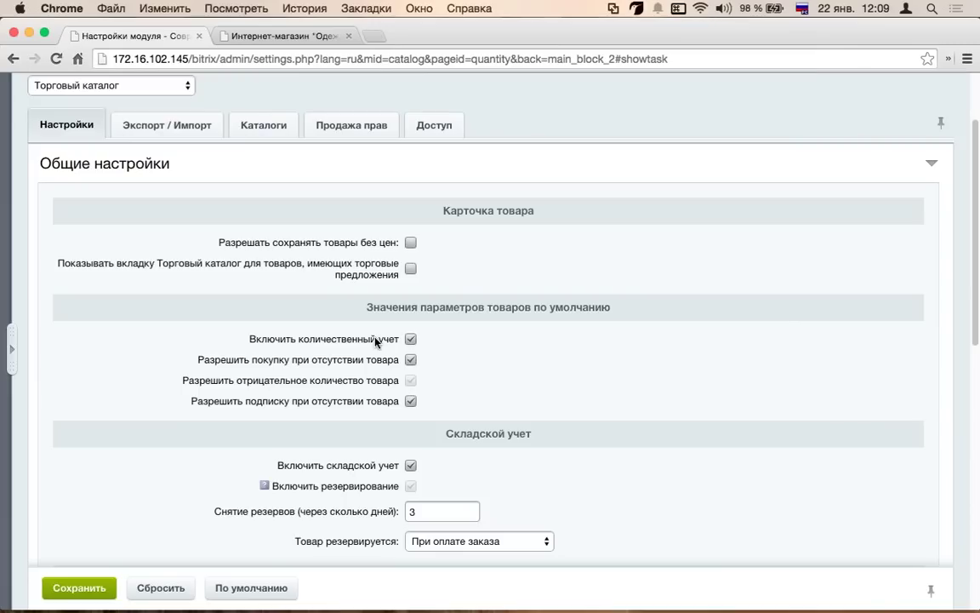
scroll(376, 339, down, 3)
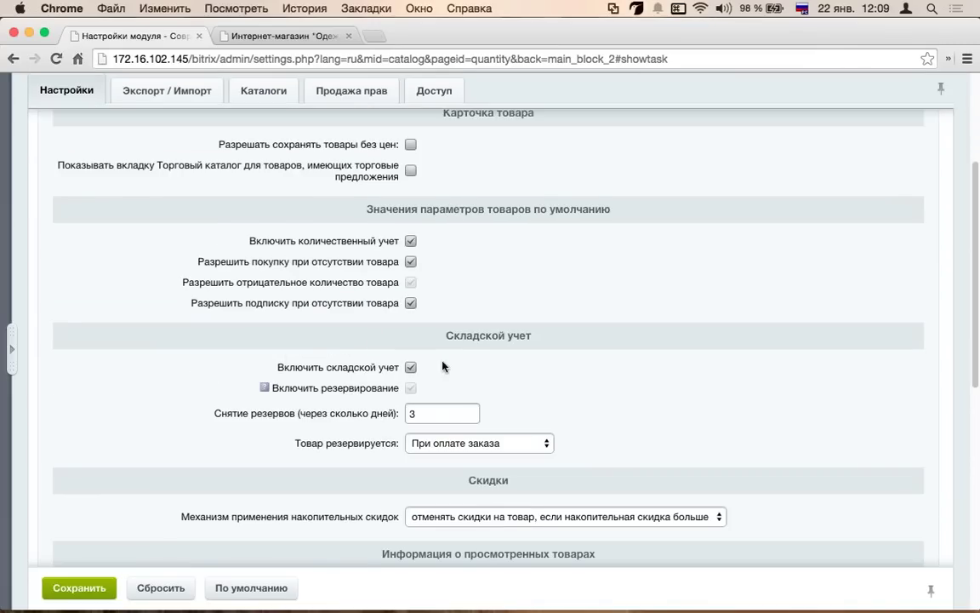
scroll(306, 350, down, 2)
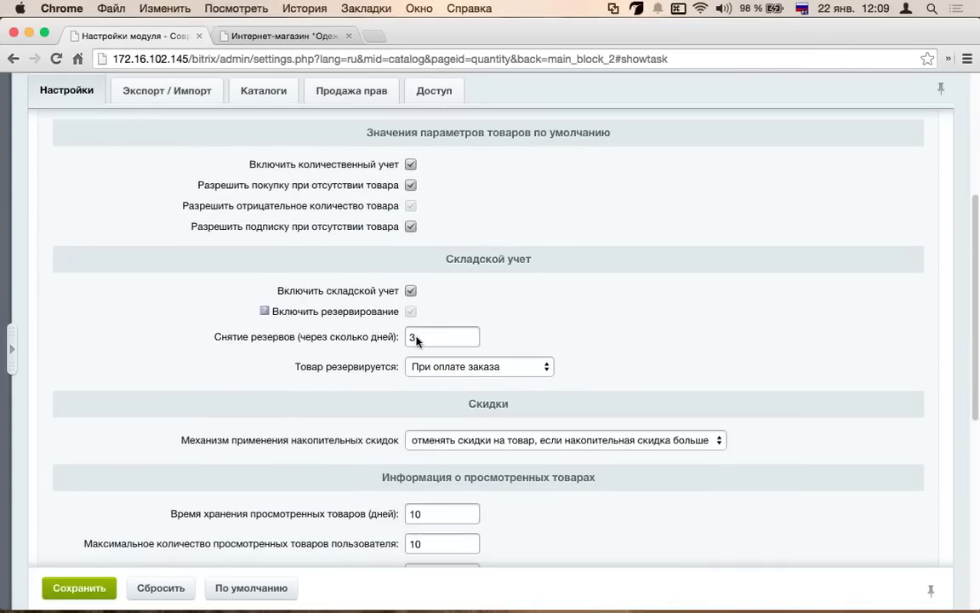
scroll(416, 340, down, 2)
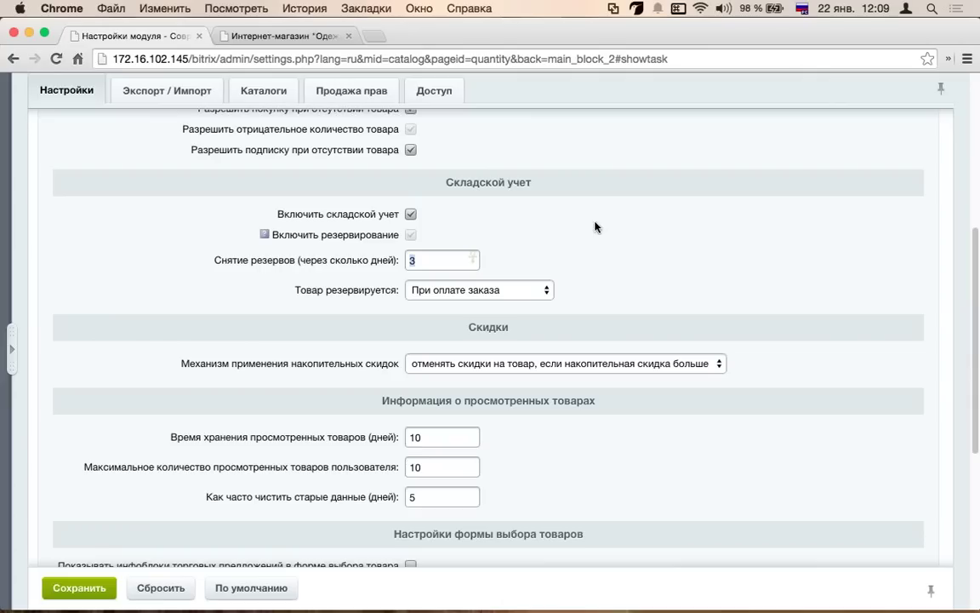
click(489, 290)
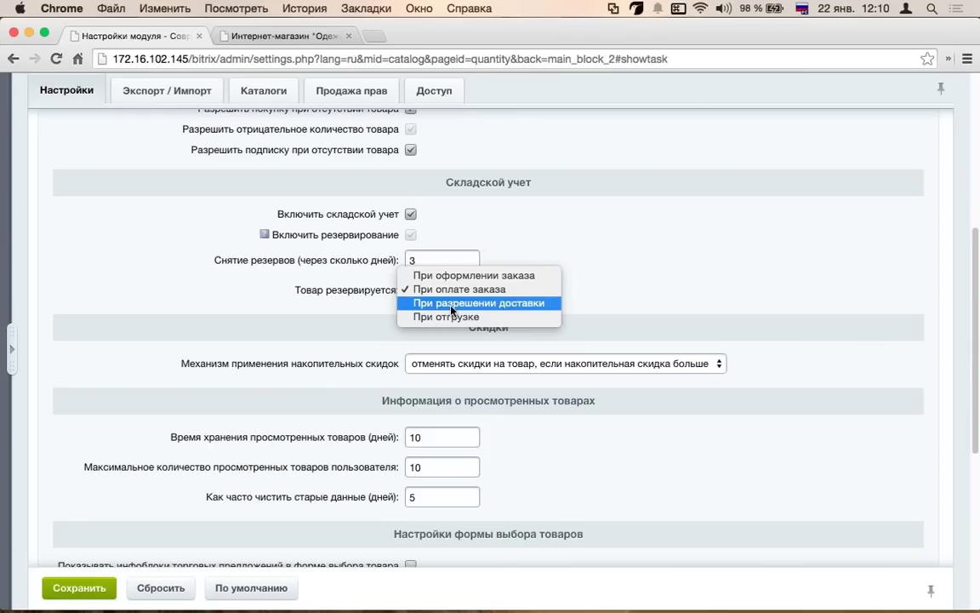
click(283, 262)
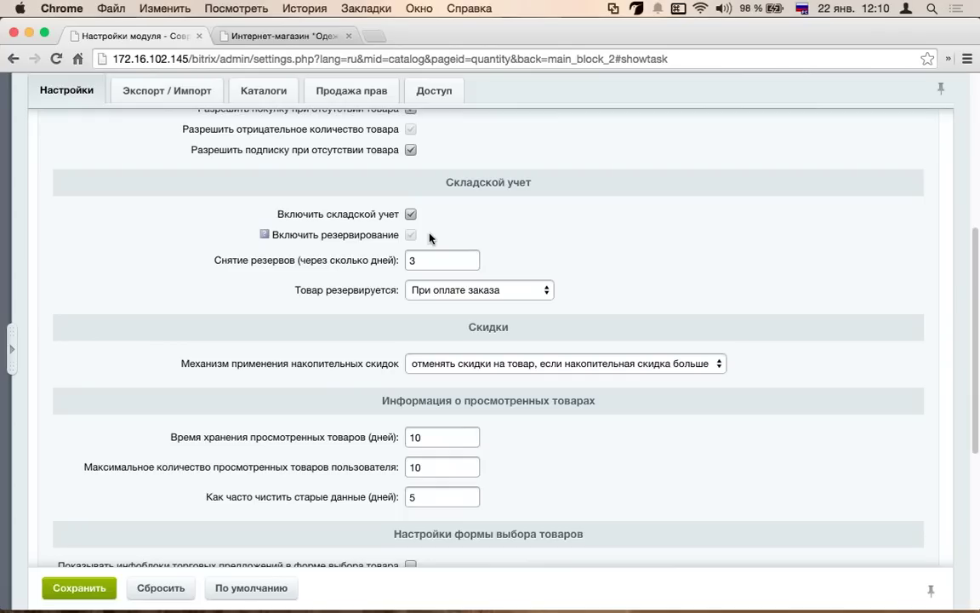
click(429, 290)
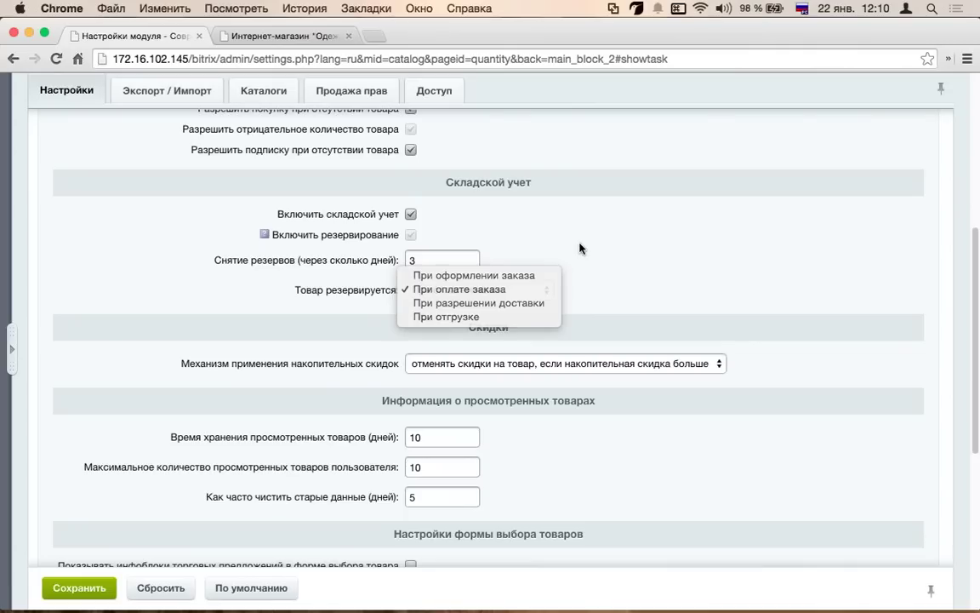
click(522, 223)
scroll(344, 340, down, 2)
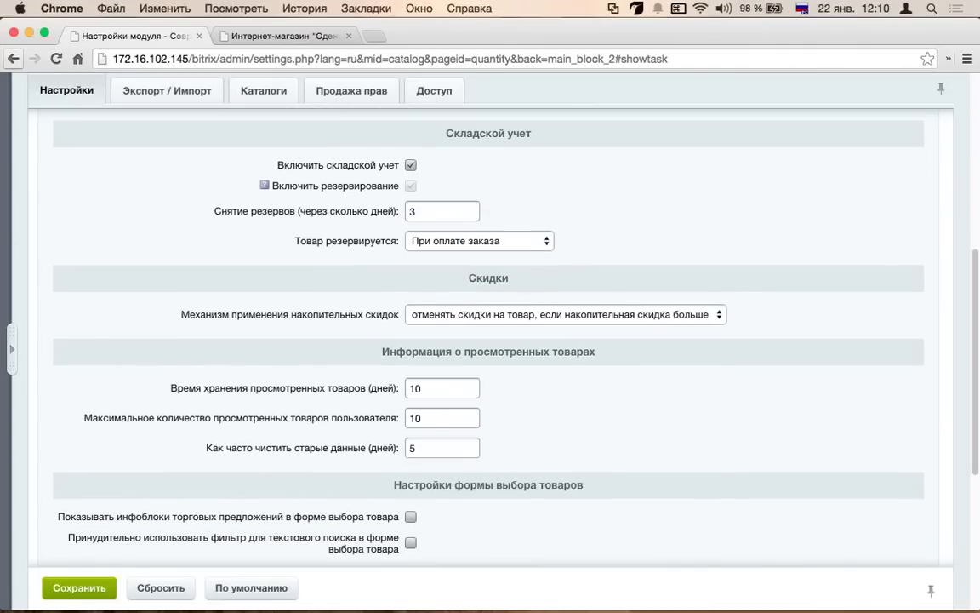
scroll(480, 91, up, 15)
click(696, 158)
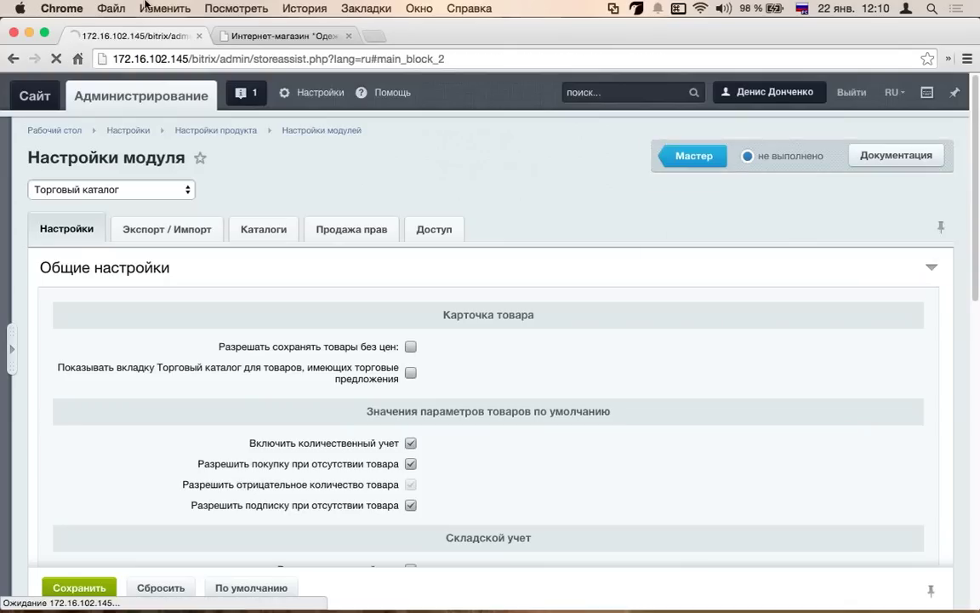
- Expand and review the advanced 1C import settings
scroll(757, 182, up, 1)
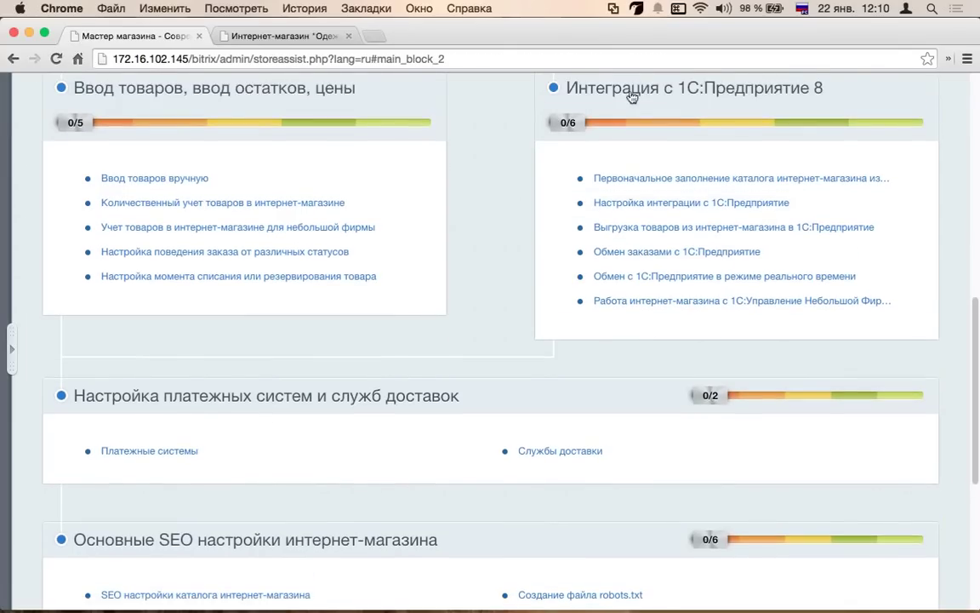
scroll(681, 120, up, 4)
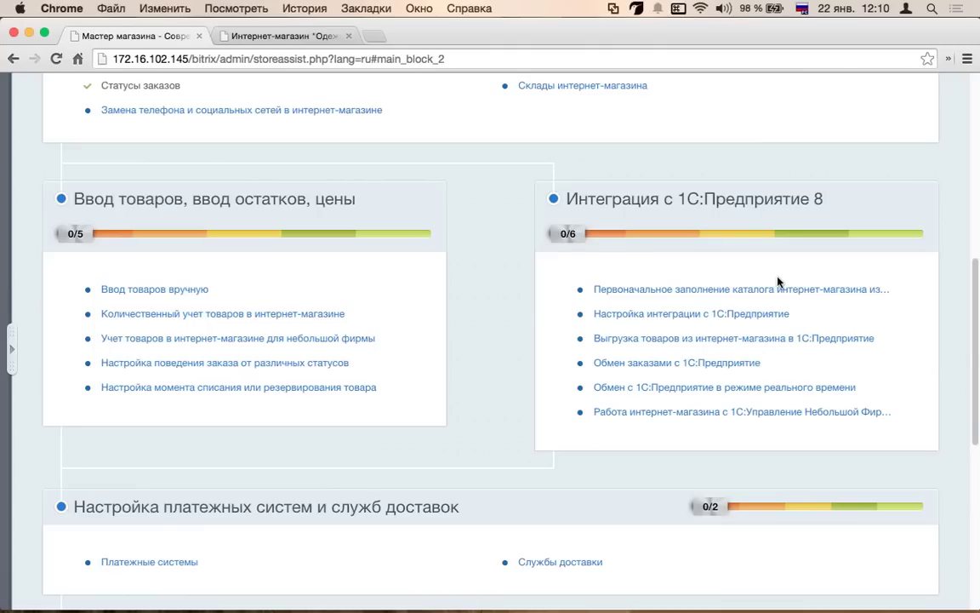
scroll(625, 277, down, 1)
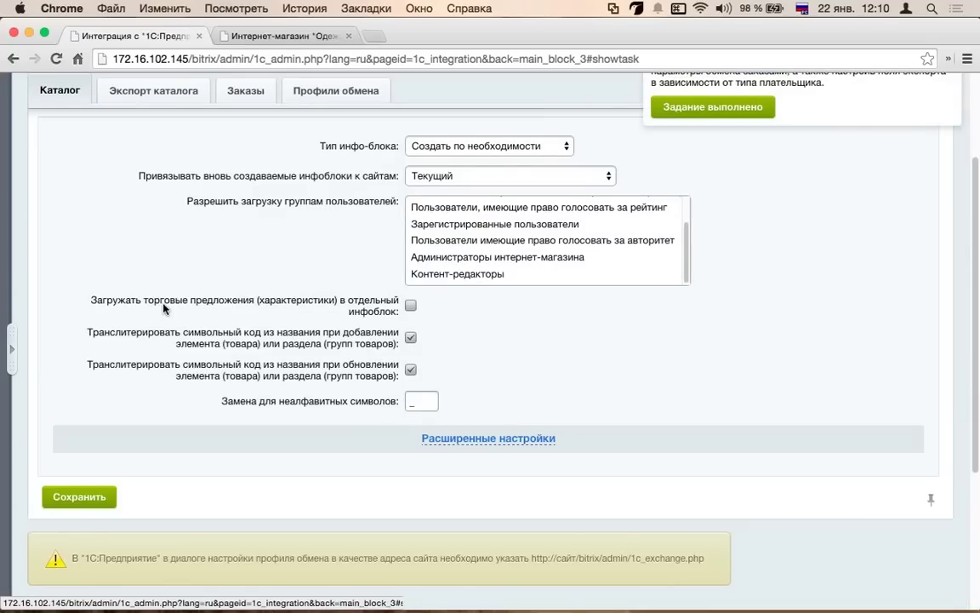
scroll(166, 308, down, 1)
click(449, 411)
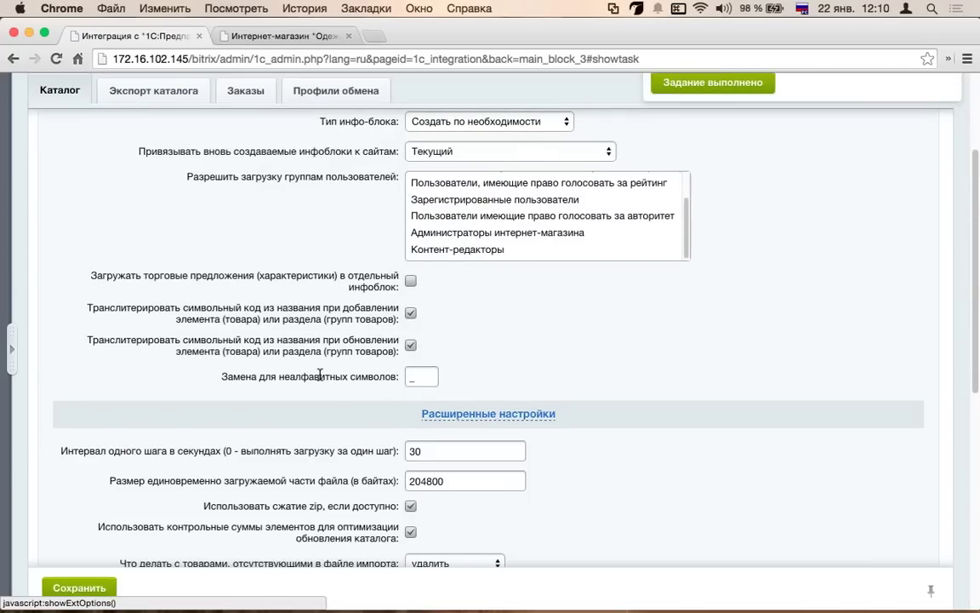
scroll(286, 333, down, 3)
scroll(286, 334, up, 10)
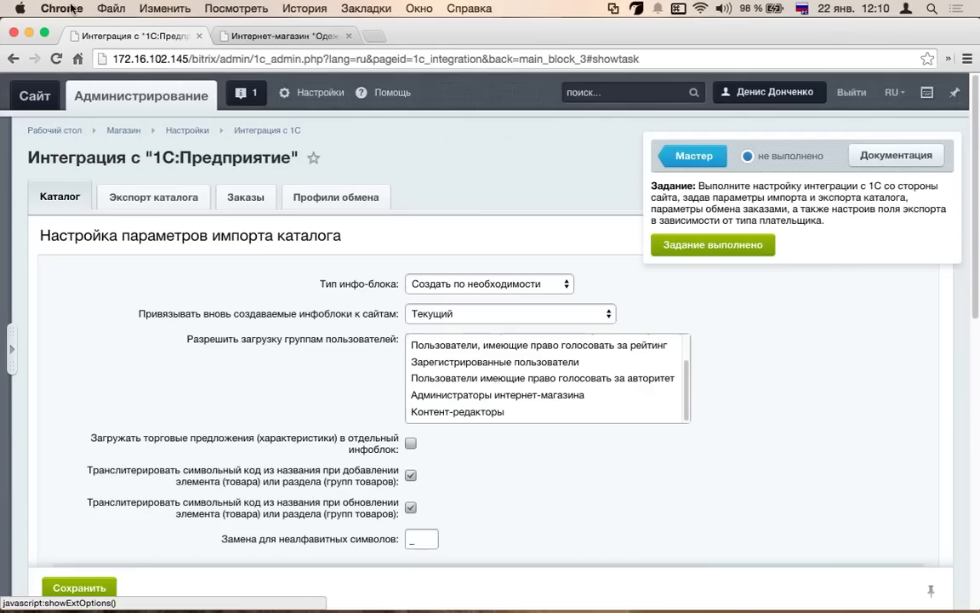
- Return to the store wizard and open Платежные системы under the payment and delivery step
click(13, 59)
scroll(587, 326, down, 2)
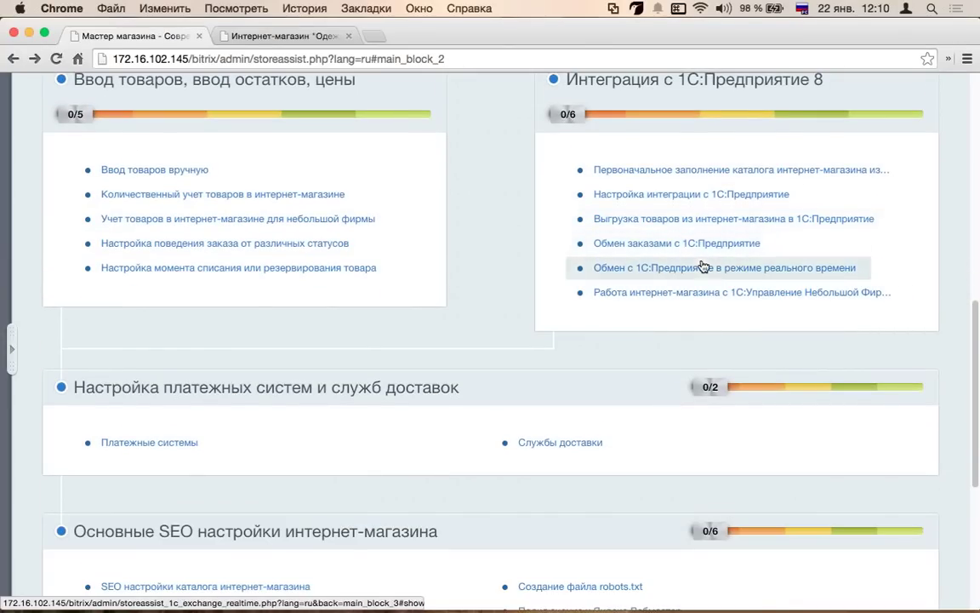
scroll(567, 286, down, 3)
scroll(210, 324, down, 1)
scroll(255, 100, up, 1)
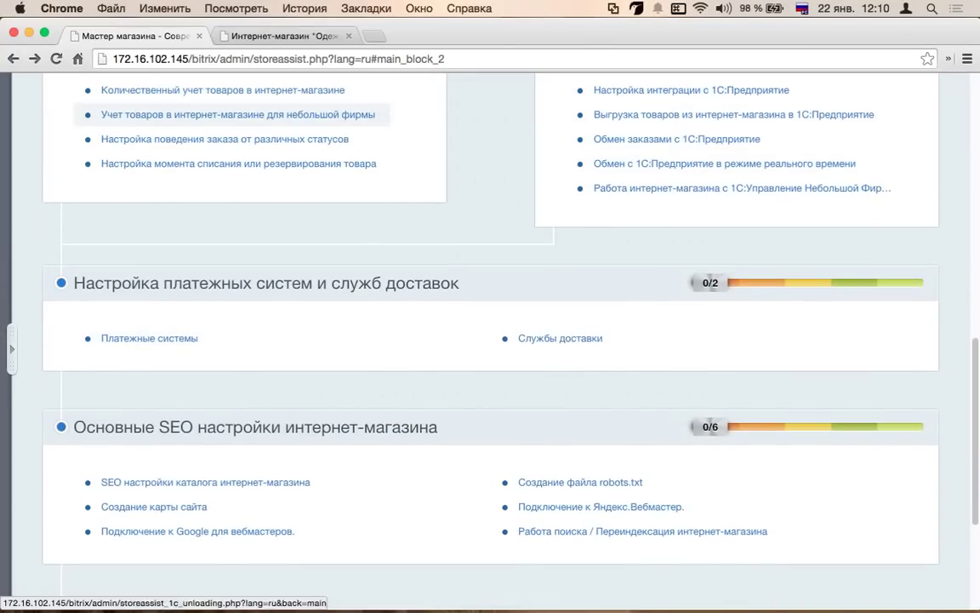
scroll(281, 332, down, 2)
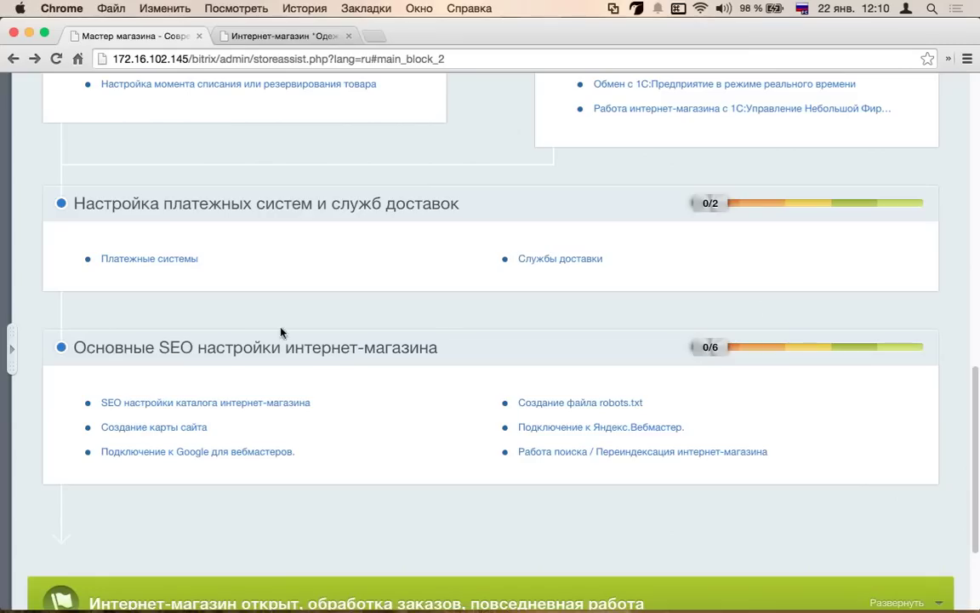
click(144, 268)
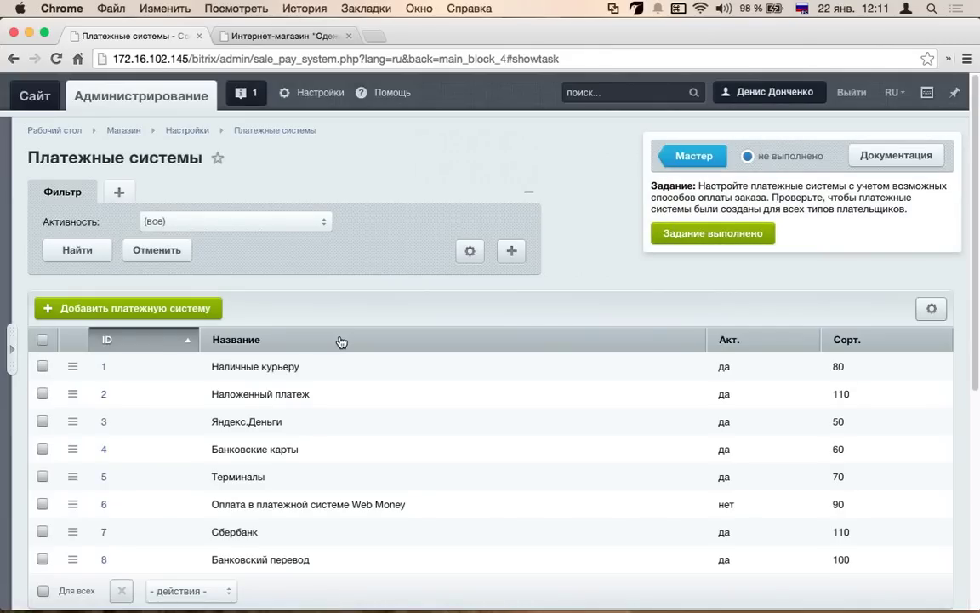
- Deactivate the Яндекс.Деньги and Web Money payment systems with the bulk 'деактивировать' action
scroll(256, 349, down, 3)
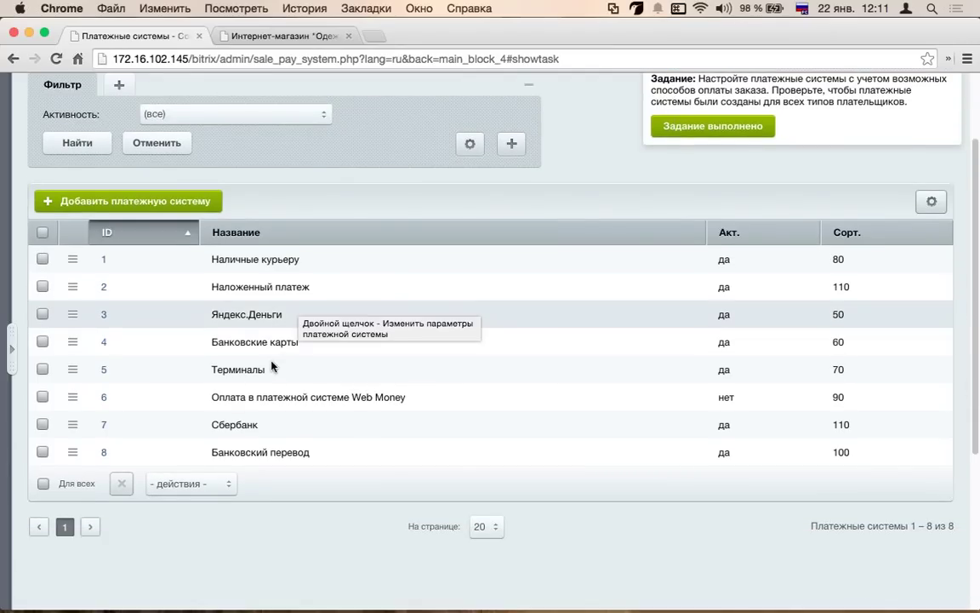
click(46, 319)
click(75, 317)
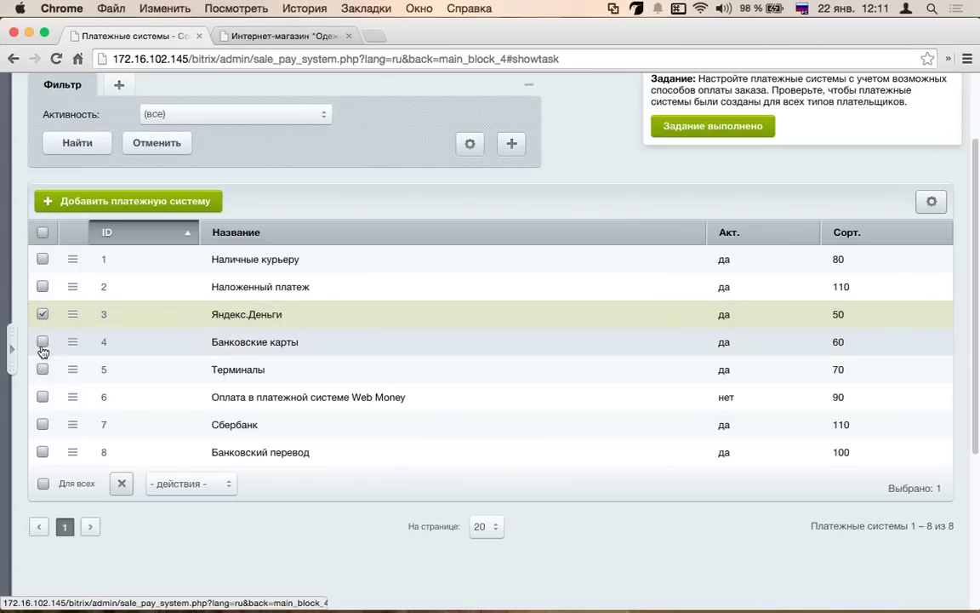
click(42, 397)
click(183, 483)
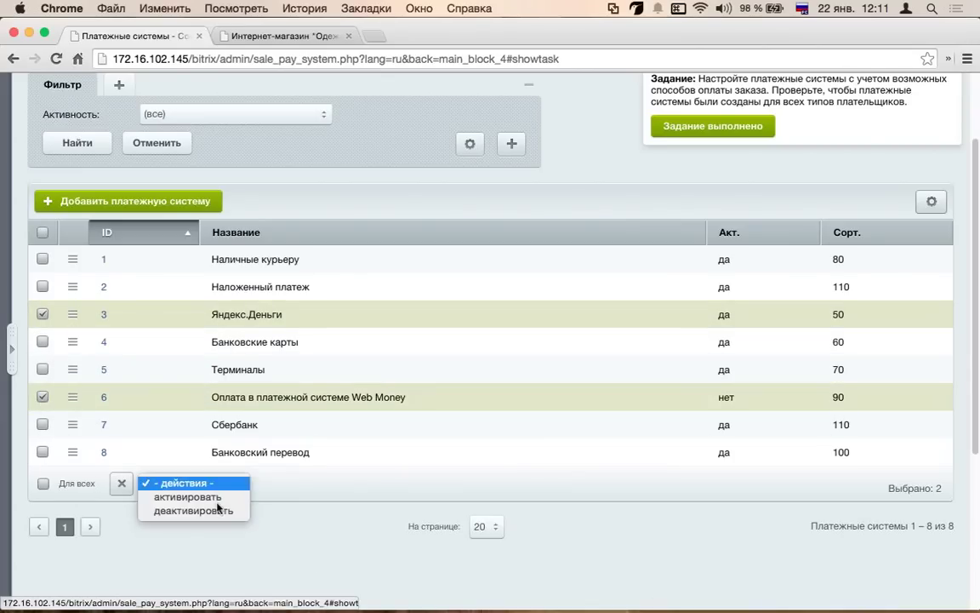
click(218, 510)
click(285, 484)
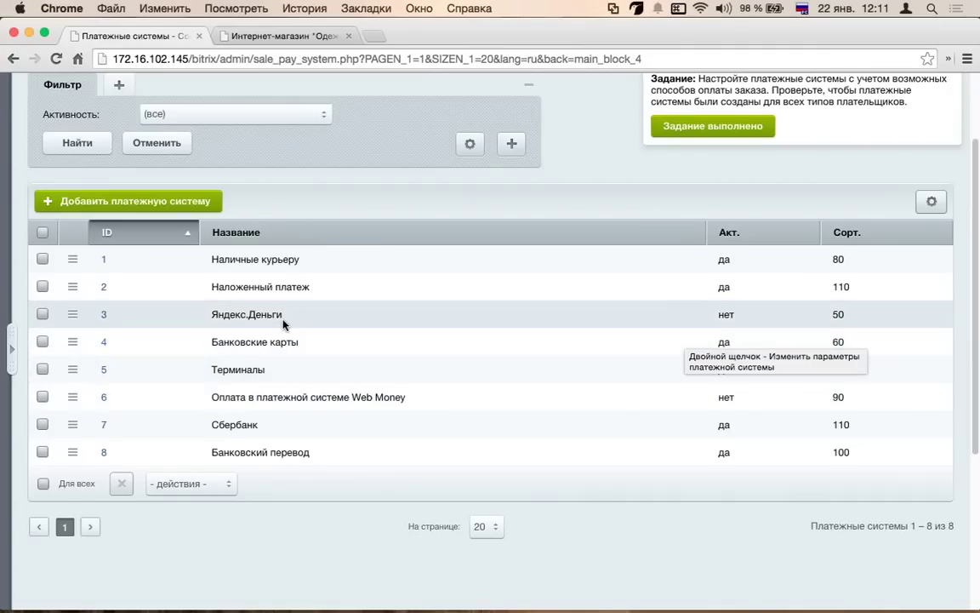
- Switch to the Интернет-магазин storefront tab and reload it
scroll(283, 322, up, 3)
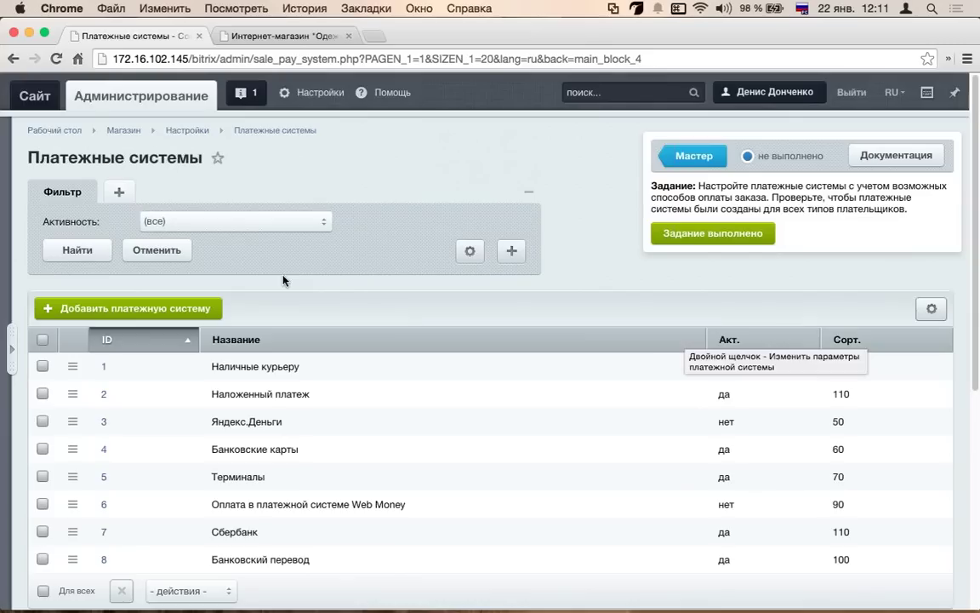
click(281, 35)
click(355, 276)
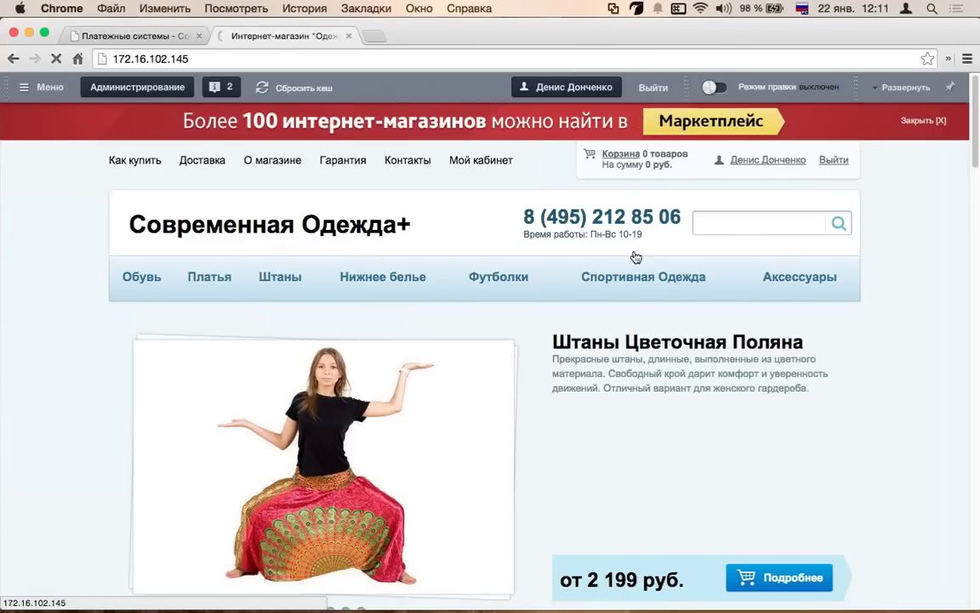
- Add the Штаны Цветочная Поляна trousers to the cart
scroll(612, 374, down, 5)
scroll(721, 387, down, 6)
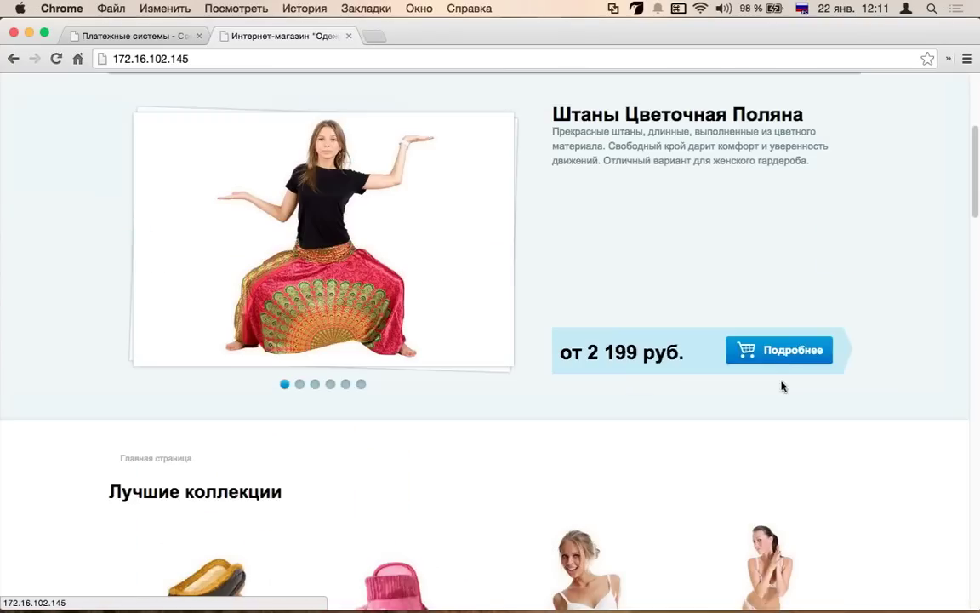
click(470, 349)
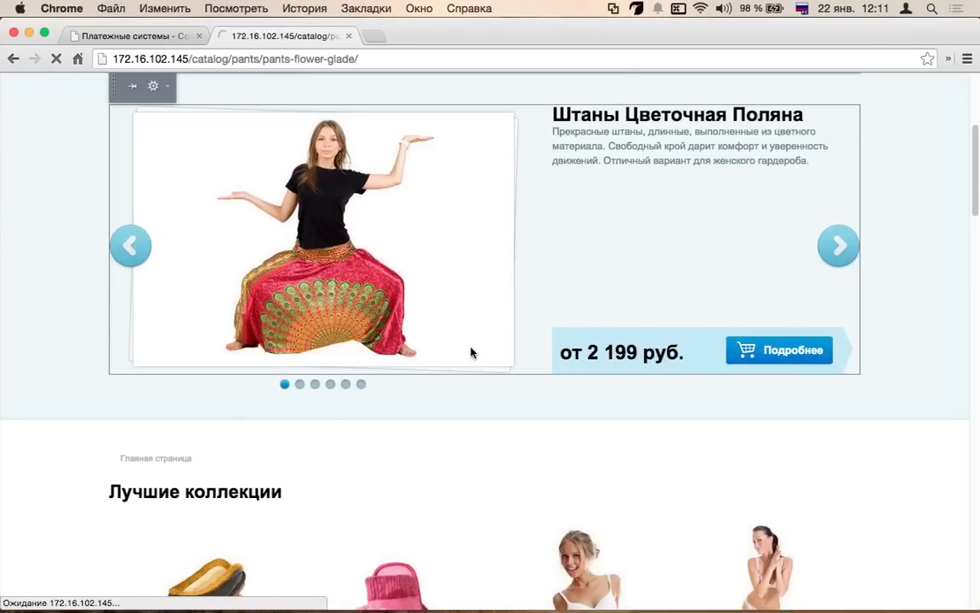
scroll(754, 416, down, 5)
click(606, 281)
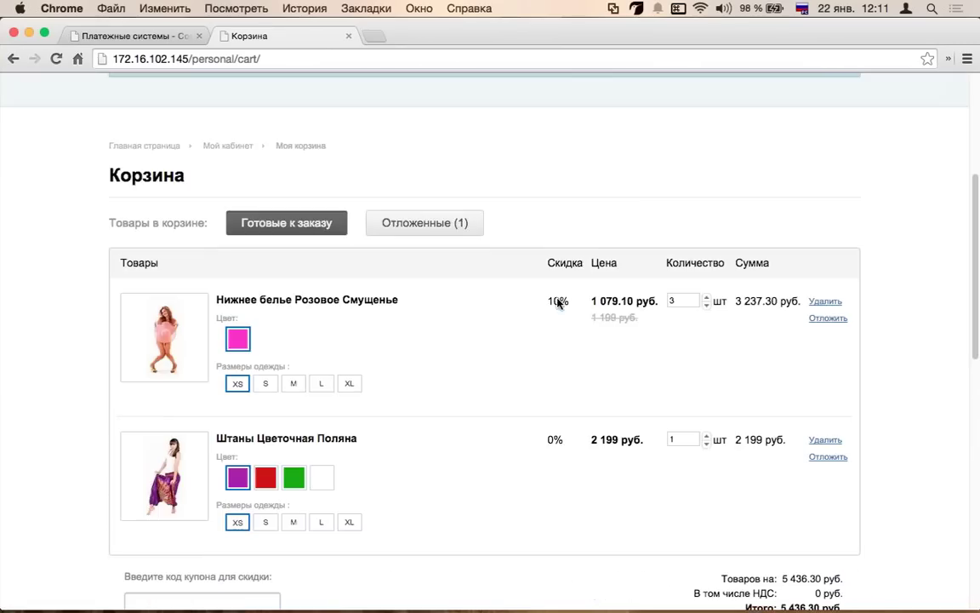
- Check the checkout's Платежная система options, then return to the admin payment systems list
scroll(390, 284, down, 3)
click(798, 548)
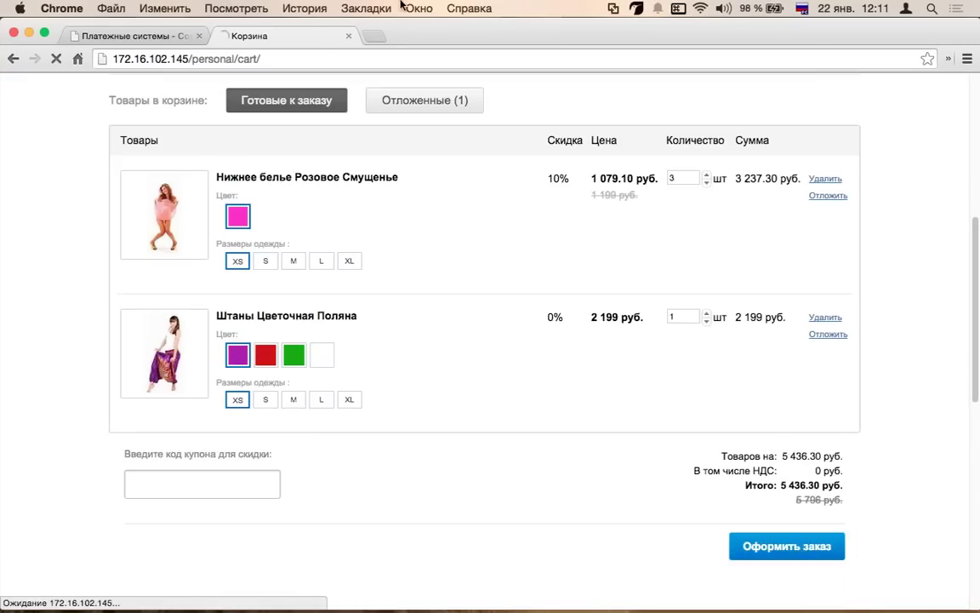
scroll(451, 400, down, 2)
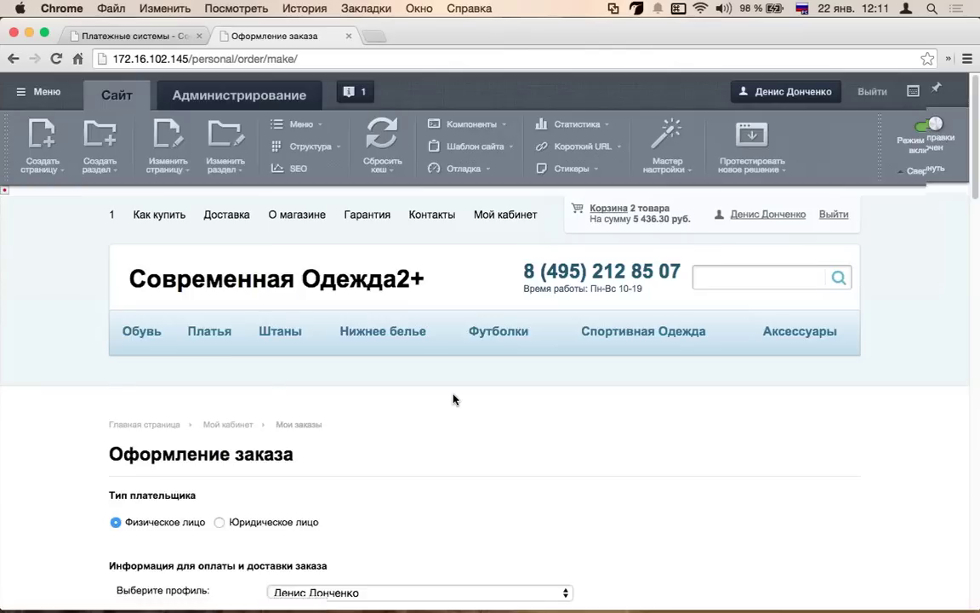
scroll(453, 399, down, 6)
scroll(453, 398, down, 2)
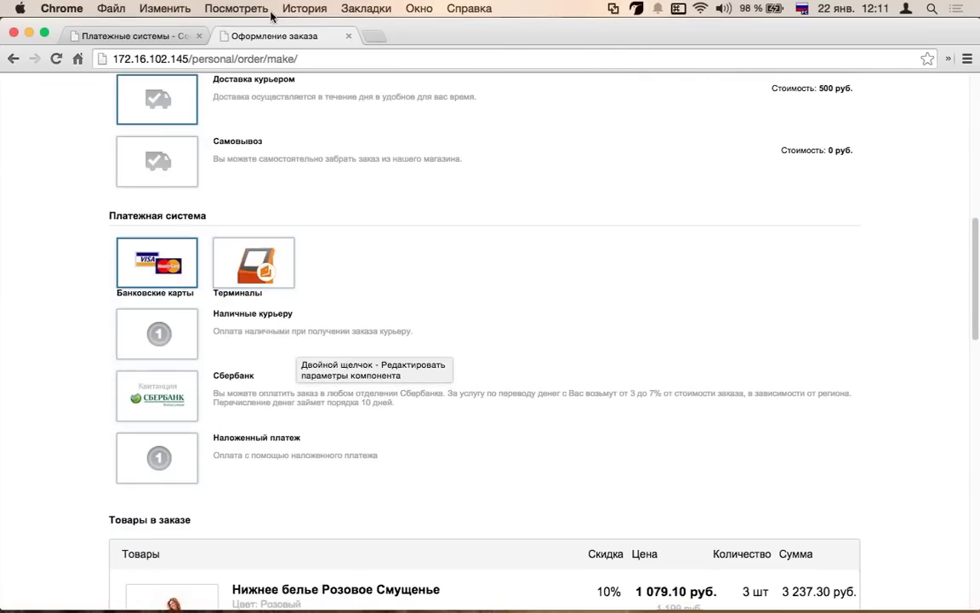
click(134, 35)
scroll(405, 360, down, 3)
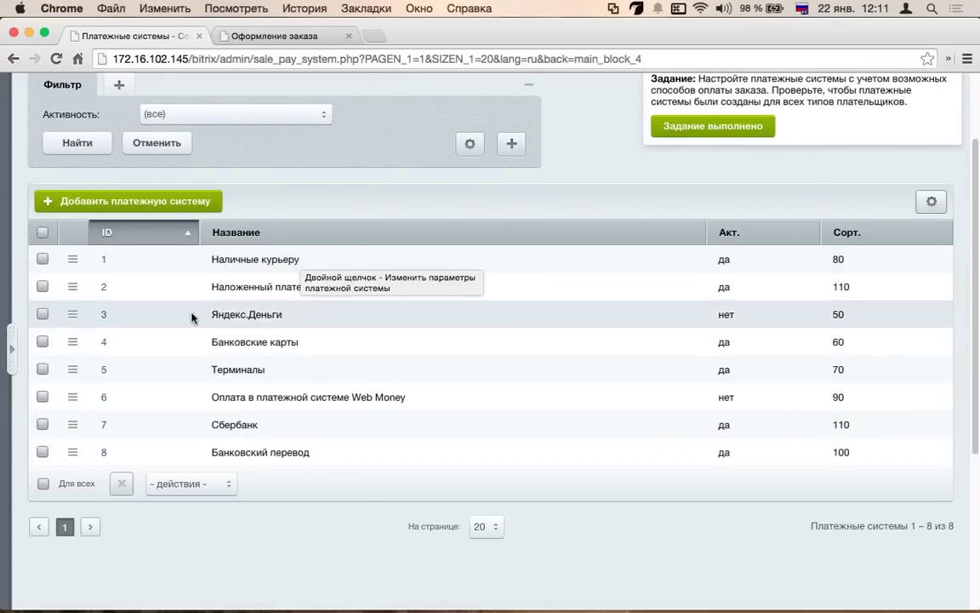
- Open the Банковские карты payment system and view its Типы плательщиков settings
scroll(193, 315, down, 1)
scroll(231, 292, down, 1)
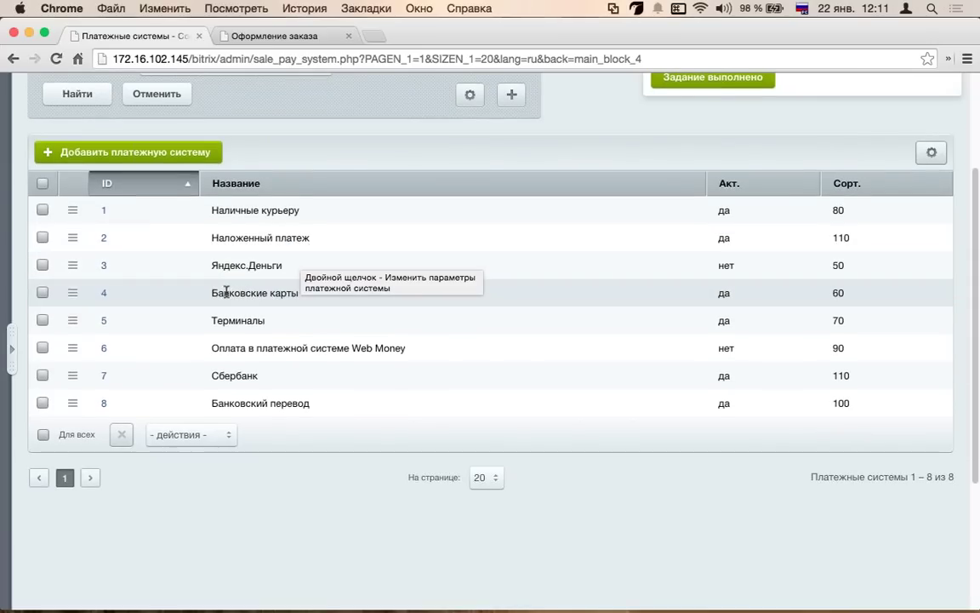
double_click(103, 292)
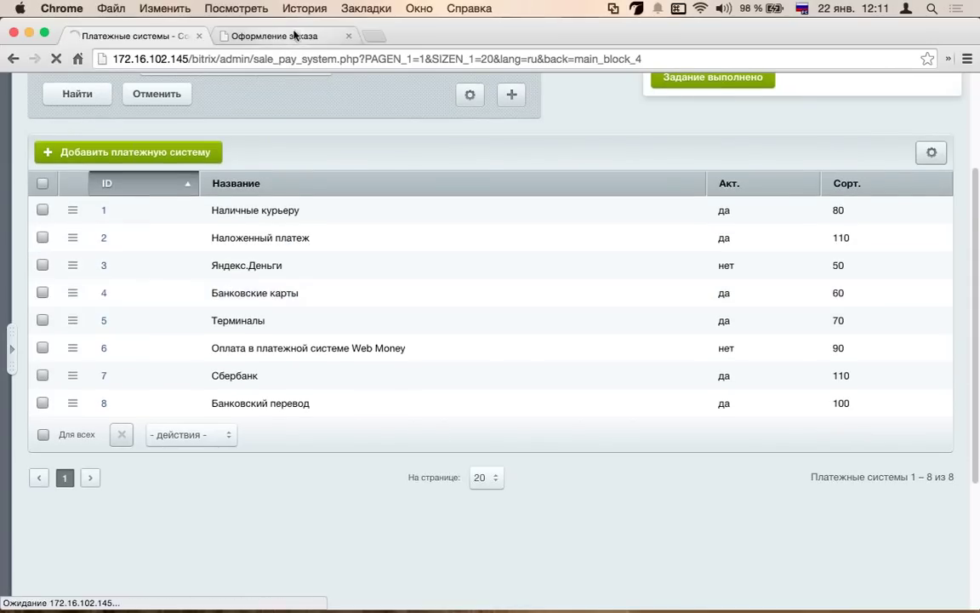
click(271, 35)
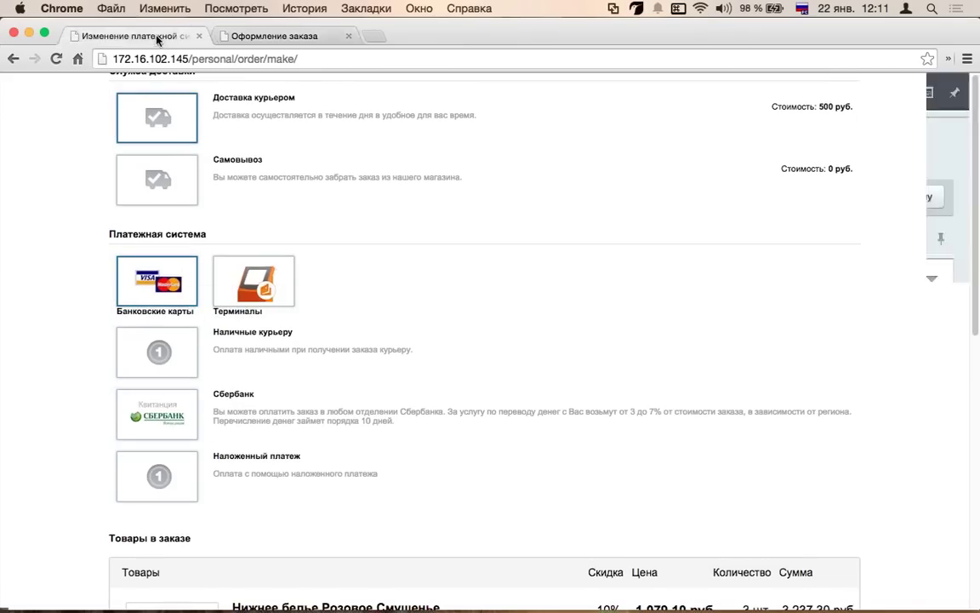
click(162, 36)
scroll(322, 354, down, 1)
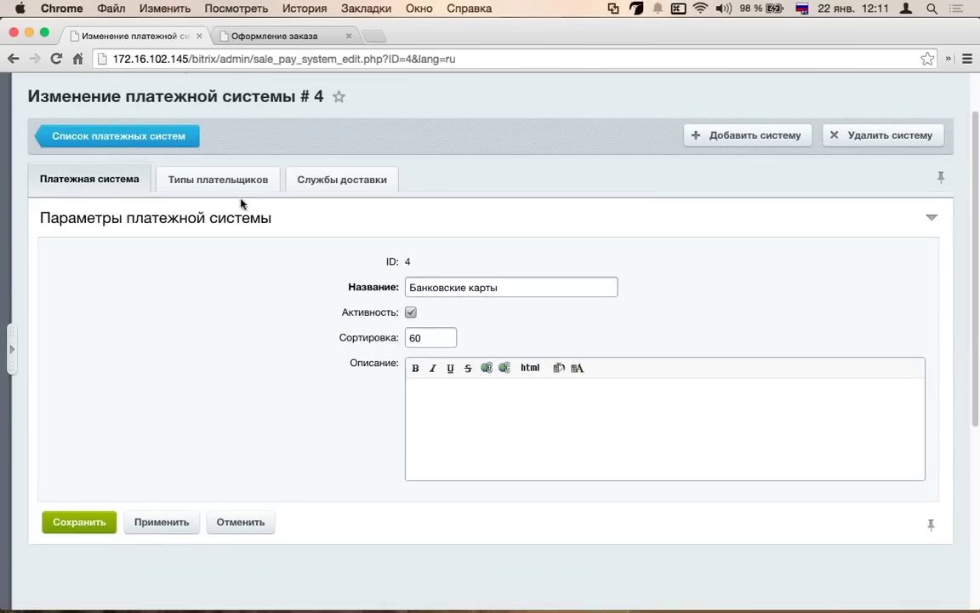
click(246, 178)
scroll(339, 343, down, 1)
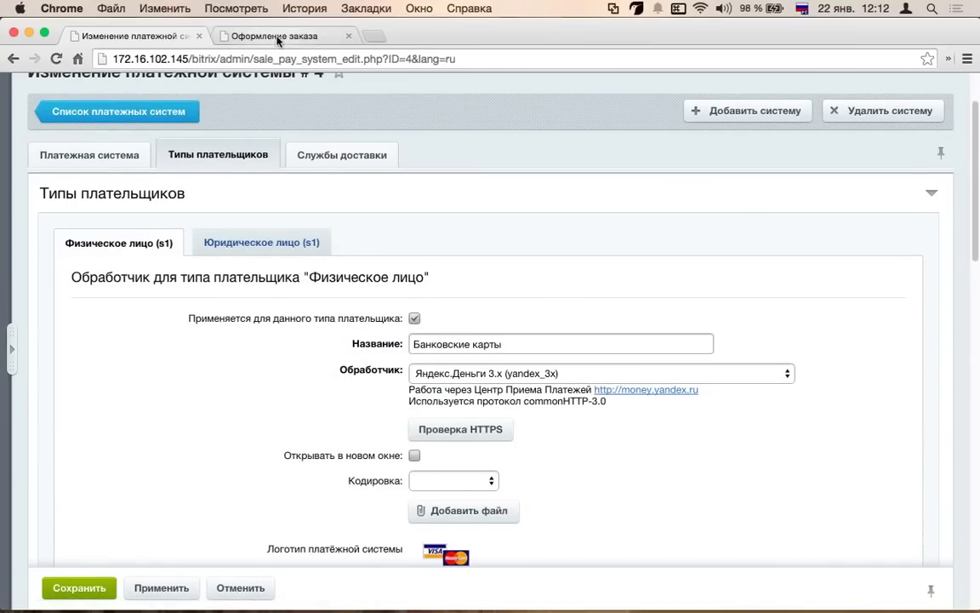
- Select Юридическое лицо as the payer type on the checkout page
click(242, 35)
scroll(249, 257, up, 3)
click(256, 241)
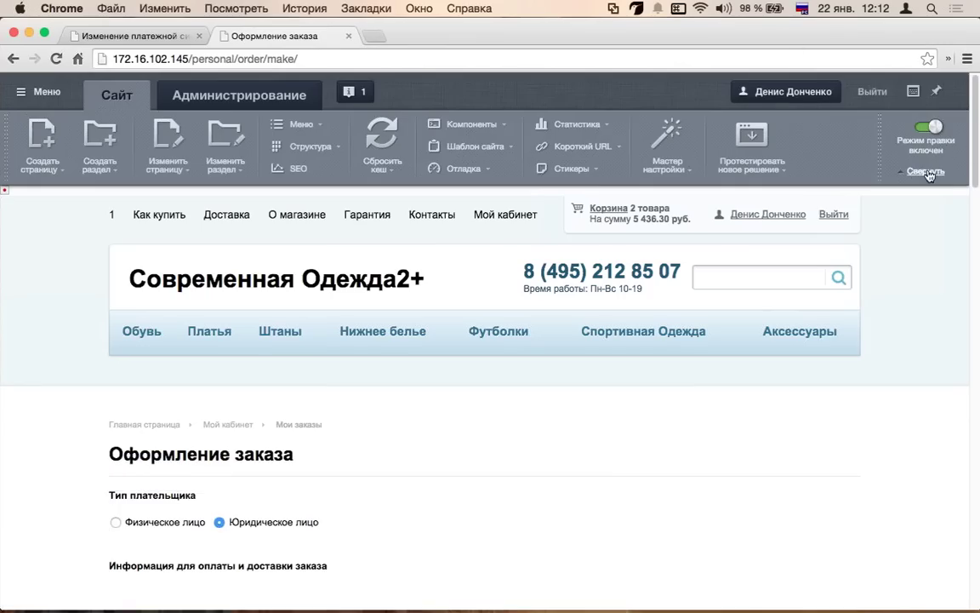
- Turn off Режим правки and compare checkout payment options for Юридическое лицо versus Физическое лицо
click(925, 126)
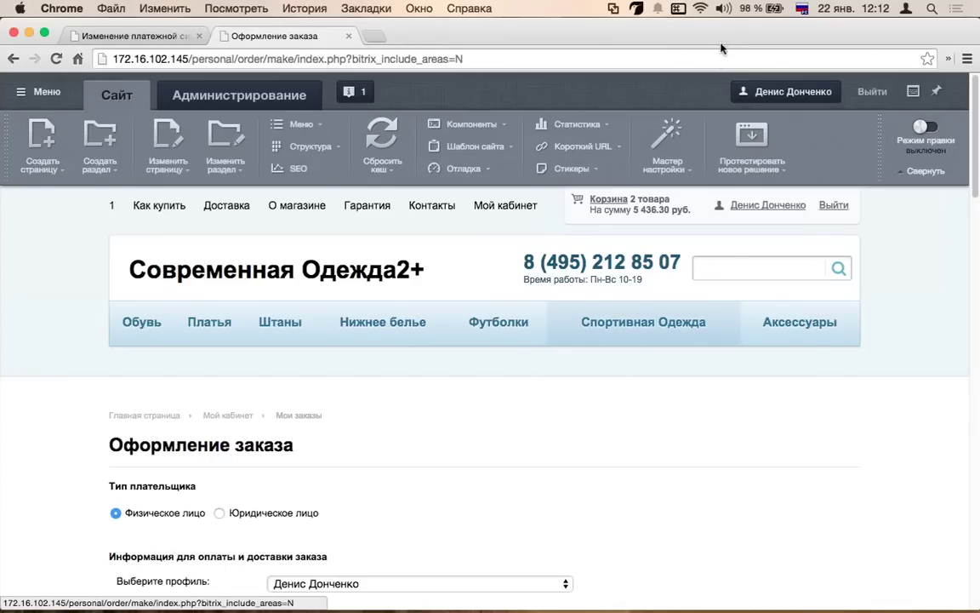
scroll(263, 349, down, 5)
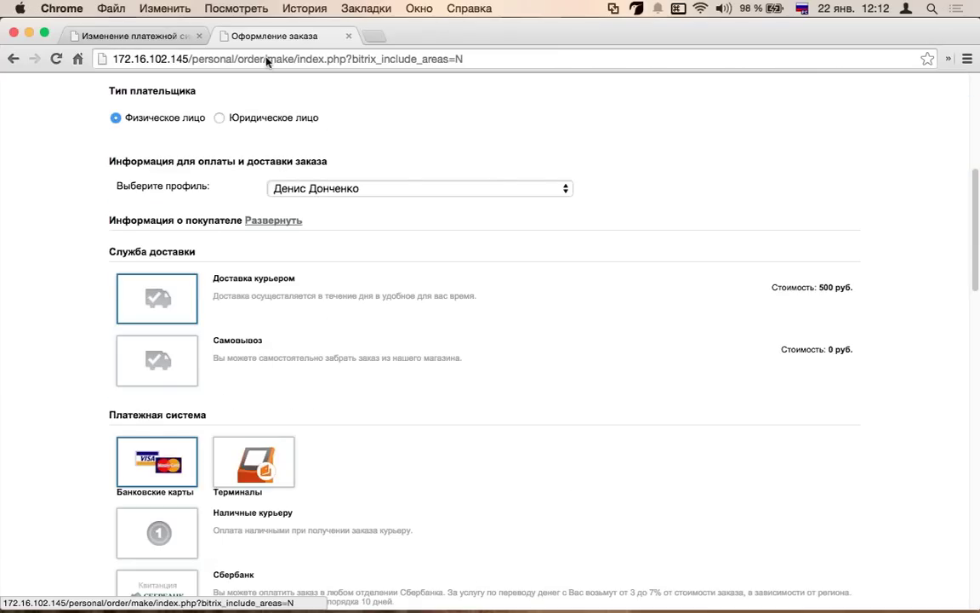
click(260, 119)
scroll(247, 258, down, 2)
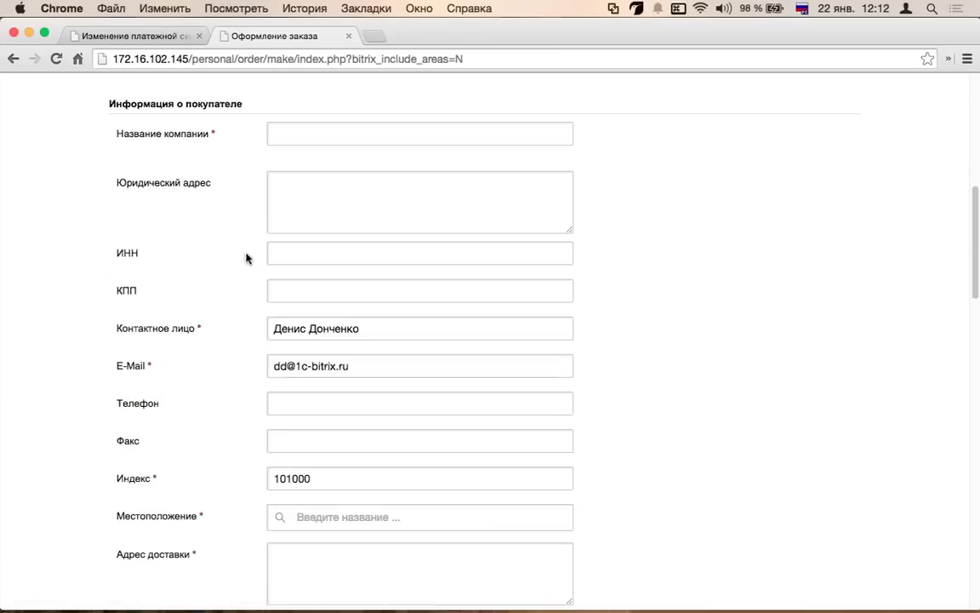
scroll(247, 258, down, 6)
scroll(141, 256, down, 2)
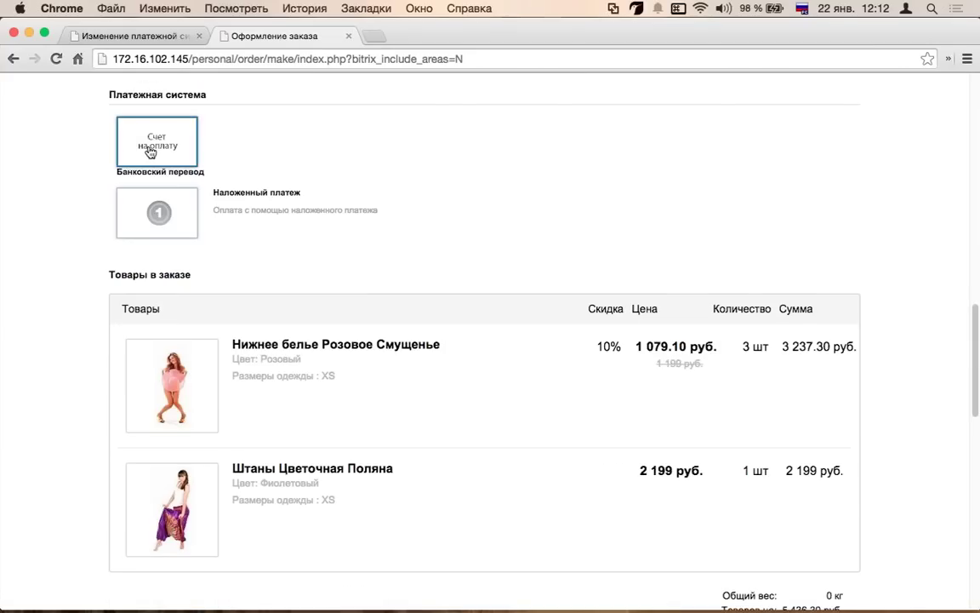
scroll(149, 152, up, 1)
scroll(160, 245, up, 5)
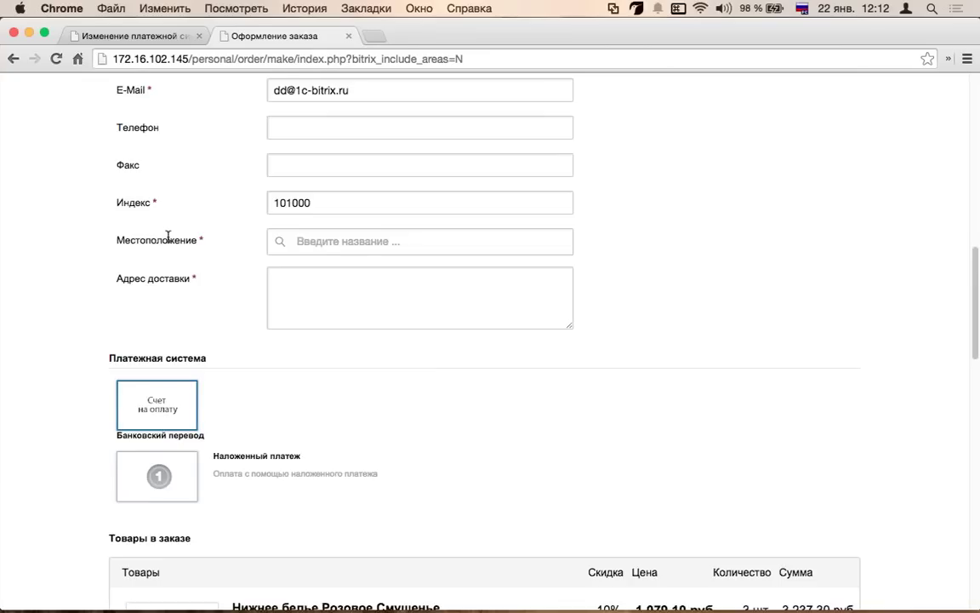
scroll(142, 255, up, 8)
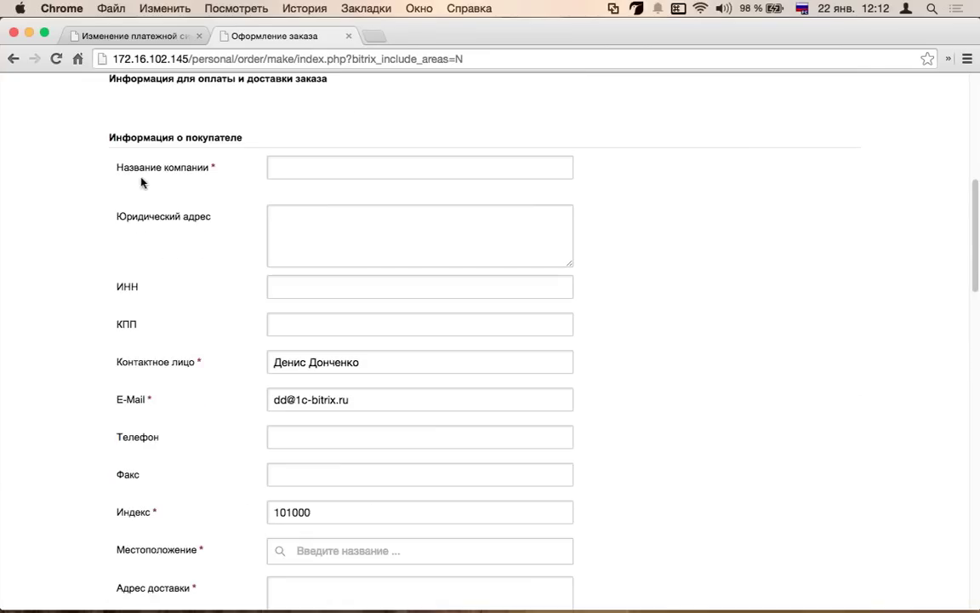
click(163, 157)
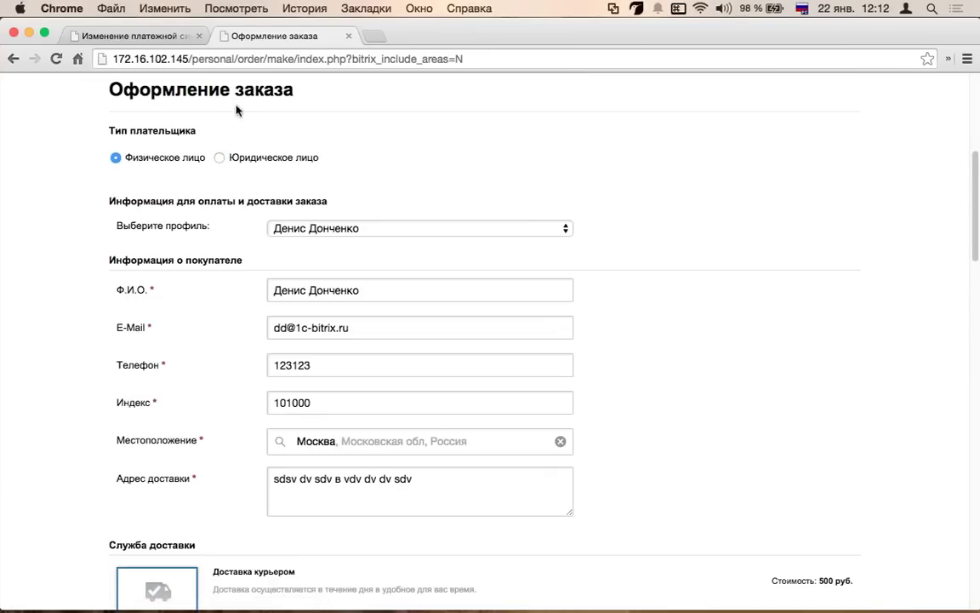
click(143, 36)
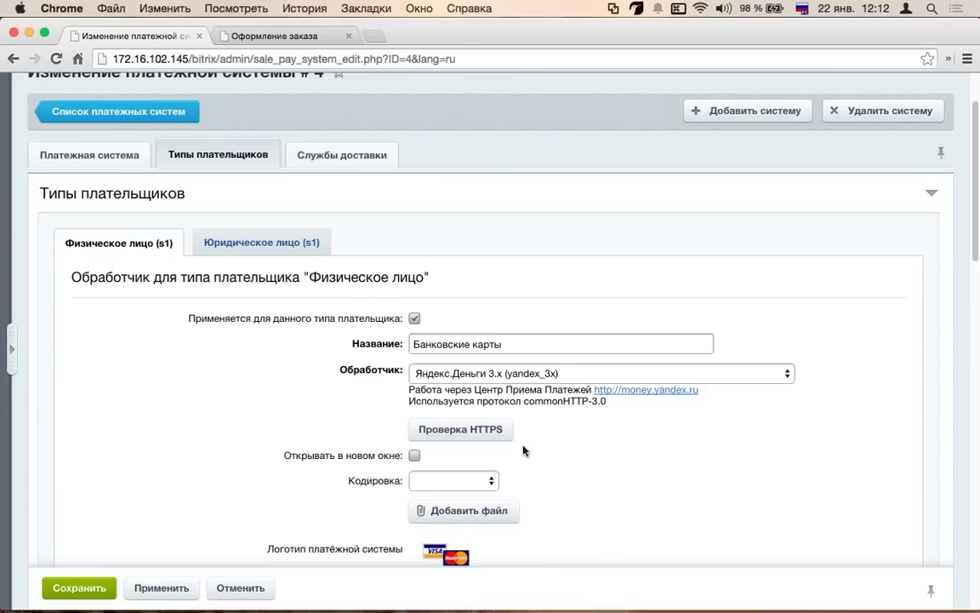
- Compare the legal-entity and individual handler settings of Банковские карты
scroll(259, 273, down, 1)
click(256, 219)
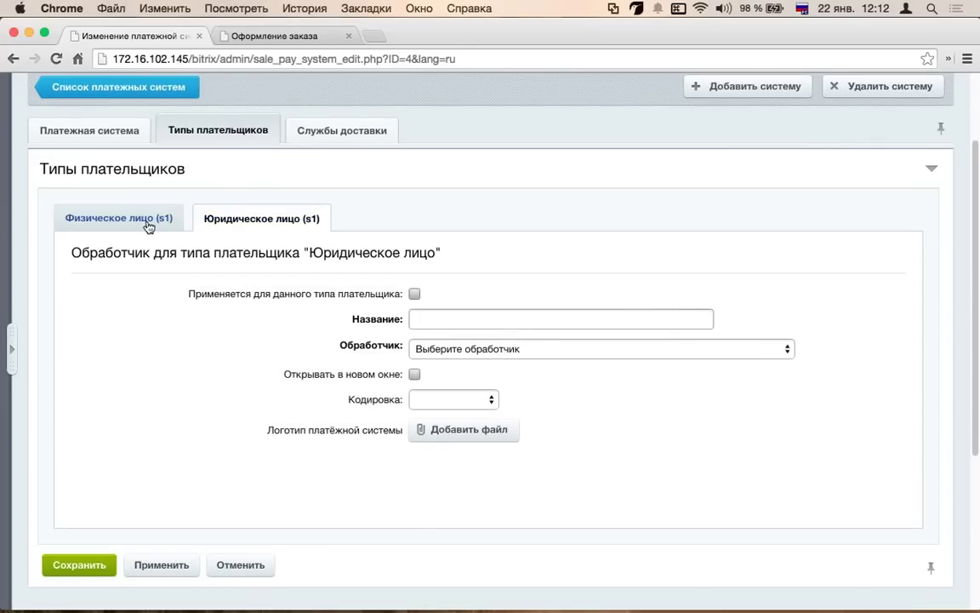
click(120, 219)
scroll(541, 372, down, 3)
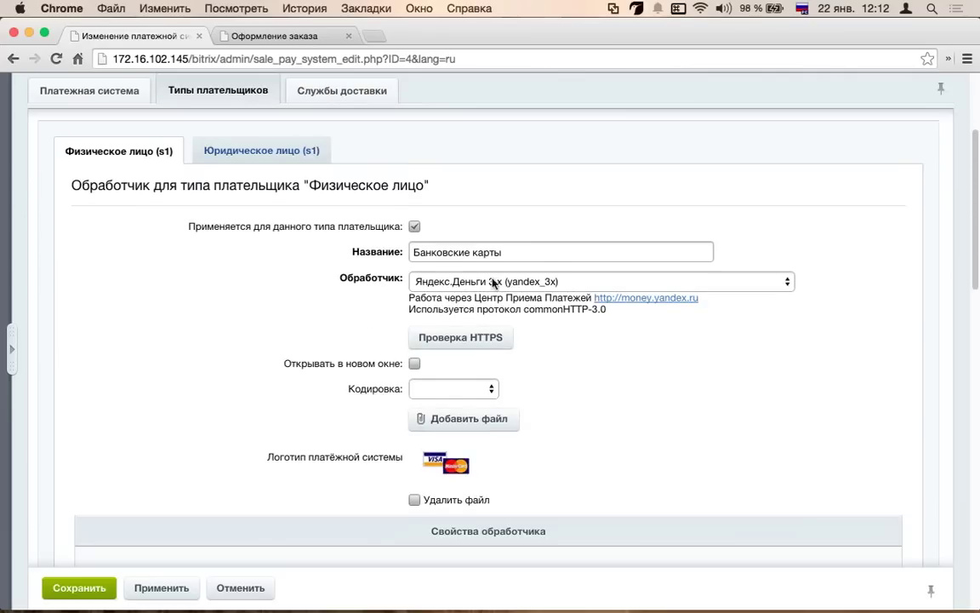
scroll(326, 344, down, 4)
scroll(333, 344, up, 1)
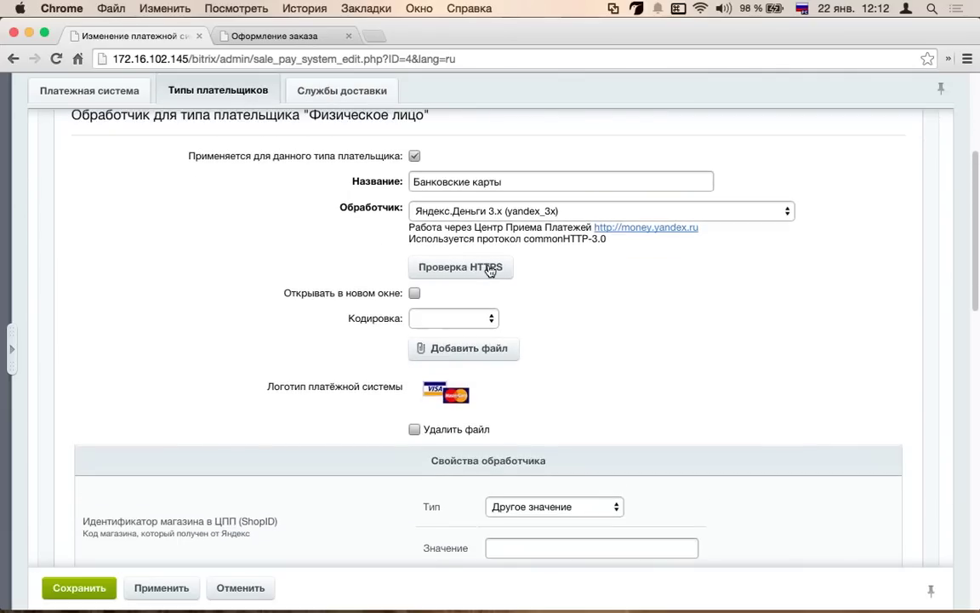
scroll(390, 350, down, 10)
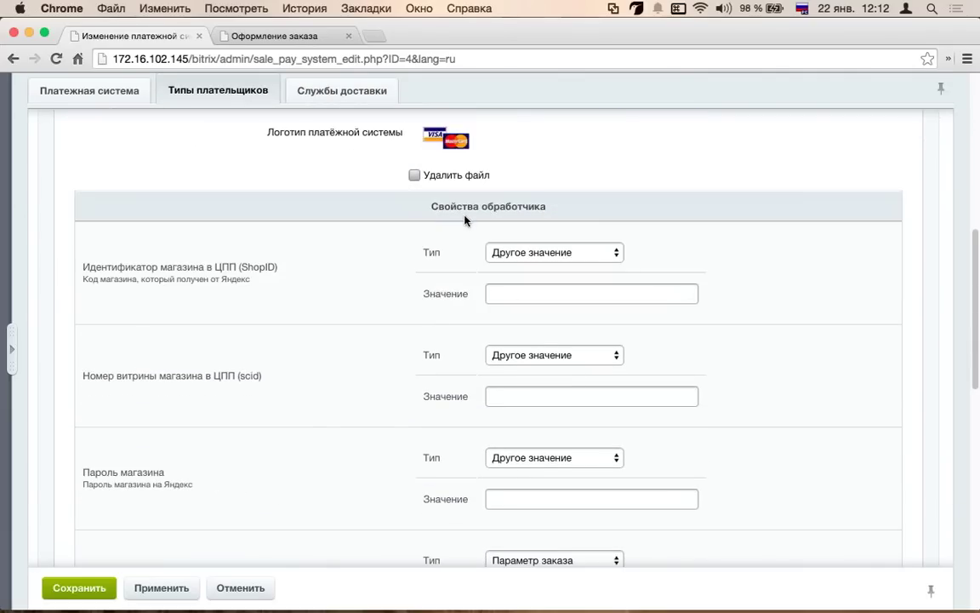
scroll(361, 287, up, 15)
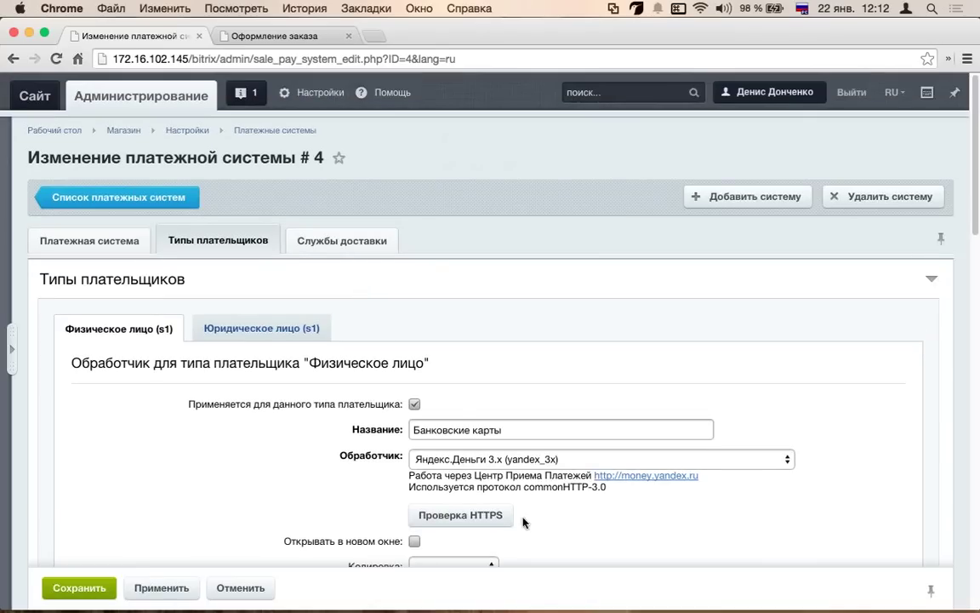
- Change the individual-payer handler to Qiwi Wallet, then RoboKassa, and show the linked delivery services
click(577, 459)
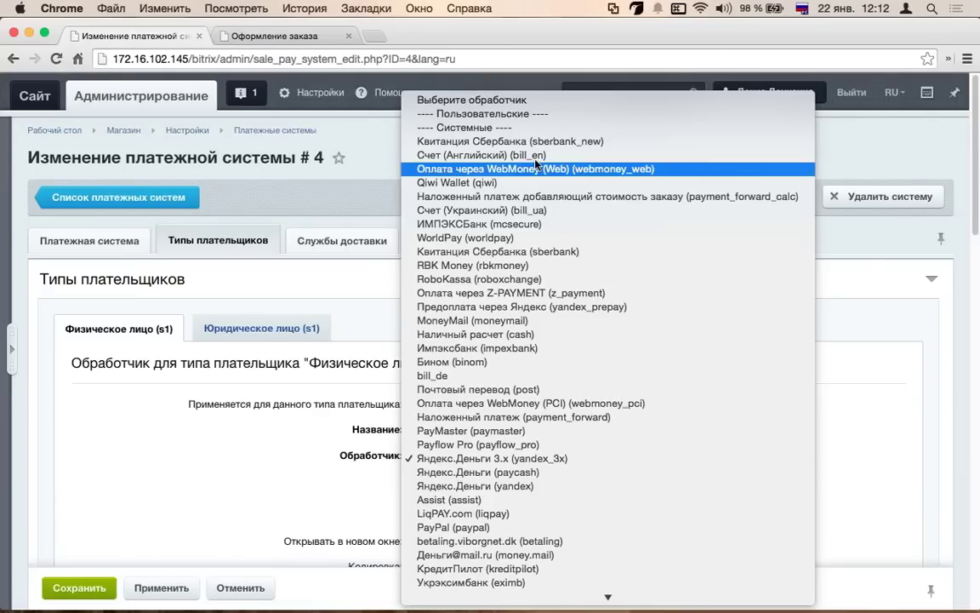
click(460, 182)
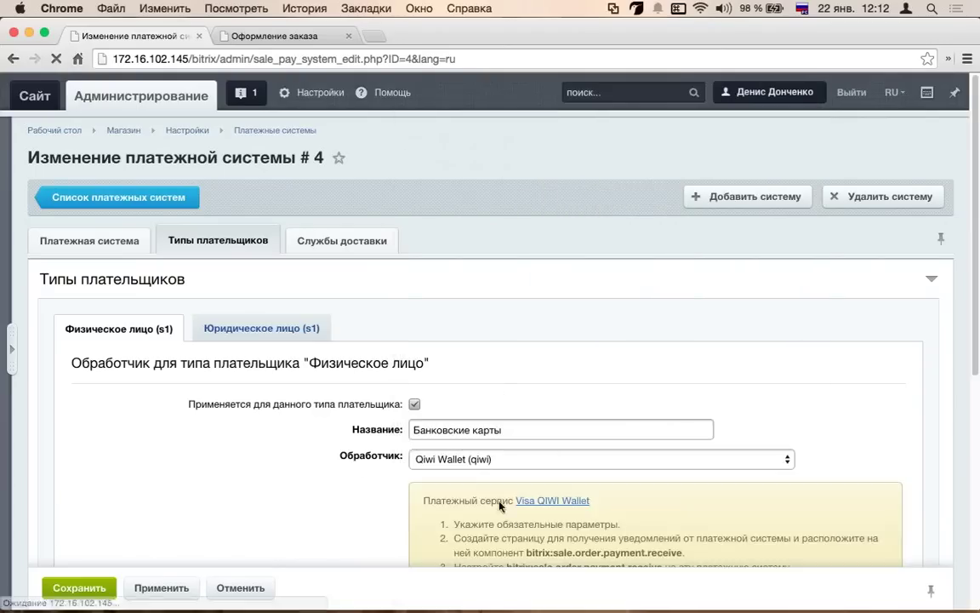
click(499, 459)
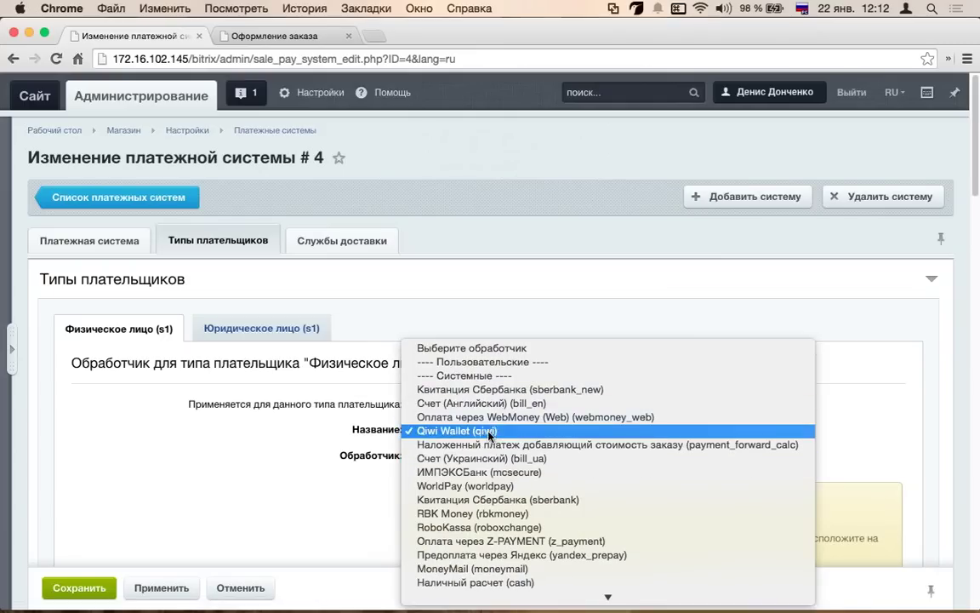
scroll(488, 460, down, 5)
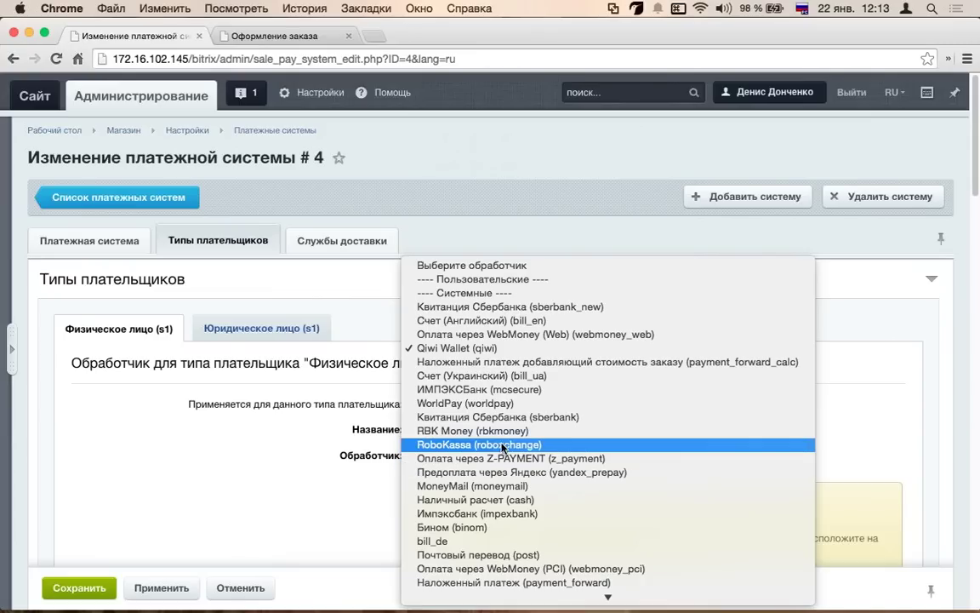
click(503, 445)
scroll(348, 390, down, 5)
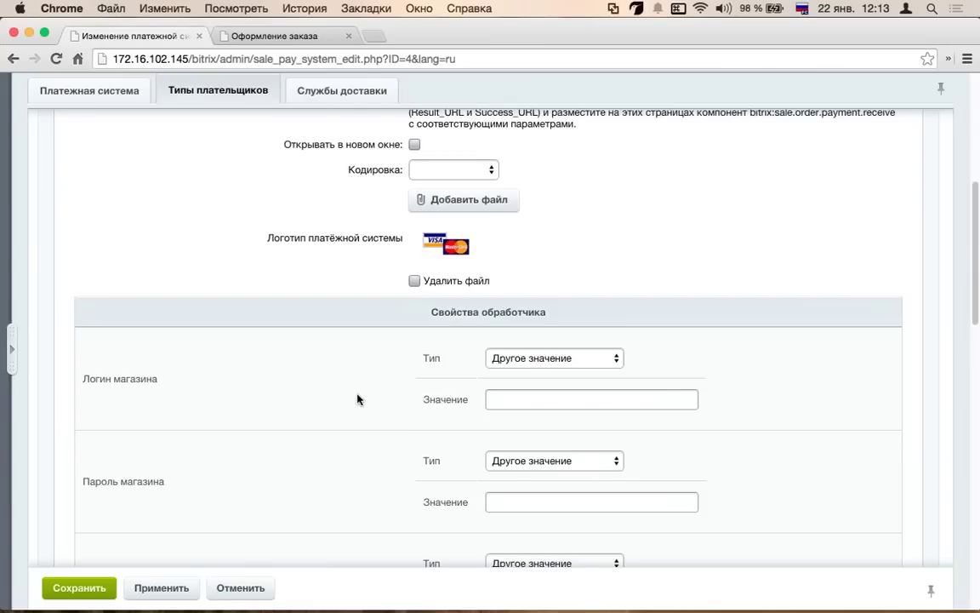
scroll(357, 399, down, 5)
key(Tab)
key(Tab)
scroll(309, 376, down, 14)
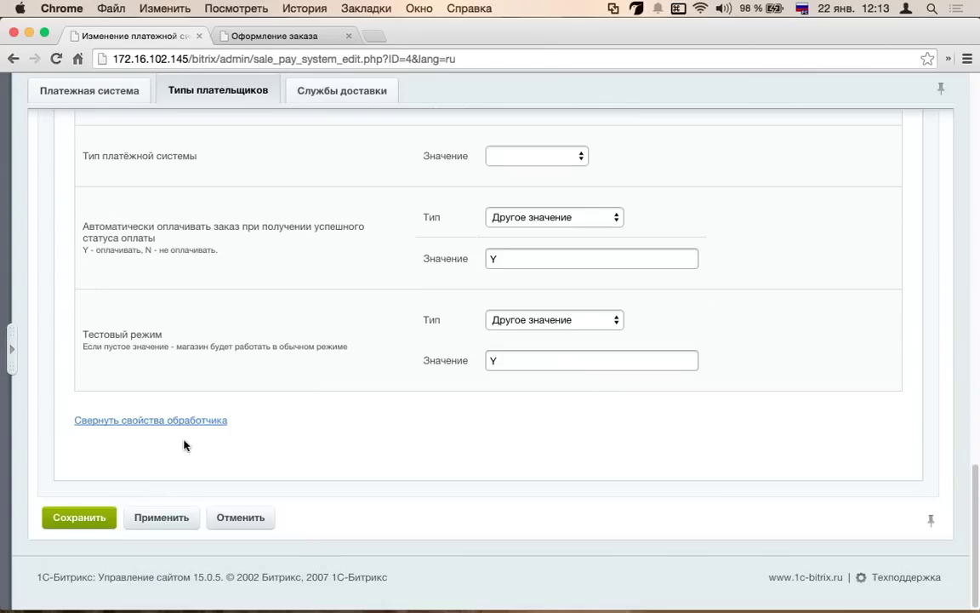
scroll(184, 444, up, 10)
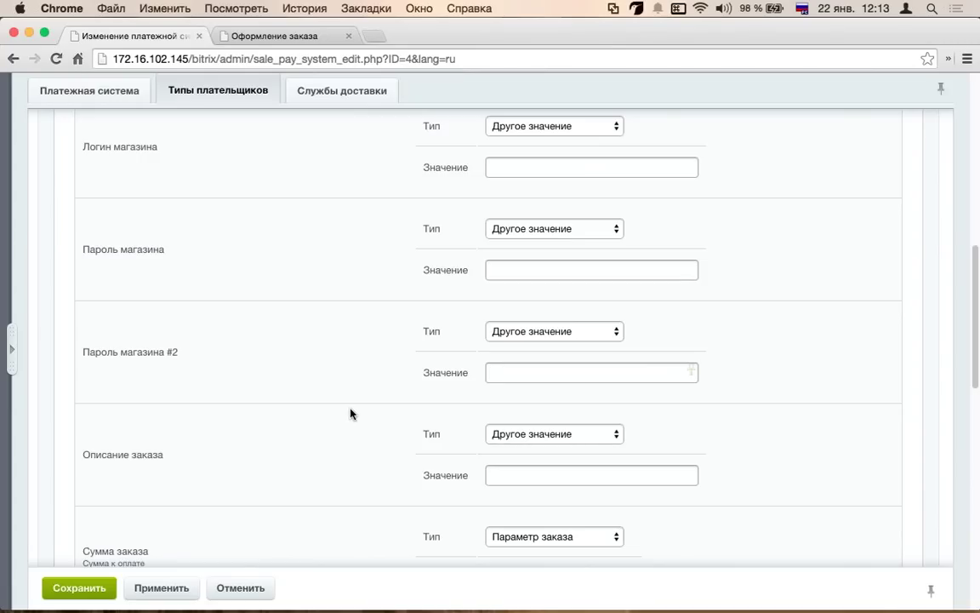
scroll(273, 363, up, 10)
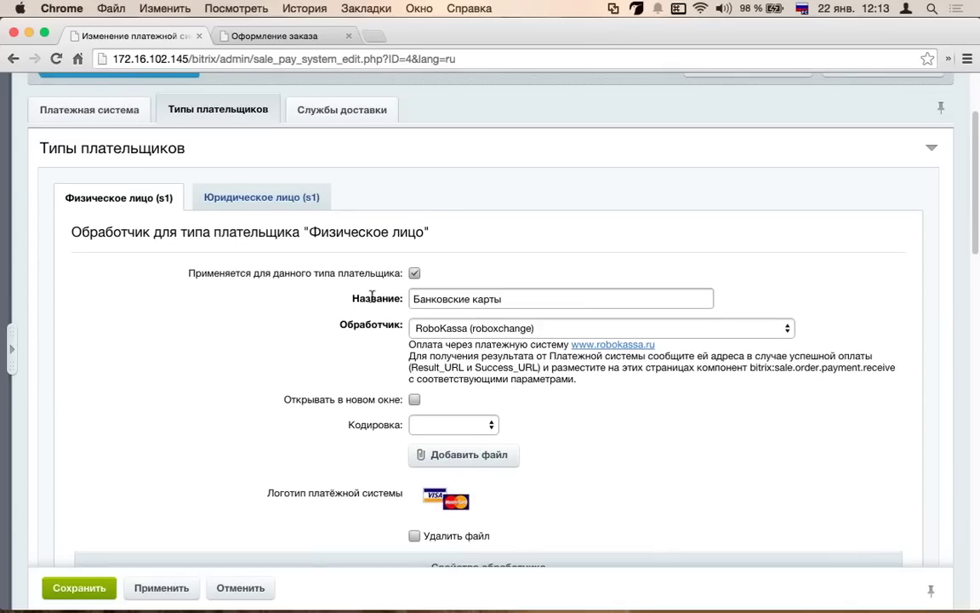
double_click(340, 109)
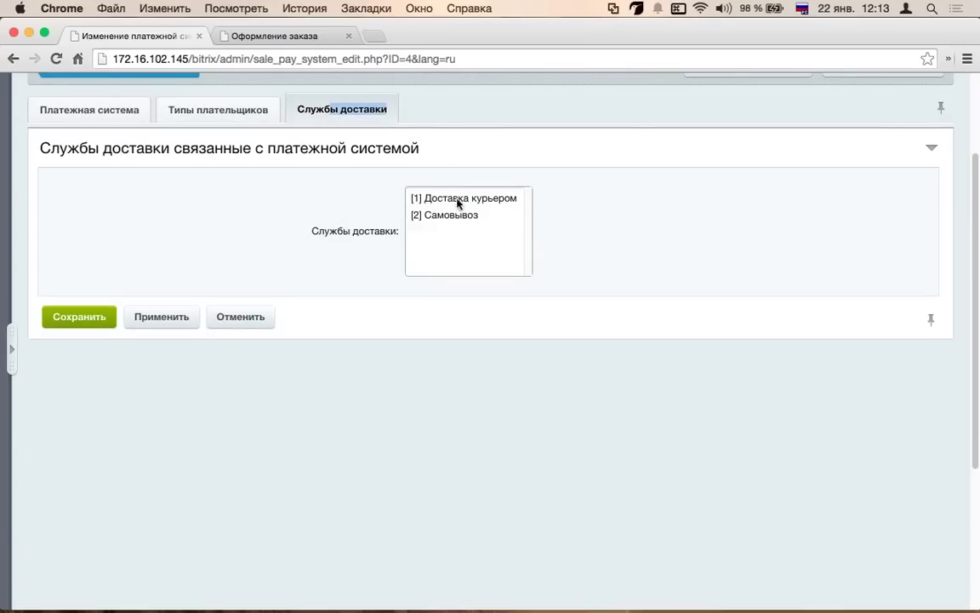
- Link the Банковские карты payment system (ID 4) to Самовывоз delivery and save it
click(11, 58)
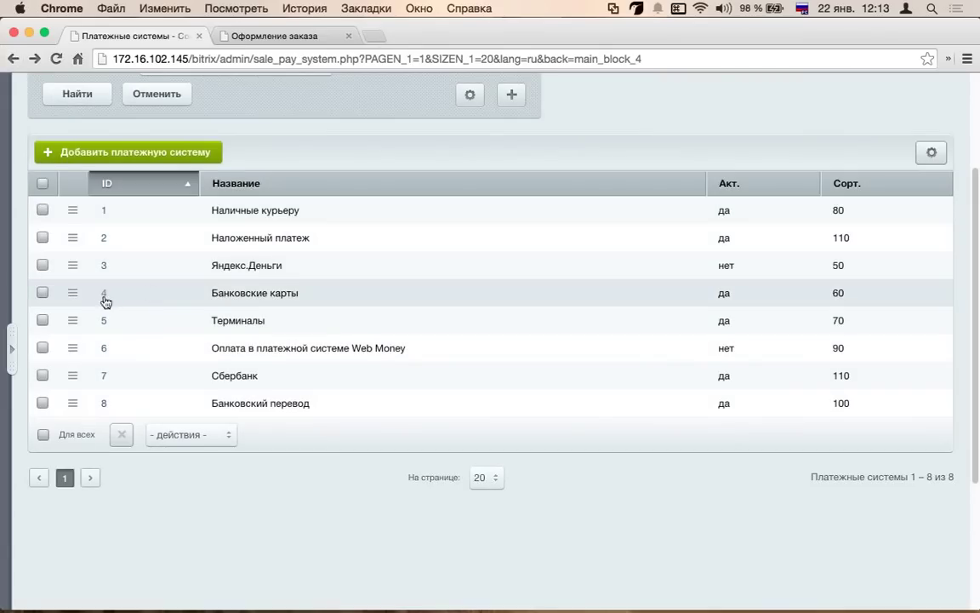
click(105, 298)
click(236, 275)
click(361, 281)
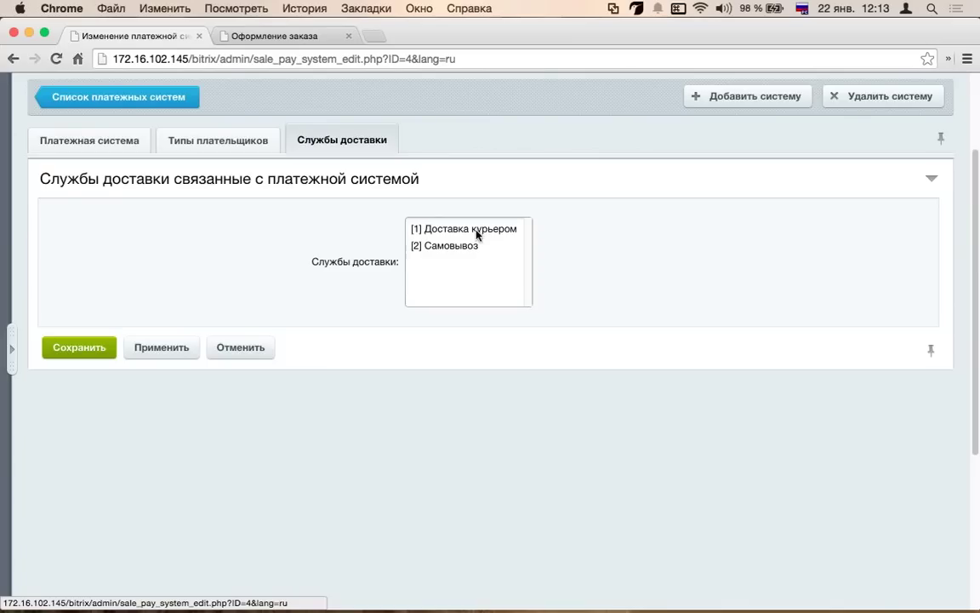
click(464, 245)
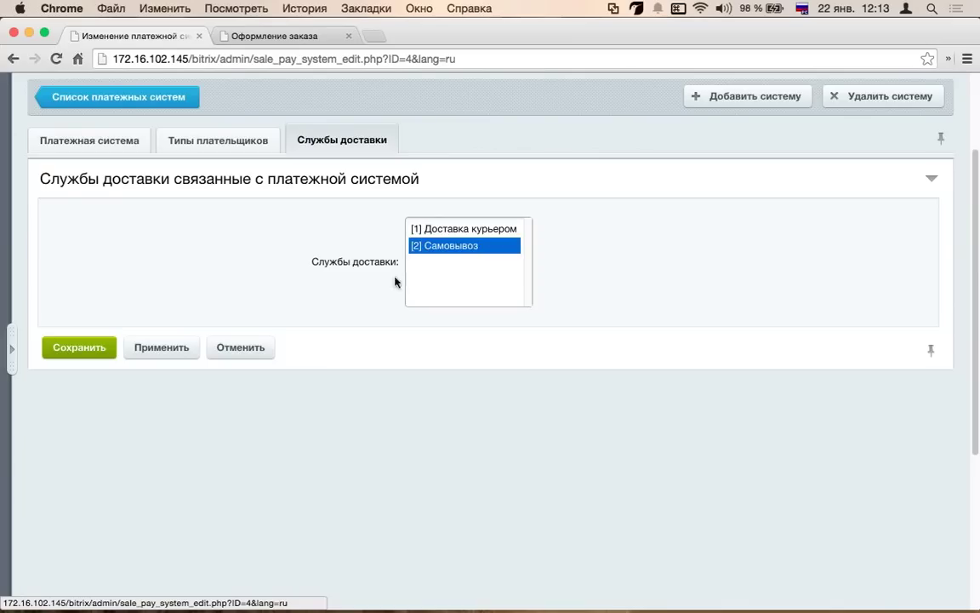
click(79, 349)
- On the reloaded checkout, toggle between Самовывоз and courier delivery to compare payment options
click(303, 40)
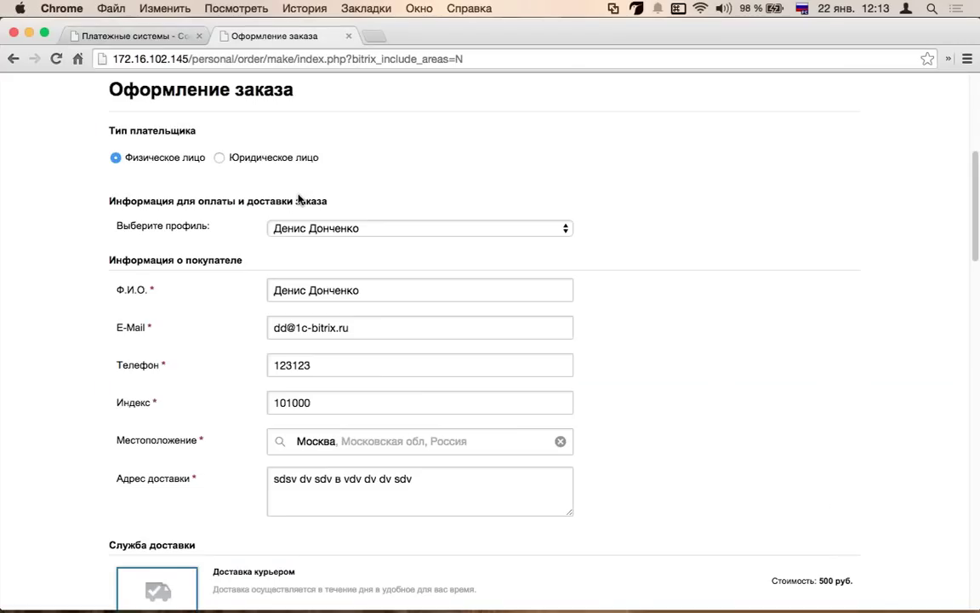
key(super+r)
scroll(173, 293, down, 3)
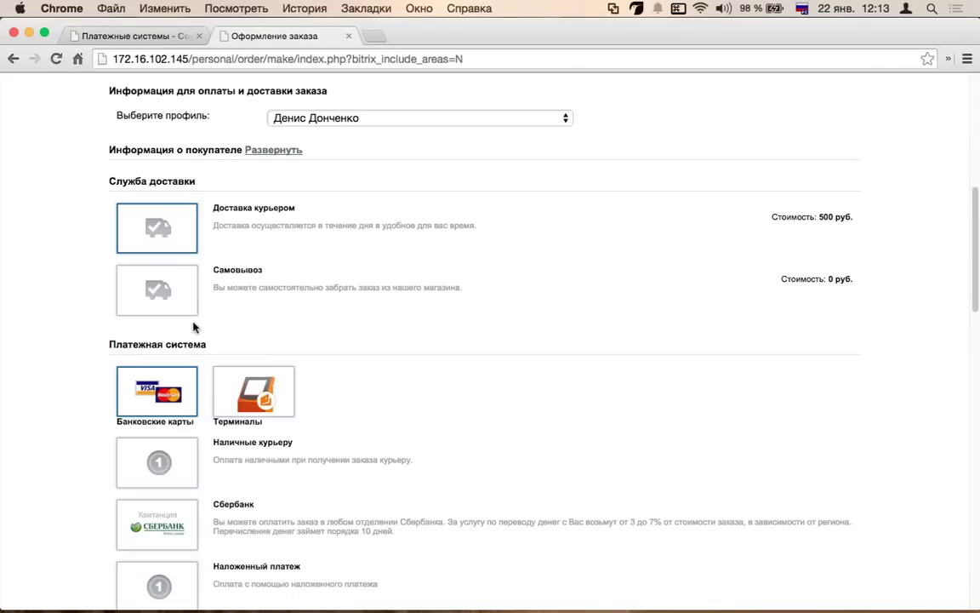
click(158, 289)
click(169, 248)
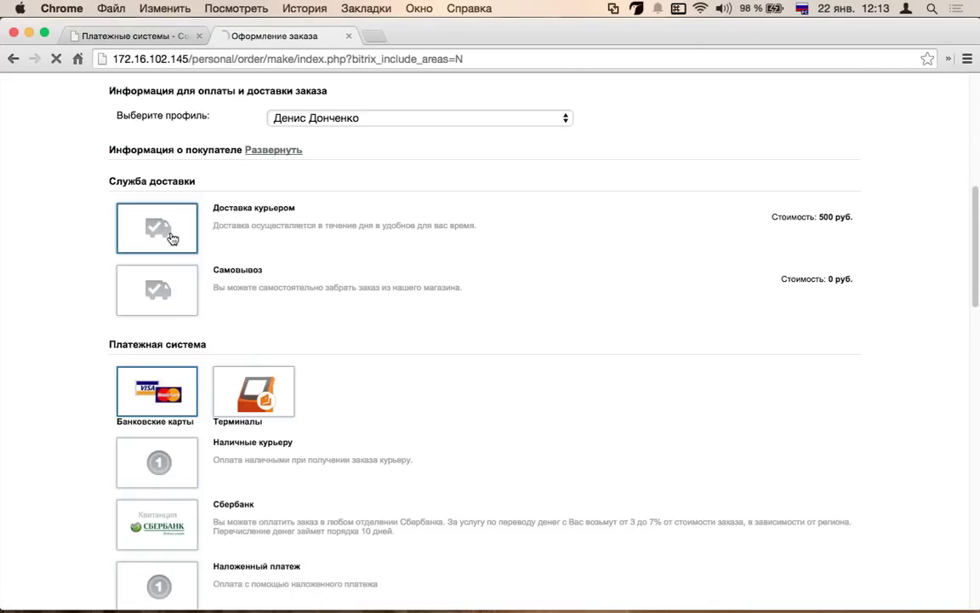
click(160, 293)
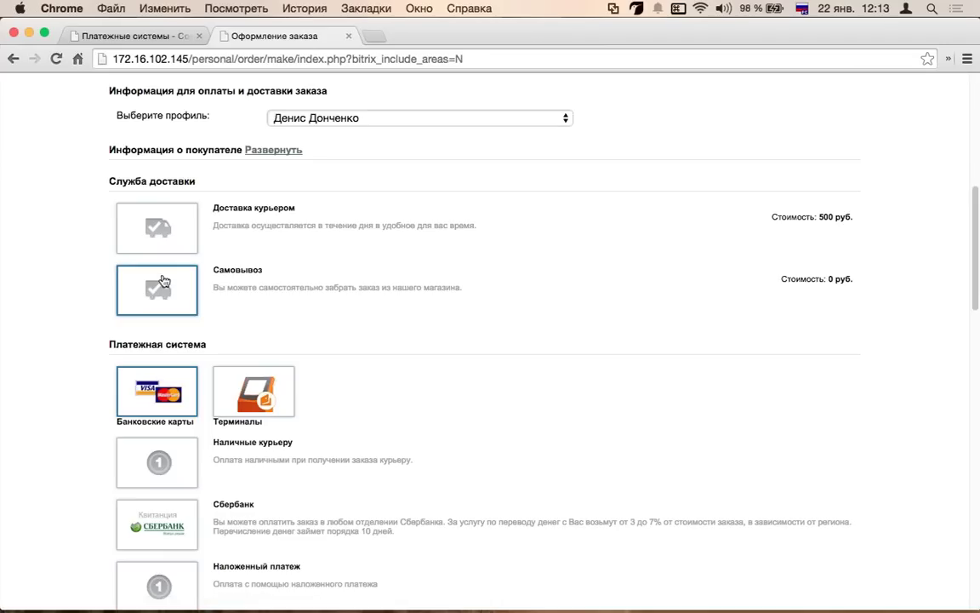
click(167, 240)
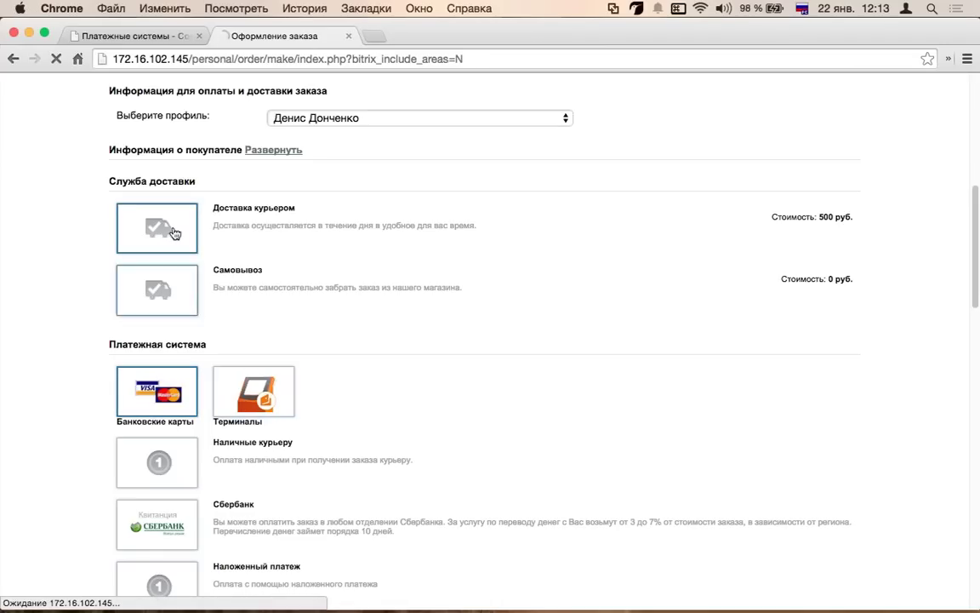
click(160, 289)
click(136, 36)
scroll(248, 317, down, 2)
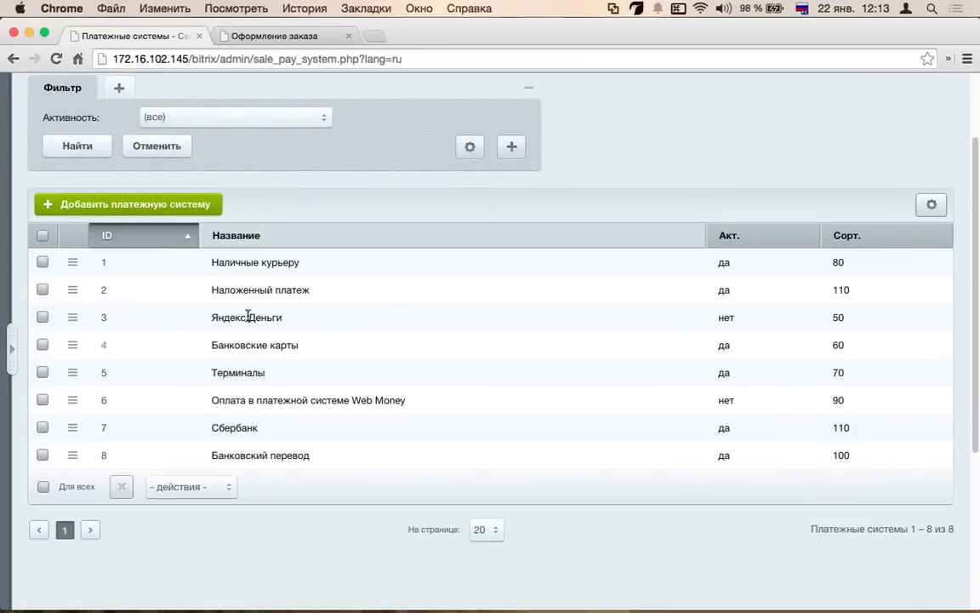
click(103, 345)
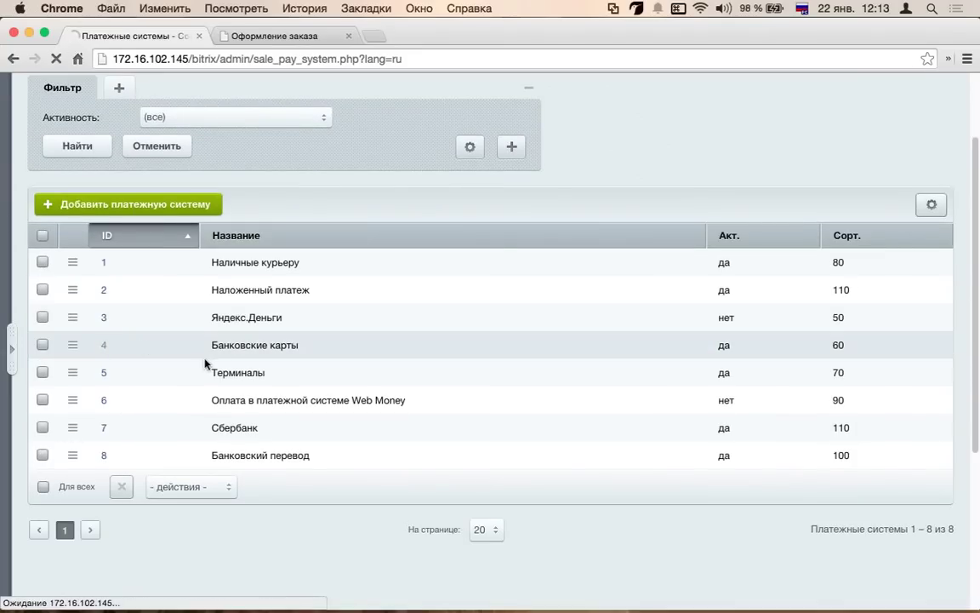
click(302, 244)
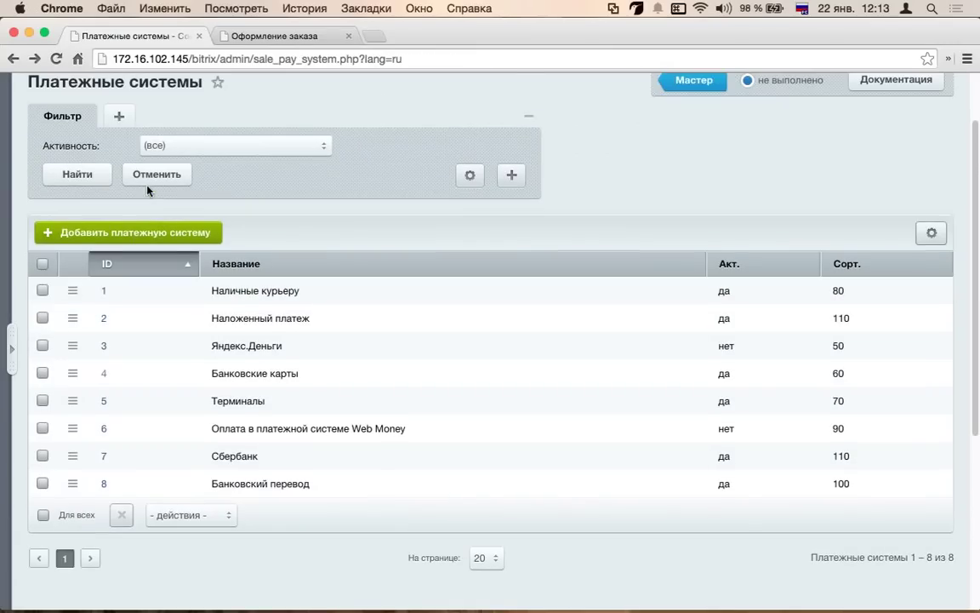
click(158, 235)
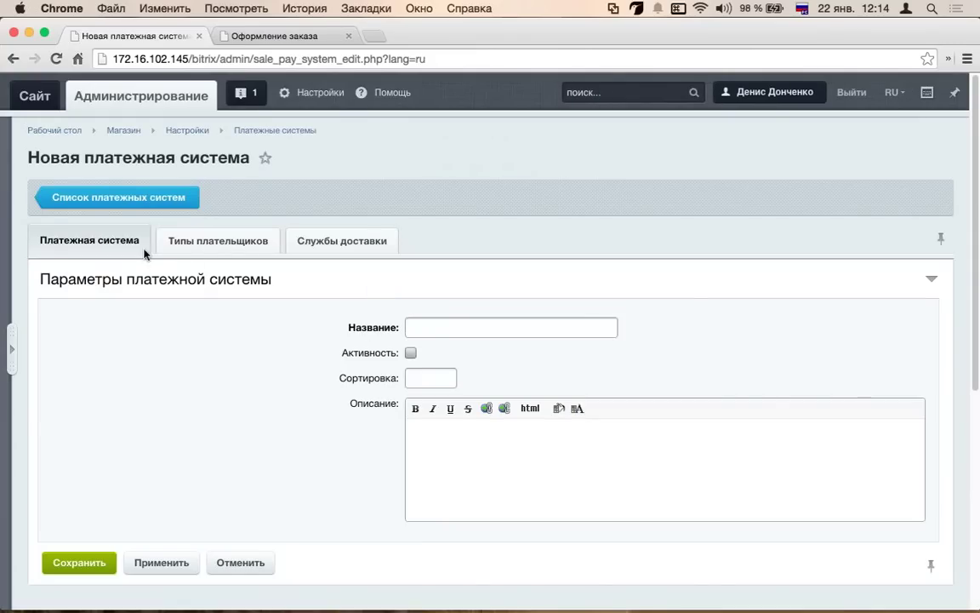
click(213, 242)
text(обильный)
click(218, 240)
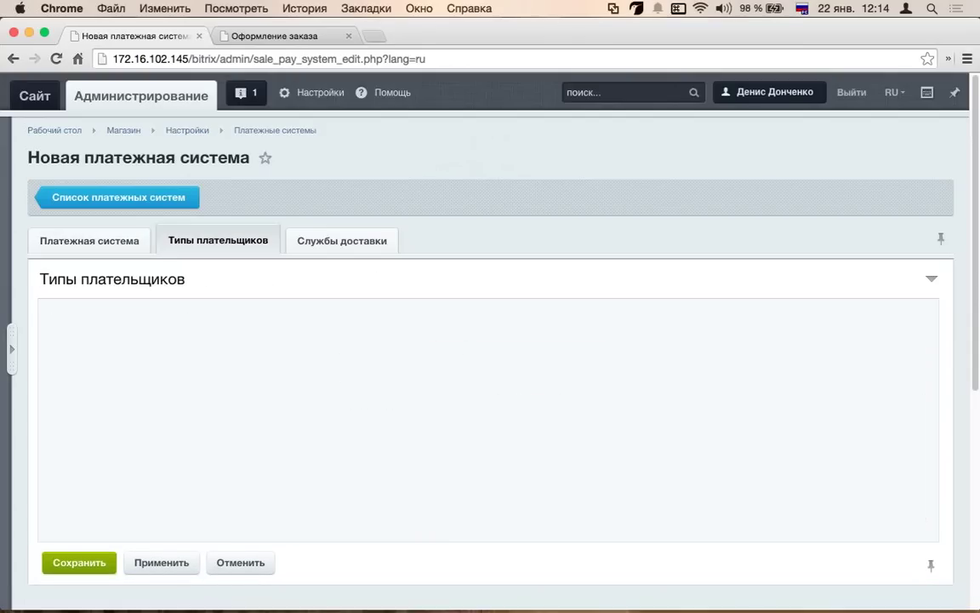
scroll(327, 136, down, 3)
click(262, 212)
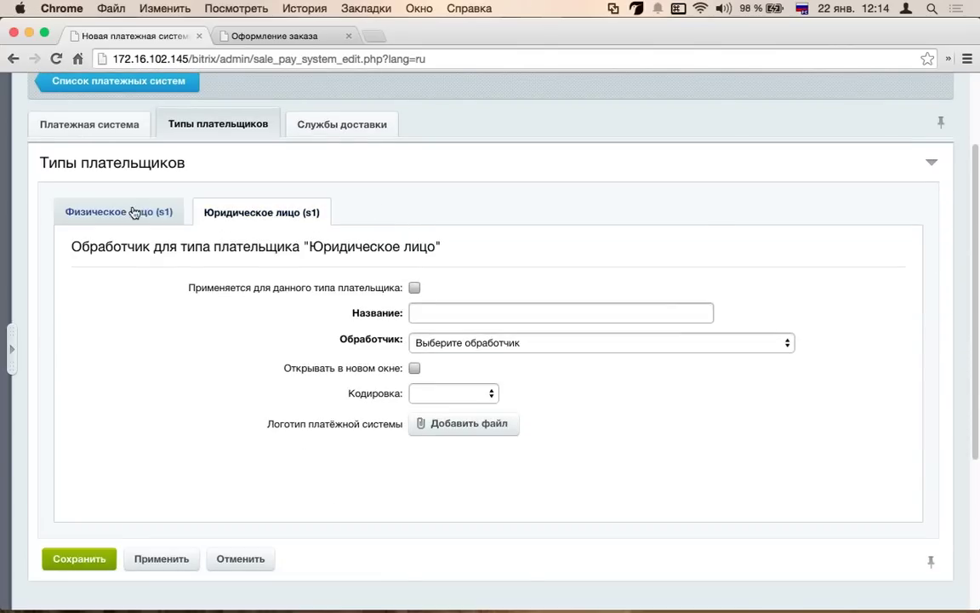
click(136, 212)
click(281, 220)
click(170, 212)
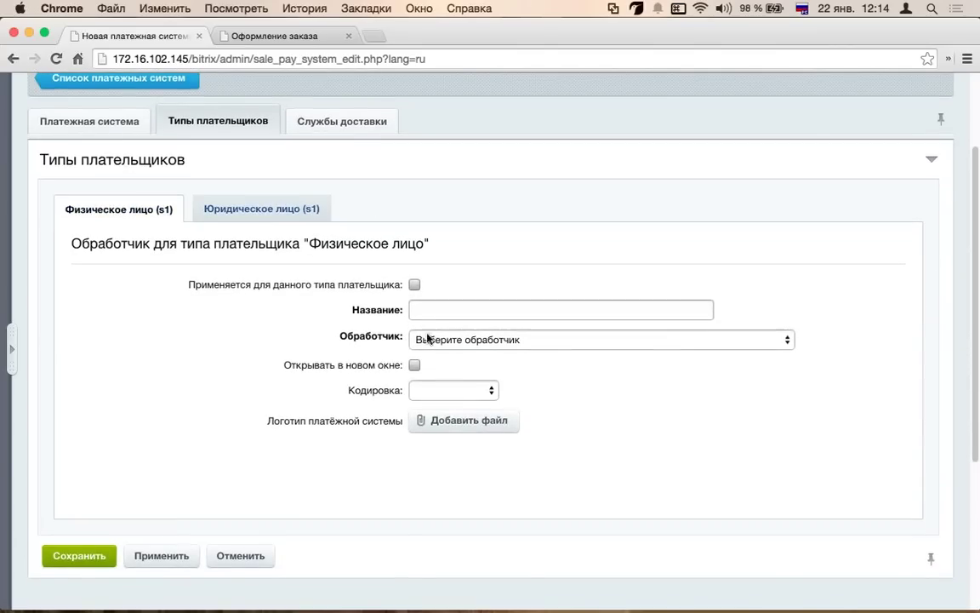
scroll(434, 334, down, 1)
click(455, 324)
scroll(468, 357, down, 5)
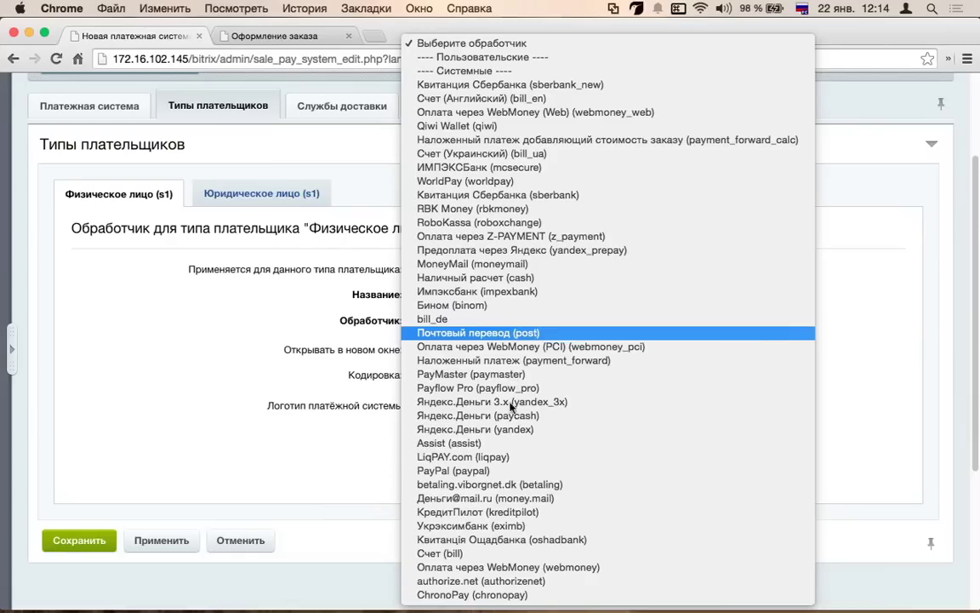
click(472, 594)
scroll(379, 384, down, 10)
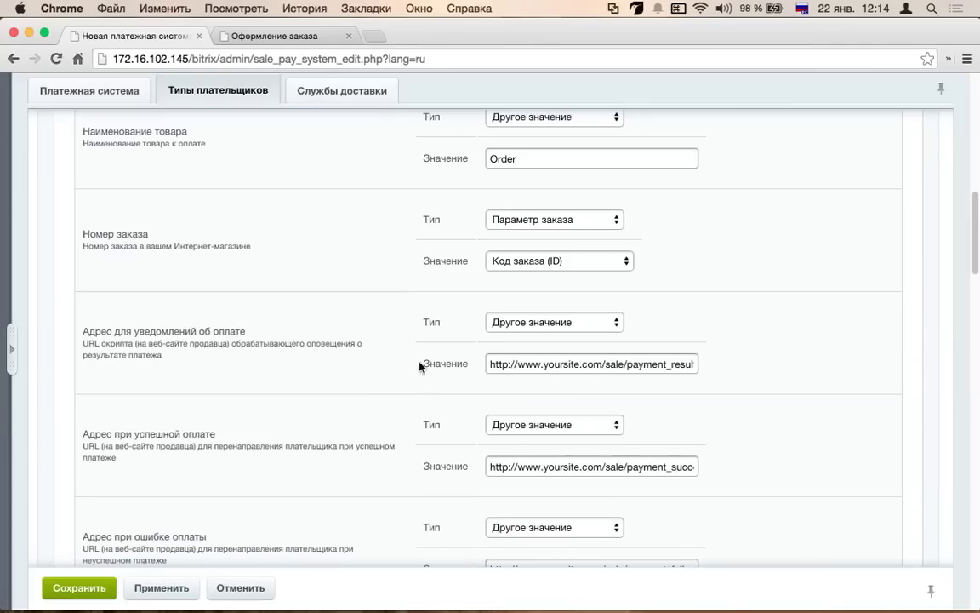
scroll(428, 360, down, 4)
scroll(429, 359, down, 8)
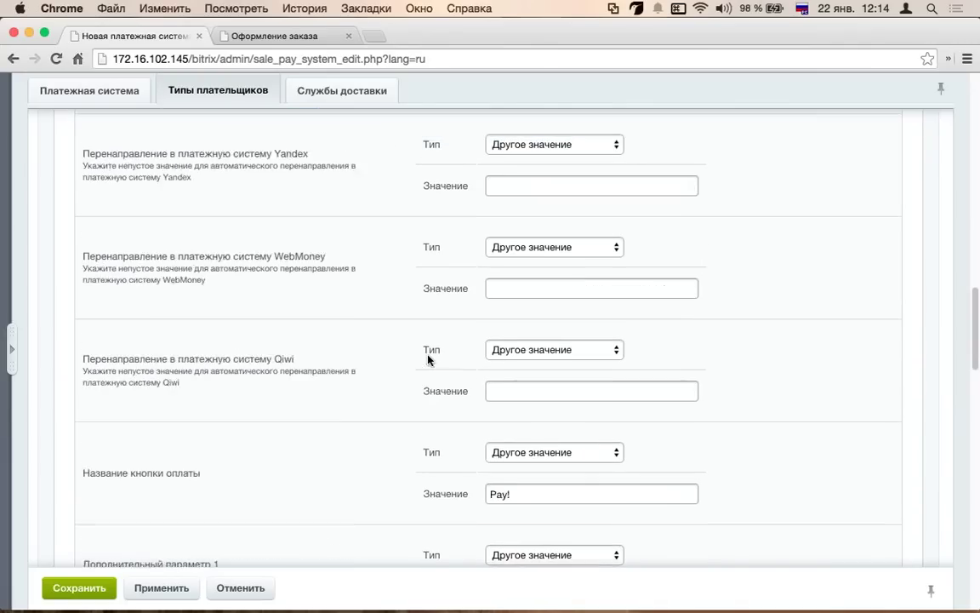
scroll(428, 359, up, 20)
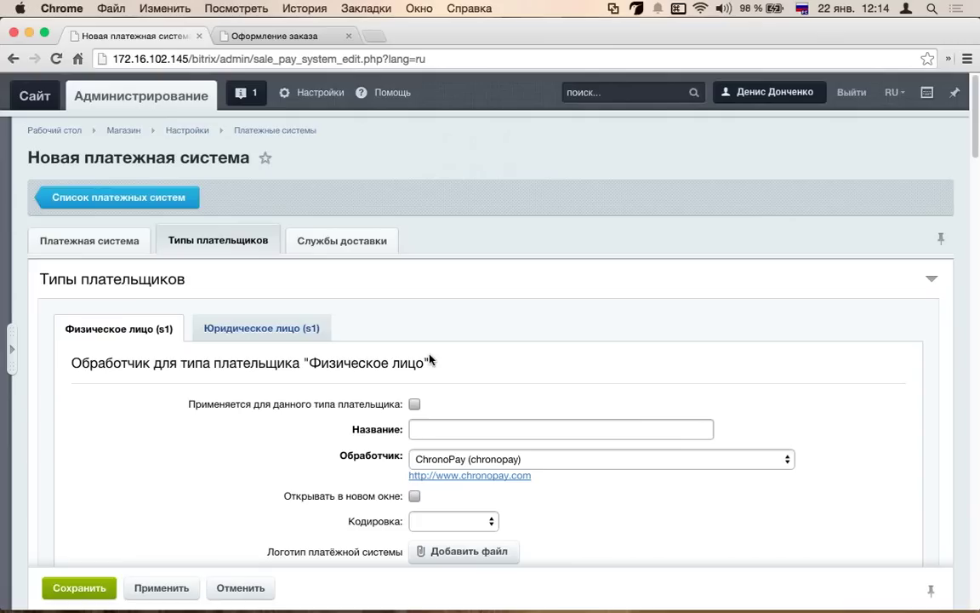
click(17, 60)
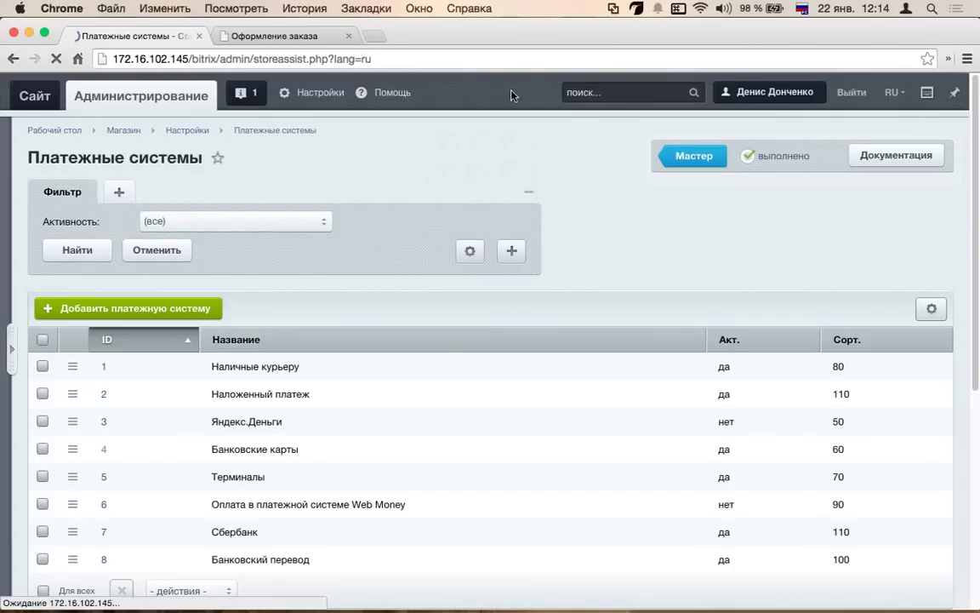
- Open the Самовывоз delivery service for editing from the delivery services settings
scroll(416, 394, down, 10)
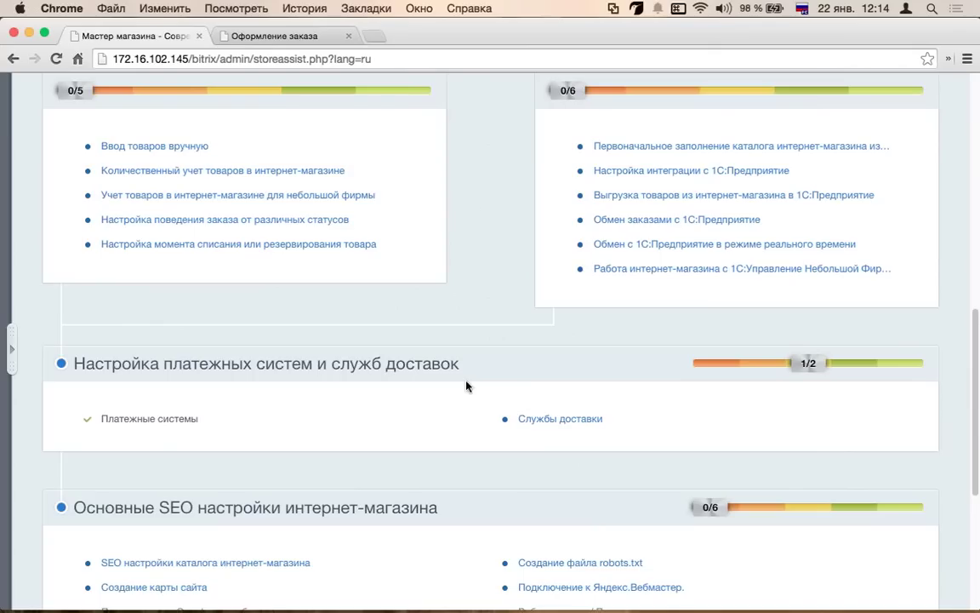
click(562, 423)
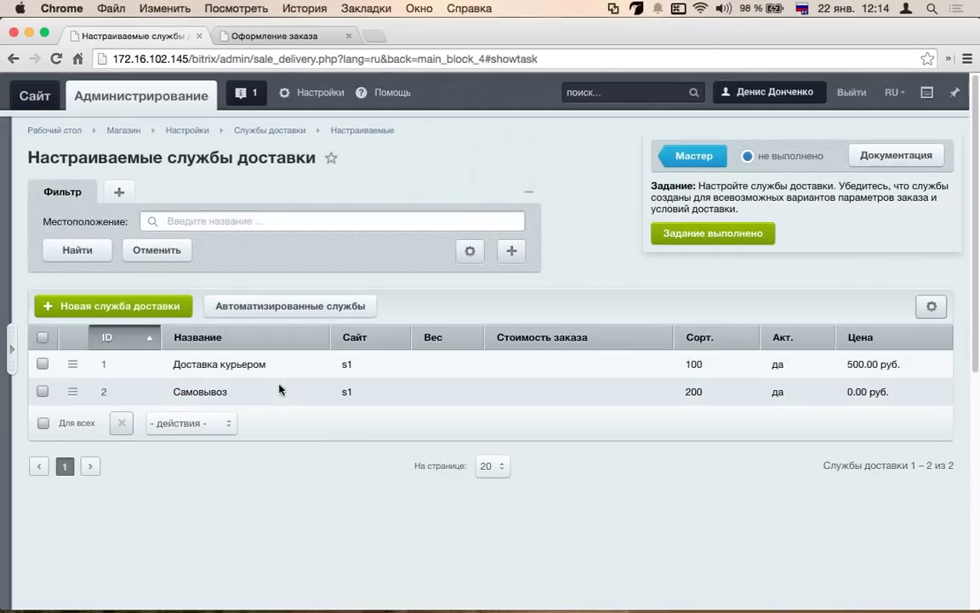
scroll(279, 389, down, 1)
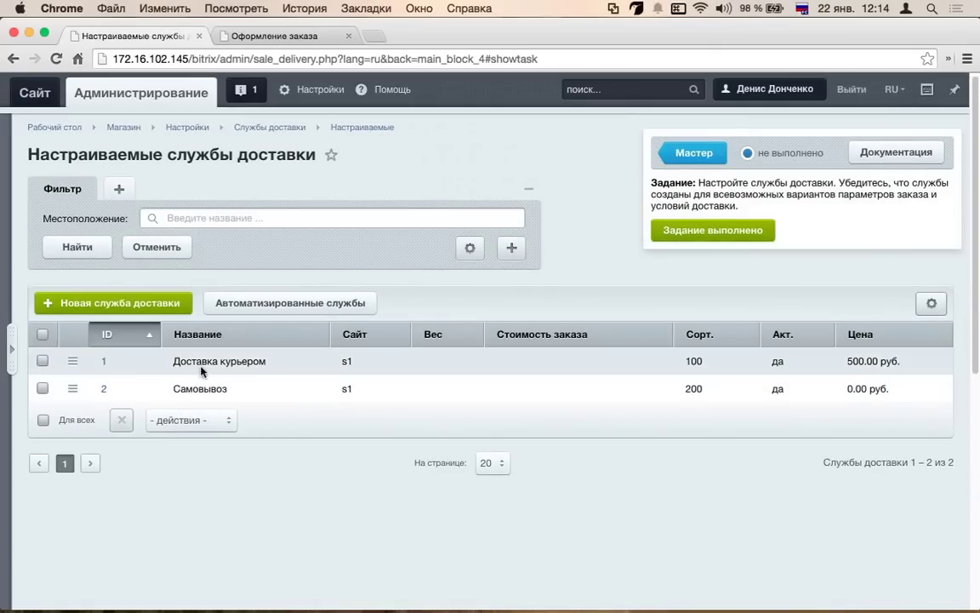
double_click(203, 396)
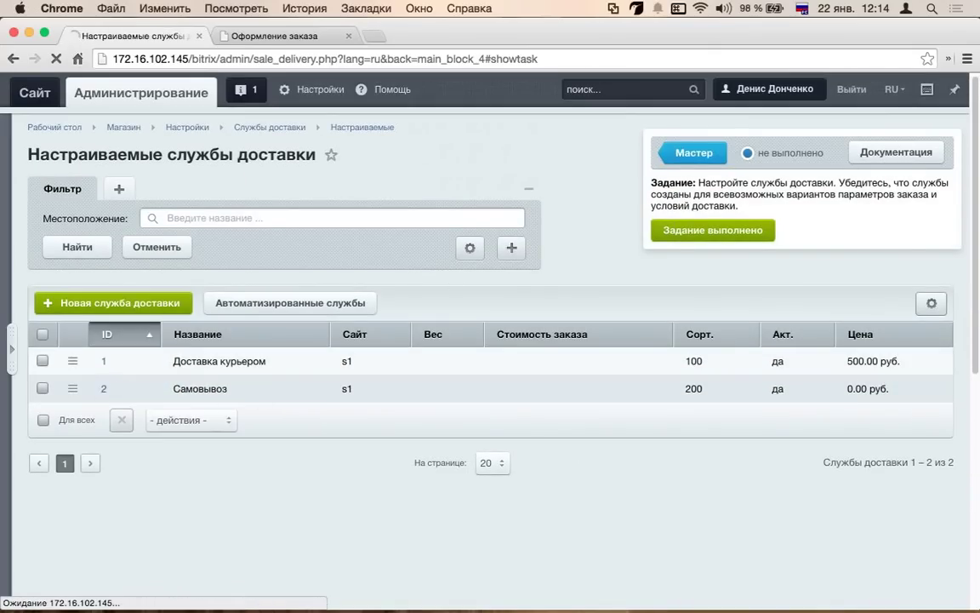
scroll(317, 289, down, 5)
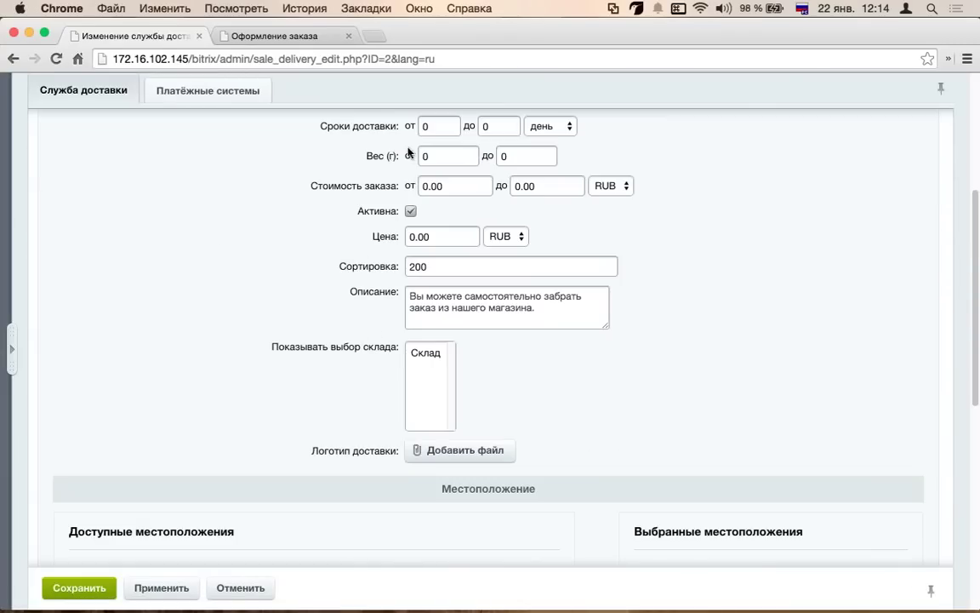
scroll(306, 250, up, 2)
double_click(468, 257)
scroll(127, 204, up, 2)
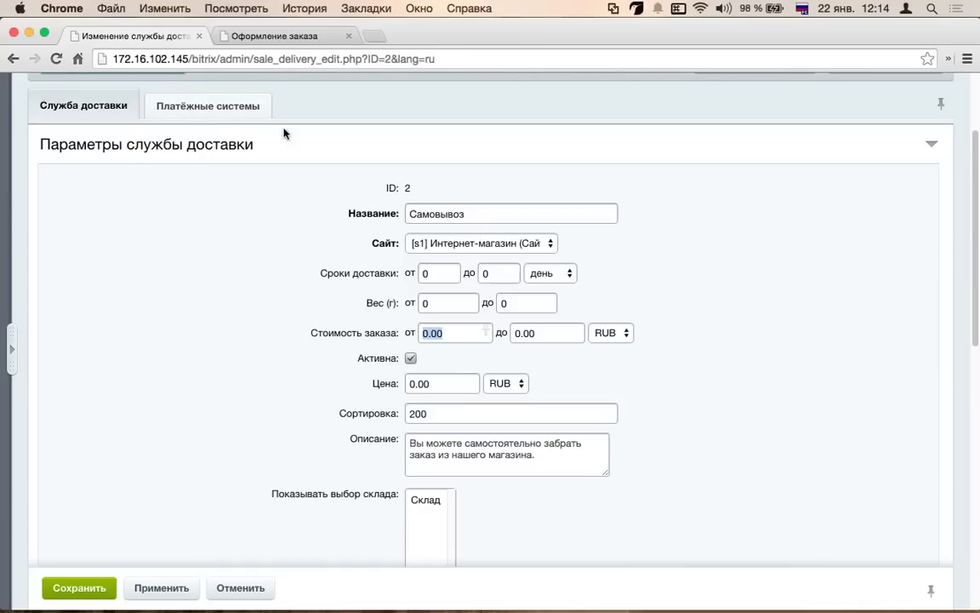
- Add Наличные курьеру alongside Банковские карты to Самовывоз's linked payment systems and save
click(229, 116)
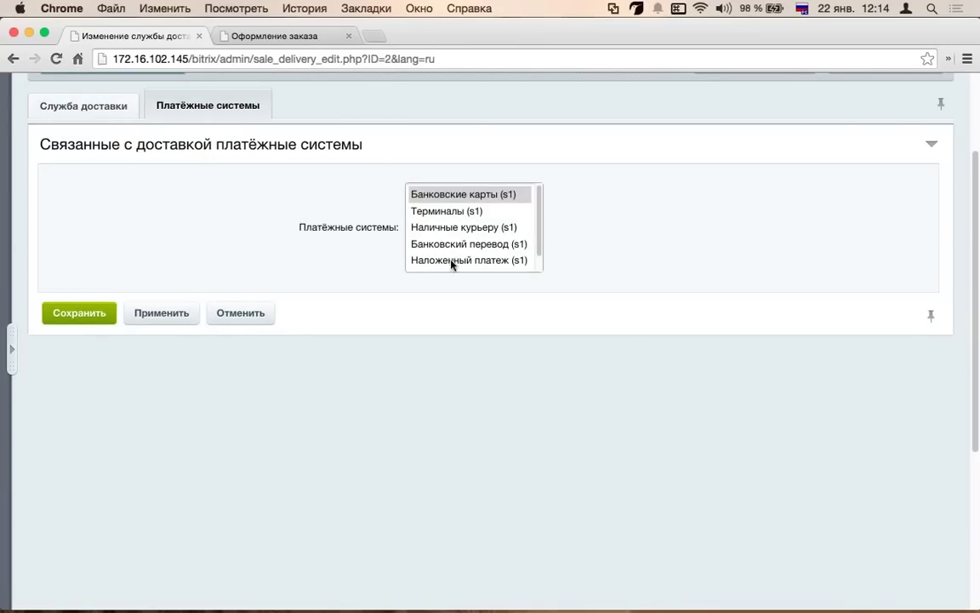
scroll(436, 213, down, 2)
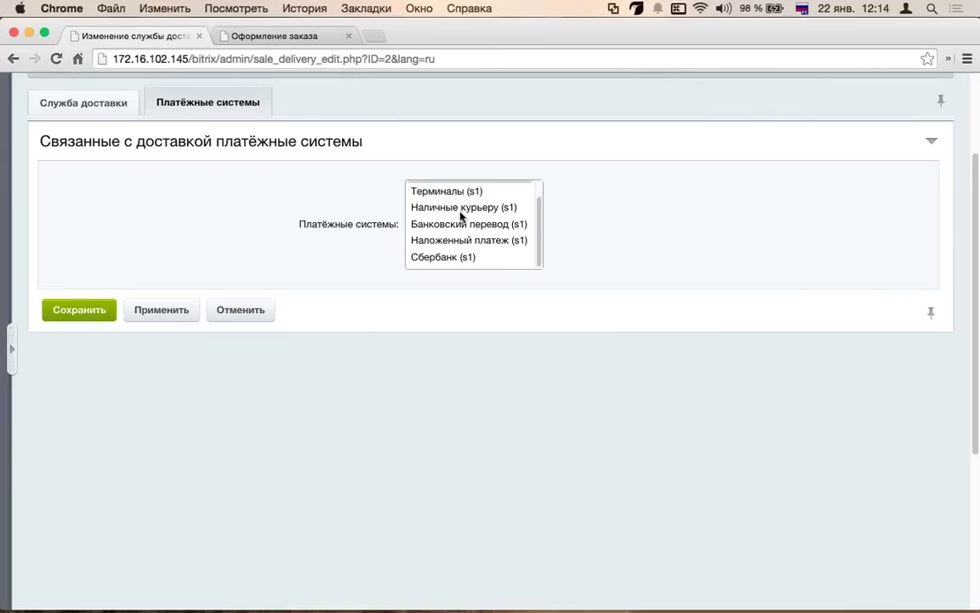
scroll(446, 255, up, 5)
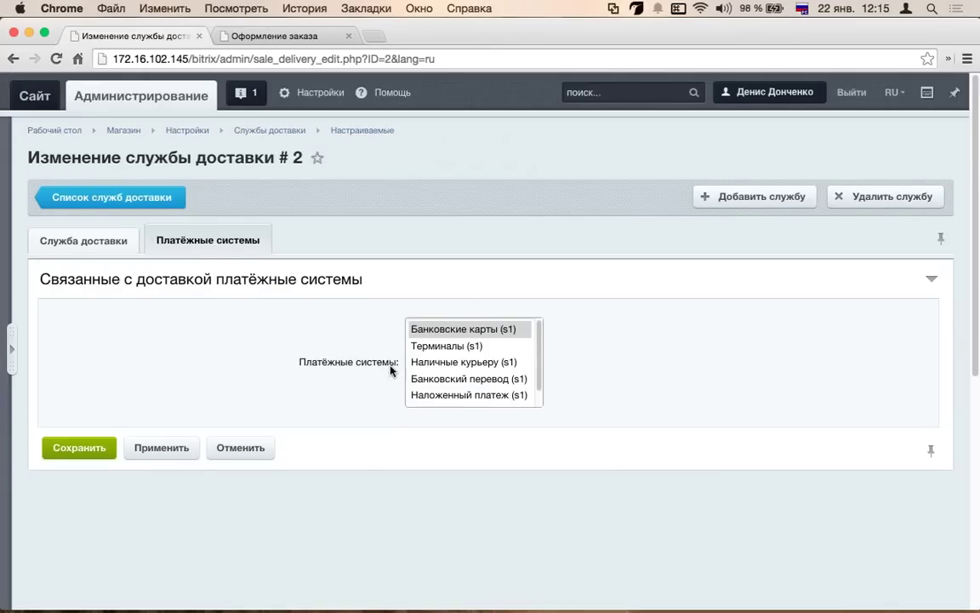
scroll(400, 366, down, 1)
scroll(465, 338, down, 3)
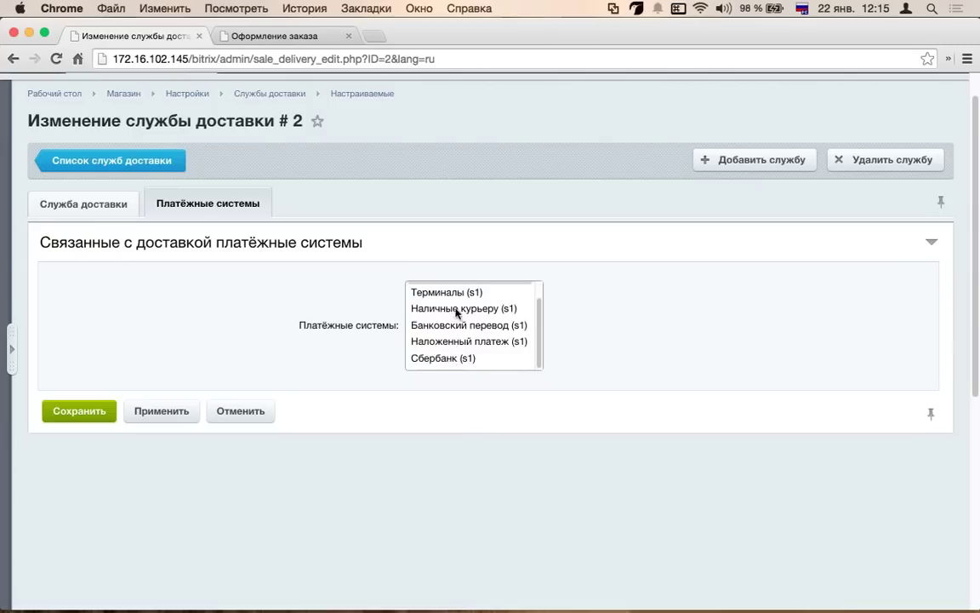
scroll(457, 315, up, 3)
super+click(456, 362)
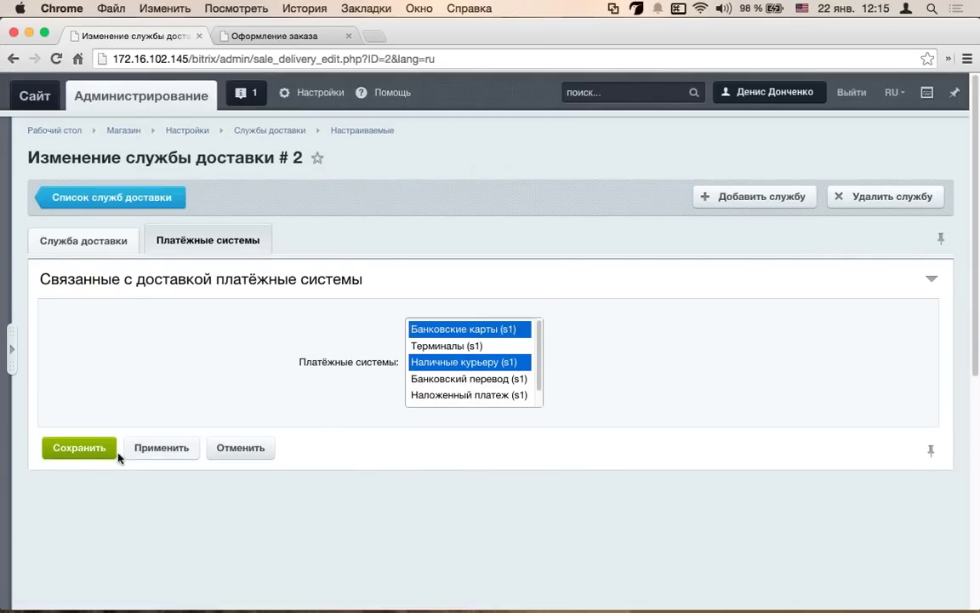
click(79, 448)
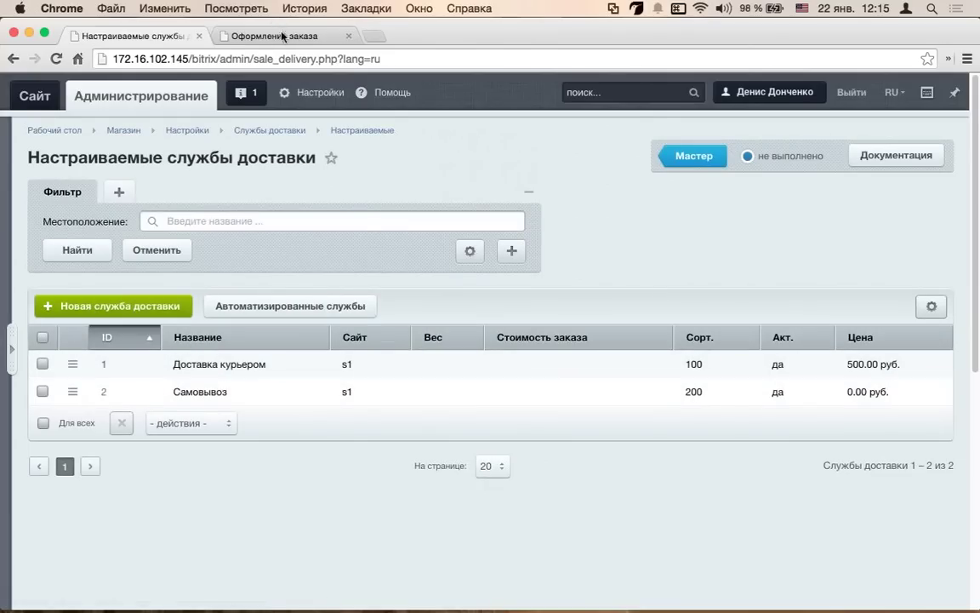
- Set the checkout component's sequence to Оплата -> Доставка, keeping the Строка поиска location template
click(256, 36)
key(super+r)
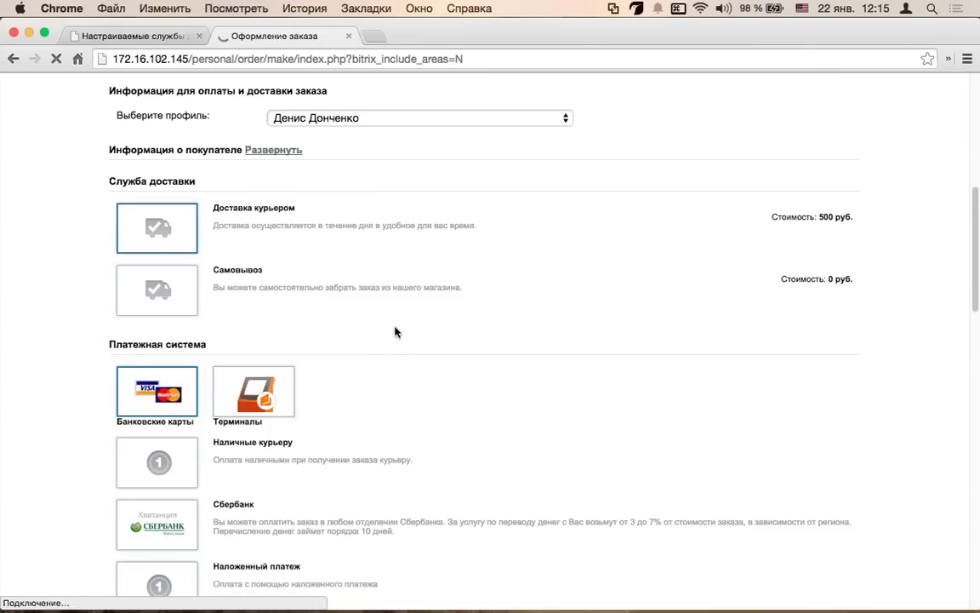
key(super+r)
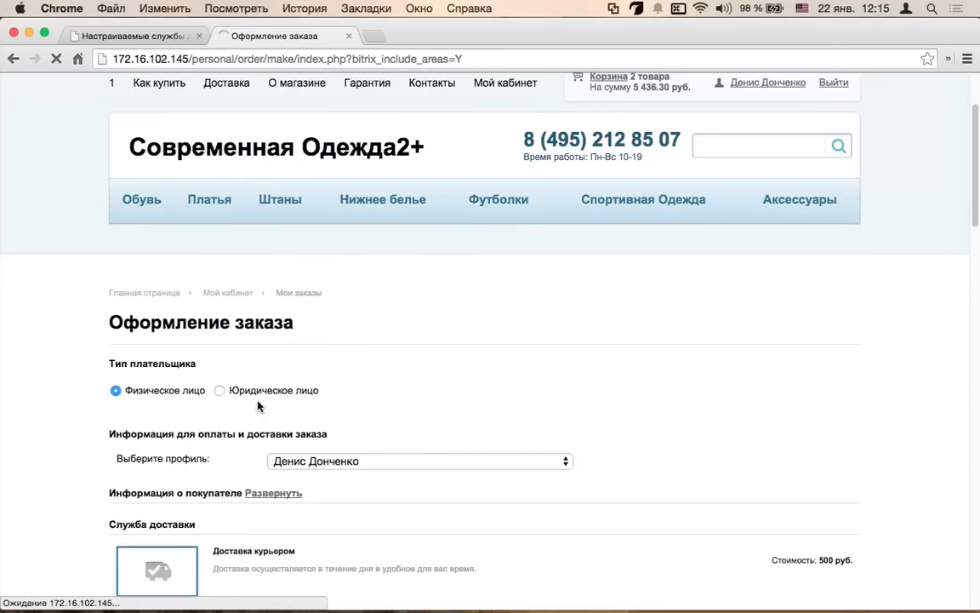
click(153, 239)
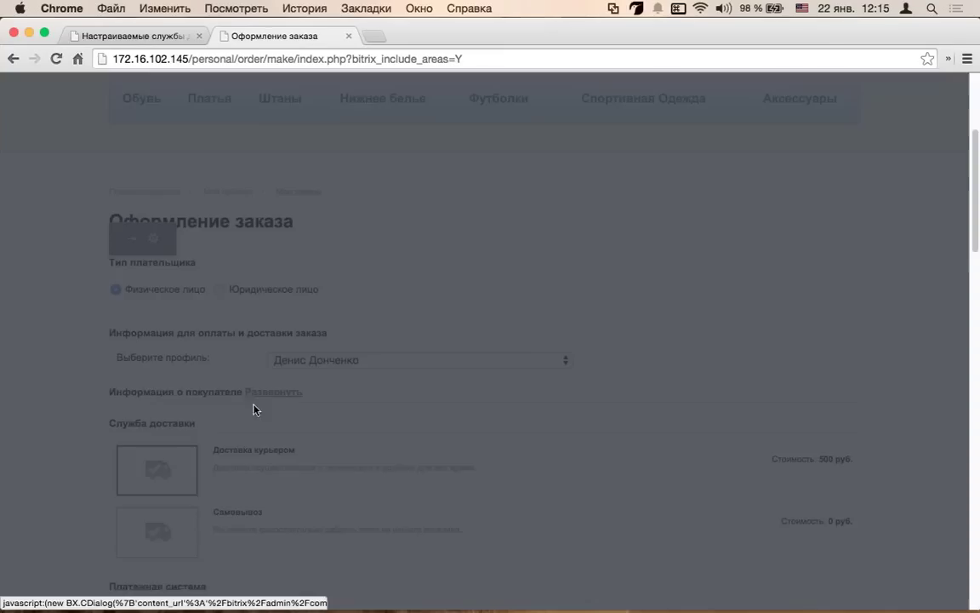
scroll(442, 383, down, 10)
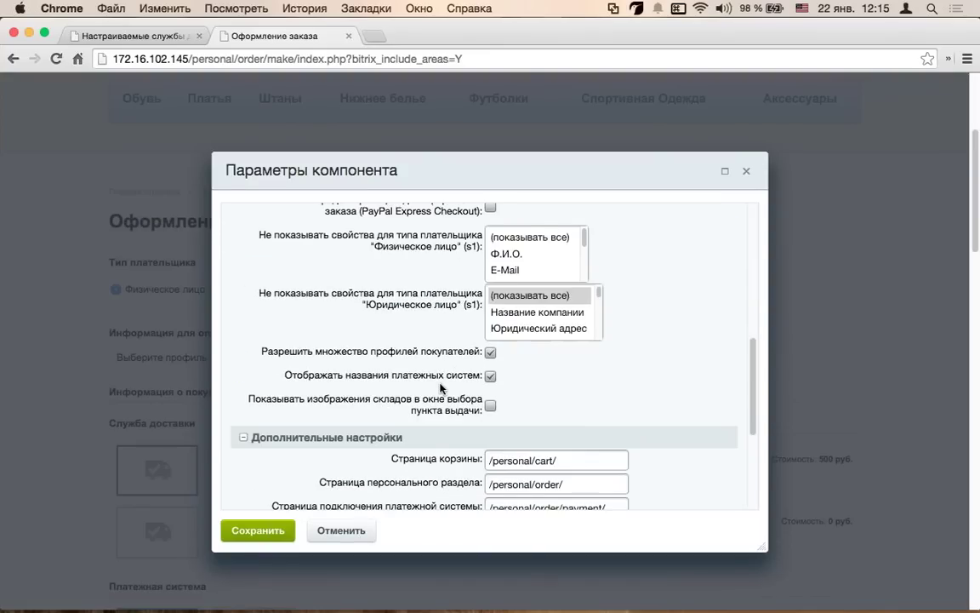
scroll(442, 388, up, 3)
click(511, 277)
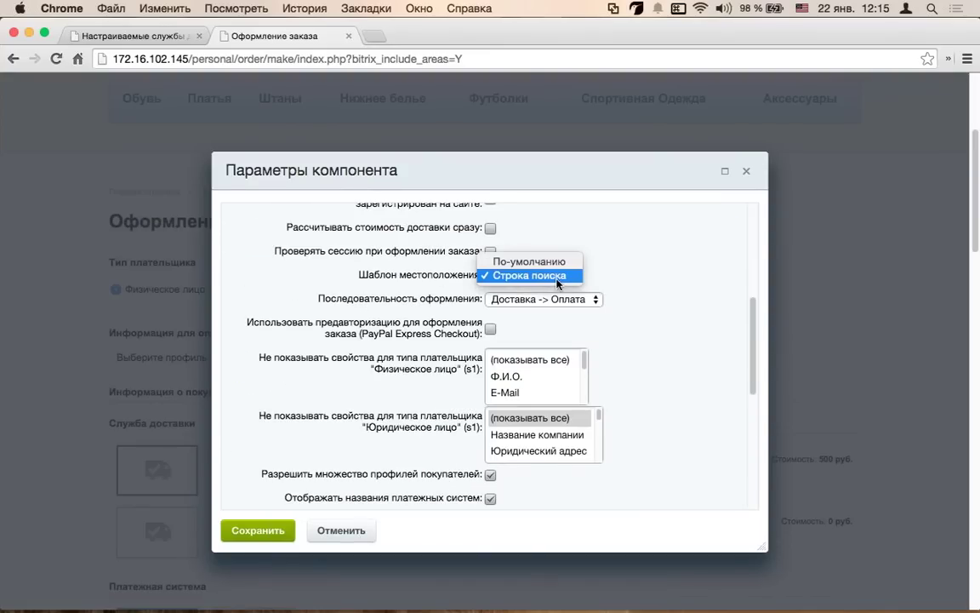
click(558, 277)
click(566, 300)
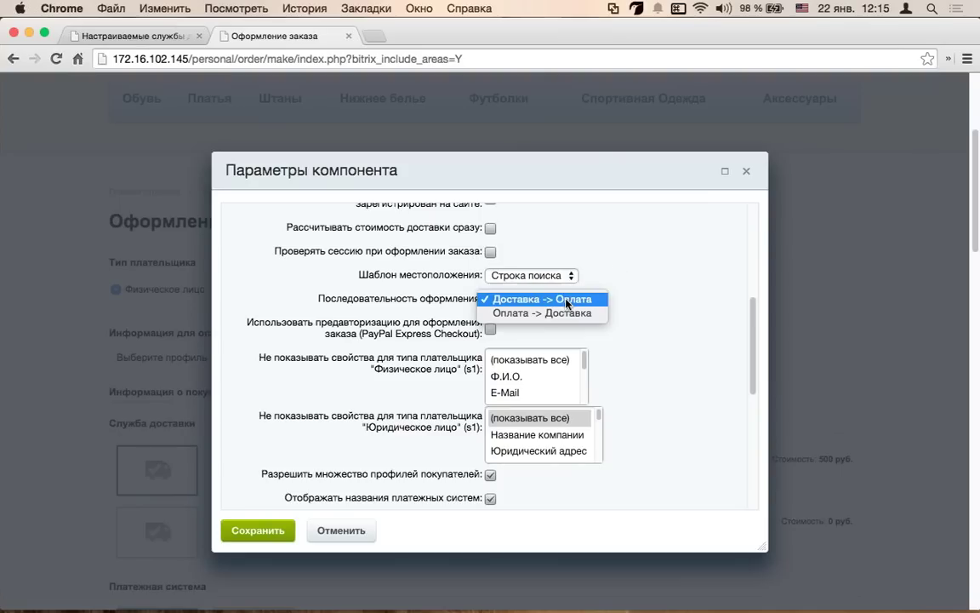
click(563, 314)
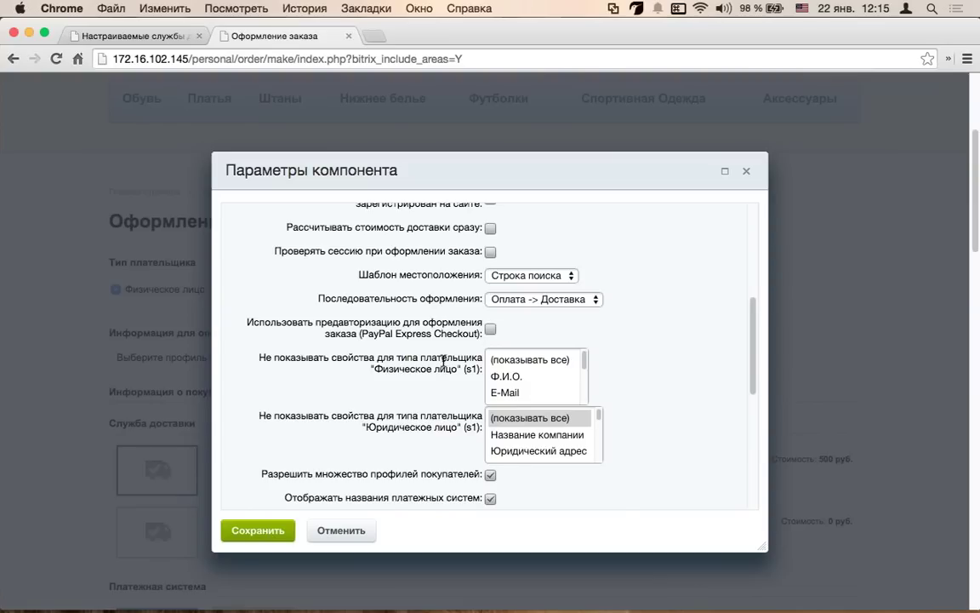
scroll(443, 362, down, 8)
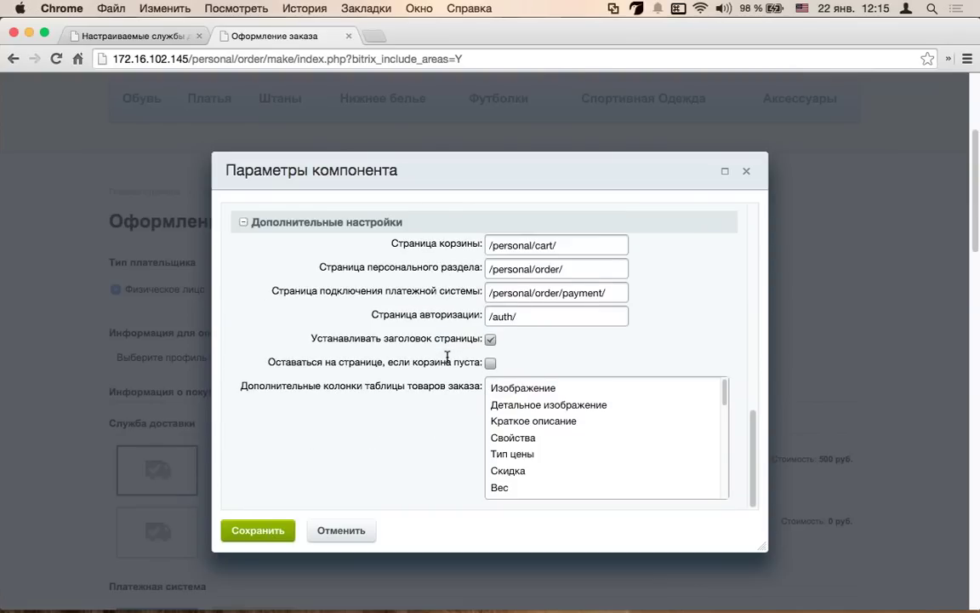
scroll(447, 357, up, 8)
click(256, 529)
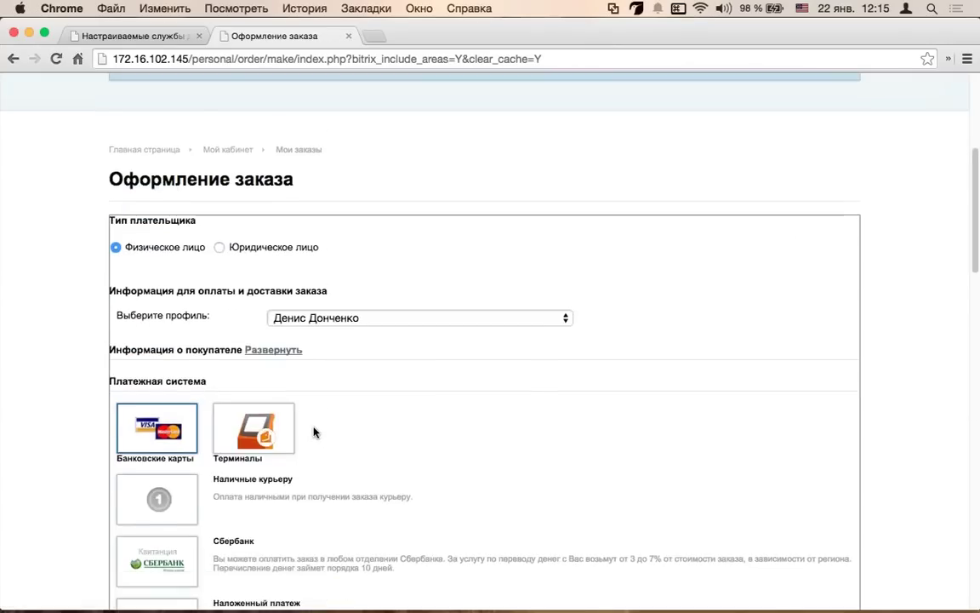
- Pick Наличные курьеру at checkout to confirm only Самовывоз is offered, then open Доставка курьером
scroll(306, 430, down, 5)
scroll(155, 375, up, 2)
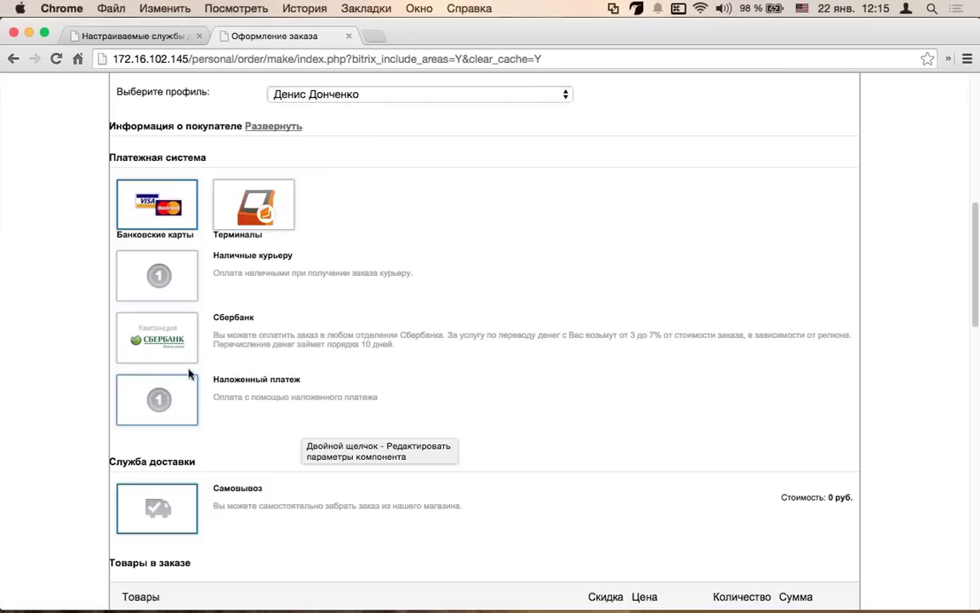
click(167, 281)
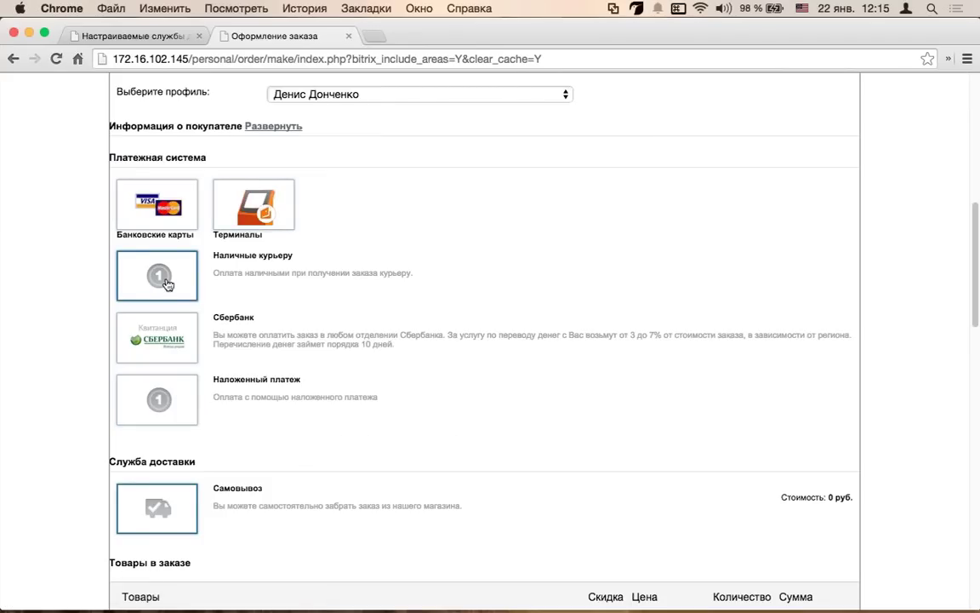
scroll(170, 255, down, 2)
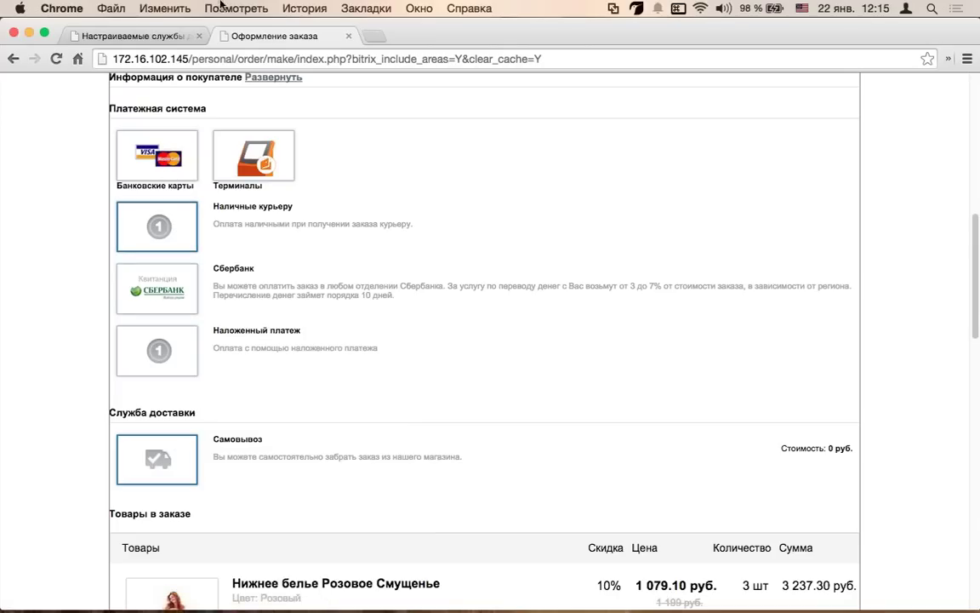
click(132, 36)
click(212, 364)
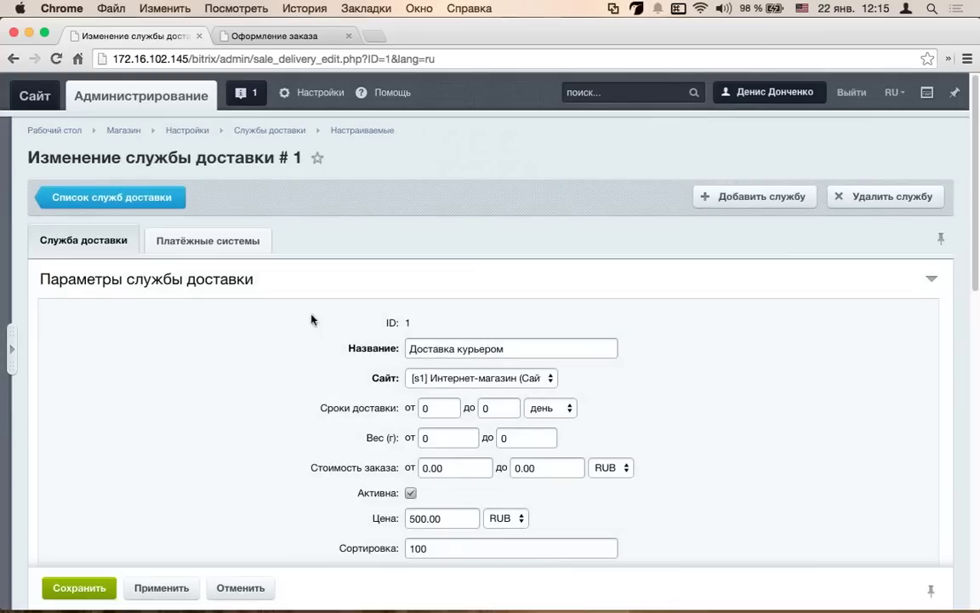
- Link Банковские карты and Наличные курьеру to Доставка курьером, save, and go back to checkout
click(244, 252)
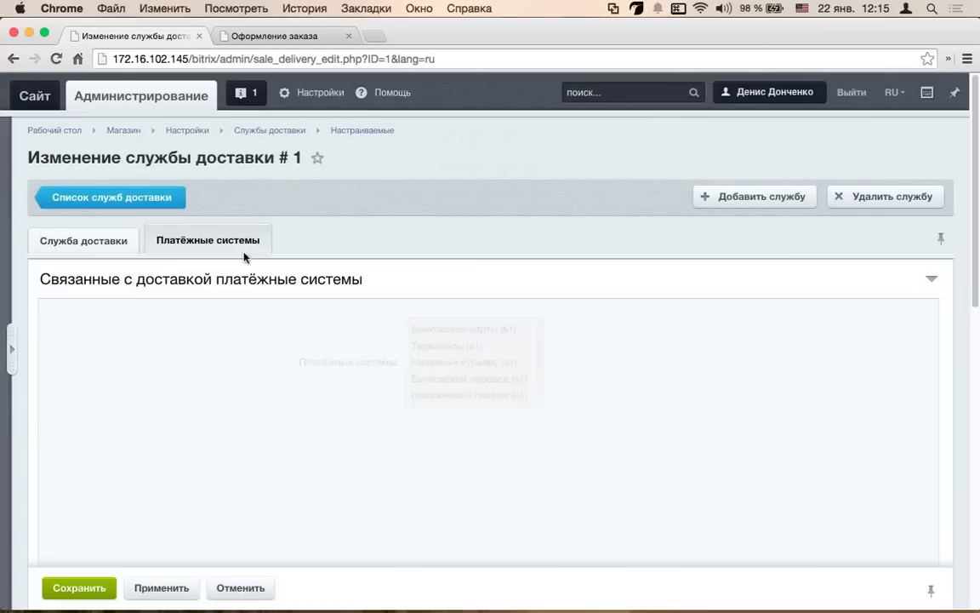
click(476, 330)
scroll(492, 378, down, 1)
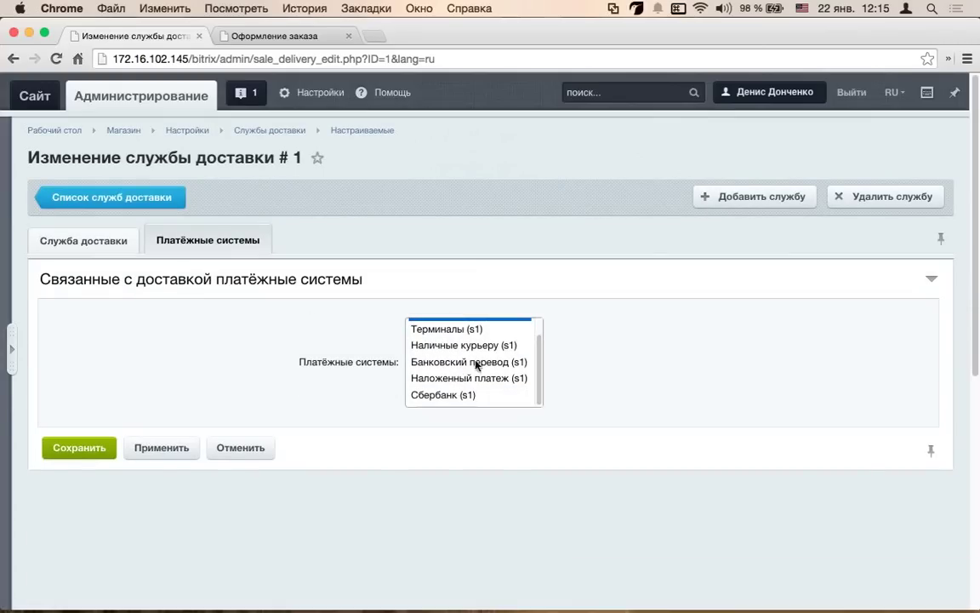
super+click(476, 346)
click(79, 448)
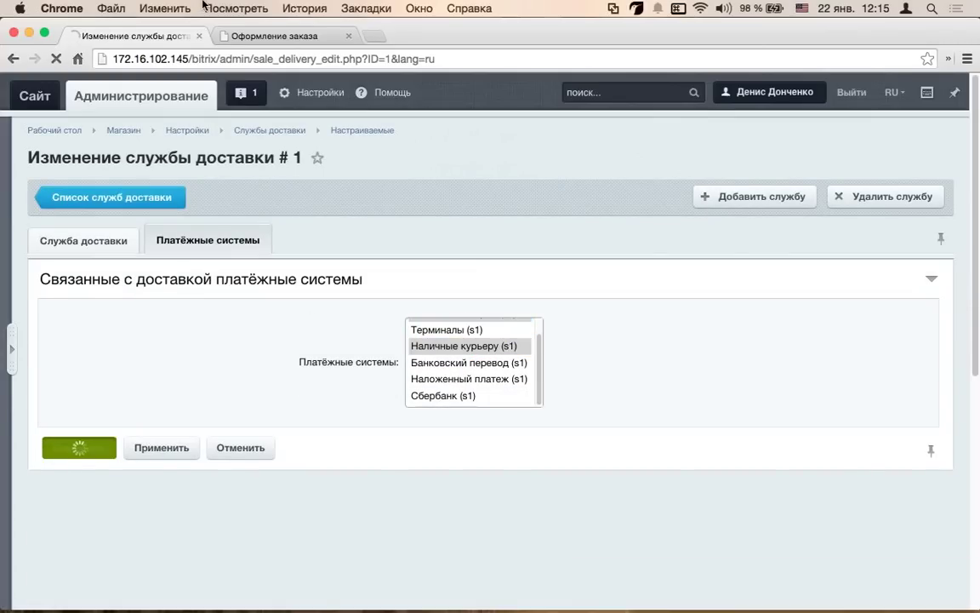
click(253, 34)
key(ctrl+space)
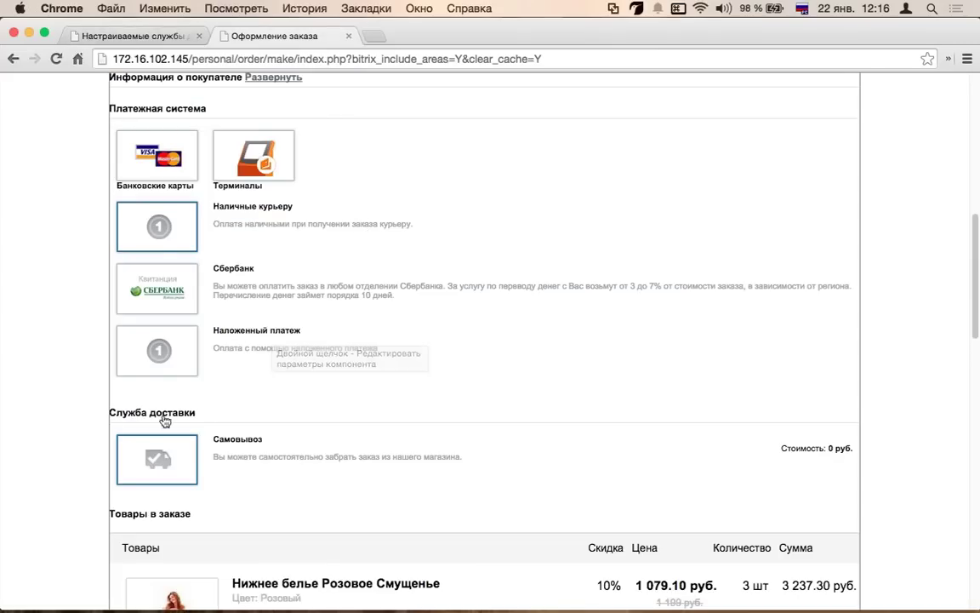
- Reload the checkout page and turn off site editing mode
key(super+r)
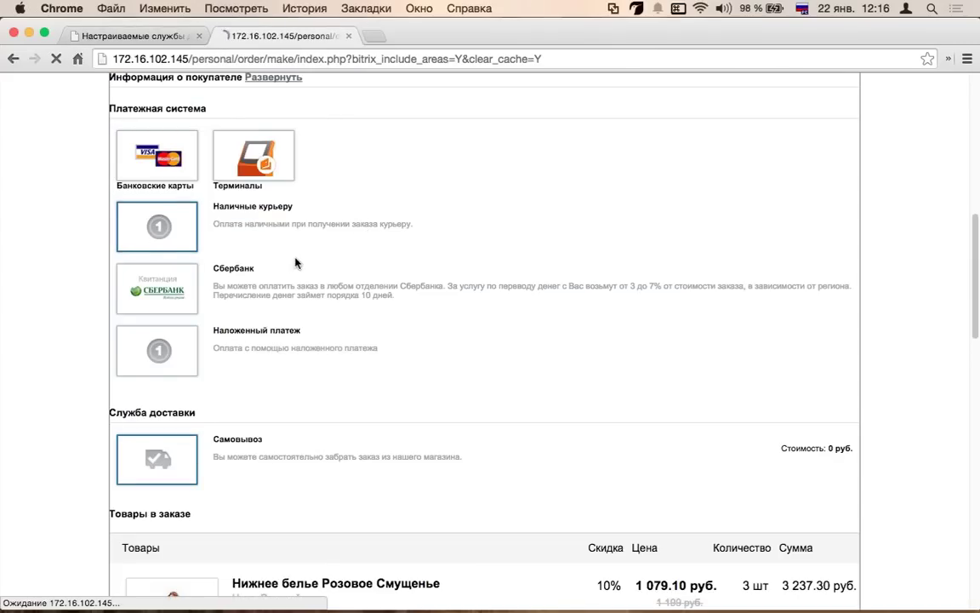
scroll(332, 271, down, 3)
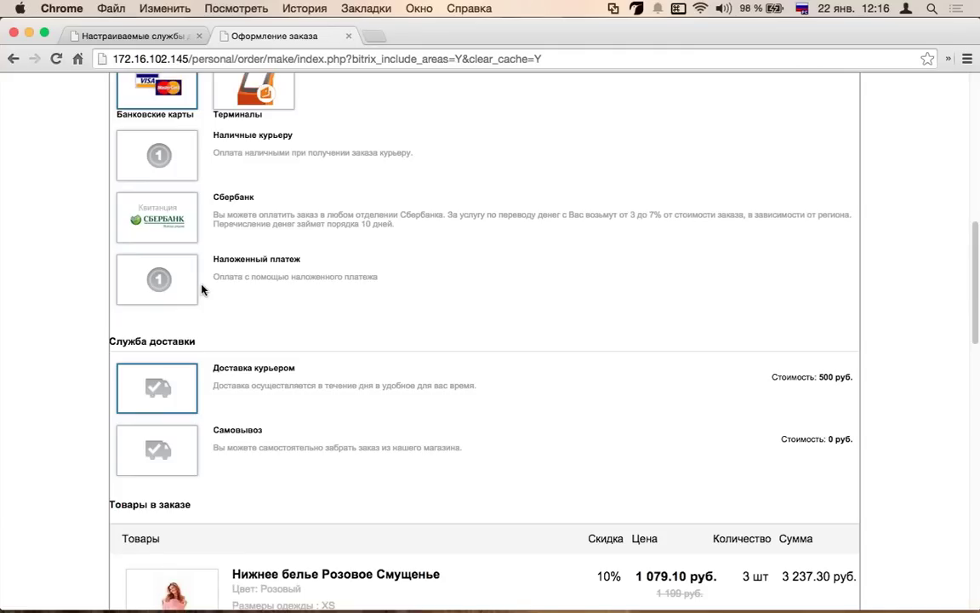
scroll(205, 291, up, 3)
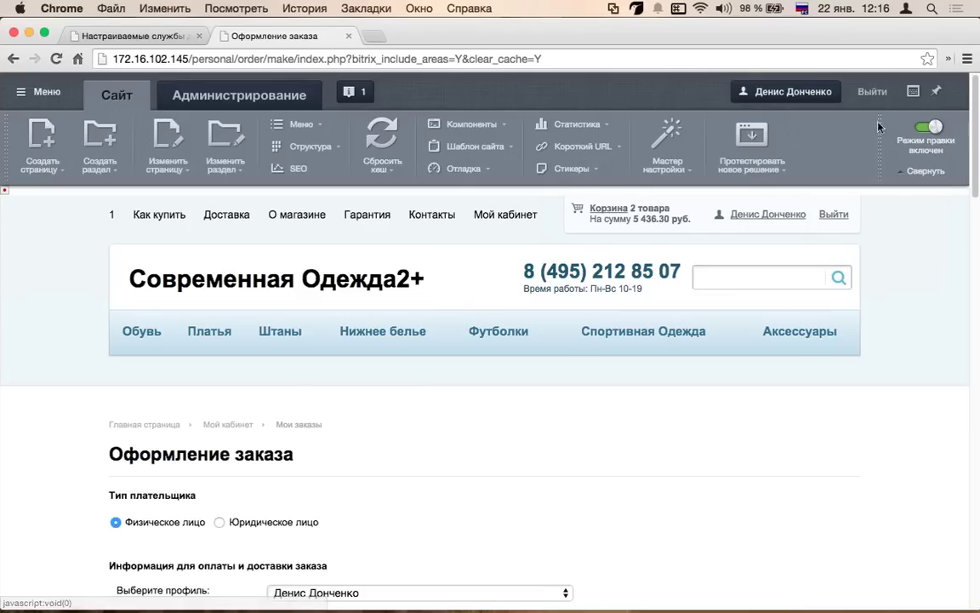
click(928, 126)
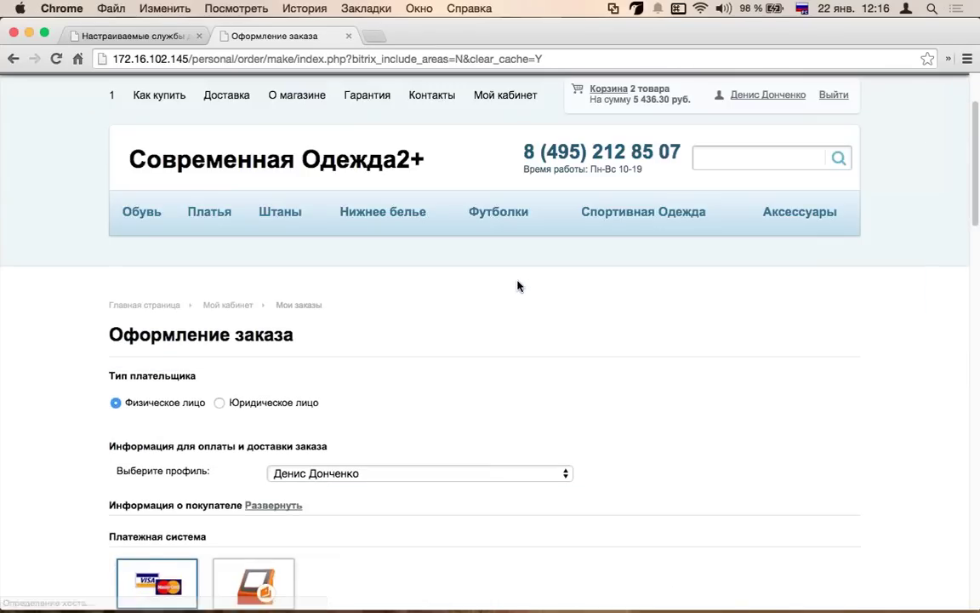
- Try cash to courier, Сбербанк and Наложенный платеж payments, then Самовывоз and courier delivery
scroll(518, 285, down, 5)
click(160, 264)
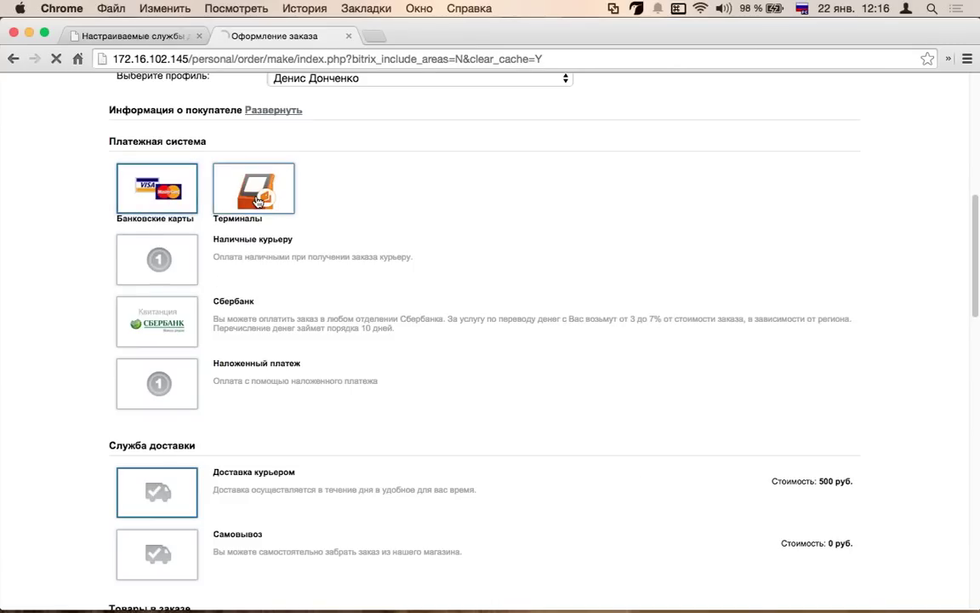
click(146, 324)
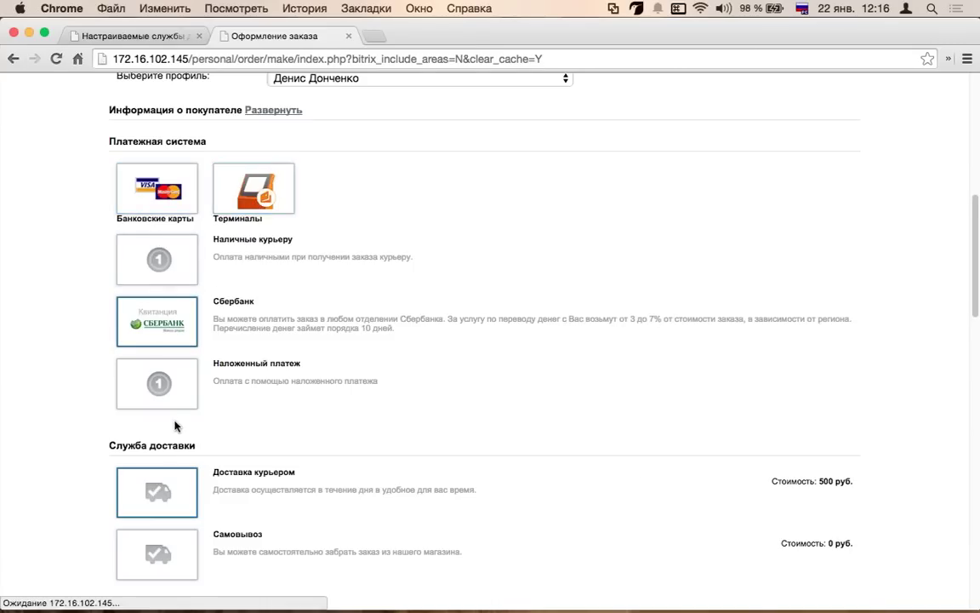
click(189, 394)
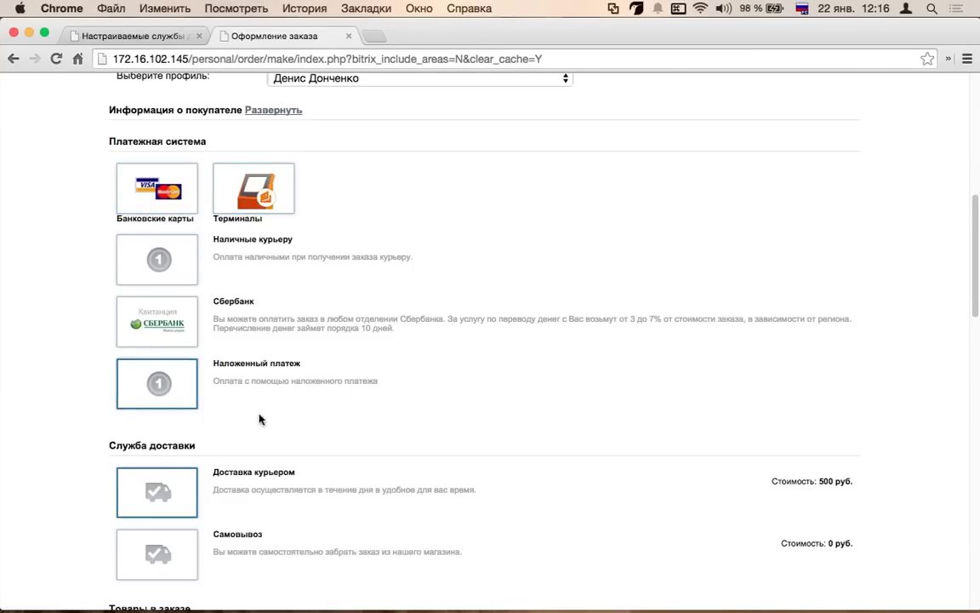
scroll(247, 419, down, 3)
click(220, 423)
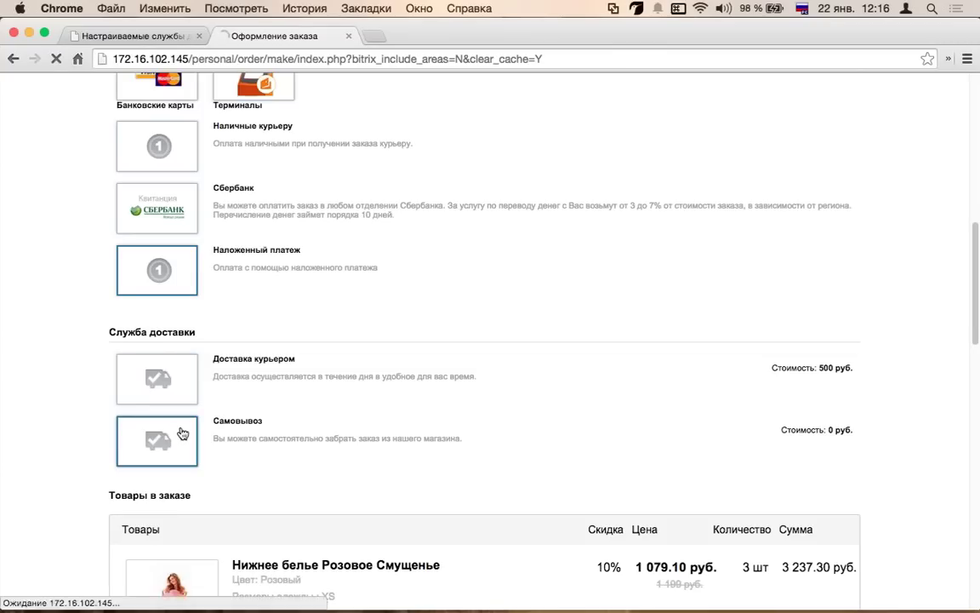
scroll(256, 255, up, 2)
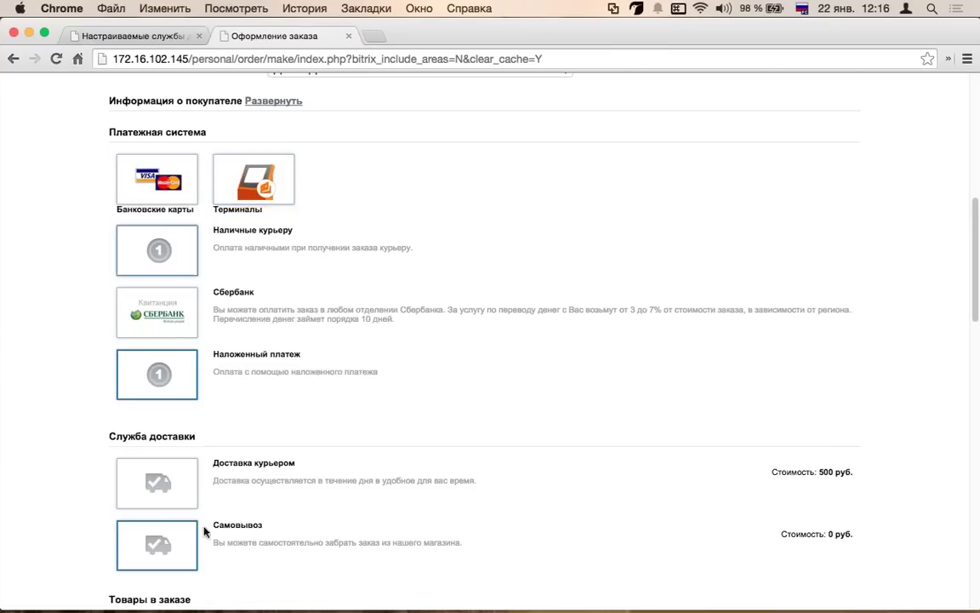
click(233, 462)
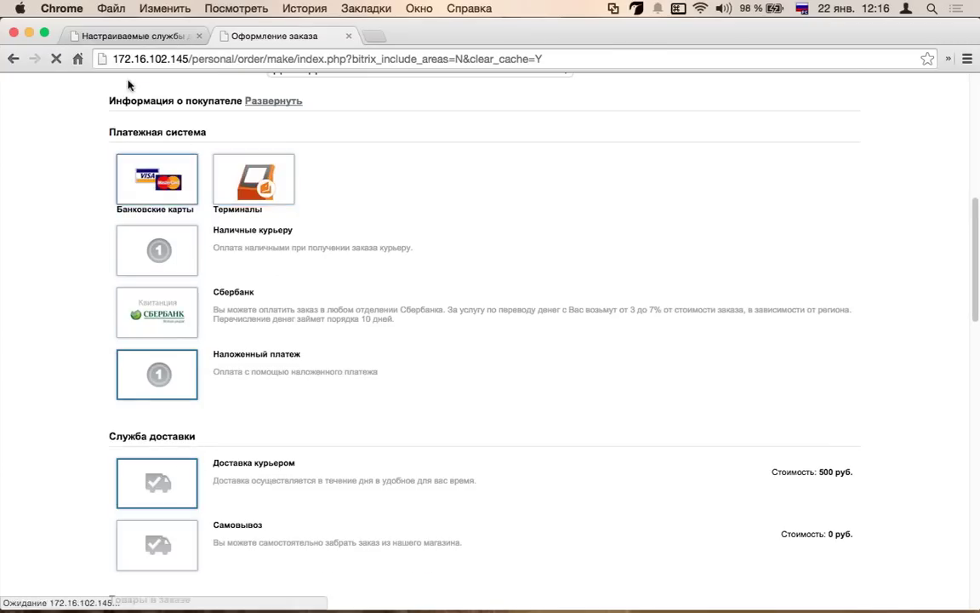
click(137, 38)
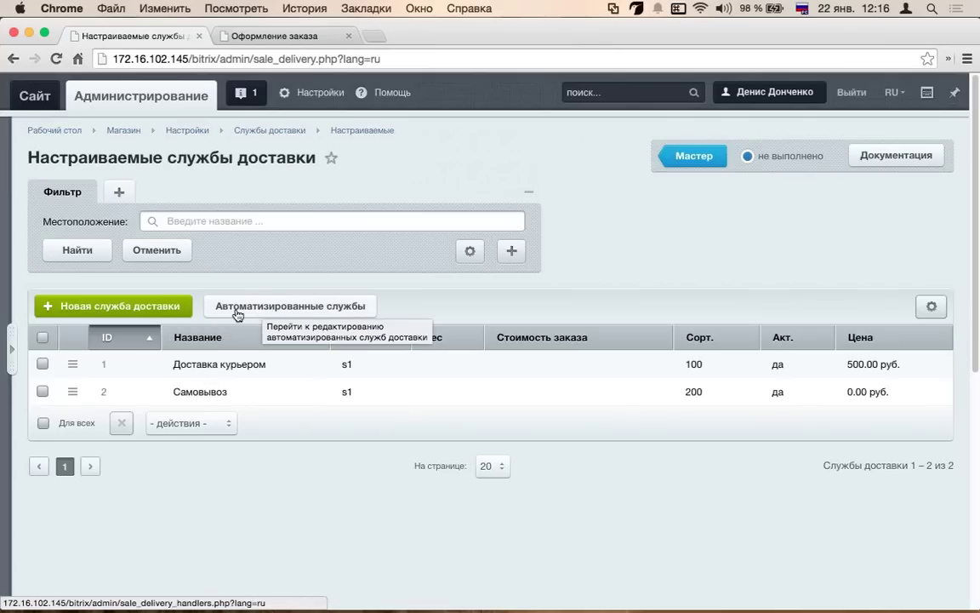
- Start a new delivery service and enter the name грузовая
click(143, 312)
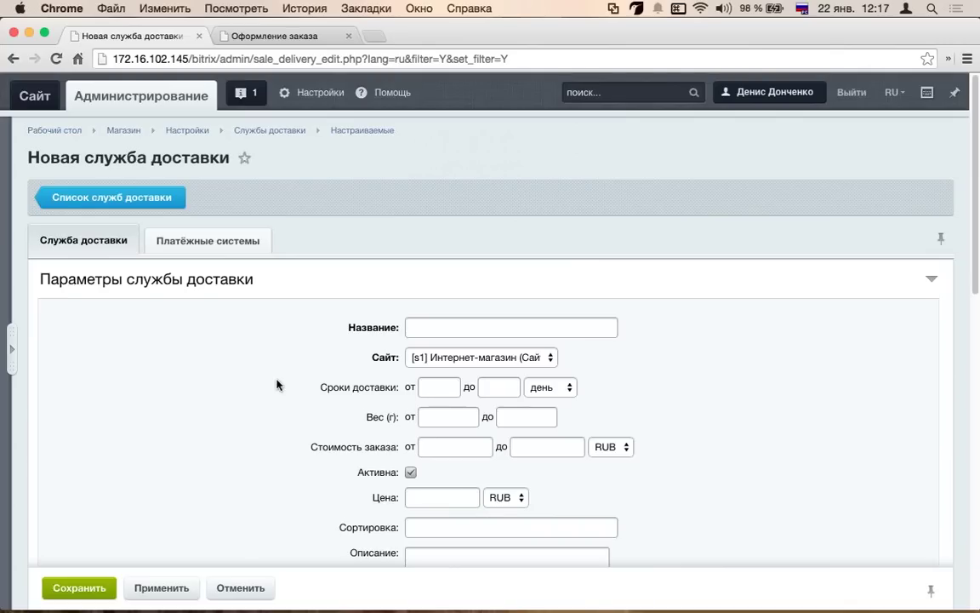
scroll(448, 298, down, 3)
click(466, 221)
text(грузовая)
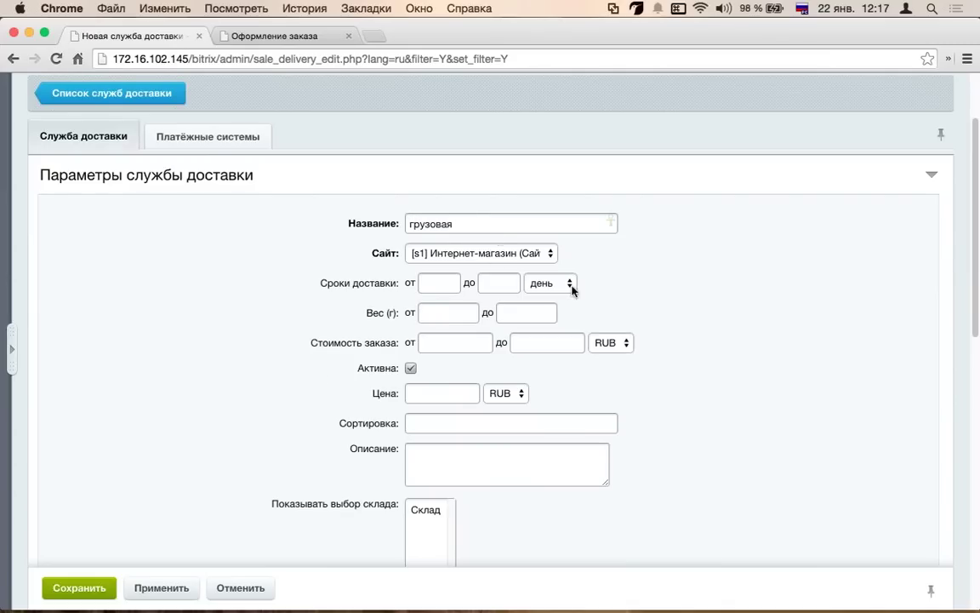
- Enter a delivery price of 1000 and look over the location type filter choices
click(452, 313)
scroll(332, 375, down, 5)
scroll(414, 211, up, 2)
click(424, 223)
text(1000)
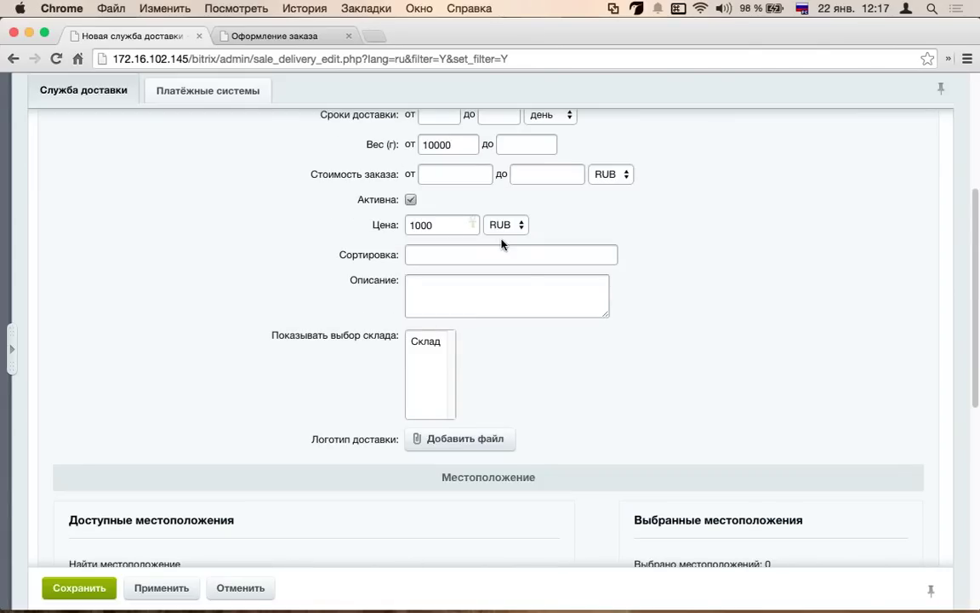
scroll(502, 245, down, 10)
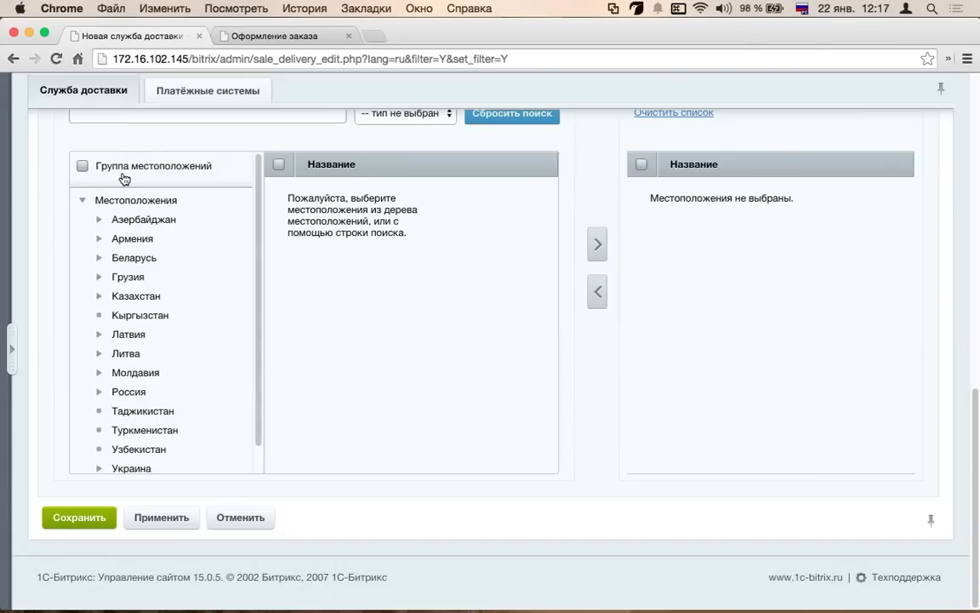
scroll(522, 226, up, 5)
click(417, 351)
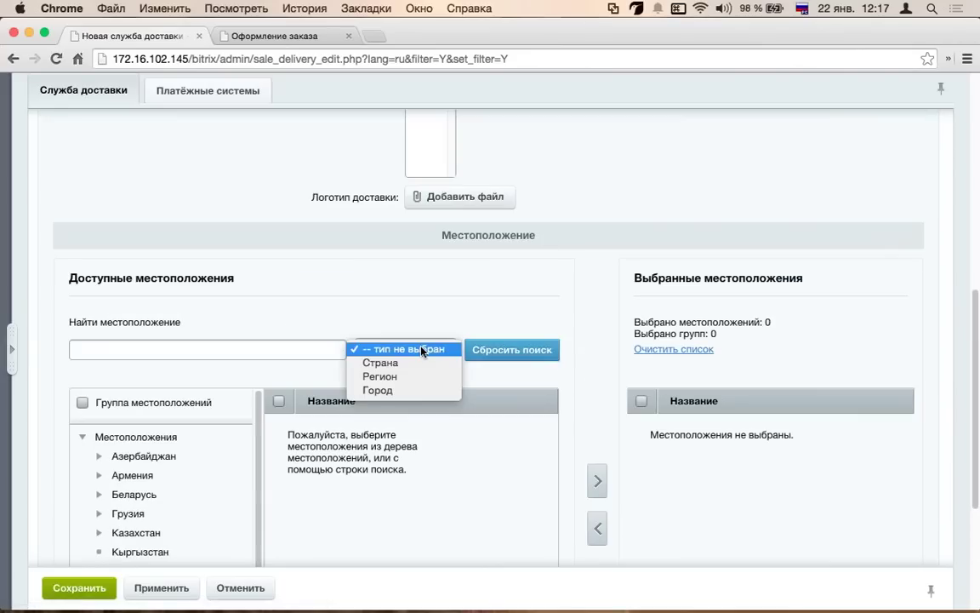
click(383, 309)
scroll(416, 375, down, 5)
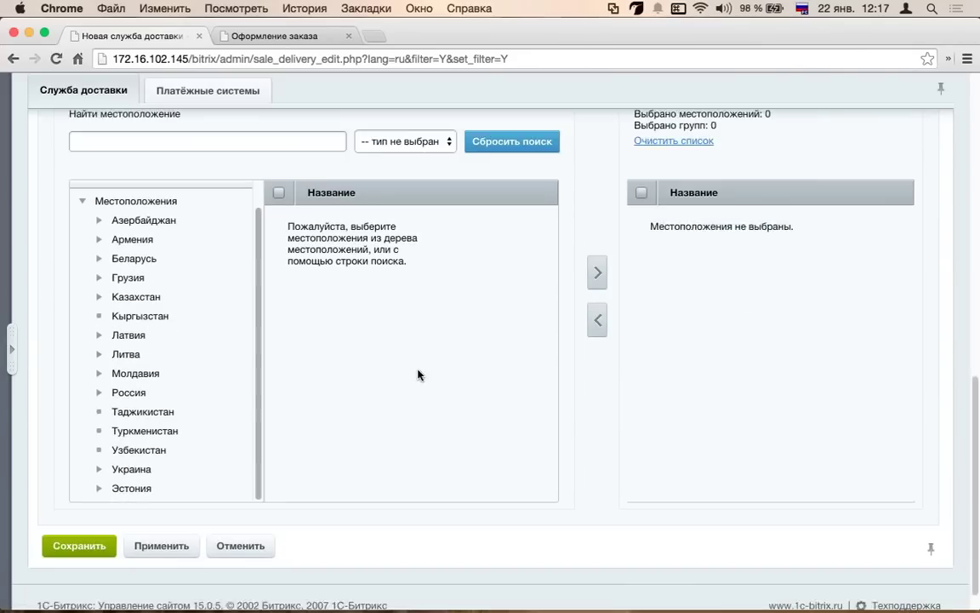
scroll(319, 348, up, 5)
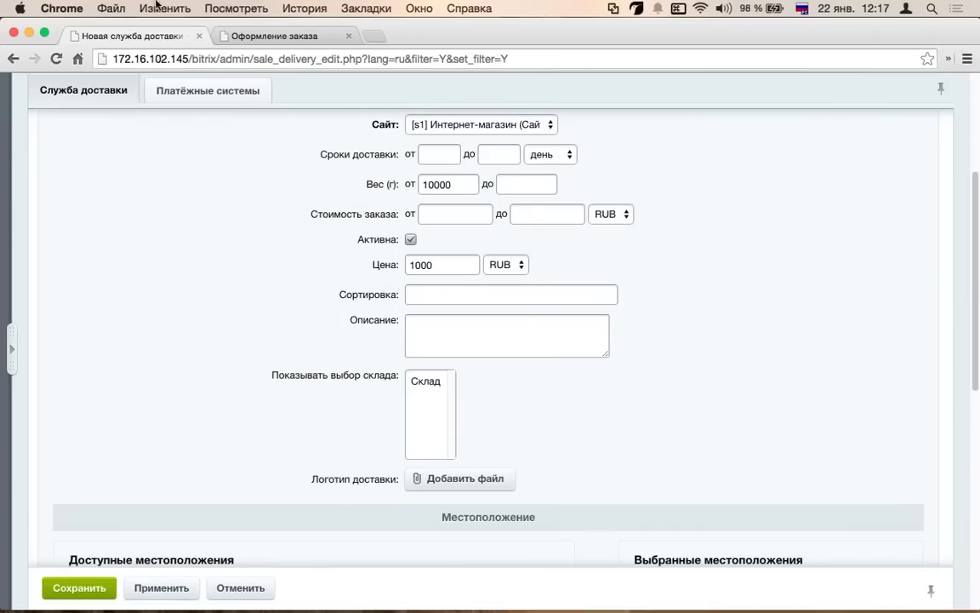
scroll(246, 218, up, 2)
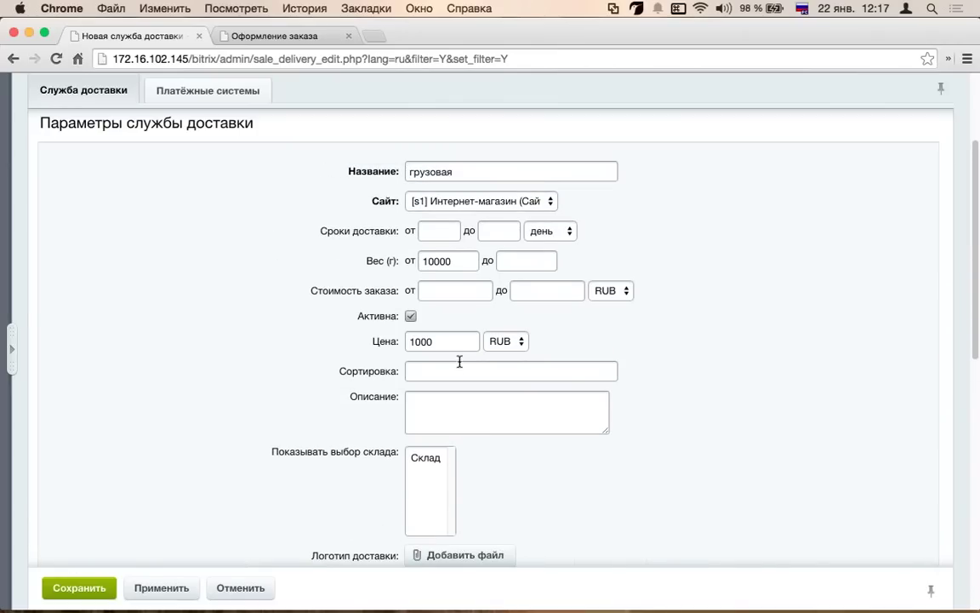
- Clear the minimum weight and set the delivery time to 3–5 hours
click(460, 261)
key(BackSpace)
key(BackSpace)
key(BackSpace)
key(BackSpace)
key(BackSpace)
click(455, 233)
text(1)
key(BackSpace)
text(3)
click(507, 230)
text(5)
click(537, 231)
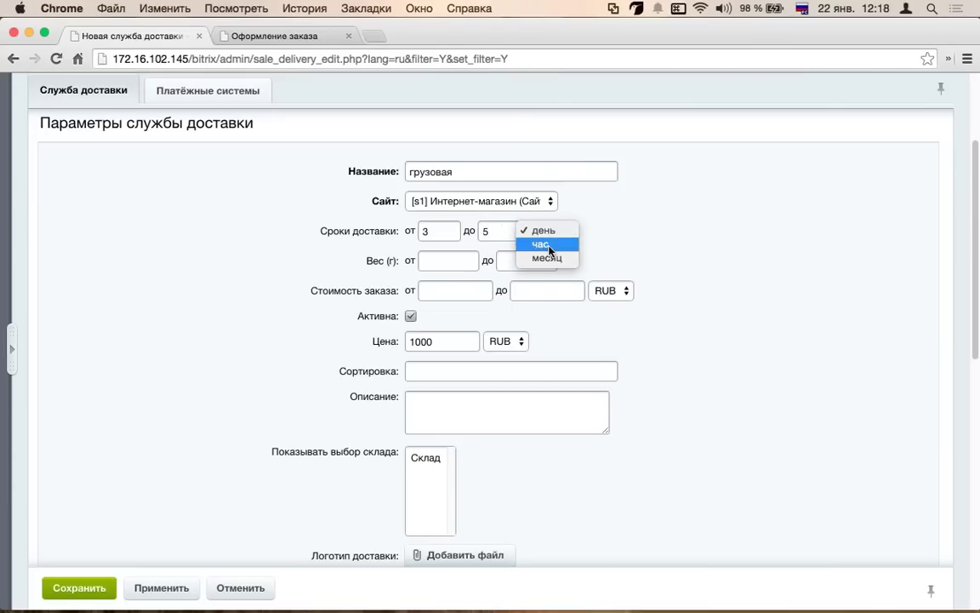
click(549, 245)
- Change the delivery time to 1–1 and switch its unit back to days
click(451, 293)
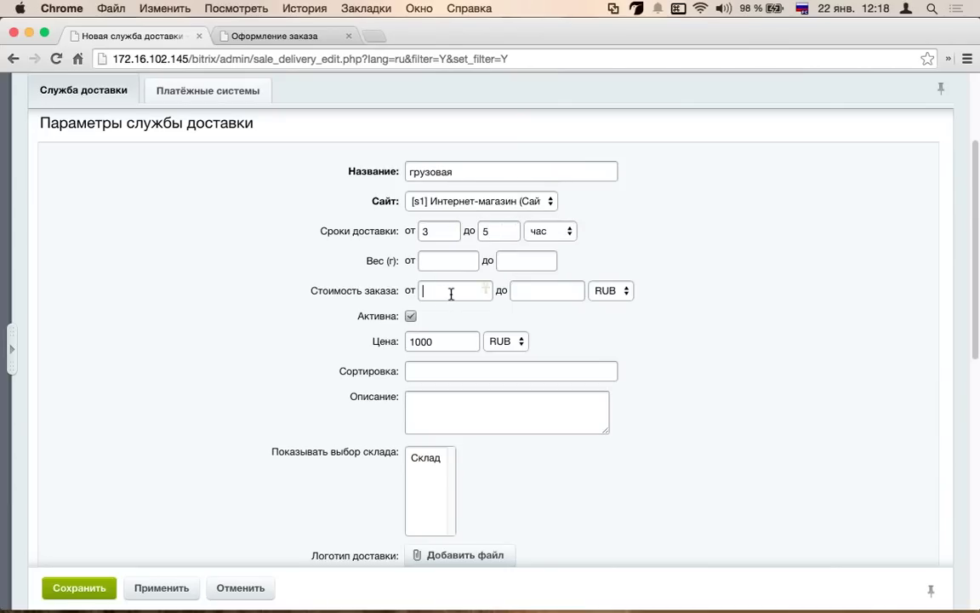
click(426, 373)
click(441, 341)
click(454, 232)
key(BackSpace)
text(1)
click(498, 231)
key(BackSpace)
text(1)
click(549, 232)
click(563, 228)
click(550, 232)
click(544, 216)
- Set the delivery time to 3–5 days, changing the price to 500 and then 150
click(442, 341)
key(BackSpace)
key(BackSpace)
key(BackSpace)
key(BackSpace)
text(500)
double_click(439, 233)
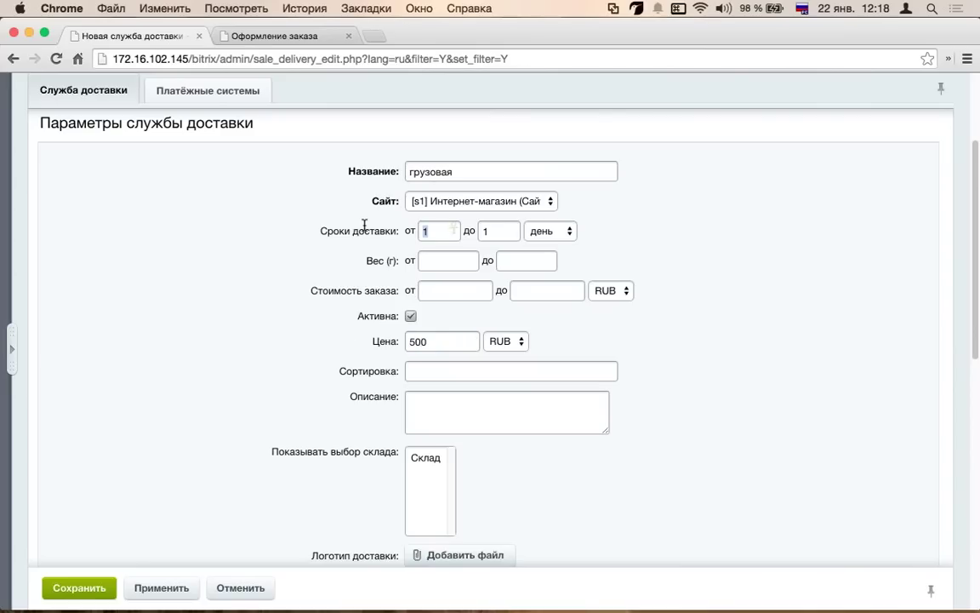
text(3)
double_click(500, 230)
text(5)
click(440, 341)
key(BackSpace)
key(BackSpace)
key(BackSpace)
text(150)
- Set the minimum order cost to 50000 and the delivery price to 0
click(457, 291)
text(50000)
key(Tab)
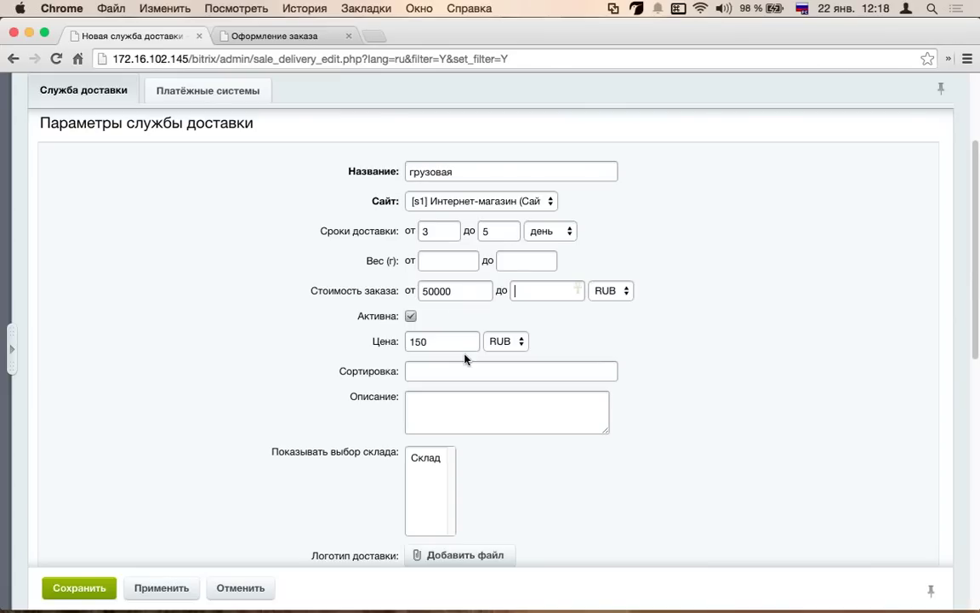
drag(477, 342, 299, 324)
text(0)
scroll(223, 362, down, 1)
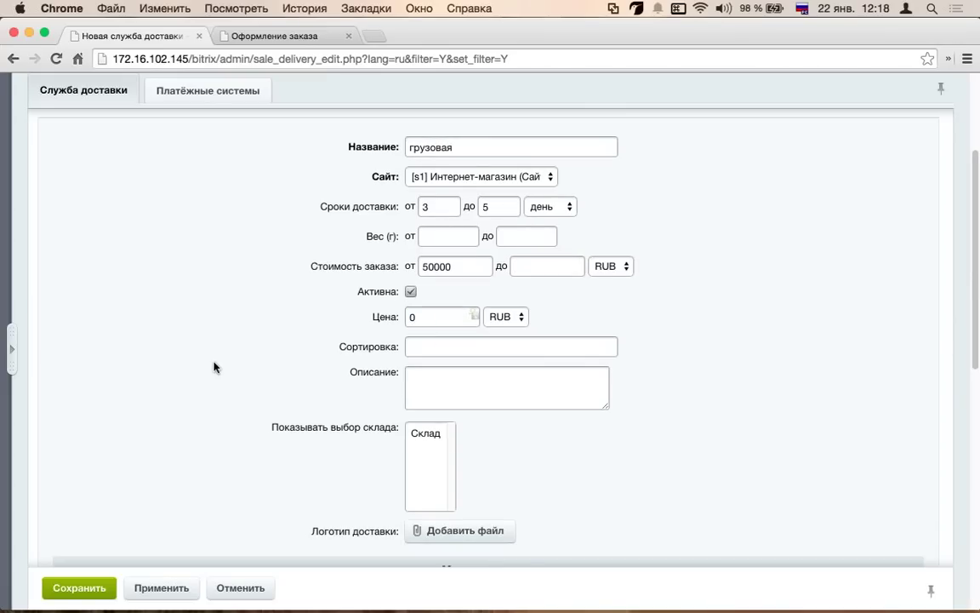
scroll(214, 367, down, 3)
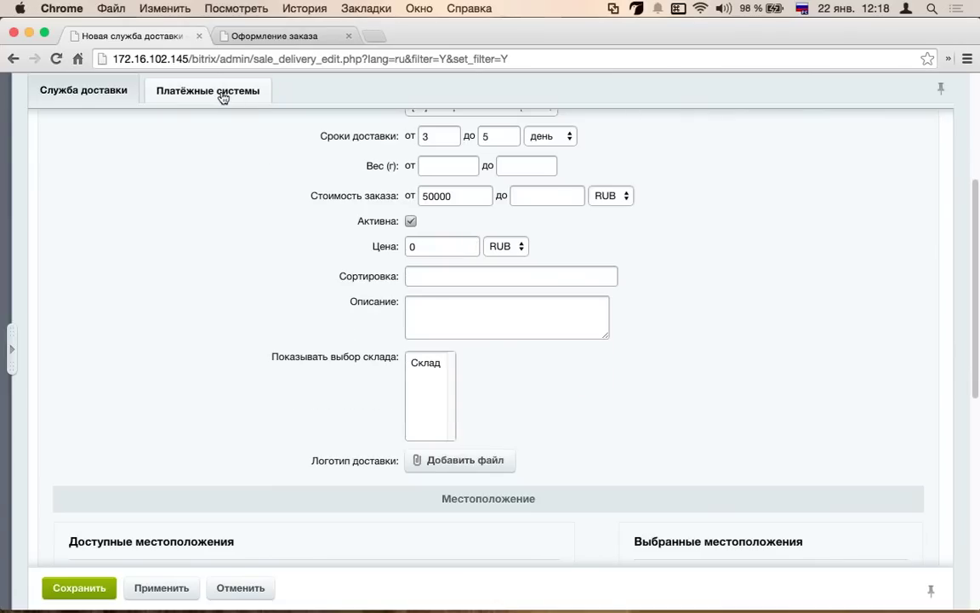
- Review грузовая's linked payment systems, then go from the delivery list to automated services
click(223, 97)
scroll(499, 199, down, 3)
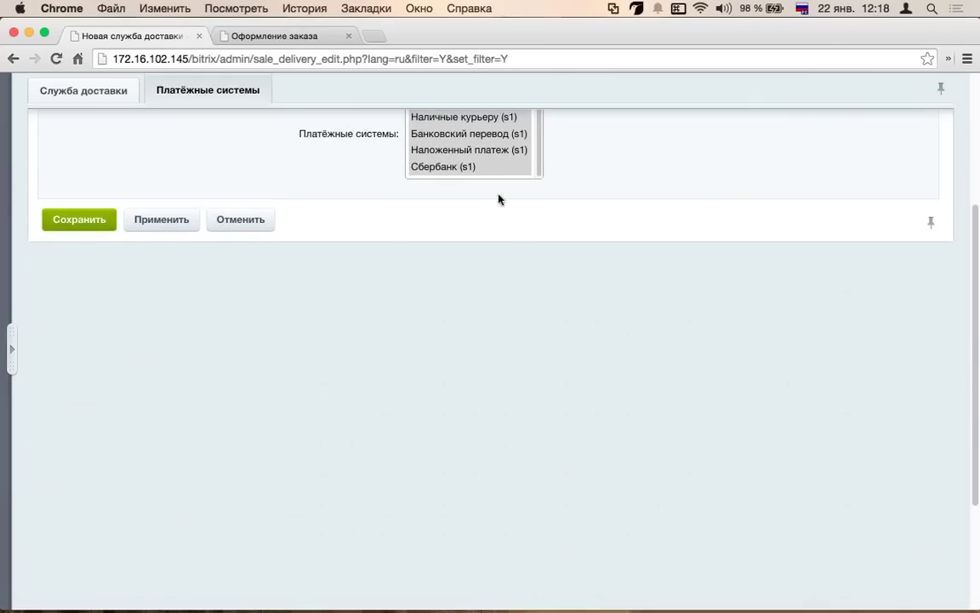
scroll(456, 170, up, 6)
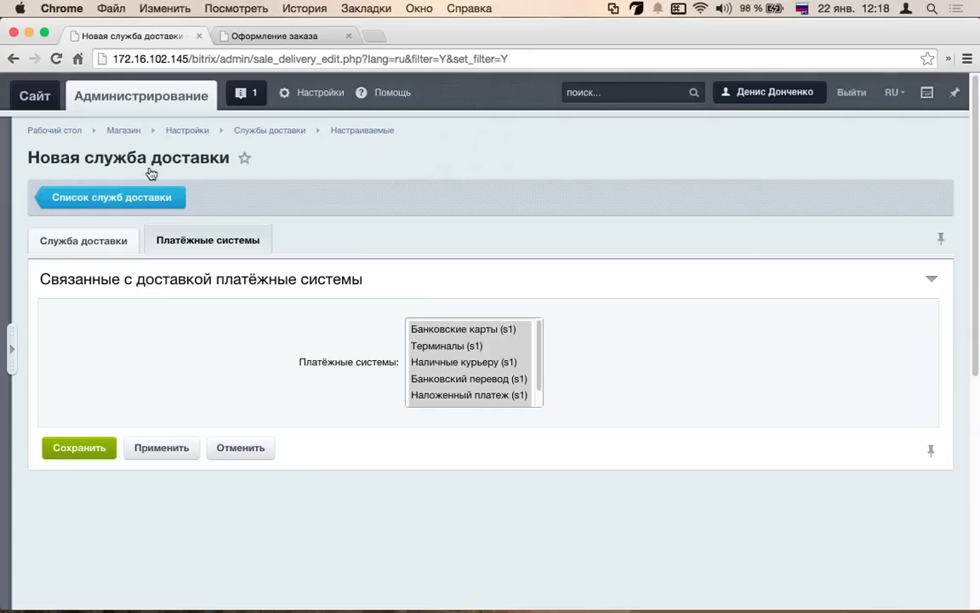
click(85, 199)
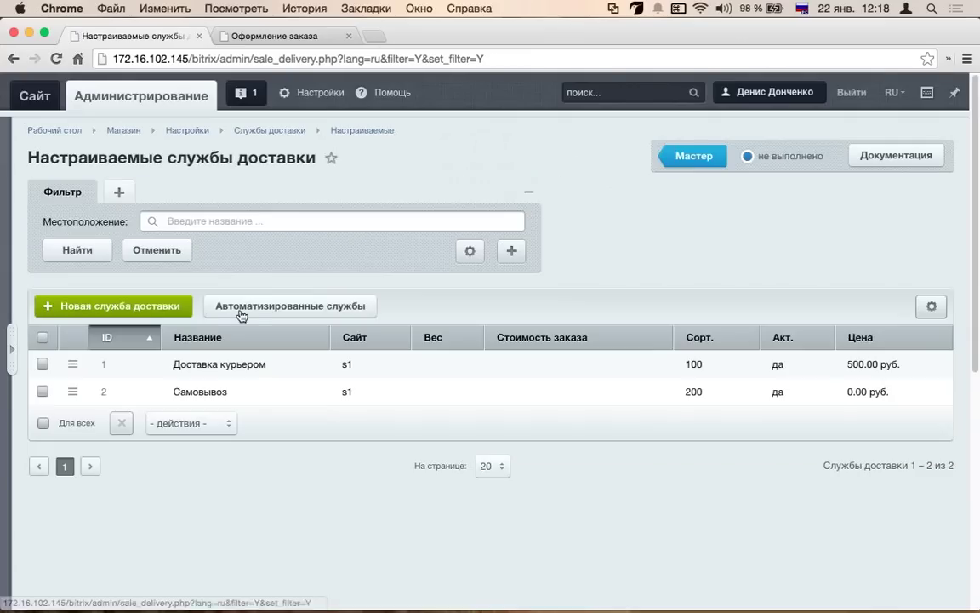
click(256, 306)
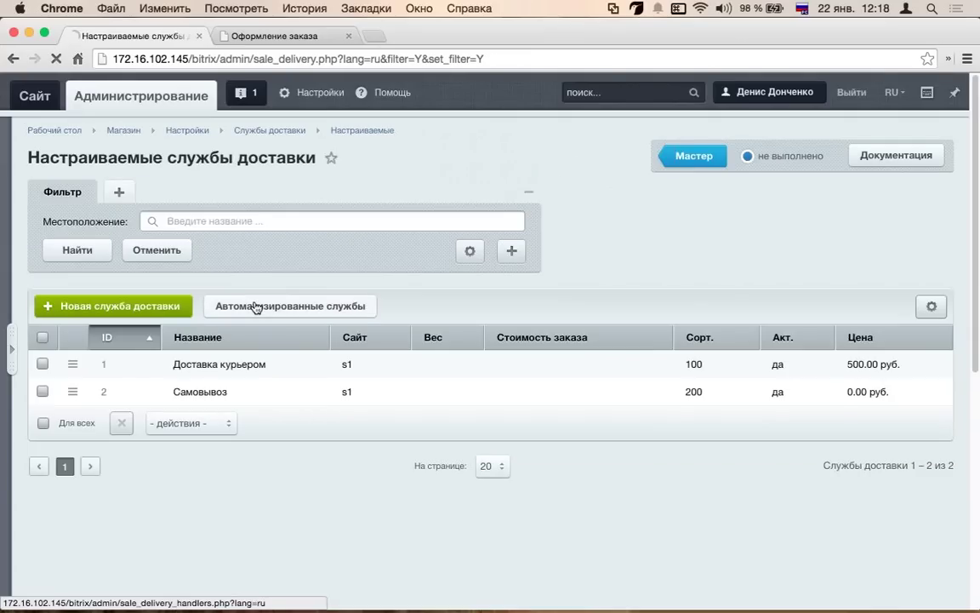
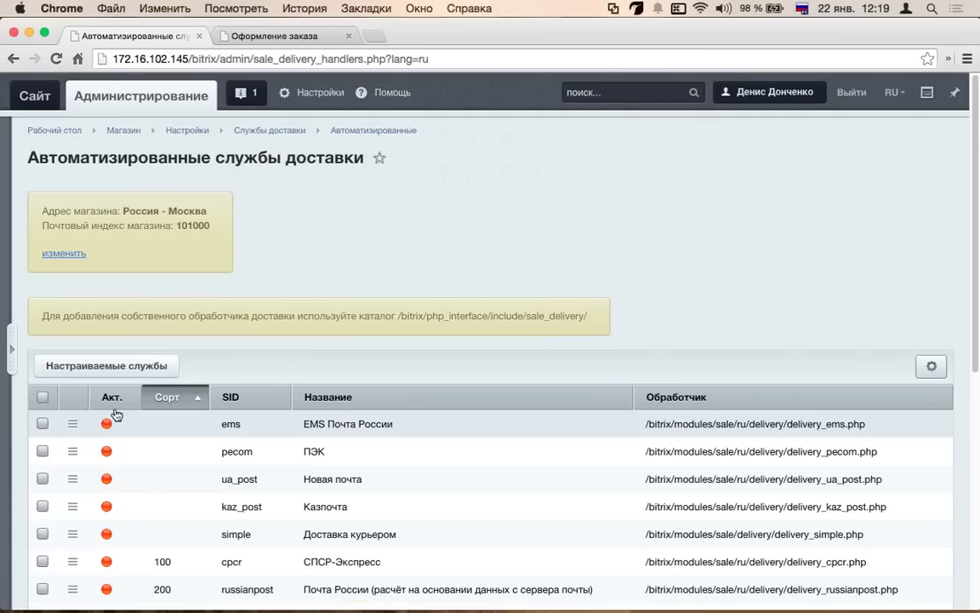
- Mark the 'Настраиваемые службы' delivery task as completed, then go to the store wizard (Мастер)
click(97, 366)
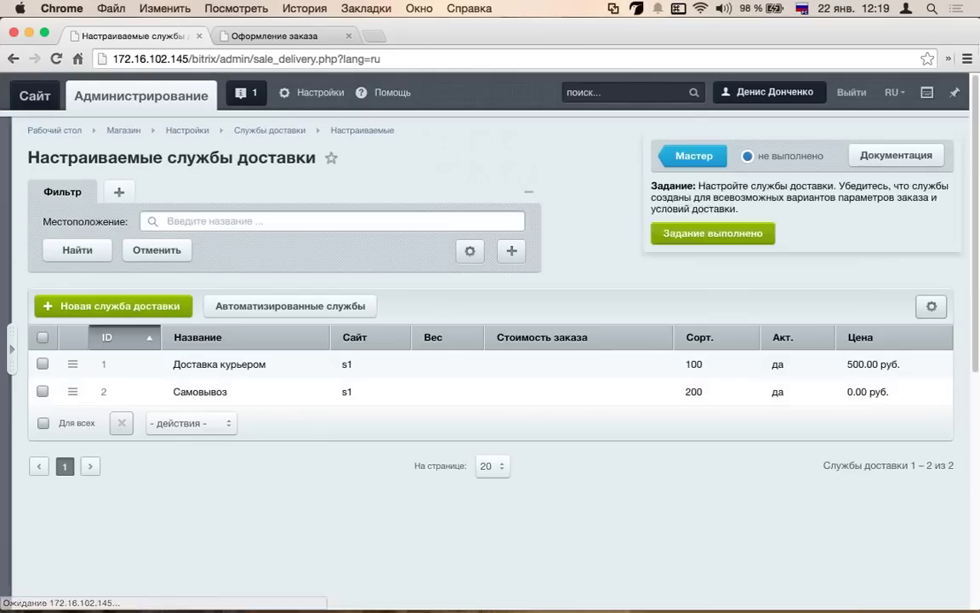
click(708, 236)
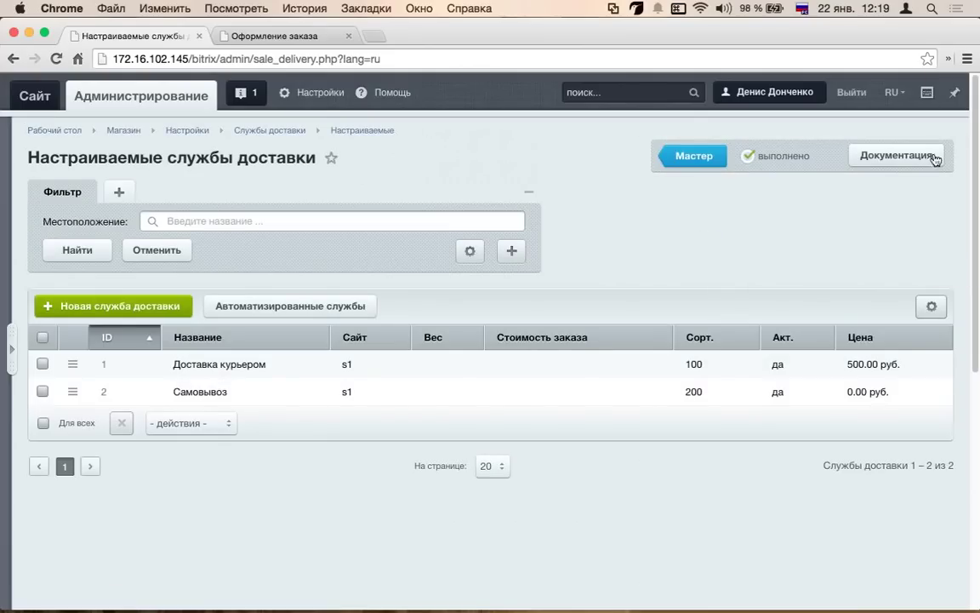
mouse_move(700, 252)
click(703, 158)
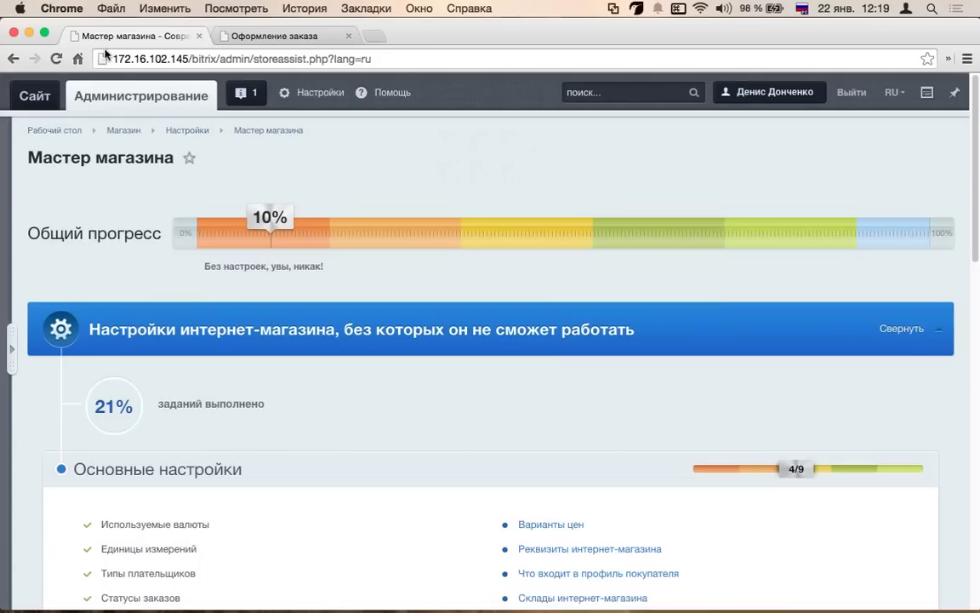
- Open the 'SEO настройки каталога интернет-магазина' task page and expand the left admin menu
scroll(329, 284, down, 10)
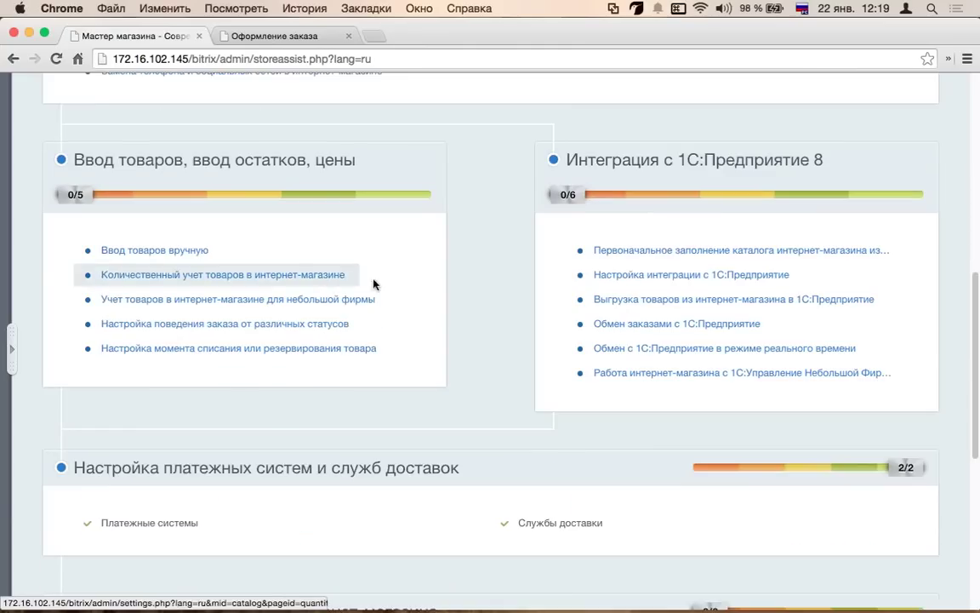
scroll(375, 285, down, 5)
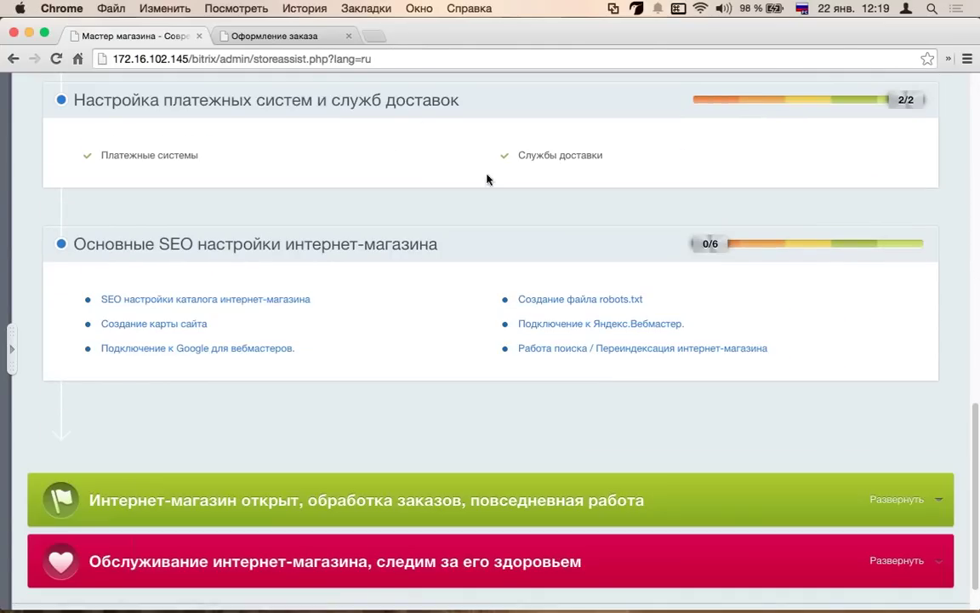
click(259, 309)
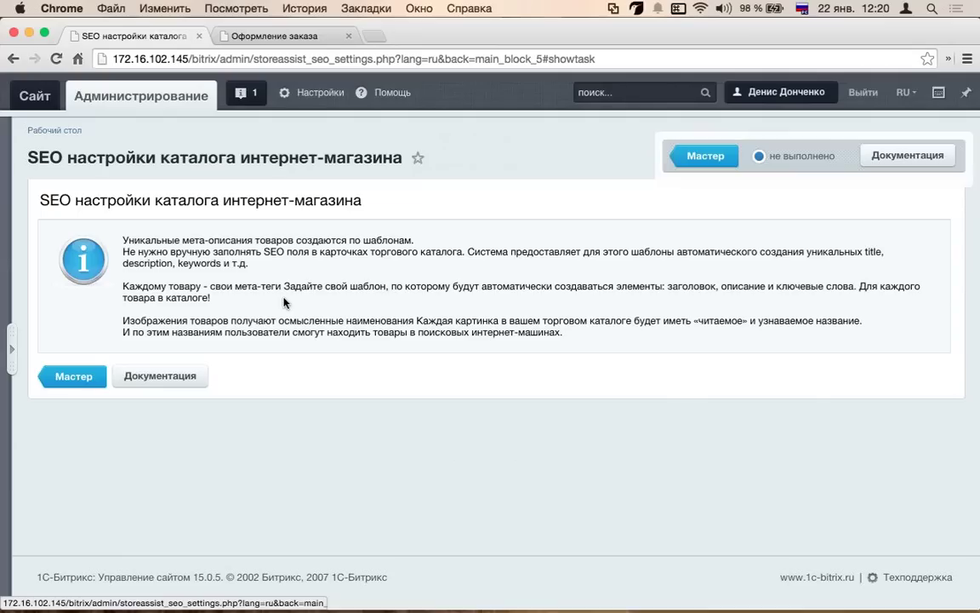
click(90, 383)
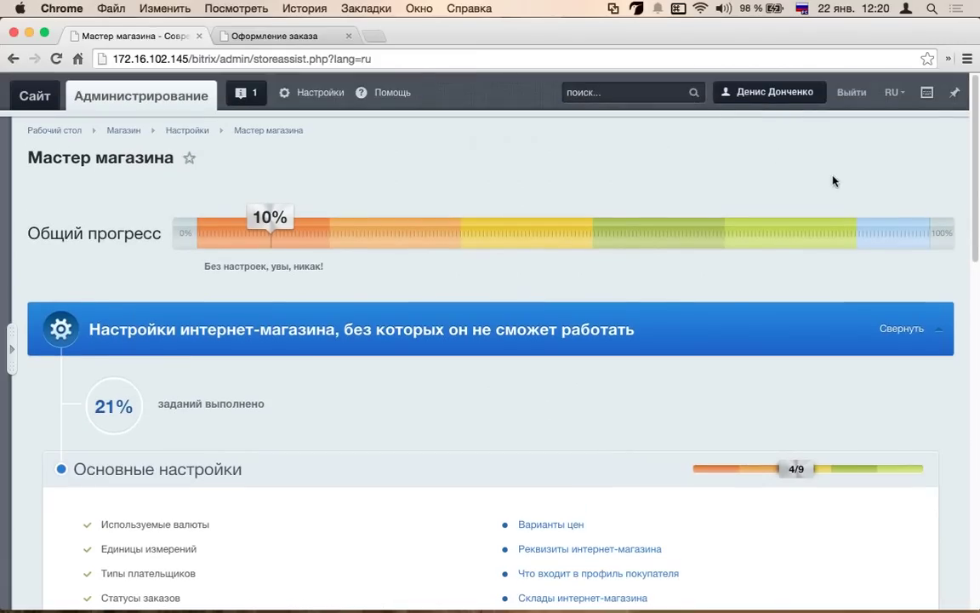
scroll(766, 307, down, 3)
scroll(247, 390, down, 7)
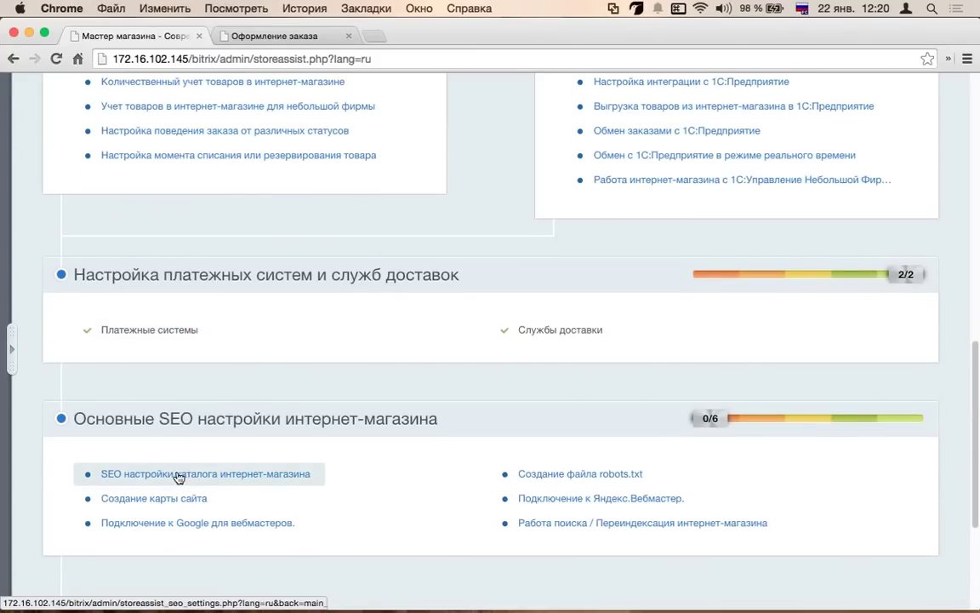
click(179, 475)
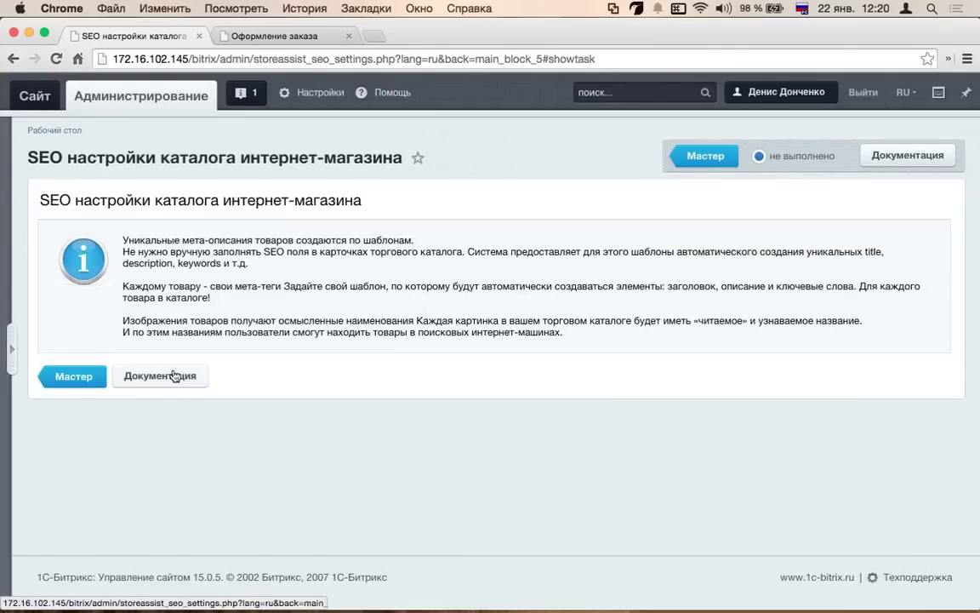
click(12, 349)
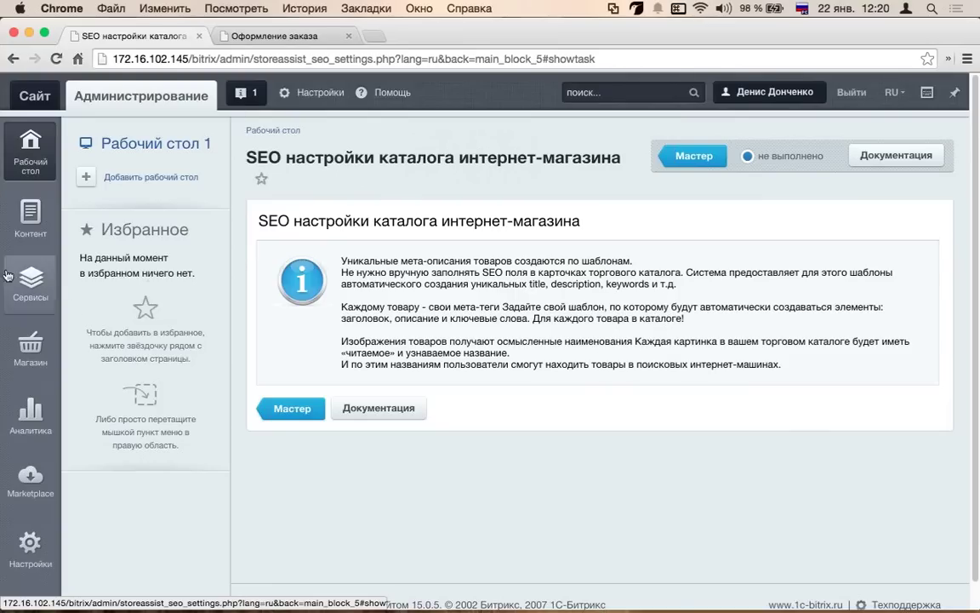
- Go to Магазин > Одежда > Разделы and open the Платья section for editing
click(31, 217)
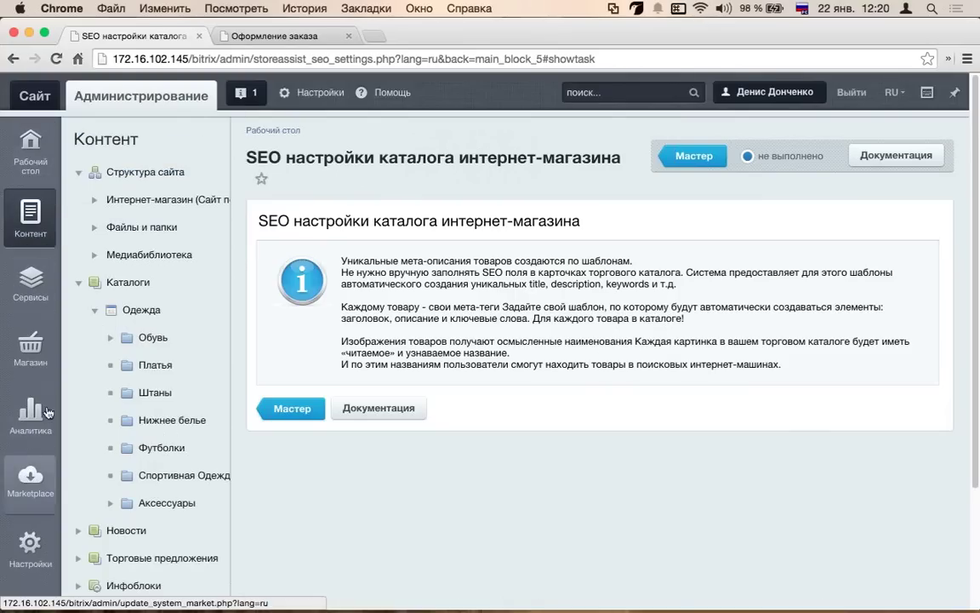
click(31, 345)
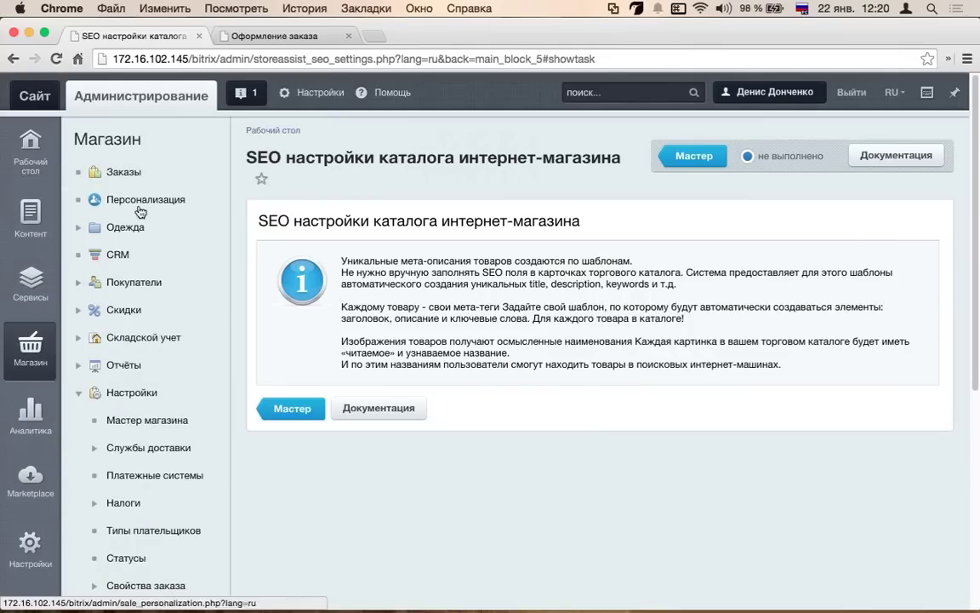
click(79, 228)
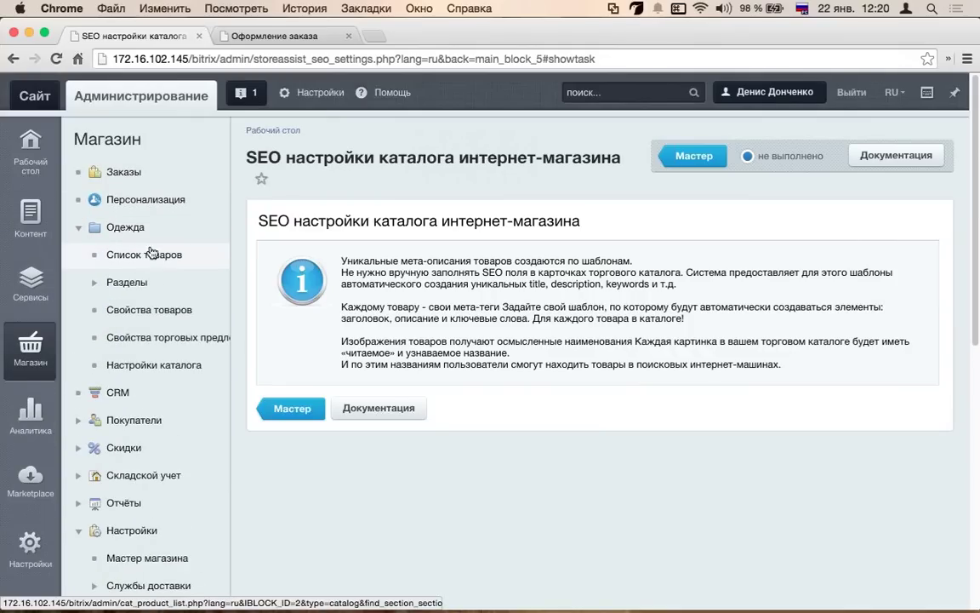
click(151, 255)
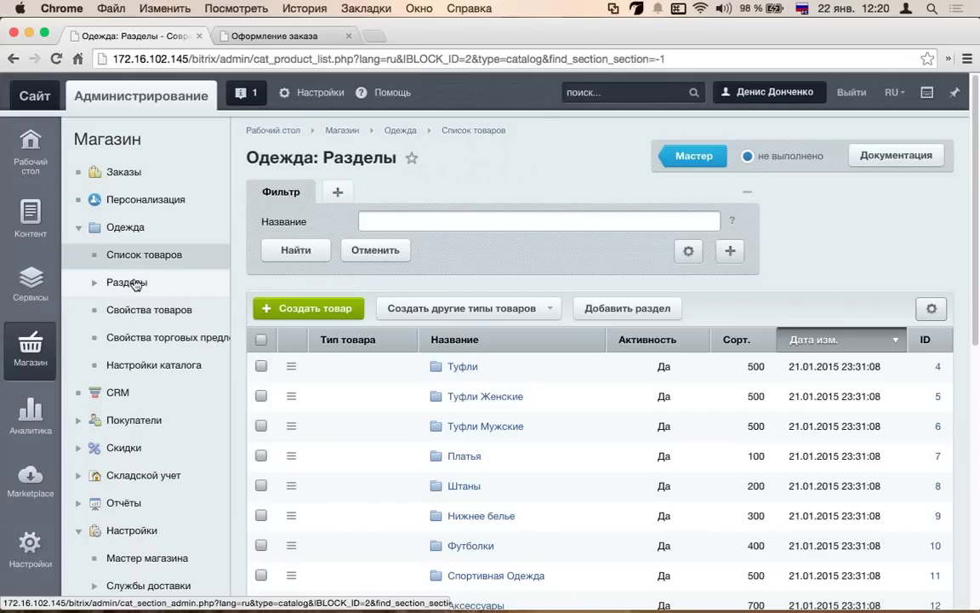
click(134, 302)
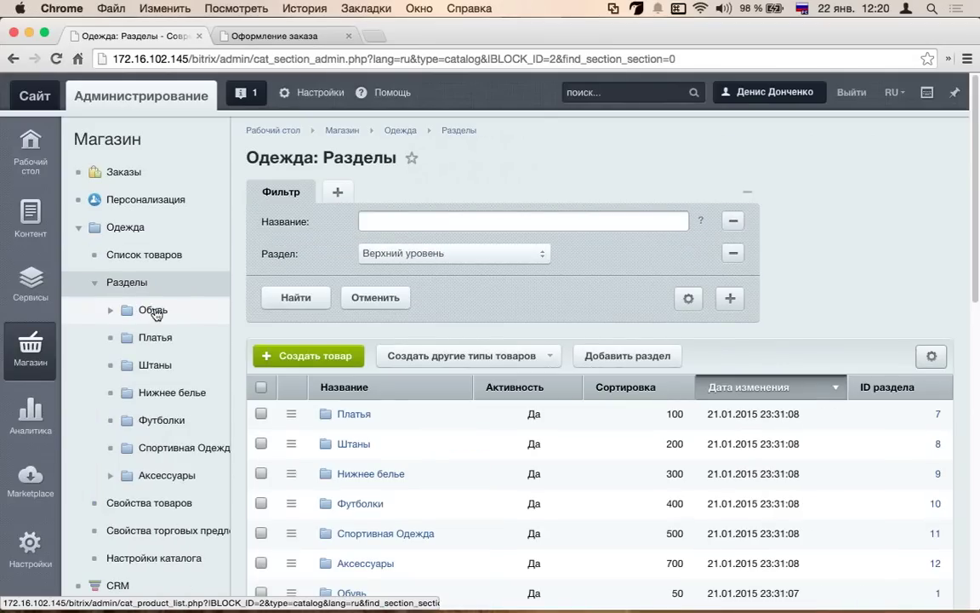
click(136, 312)
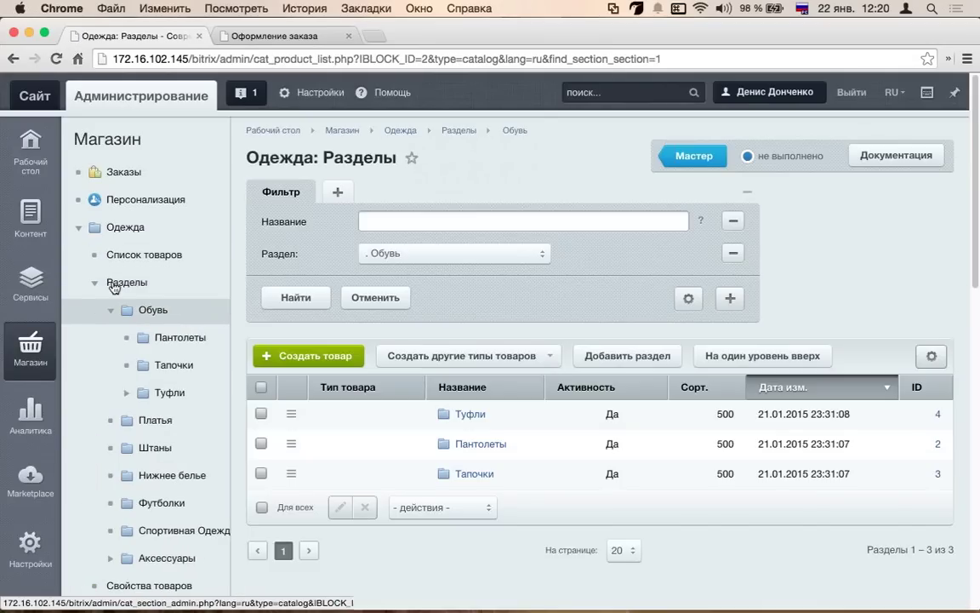
click(110, 282)
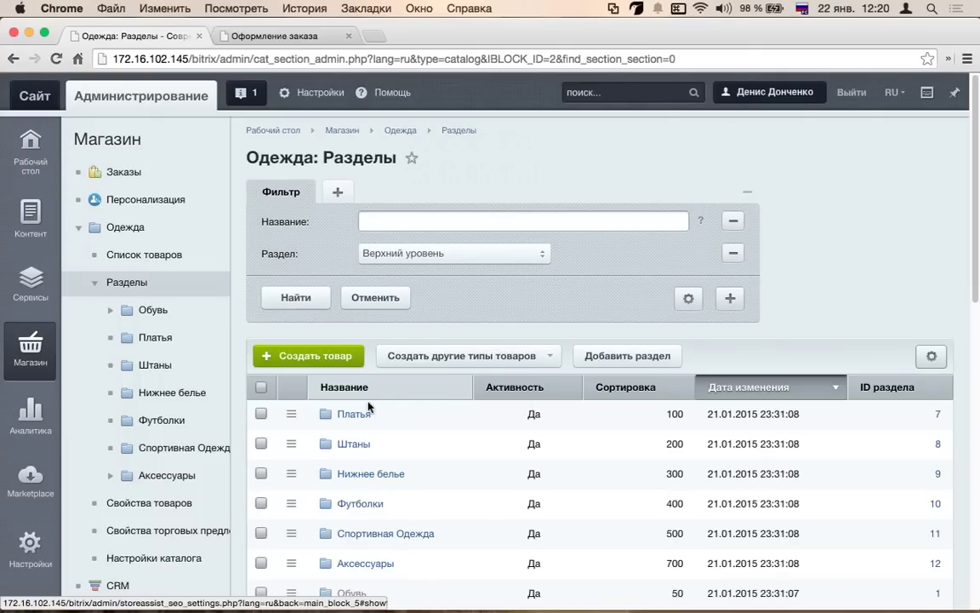
click(297, 416)
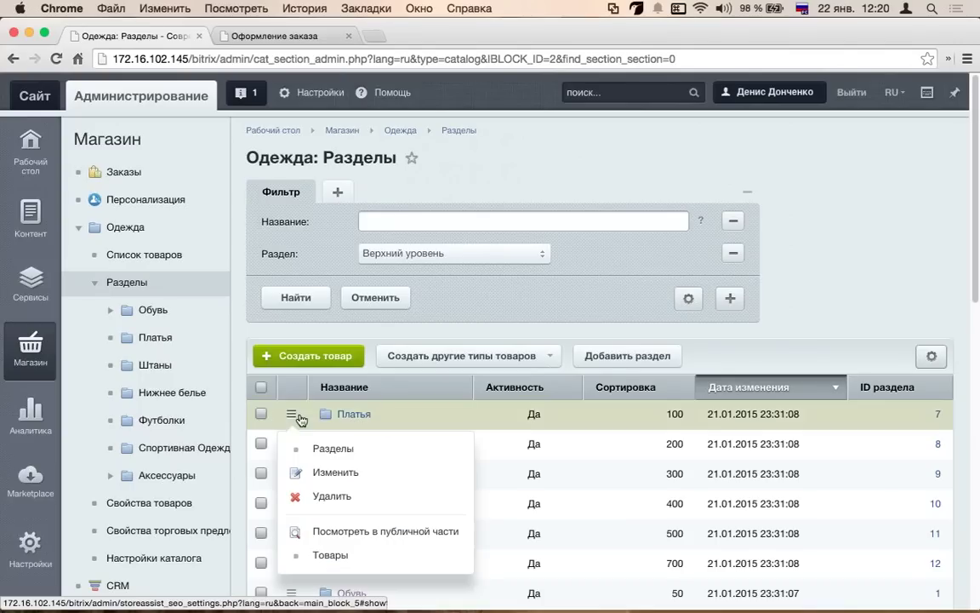
click(334, 475)
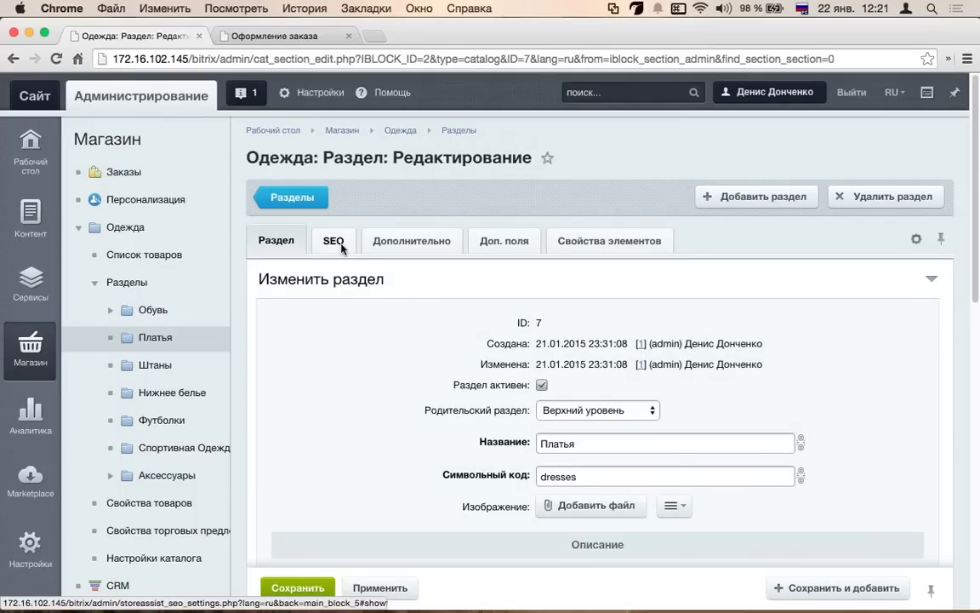
- On the SEO tab, replace 'Уникальные' in the section META TITLE with 'супер-пупер'
click(334, 241)
scroll(671, 236, down, 3)
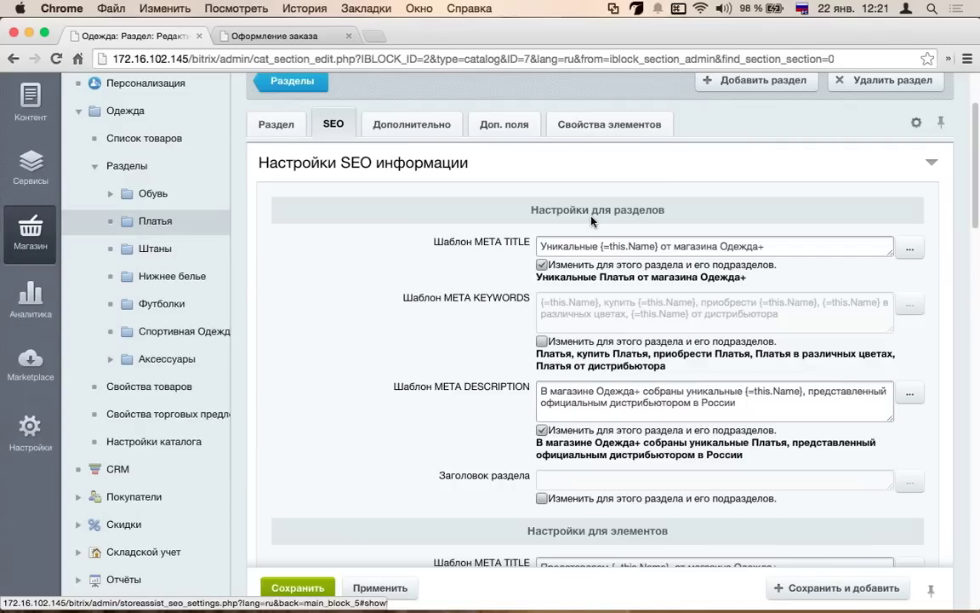
scroll(476, 247, down, 1)
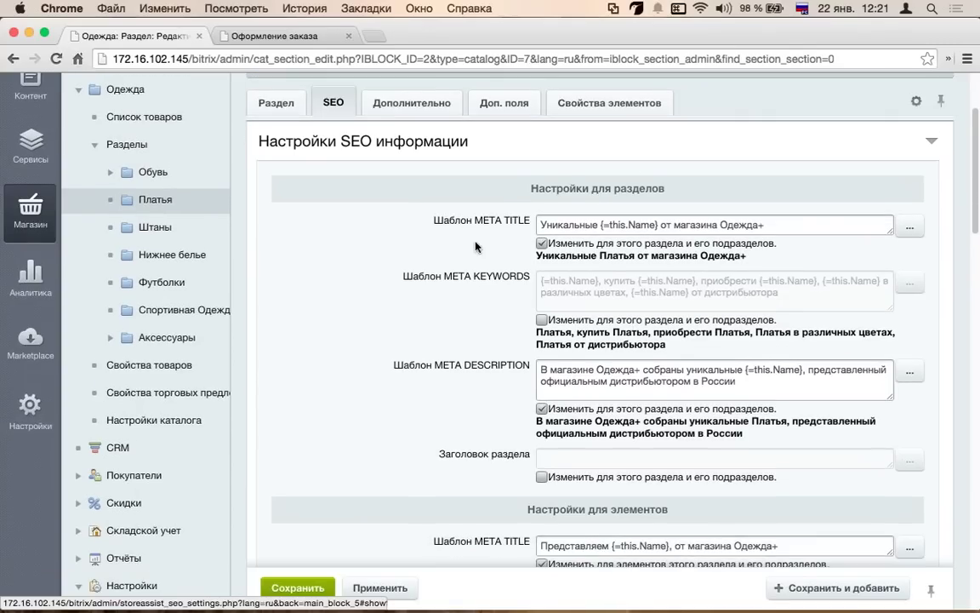
scroll(756, 204, down, 1)
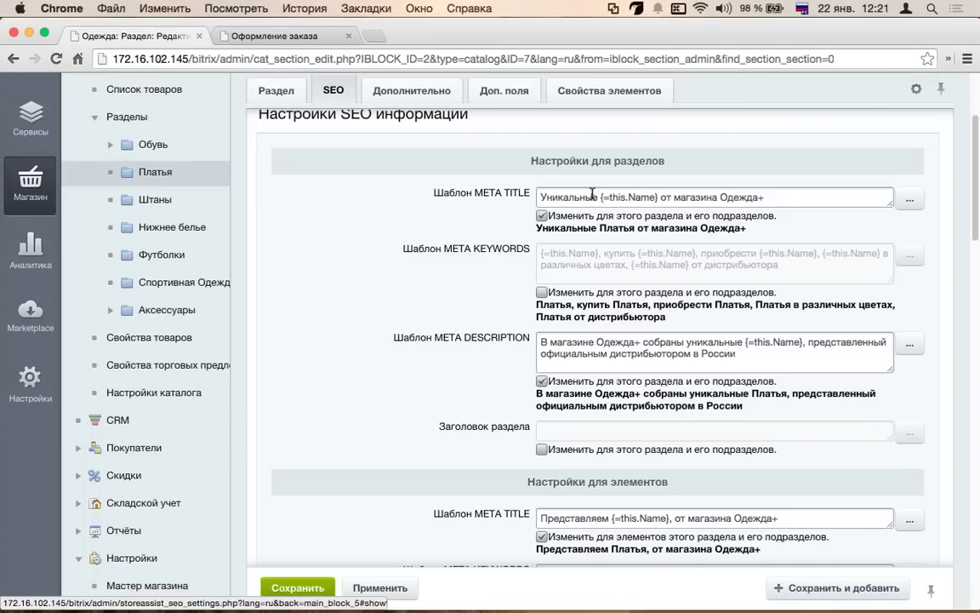
drag(598, 197, 441, 185)
text(супер-пурп)
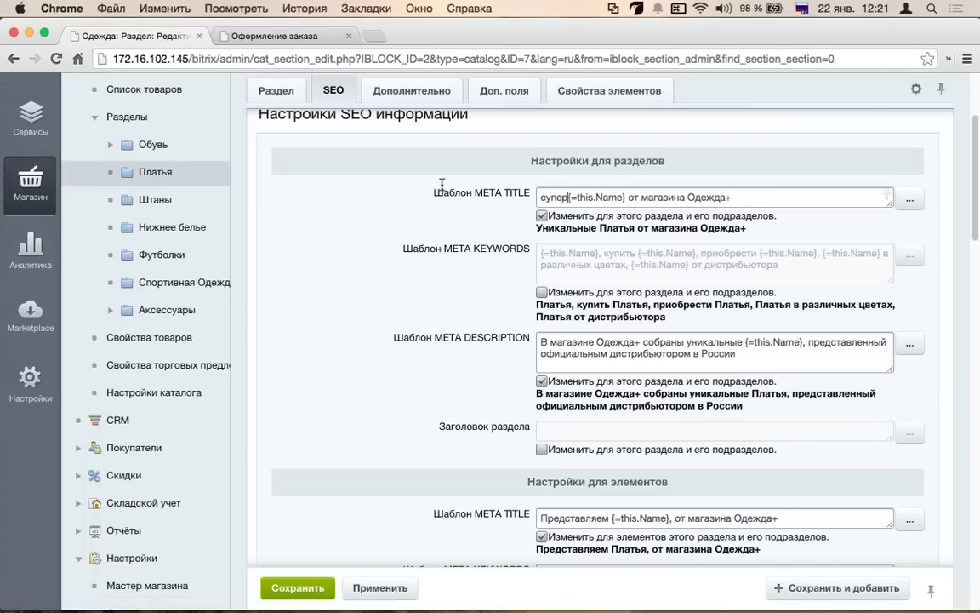
key(BackSpace)
key(BackSpace)
text(пер)
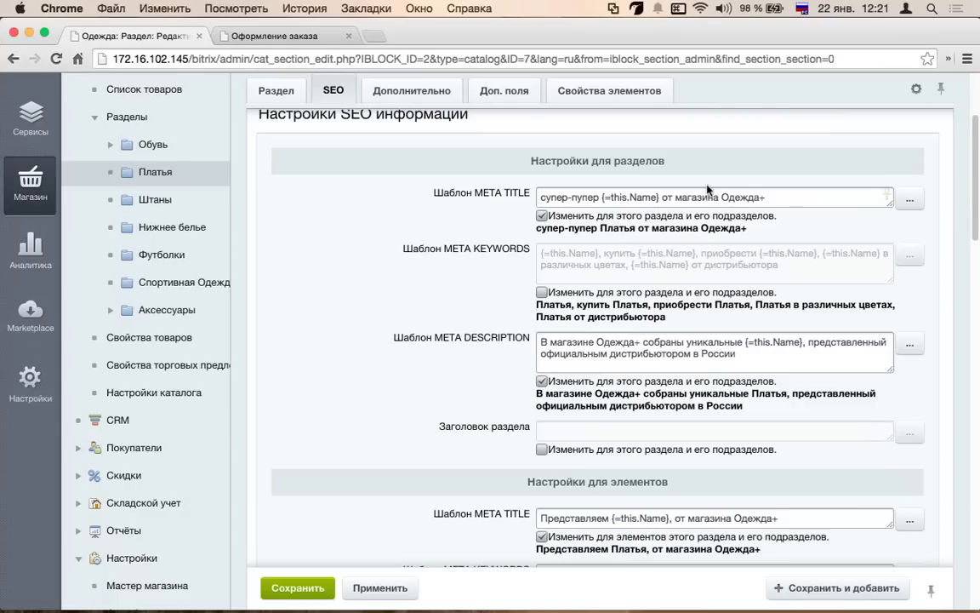
- Add 'по самой низкой цене в' after {=this.Name} in the META TITLE
click(660, 199)
text(по само)
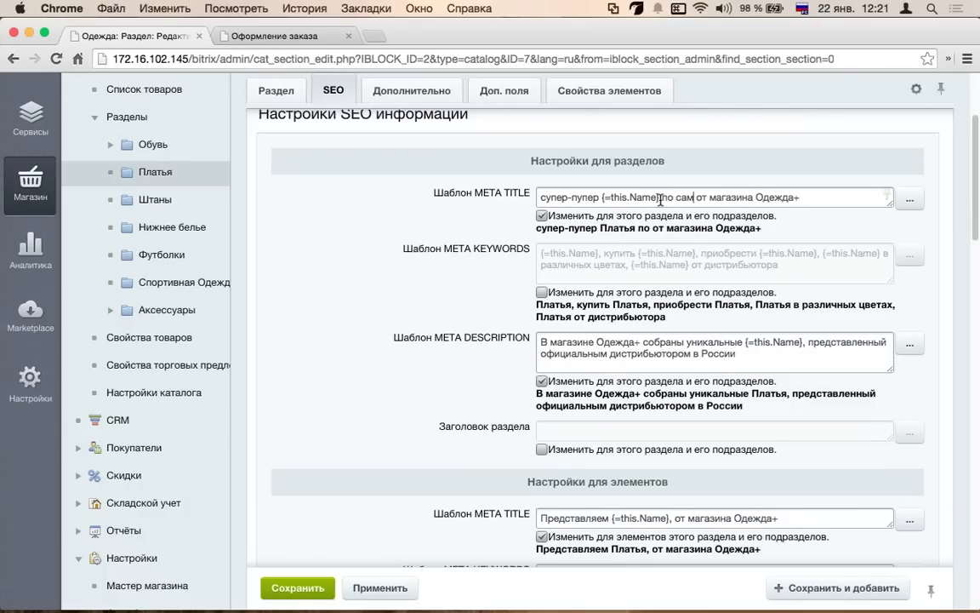
text(й нихо)
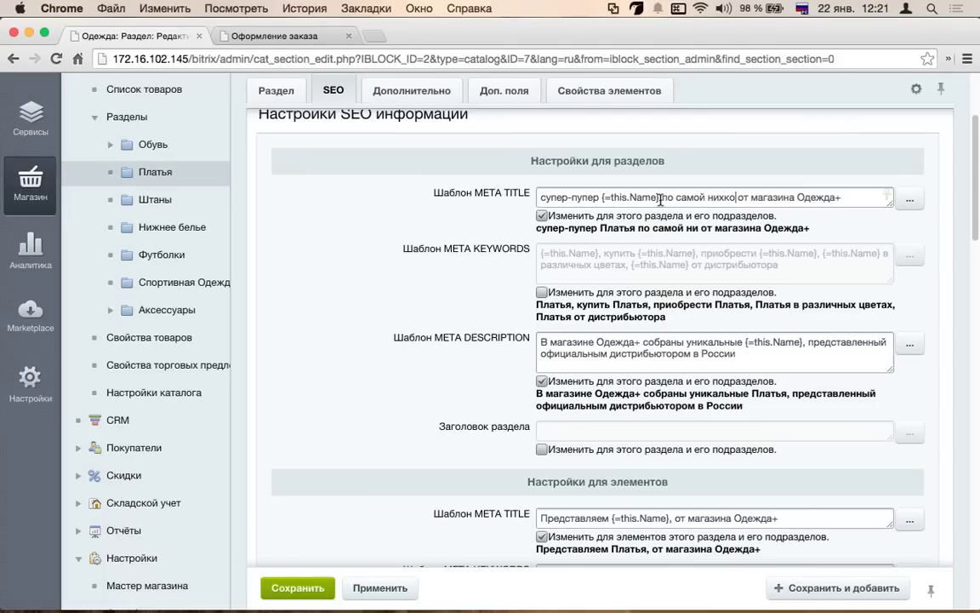
key(BackSpace)
key(BackSpace)
text(зкой цене в)
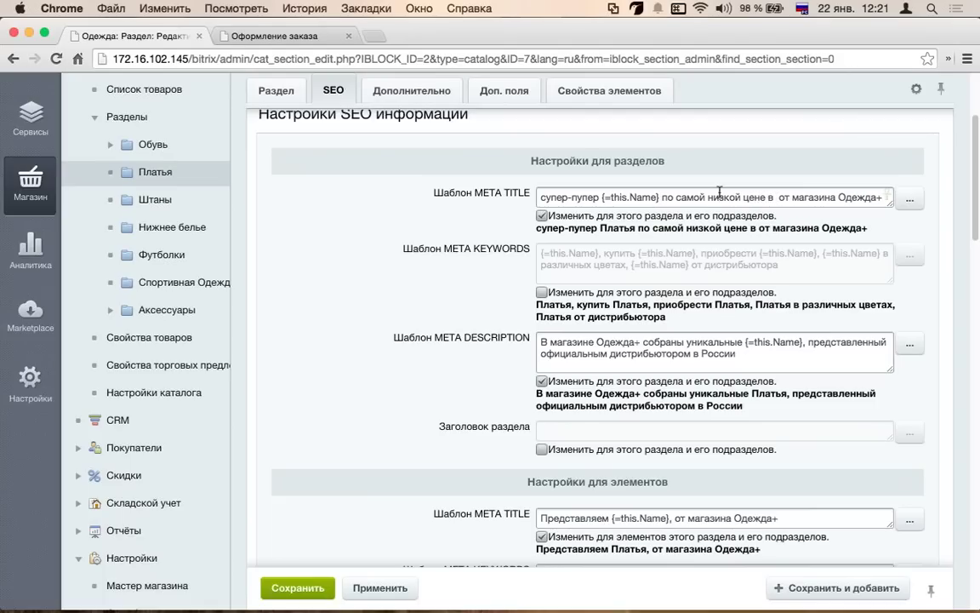
- Complete the META TITLE with 'Москве' and apply the SEO templates
click(913, 201)
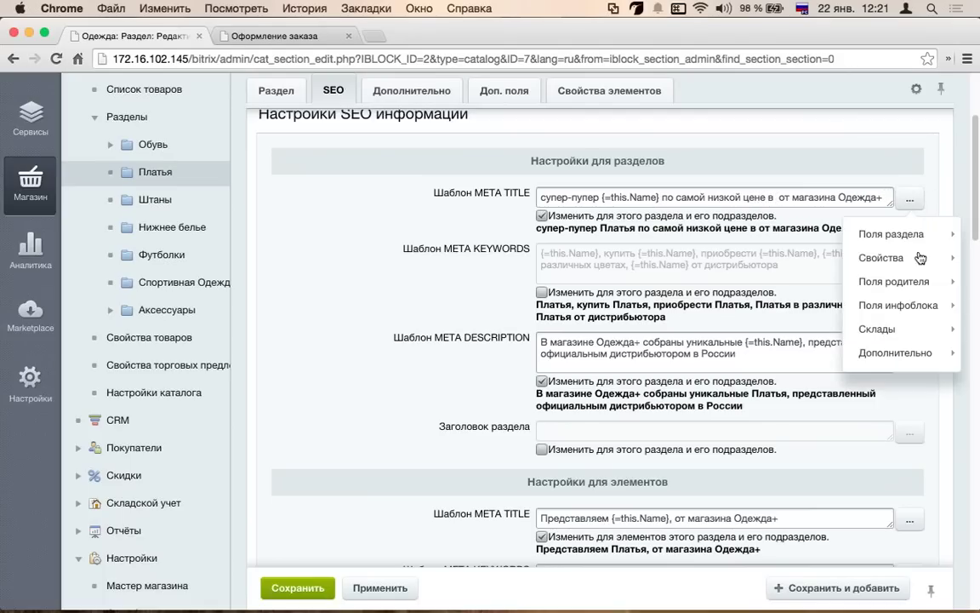
mouse_move(913, 317)
mouse_move(830, 328)
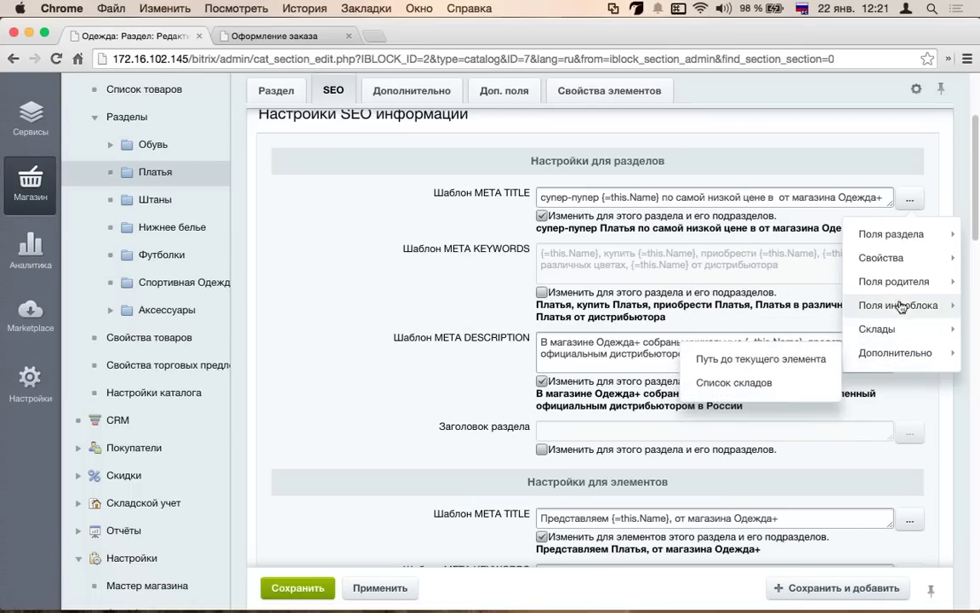
mouse_move(909, 286)
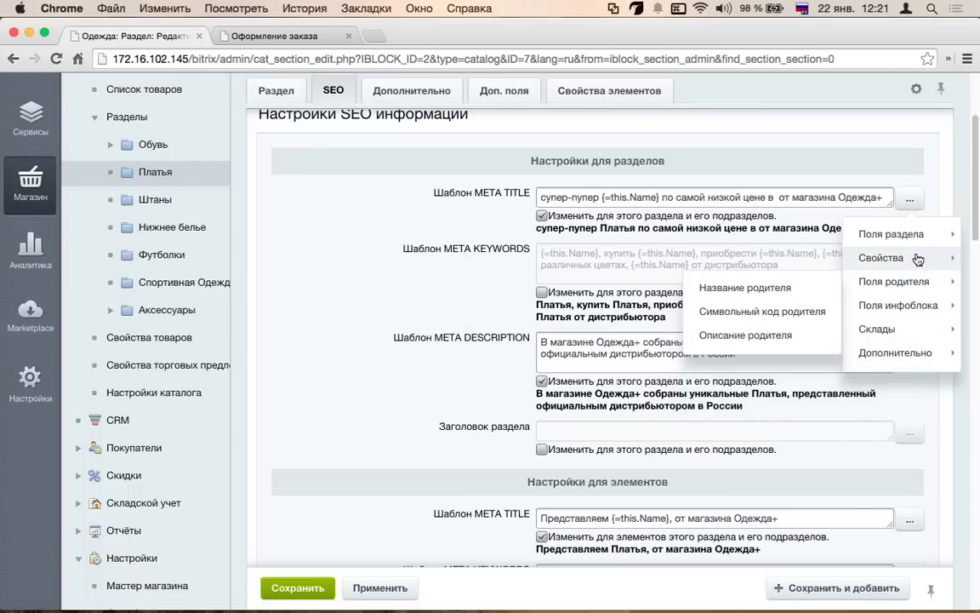
mouse_move(916, 258)
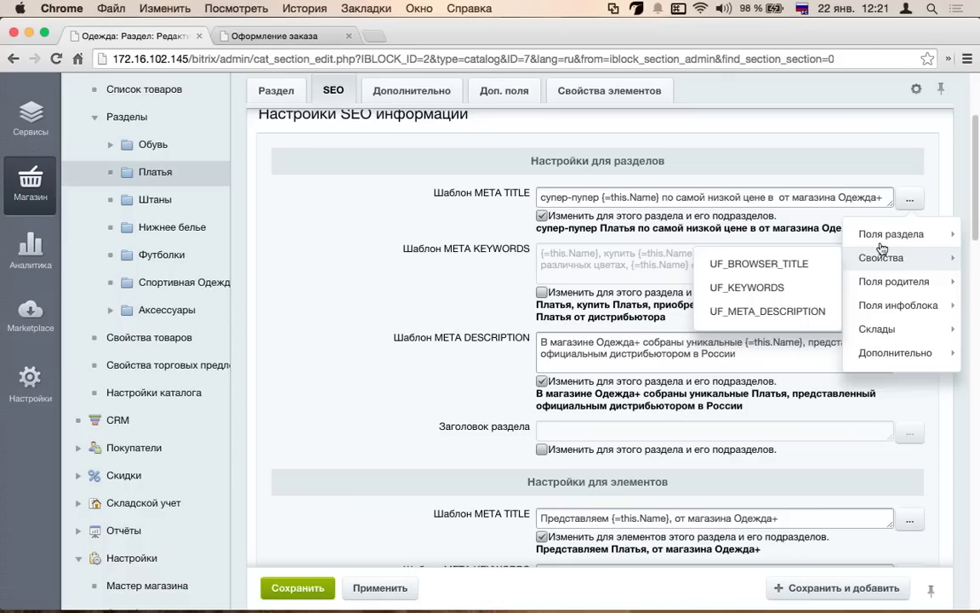
mouse_move(881, 242)
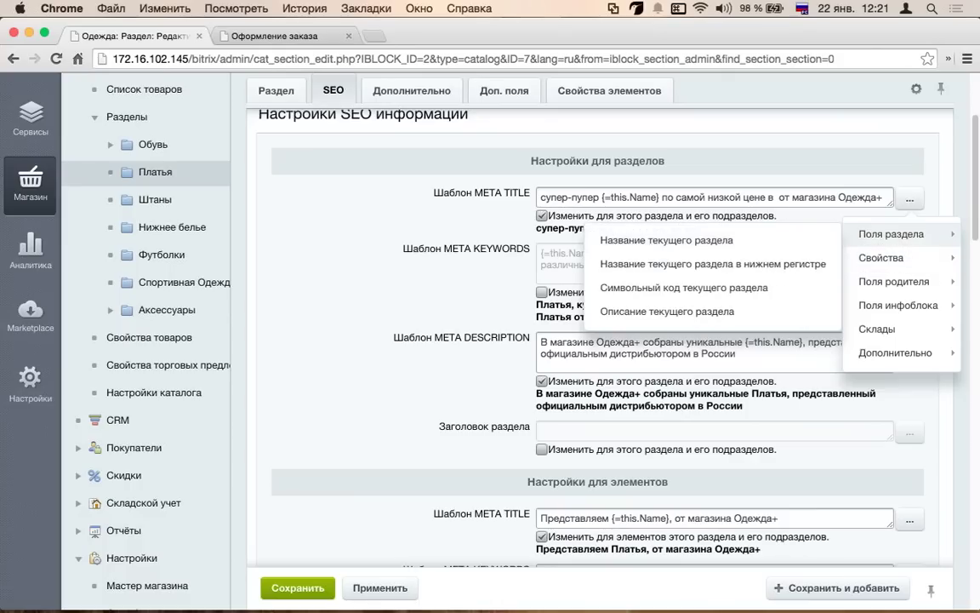
click(776, 197)
text(Москве)
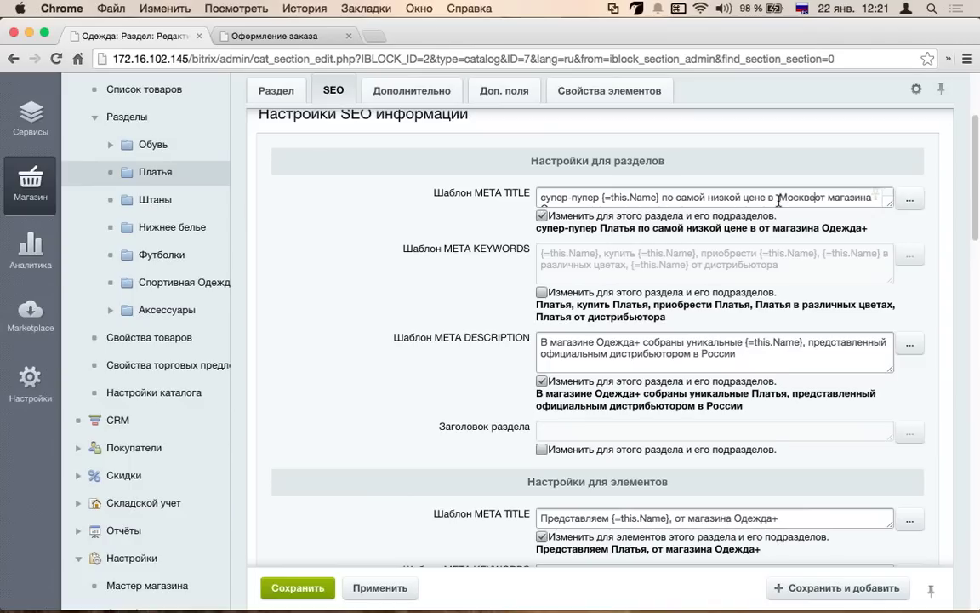
scroll(522, 375, down, 2)
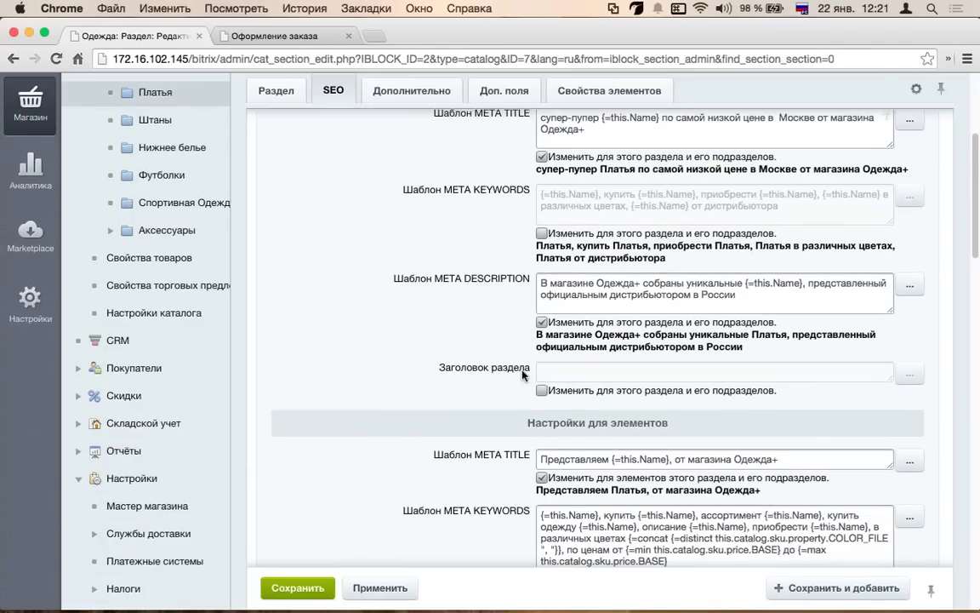
scroll(523, 374, up, 4)
drag(673, 251, 526, 245)
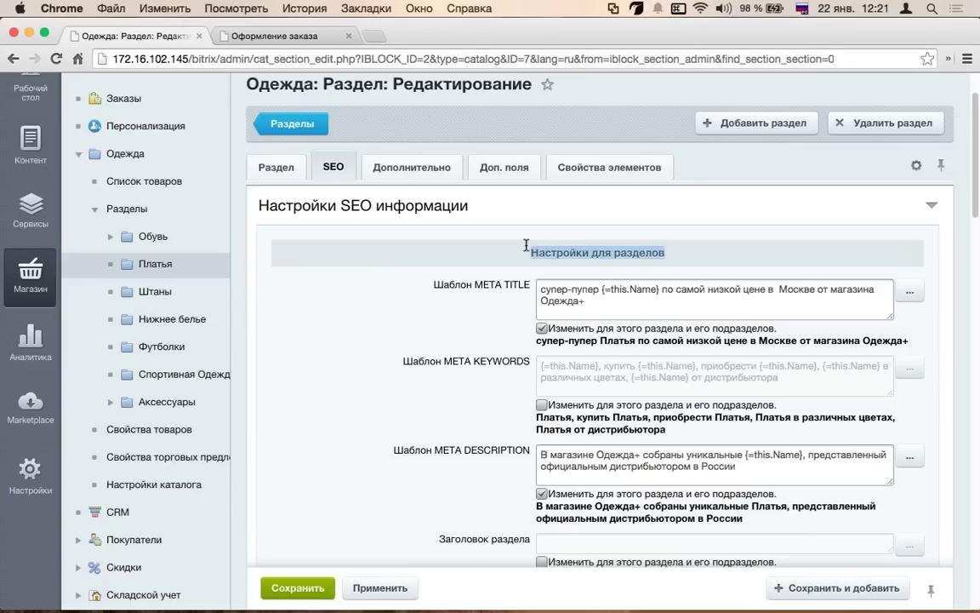
click(381, 588)
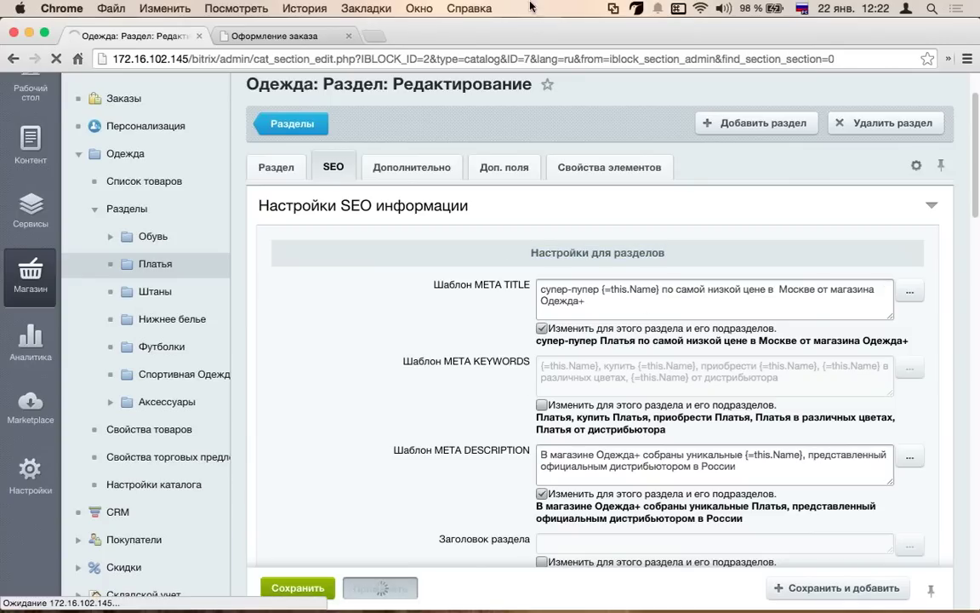
- Check the new title on the storefront Платья page, then return to the admin SEO tab
click(295, 37)
scroll(290, 335, up, 10)
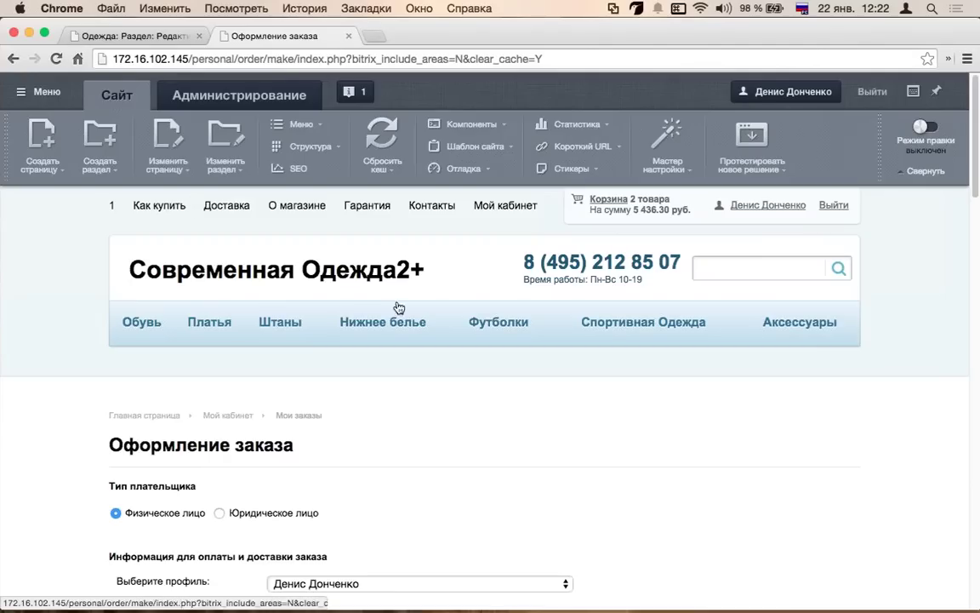
click(212, 329)
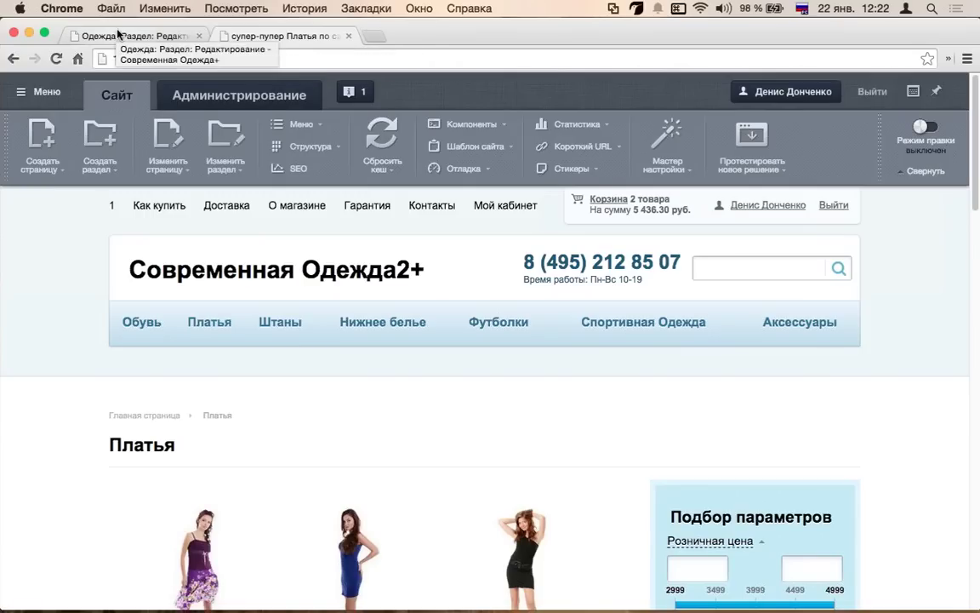
click(111, 36)
scroll(589, 329, down, 2)
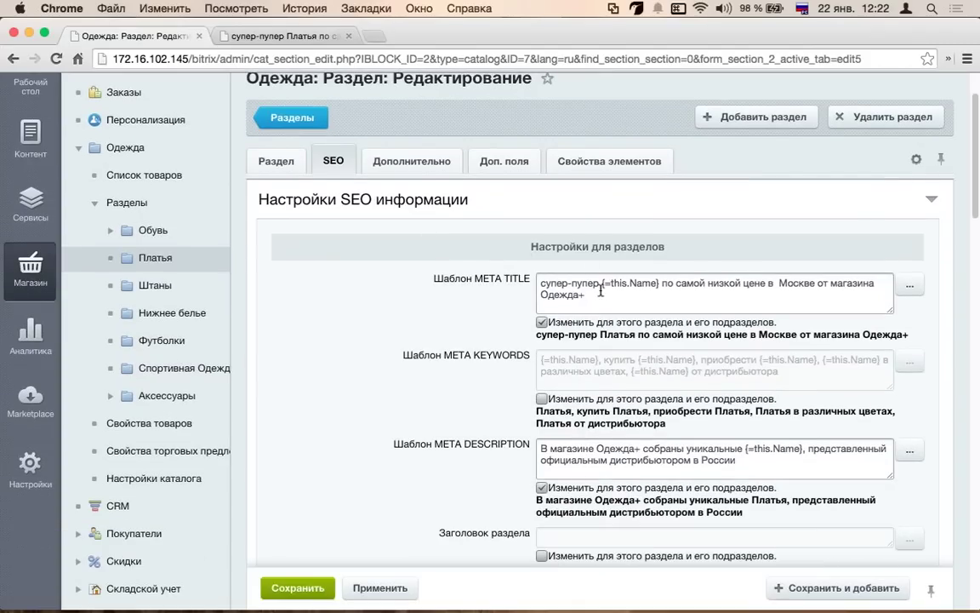
- Add 'со склада' after 'Москве' in the section META TITLE
click(538, 284)
click(711, 286)
click(907, 285)
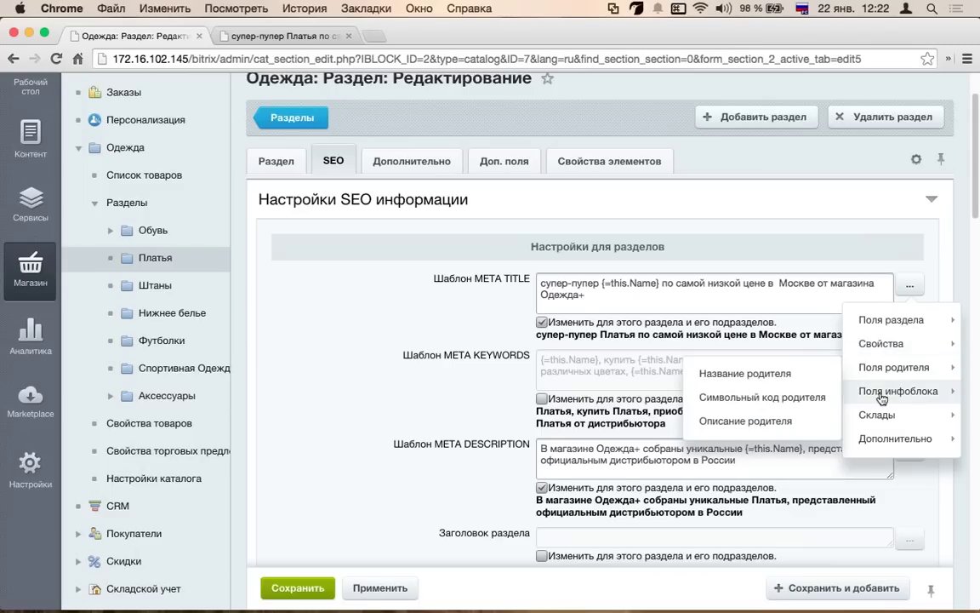
mouse_move(881, 421)
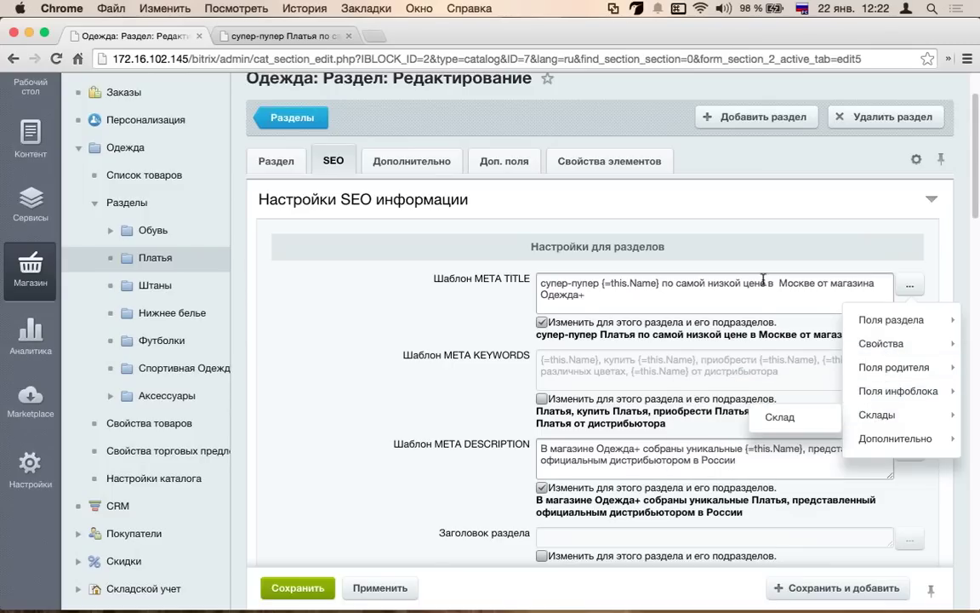
click(698, 256)
text(со склада)
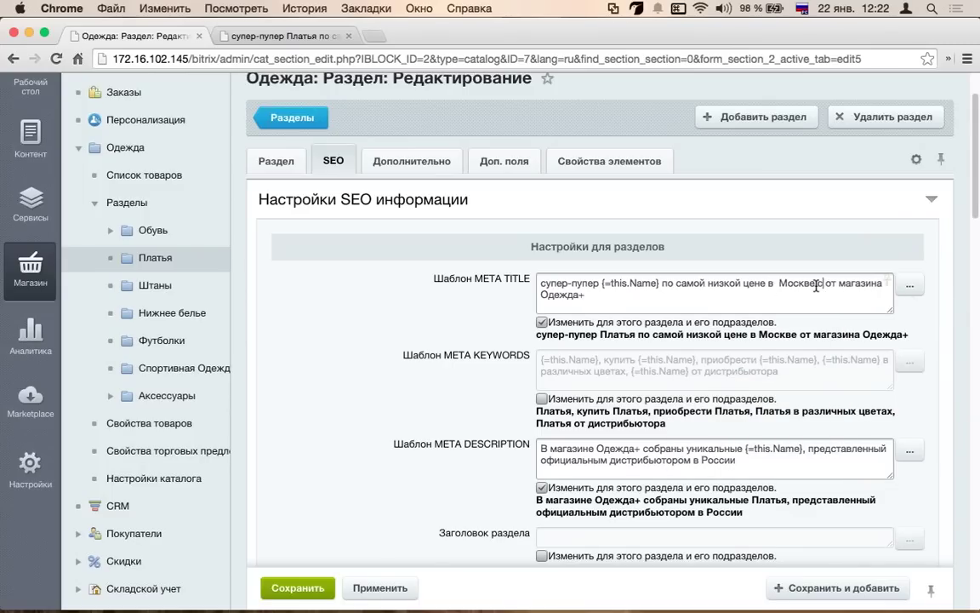
- Insert the Склады > Склад field, enable the META KEYWORDS override, and apply
click(910, 284)
mouse_move(917, 411)
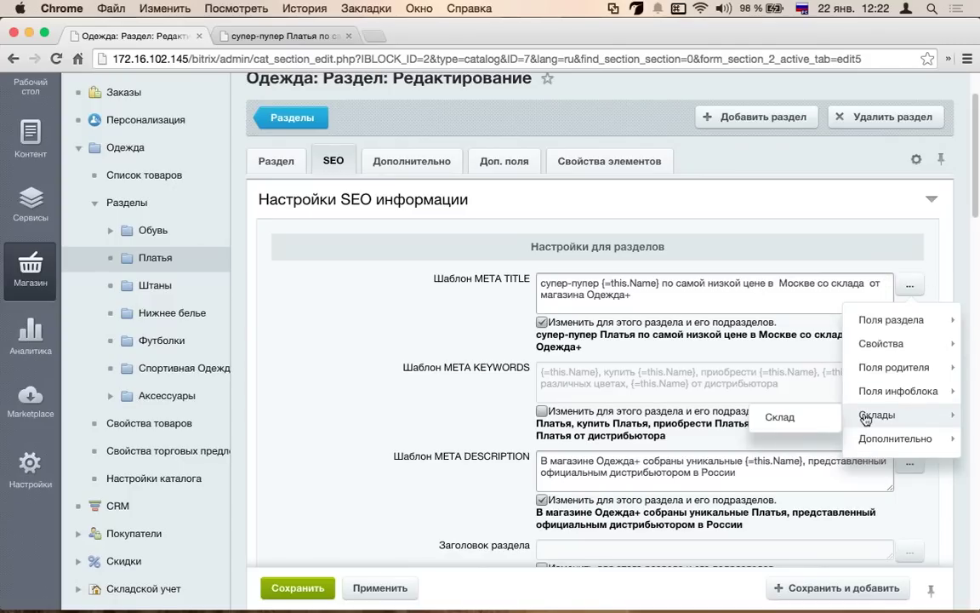
click(779, 412)
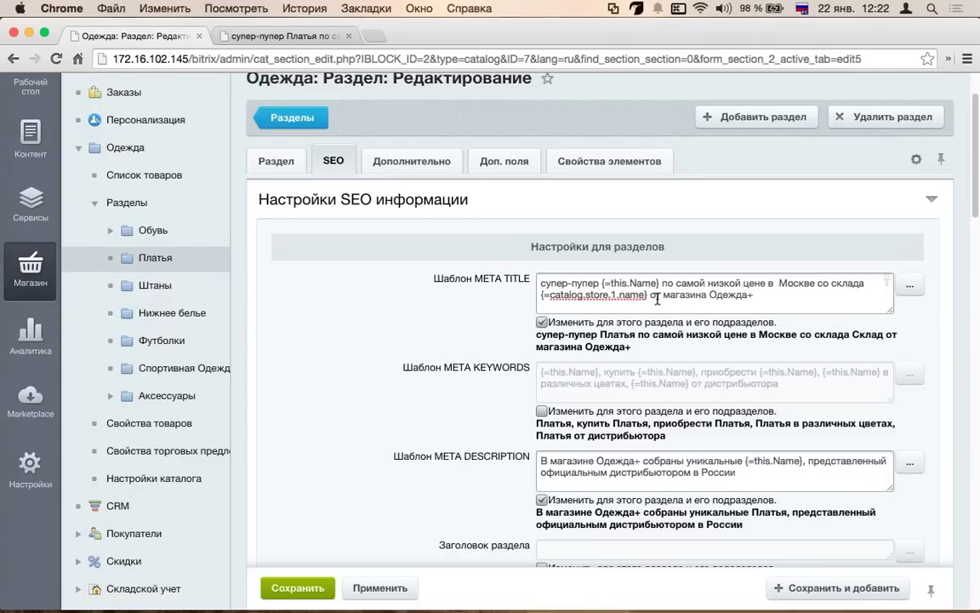
click(909, 286)
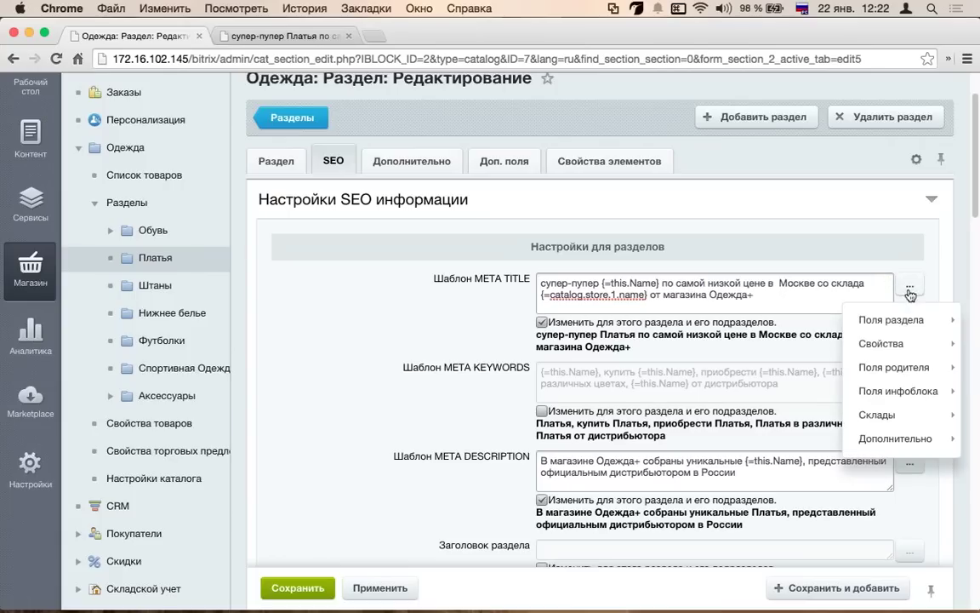
mouse_move(911, 443)
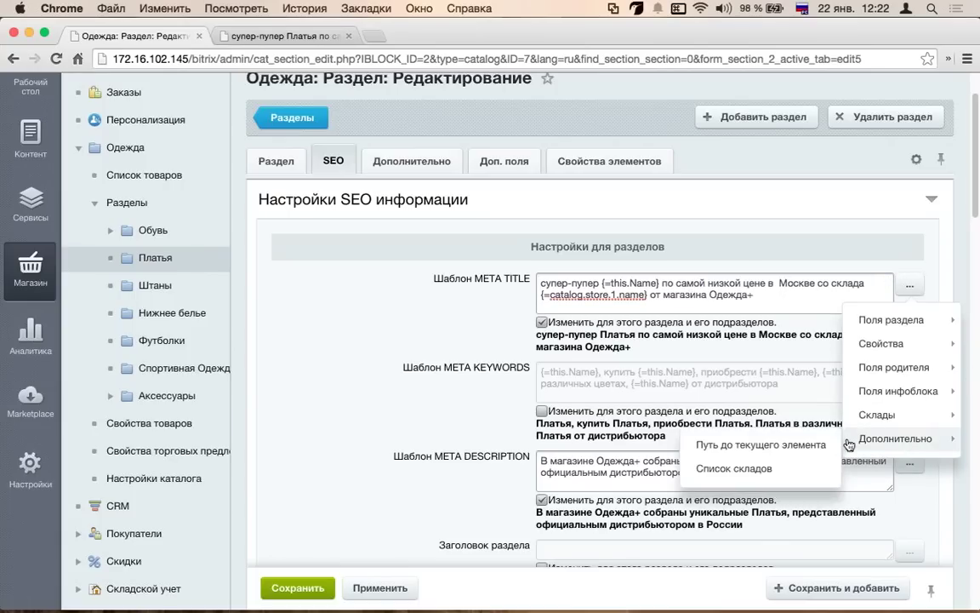
click(634, 379)
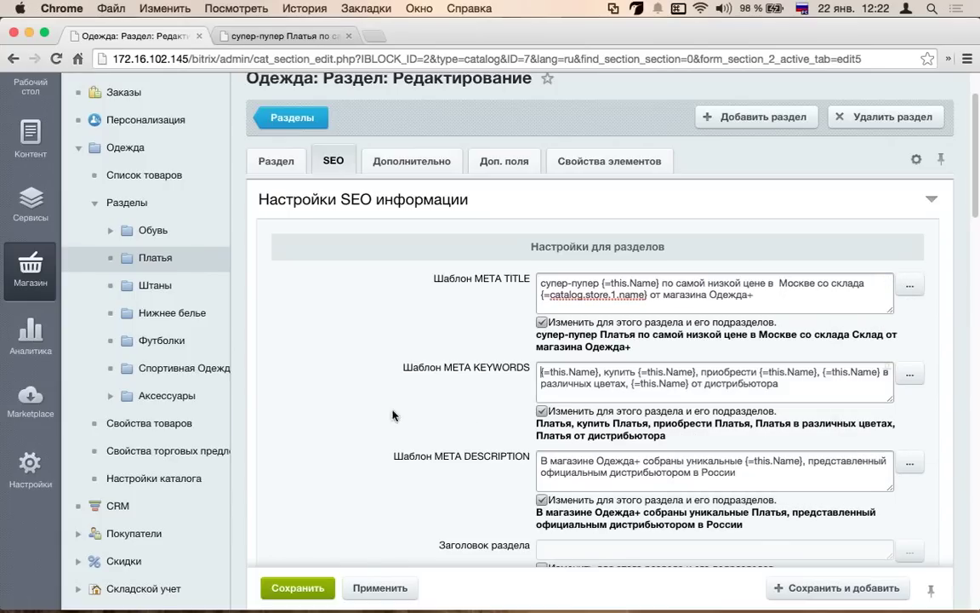
click(377, 587)
click(281, 36)
- Reload the Платья catalog page to check the warehouse name in the title, then return to admin SEO settings
key(super+r)
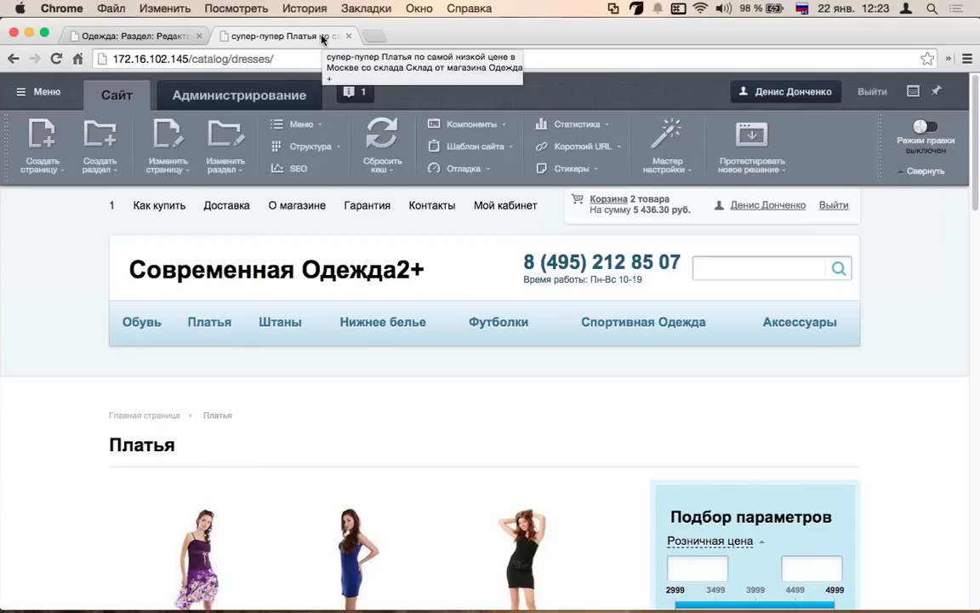
click(119, 36)
scroll(490, 396, down, 5)
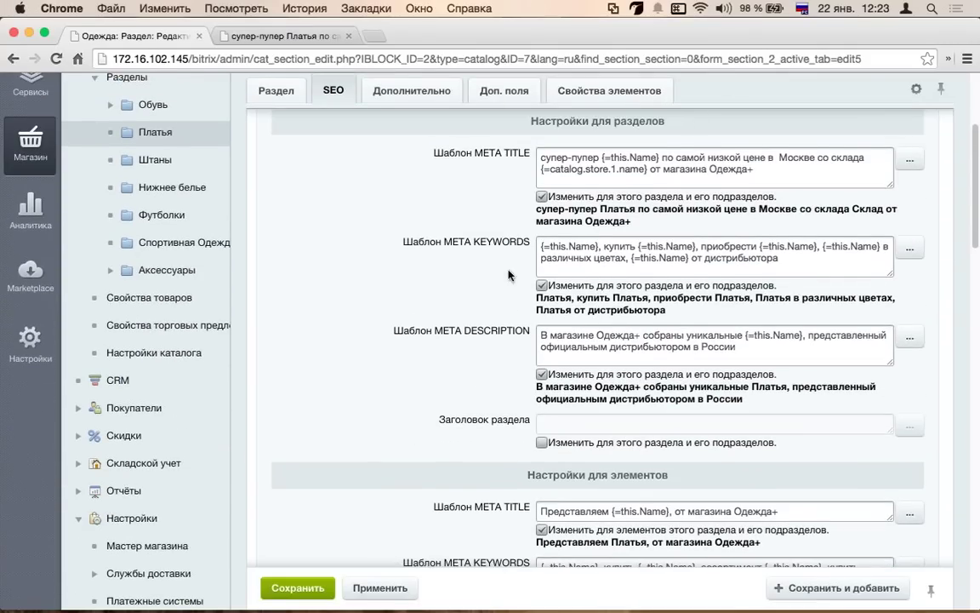
- Review the Настройки для элементов templates, then open the Платье Весенняя Легкость product page
scroll(424, 312, down, 2)
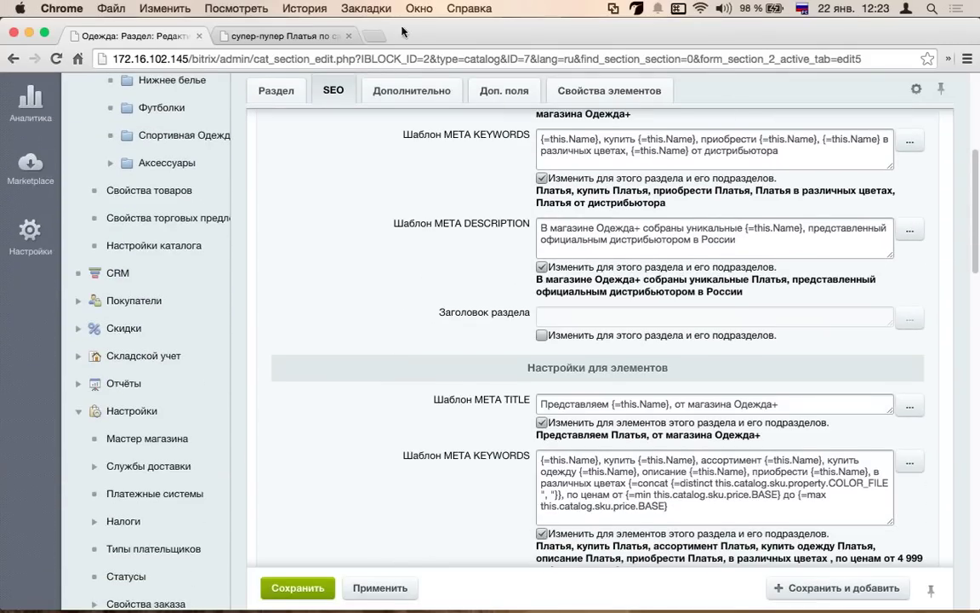
click(255, 36)
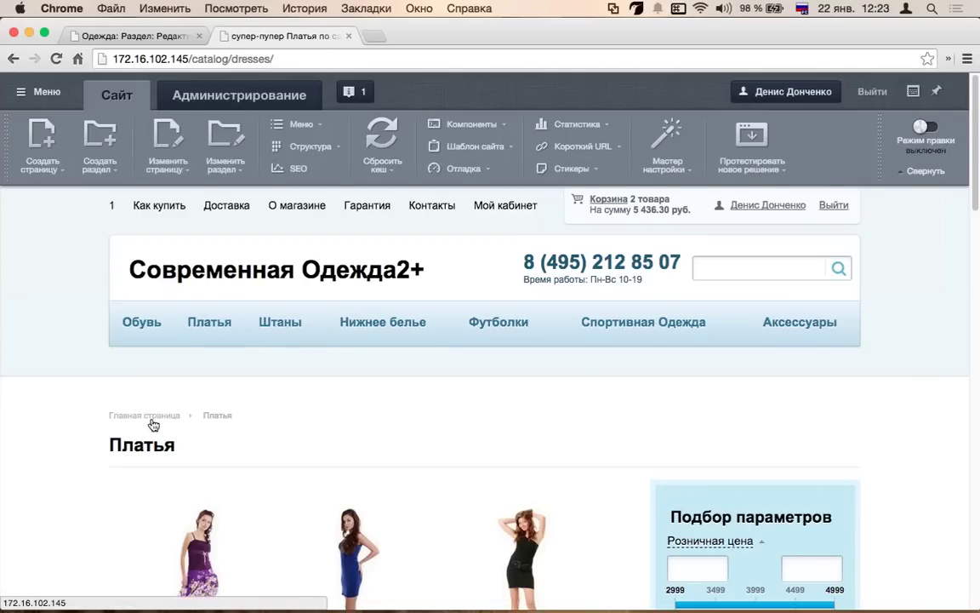
scroll(195, 247, down, 2)
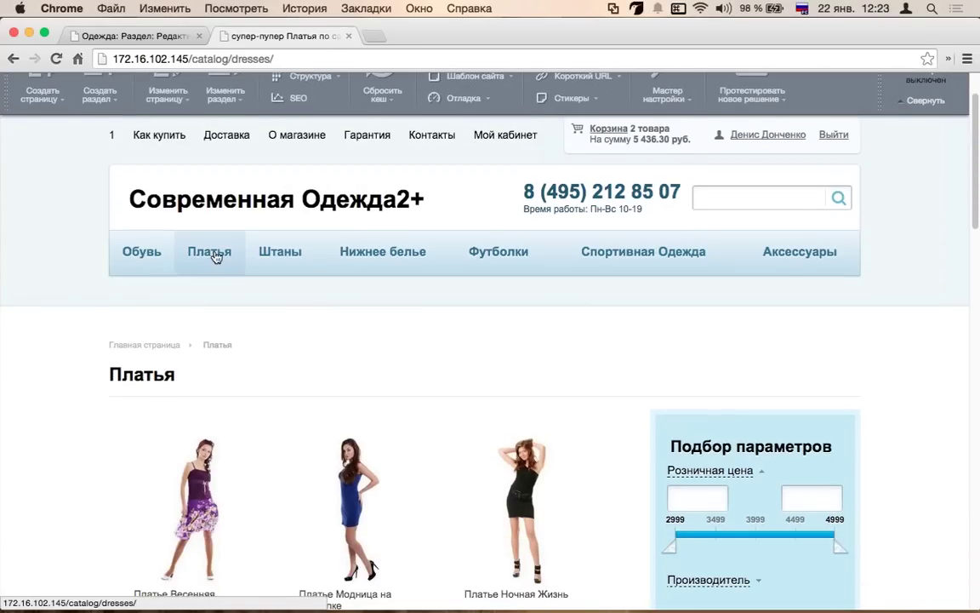
click(104, 34)
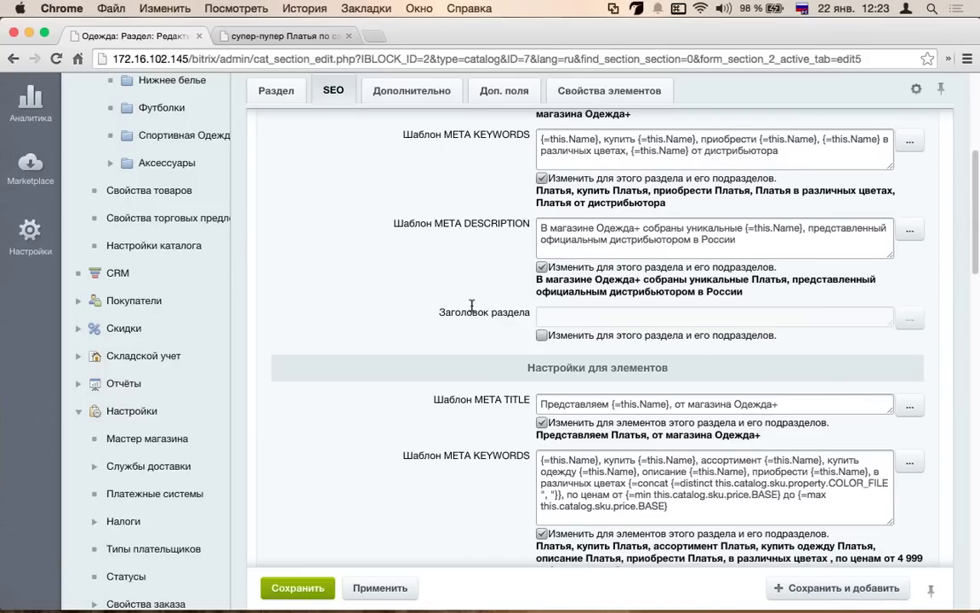
scroll(472, 310, down, 2)
scroll(472, 311, down, 4)
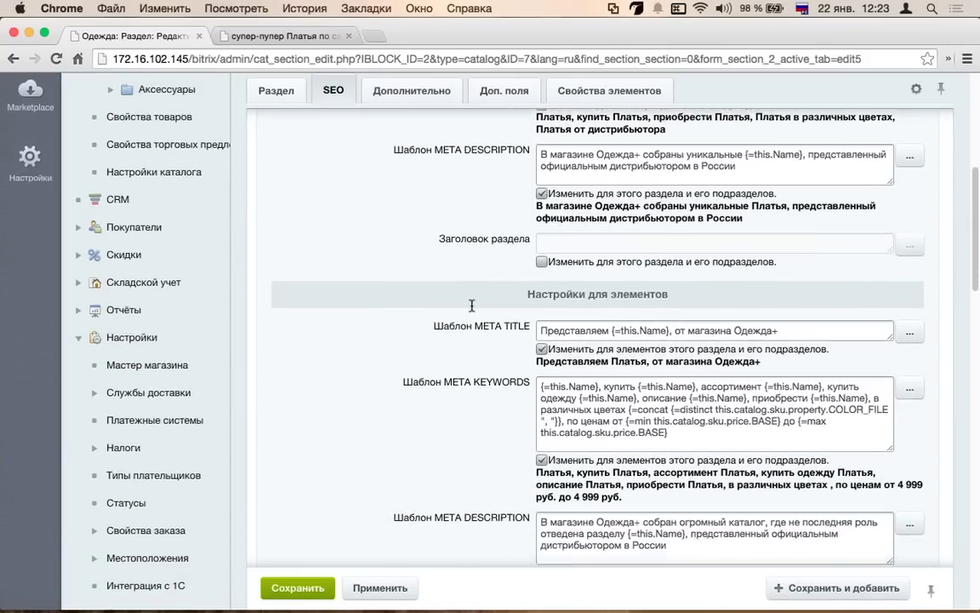
drag(573, 222, 502, 219)
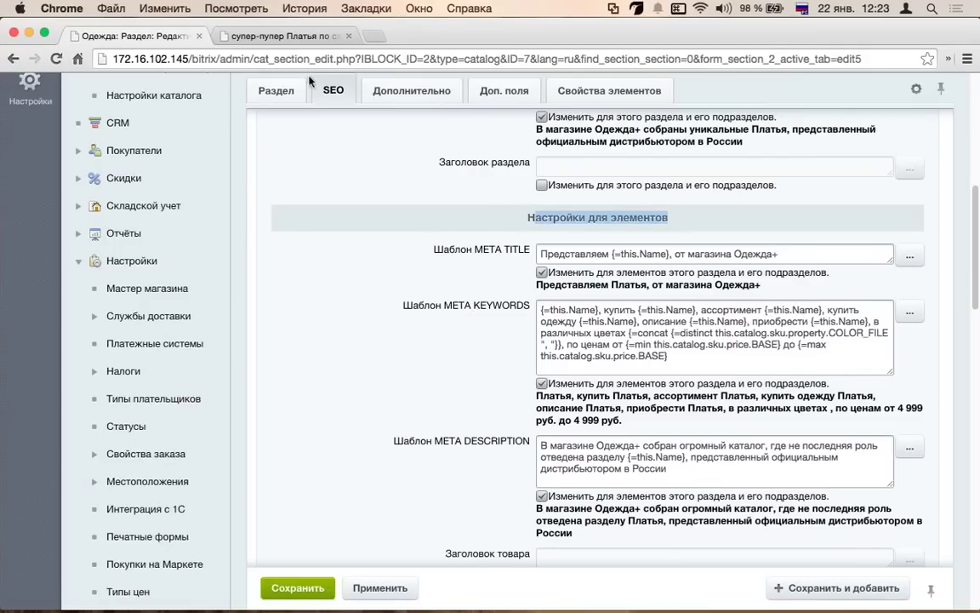
click(258, 37)
click(262, 502)
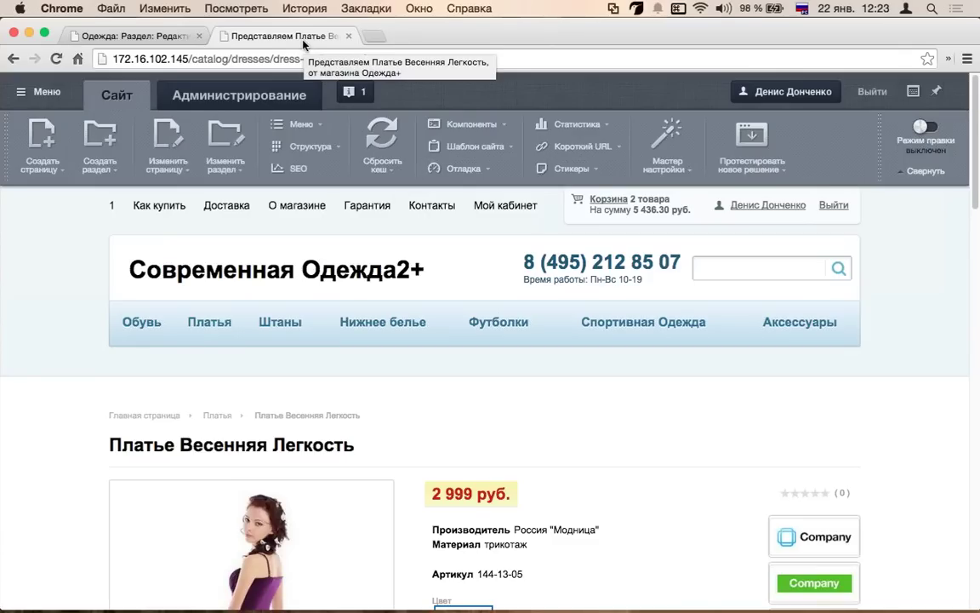
- Make the element META TITLE start with 'купить' and add 'по цене от' plus the minimum BASE price
click(179, 36)
double_click(582, 249)
key(BackSpace)
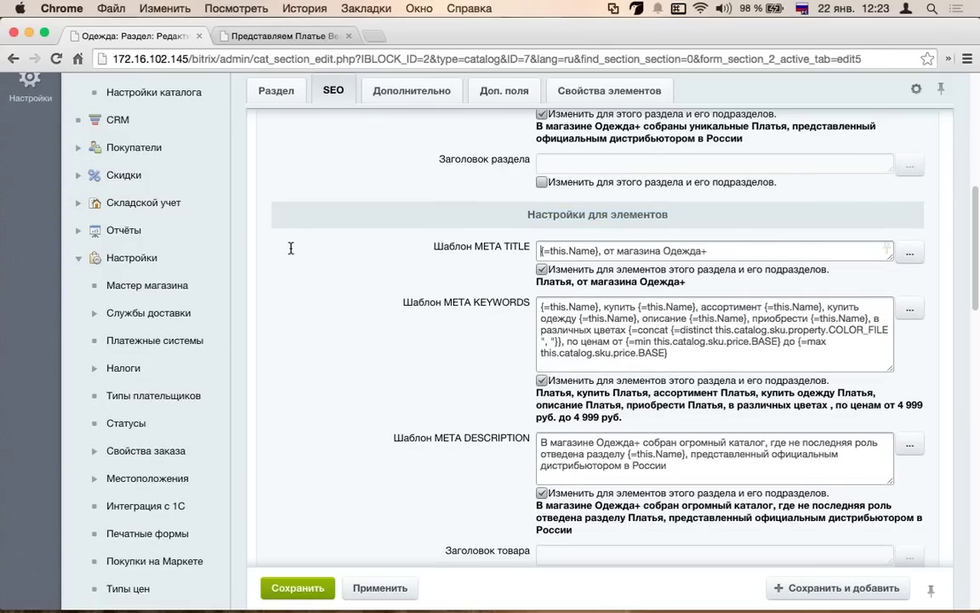
text(купить)
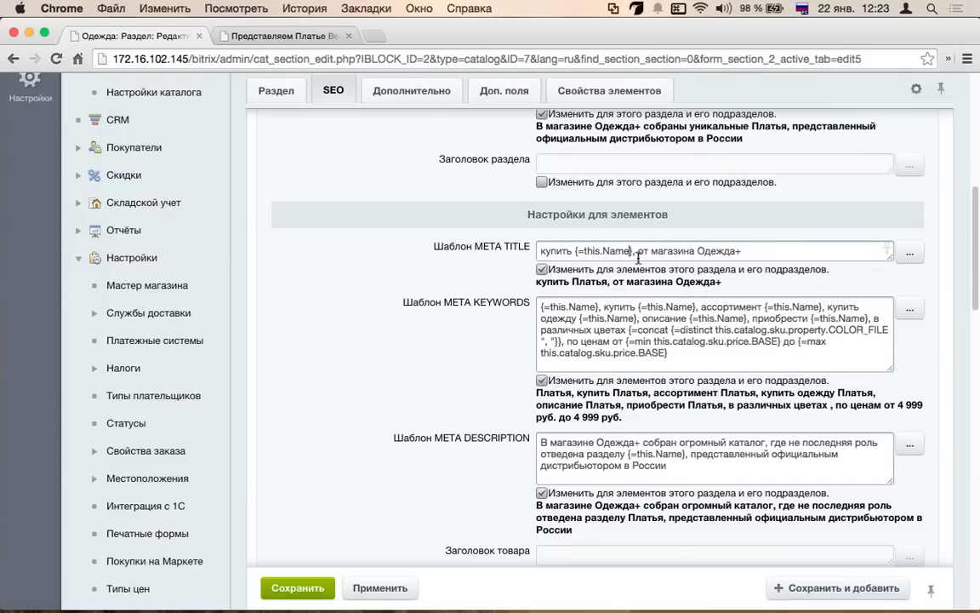
text(по цене от)
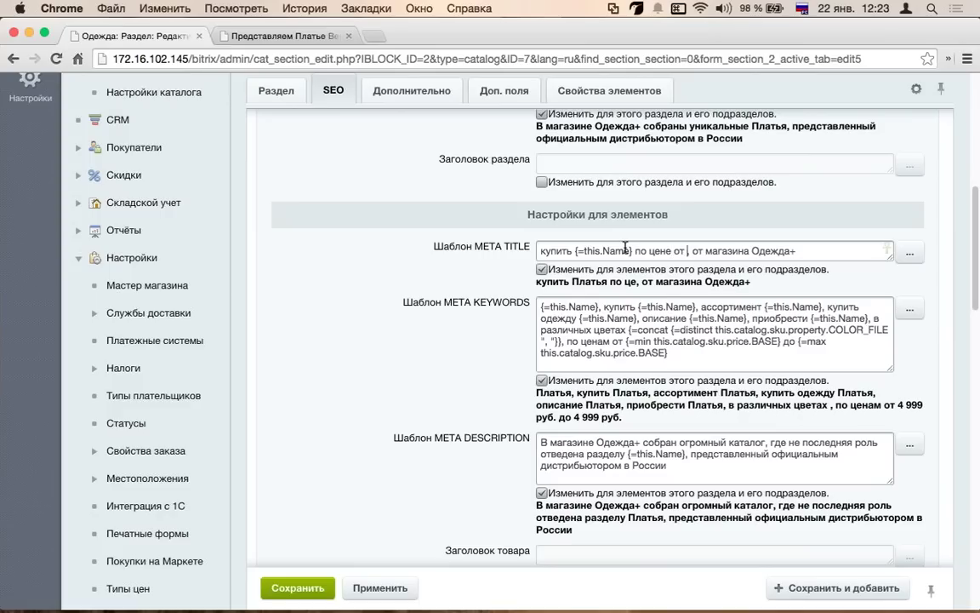
click(909, 253)
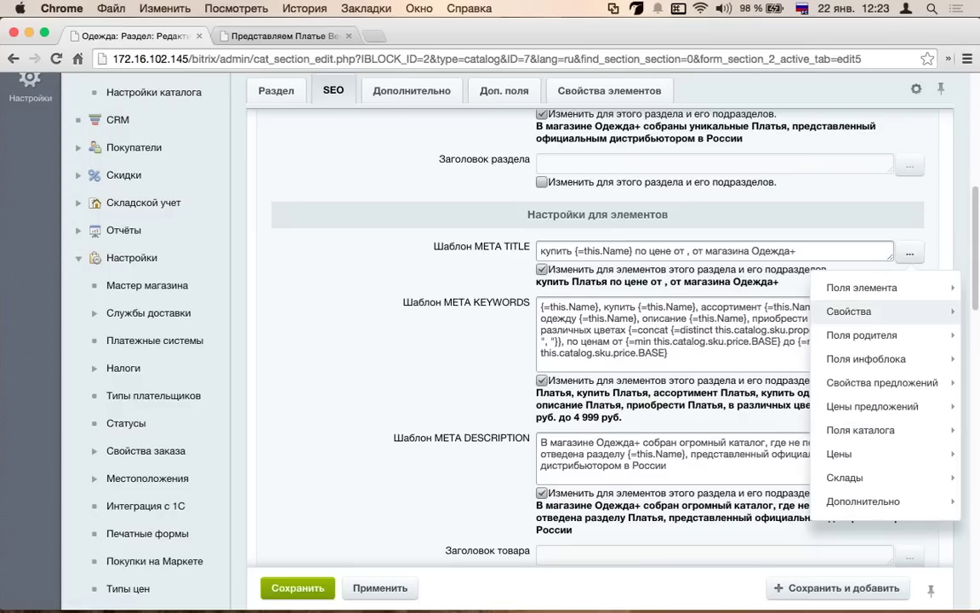
mouse_move(940, 406)
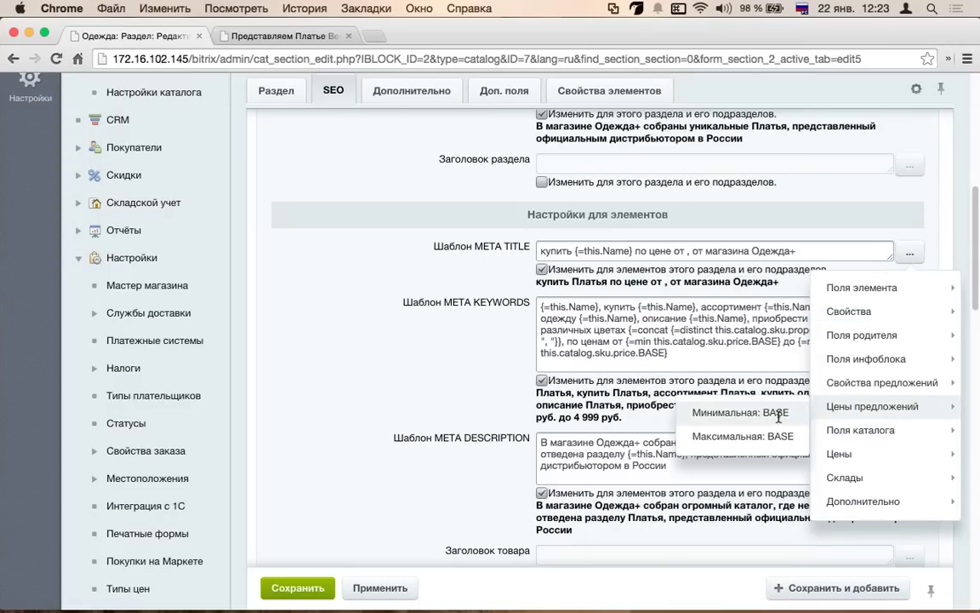
click(777, 414)
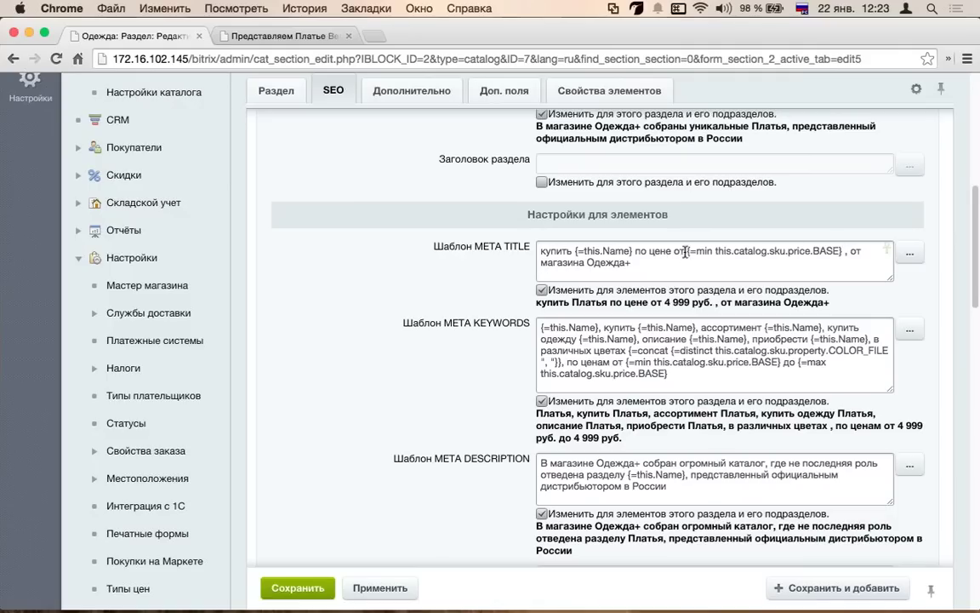
- Add 'с доставкой по москве' after the price field and browse the insert-field list
click(840, 251)
text(со к)
key(BackSpace)
key(BackSpace)
key(BackSpace)
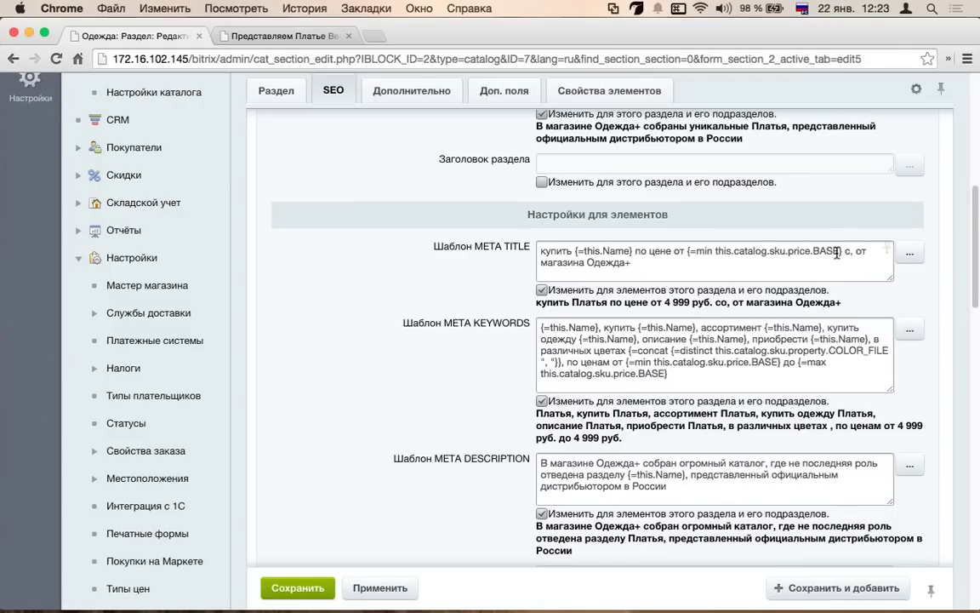
text(дос)
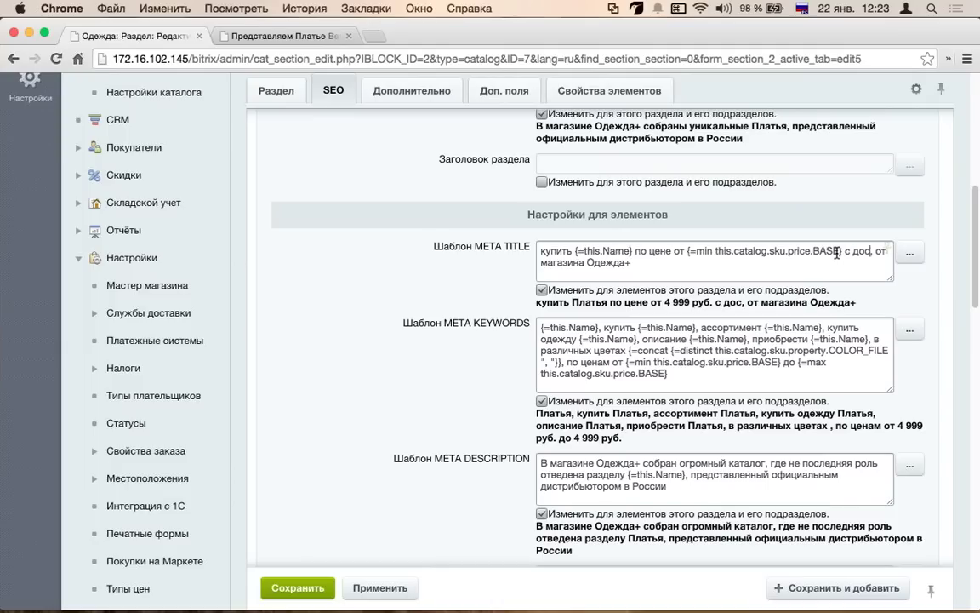
text(тавкой)
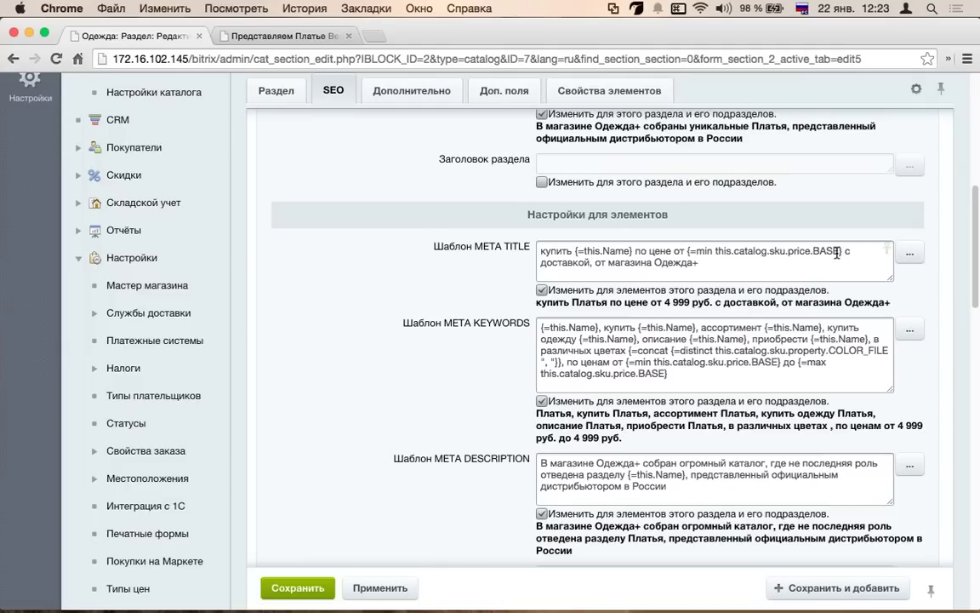
text( по мос)
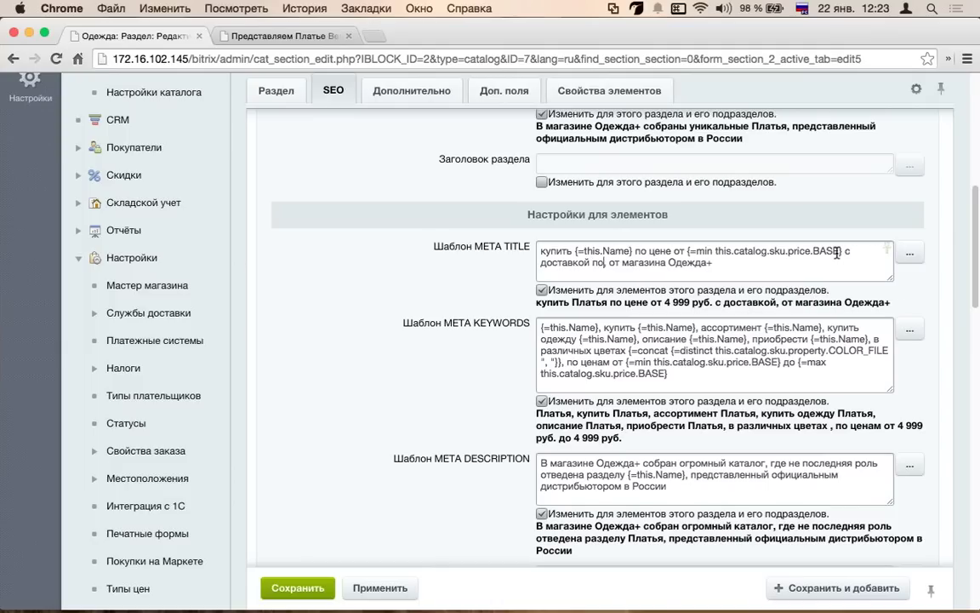
text(кве)
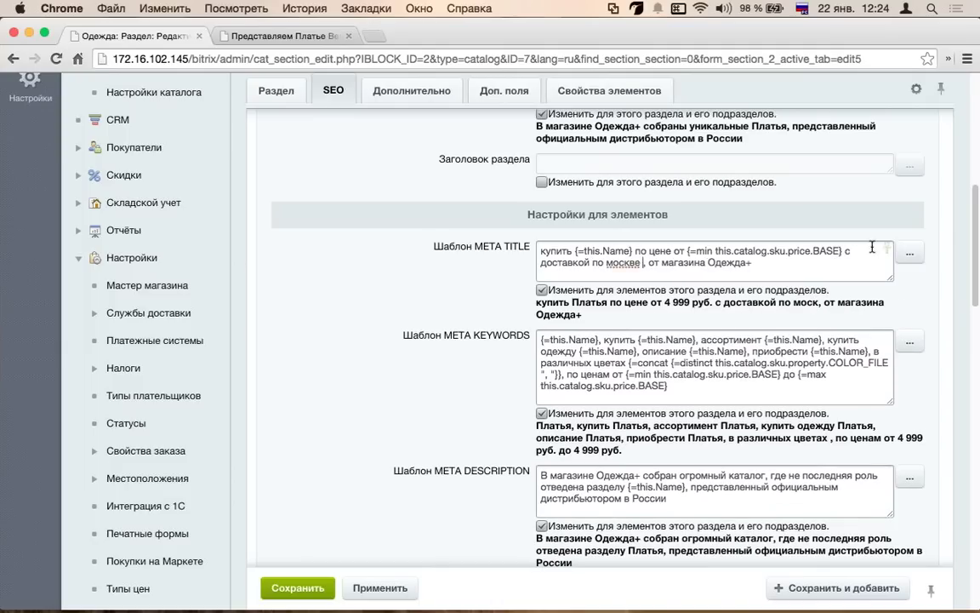
click(909, 253)
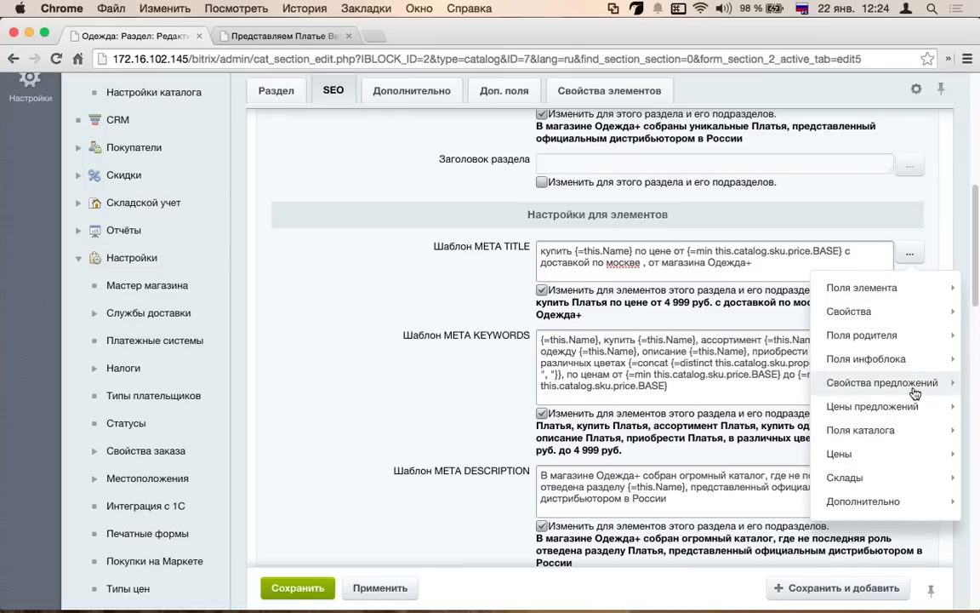
mouse_move(907, 406)
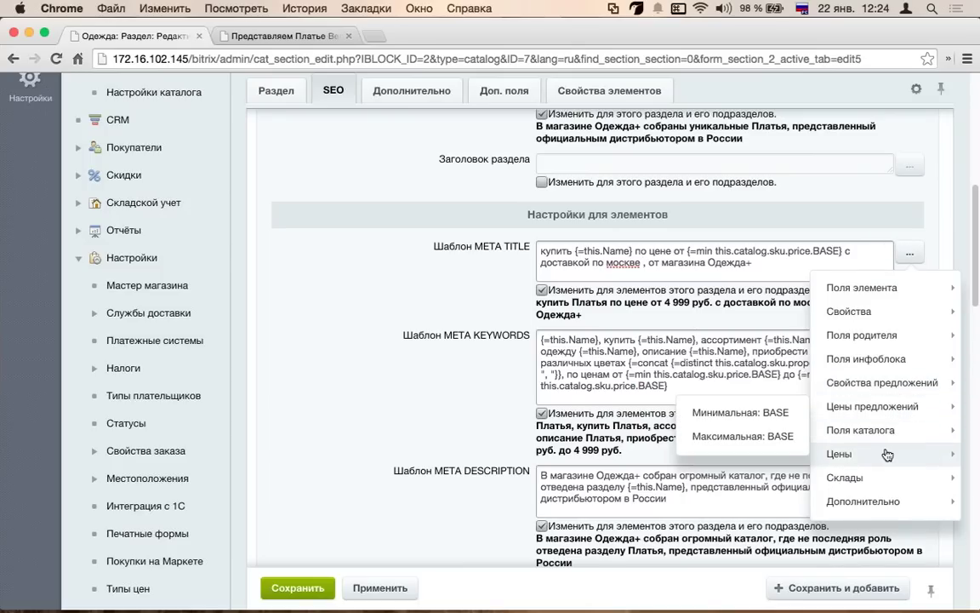
mouse_move(864, 501)
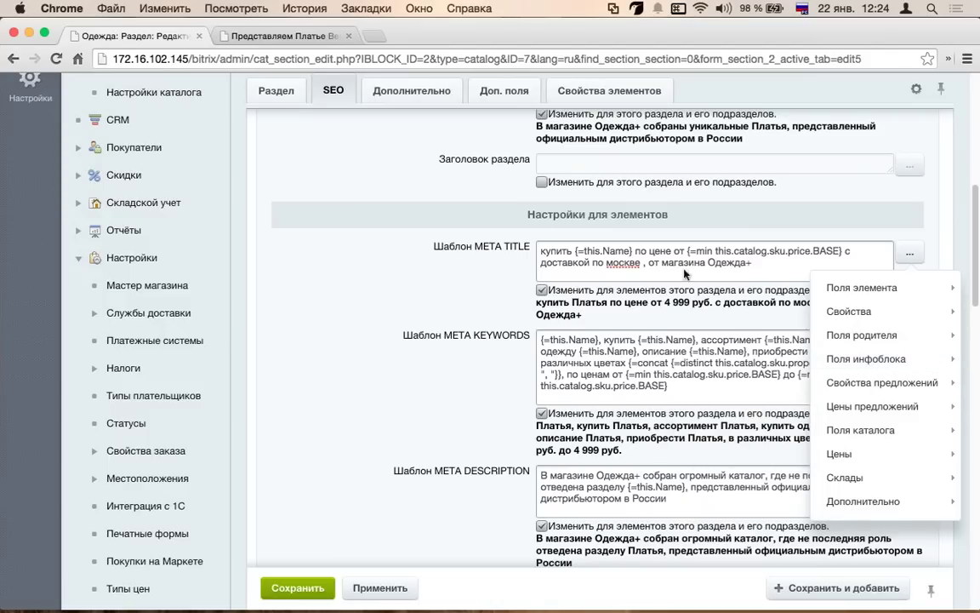
- Add 'в размерах от' with the Размеры одежды offer property to the element META TITLE and apply
click(559, 245)
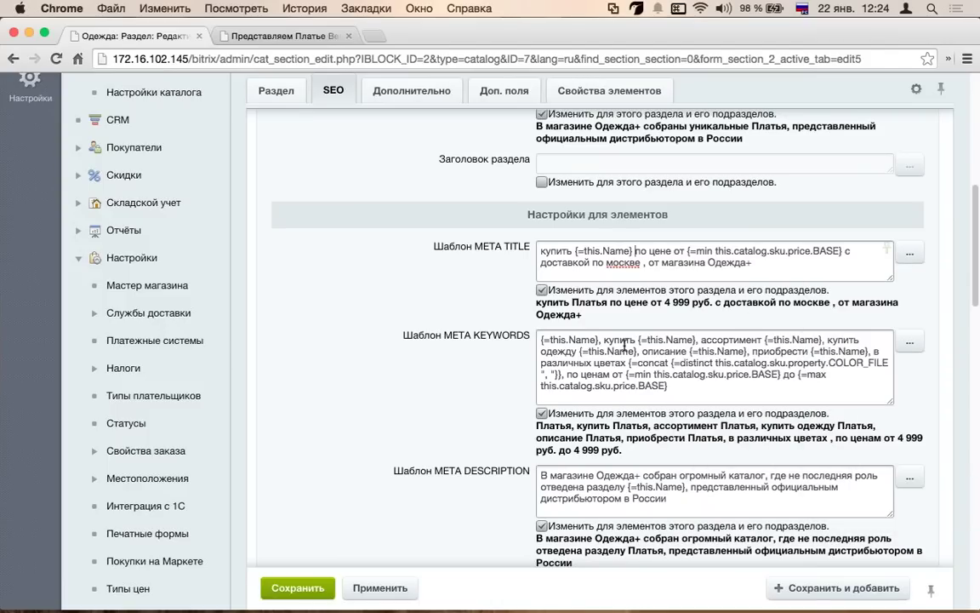
text(в)
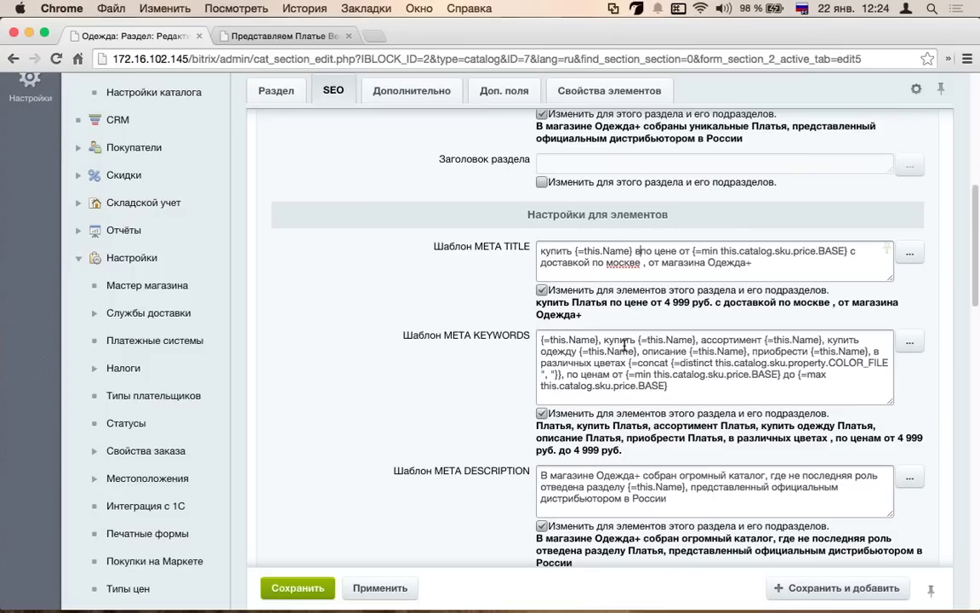
text( размерах от)
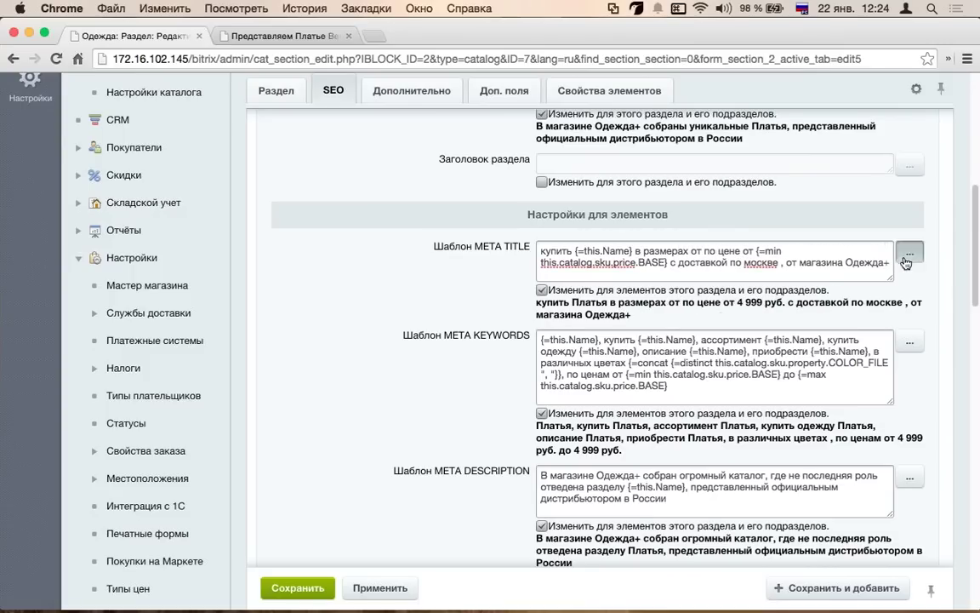
click(907, 255)
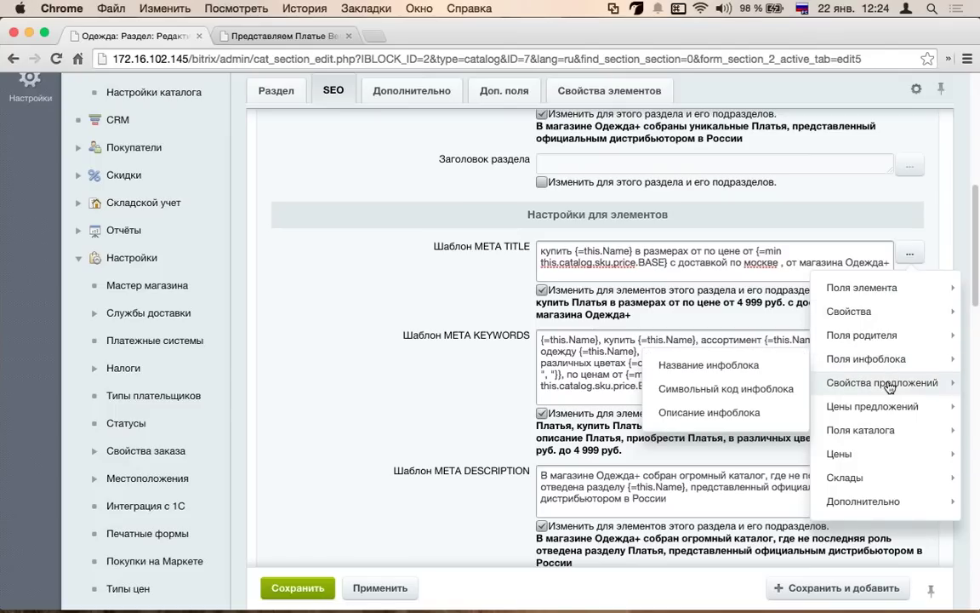
mouse_move(888, 387)
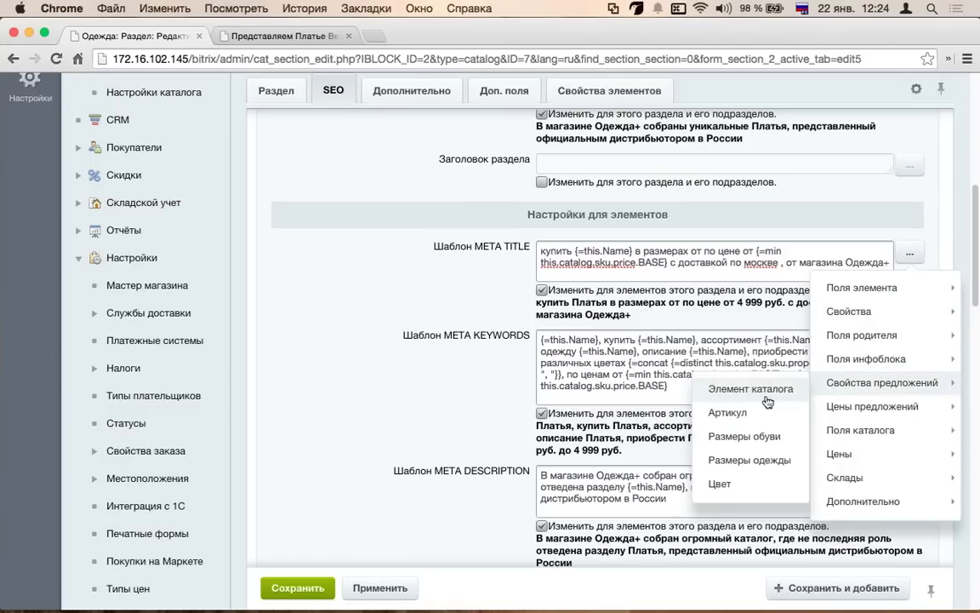
click(749, 461)
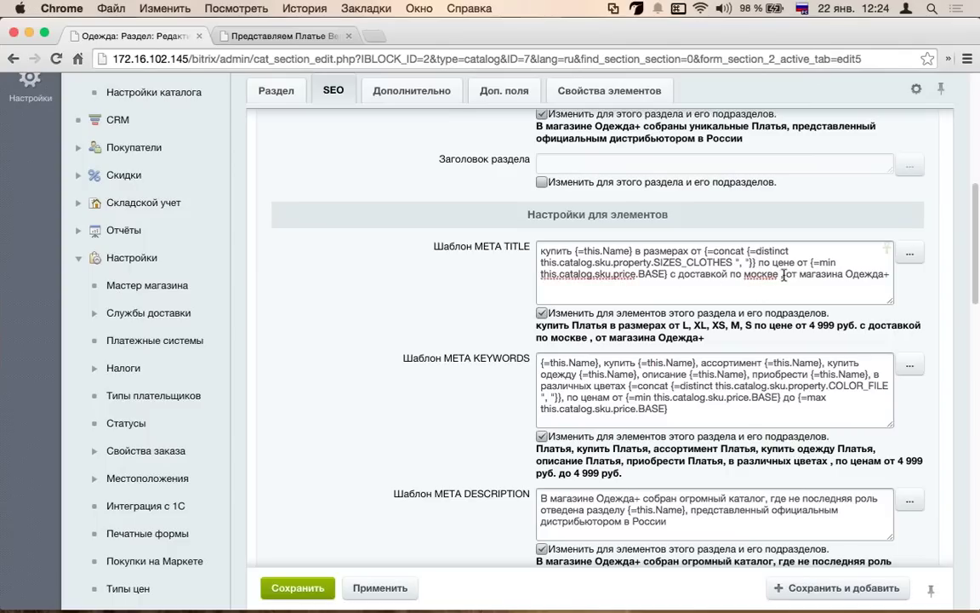
click(311, 585)
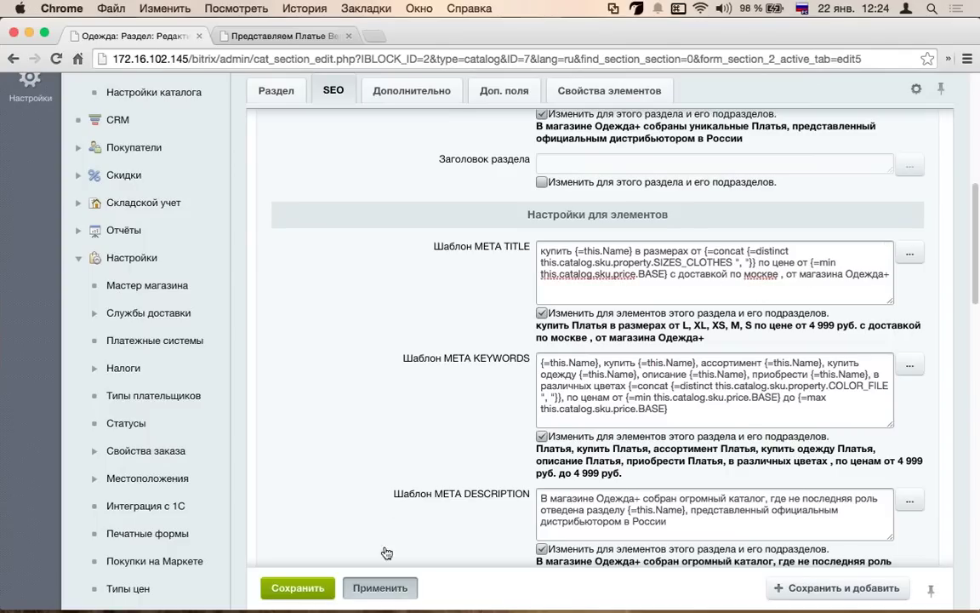
- Reload the storefront and open Платье Красная Фея to check its title shows sizes and Moscow delivery
click(305, 36)
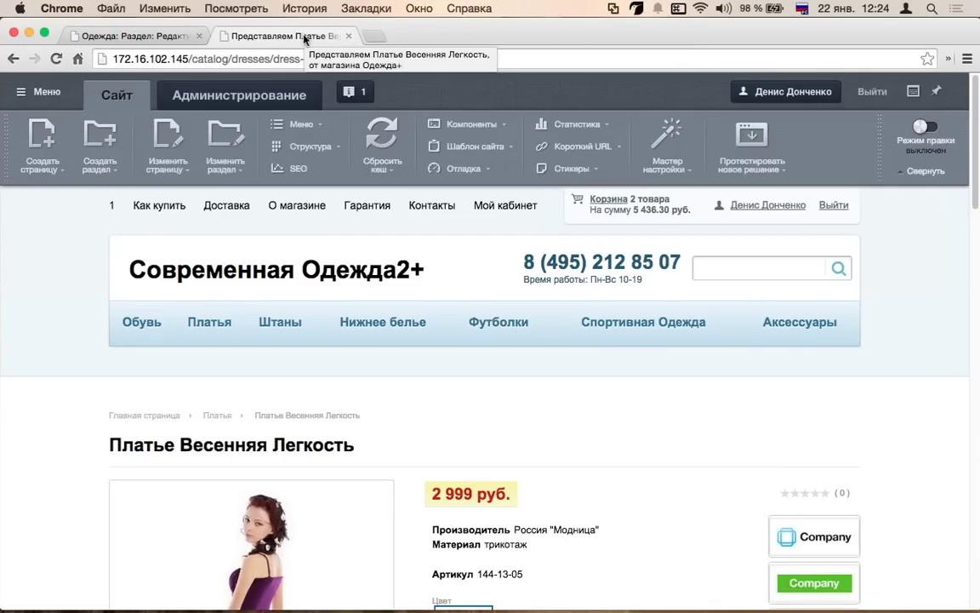
click(313, 271)
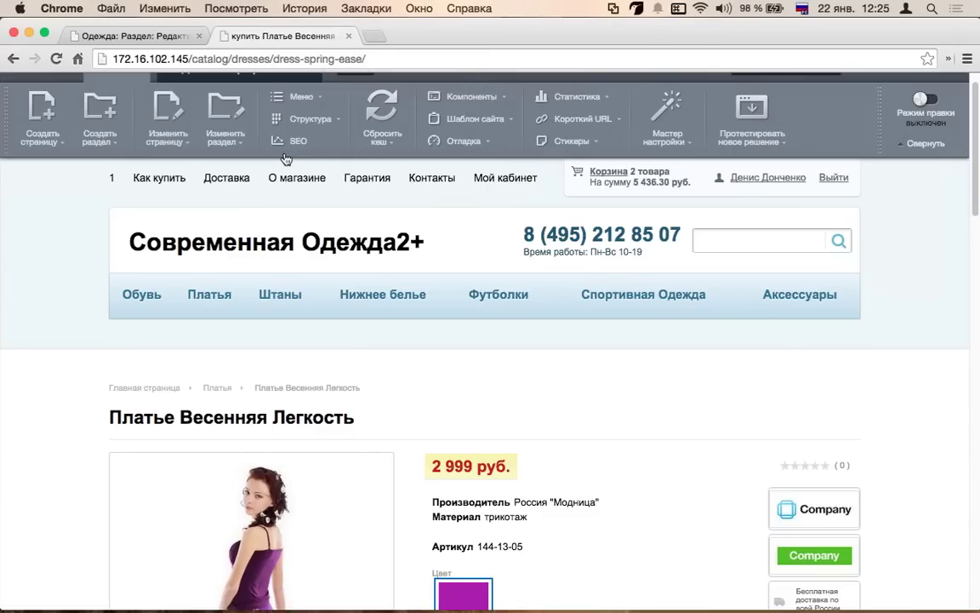
click(220, 296)
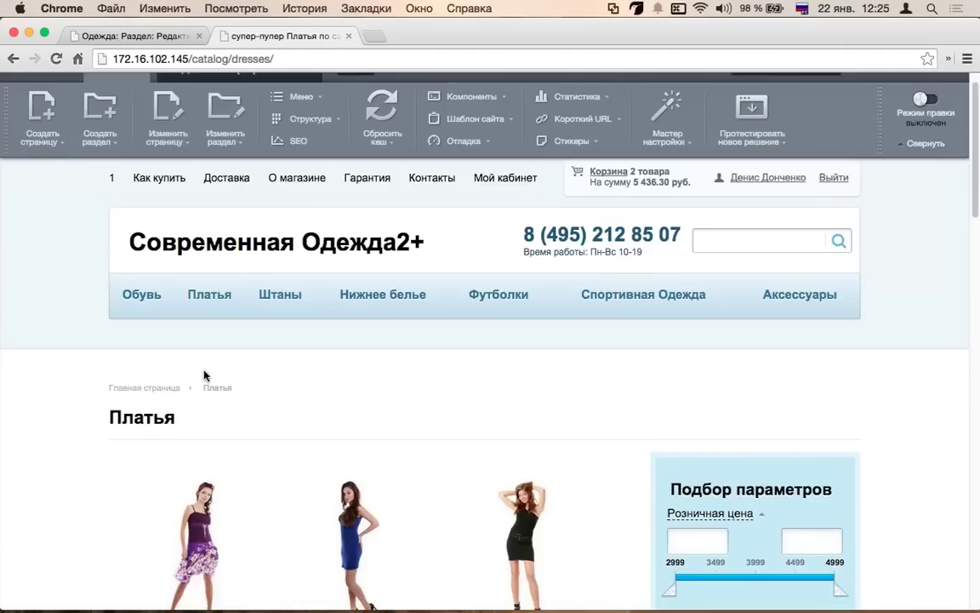
scroll(261, 357, down, 5)
click(183, 341)
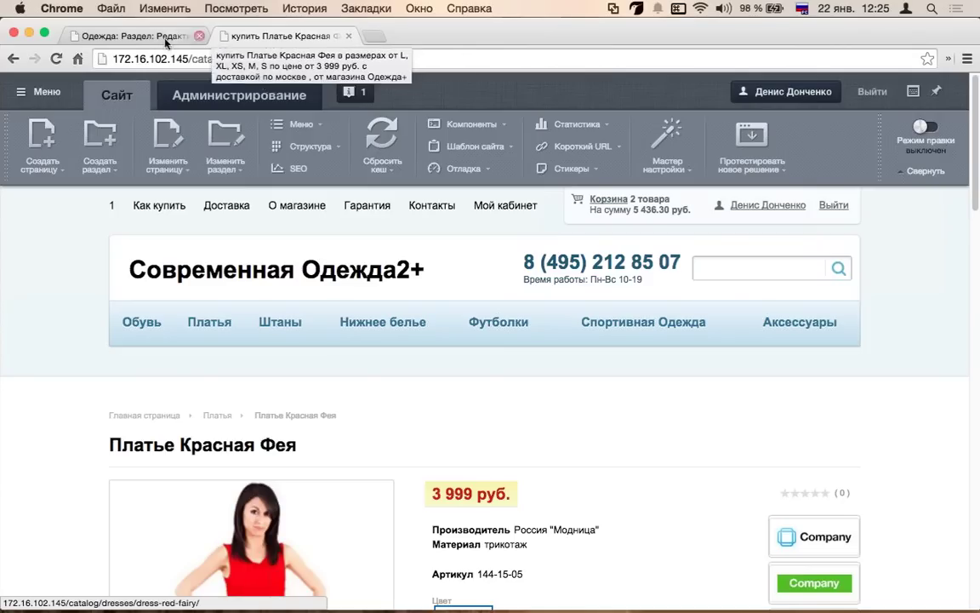
click(148, 36)
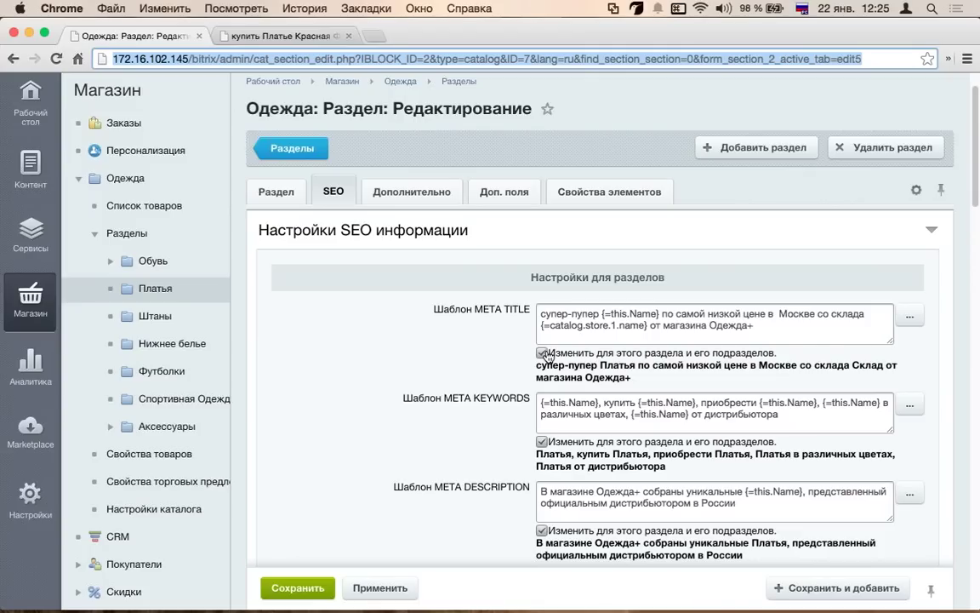
- Collapse the Одежда menu branch and open Мастер магазина, showing 10% overall progress
scroll(546, 353, down, 10)
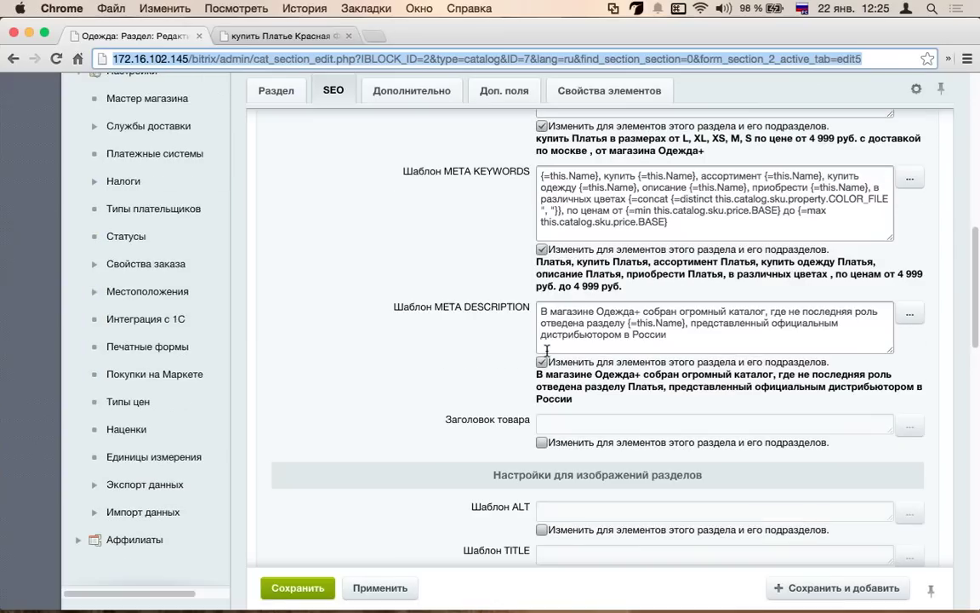
scroll(511, 350, down, 5)
scroll(444, 345, up, 20)
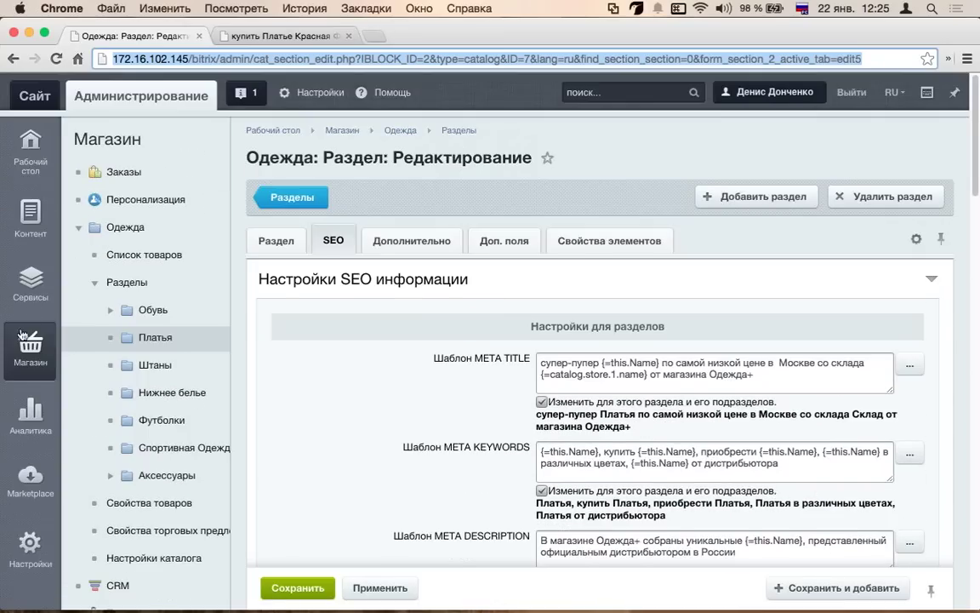
scroll(106, 297, down, 5)
scroll(94, 221, up, 5)
click(78, 227)
scroll(85, 255, down, 2)
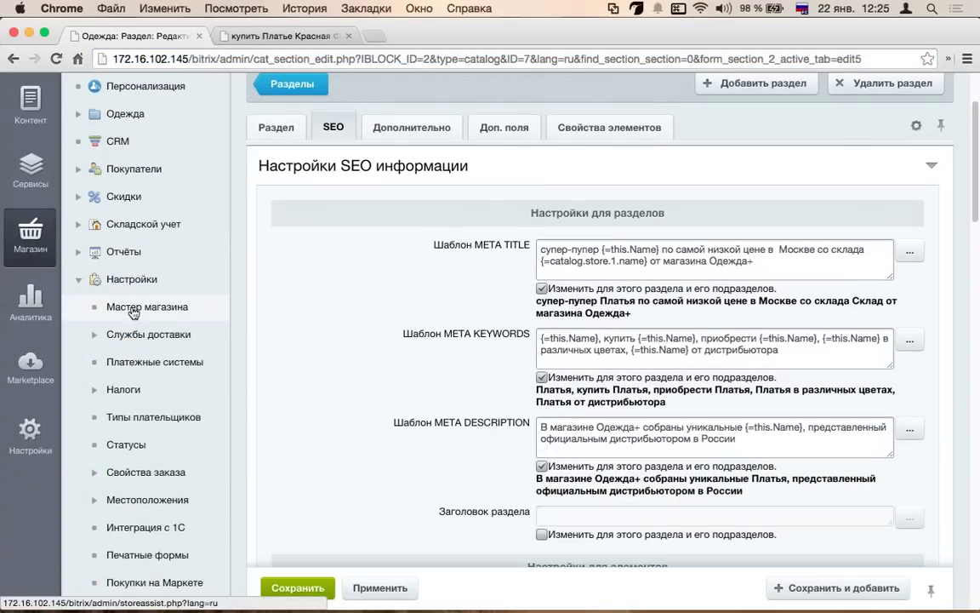
click(146, 310)
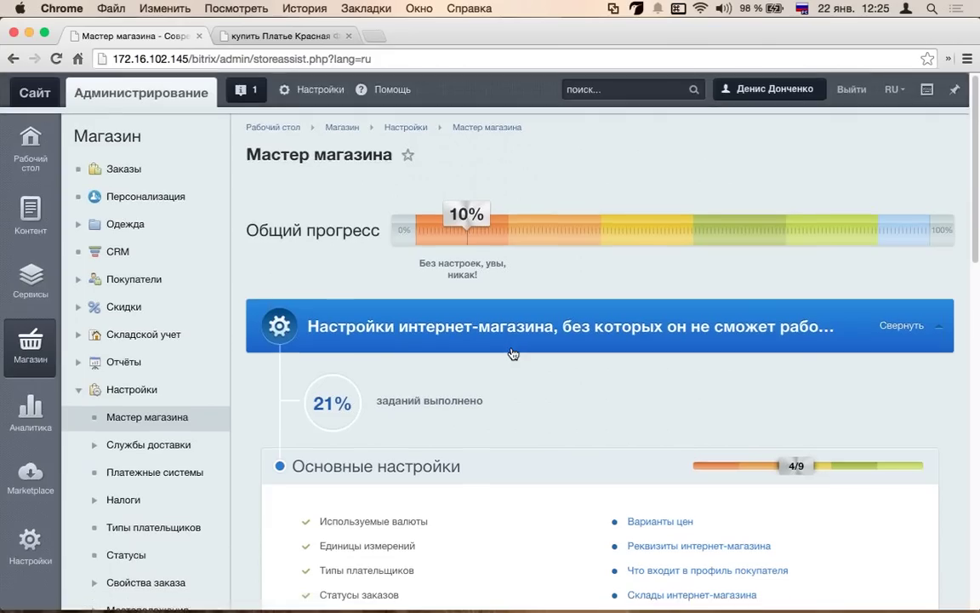
- Mark the SEO настройки каталога task as done
scroll(513, 354, down, 5)
scroll(514, 354, down, 10)
click(441, 423)
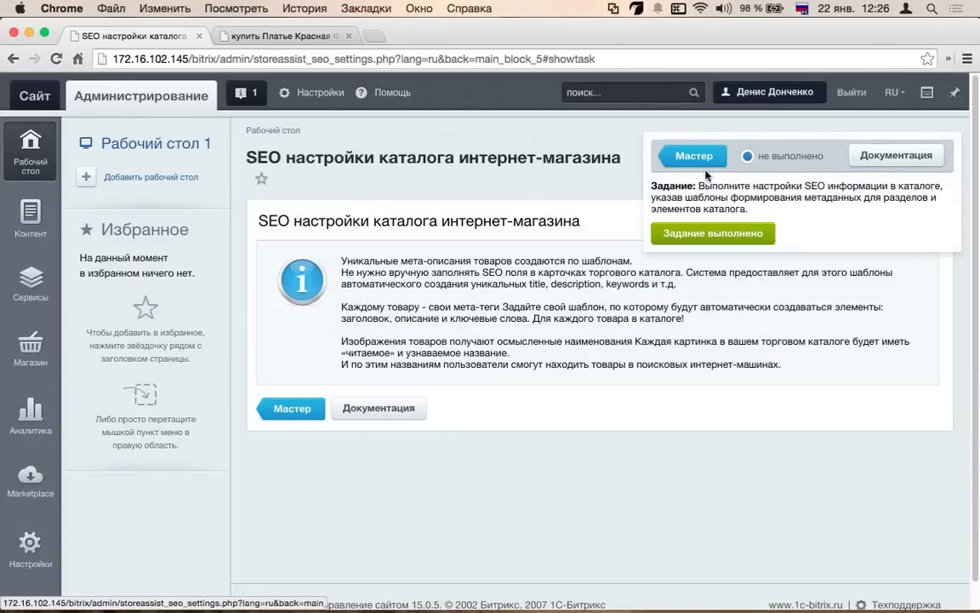
click(698, 242)
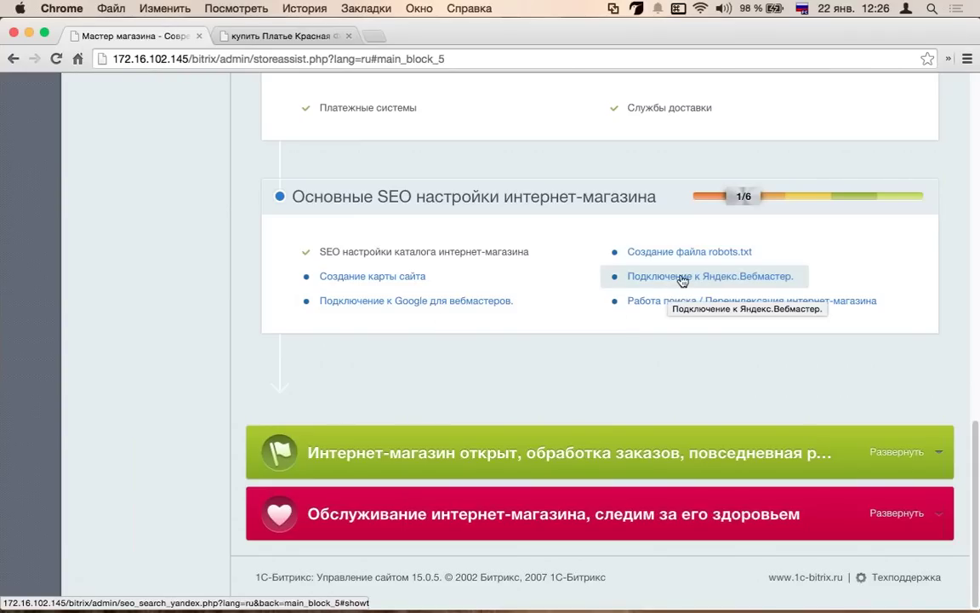
- Mark the Подключение к Яндекс.Вебмастер task as done and return to the wizard
click(682, 280)
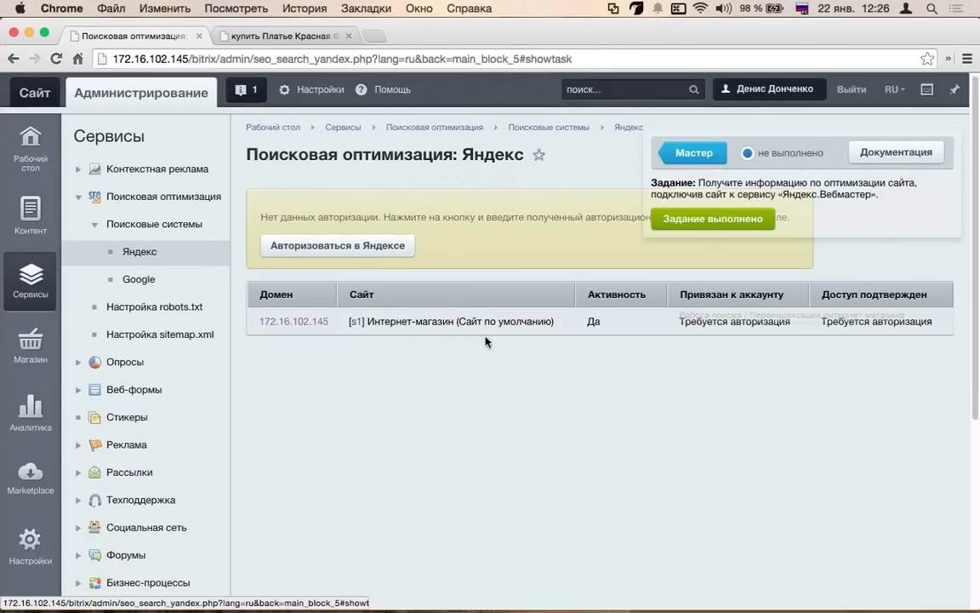
click(696, 197)
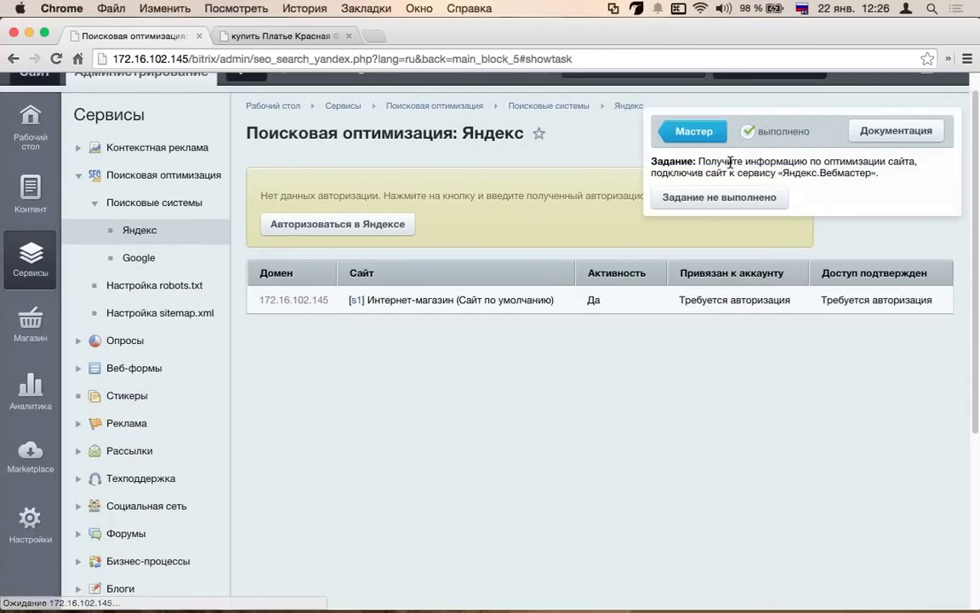
click(686, 131)
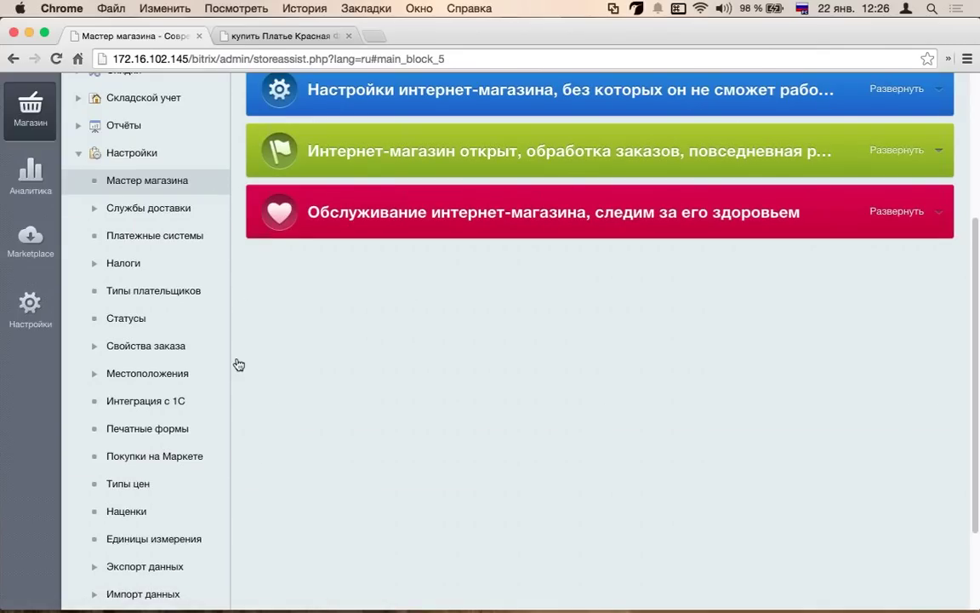
- Expand the wizard's 'Интернет-магазин открыт' stage and open its Скидки на товары task
click(230, 352)
click(214, 143)
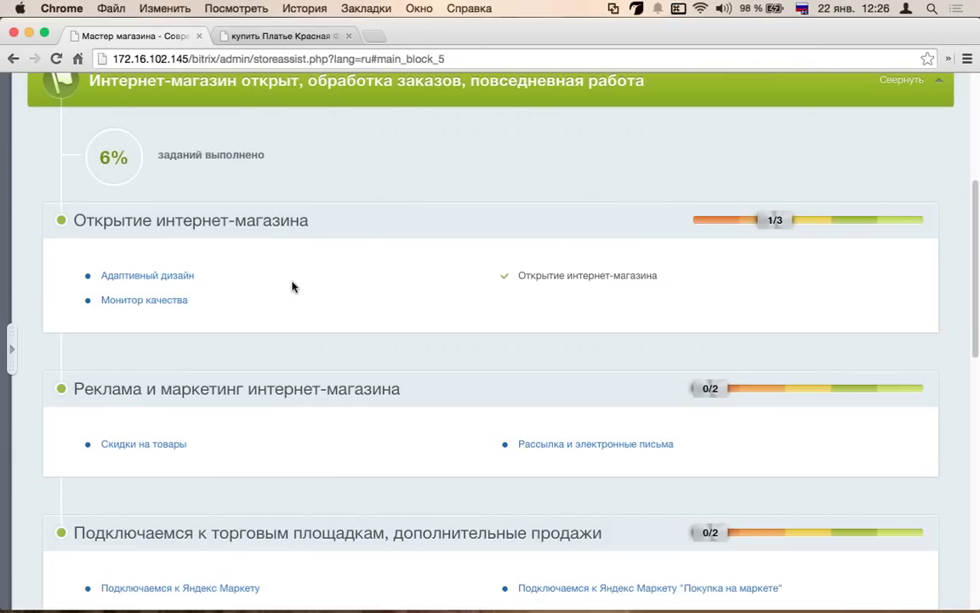
scroll(255, 289, down, 1)
scroll(318, 280, down, 3)
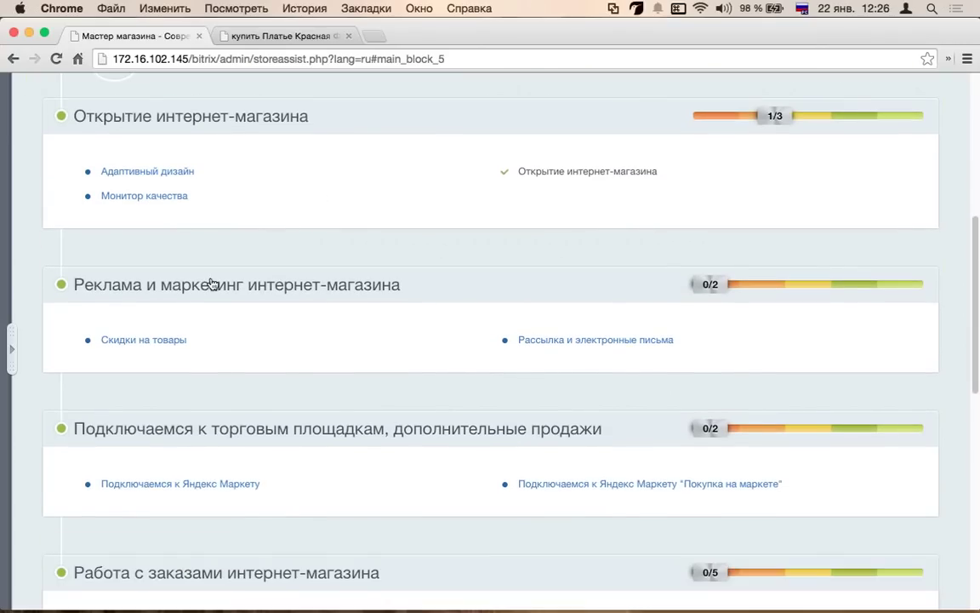
scroll(211, 284, down, 1)
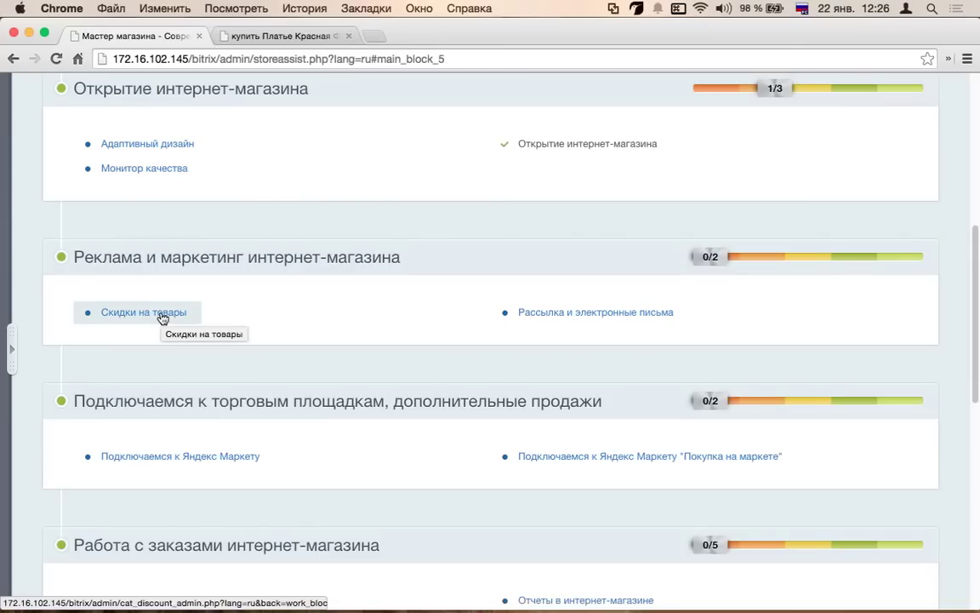
scroll(162, 317, up, 10)
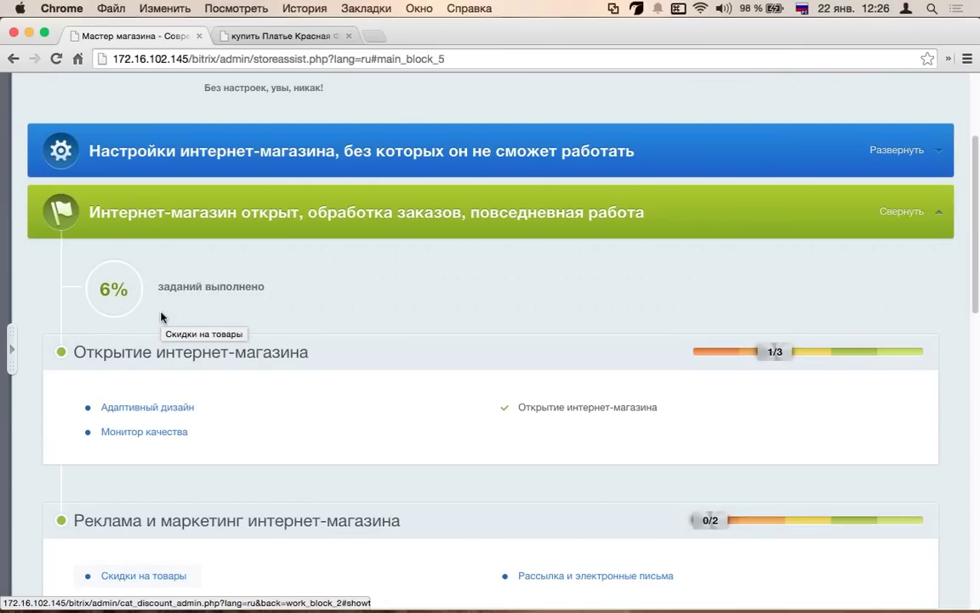
scroll(161, 319, down, 9)
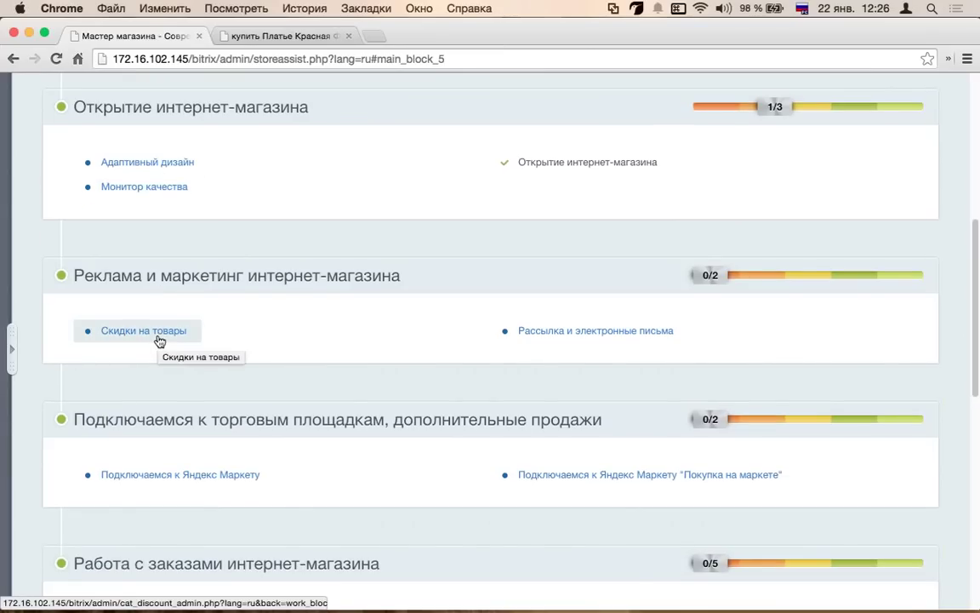
click(156, 332)
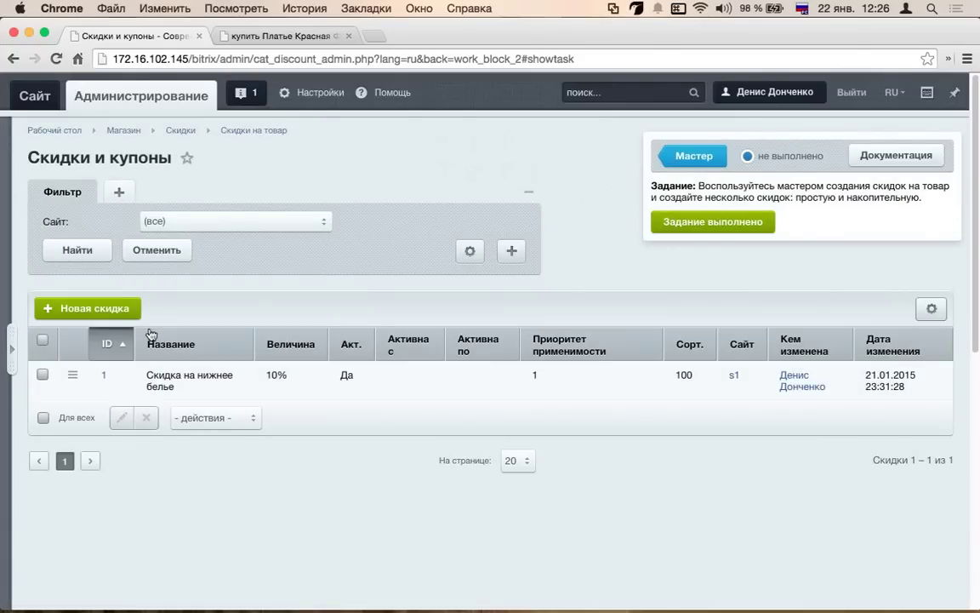
- Go to Магазин > Скидки > Скидки на товар and start a new discount
click(11, 340)
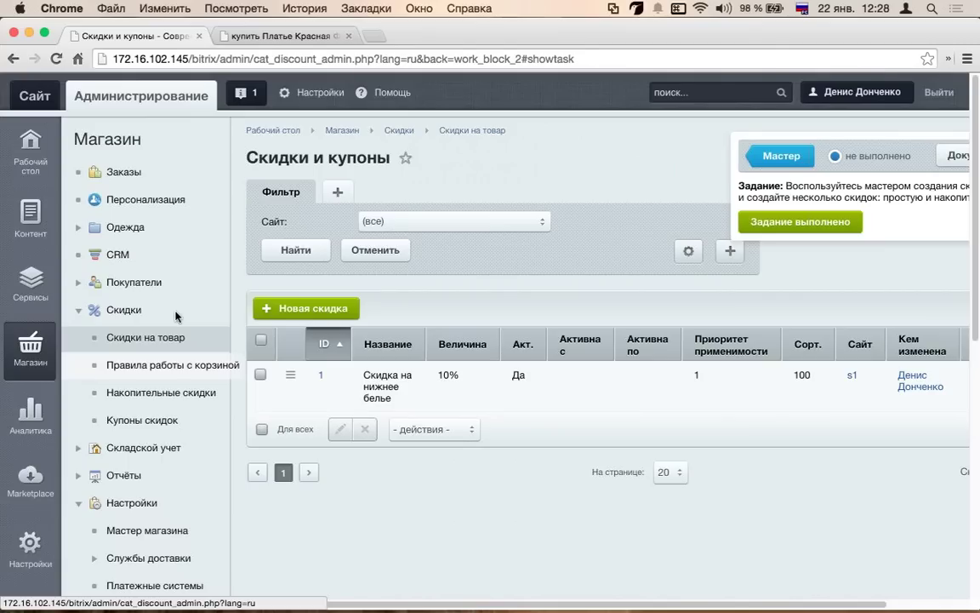
click(169, 338)
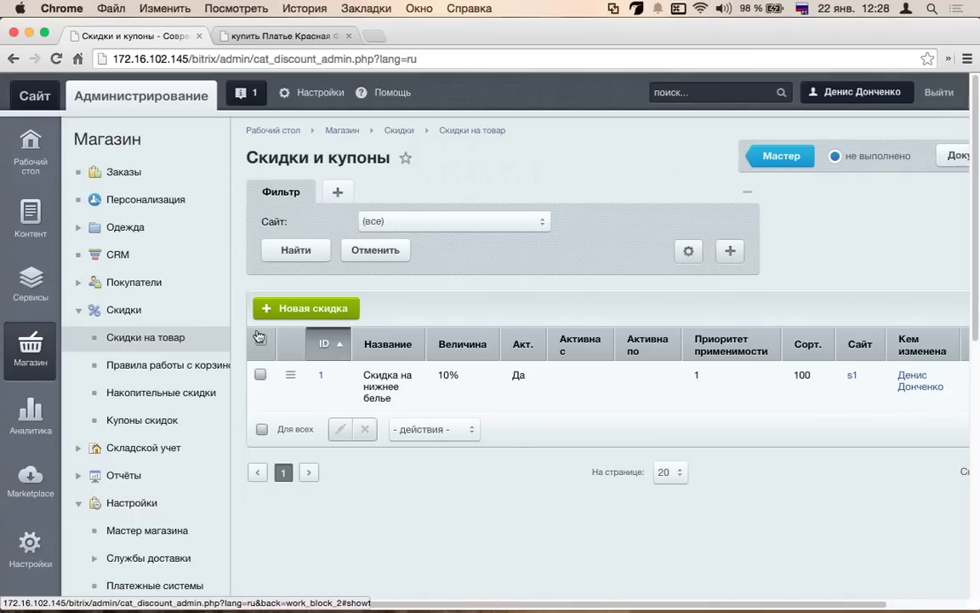
click(344, 311)
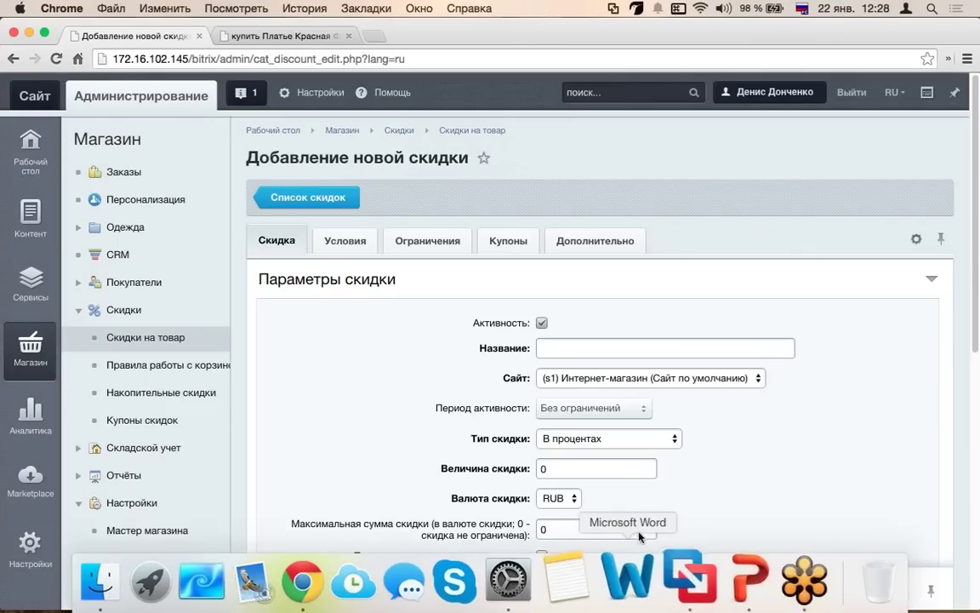
- Try the Фиксированная сумма and Установить цену на товар discount types, settling on В процентах
scroll(513, 468, down, 2)
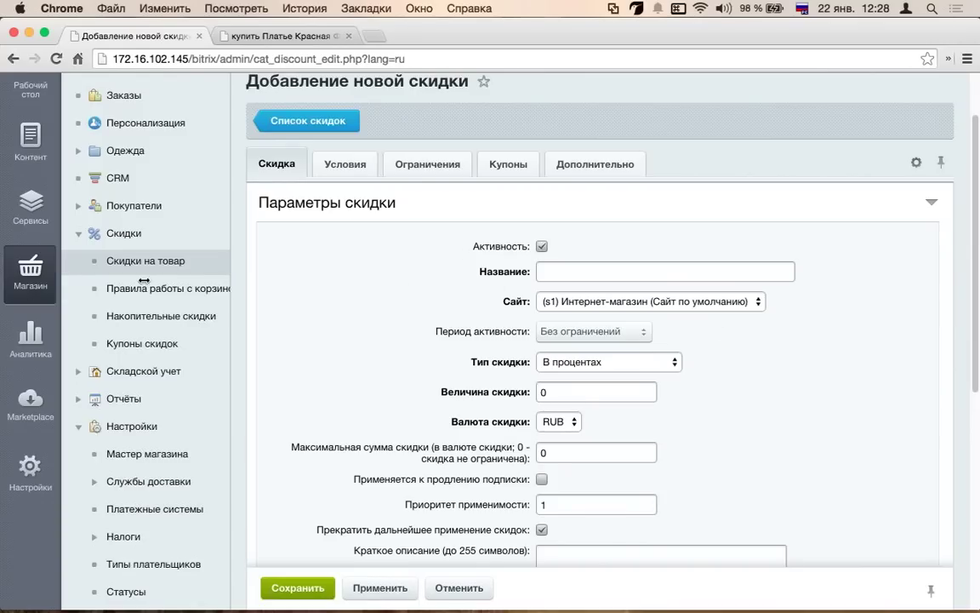
click(226, 336)
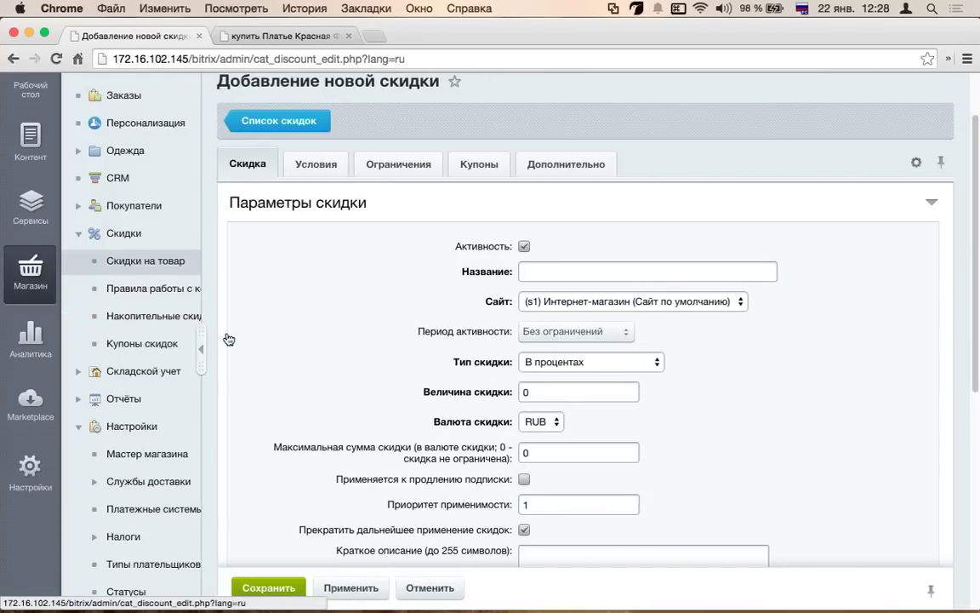
click(457, 270)
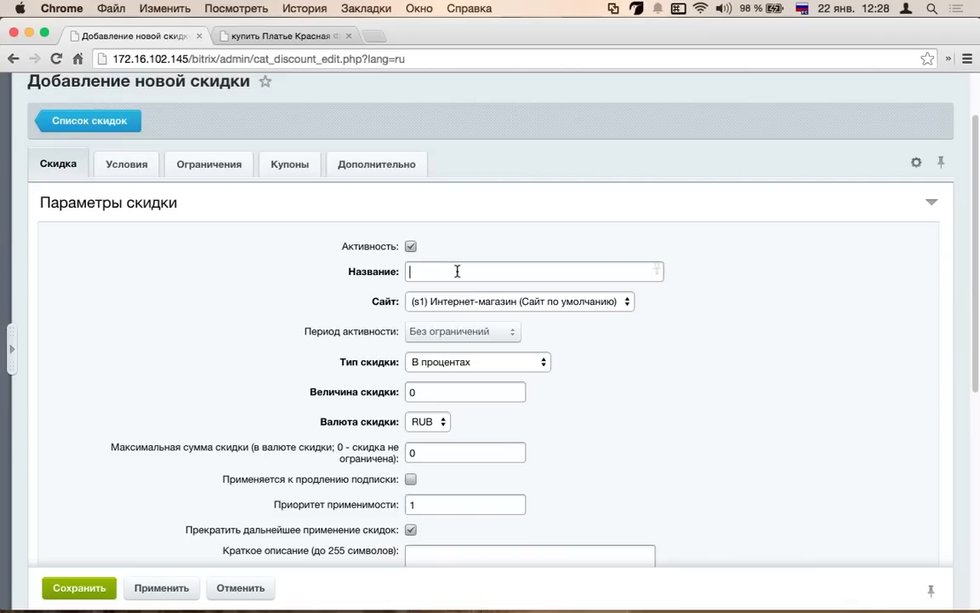
scroll(457, 271, down, 3)
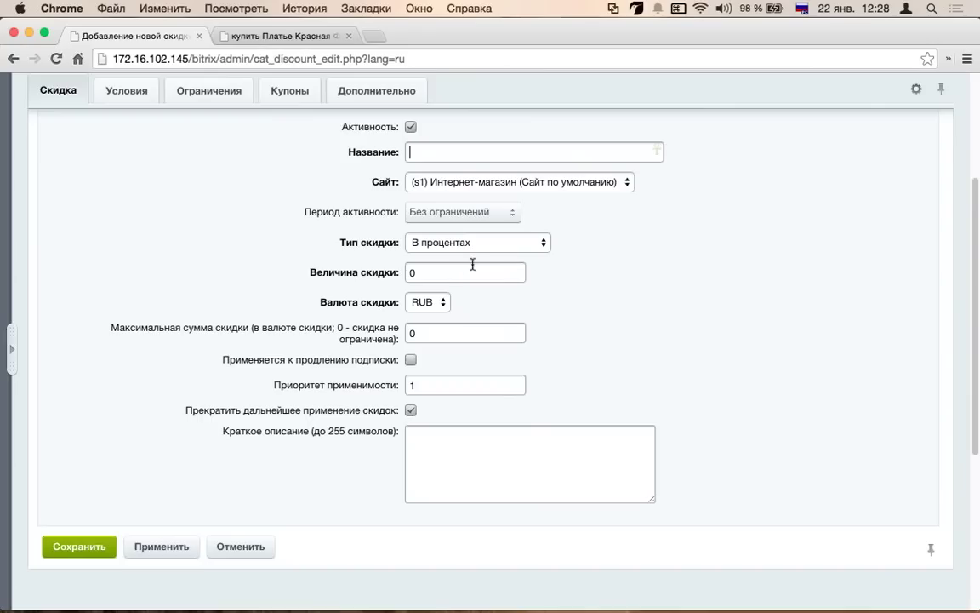
click(501, 242)
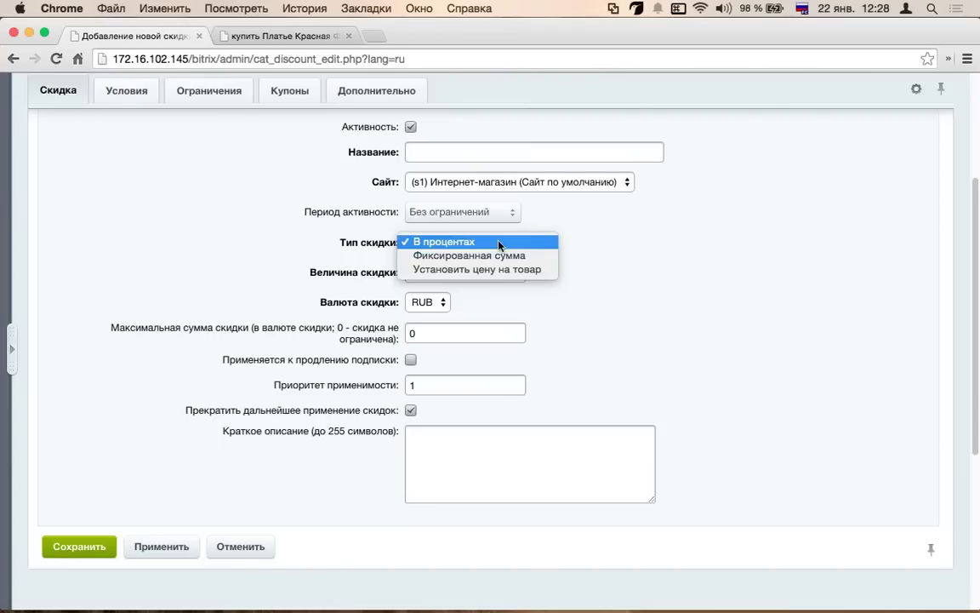
click(495, 256)
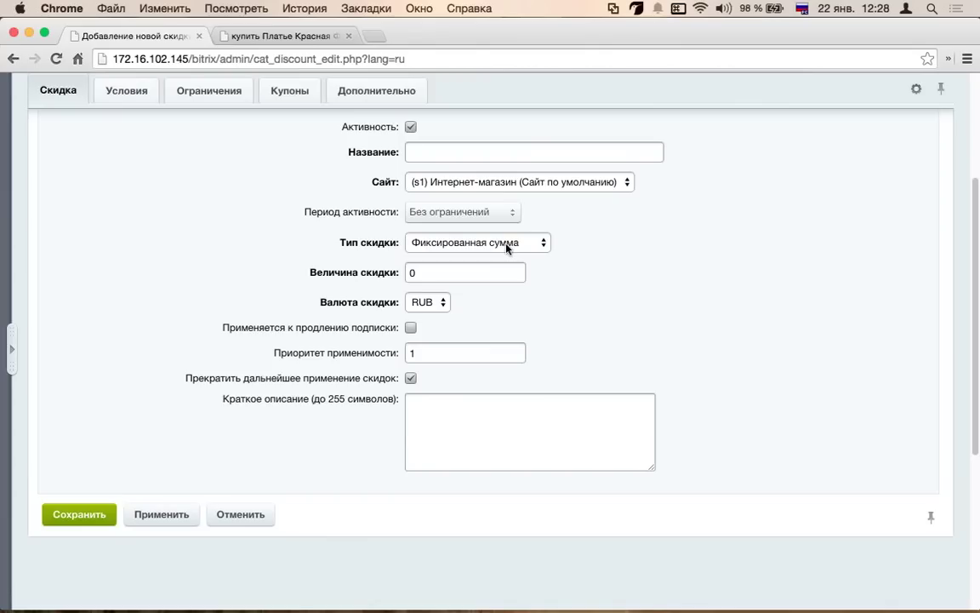
click(508, 244)
click(466, 254)
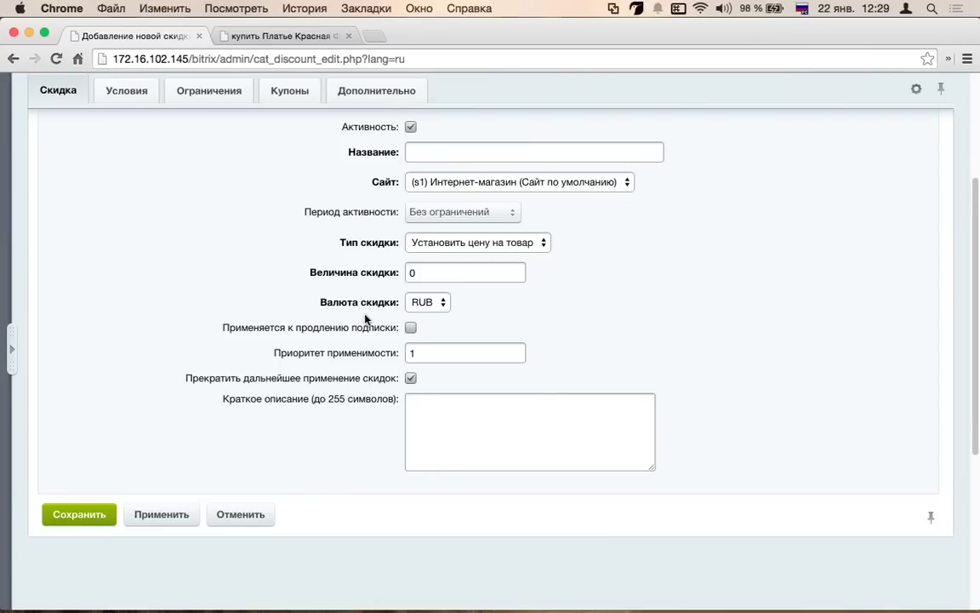
click(477, 243)
click(442, 212)
- Enter a discount amount of 50 with RUB as the discount currency
double_click(412, 272)
text(50)
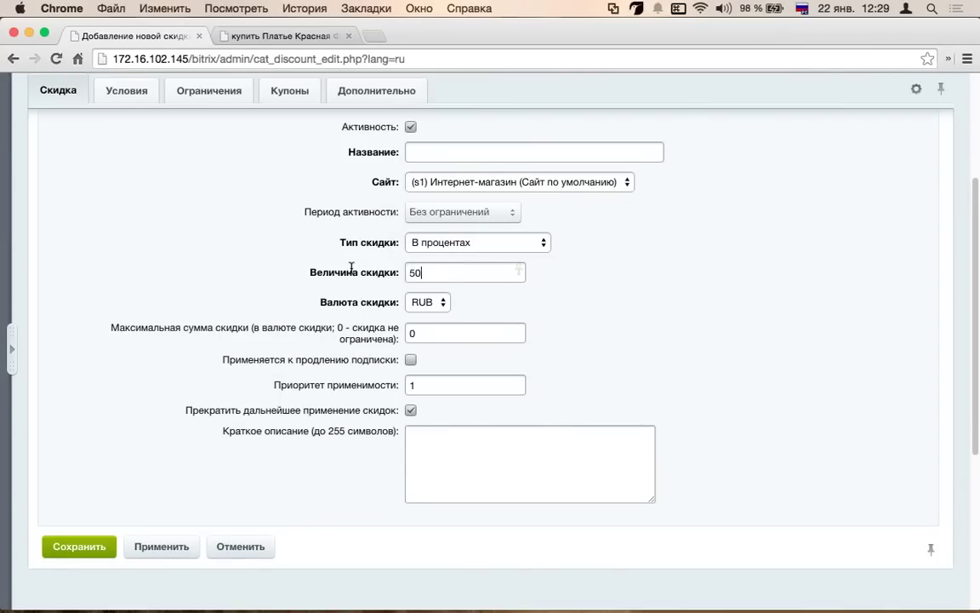
click(440, 302)
click(495, 299)
click(465, 336)
drag(333, 327, 253, 328)
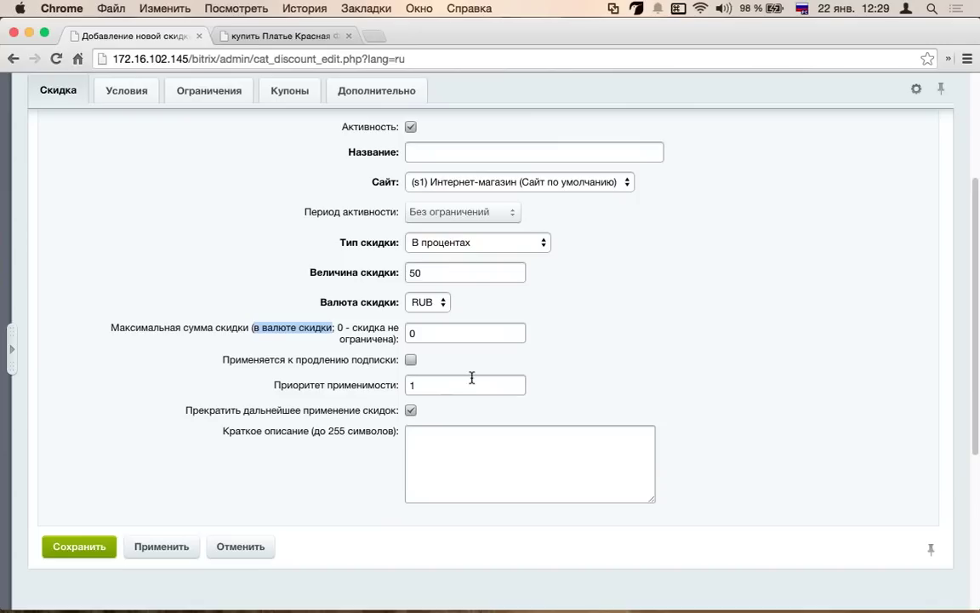
click(354, 342)
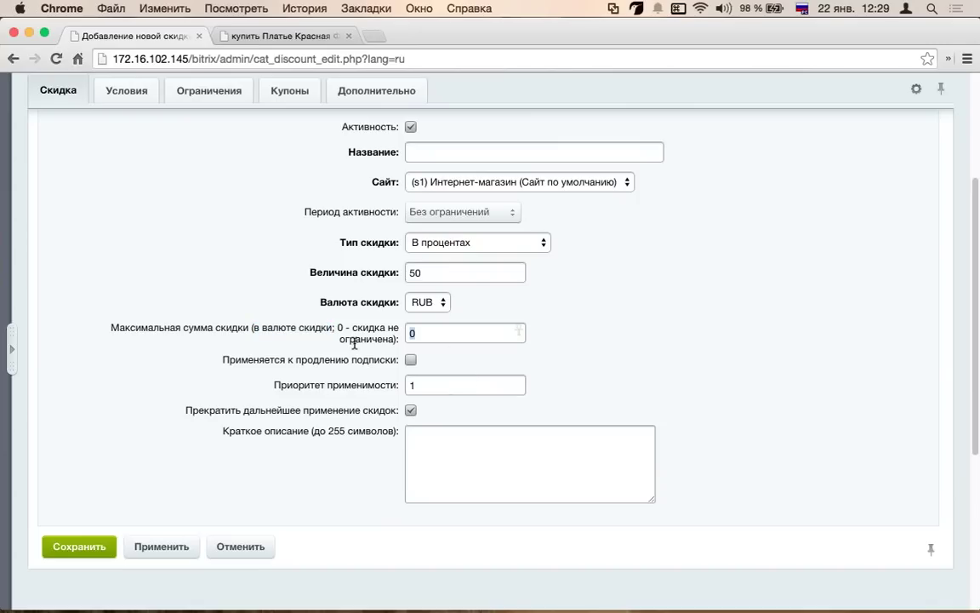
- Review the stop-further-discounts option lower on the discount form
scroll(356, 366, down, 3)
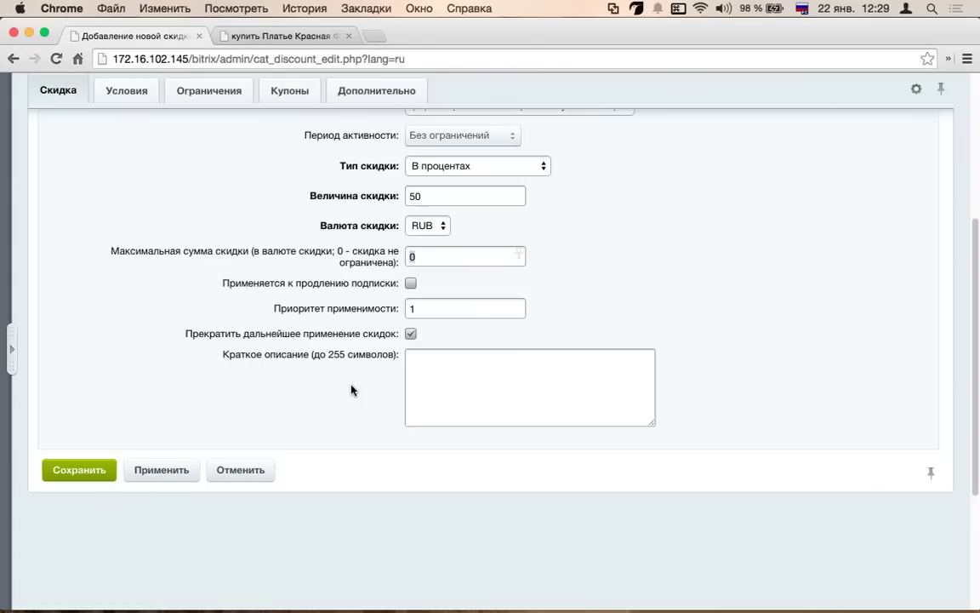
scroll(385, 241, down, 1)
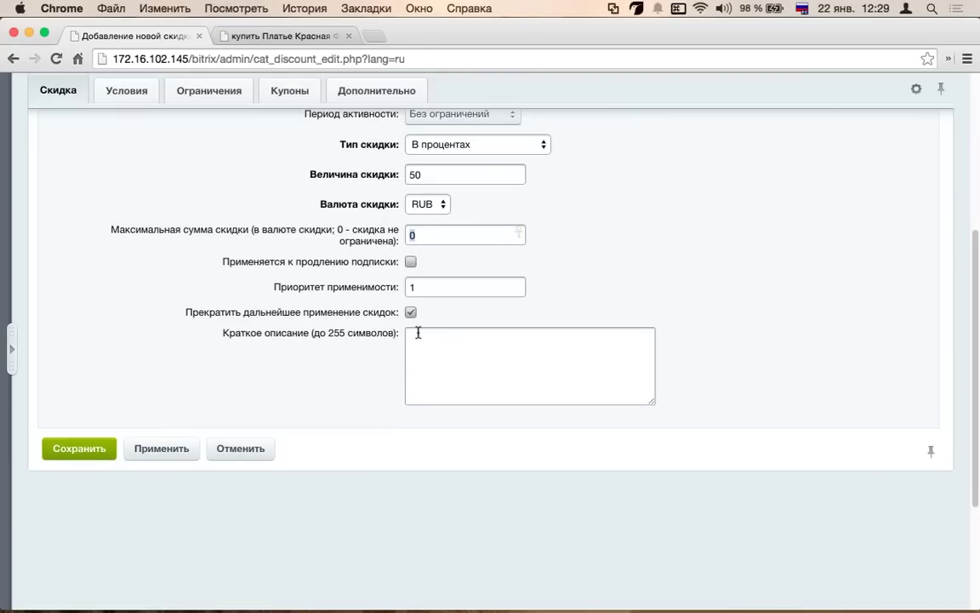
drag(185, 312, 405, 311)
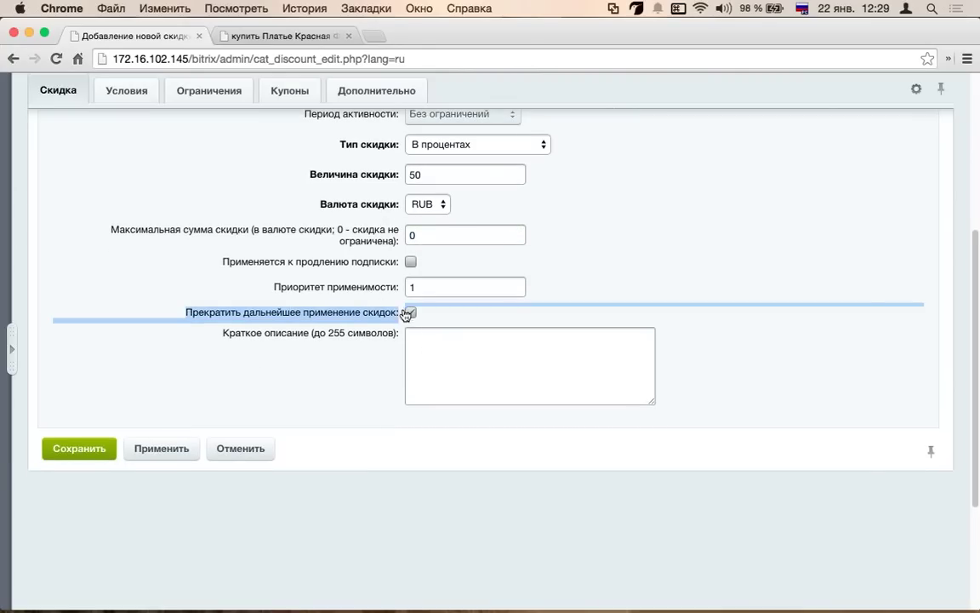
click(368, 350)
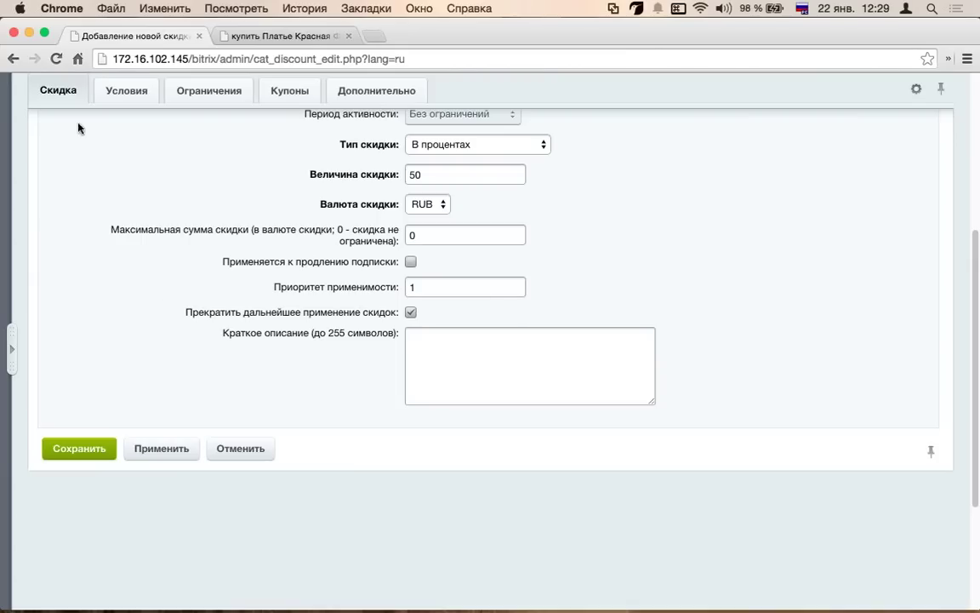
click(8, 341)
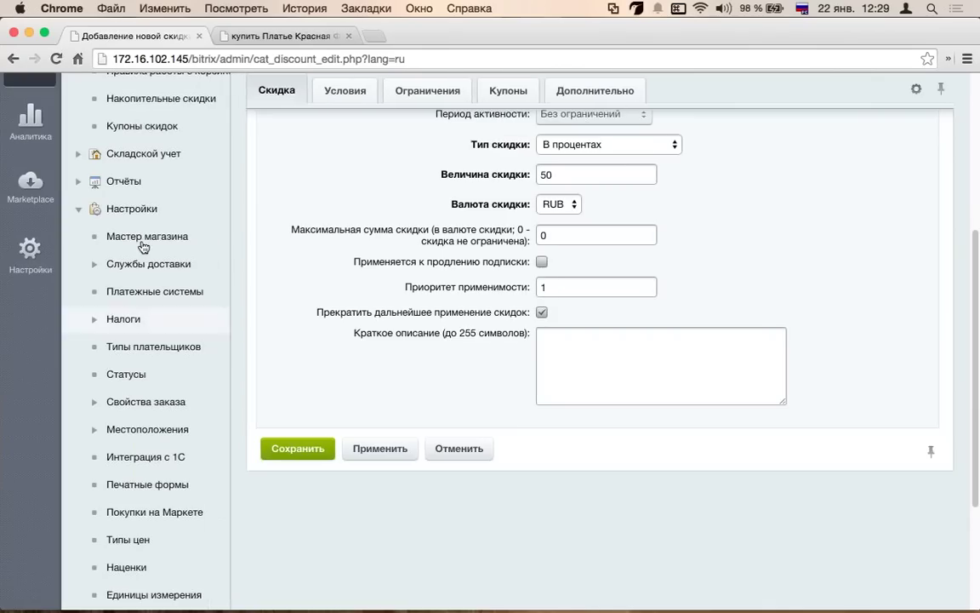
scroll(162, 205, up, 2)
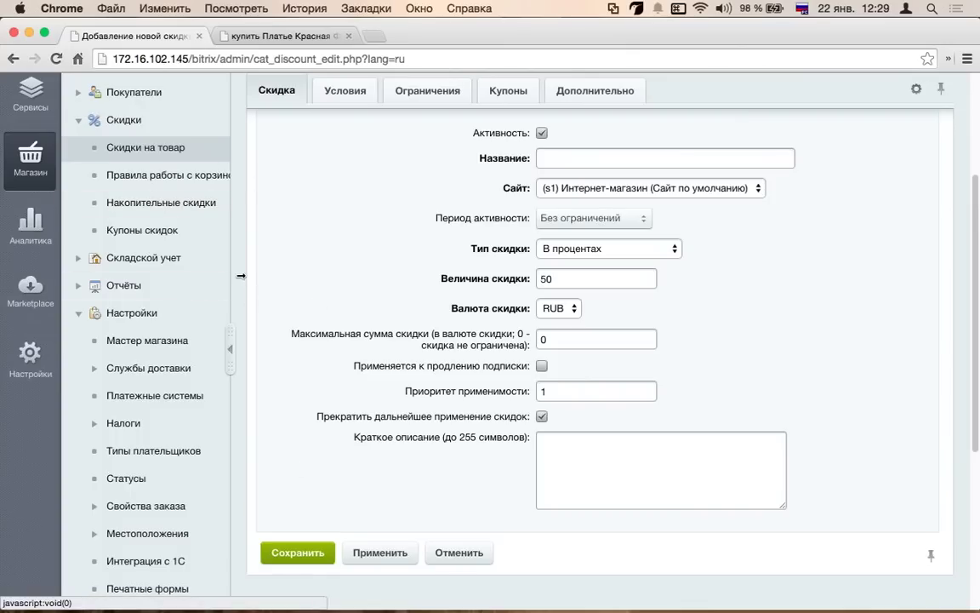
click(231, 315)
- On the Условия tab, keep the condition block as 'все условия выполнено(ы)'
click(145, 96)
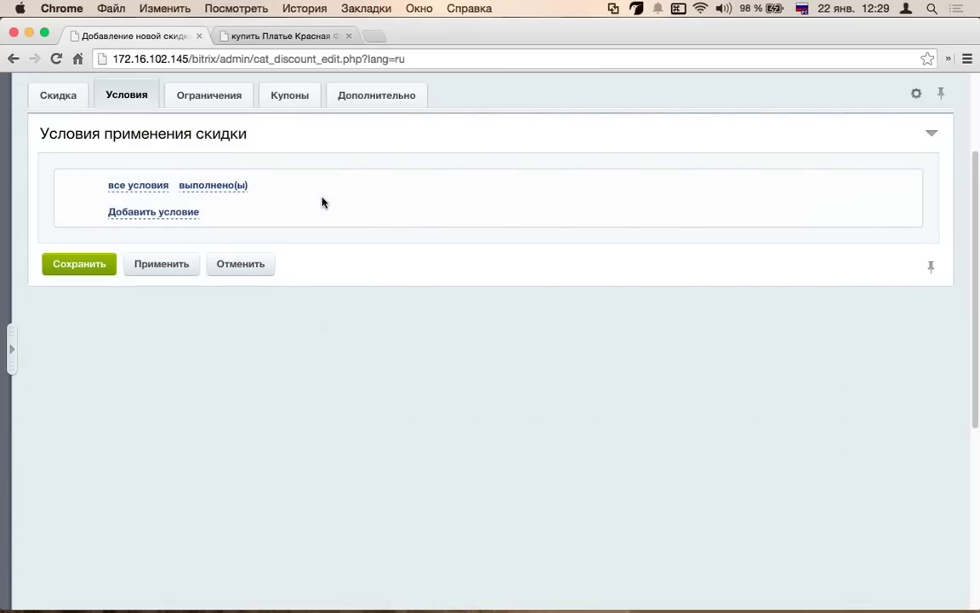
scroll(433, 196, up, 3)
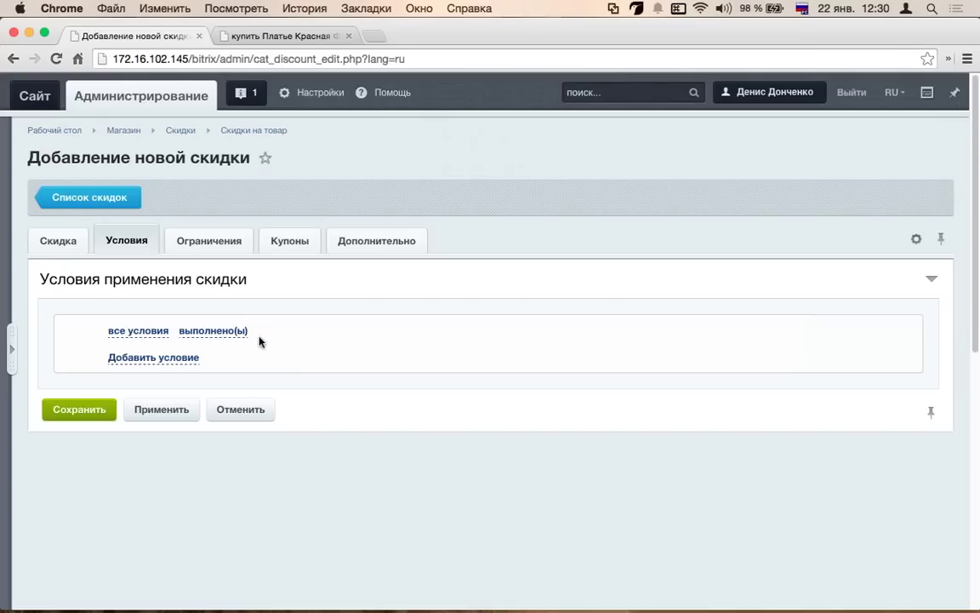
click(137, 337)
click(135, 335)
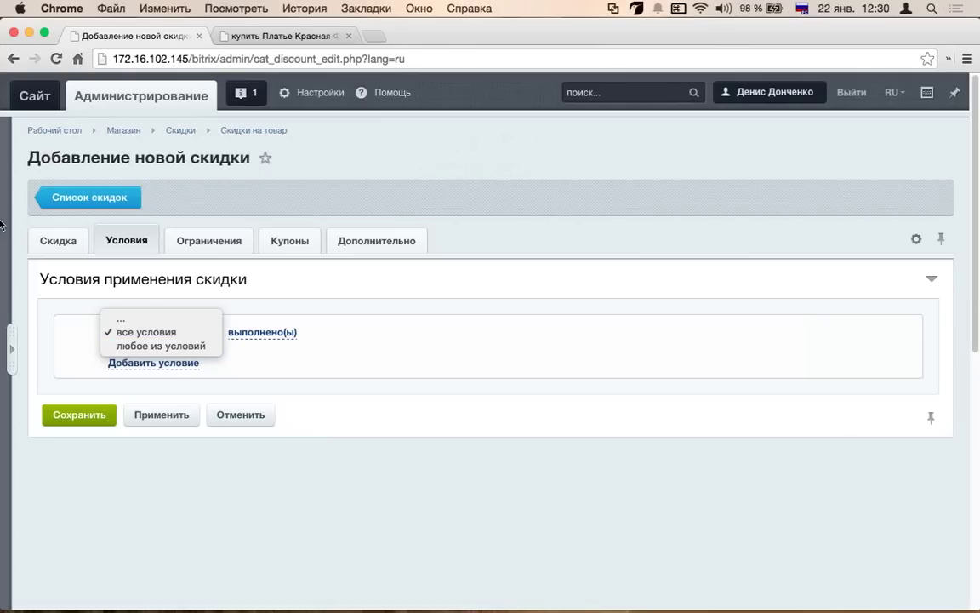
click(378, 298)
click(210, 334)
click(256, 333)
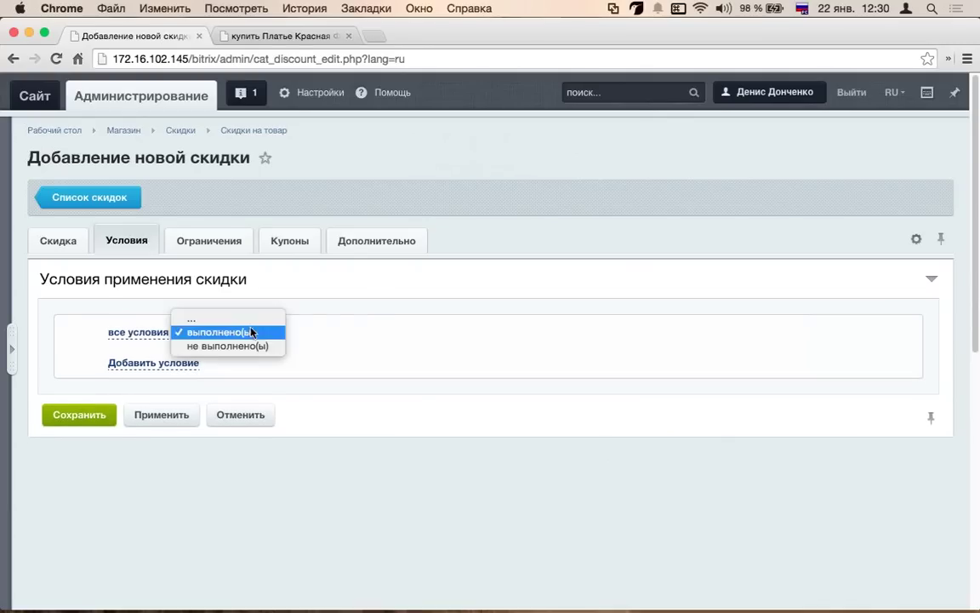
click(306, 293)
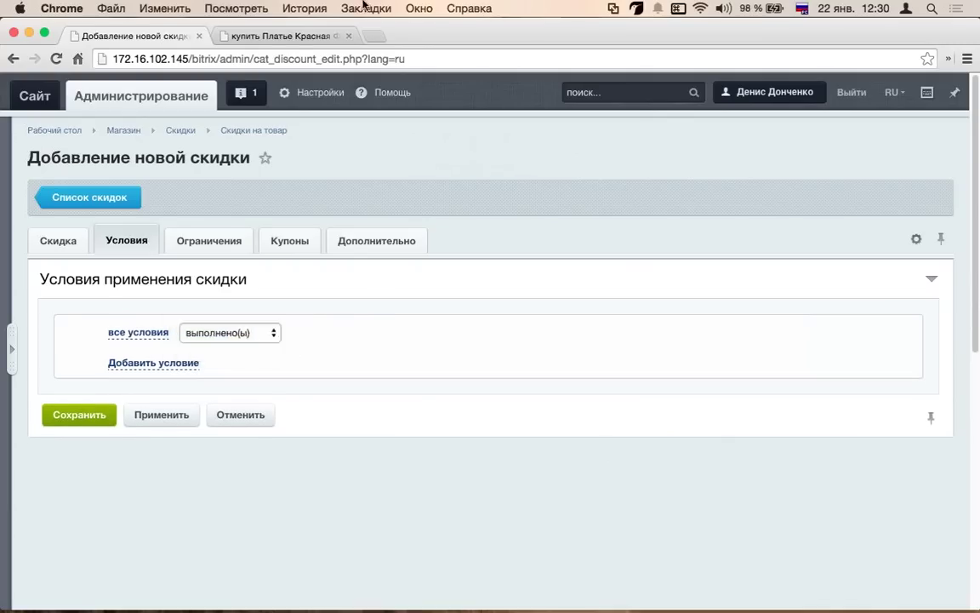
click(155, 372)
- Try a Товар condition, then delete it and start adding a different condition
click(145, 358)
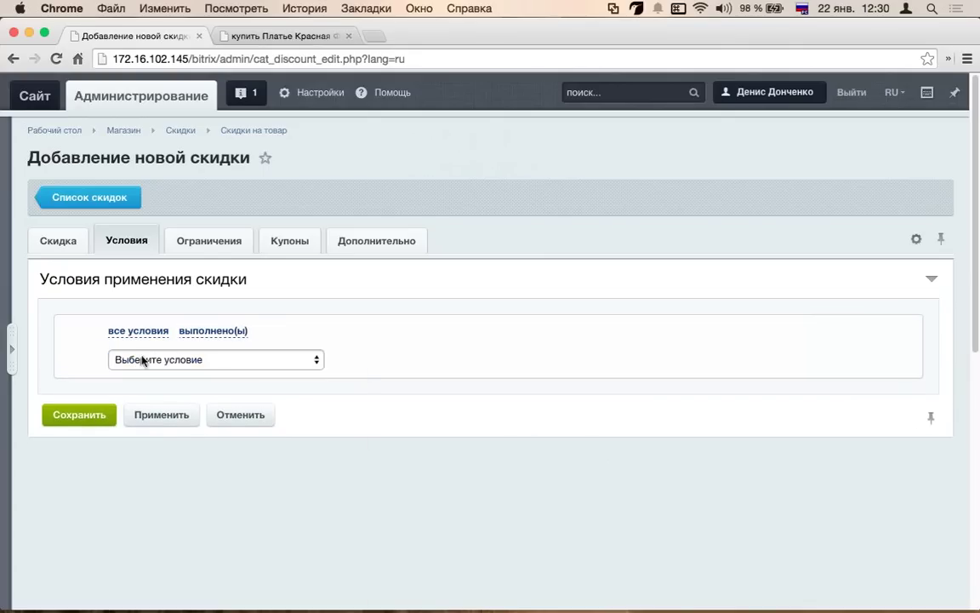
click(142, 353)
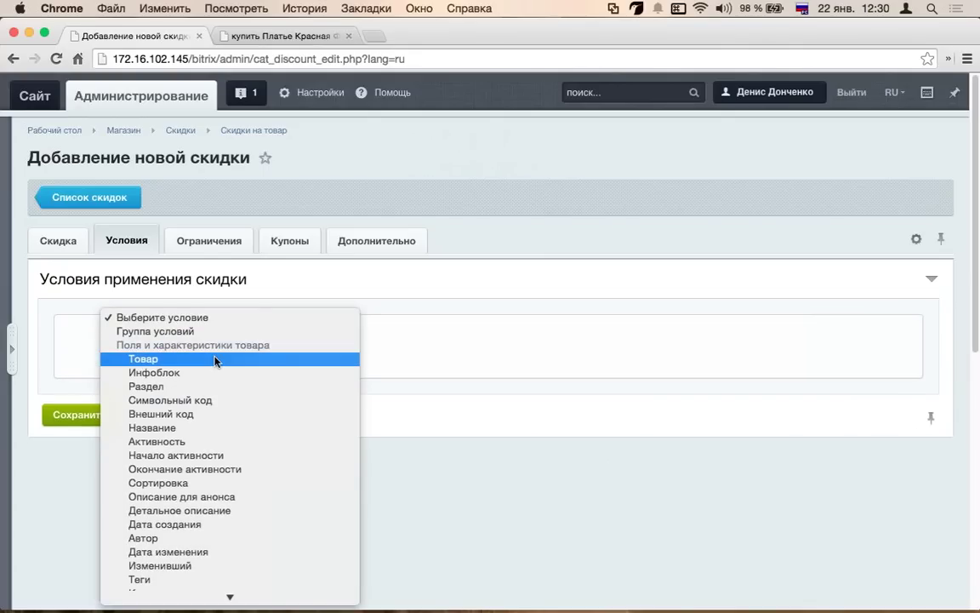
click(215, 359)
scroll(208, 364, down, 3)
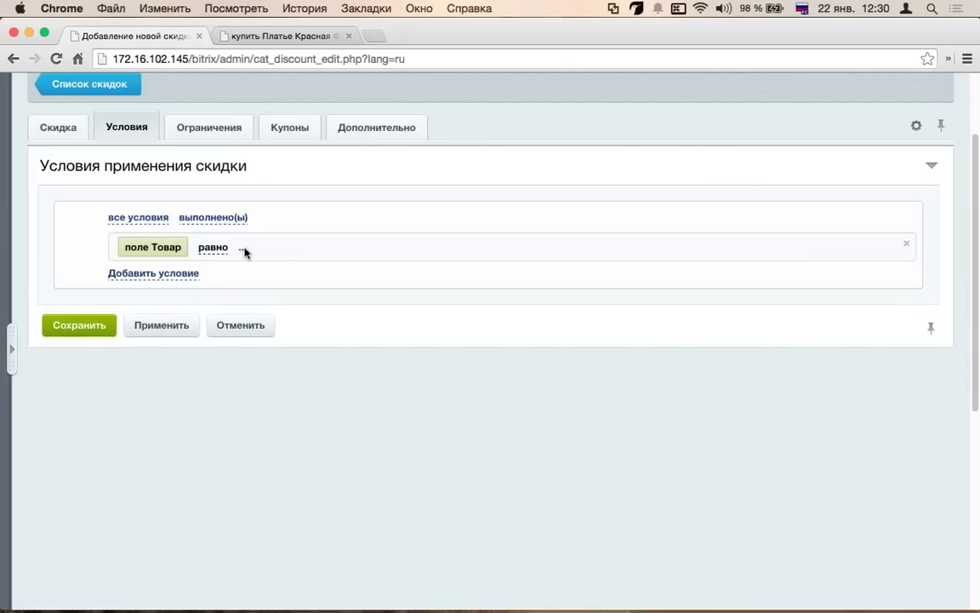
click(243, 250)
click(543, 192)
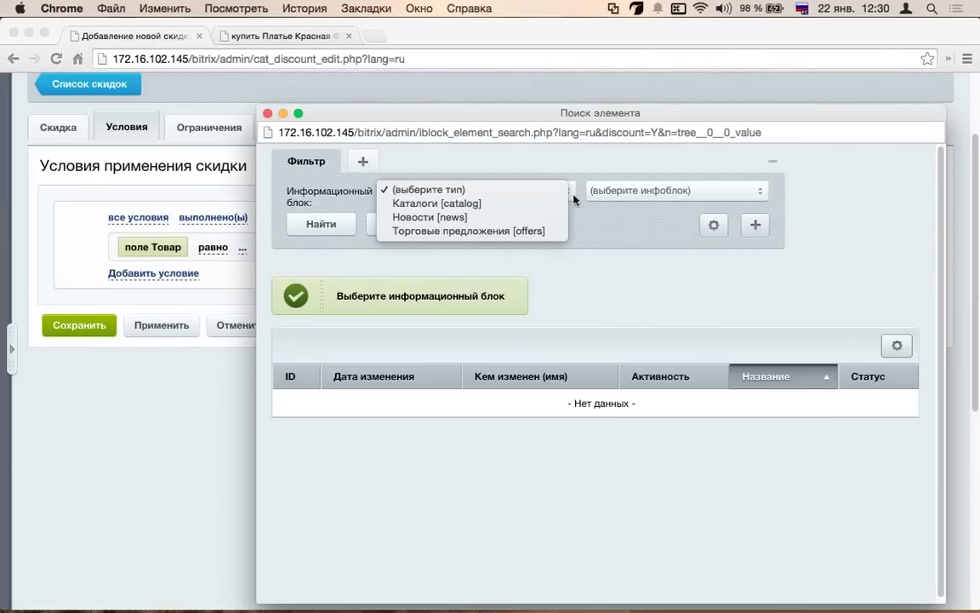
click(268, 113)
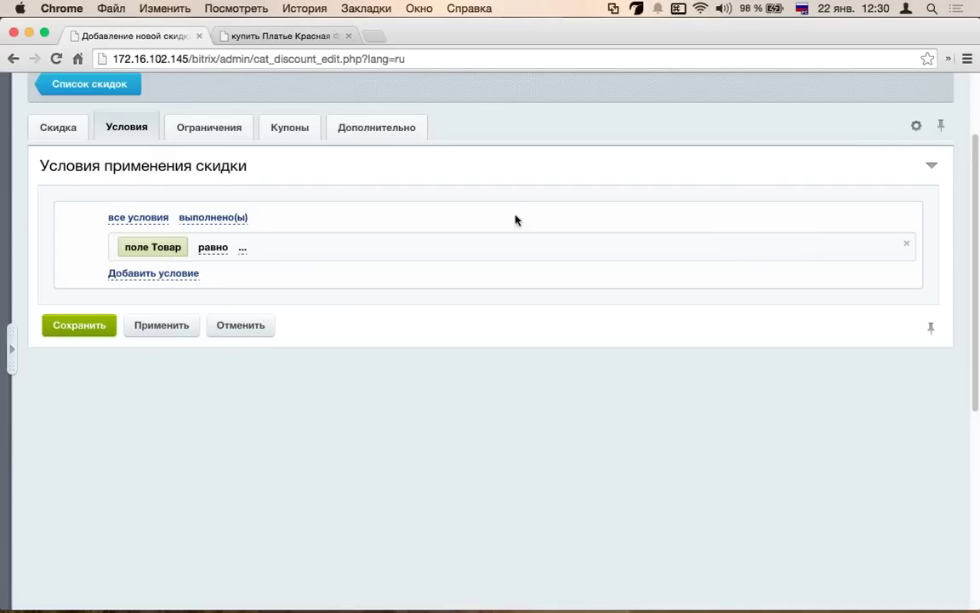
click(906, 243)
click(186, 245)
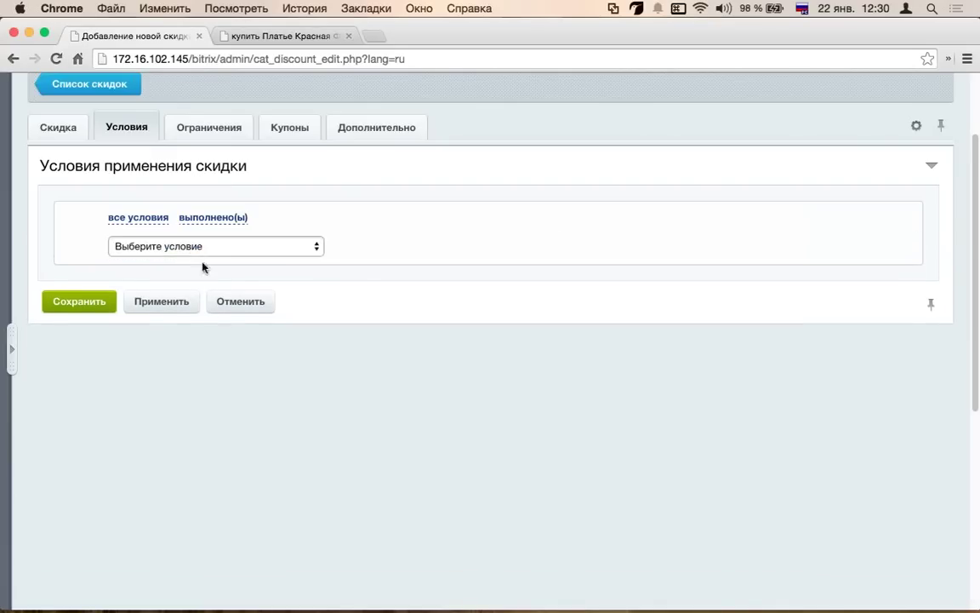
- Add a Раздел condition and browse sections of the Каталоги > Одежда [2] infoblock
click(212, 247)
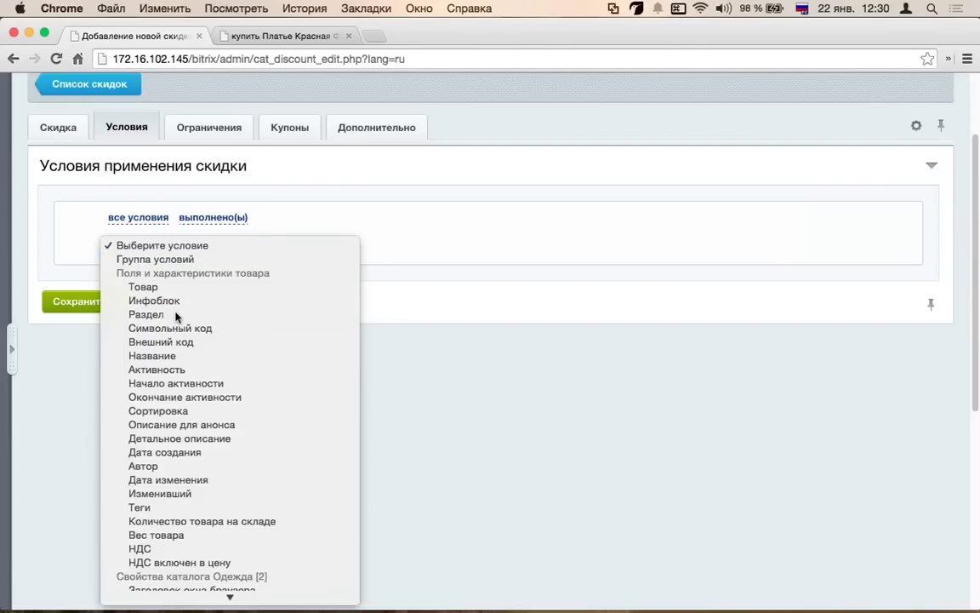
click(175, 315)
click(247, 248)
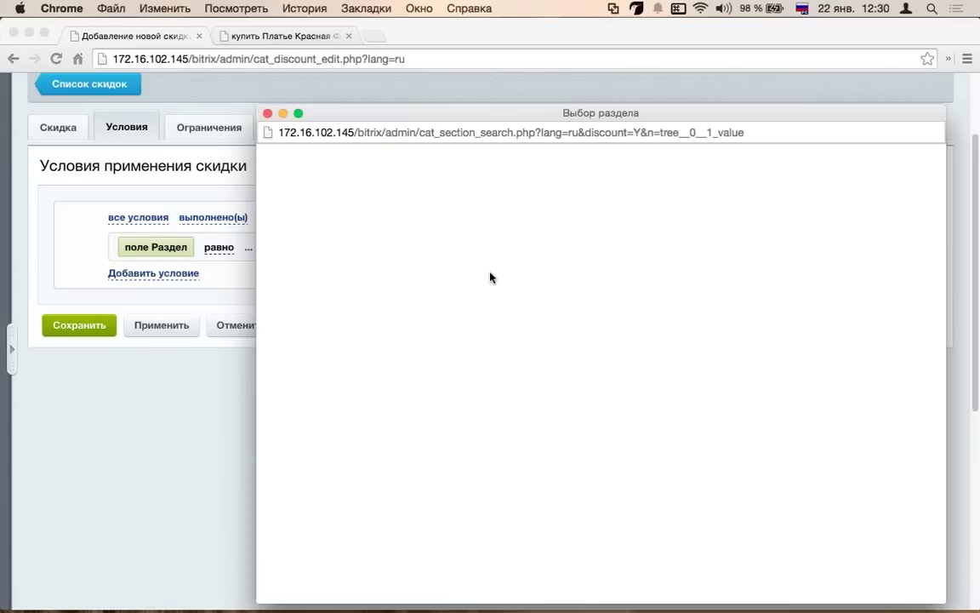
click(492, 208)
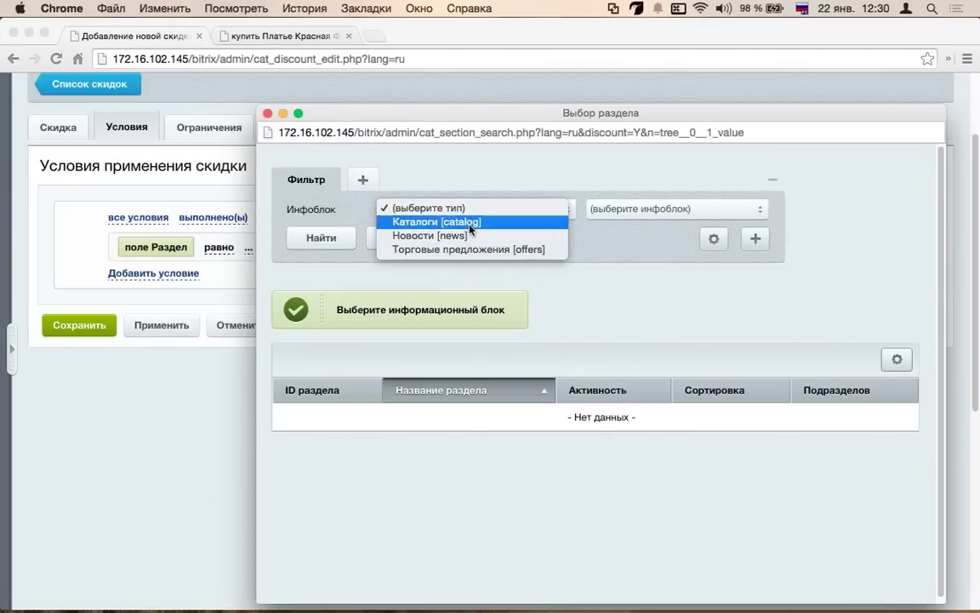
click(426, 223)
click(322, 238)
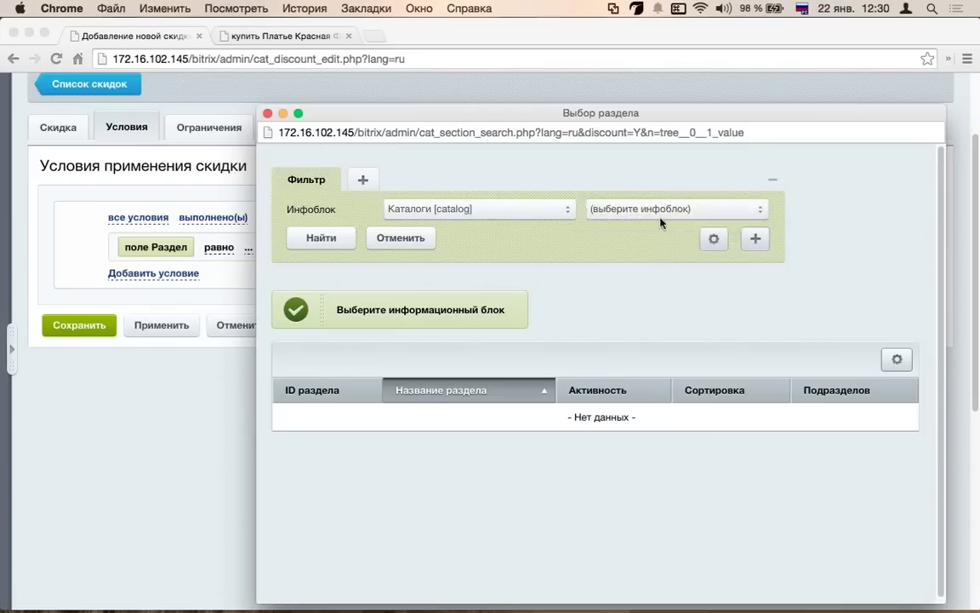
click(621, 222)
click(324, 236)
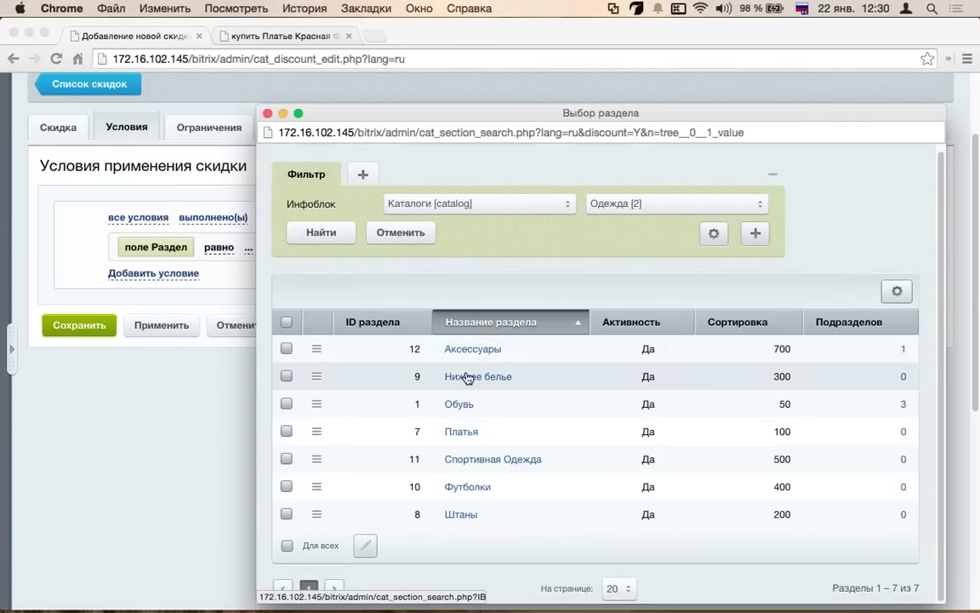
click(502, 376)
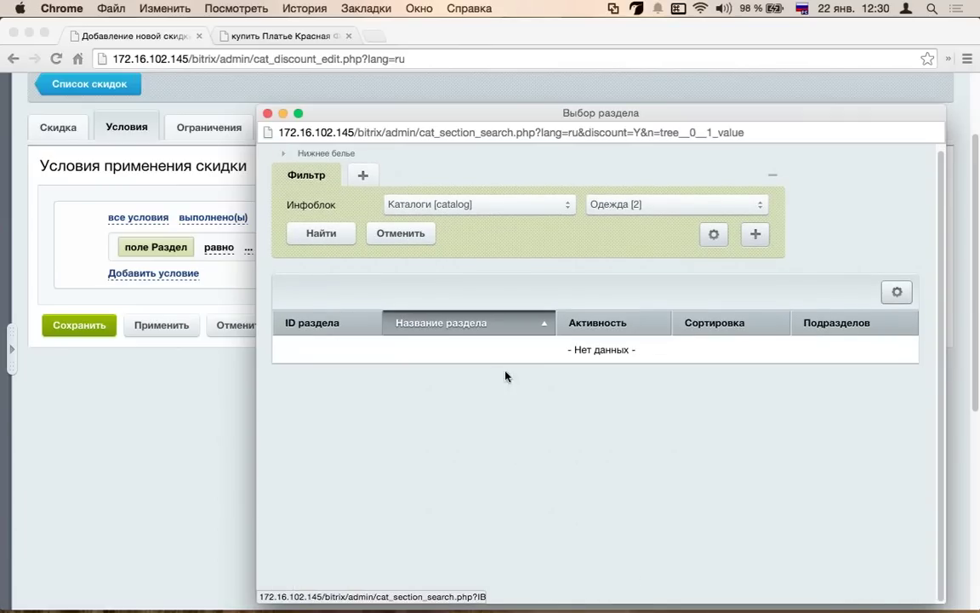
- Set the Раздел condition's value to the Нижнее белье section
click(630, 203)
key(Escape)
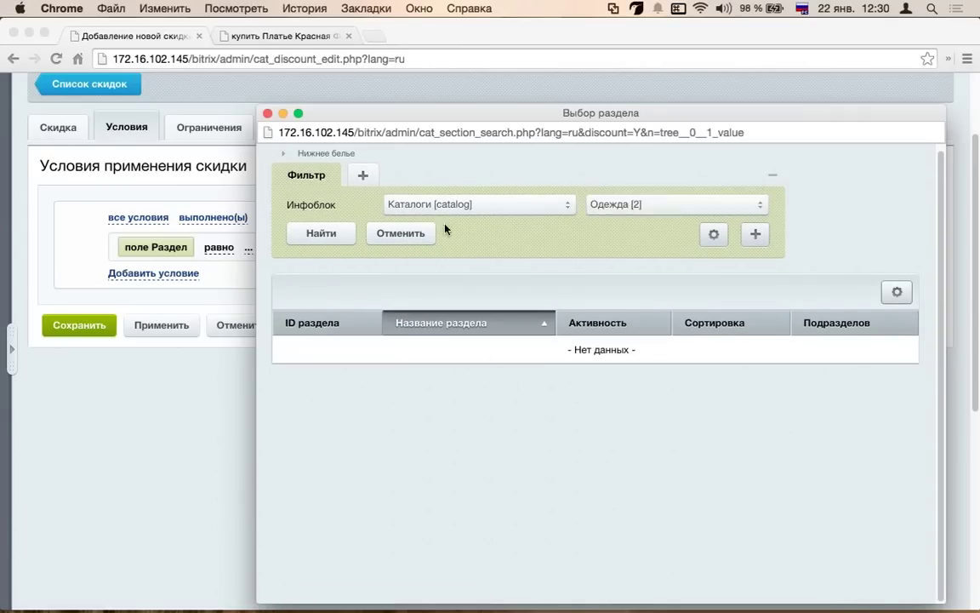
click(630, 203)
click(621, 203)
click(344, 228)
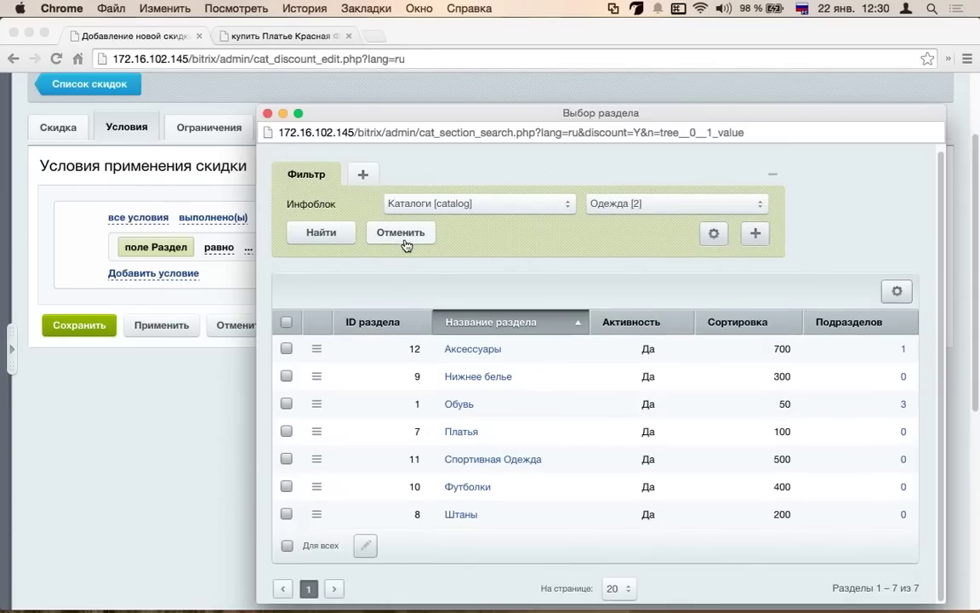
click(286, 375)
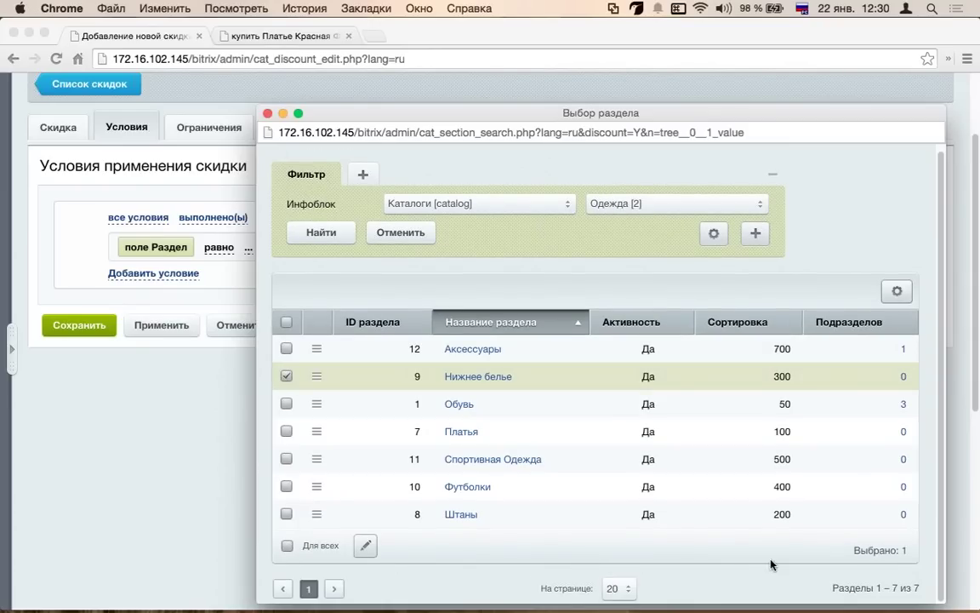
double_click(327, 379)
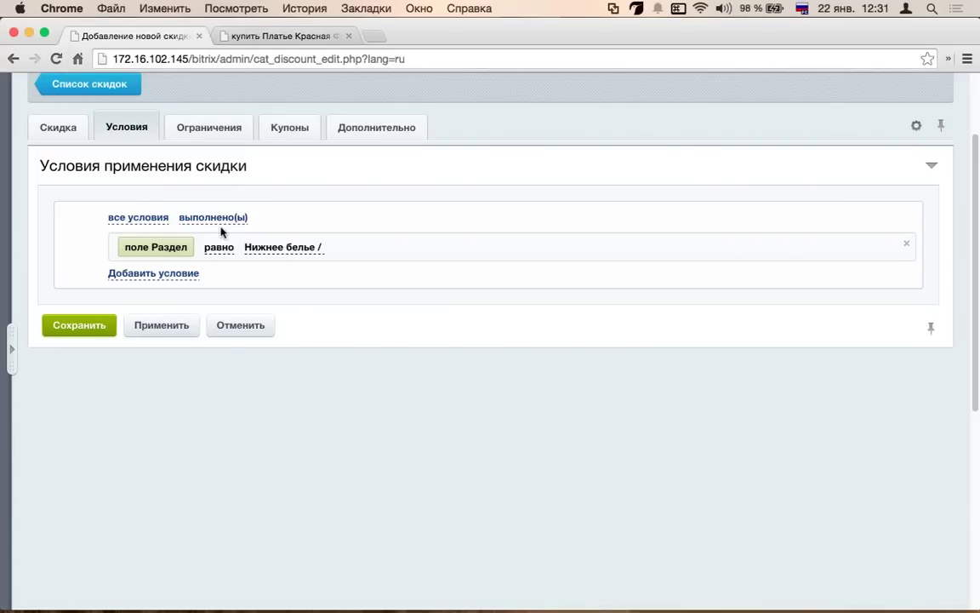
click(70, 132)
- Confirm the discount amount is 50, then browse the condition types for a new condition
click(452, 352)
double_click(452, 352)
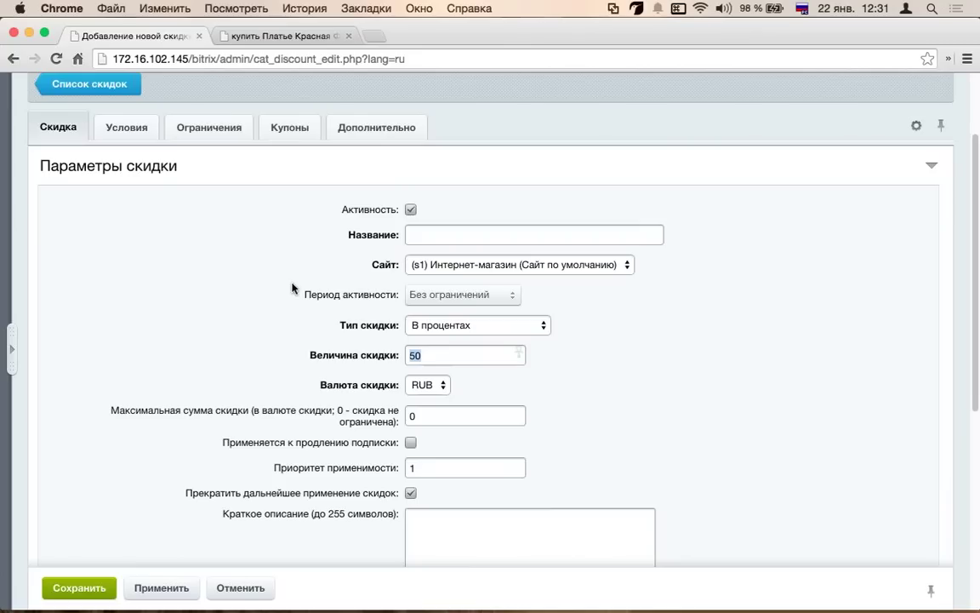
click(121, 127)
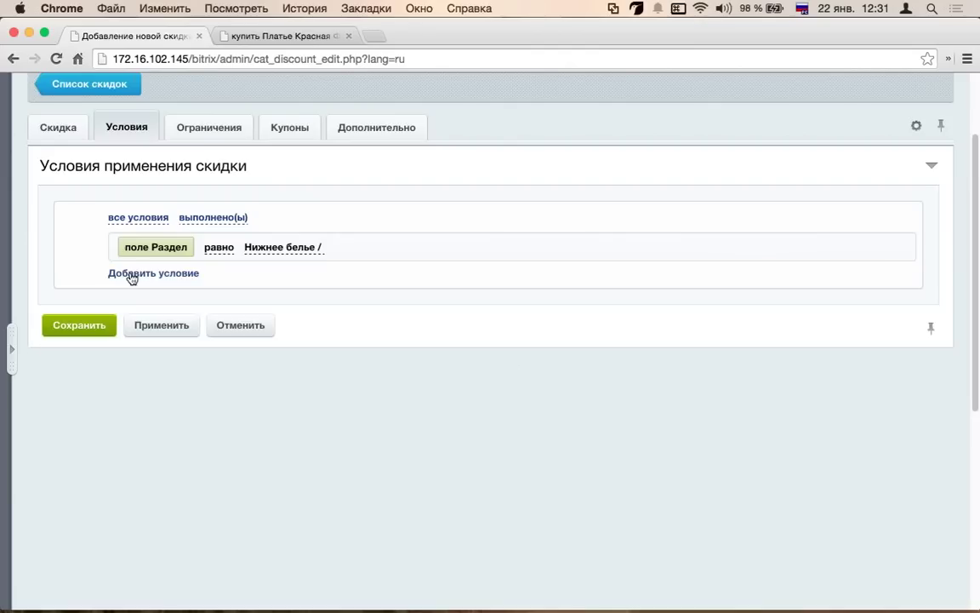
click(192, 275)
click(193, 276)
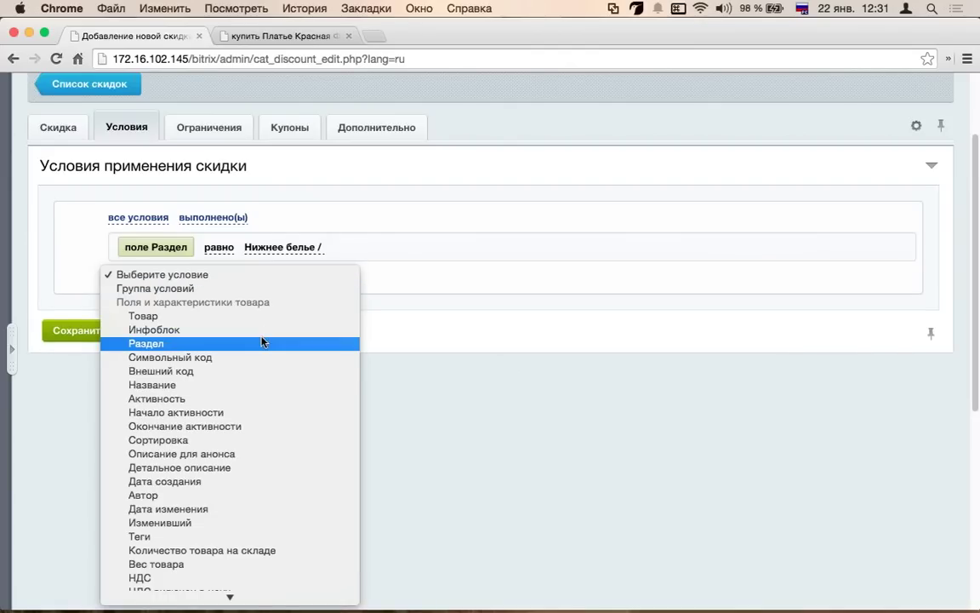
scroll(248, 361, down, 2)
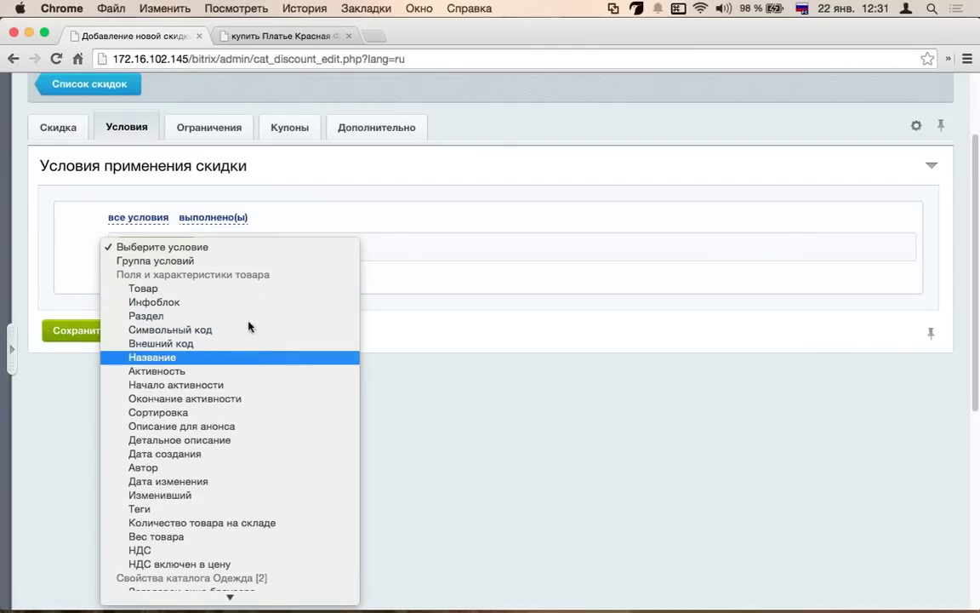
click(479, 323)
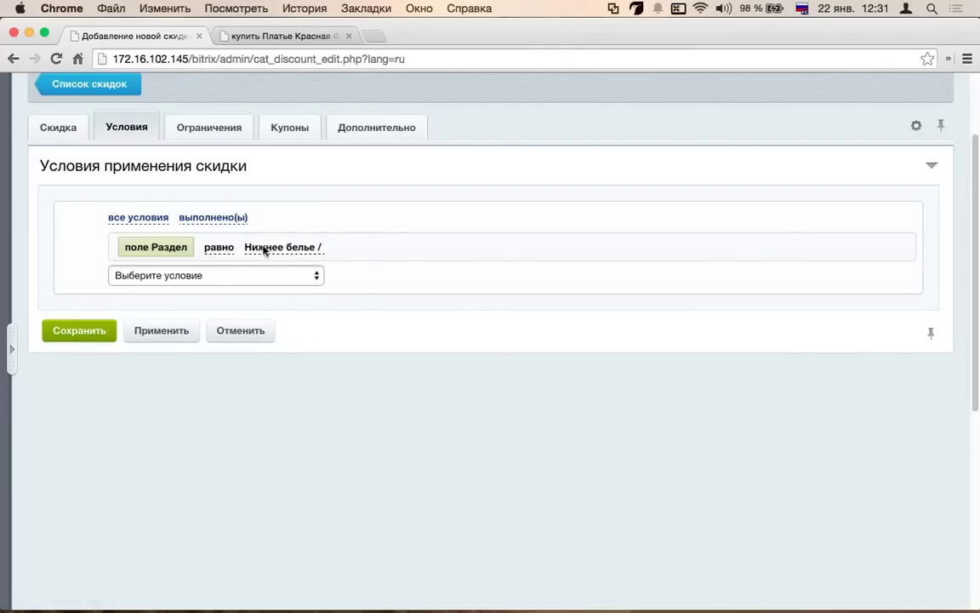
click(219, 275)
scroll(245, 459, down, 5)
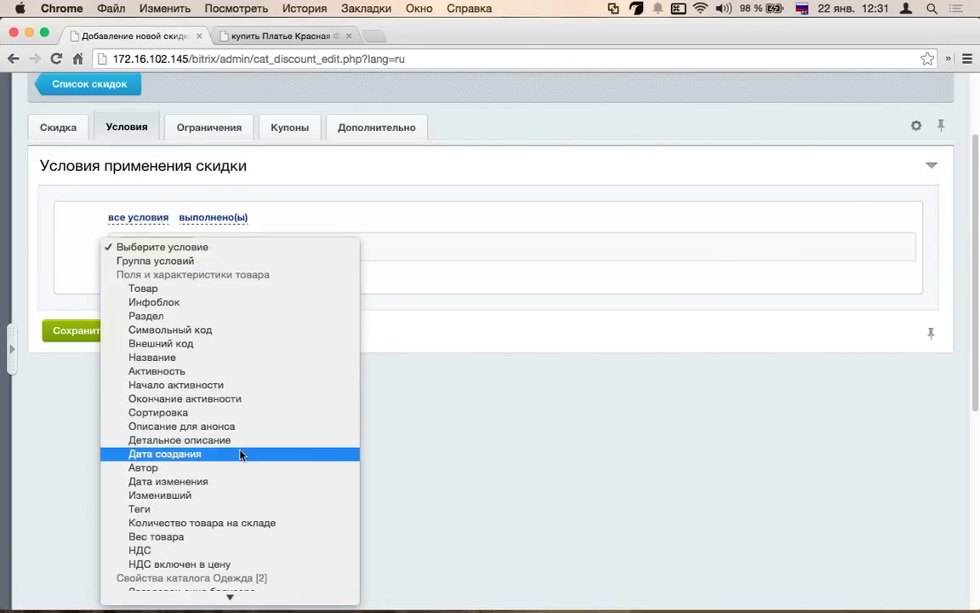
scroll(253, 431, down, 10)
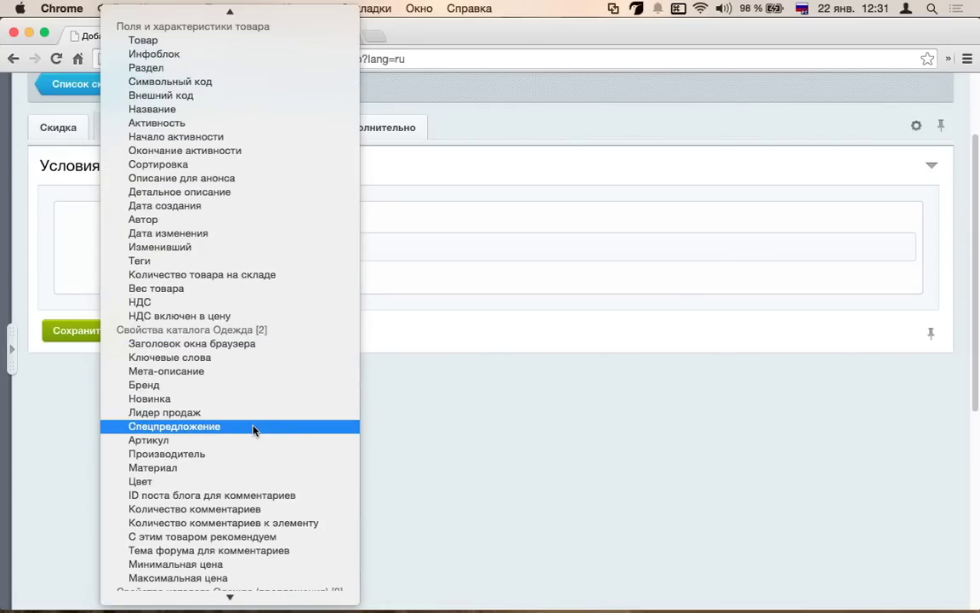
scroll(253, 430, down, 2)
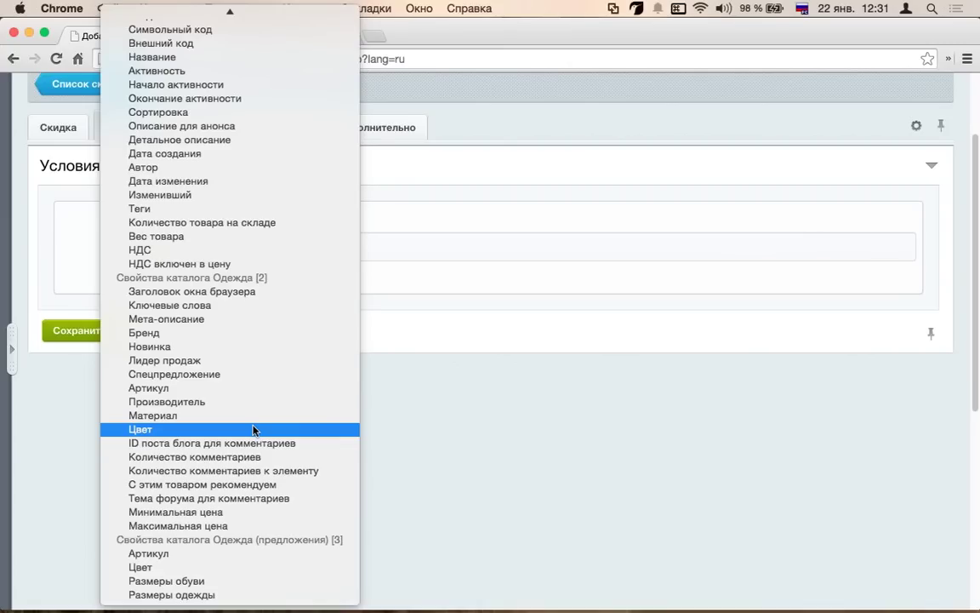
scroll(252, 430, up, 3)
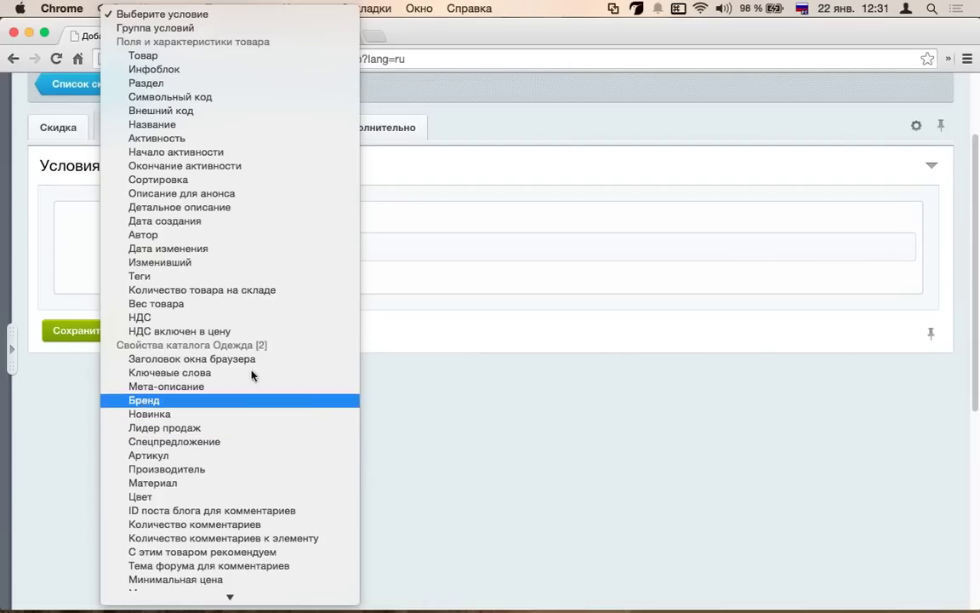
- Add the condition 'Количество товара на складе больше 50'
click(272, 289)
click(336, 285)
click(375, 286)
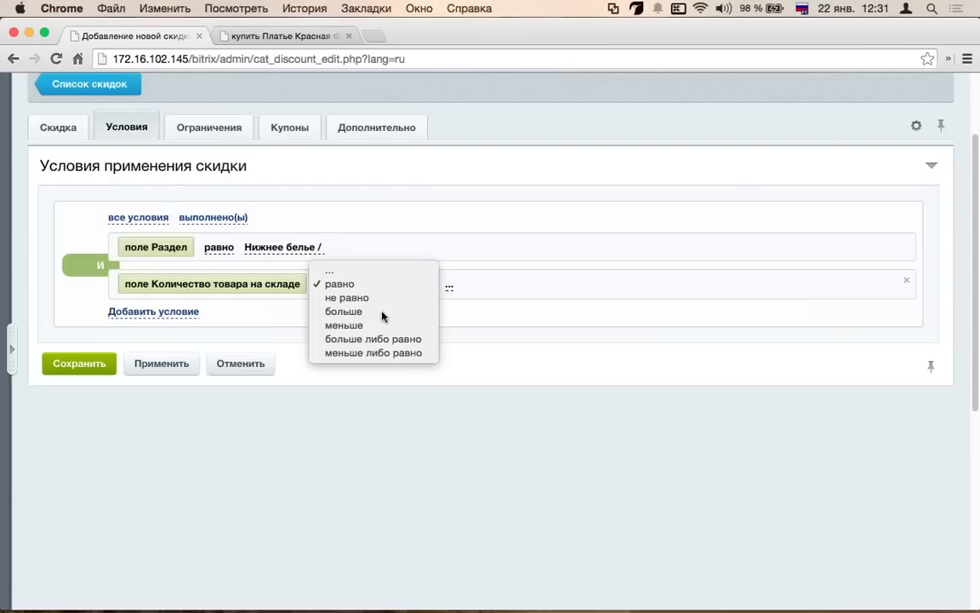
click(418, 310)
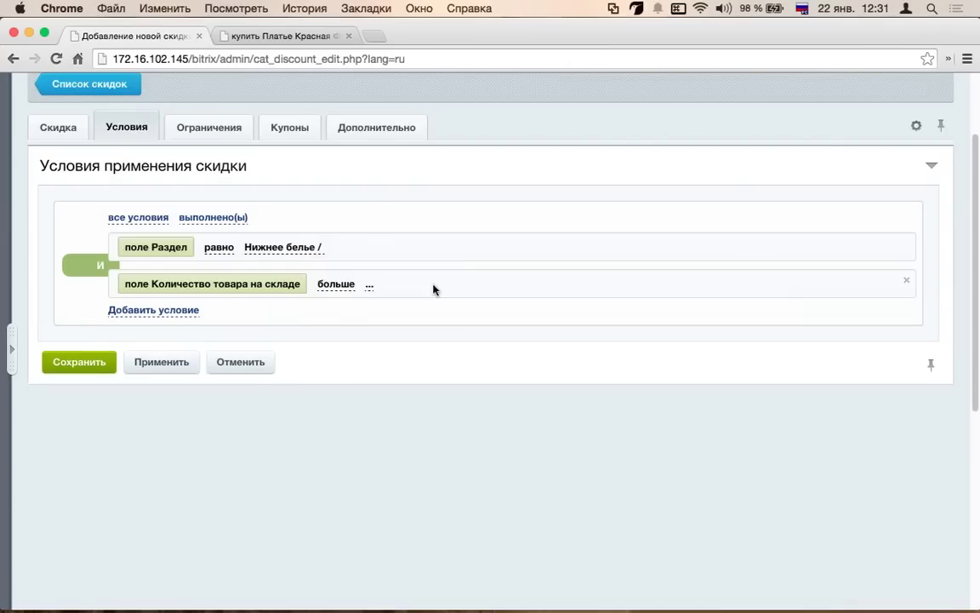
click(371, 288)
text(50)
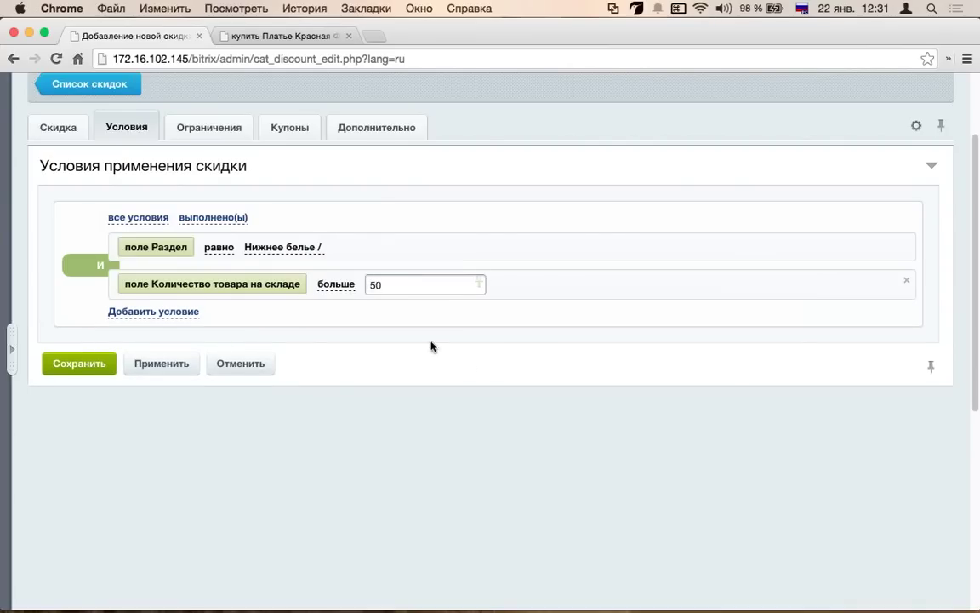
click(418, 382)
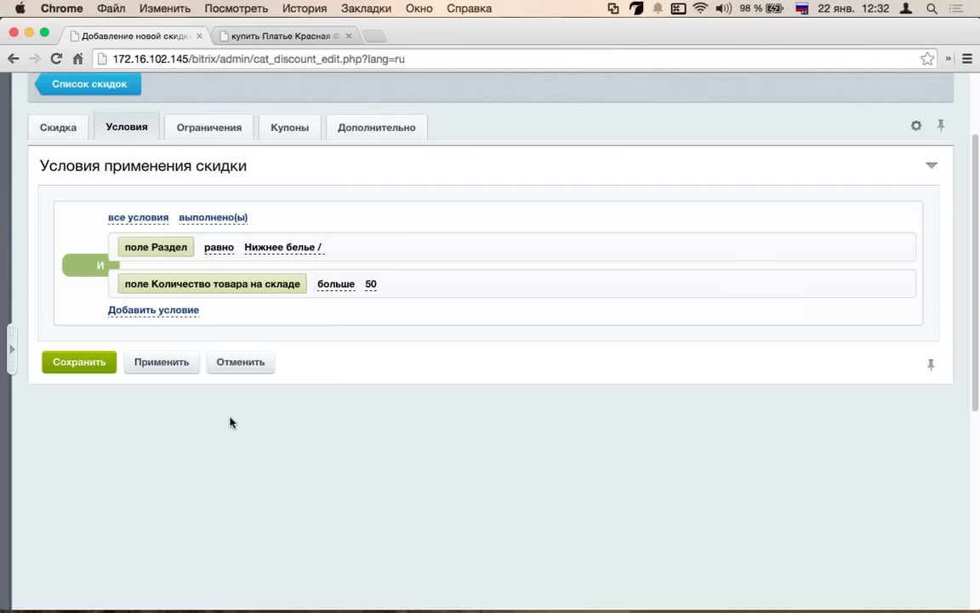
- Add a third condition on Начало активности with the operator не равно
click(174, 312)
click(252, 312)
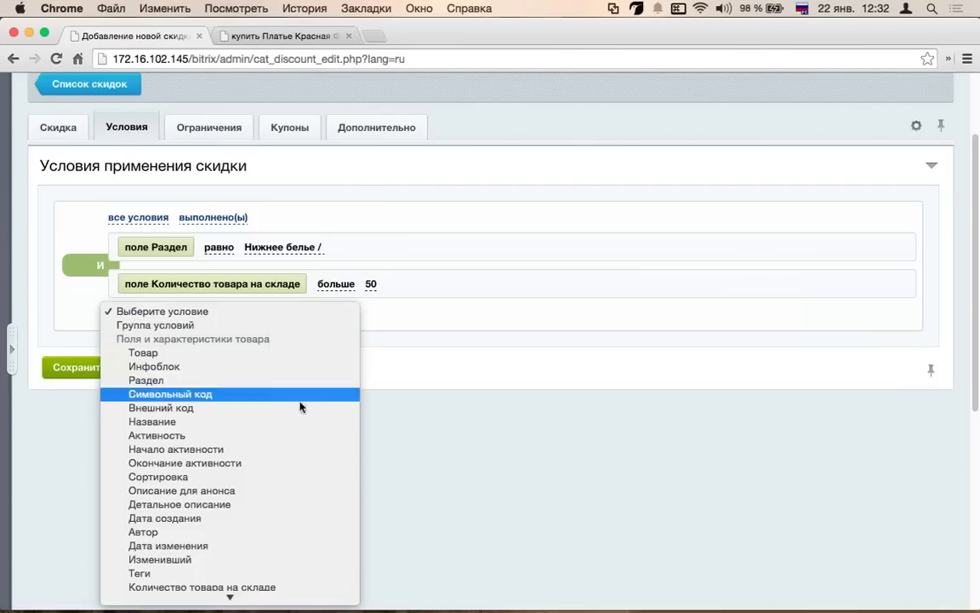
scroll(299, 407, down, 5)
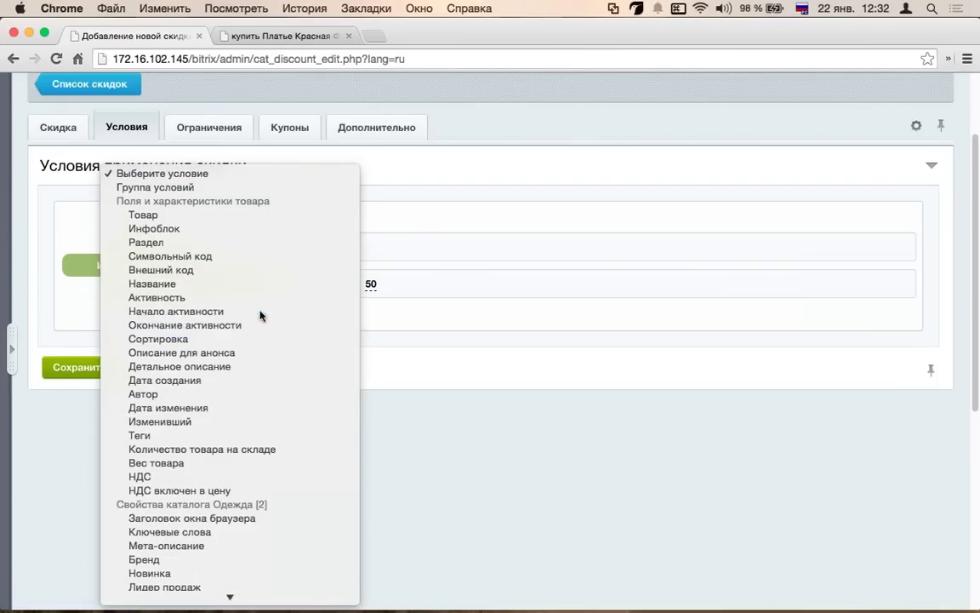
click(260, 314)
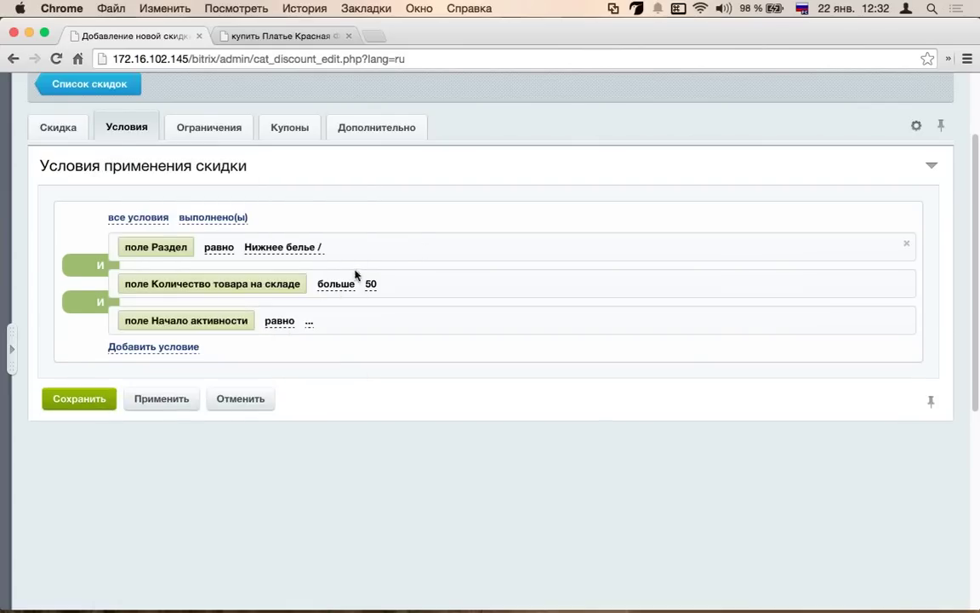
click(280, 322)
click(285, 322)
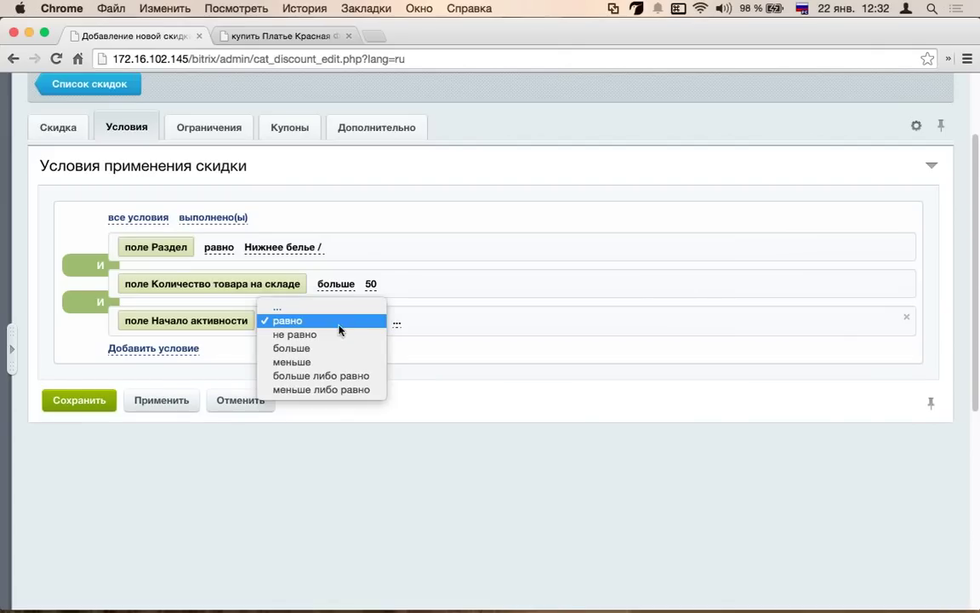
click(337, 342)
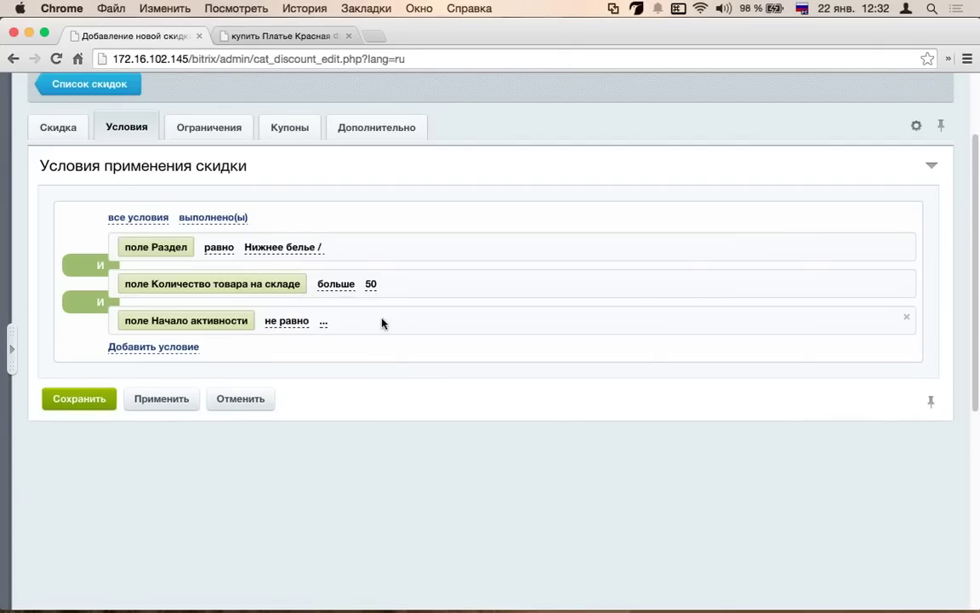
- Open the start-date calendar, page back three months, and close it without picking a date
click(319, 322)
click(426, 321)
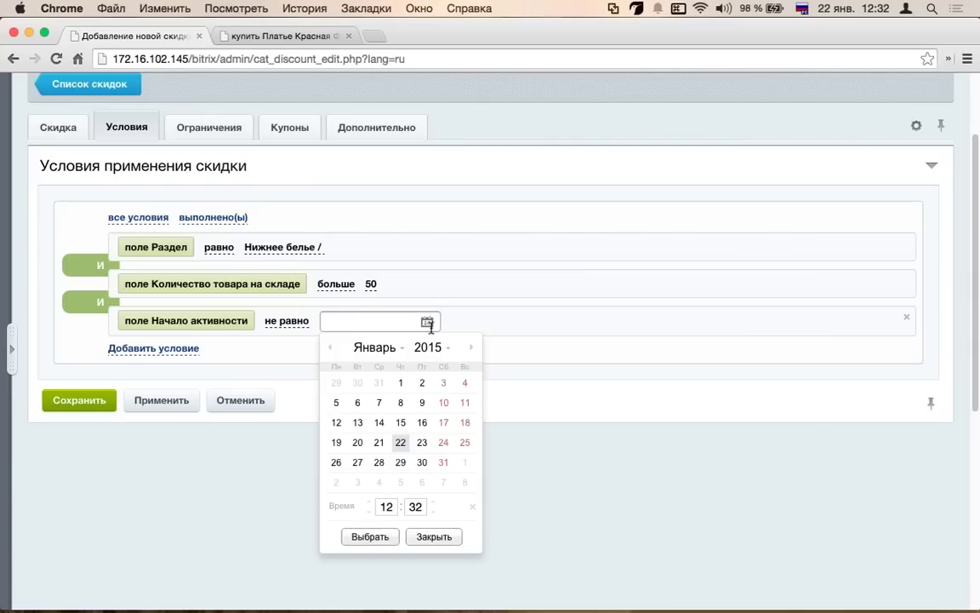
click(329, 354)
click(329, 349)
click(330, 349)
click(329, 348)
click(329, 349)
click(330, 349)
click(435, 537)
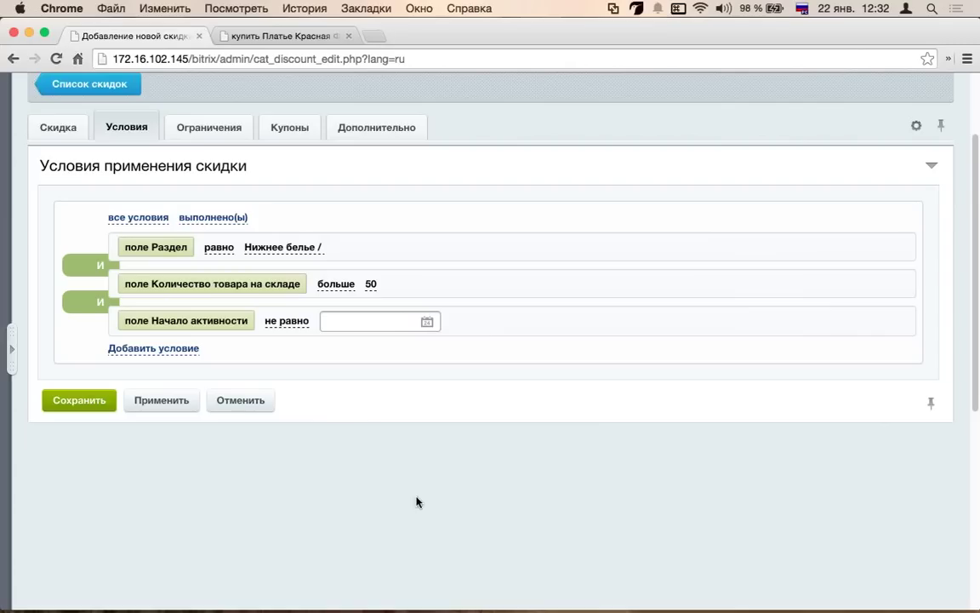
- Cycle the condition logic through its variants and back to all conditions fulfilled (И)
click(208, 219)
click(200, 197)
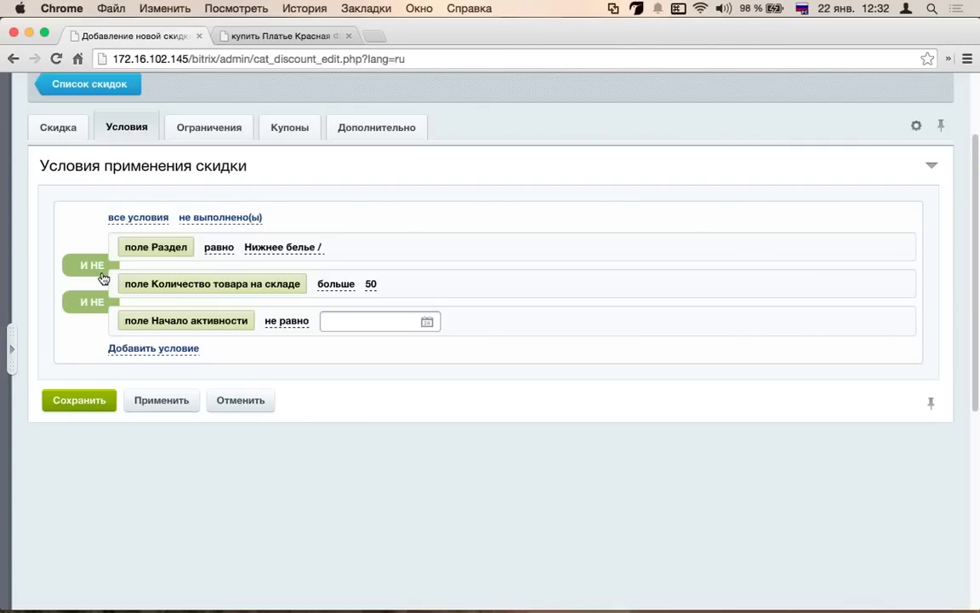
click(92, 266)
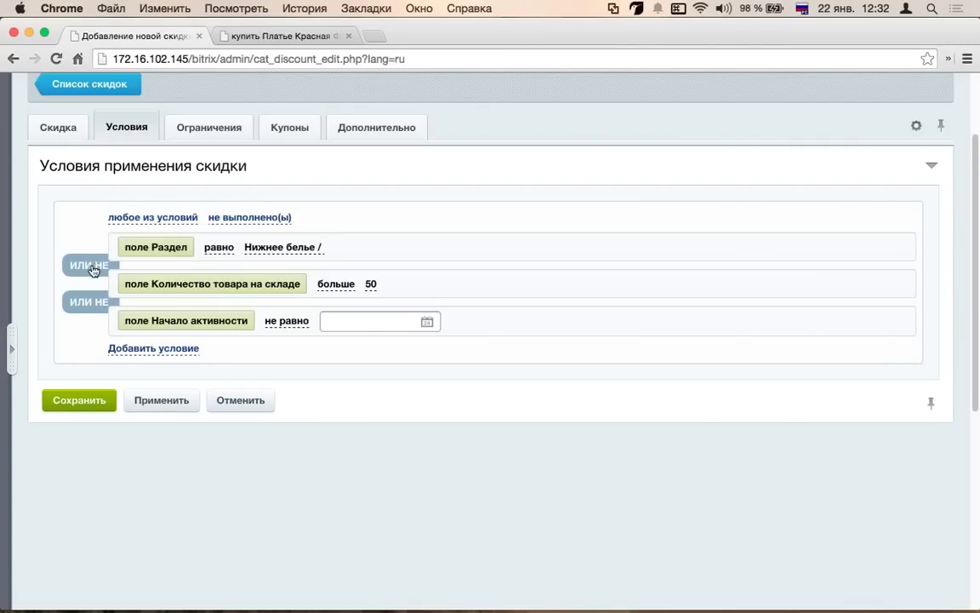
click(92, 269)
click(92, 269)
click(92, 269)
click(92, 269)
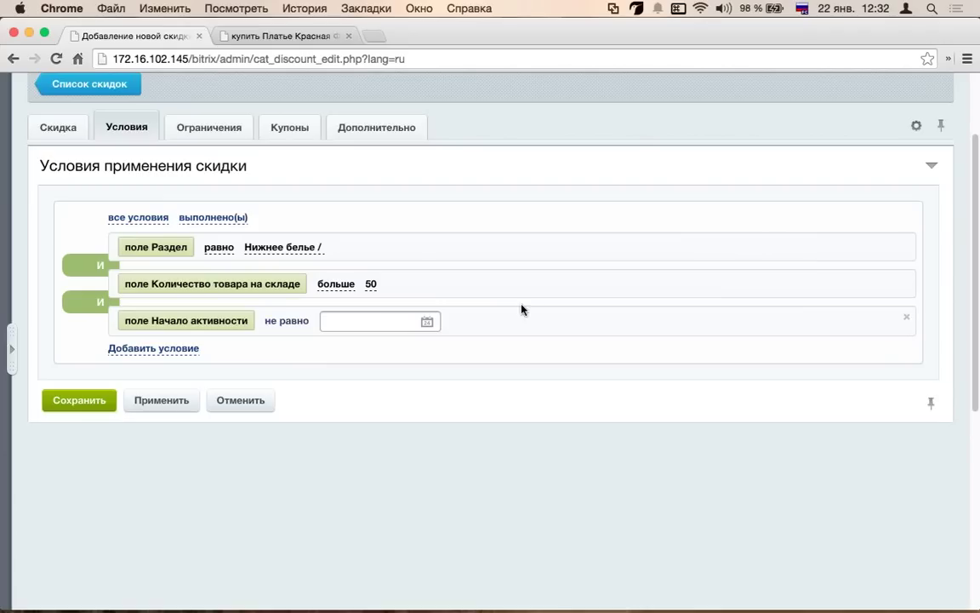
click(168, 348)
click(263, 347)
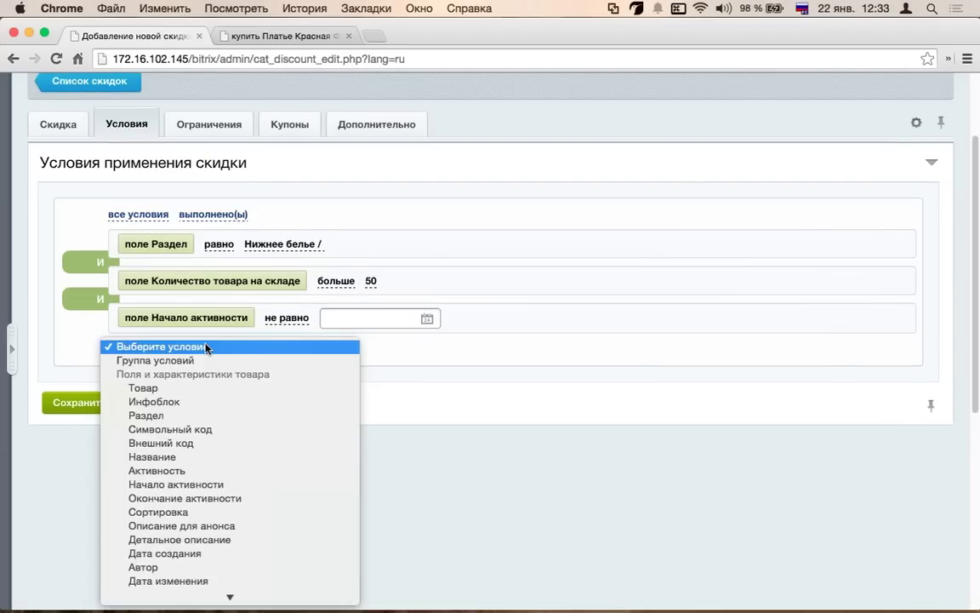
- Add a Бренд property condition from the Одежда catalog, left as равно with no value
scroll(288, 378, down, 10)
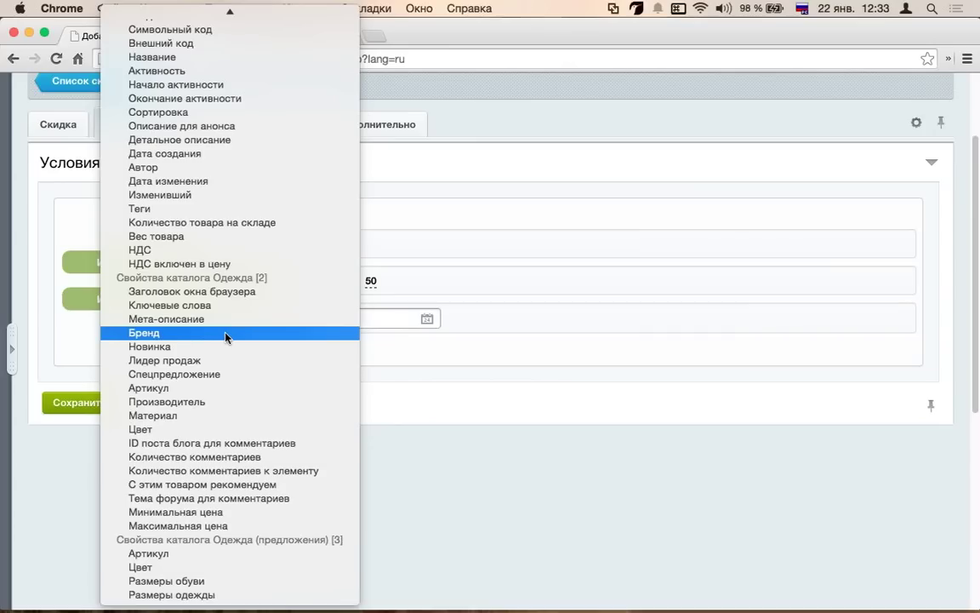
click(225, 334)
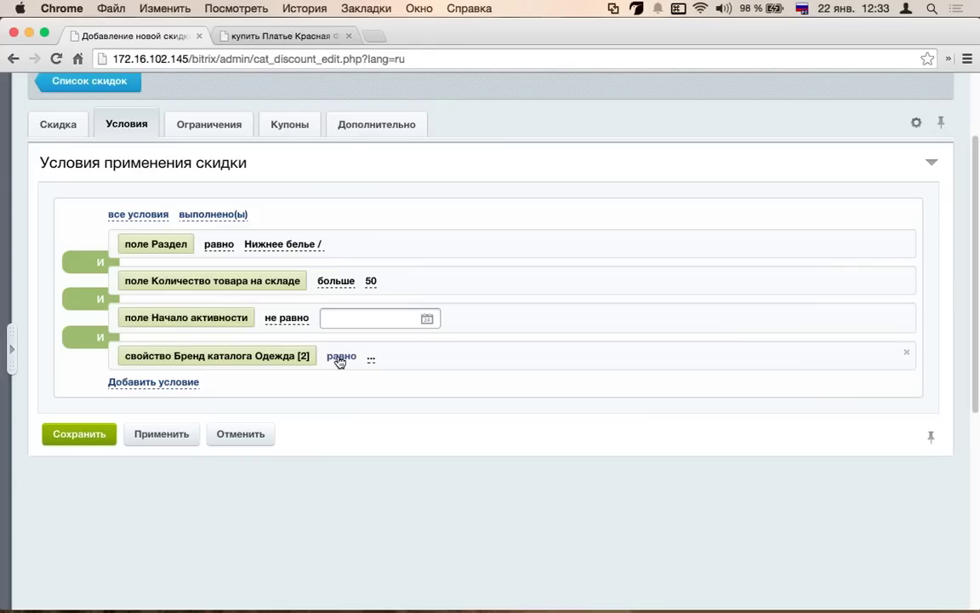
click(339, 358)
click(372, 359)
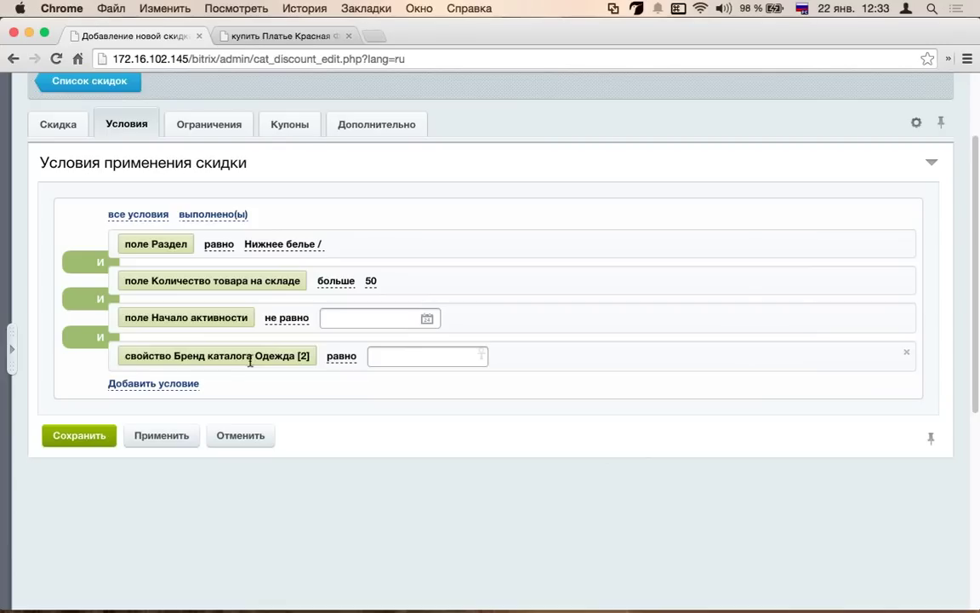
- Add a Материал property condition as a fifth rule joined by И
click(179, 385)
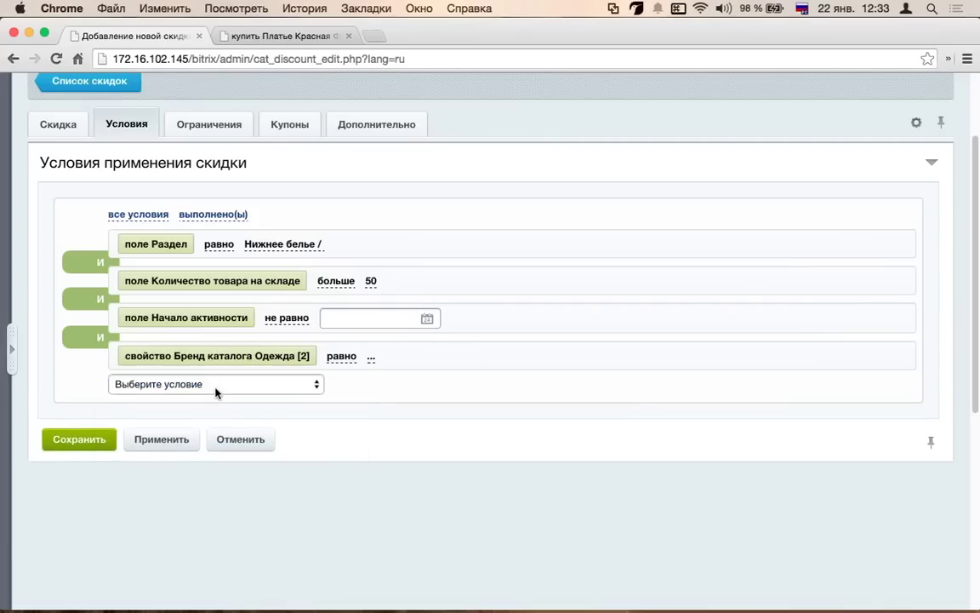
click(260, 384)
scroll(237, 400, down, 5)
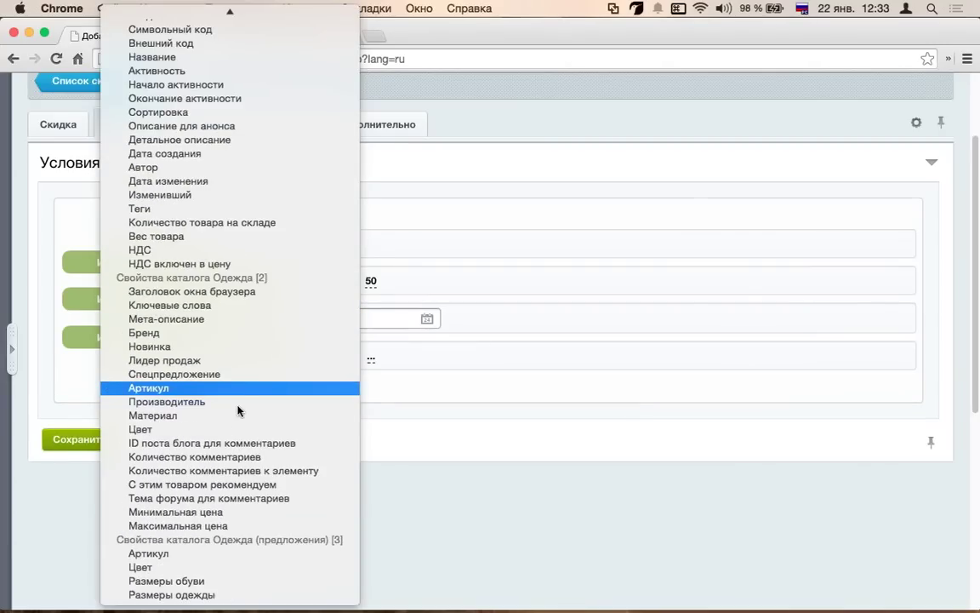
click(236, 416)
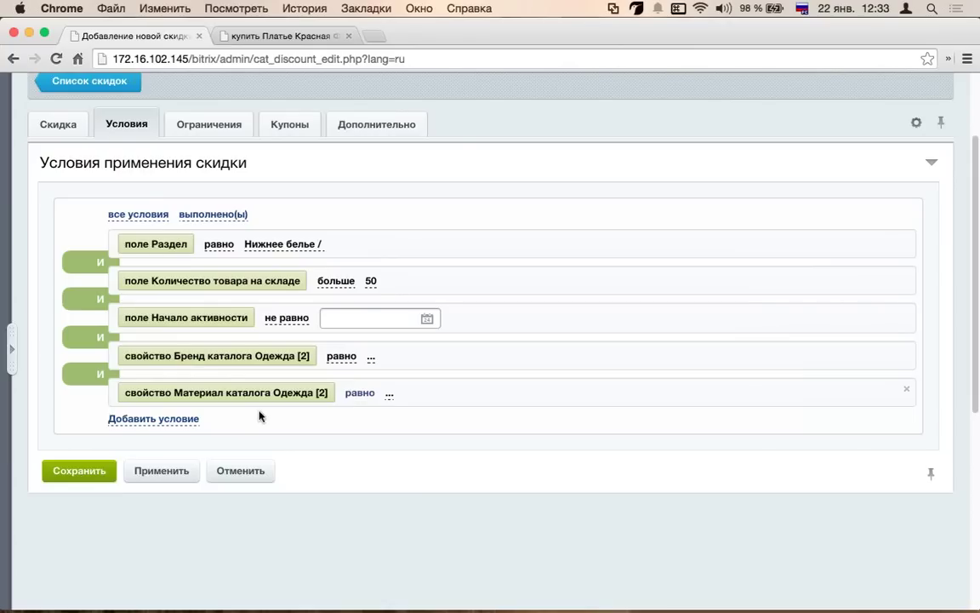
click(193, 419)
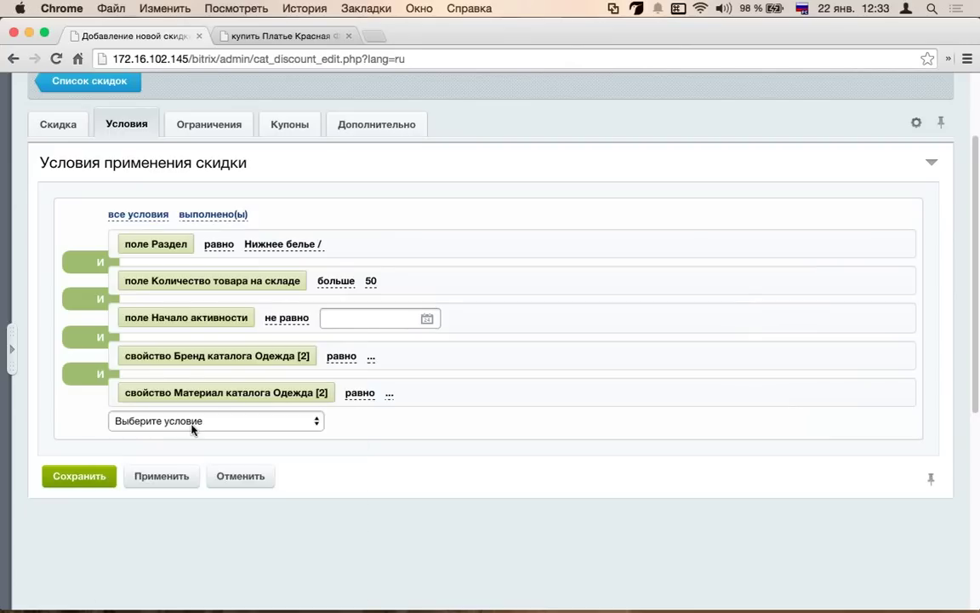
- Add a Размеры одежды (предложения) condition set to равно XXXL
click(193, 423)
scroll(225, 428, down, 10)
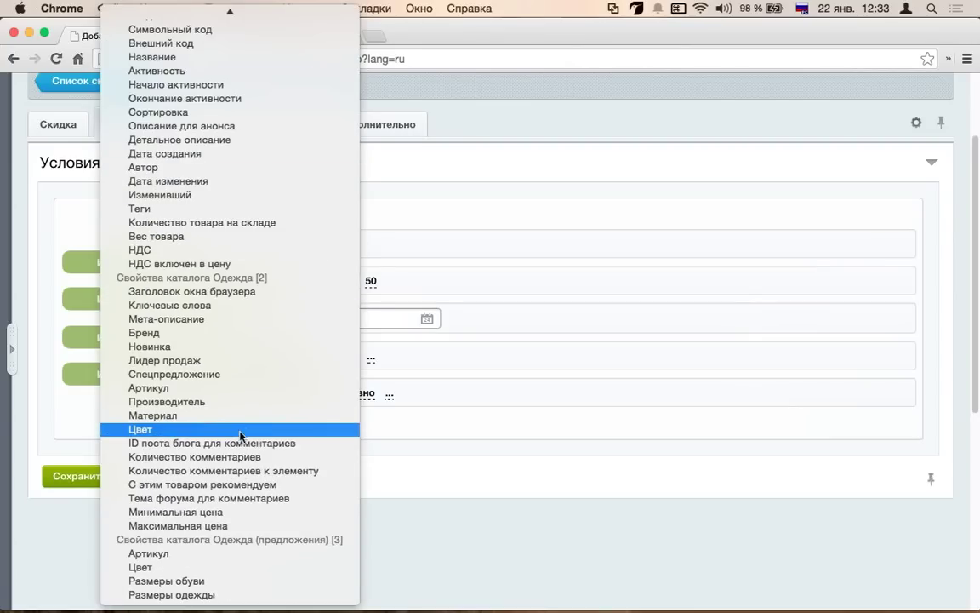
click(223, 594)
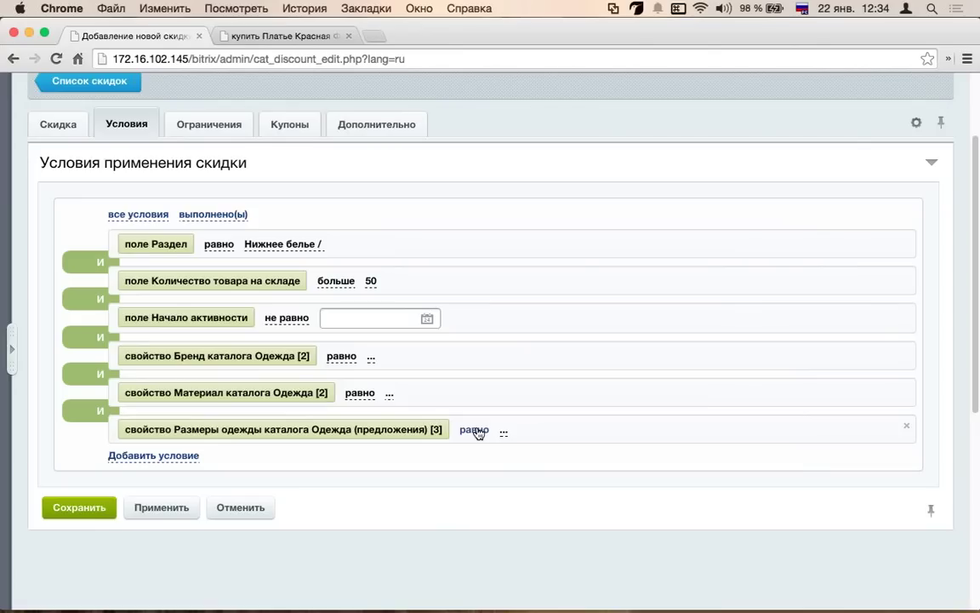
click(475, 430)
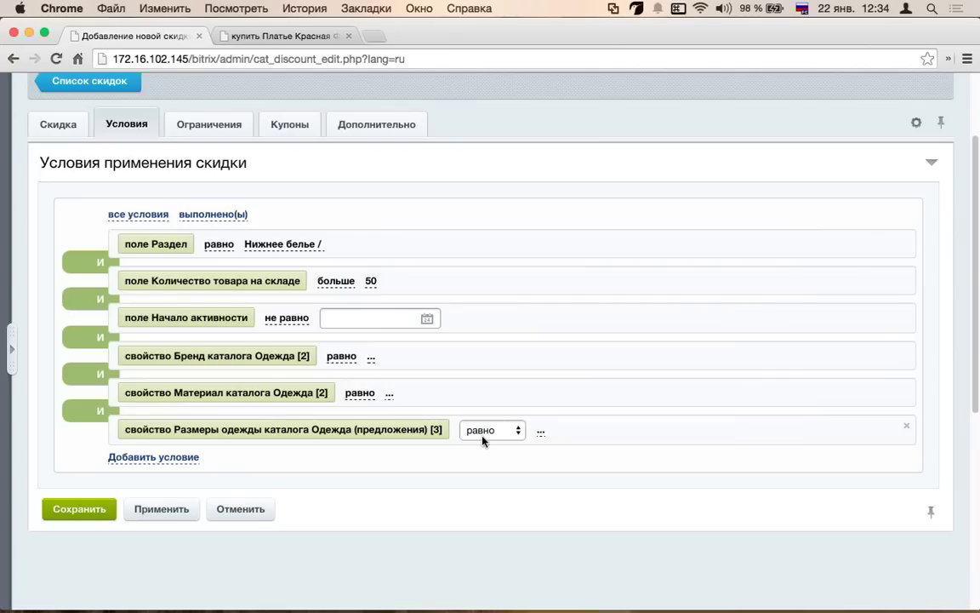
click(481, 432)
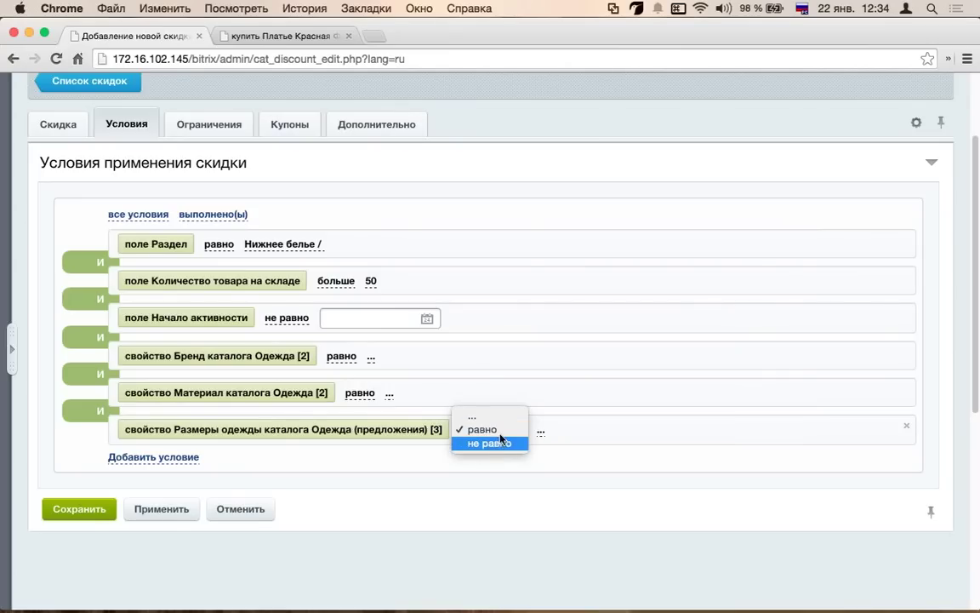
click(553, 430)
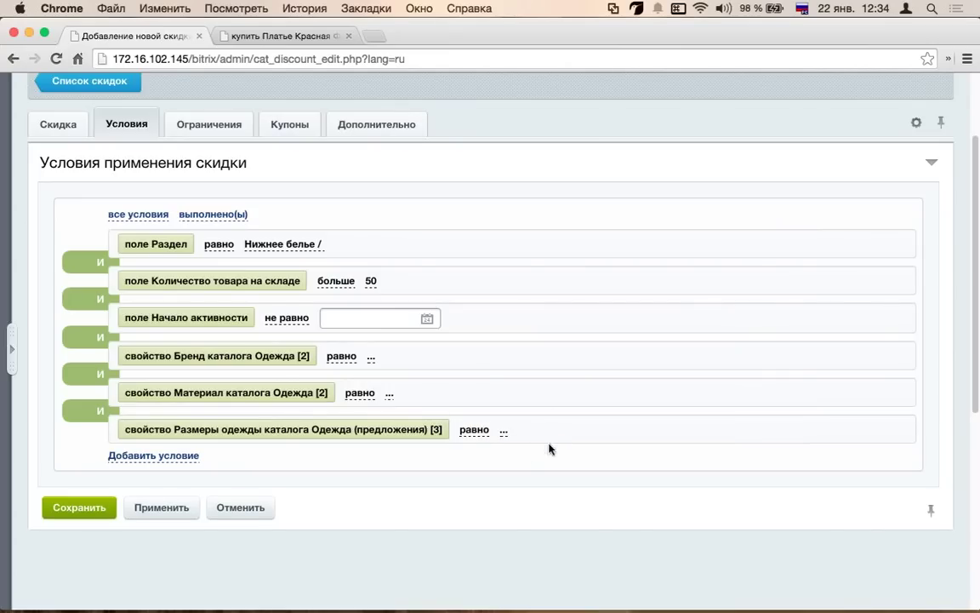
click(503, 431)
click(547, 430)
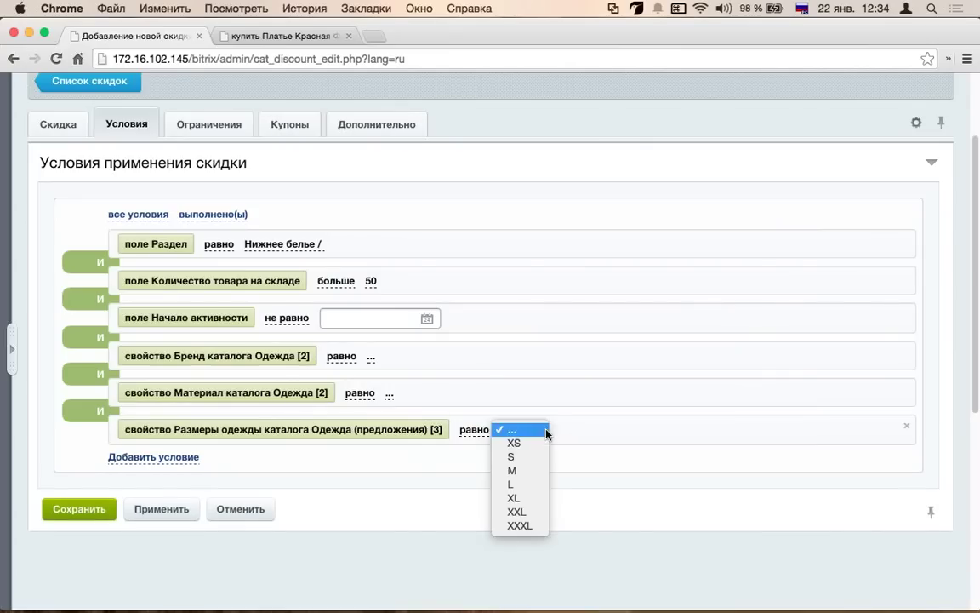
click(518, 524)
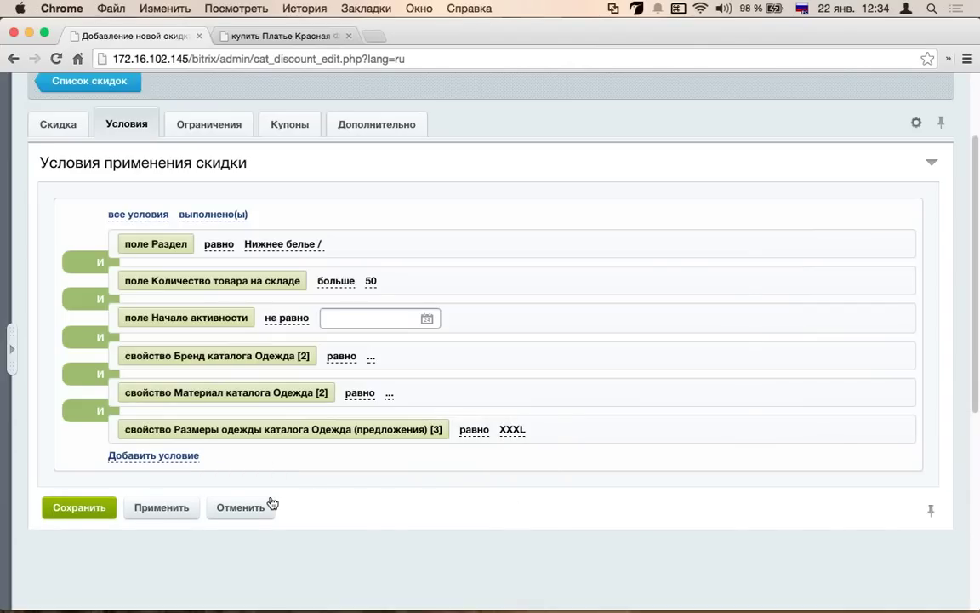
- On Ограничения, restrict the discount to the [1] BASE price type and user group [4]
click(209, 125)
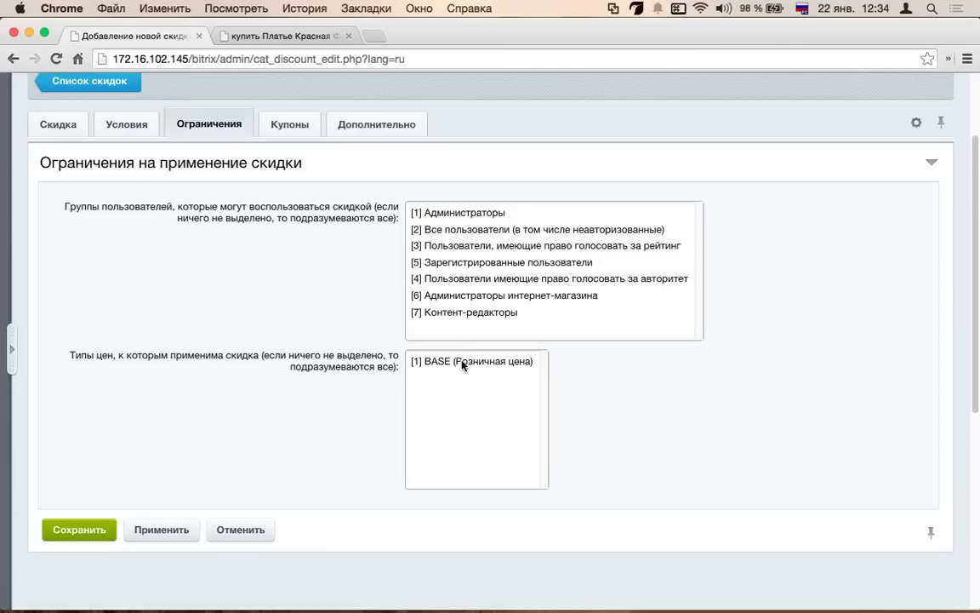
click(464, 362)
click(501, 230)
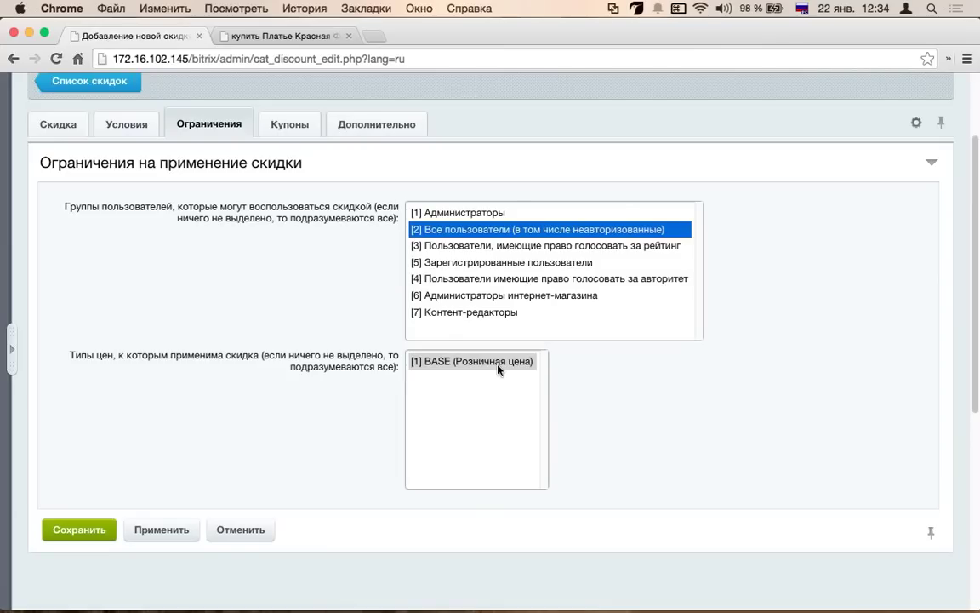
click(497, 279)
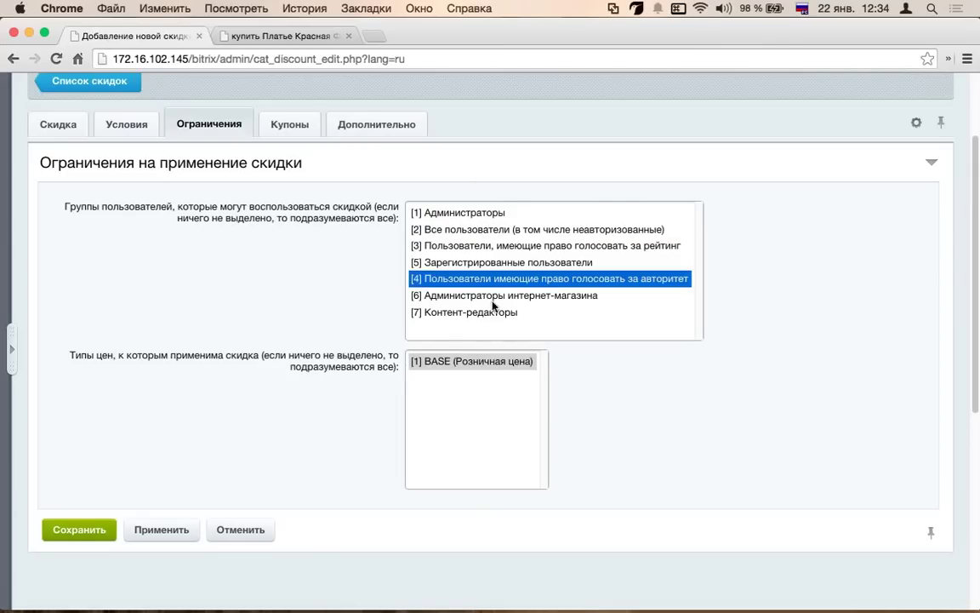
click(255, 265)
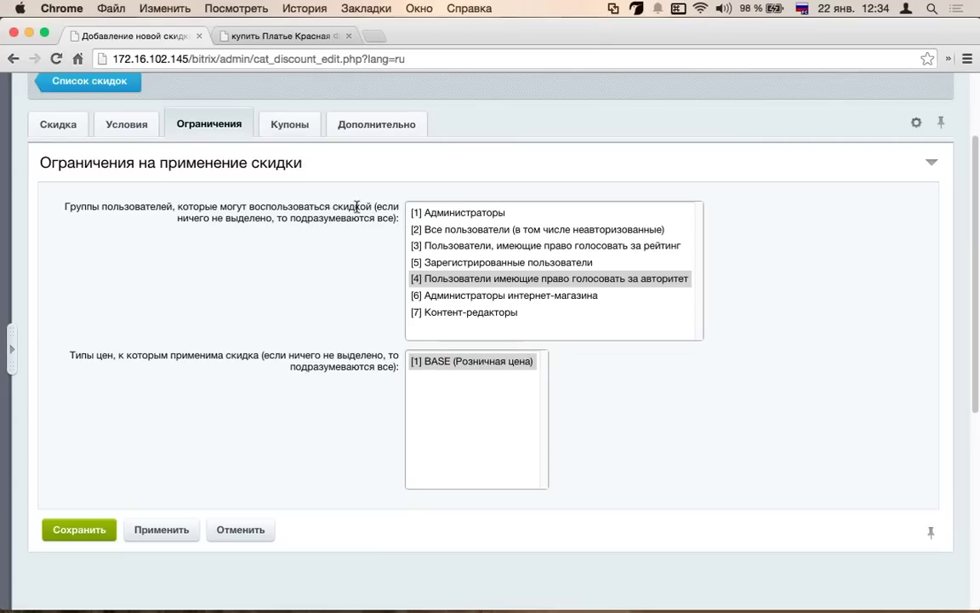
drag(357, 207, 273, 230)
drag(288, 355, 370, 382)
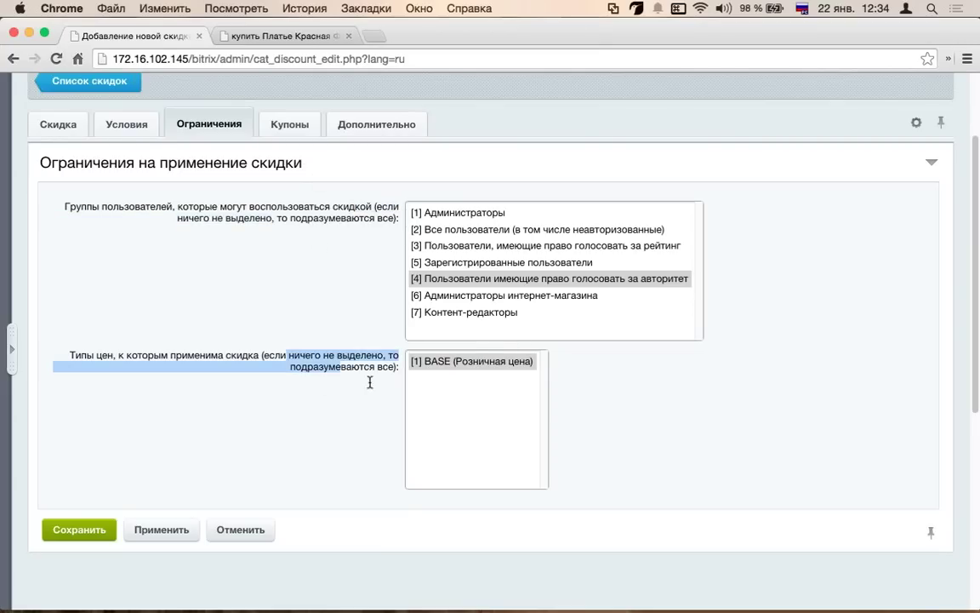
- View the Купоны tab with coupon creation unchecked, glancing at the Платье Красная Фея page
click(298, 124)
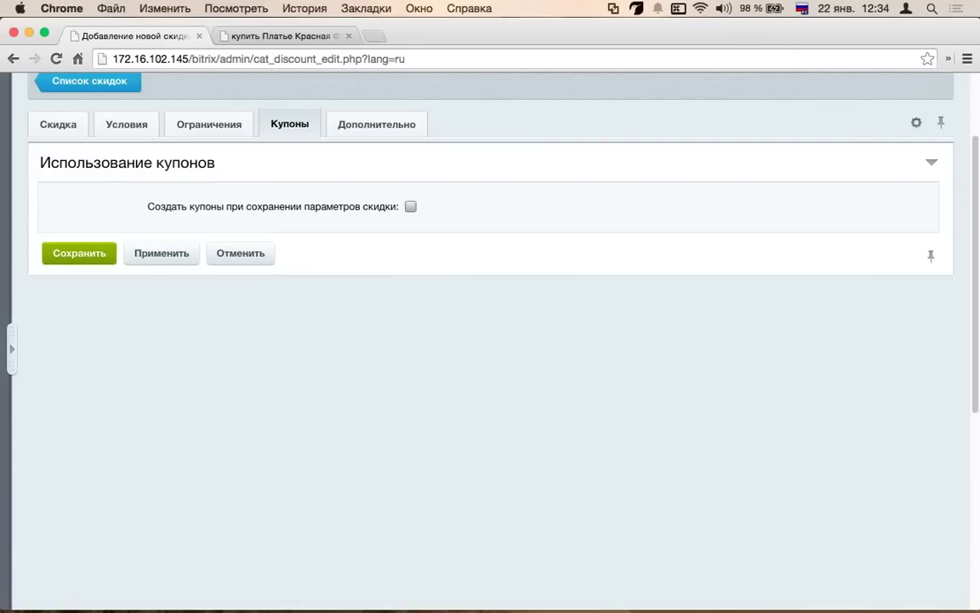
click(310, 37)
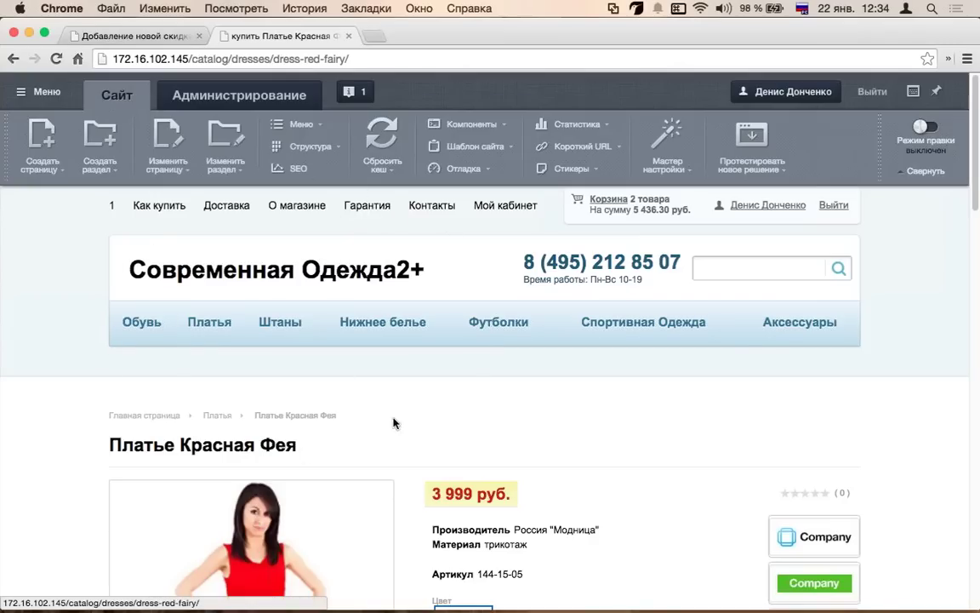
click(136, 36)
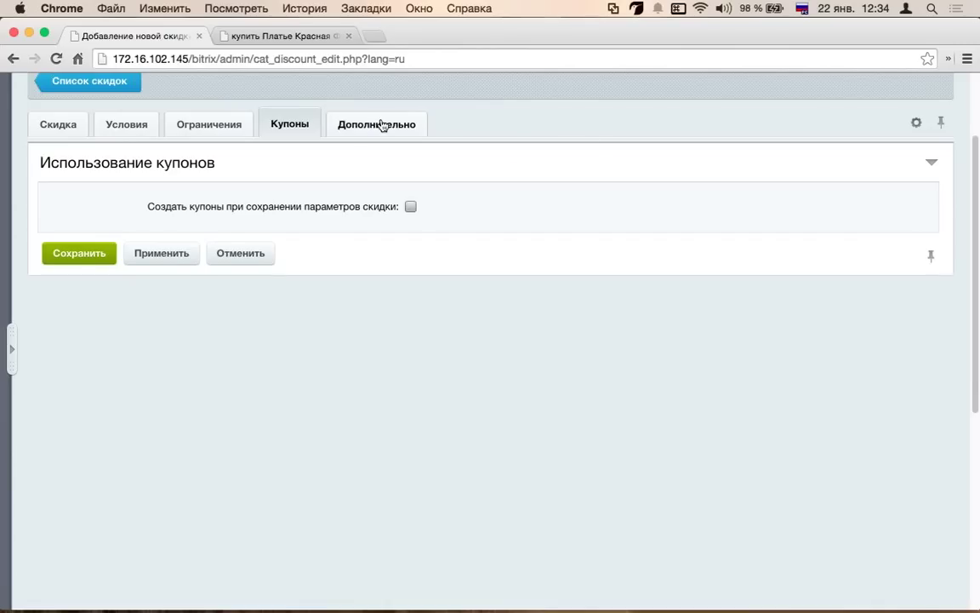
click(379, 124)
- Set the activity period to an interval from 19.01.2015 to 25.01.2015
click(51, 121)
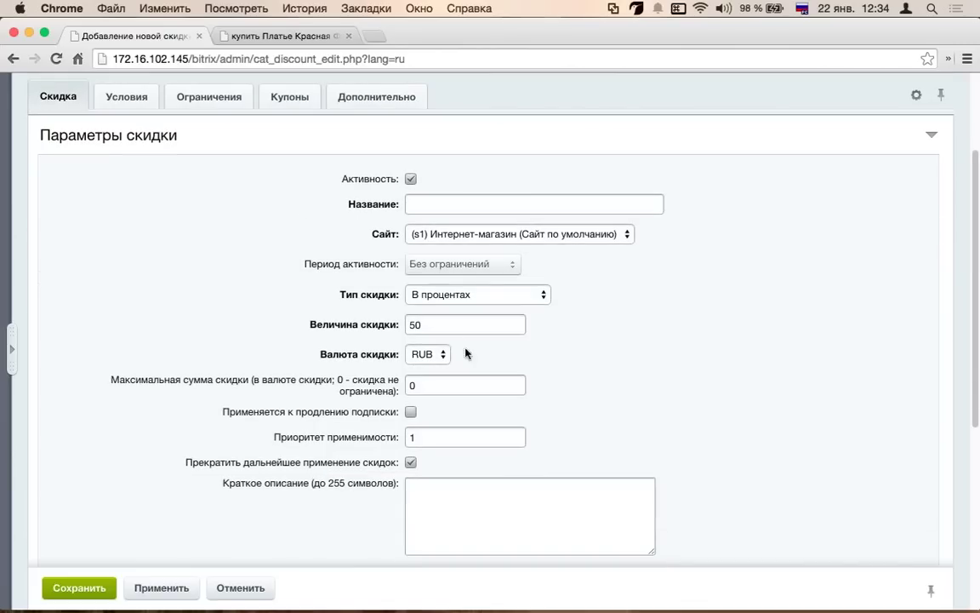
scroll(415, 323, down, 5)
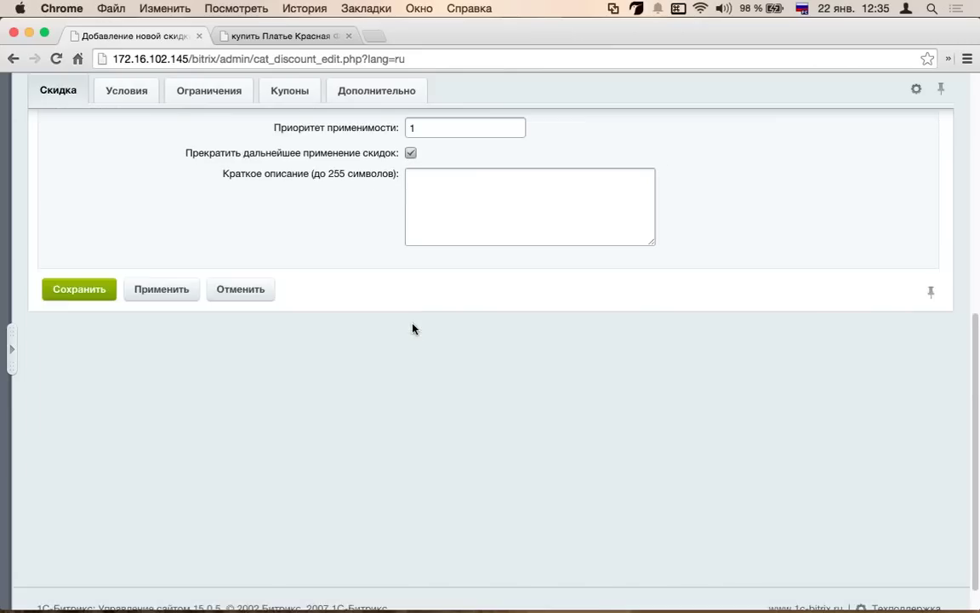
scroll(412, 328, up, 5)
click(453, 254)
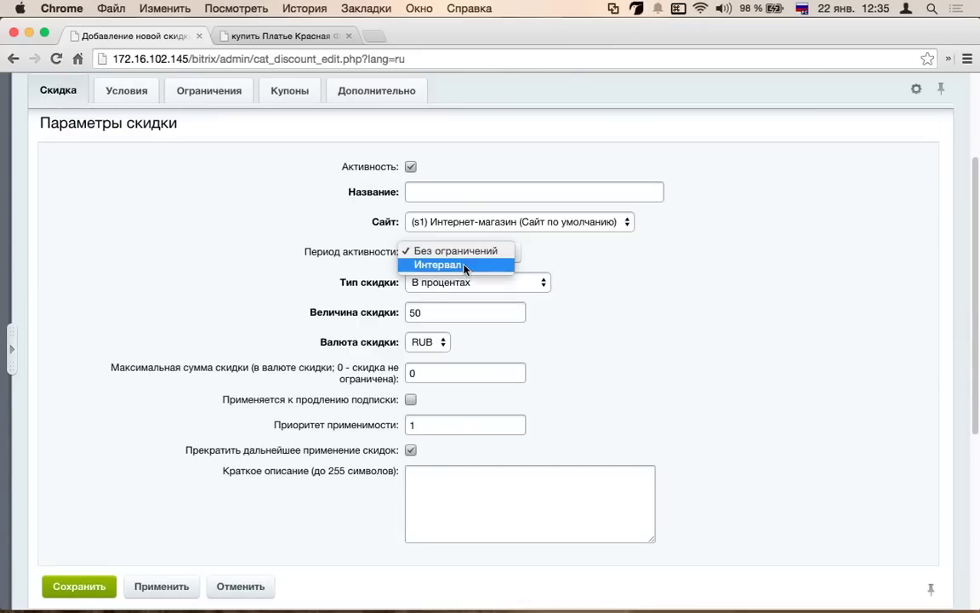
click(465, 265)
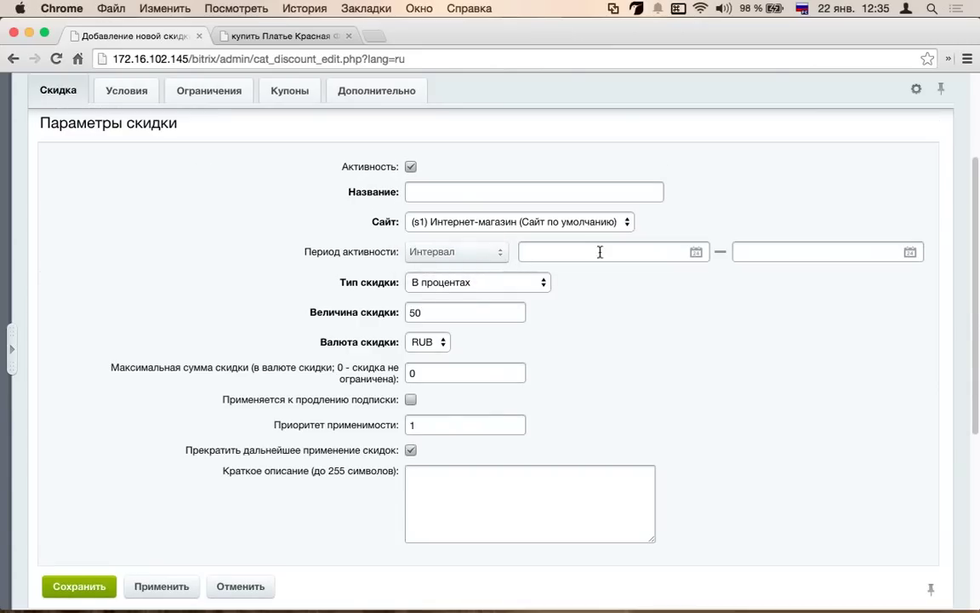
click(696, 252)
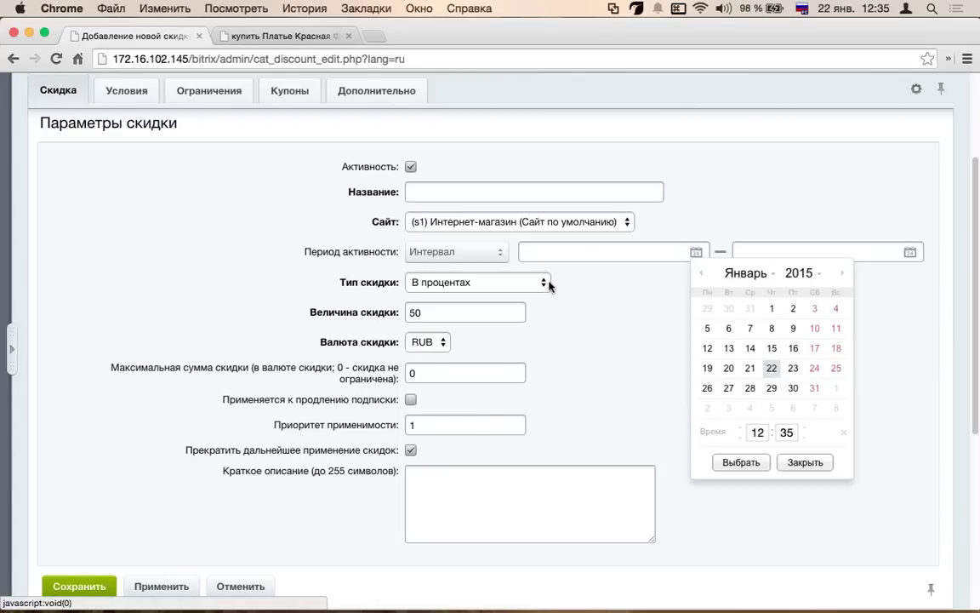
click(707, 368)
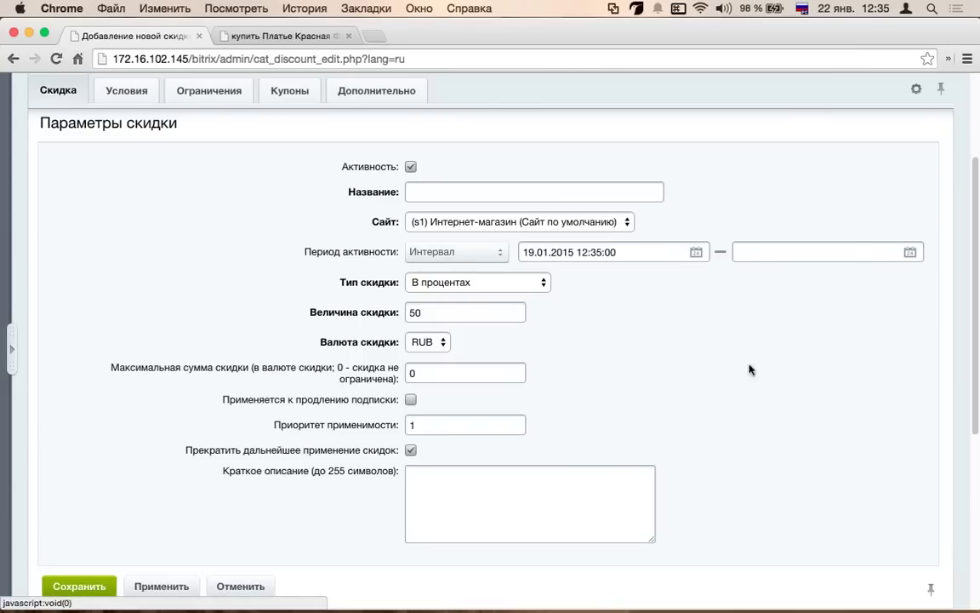
click(888, 251)
click(909, 252)
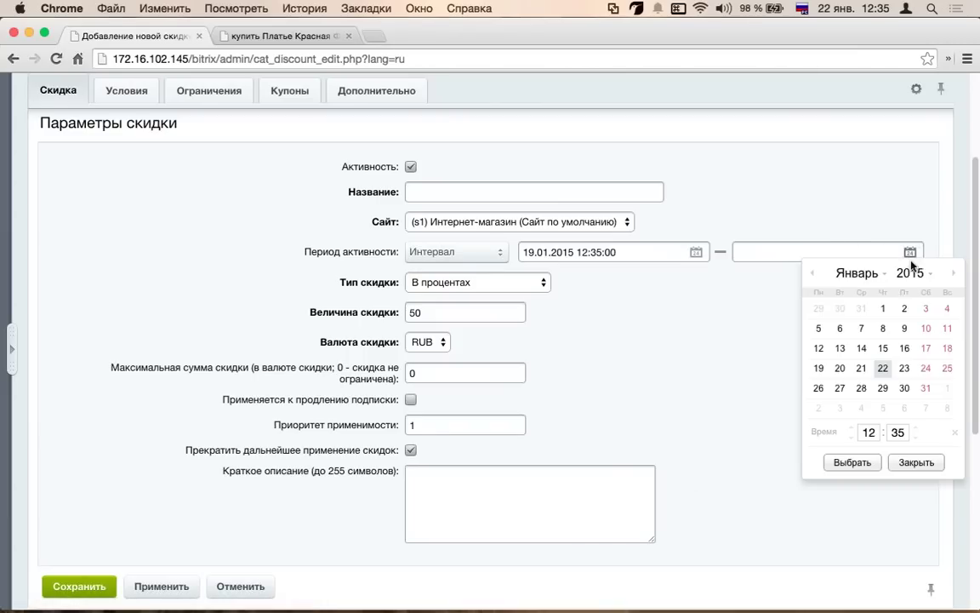
click(948, 369)
click(852, 462)
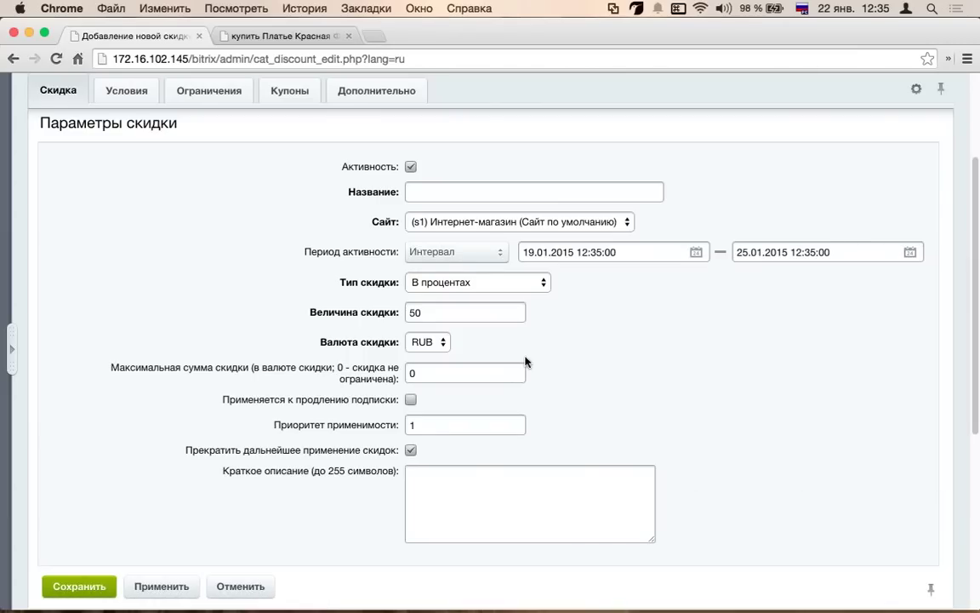
- Show the Дополнительно parameters (sort index 100) and expand the Магазин navigation menu
scroll(221, 298, up, 3)
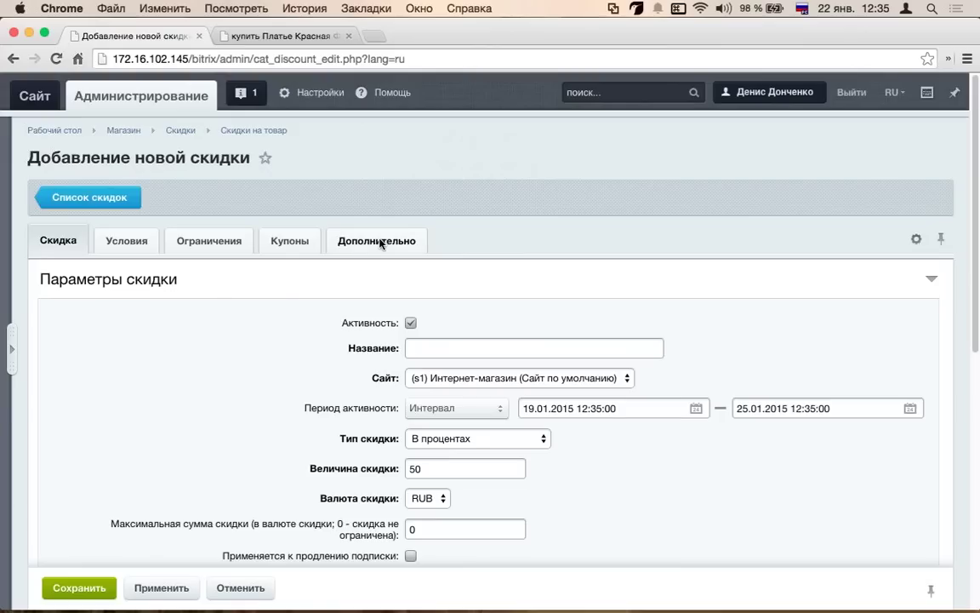
click(379, 241)
click(11, 350)
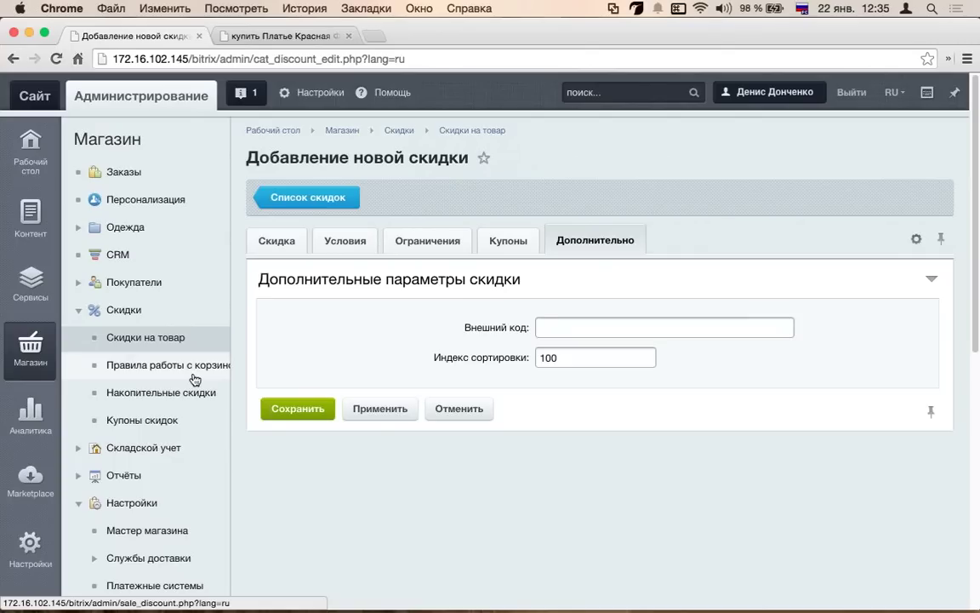
- Go to Скидки > Правила работы с корзиной, whose rules list is empty
click(206, 370)
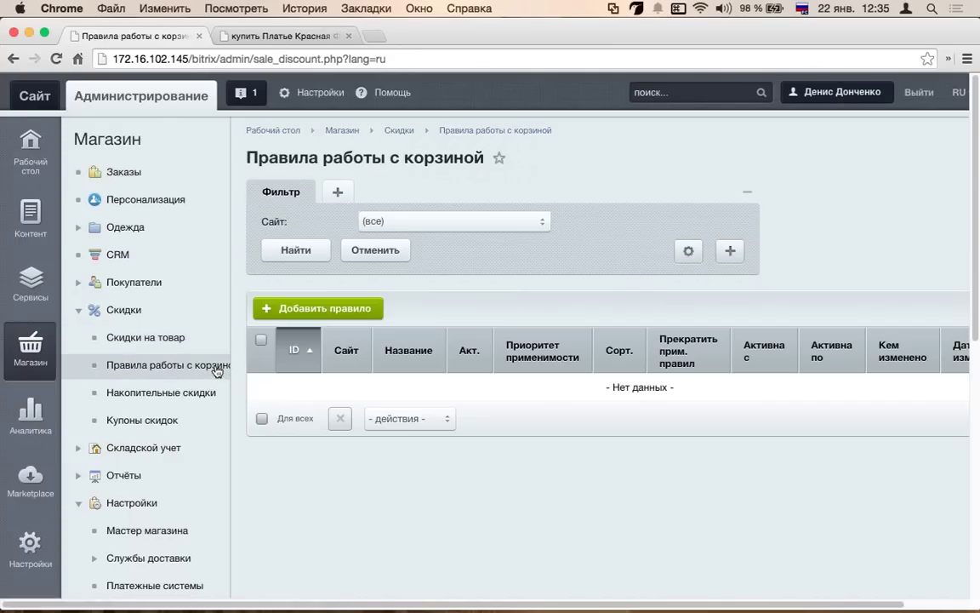
- Collapse the sidebar and start a new cart rule, keeping the activity period unlimited
click(232, 350)
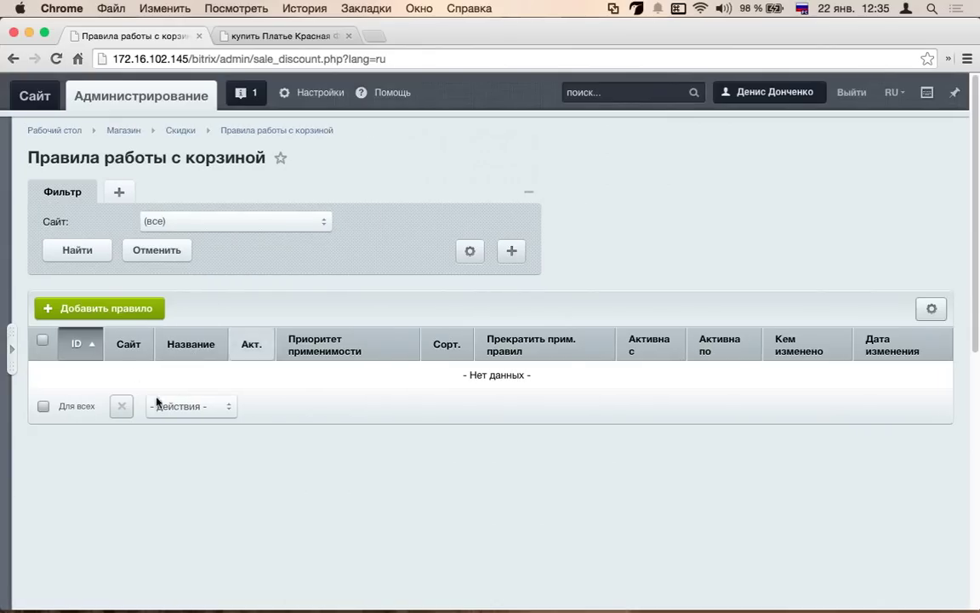
click(141, 308)
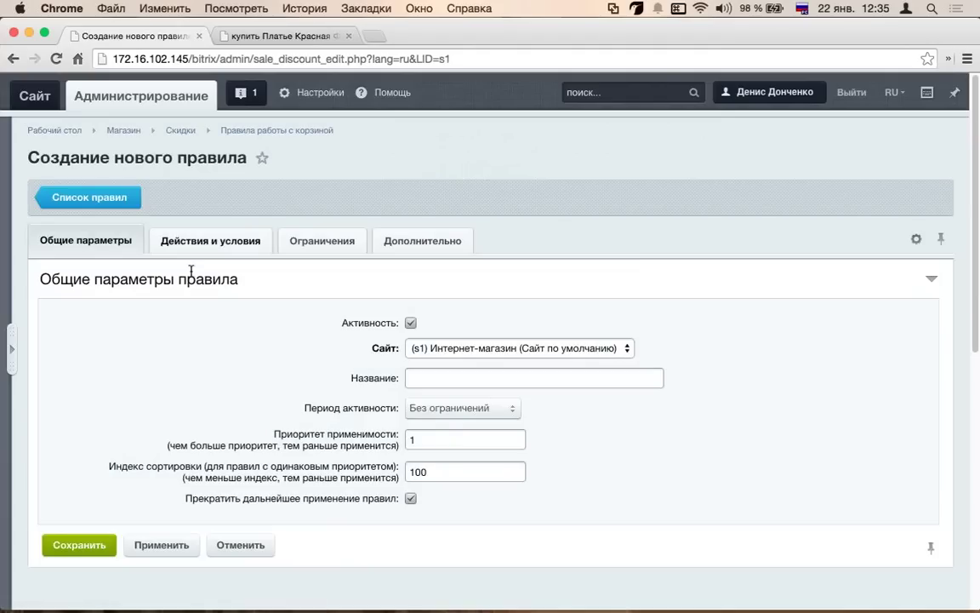
scroll(464, 332, down, 1)
click(442, 361)
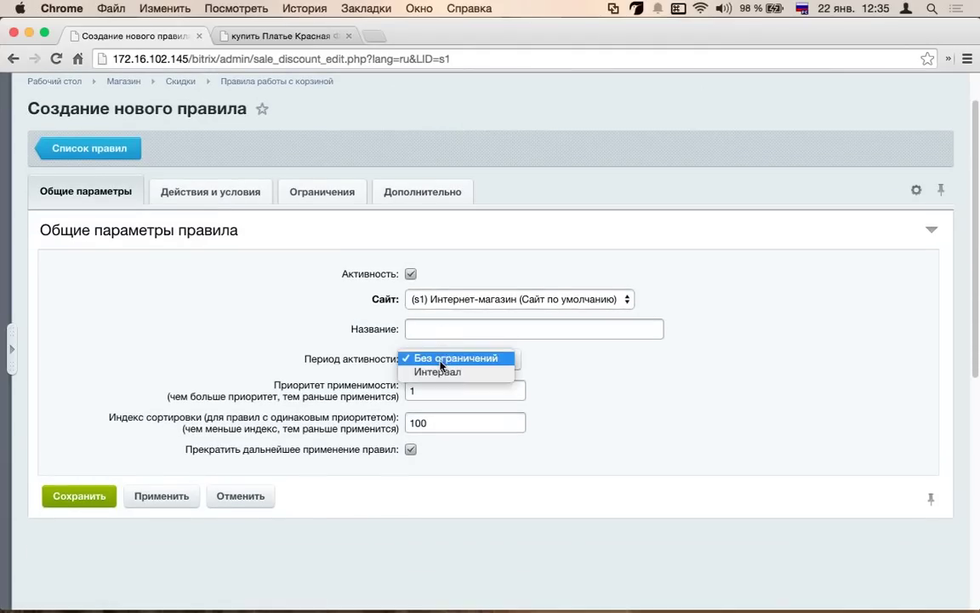
click(313, 372)
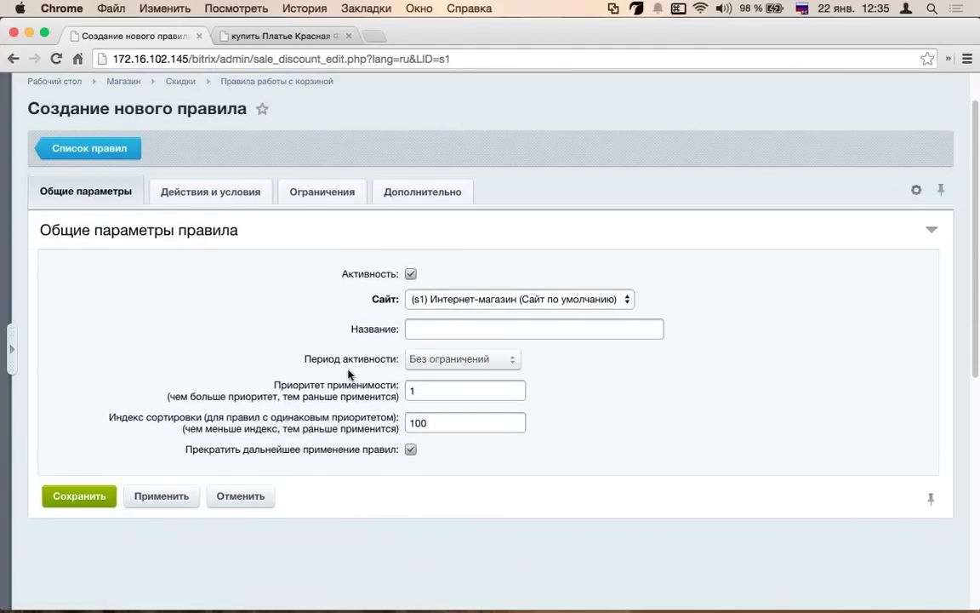
scroll(394, 407, down, 3)
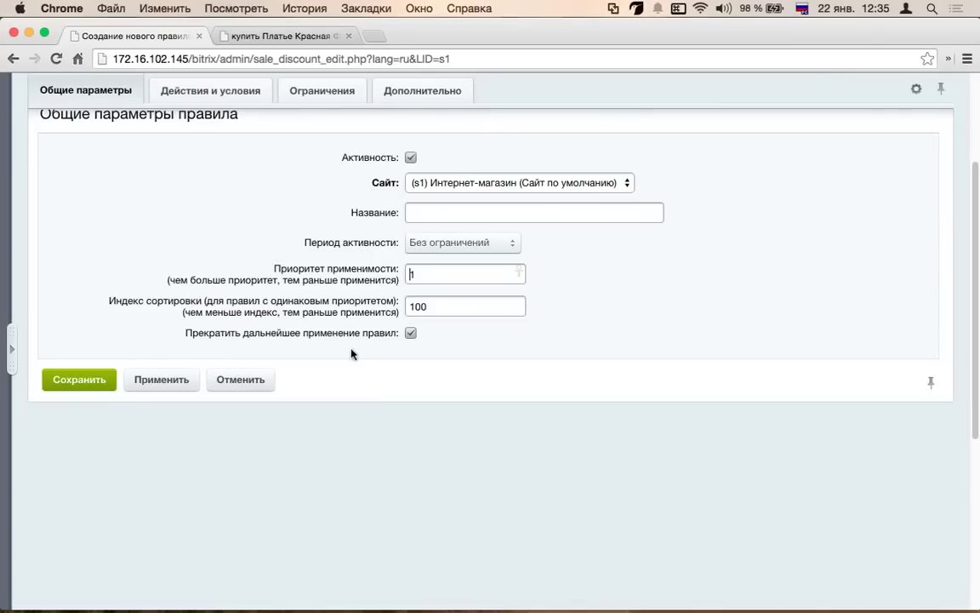
scroll(429, 360, up, 4)
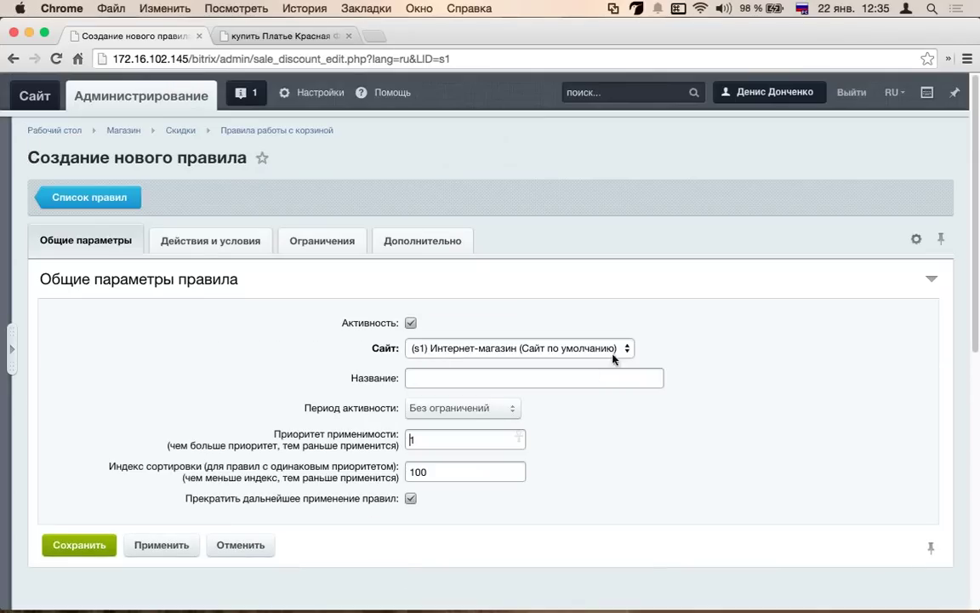
- Review the default sort index of 100, then go to Действия и условия
click(196, 241)
click(101, 245)
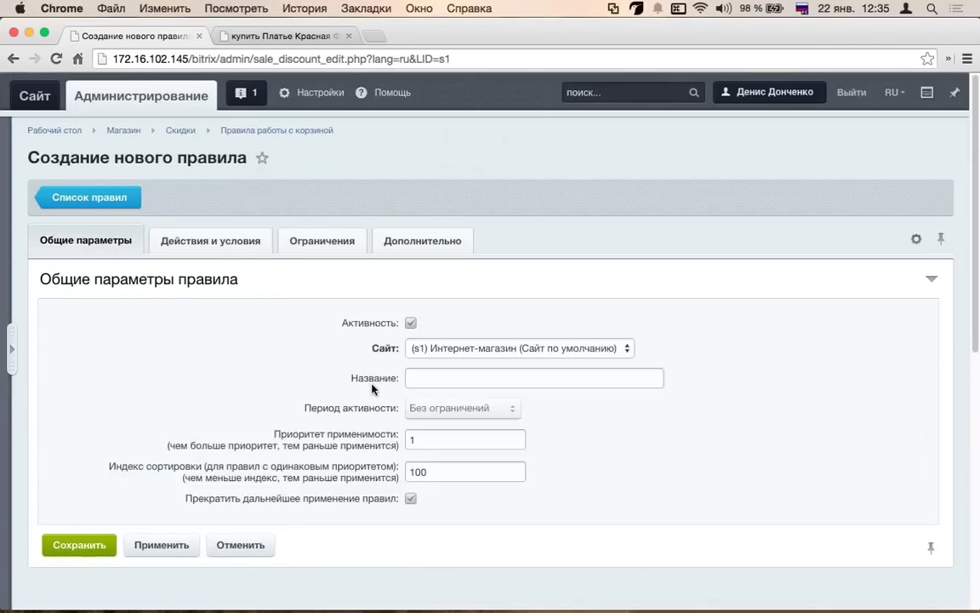
scroll(432, 408, down, 1)
drag(447, 449, 377, 438)
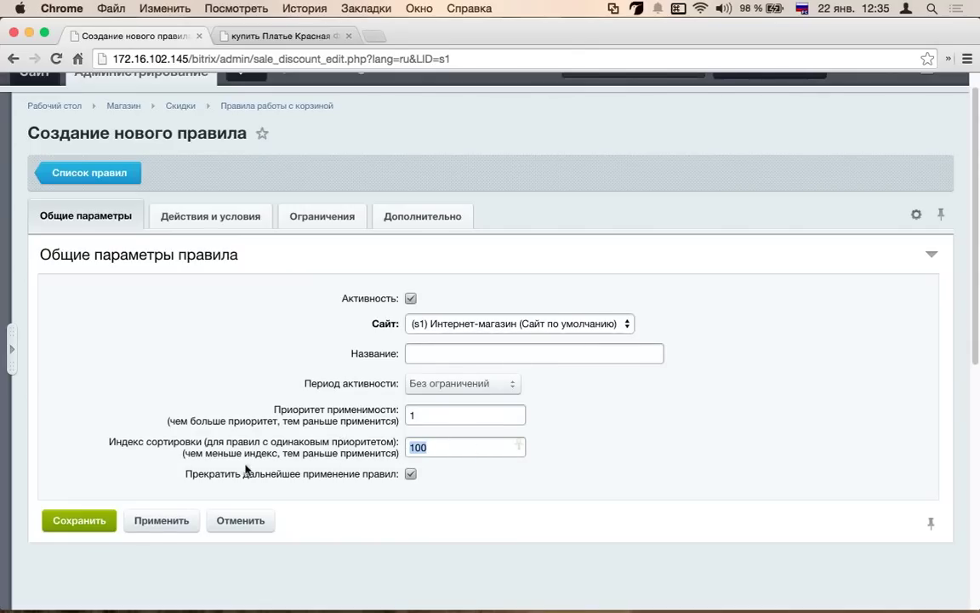
click(321, 453)
drag(397, 452, 185, 452)
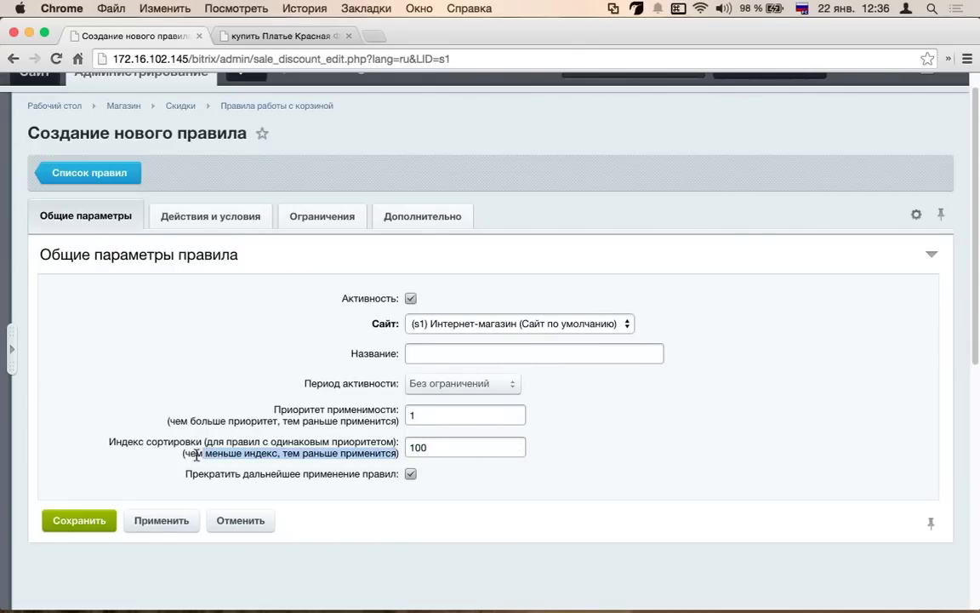
click(434, 448)
key(super+a)
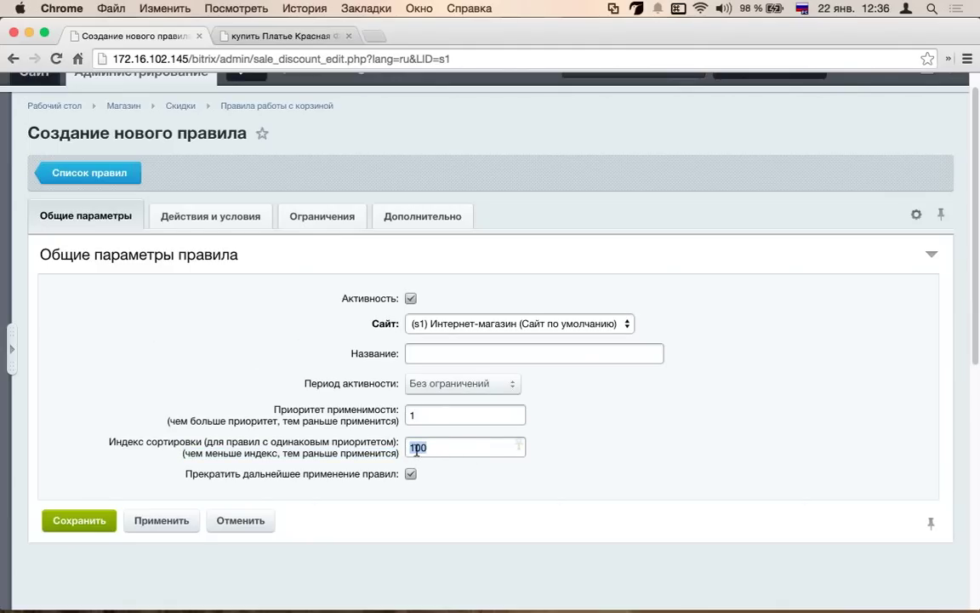
click(239, 223)
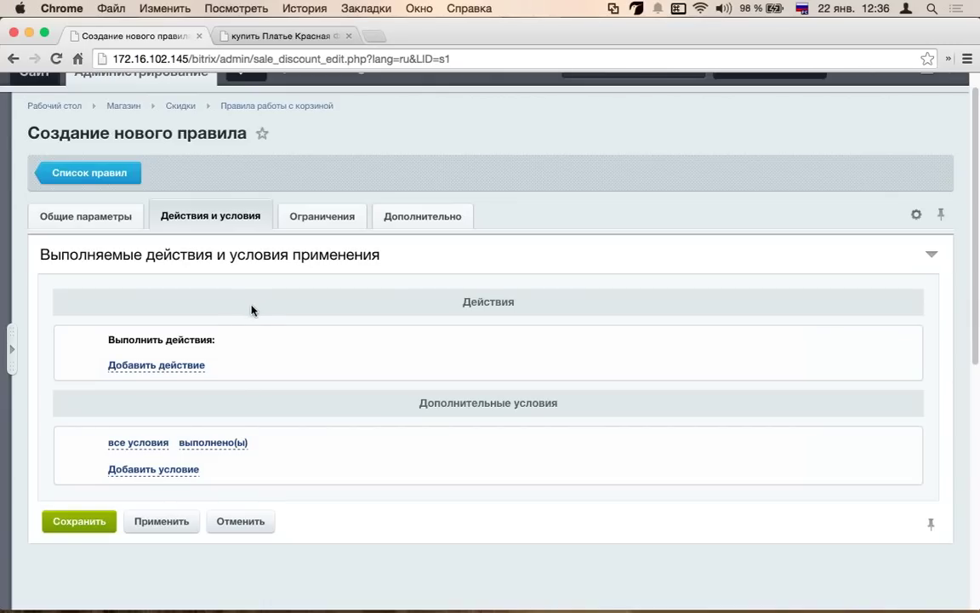
- Add an Изменить стоимость товаров в корзине action giving a 10% скидку
scroll(228, 328, down, 1)
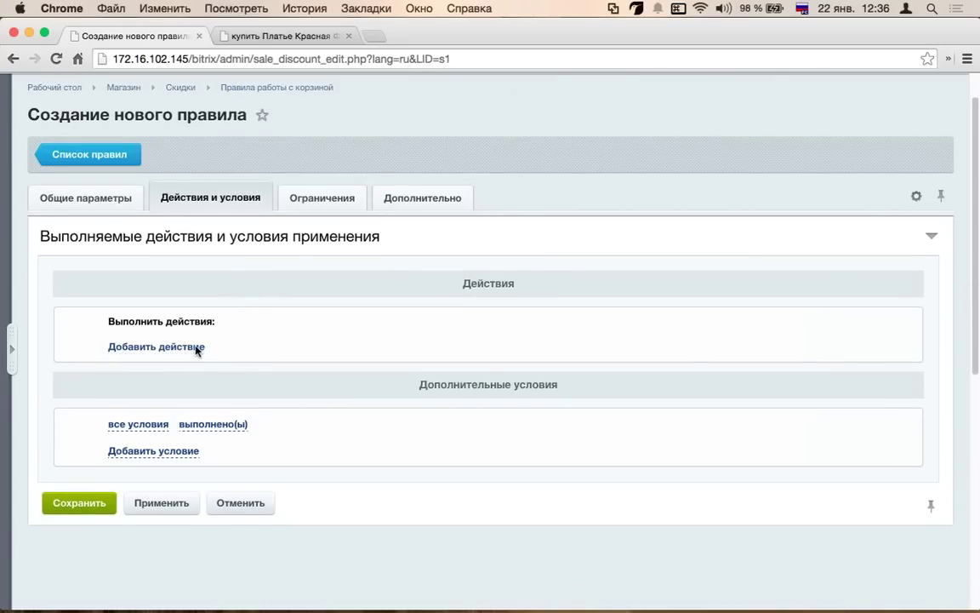
click(196, 345)
click(278, 349)
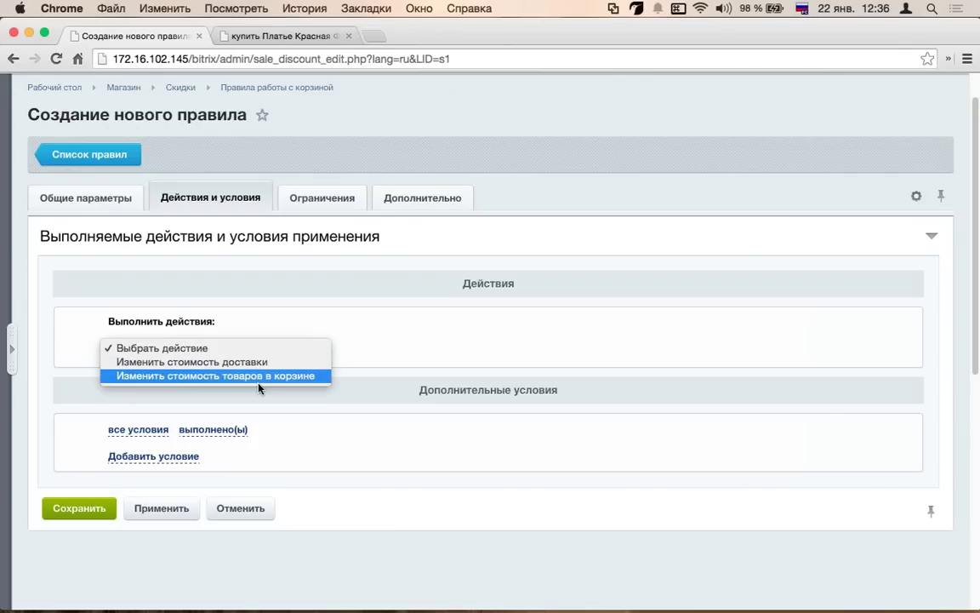
click(263, 379)
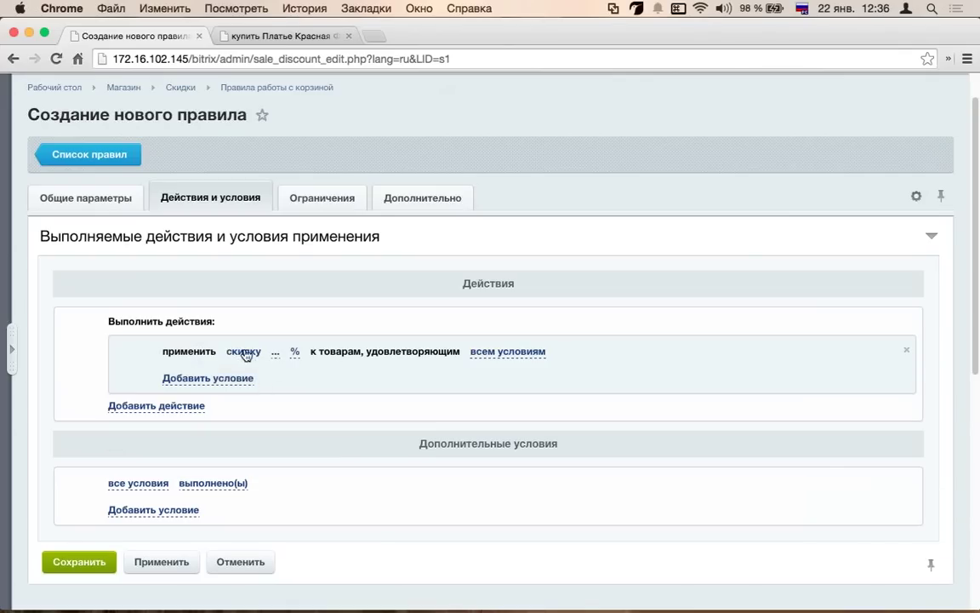
click(245, 353)
click(274, 354)
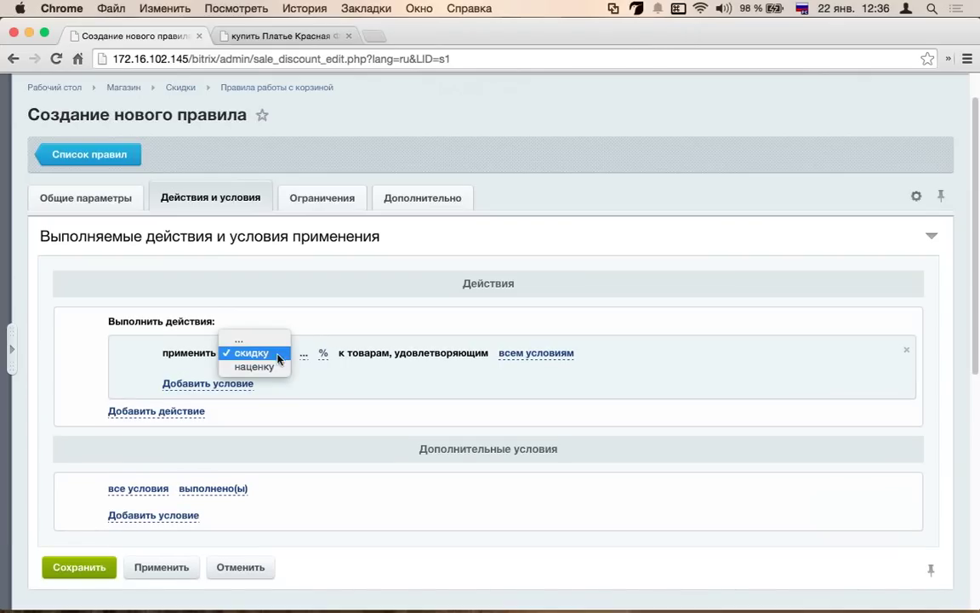
click(277, 354)
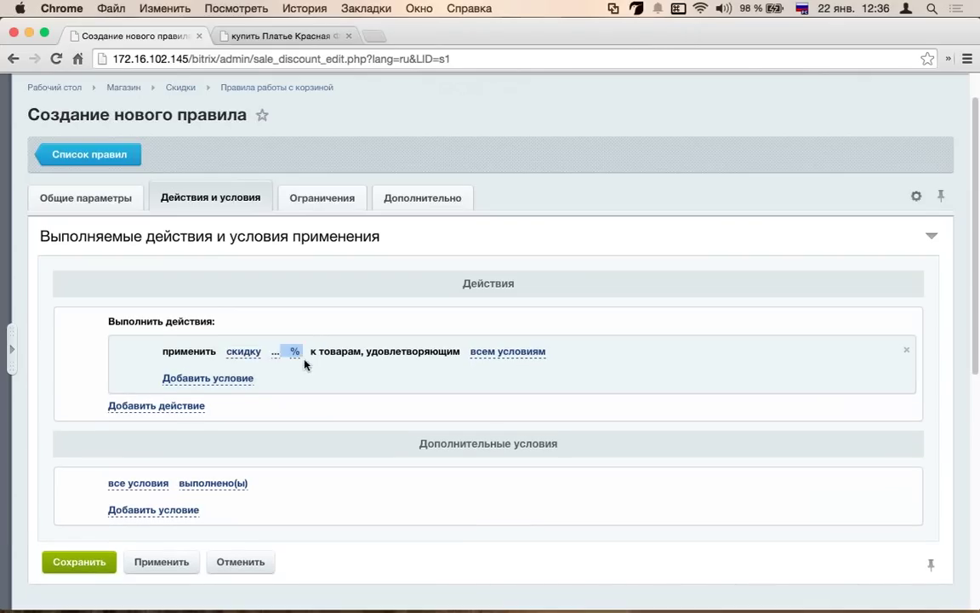
click(275, 353)
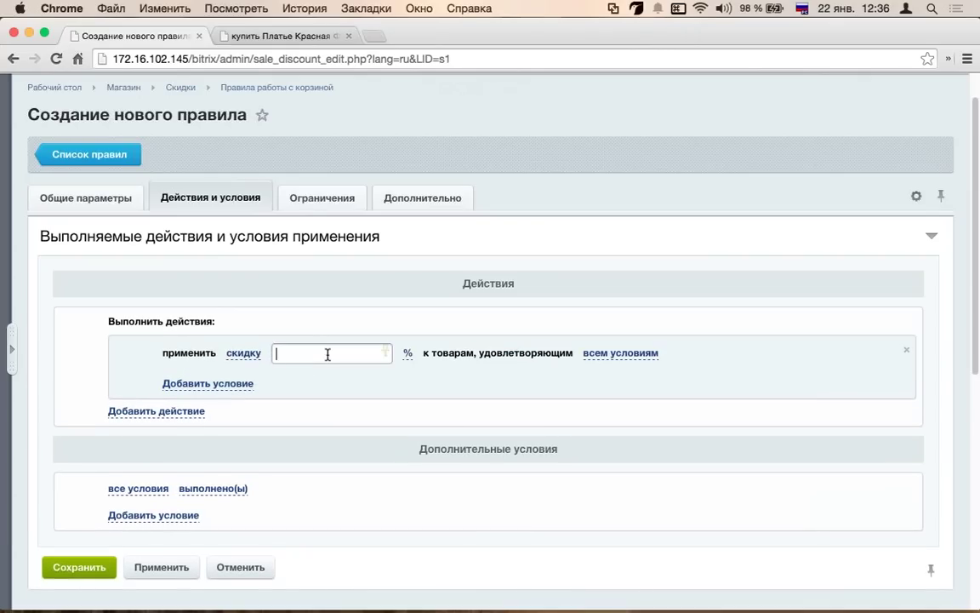
text(140)
key(BackSpace)
key(BackSpace)
text(0)
click(549, 389)
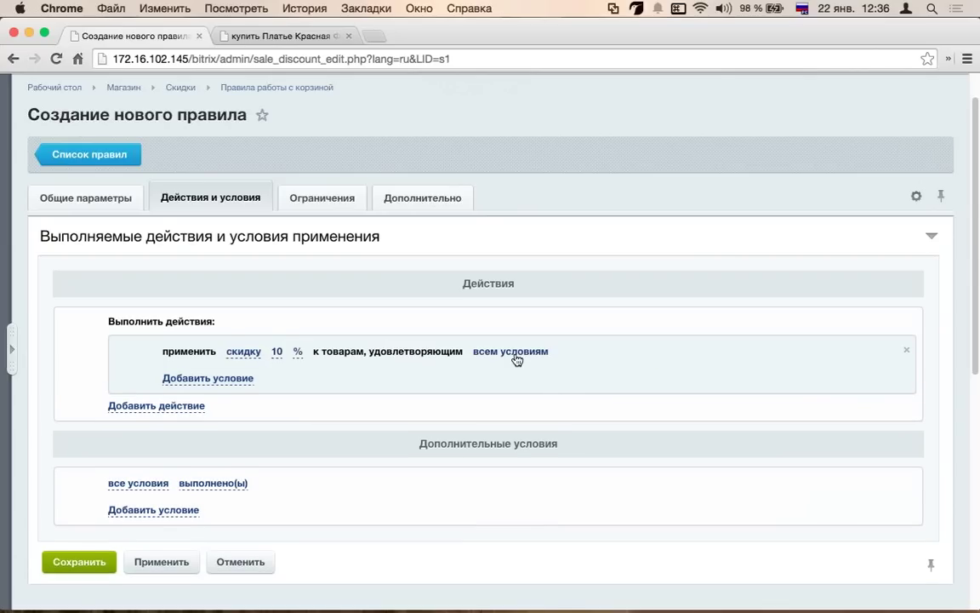
- Keep the action applying to items meeting всем условиям, confirming it stays a discount
click(521, 352)
click(529, 357)
click(538, 347)
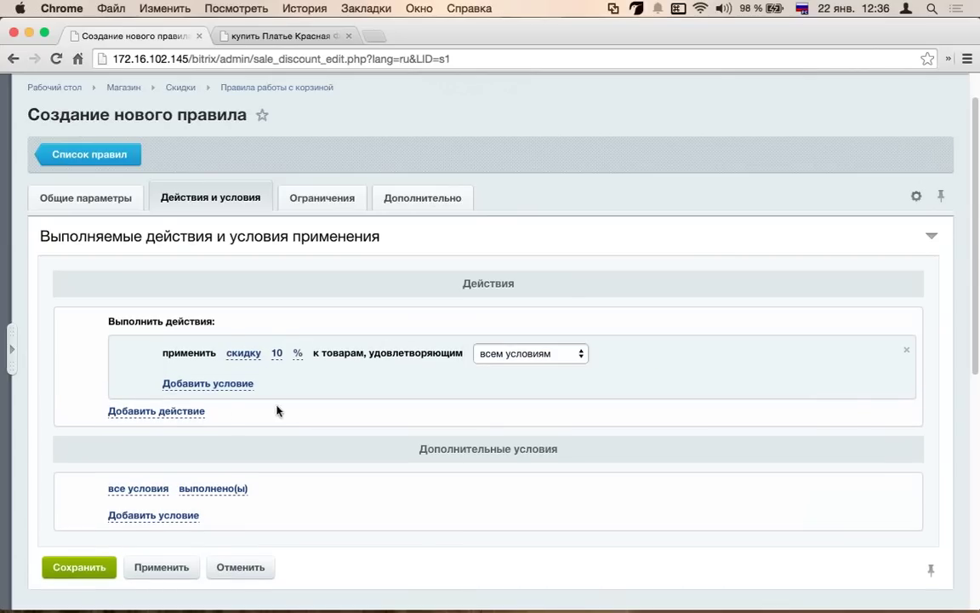
click(244, 353)
click(256, 351)
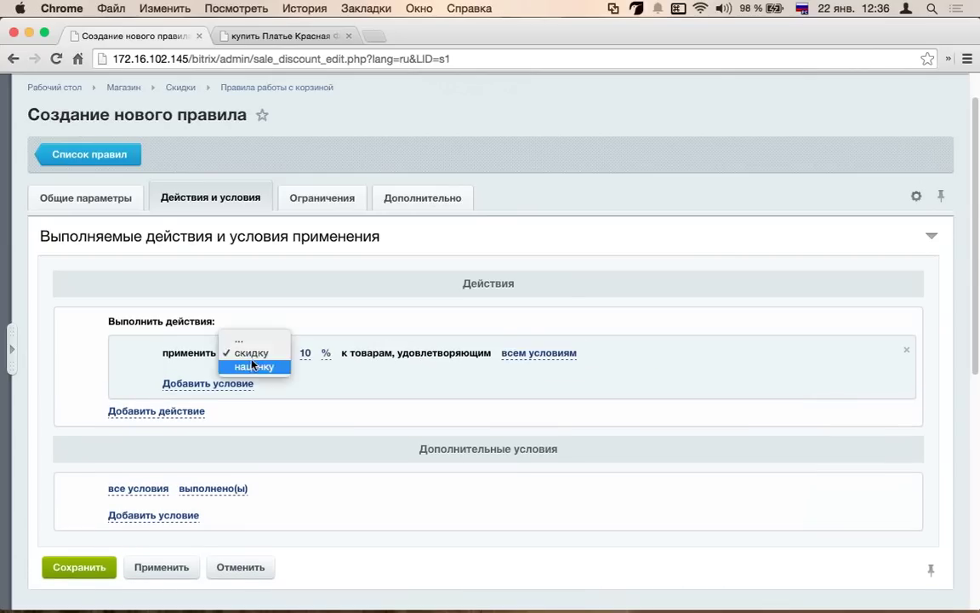
click(308, 324)
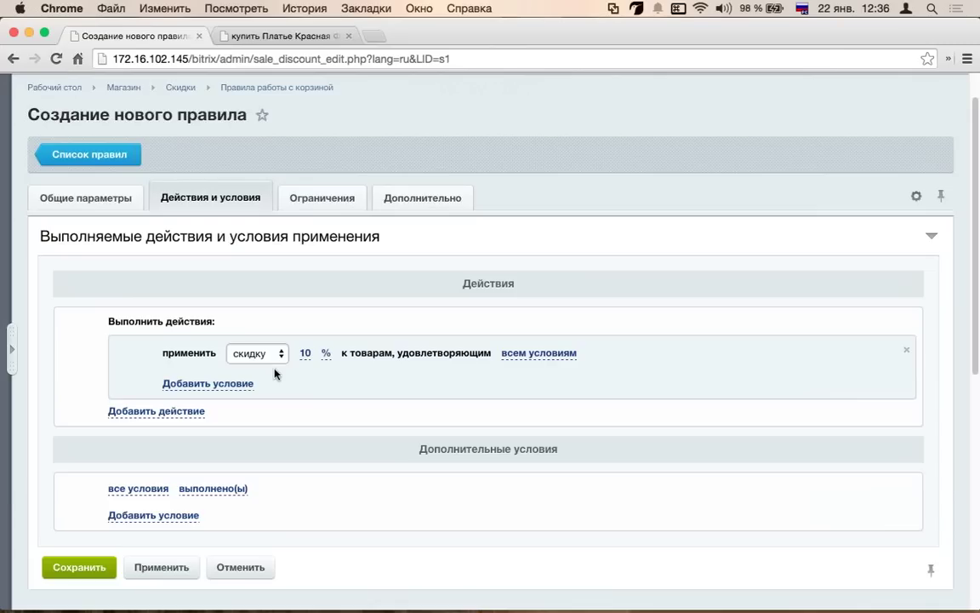
scroll(344, 362, down, 4)
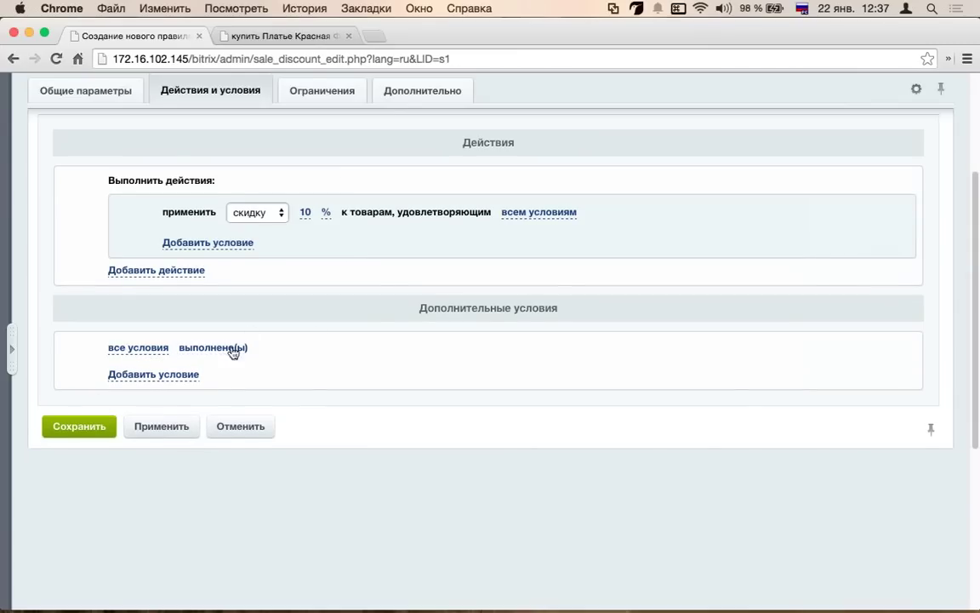
- Try a nested condition group, then close its condition list without adding anything
click(141, 348)
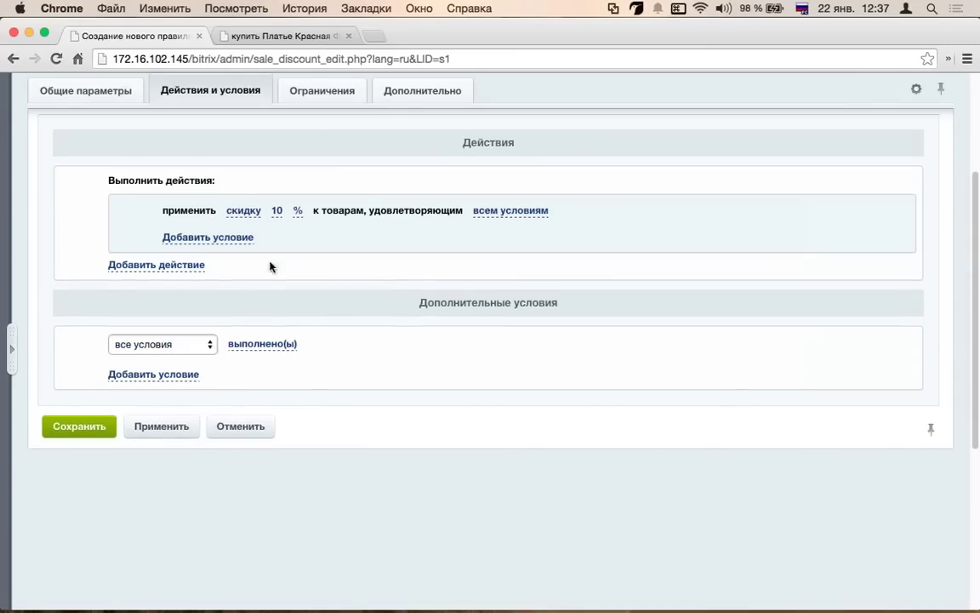
click(175, 373)
click(178, 376)
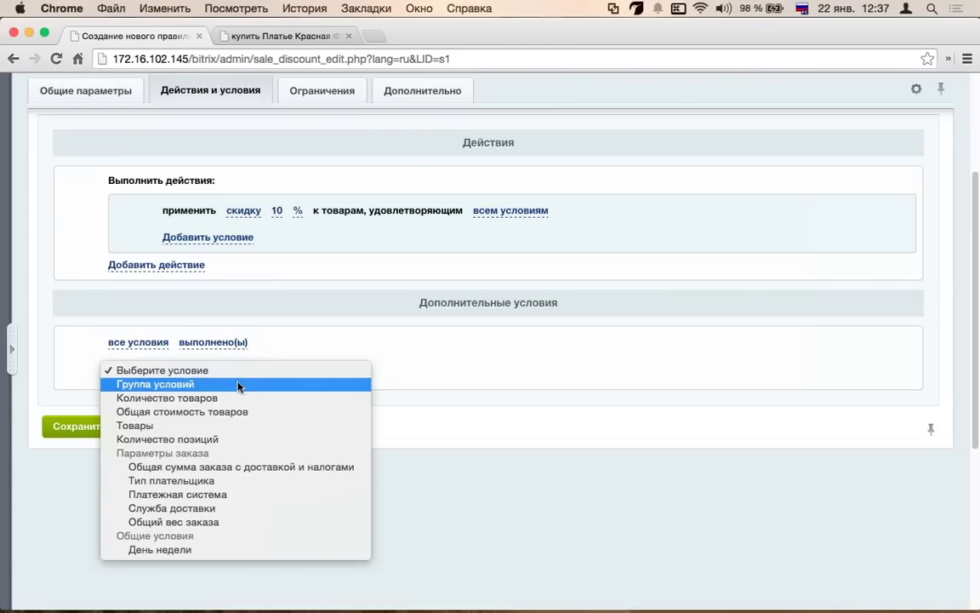
click(239, 385)
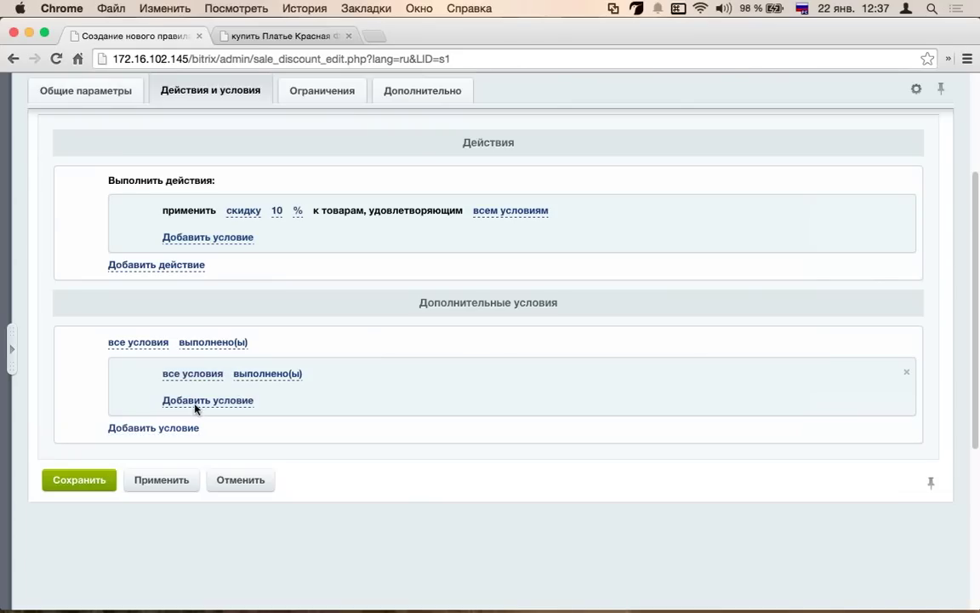
click(211, 376)
click(221, 405)
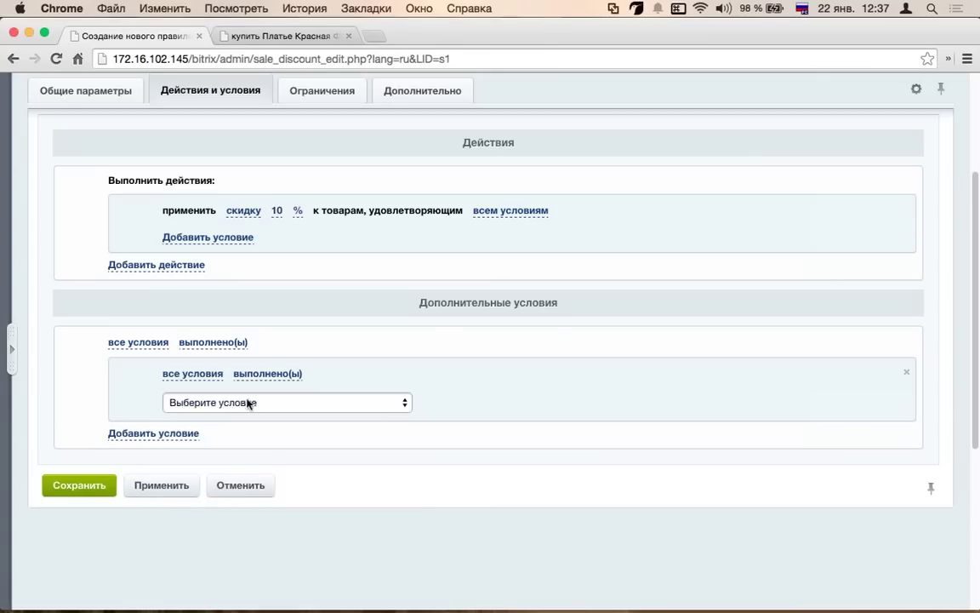
click(255, 402)
click(127, 400)
- Add an order-total condition, keeping the равно comparison
click(135, 432)
click(176, 431)
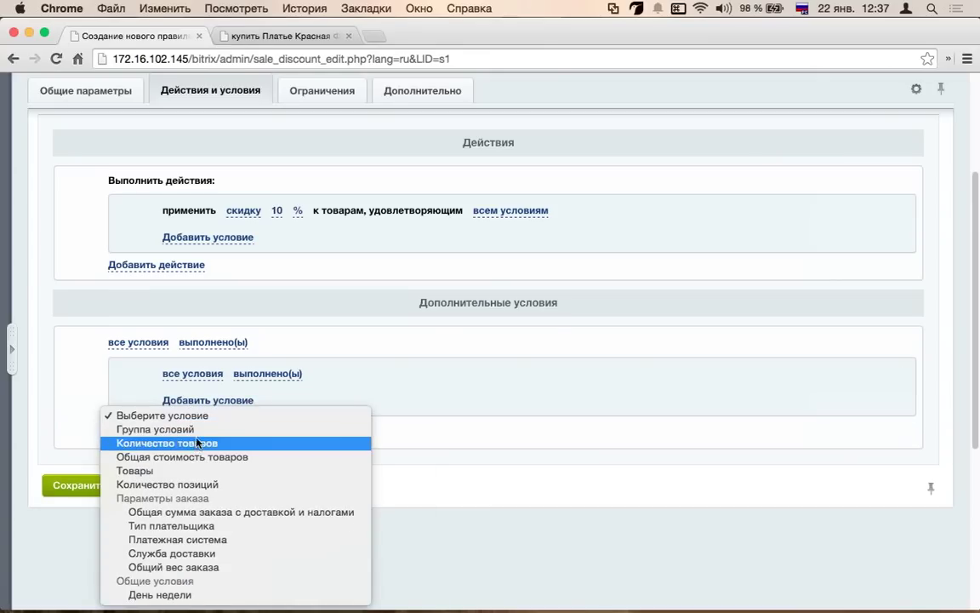
click(204, 513)
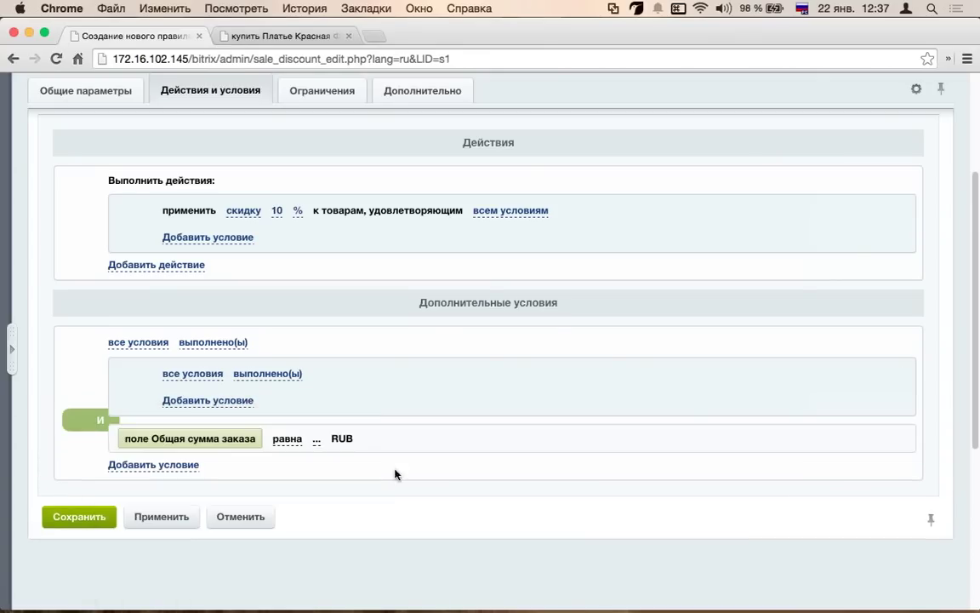
click(284, 439)
click(317, 440)
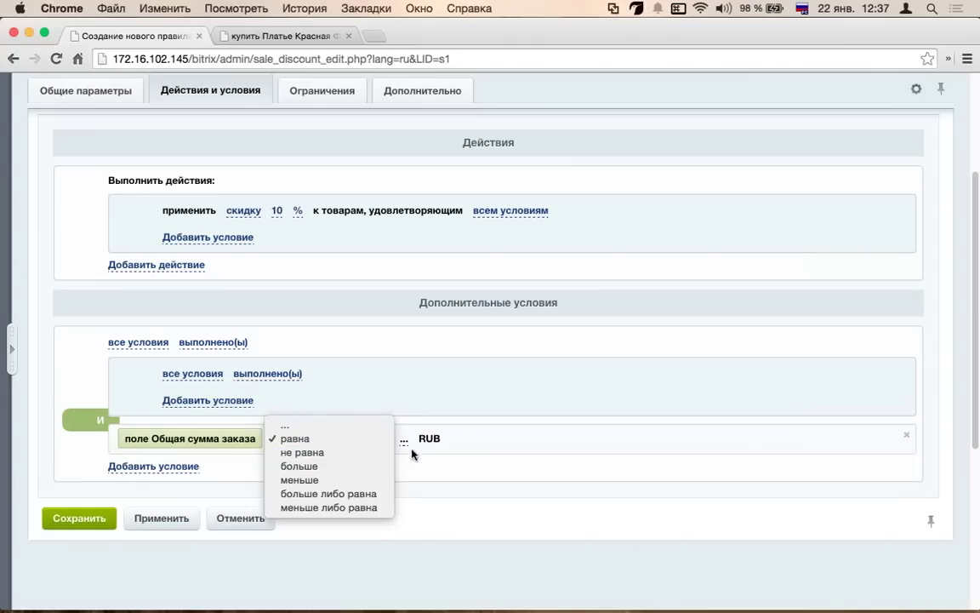
click(252, 430)
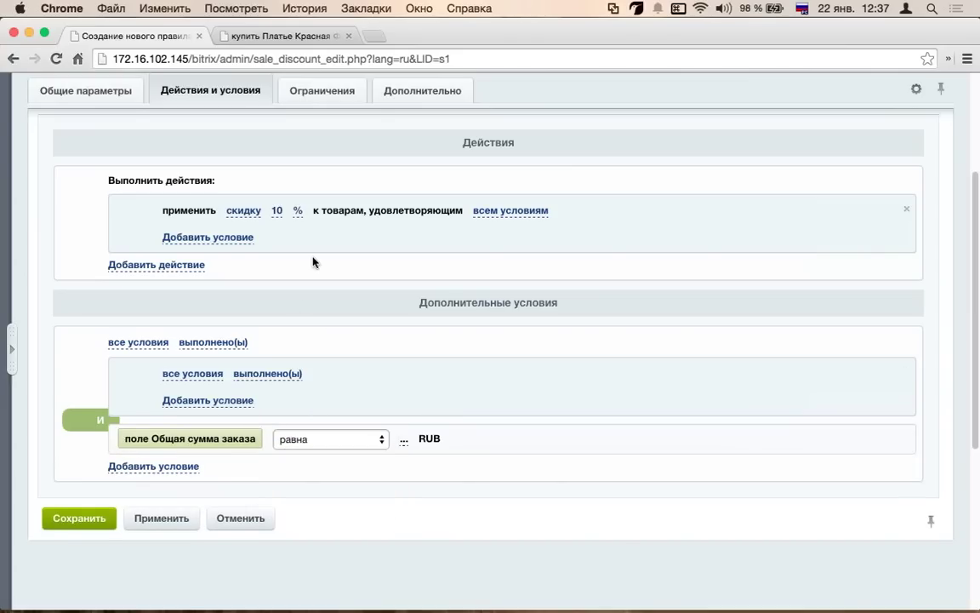
scroll(280, 212, down, 3)
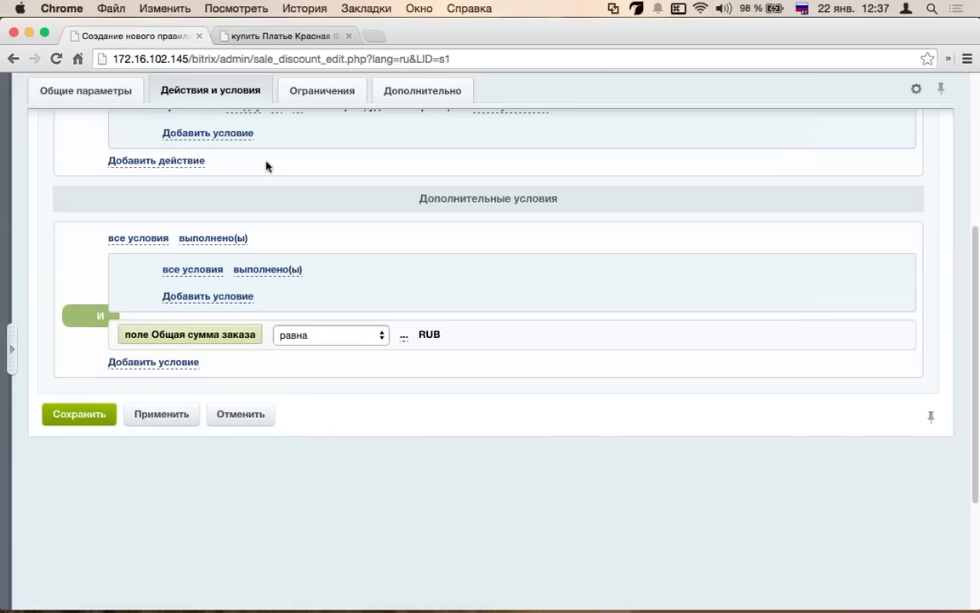
scroll(255, 408, up, 1)
click(160, 393)
- Add a Платежная система condition with равно, leaving the payment system unselected
click(221, 388)
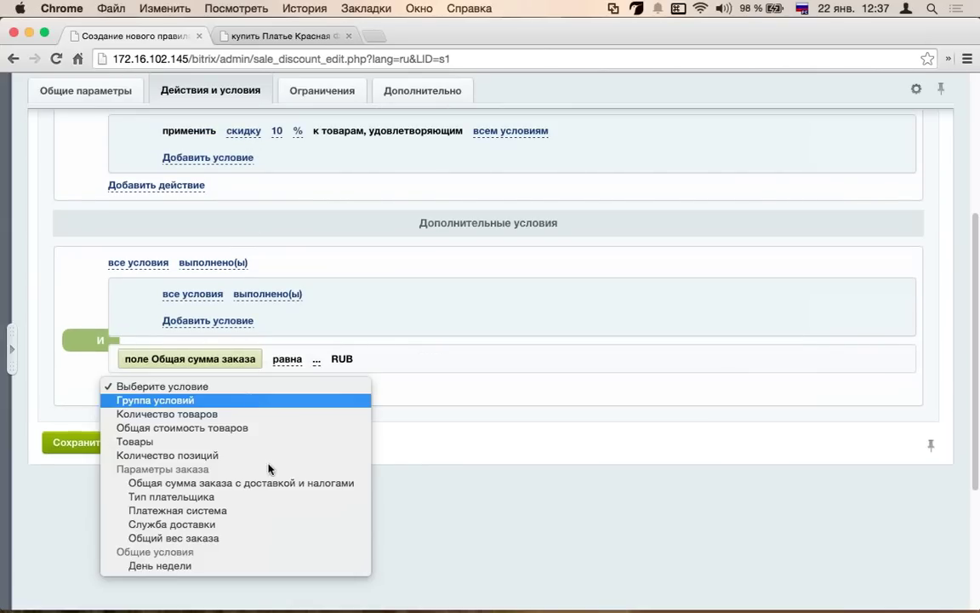
click(252, 514)
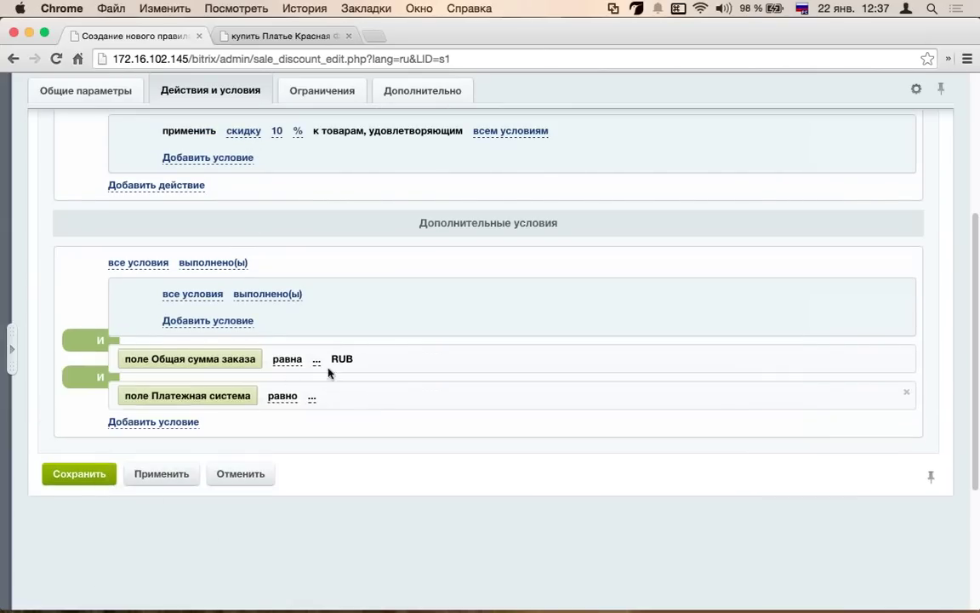
click(296, 396)
click(349, 399)
click(311, 399)
scroll(371, 414, down, 3)
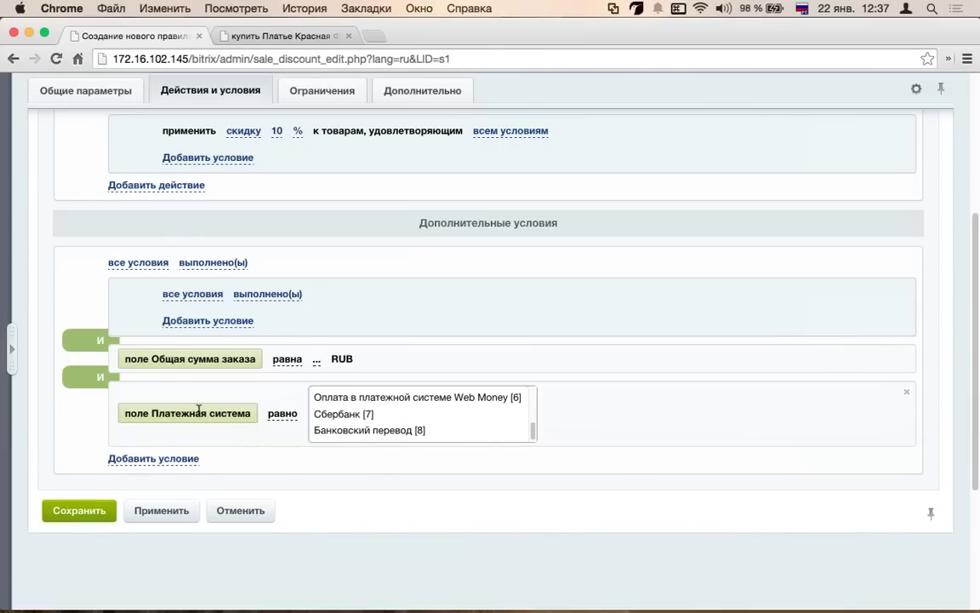
click(166, 462)
scroll(178, 358, down, 5)
- Add a День недели condition equal to Воскресенье
click(160, 199)
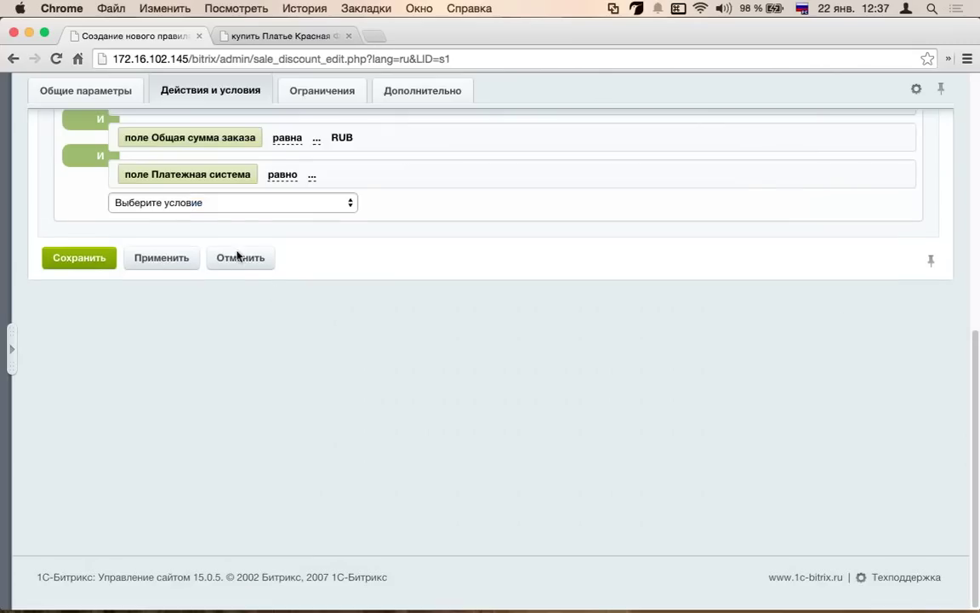
click(317, 211)
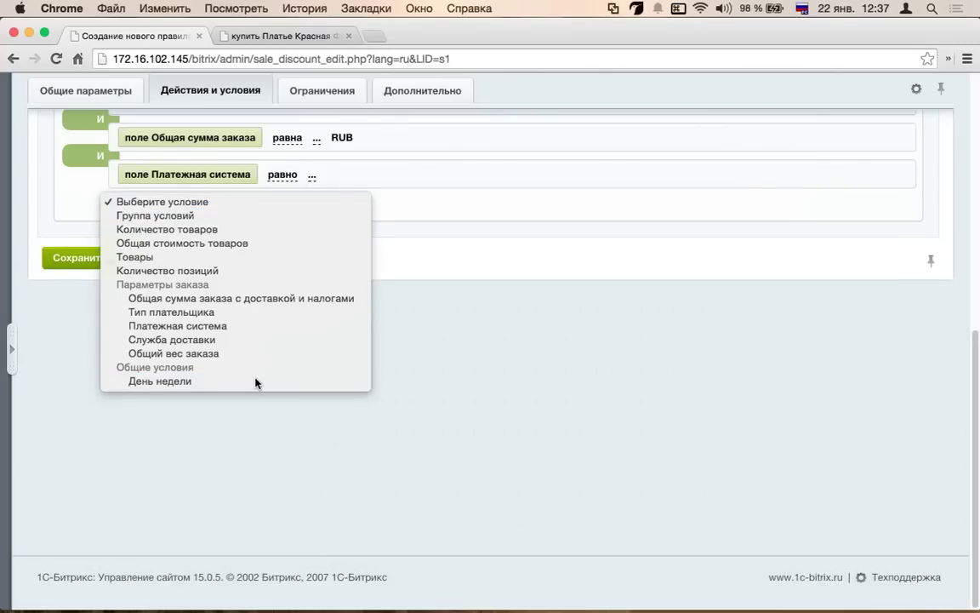
click(255, 381)
click(217, 212)
click(253, 215)
click(235, 211)
scroll(263, 235, down, 3)
click(256, 245)
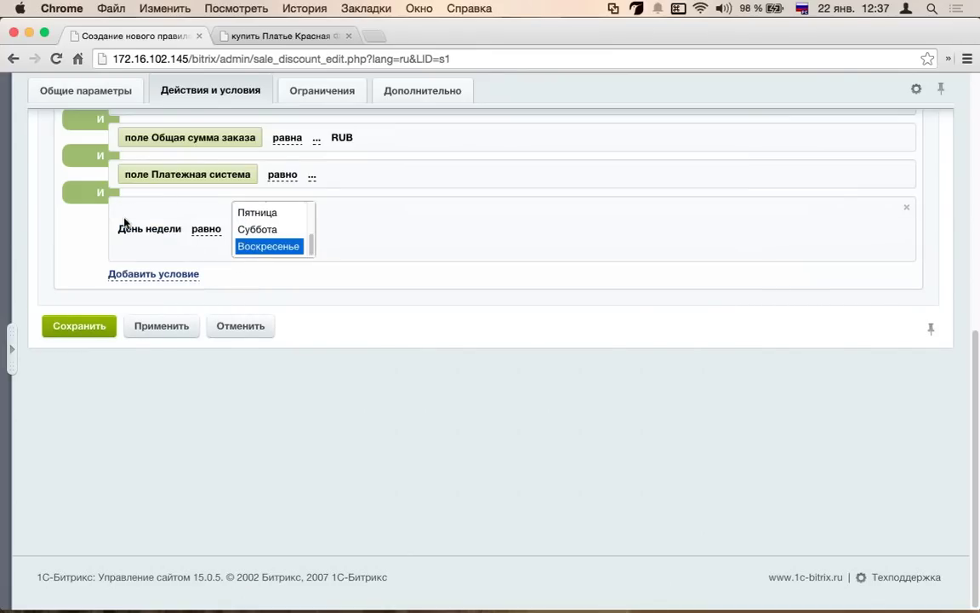
click(157, 285)
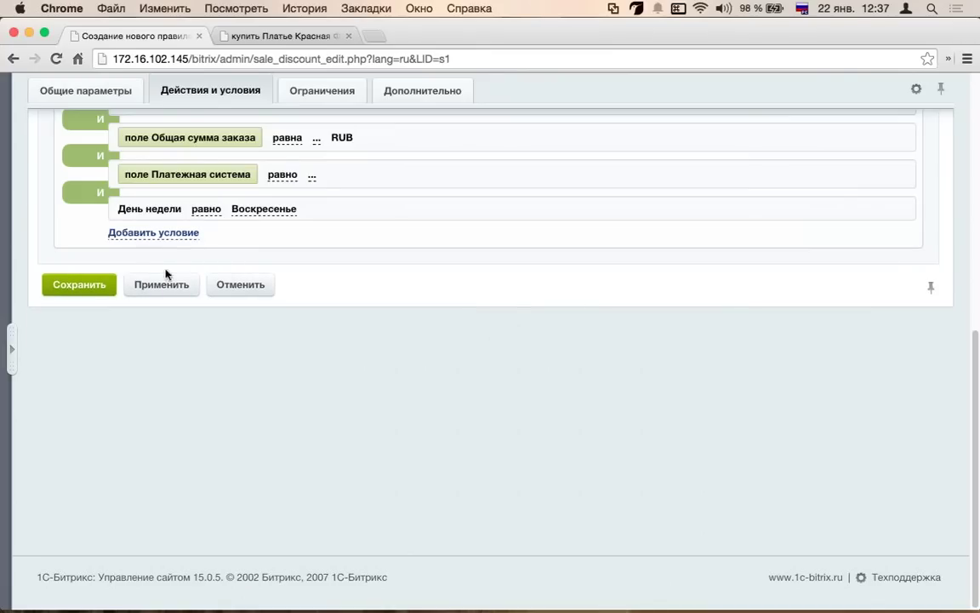
click(194, 232)
click(255, 239)
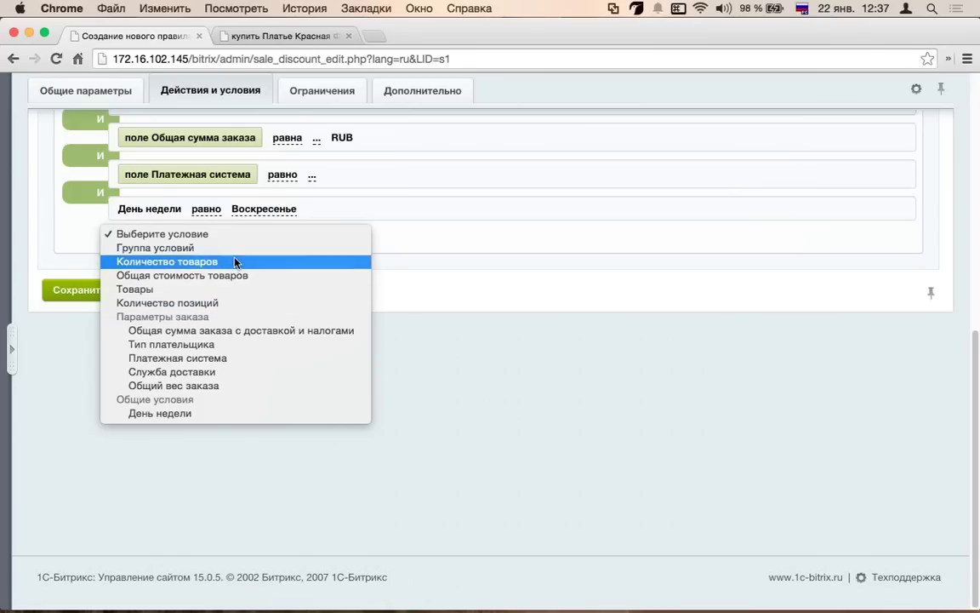
- Add a Товары condition requiring cart goods that meet all sub-conditions, without adding further conditions
click(216, 290)
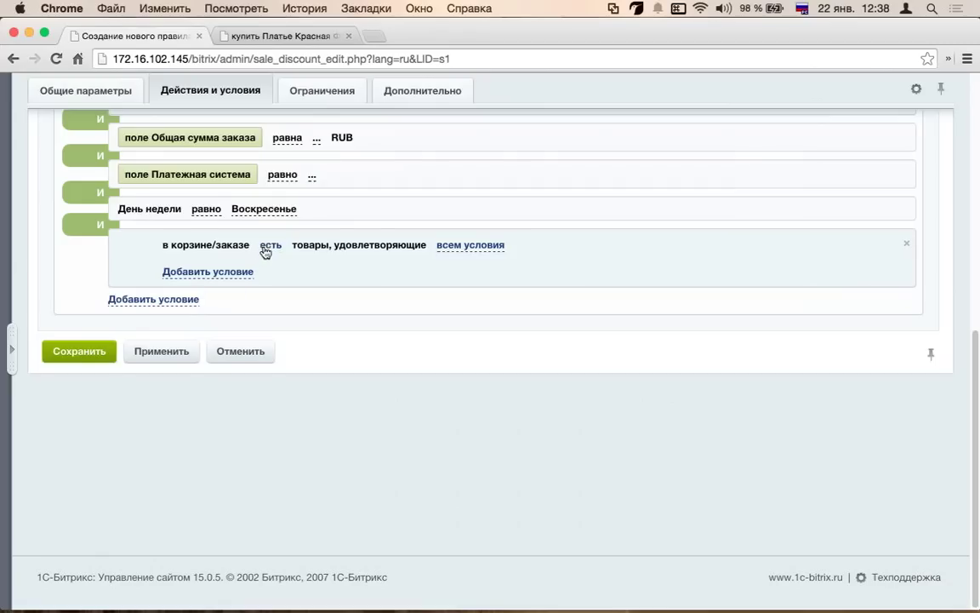
click(267, 247)
click(269, 275)
click(271, 275)
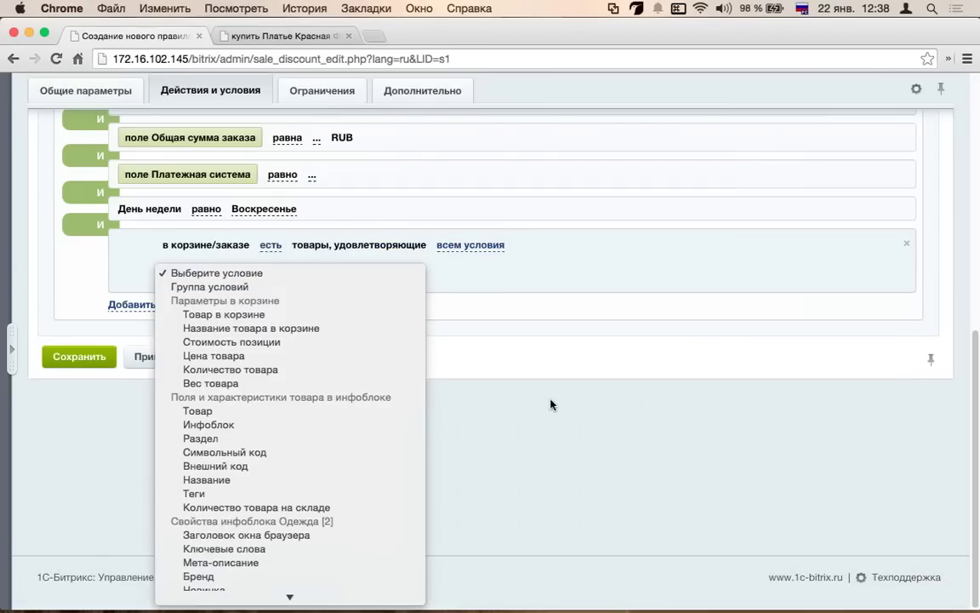
click(556, 324)
click(160, 304)
click(170, 303)
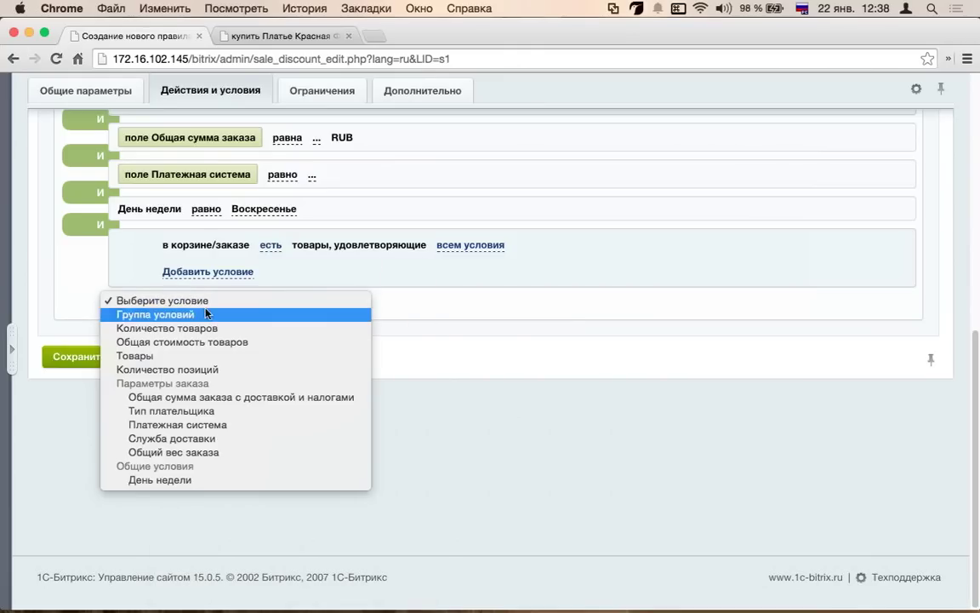
click(389, 322)
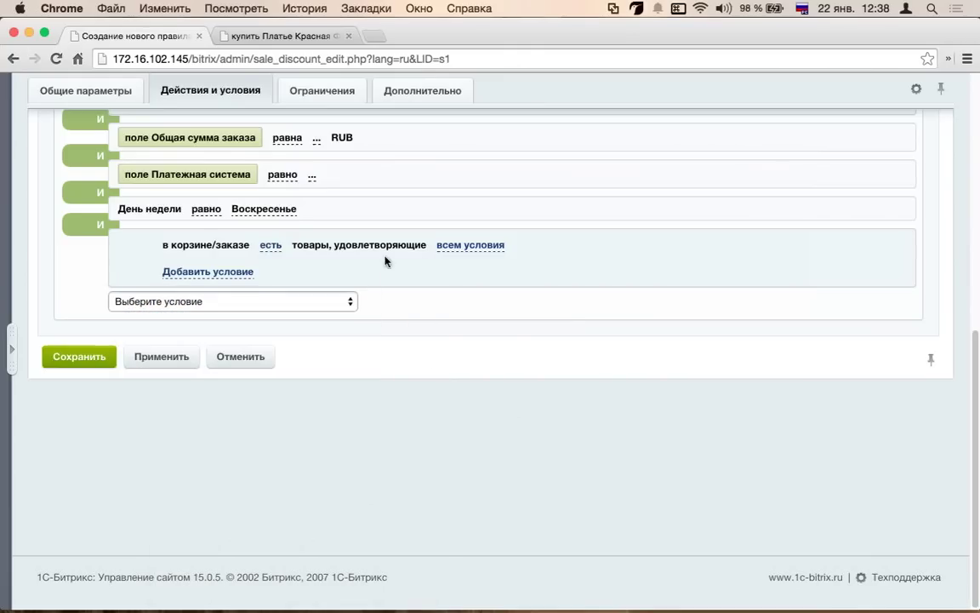
- Review the rule's Ограничения and Дополнительно tabs, leaving the external code empty
scroll(309, 239, up, 5)
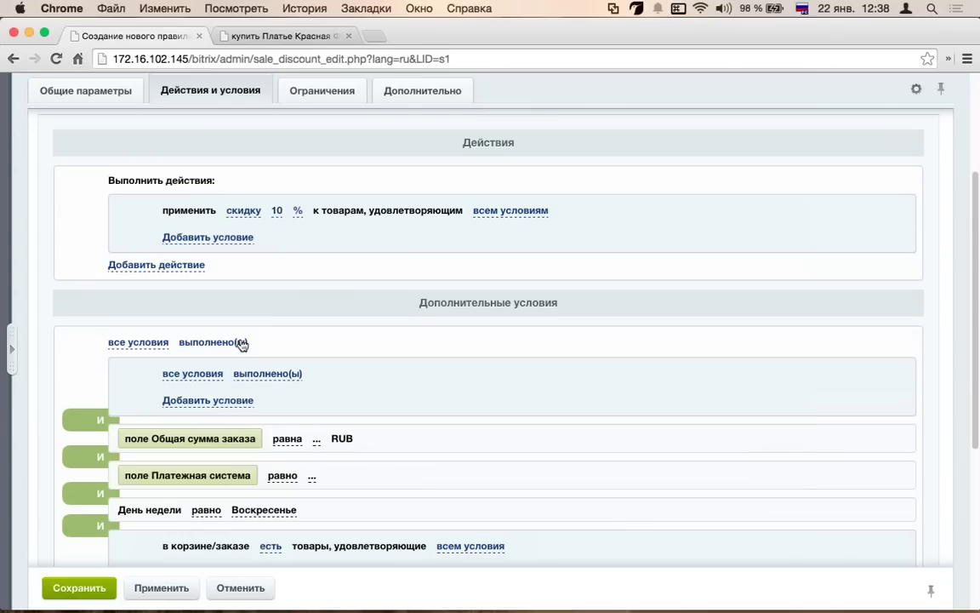
scroll(319, 238, up, 3)
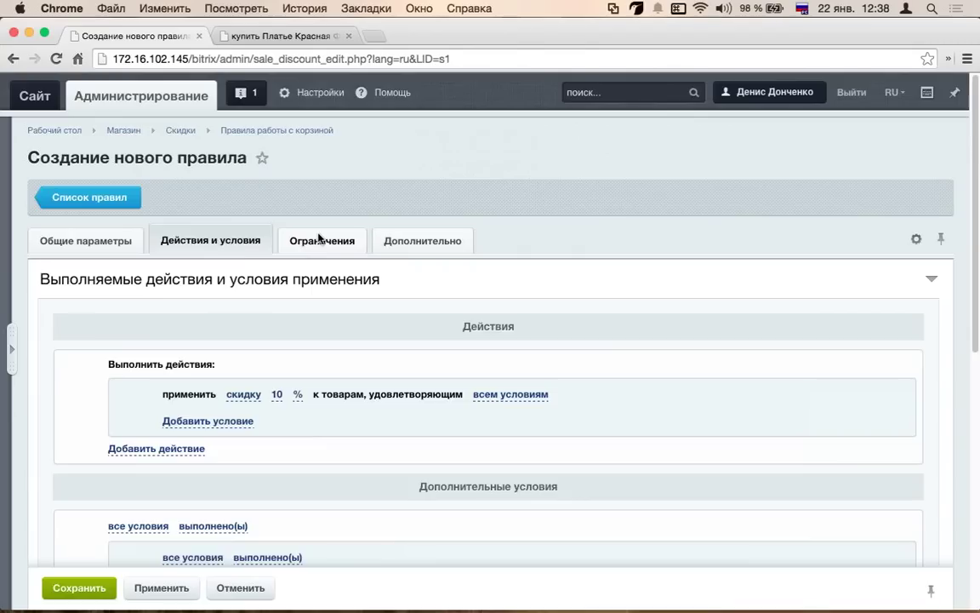
click(322, 240)
click(434, 246)
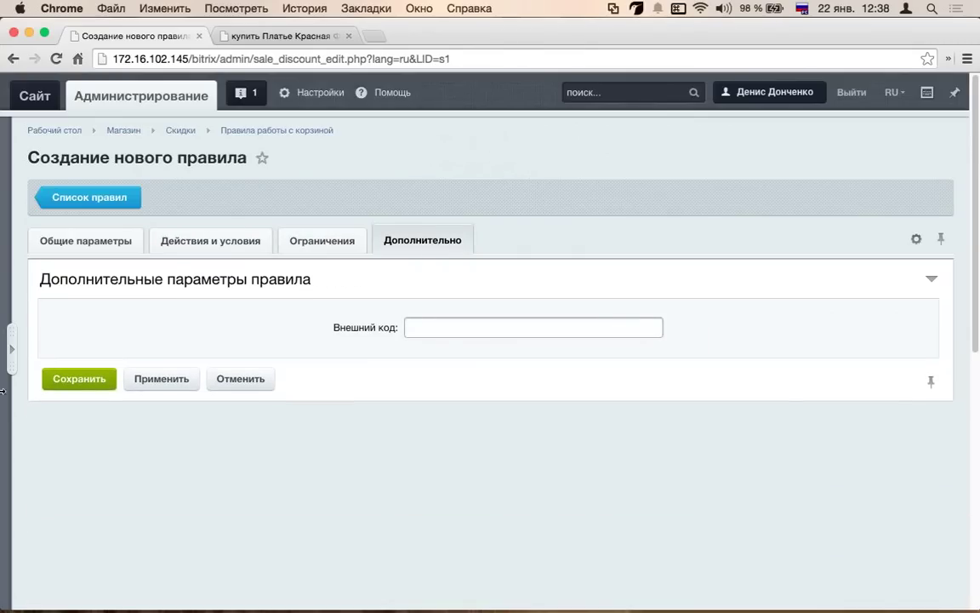
click(11, 349)
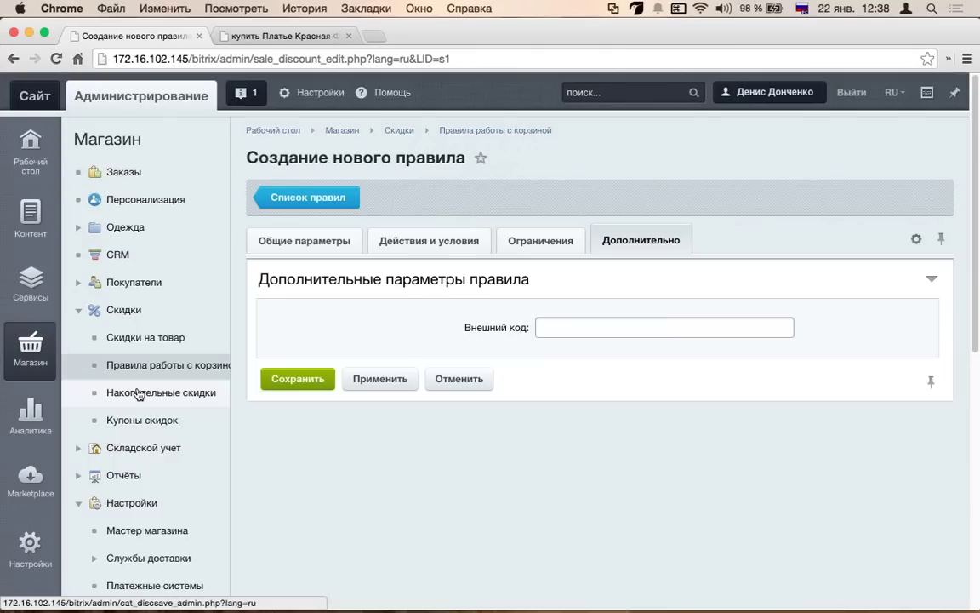
- Create a new cumulative discount program for the default store site and go to its Скидки накопительной программы tab
click(138, 393)
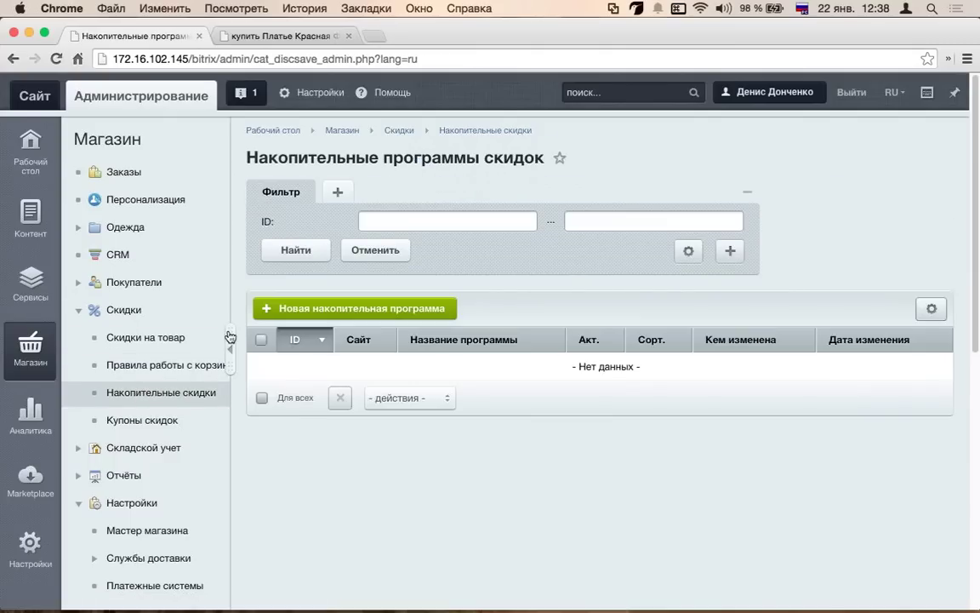
click(229, 337)
click(144, 316)
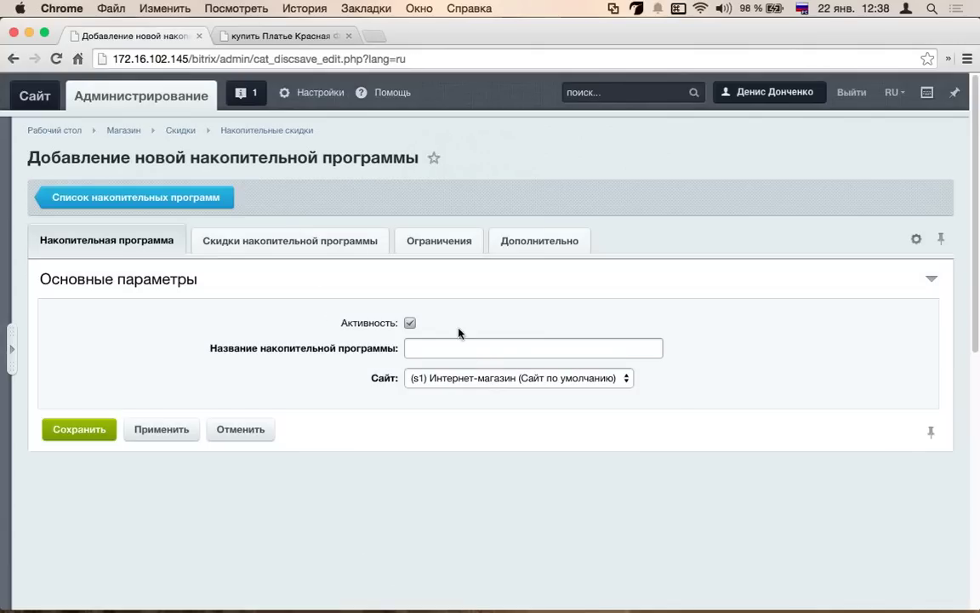
click(477, 346)
click(443, 378)
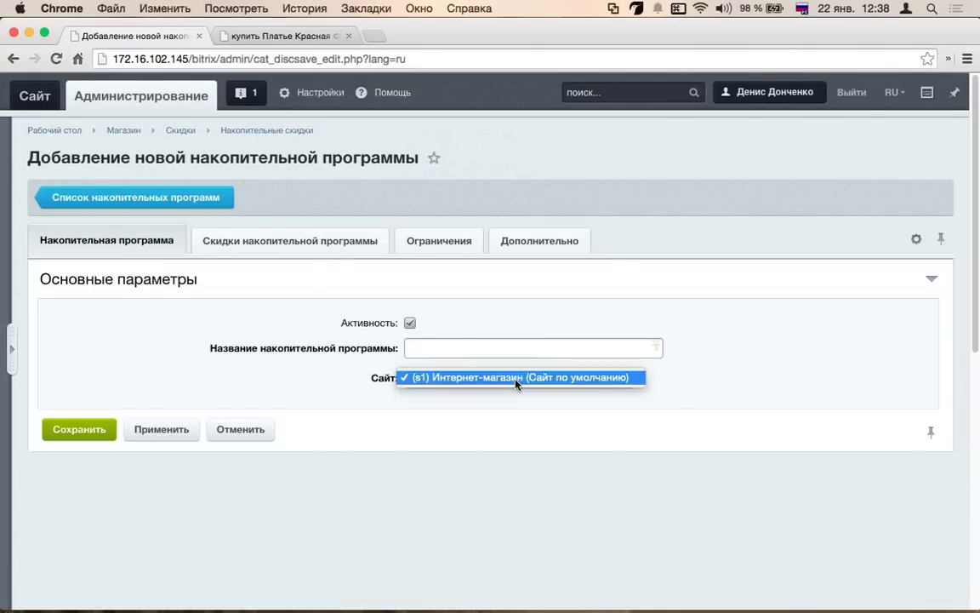
click(301, 246)
click(278, 247)
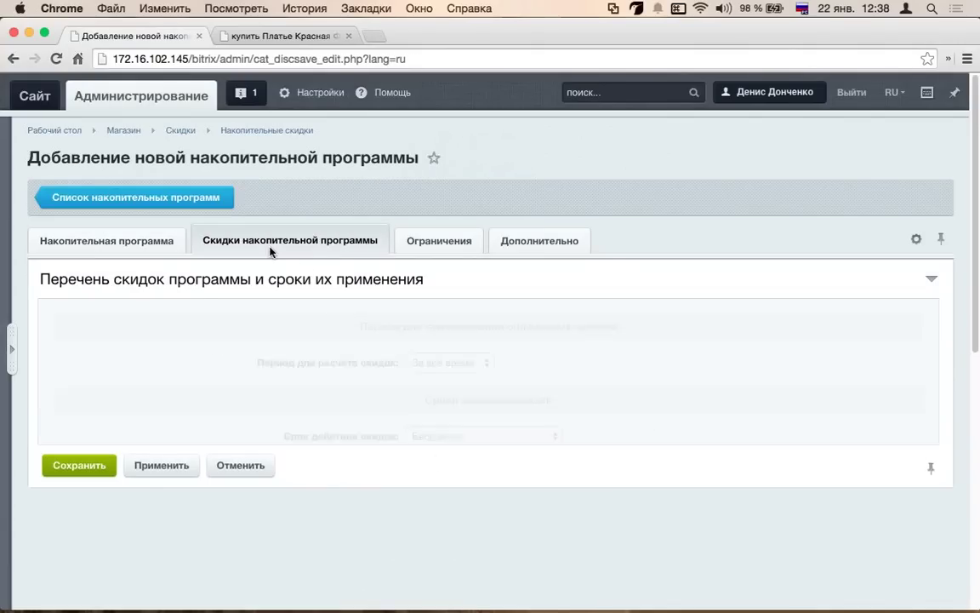
- Set the calculation period to За период and discount validity to Период, leaving the dates empty
scroll(476, 223, down, 5)
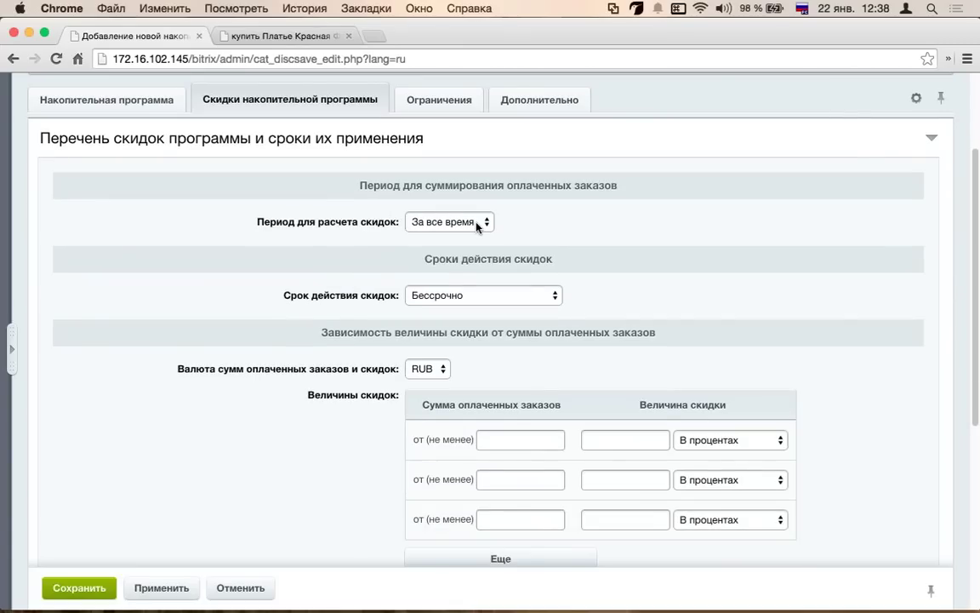
click(477, 225)
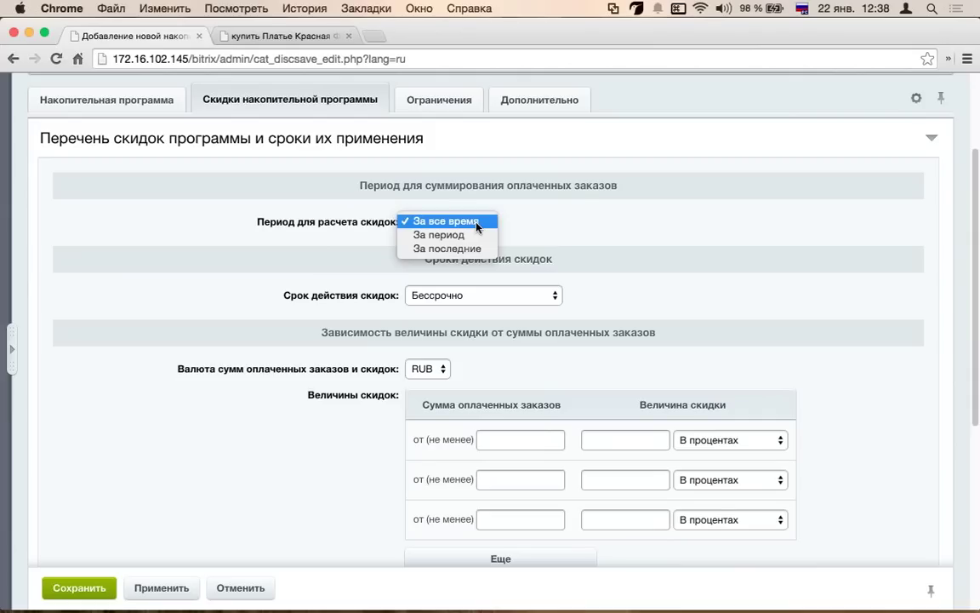
click(471, 236)
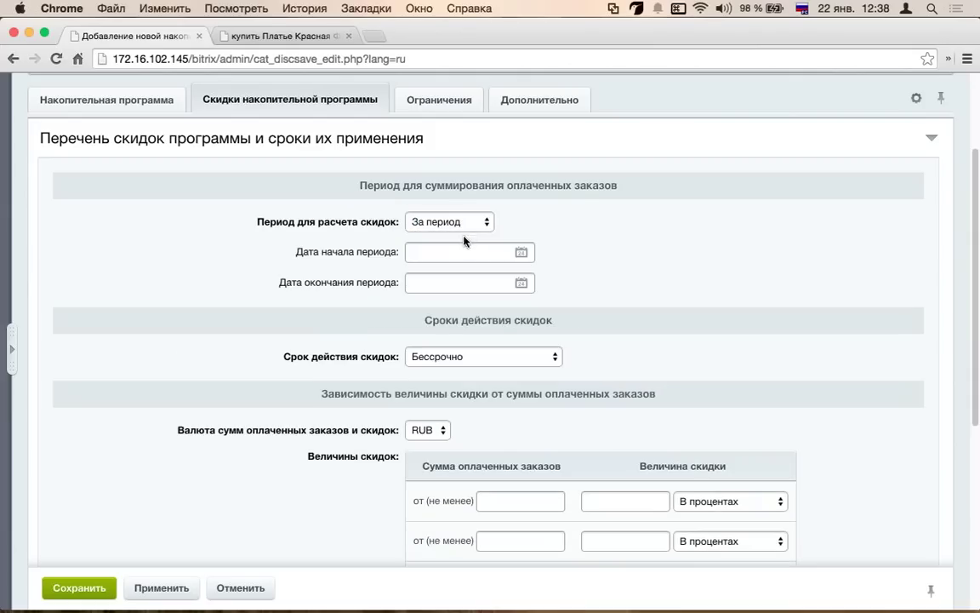
scroll(443, 294, down, 2)
click(447, 278)
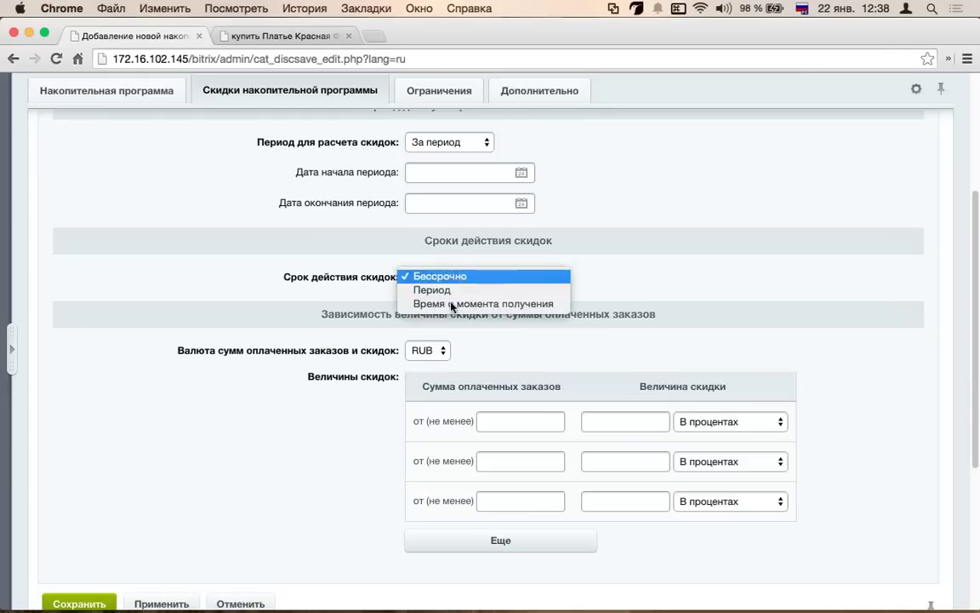
click(464, 302)
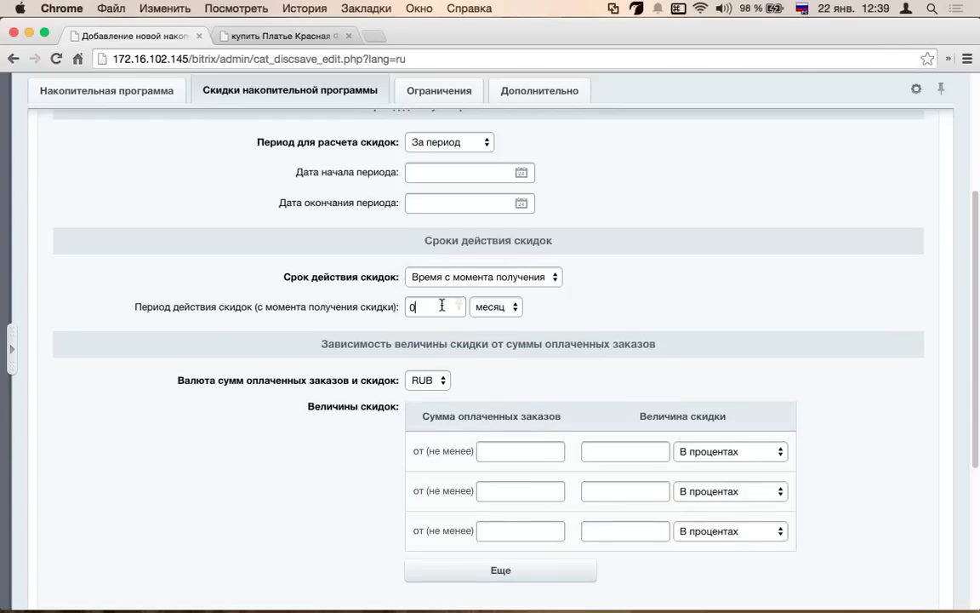
click(451, 278)
click(471, 263)
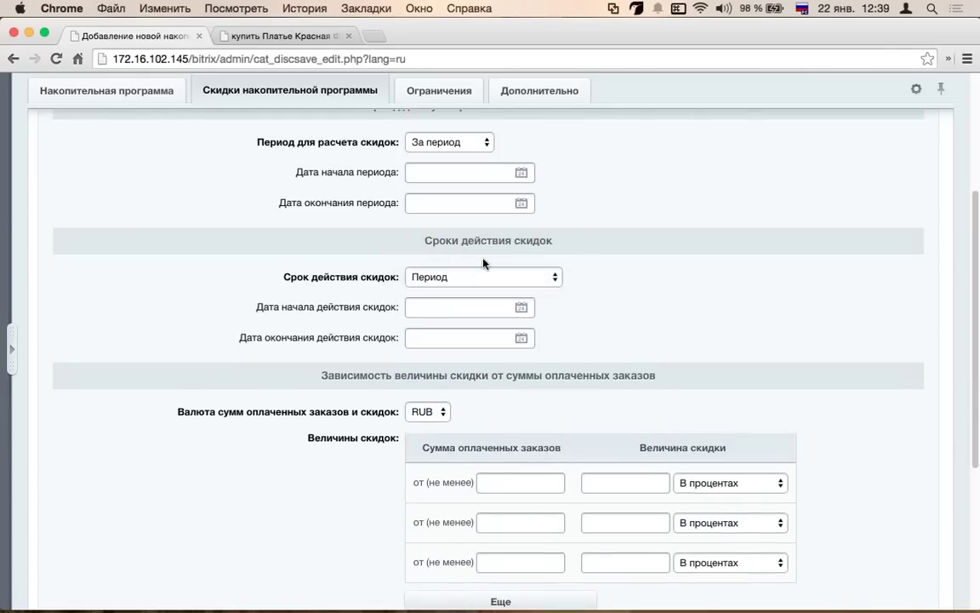
click(471, 276)
click(472, 304)
scroll(422, 303, down, 1)
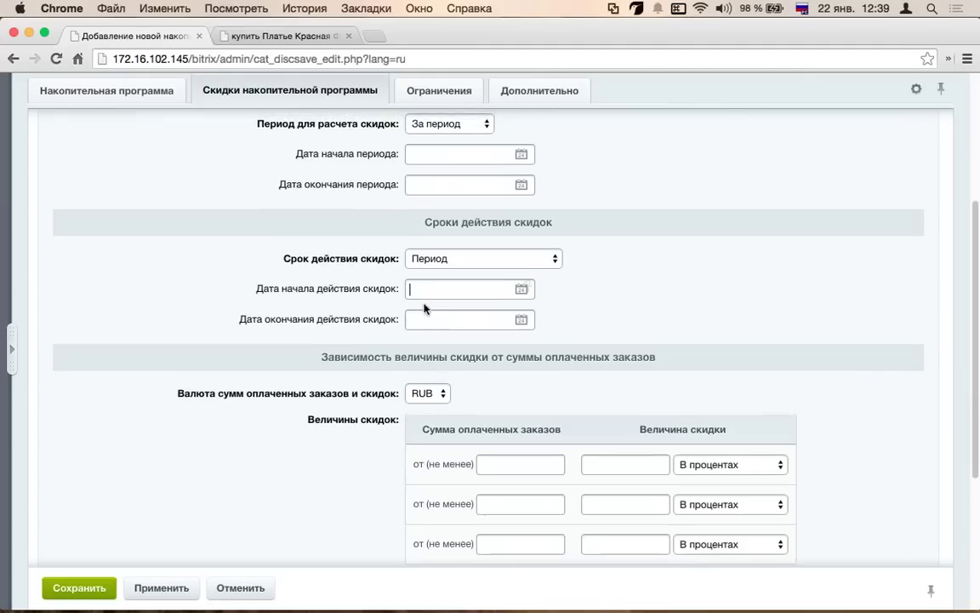
scroll(426, 306, down, 4)
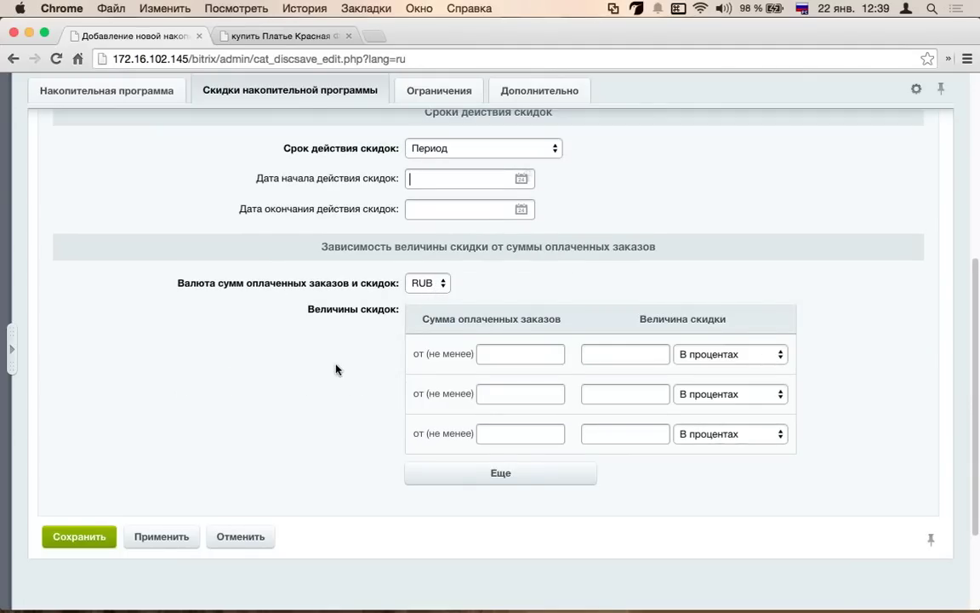
- Enter the discount tiers: from 10000 gives 10%, from 20000 gives 15%
scroll(340, 368, down, 1)
click(520, 328)
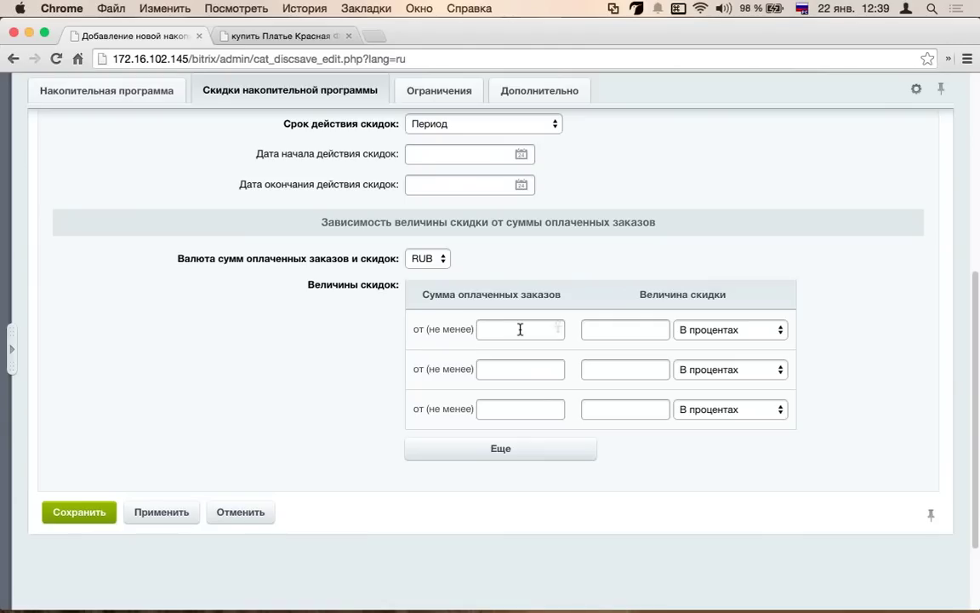
text(10000)
click(656, 330)
text(10)
click(529, 373)
text(20000)
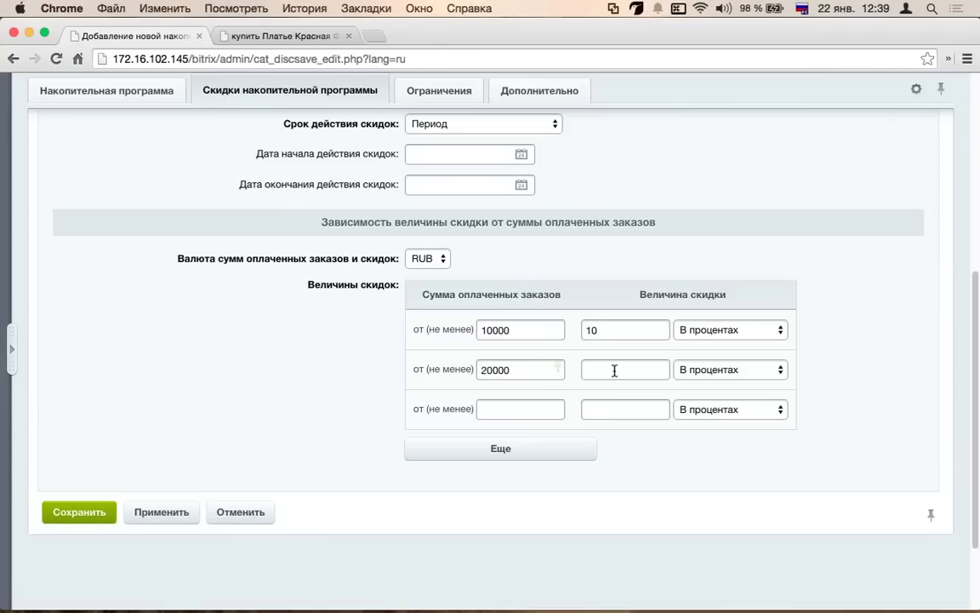
click(615, 369)
text(15)
- Add five empty threshold rows with Еще and check the 15% entry
click(527, 451)
click(525, 483)
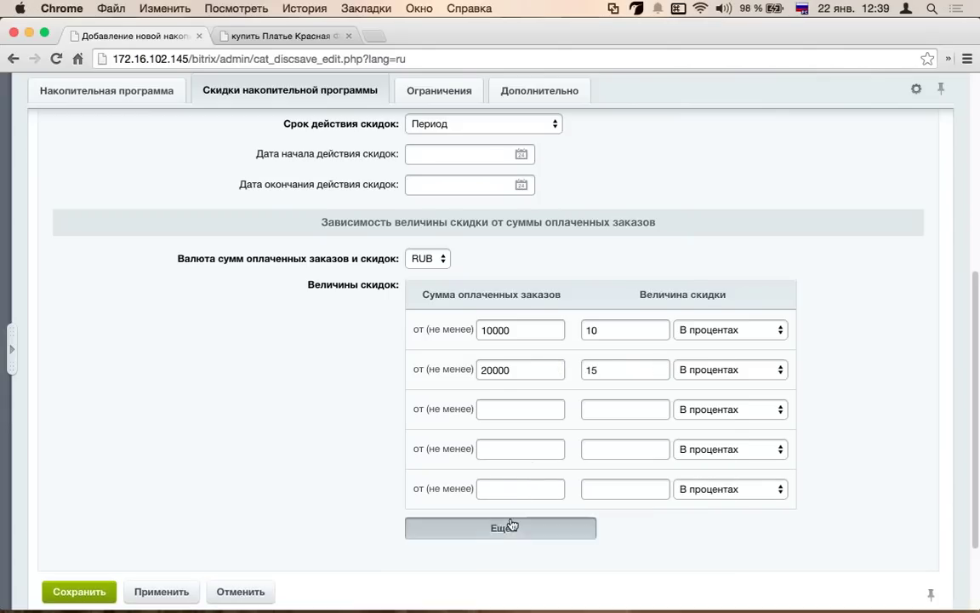
click(511, 525)
scroll(502, 477, down, 3)
click(511, 455)
click(507, 495)
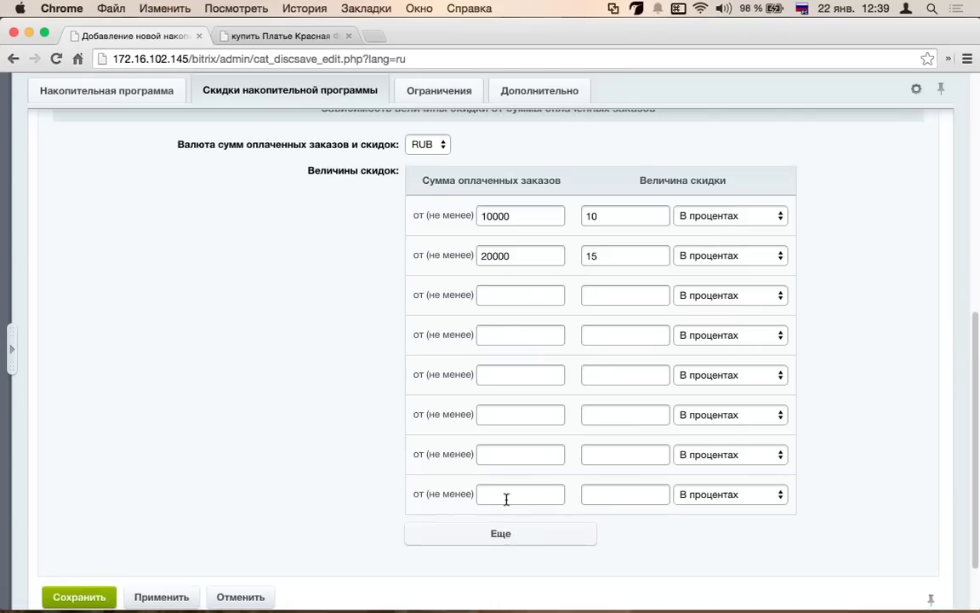
scroll(506, 500, down, 2)
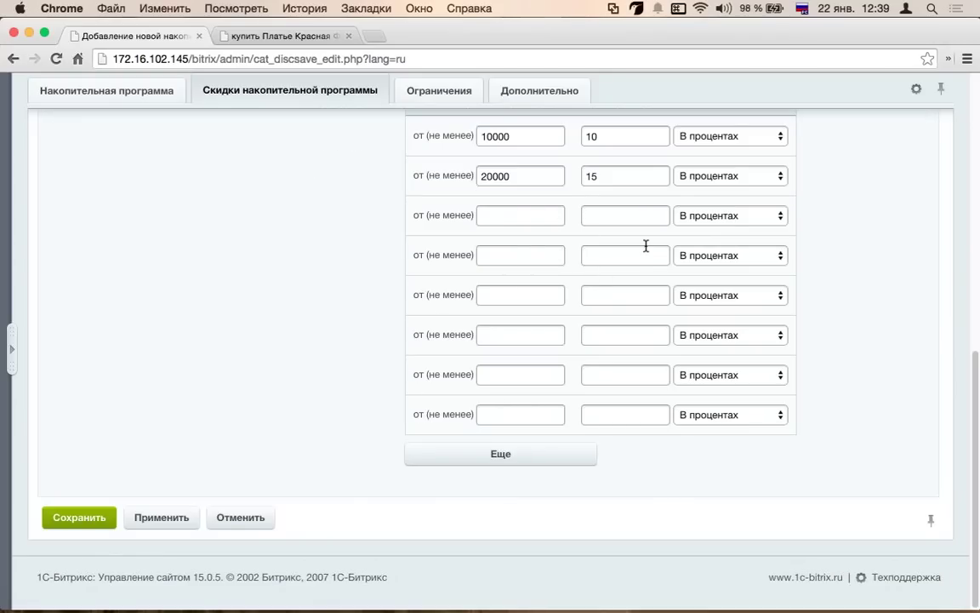
scroll(319, 240, up, 4)
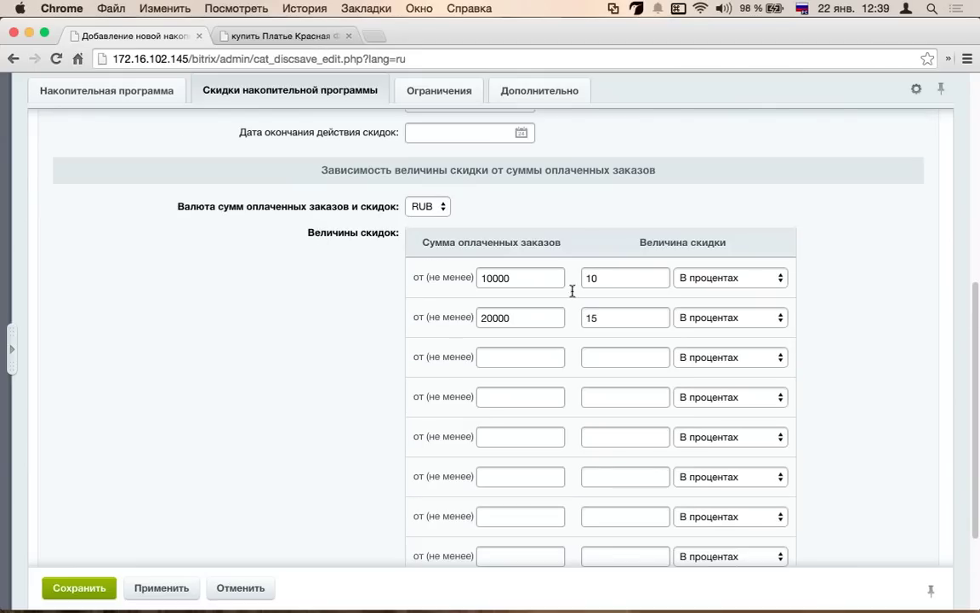
double_click(603, 317)
scroll(401, 299, up, 3)
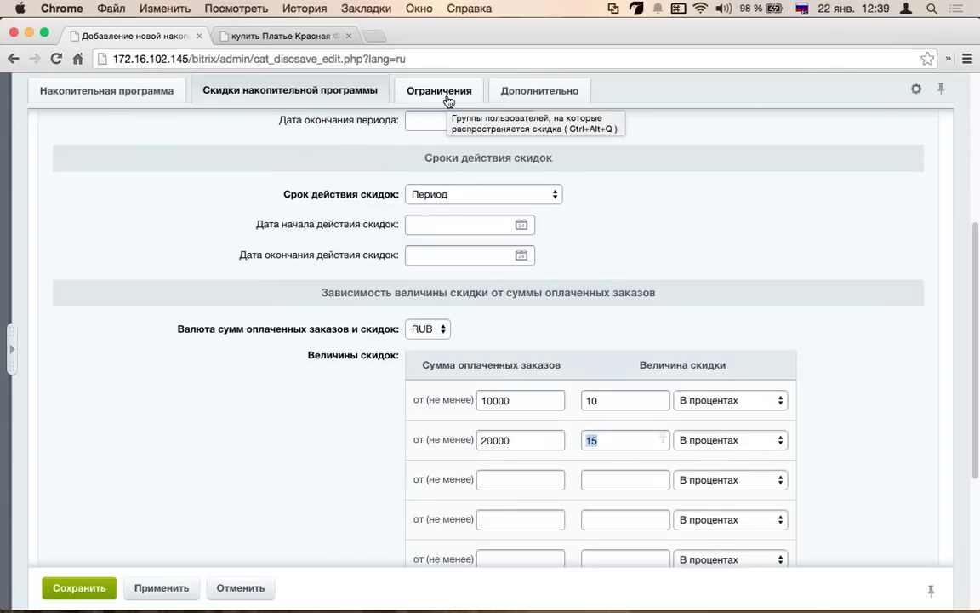
scroll(641, 100, up, 2)
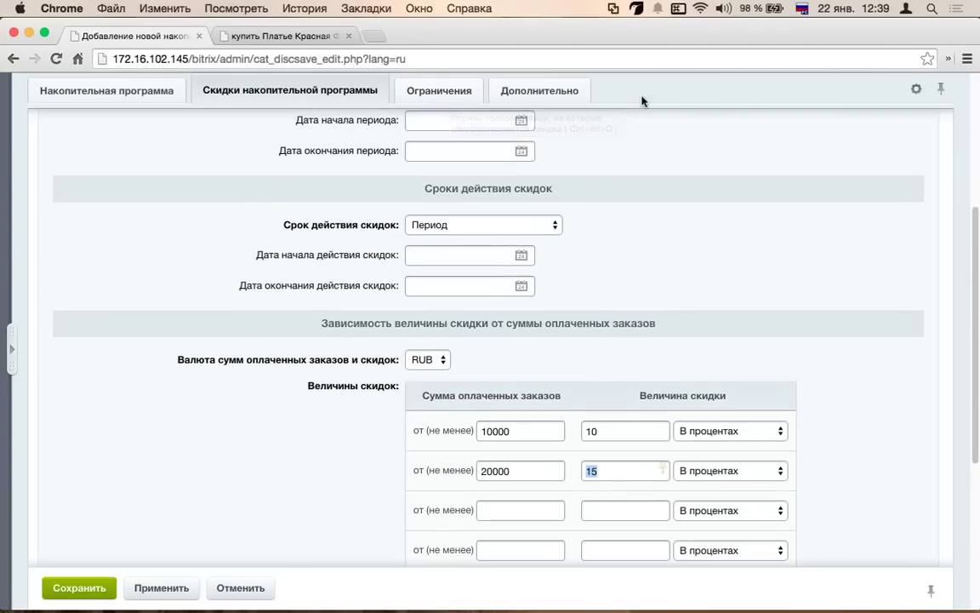
- Check the program's user-group restrictions and additional parameters on the Ограничения and Дополнительно tabs
click(413, 93)
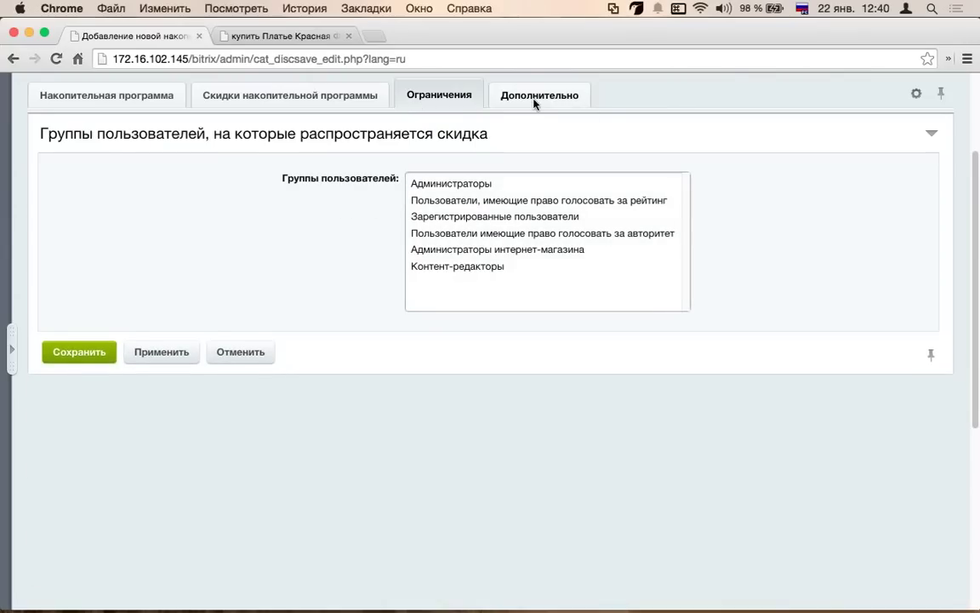
click(538, 96)
click(458, 92)
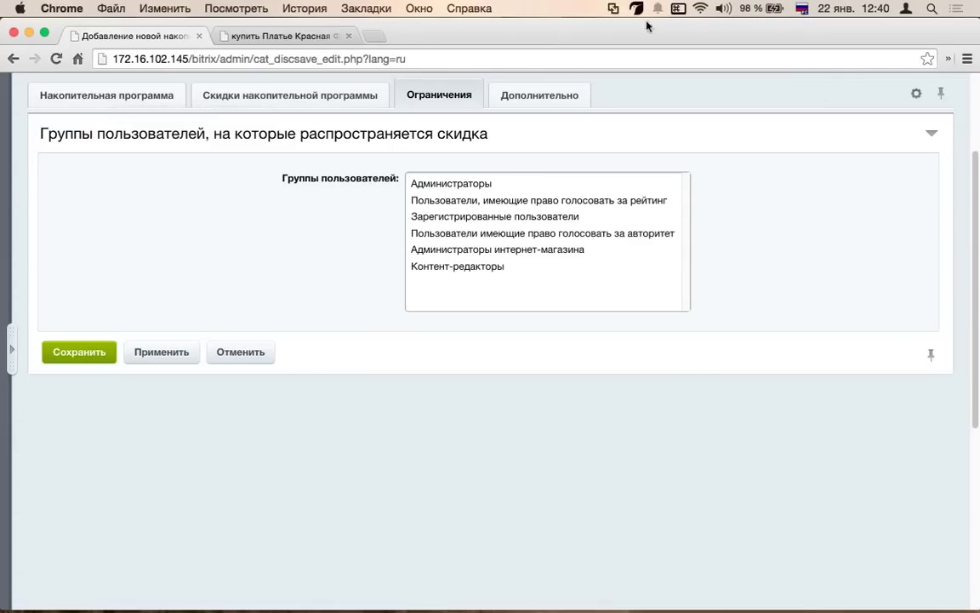
- Go back to the Накопительные программы скидок list, which is still empty
click(11, 349)
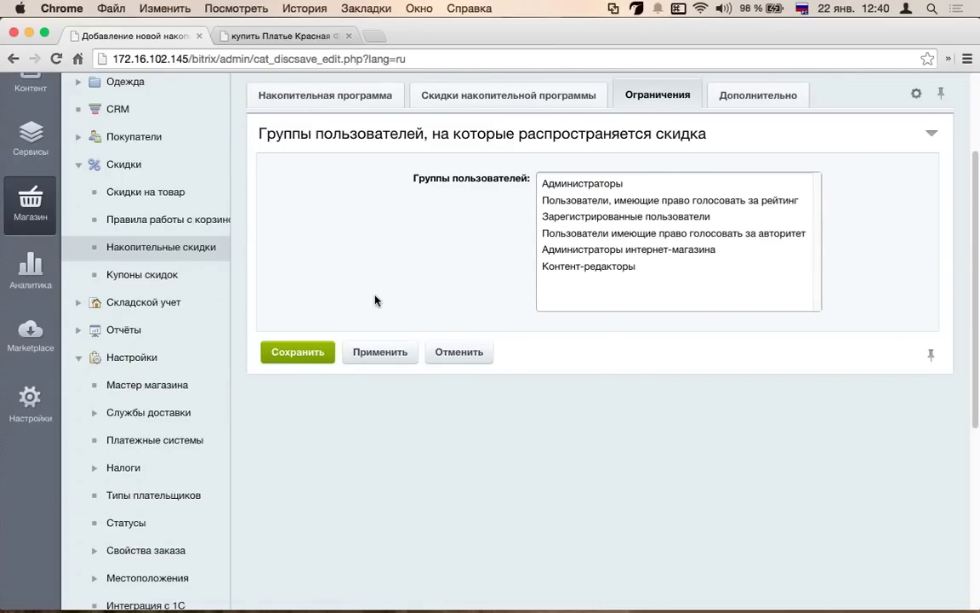
scroll(398, 274, up, 3)
click(394, 201)
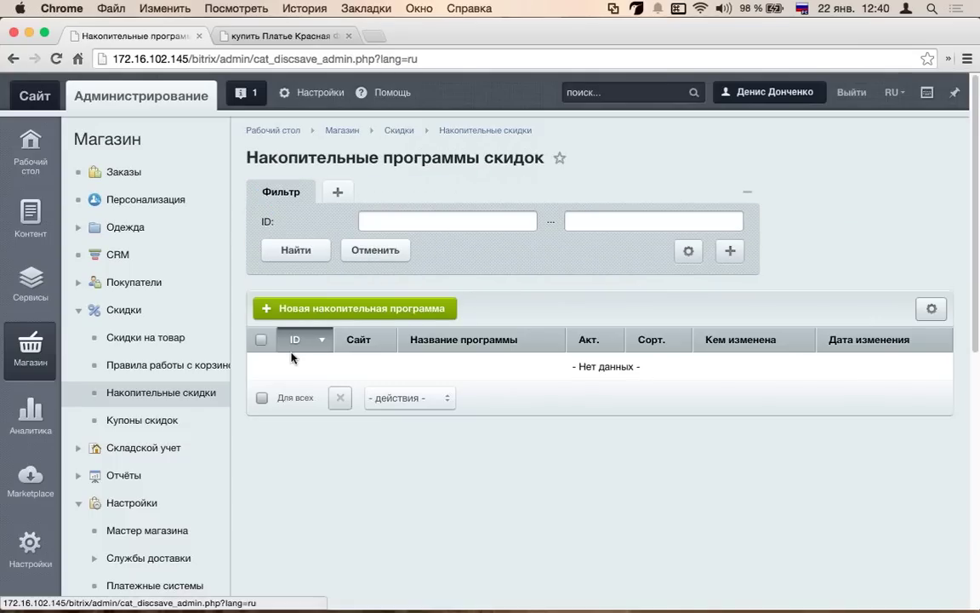
- Open the Мастер магазина store wizard and scroll through its task sections
scroll(325, 399, down, 3)
scroll(324, 400, down, 3)
scroll(320, 398, down, 4)
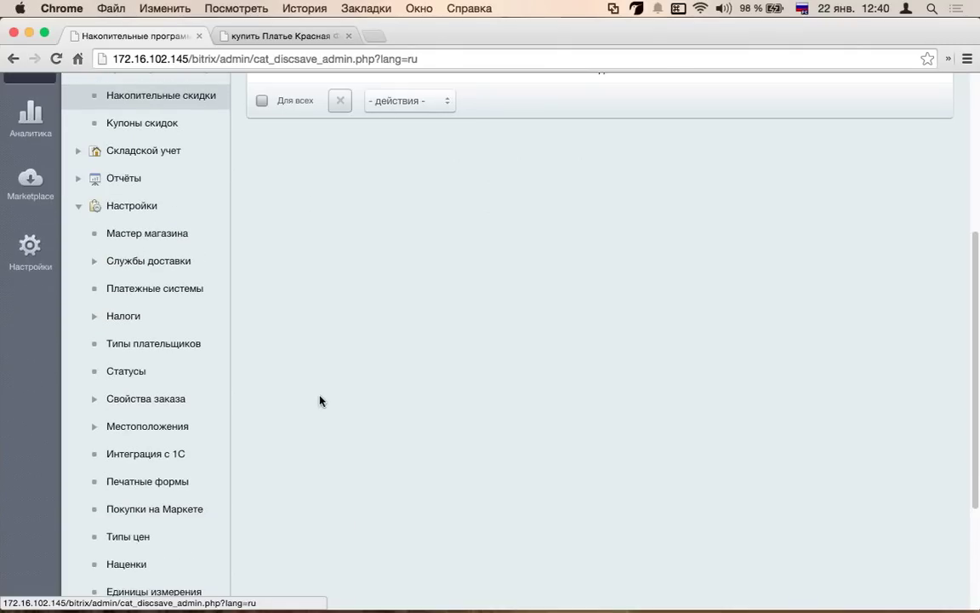
click(169, 349)
scroll(191, 313, up, 5)
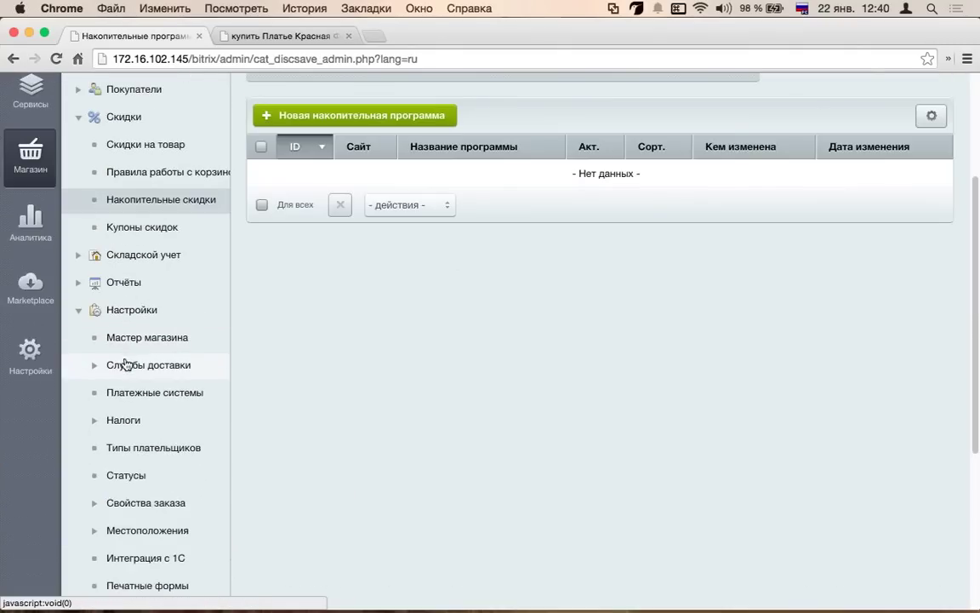
scroll(560, 400, down, 15)
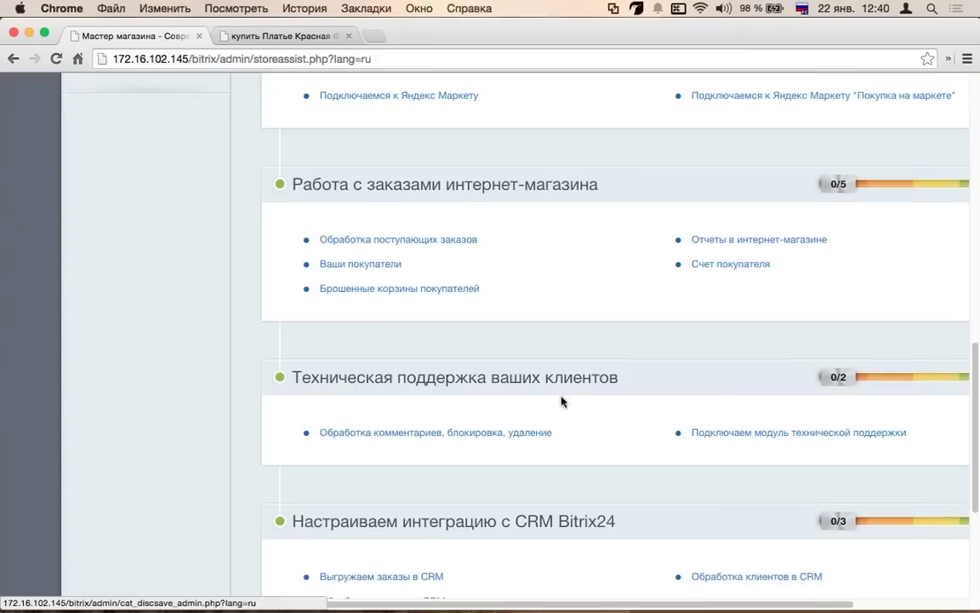
scroll(490, 296, down, 5)
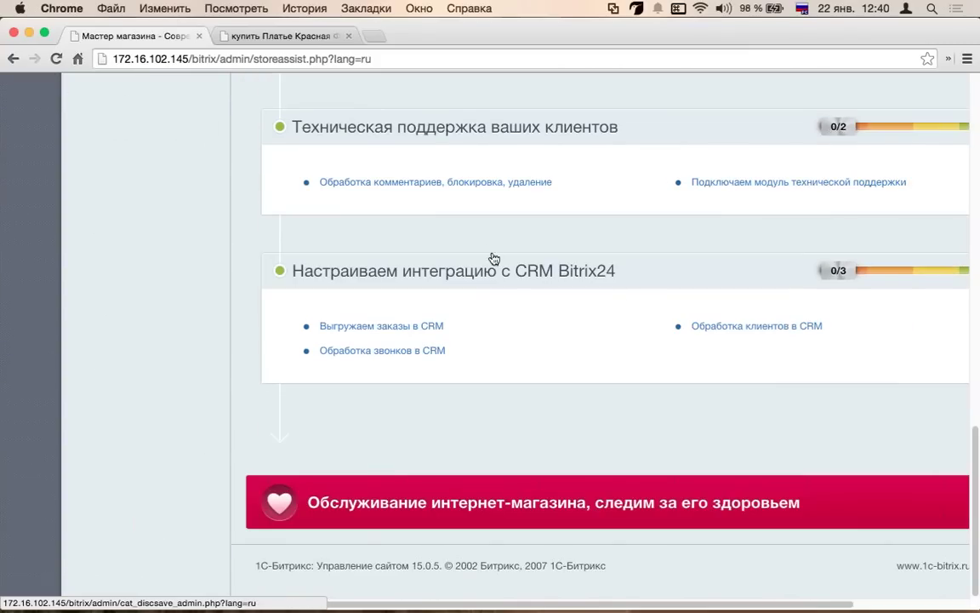
scroll(482, 257, up, 5)
scroll(706, 371, up, 2)
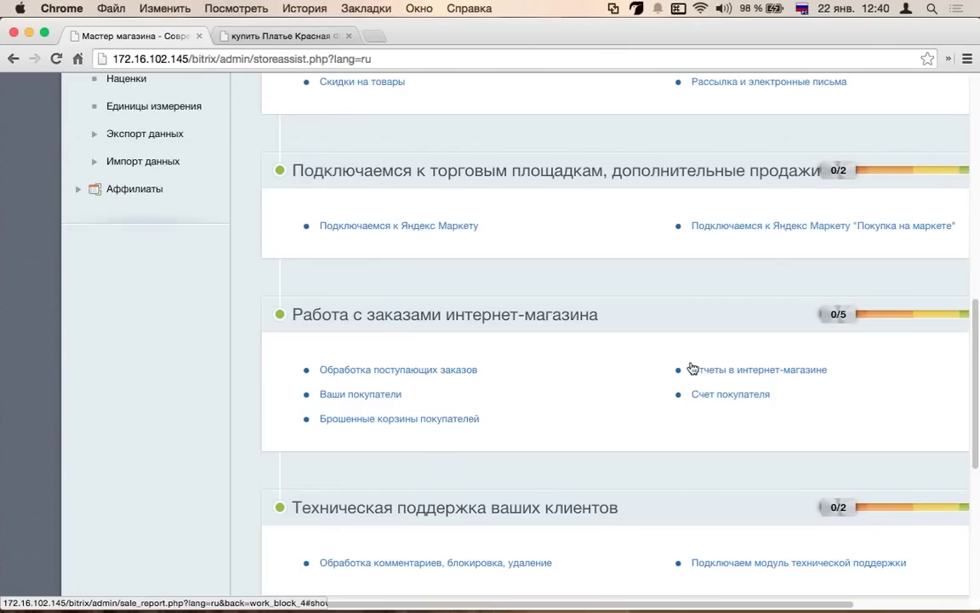
scroll(722, 371, down, 1)
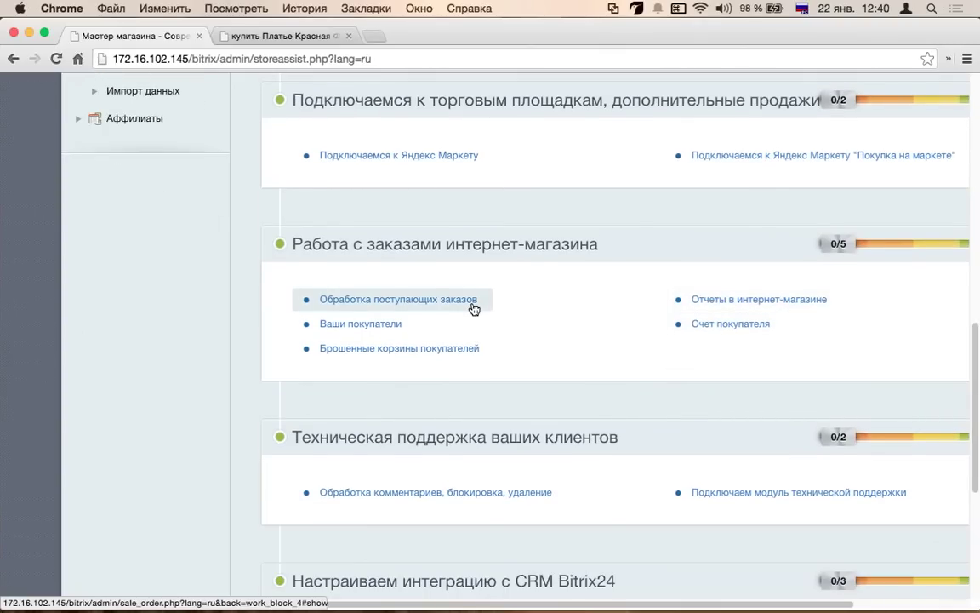
scroll(474, 309, up, 1)
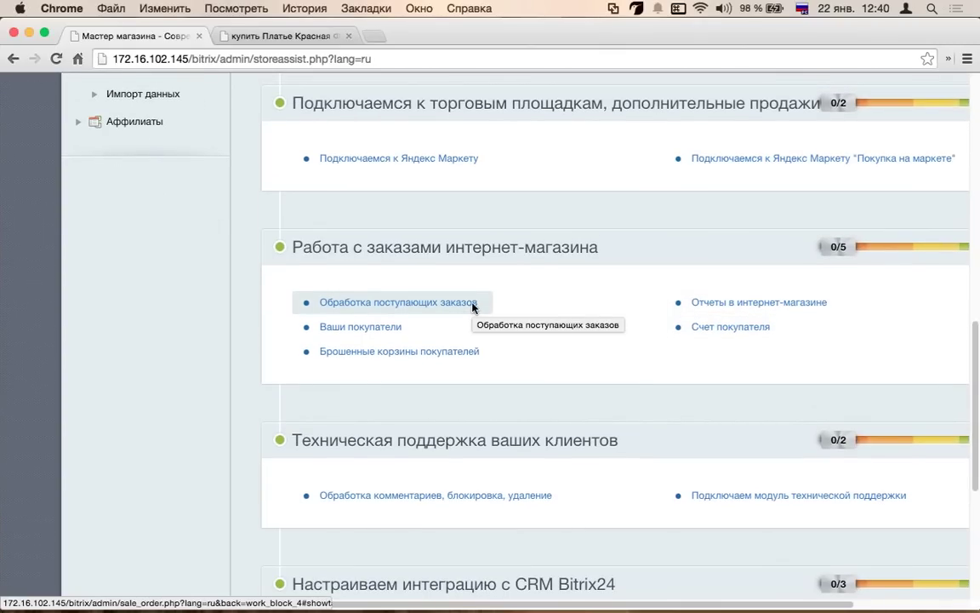
scroll(473, 308, up, 3)
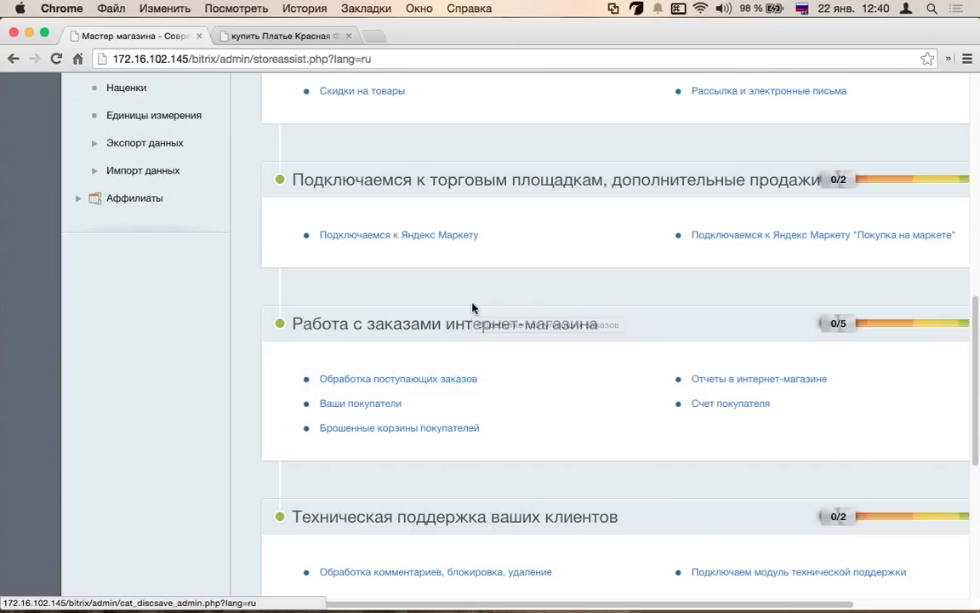
scroll(473, 308, up, 3)
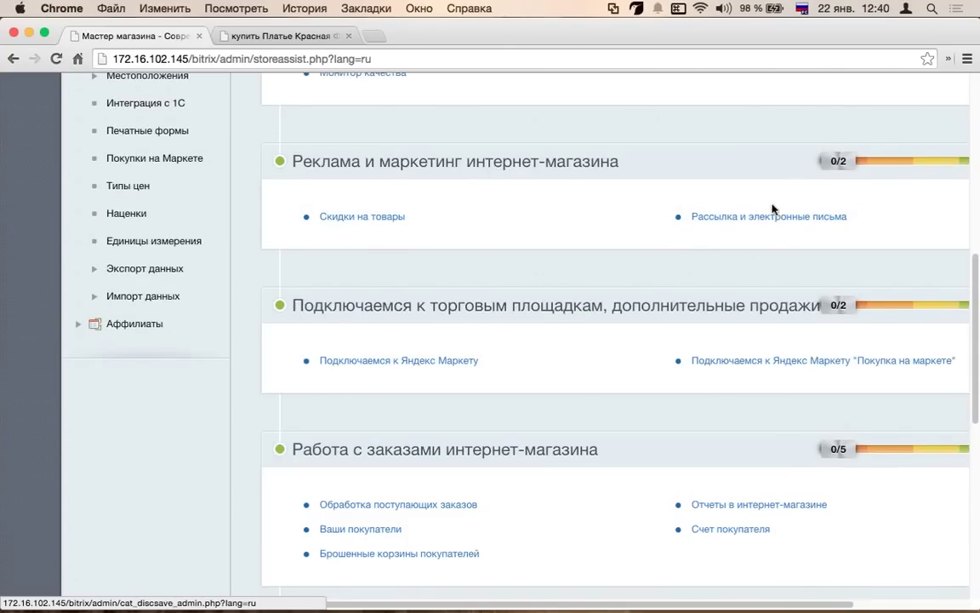
scroll(425, 247, up, 10)
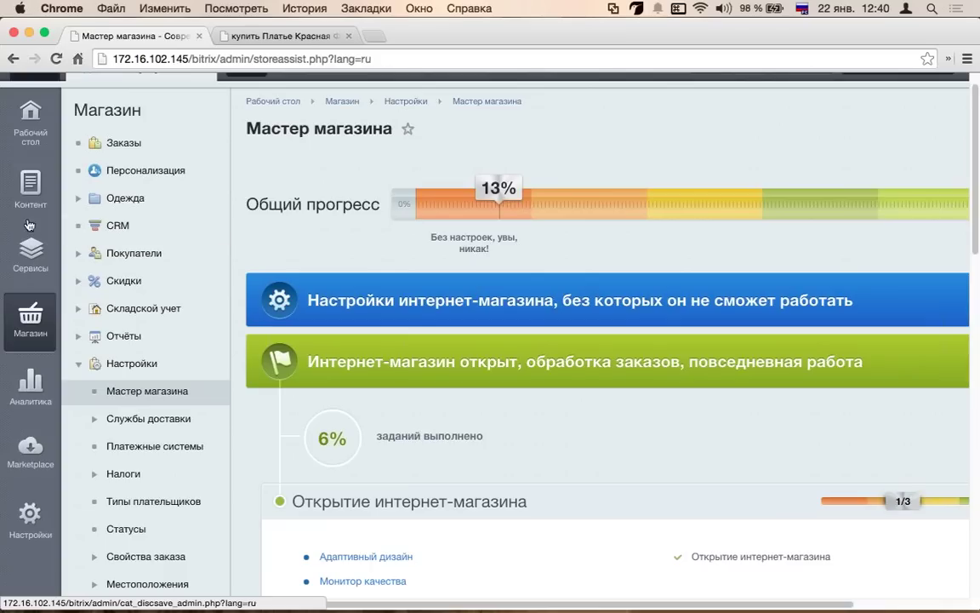
- Launch the 'Подключаемся к Яндекс Маркету' task in a new tab
mouse_move(31, 255)
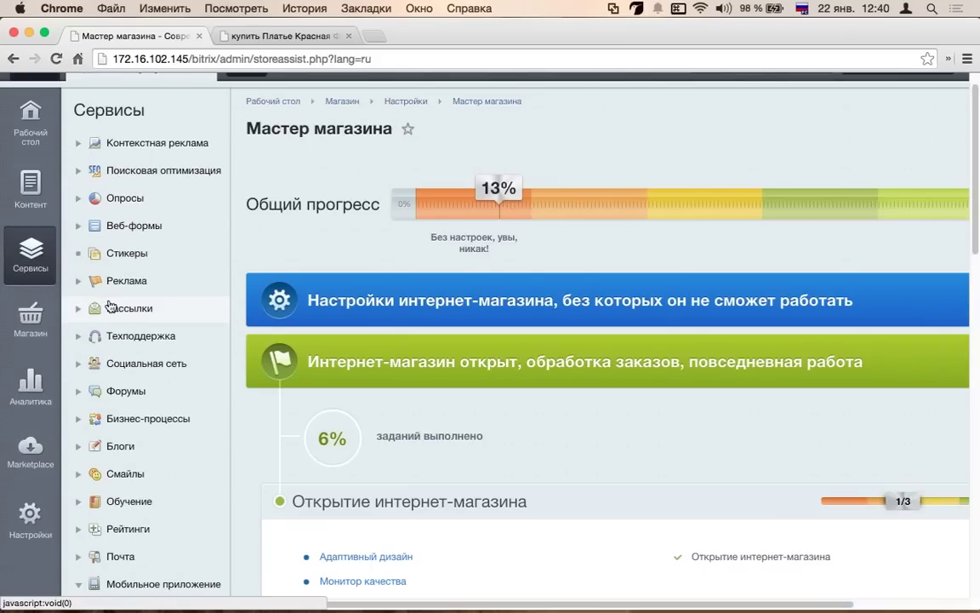
click(78, 308)
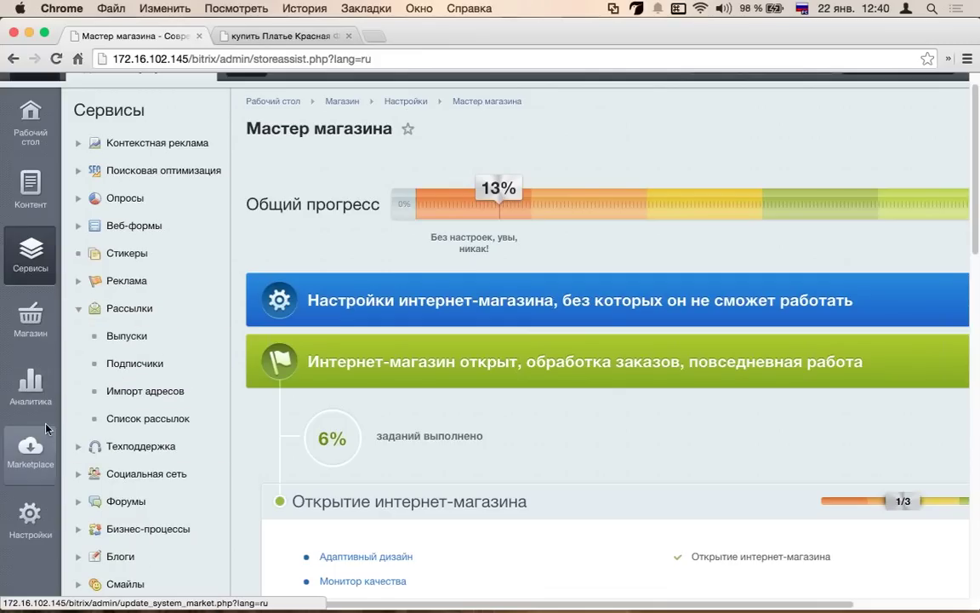
click(31, 317)
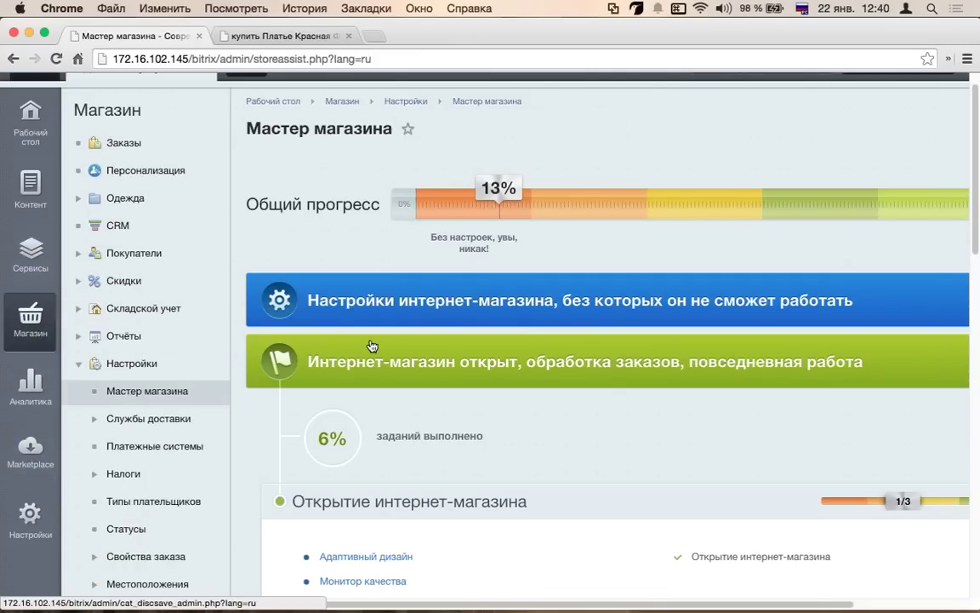
scroll(374, 345, down, 5)
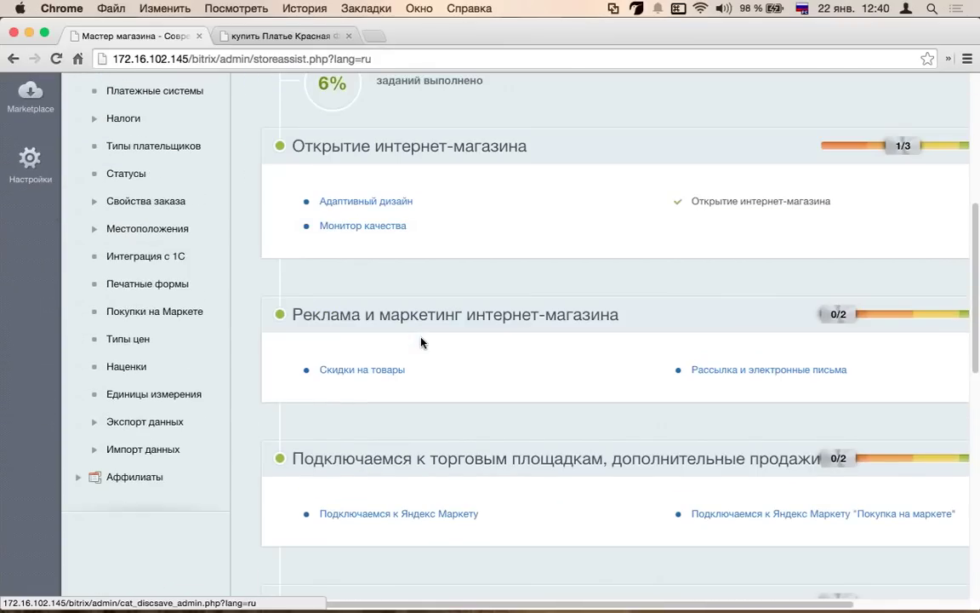
scroll(426, 323, down, 5)
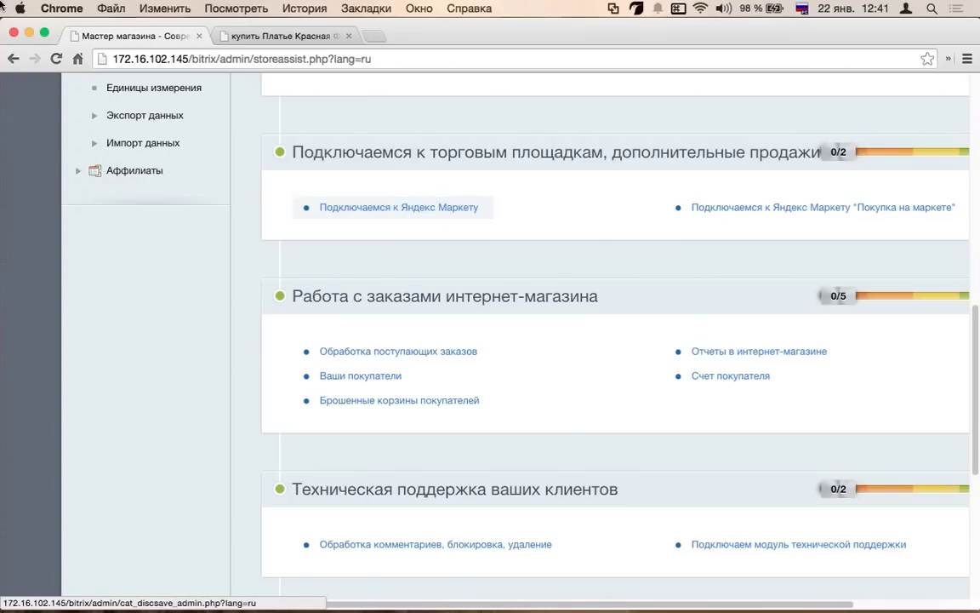
super+click(392, 205)
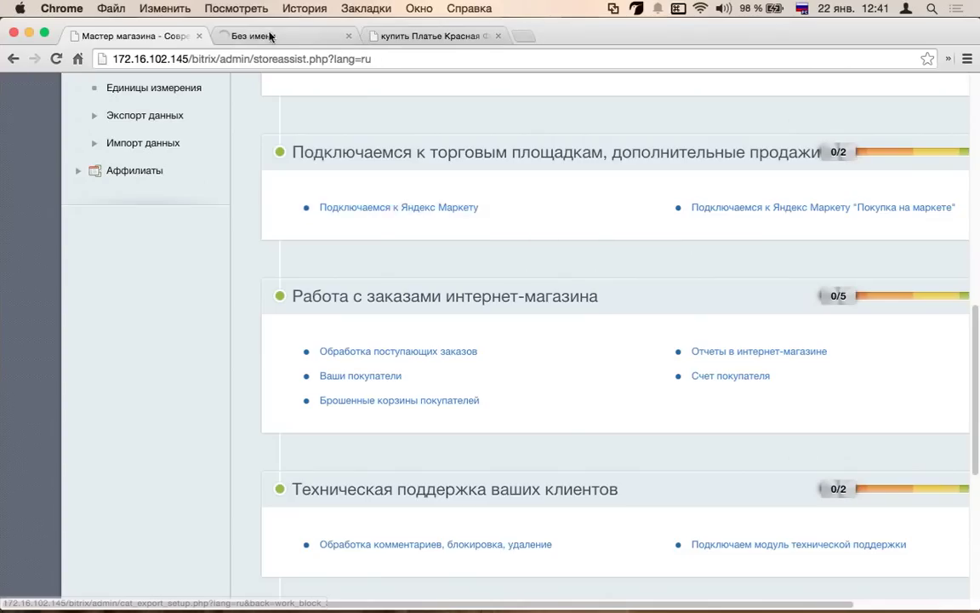
- Check the Yandex export profile's actions on Настройка экспорта, then close that tab
click(247, 37)
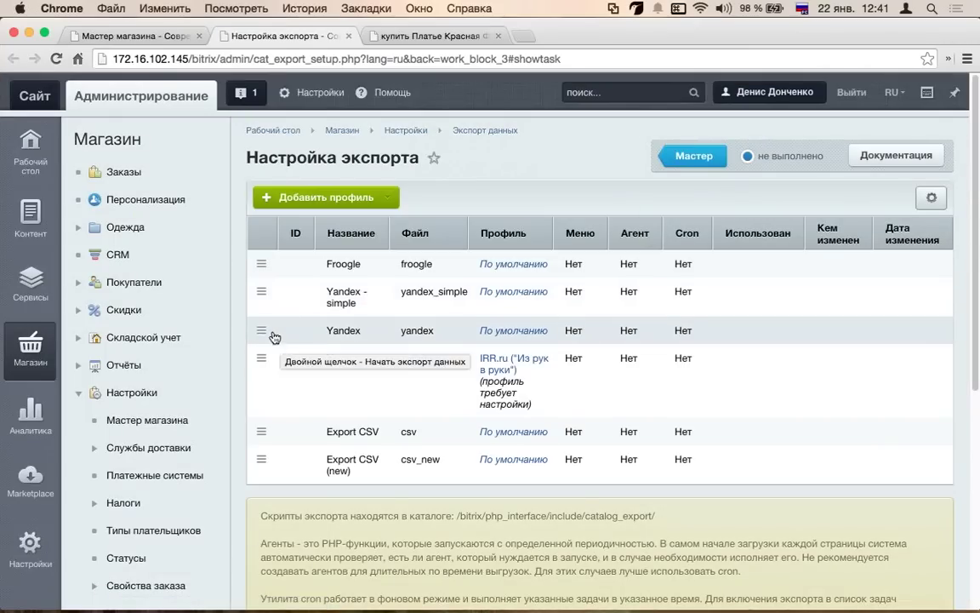
click(261, 330)
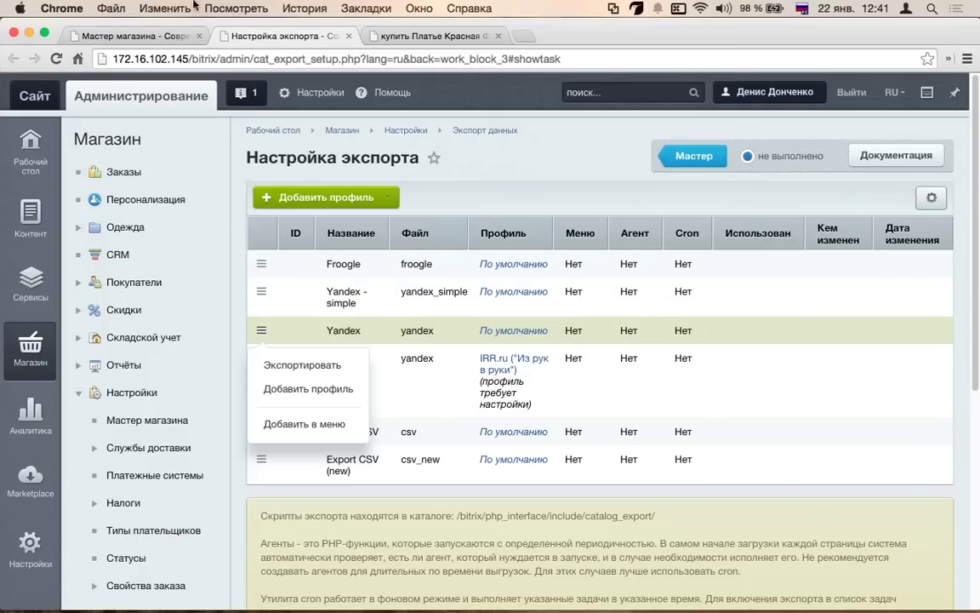
key(super+w)
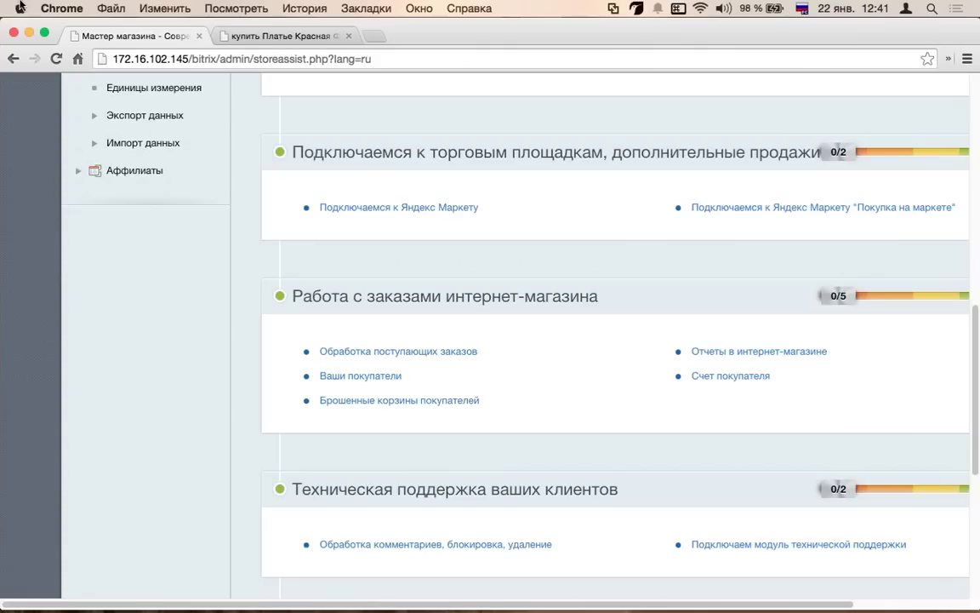
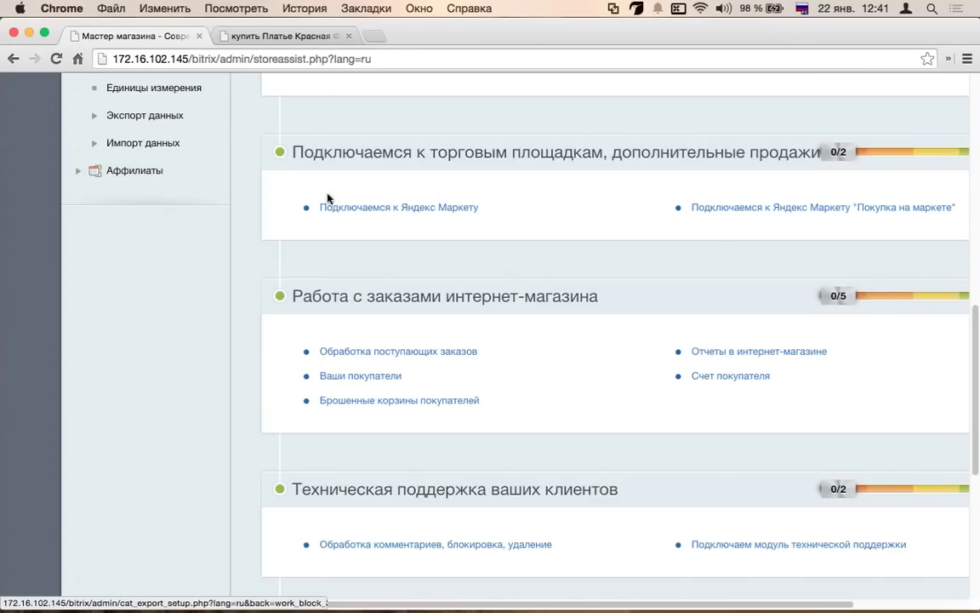
- Scroll down the Мастер магазина page and open the «Обработка поступающих заказов» task
scroll(410, 253, down, 1)
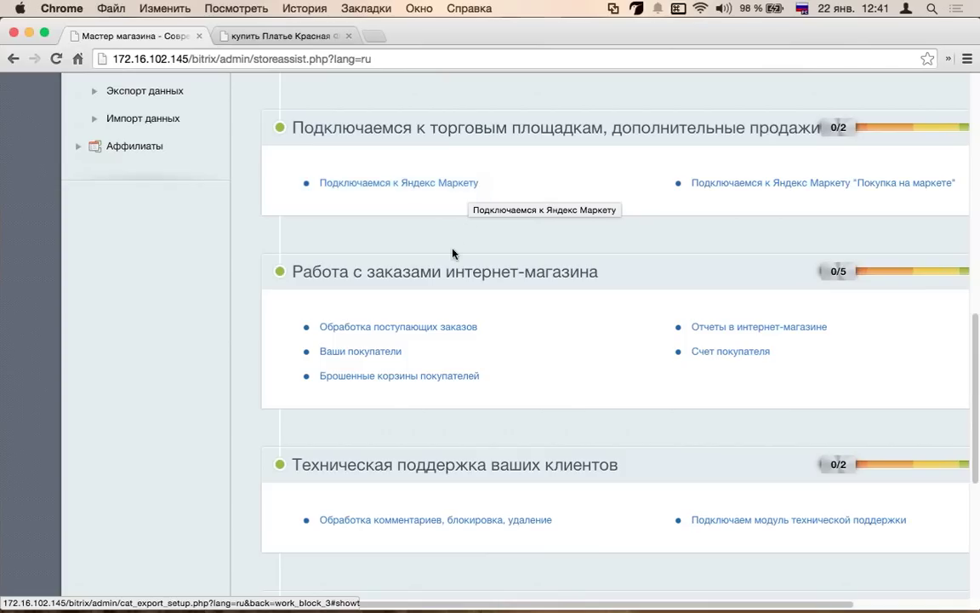
scroll(459, 242, down, 3)
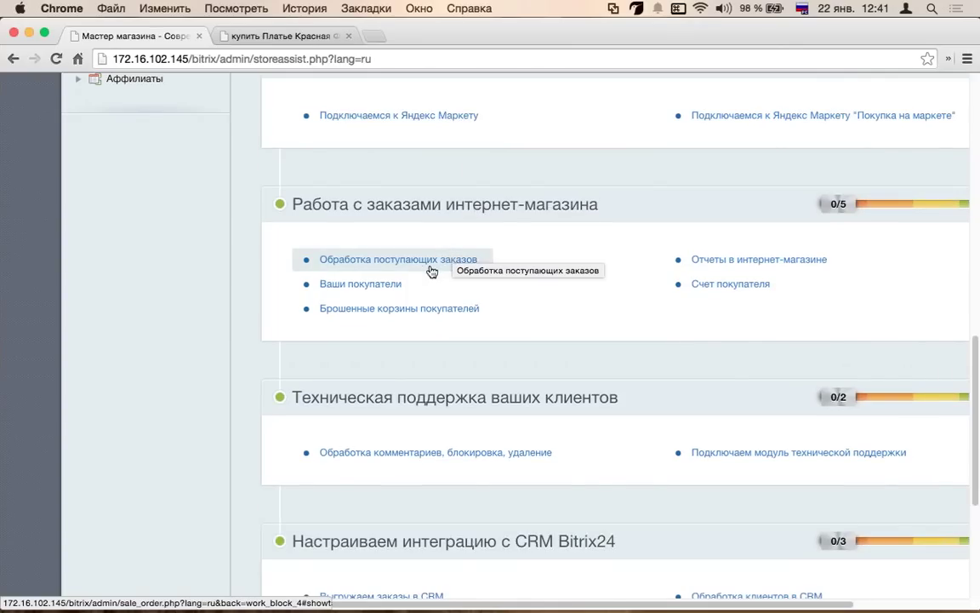
click(449, 259)
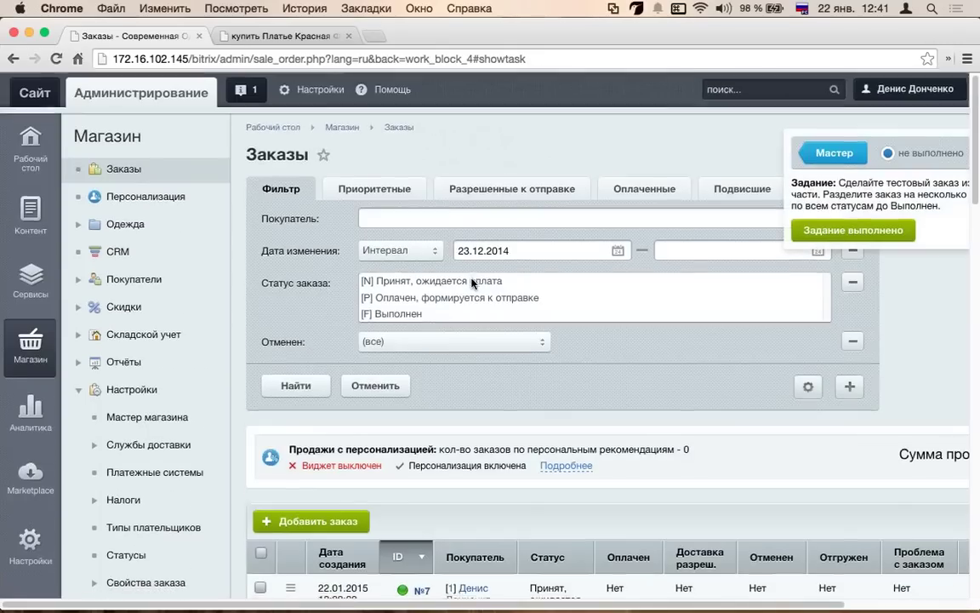
- Collapse the Магазин sidebar and mark the wizard's test-order task as «Задание выполнено»
scroll(553, 271, down, 3)
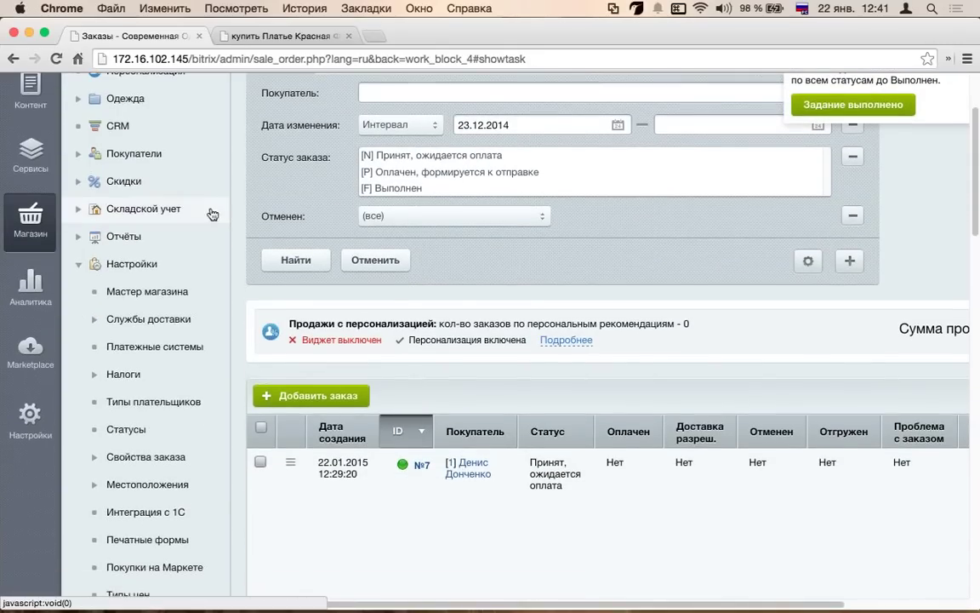
scroll(170, 164, up, 3)
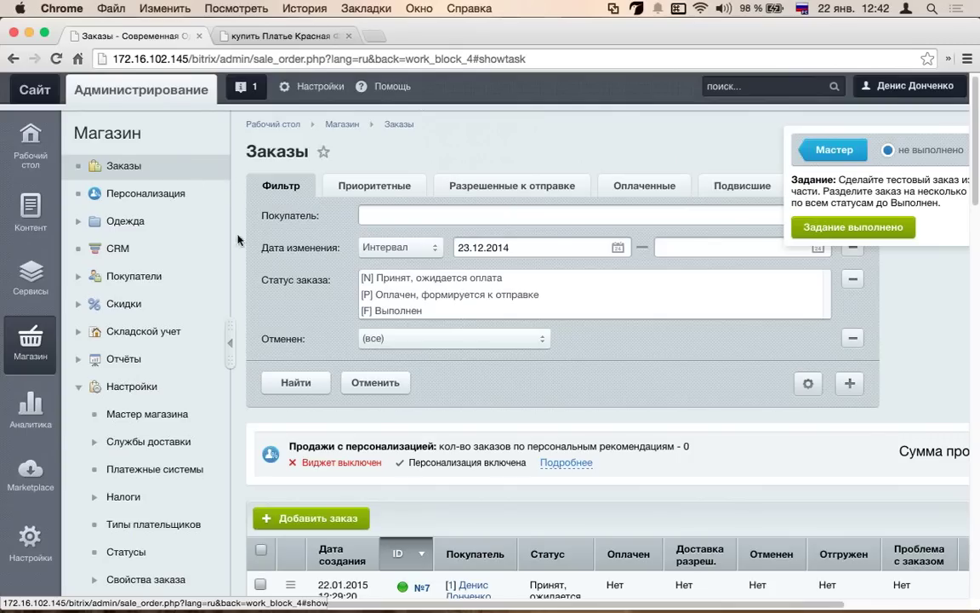
click(238, 344)
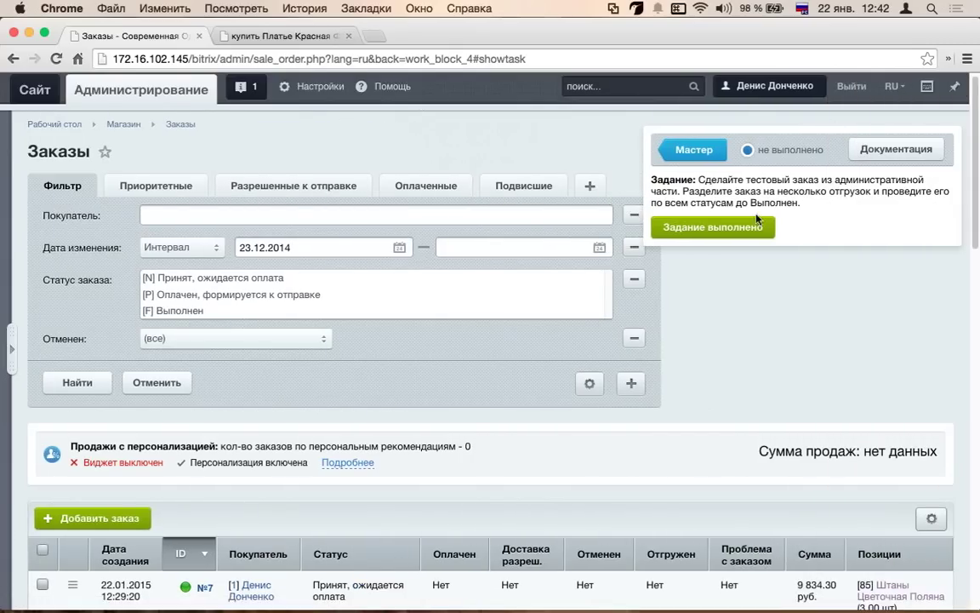
click(704, 238)
- Open the order table's gear settings menu, then close it without changes
scroll(361, 239, down, 3)
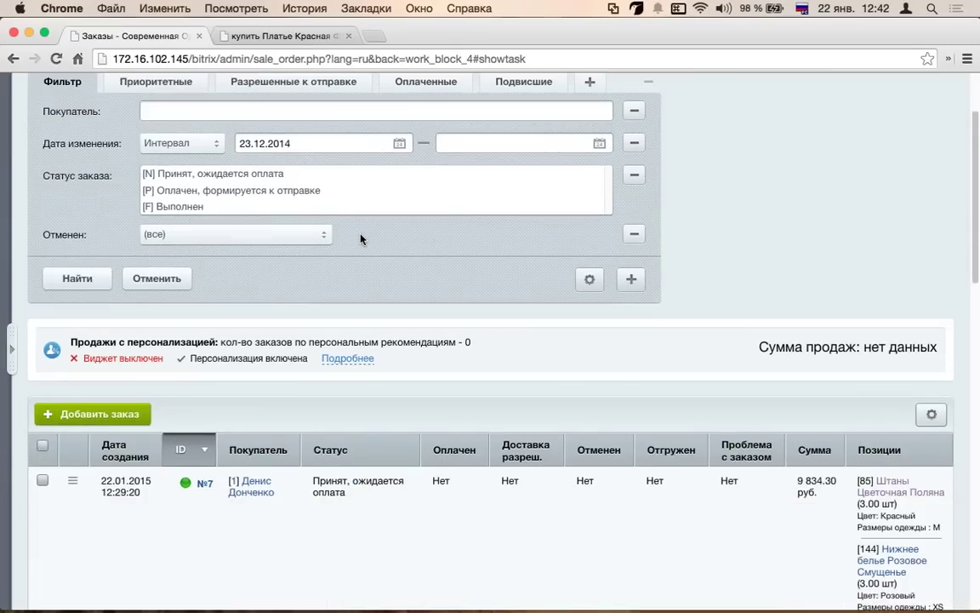
scroll(361, 239, down, 3)
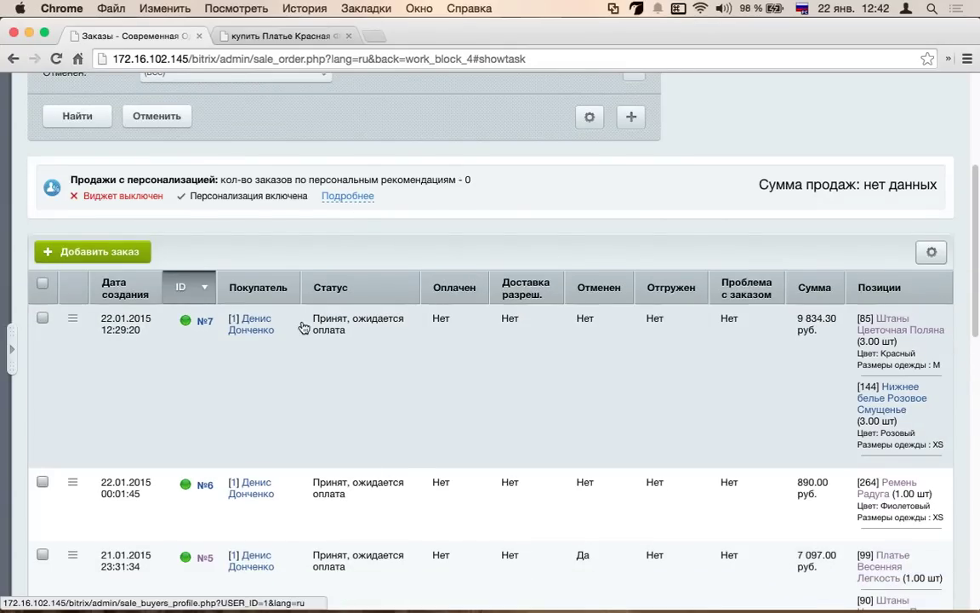
click(931, 253)
click(141, 234)
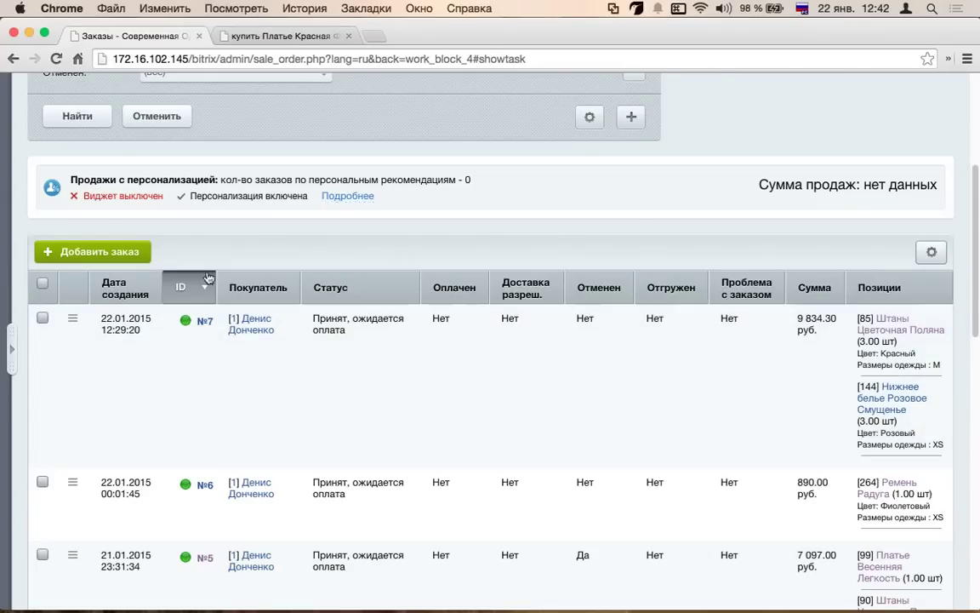
scroll(507, 184, up, 3)
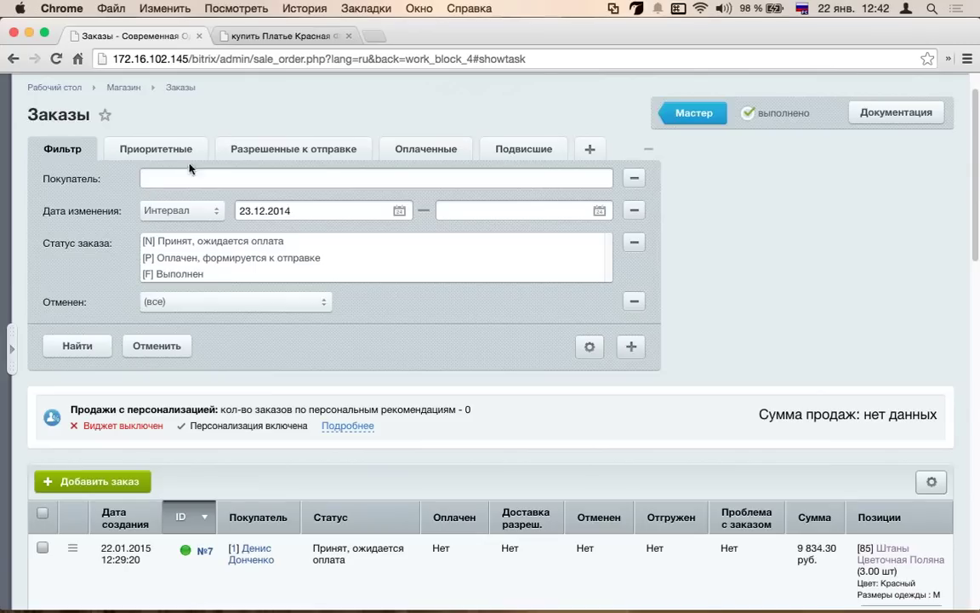
- Try the Приоритетные, Разрешенные к отправке and Оплаченные presets, then cancel saving the filter
click(147, 150)
click(340, 148)
click(426, 149)
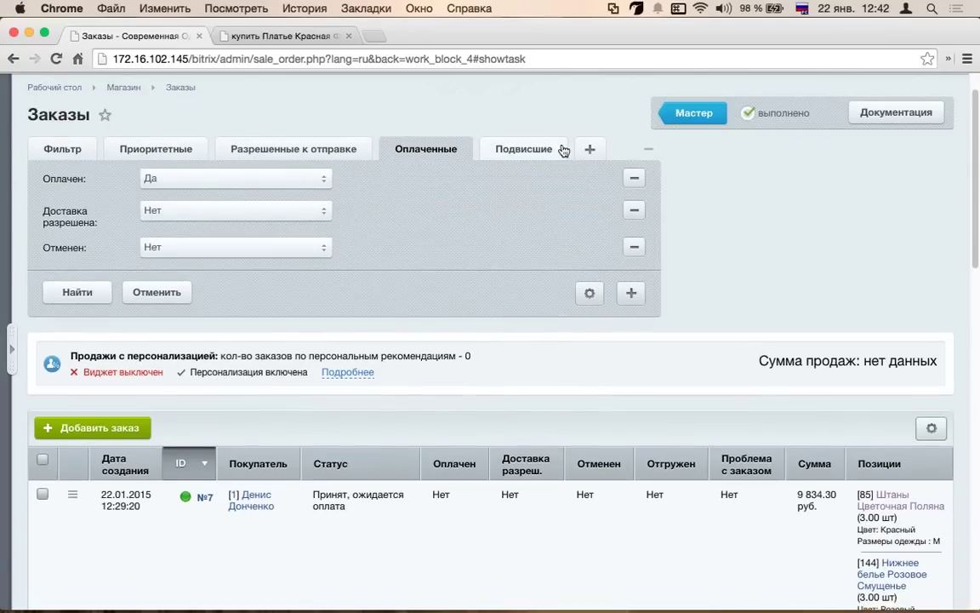
click(590, 149)
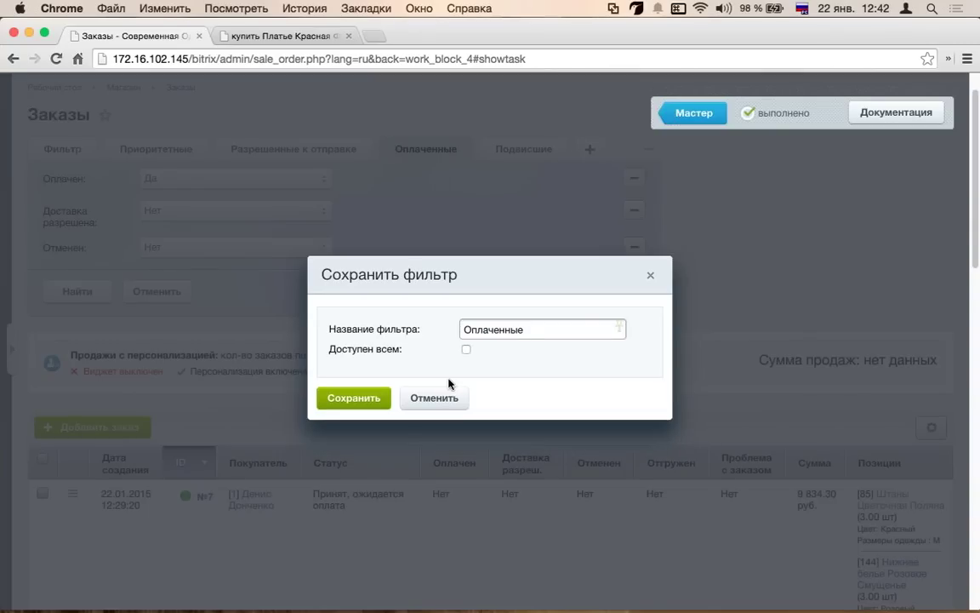
click(435, 399)
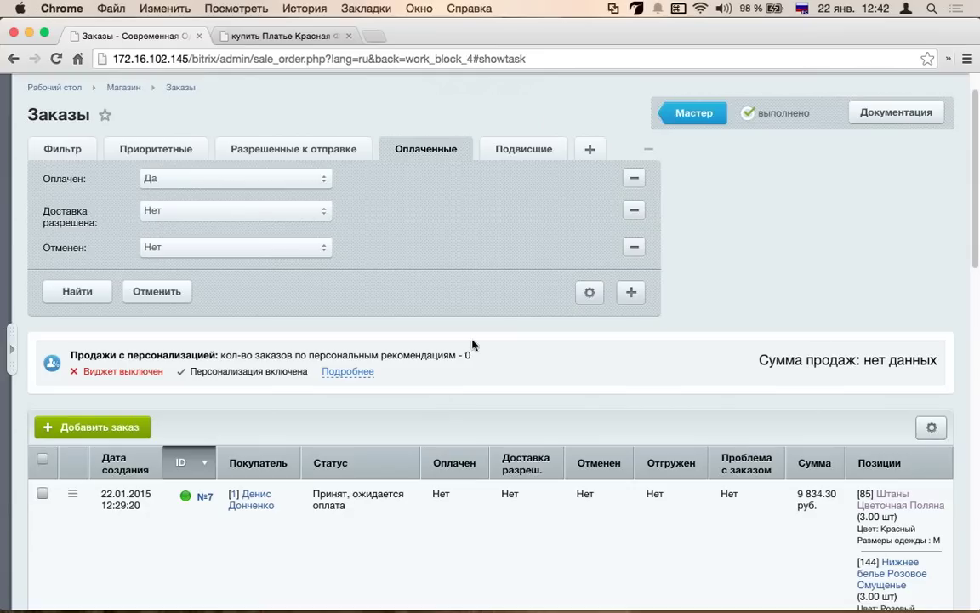
- On the Подвисшие preset, set Оплачен to Да and run the filter with Найти
click(524, 152)
click(632, 385)
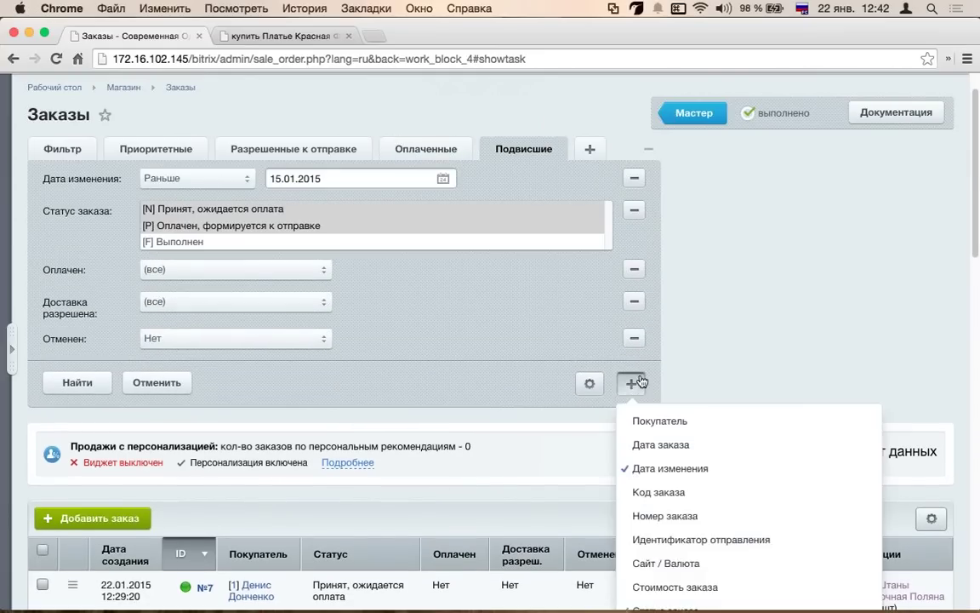
scroll(682, 271, down, 5)
scroll(682, 271, down, 8)
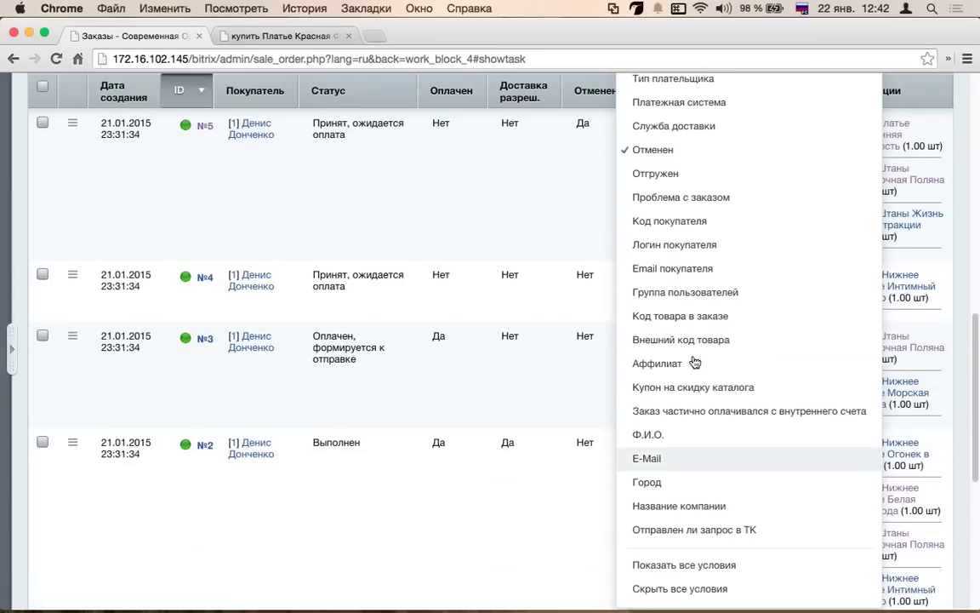
scroll(668, 340, up, 10)
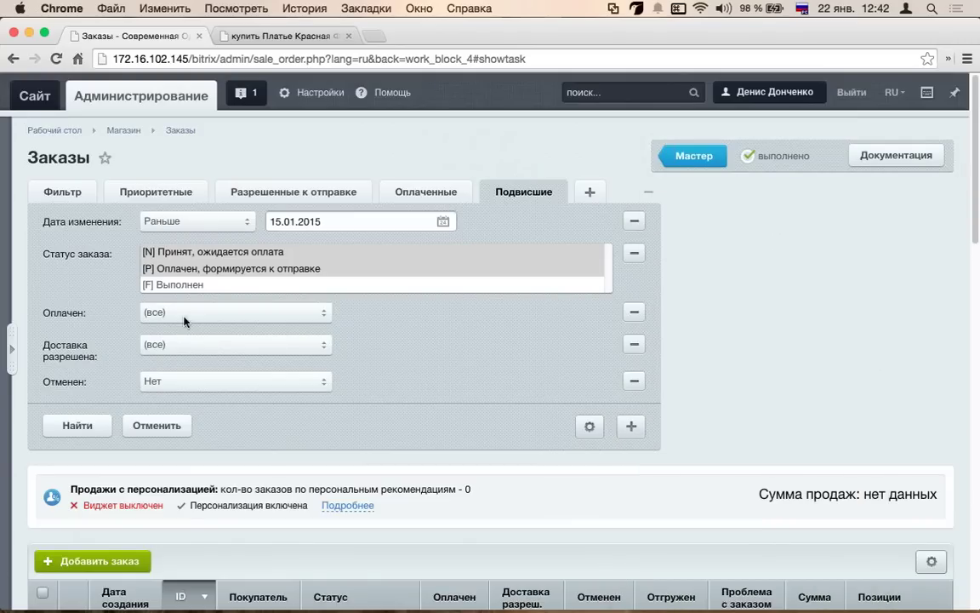
click(183, 313)
click(170, 326)
click(73, 426)
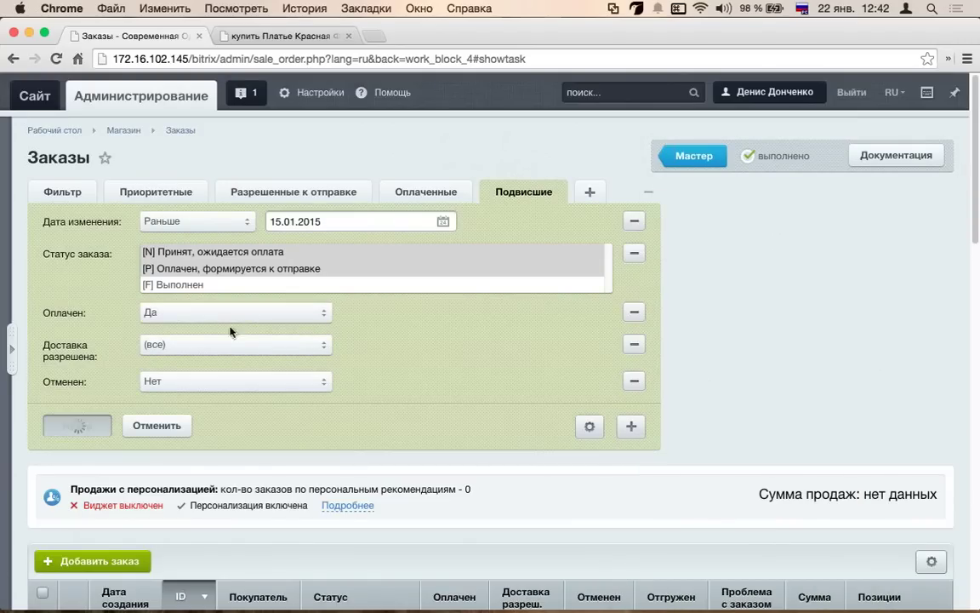
- Collapse the filter panel and cycle presets, ending on Оплаченные with only order №3
click(649, 192)
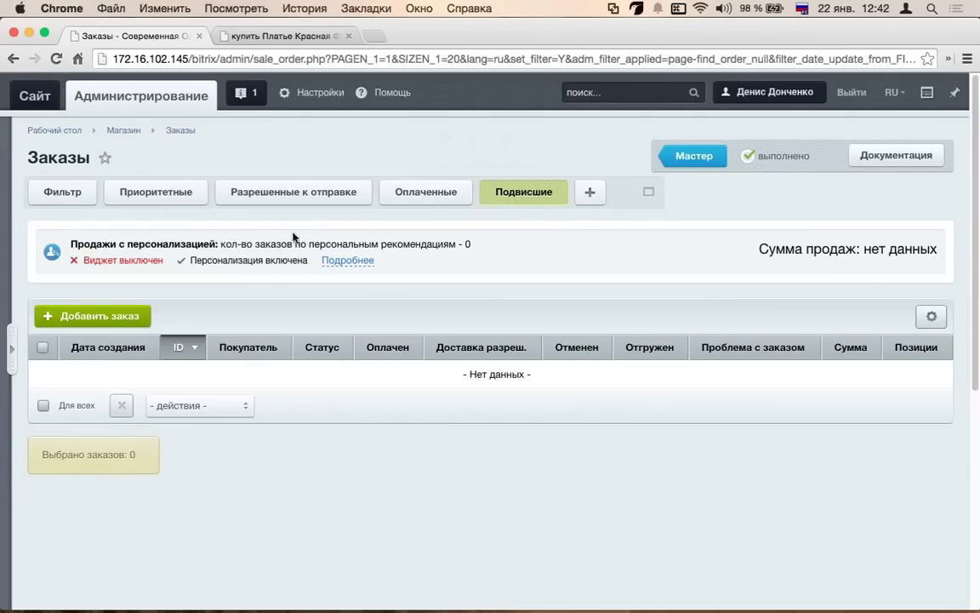
click(153, 193)
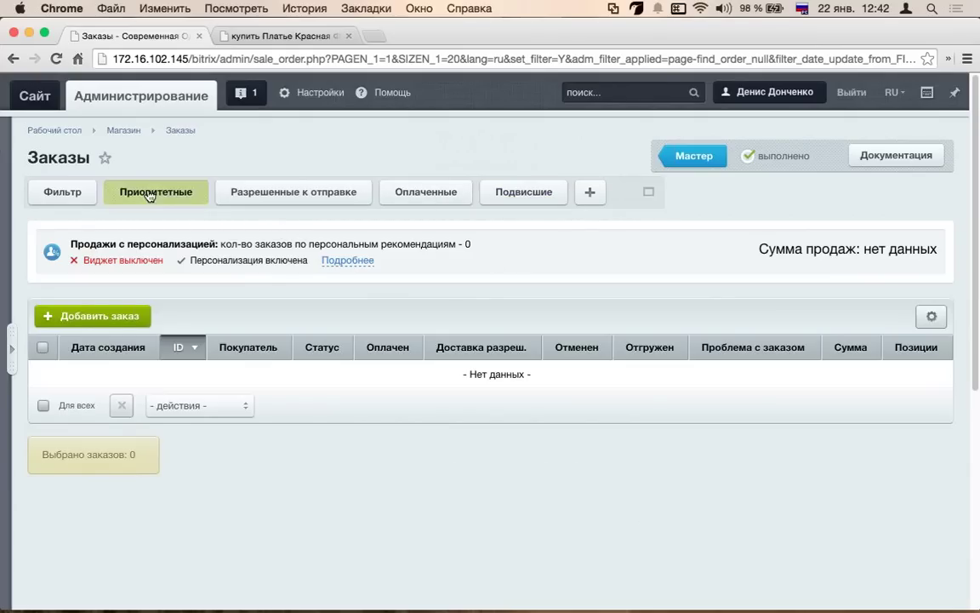
click(263, 196)
click(417, 192)
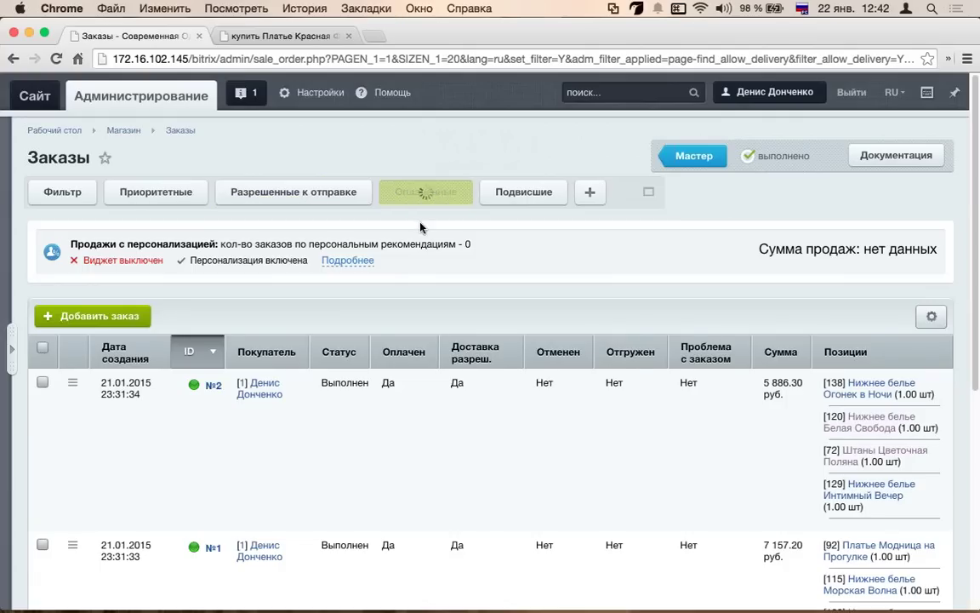
- Switch the orders list through the general, Приоритетные and Разрешенные к отправке presets
click(64, 195)
scroll(332, 391, down, 3)
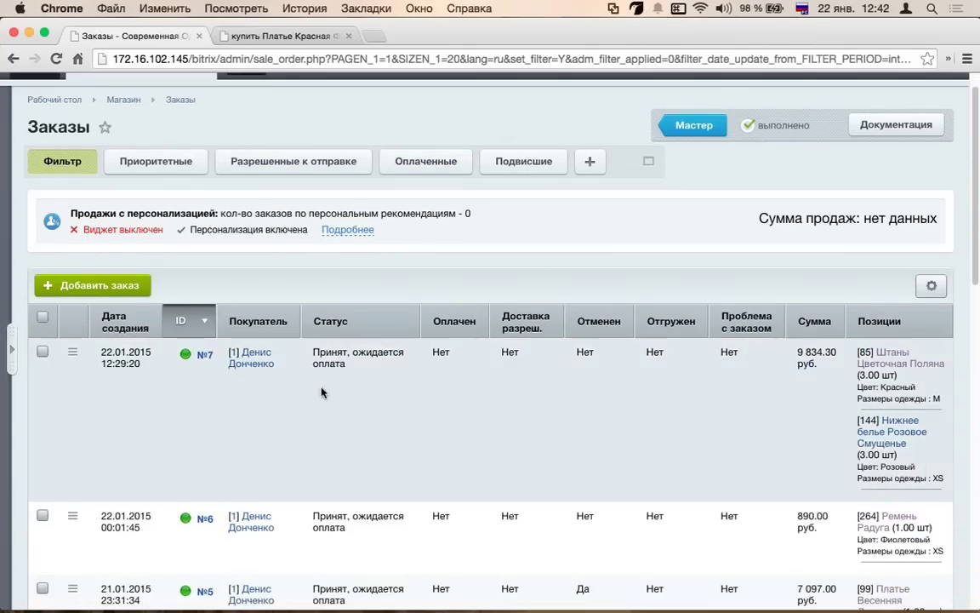
scroll(329, 402, down, 3)
scroll(356, 385, up, 6)
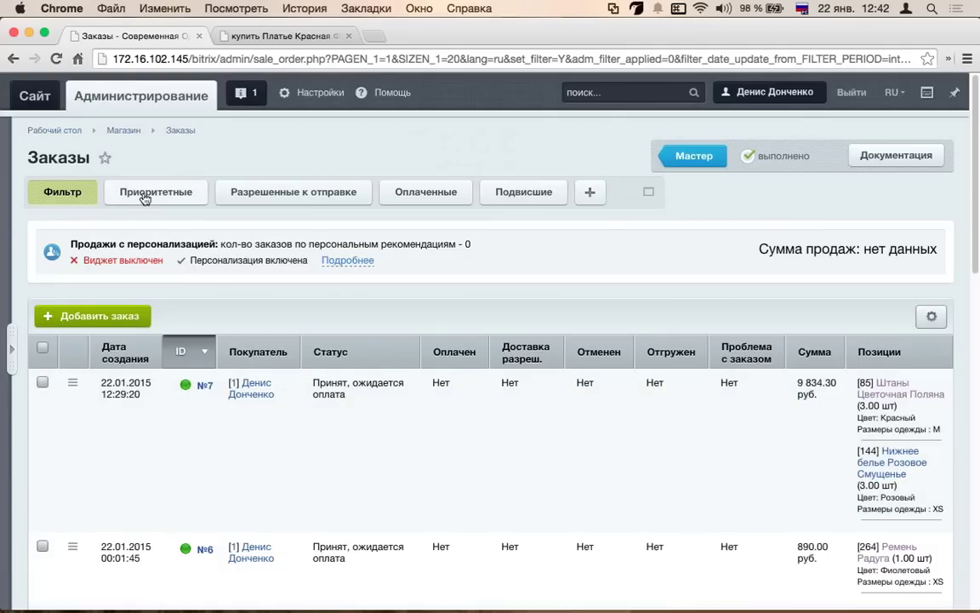
click(144, 196)
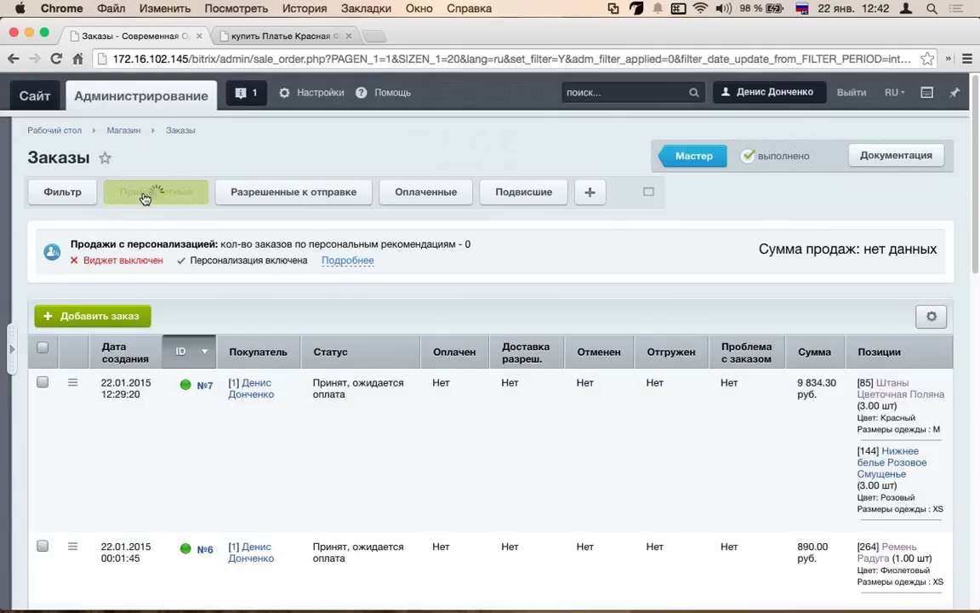
click(309, 197)
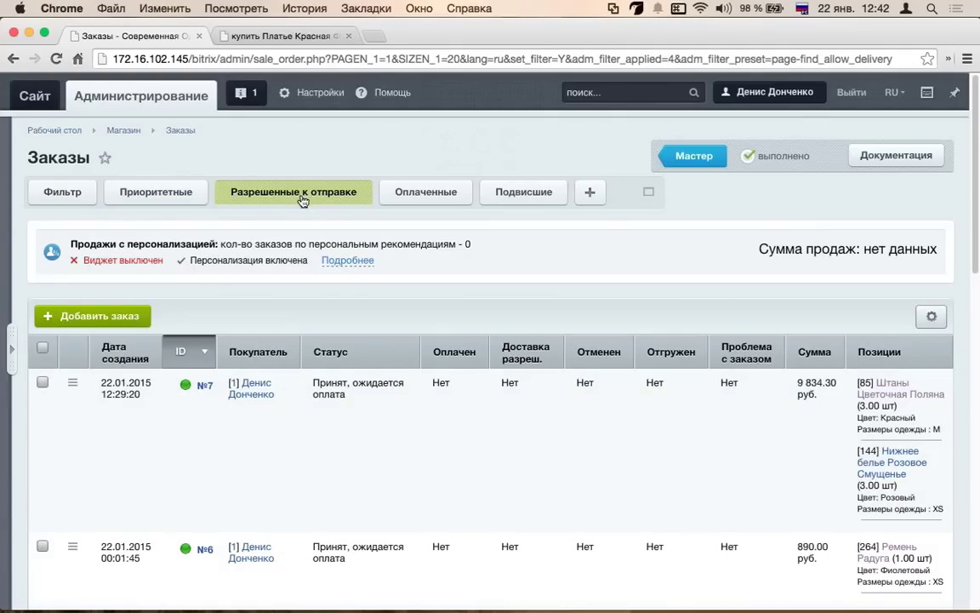
scroll(298, 201, down, 2)
scroll(298, 203, up, 2)
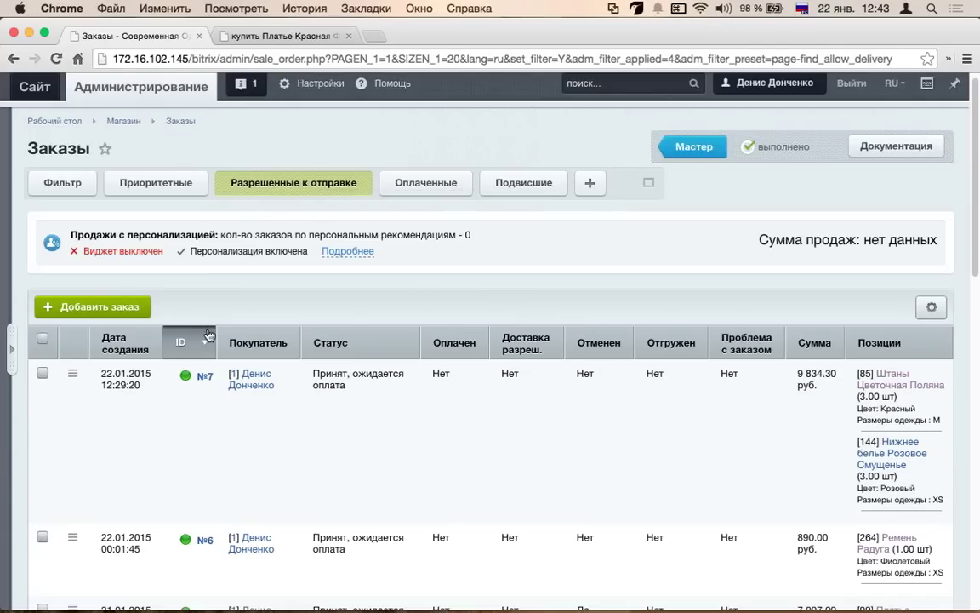
- Glance at the table settings menu, then open order №7's detail page
scroll(578, 287, down, 3)
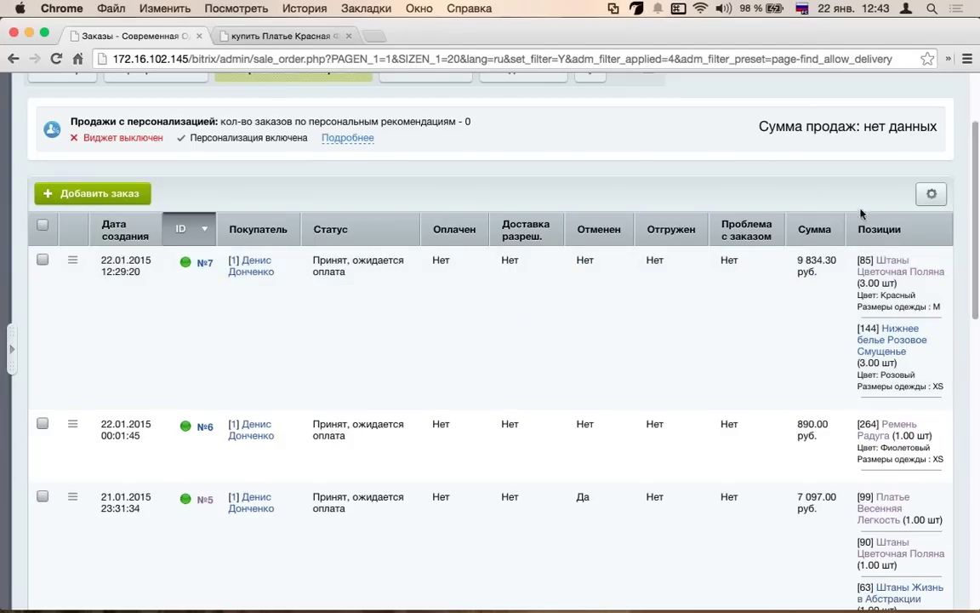
click(932, 194)
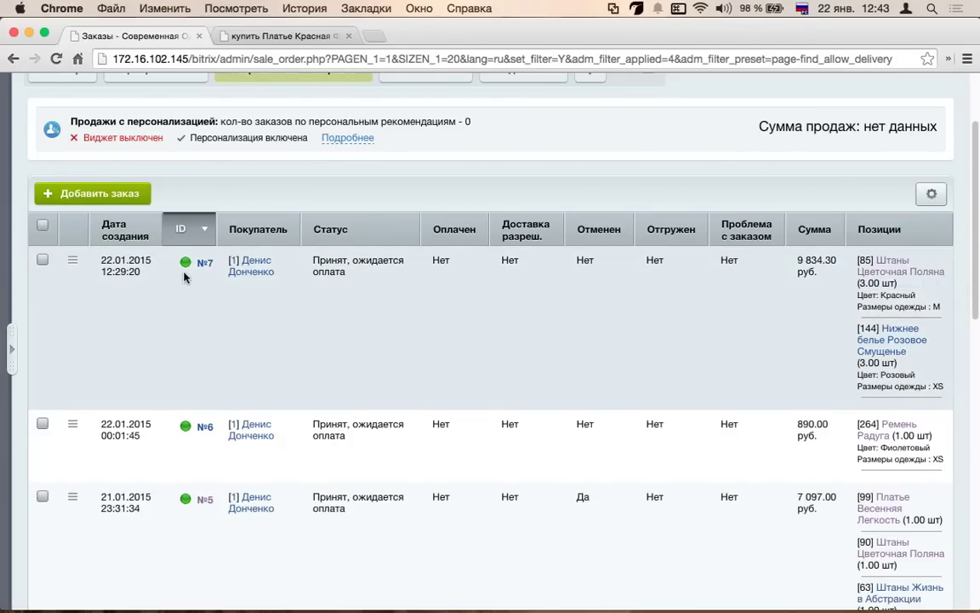
scroll(184, 272, down, 1)
scroll(187, 264, up, 3)
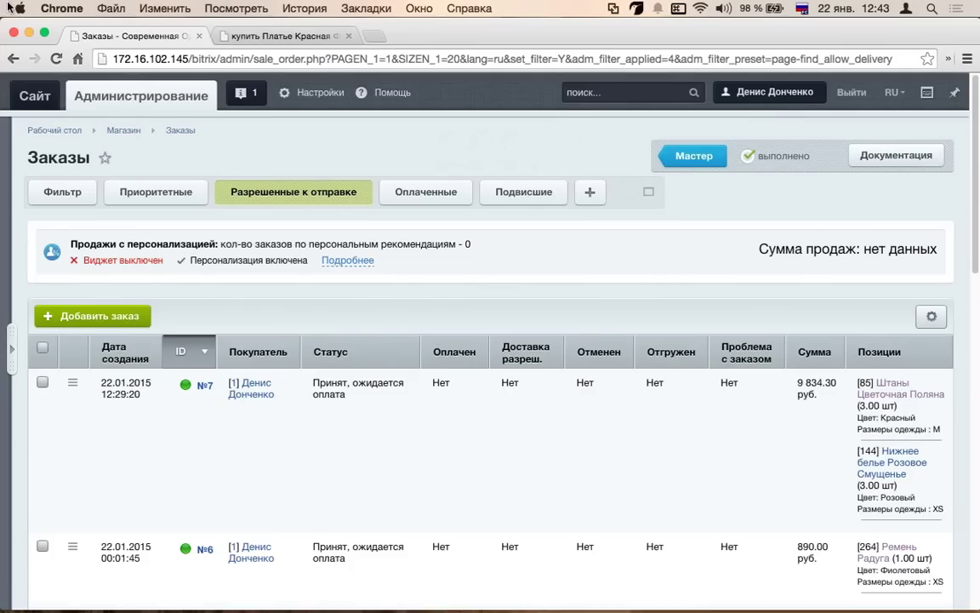
scroll(298, 289, down, 3)
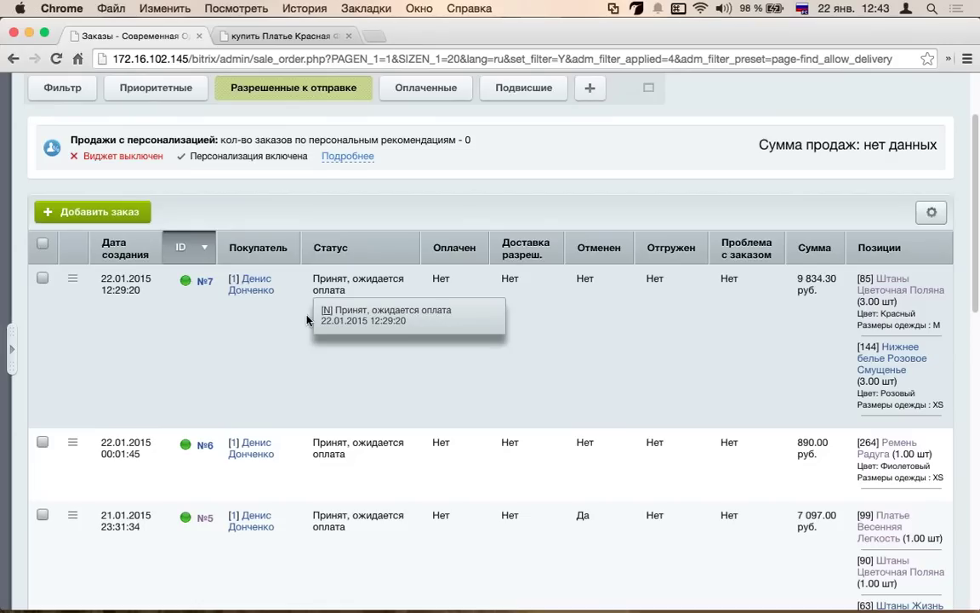
click(199, 282)
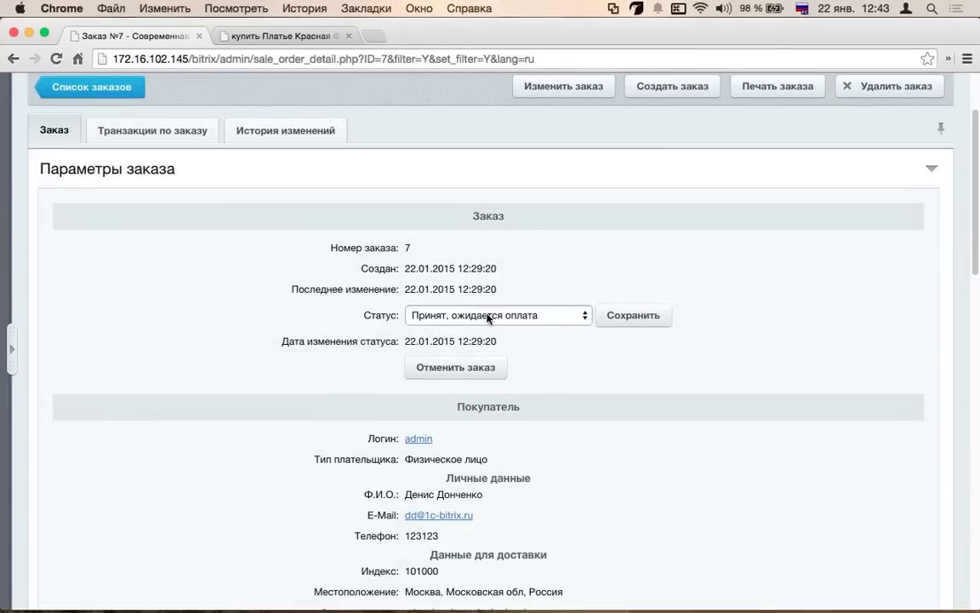
- Check order №7's status choices without changing them, then start a manager comment
click(489, 317)
key(Escape)
drag(497, 268, 301, 334)
scroll(302, 340, down, 7)
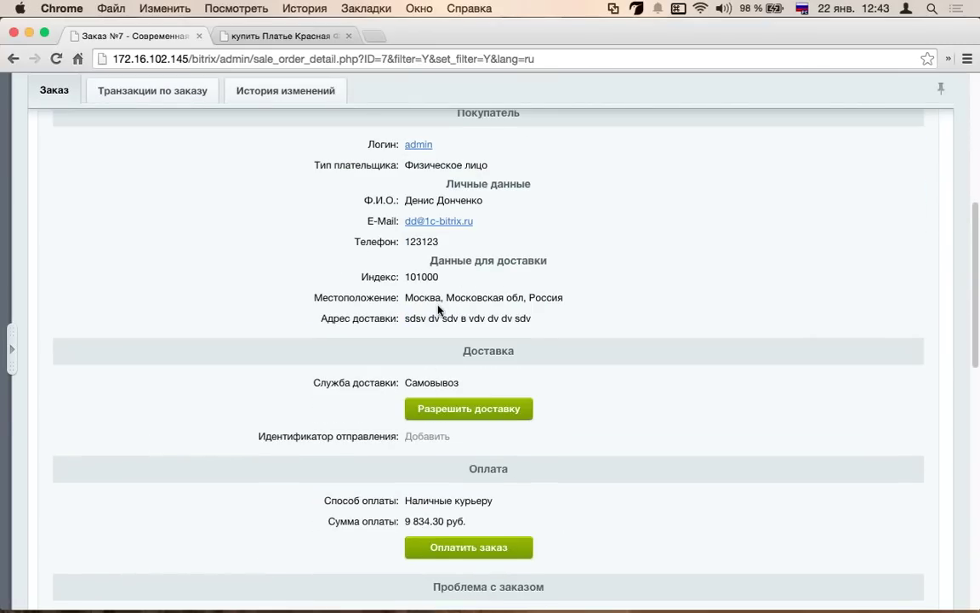
scroll(438, 323, down, 5)
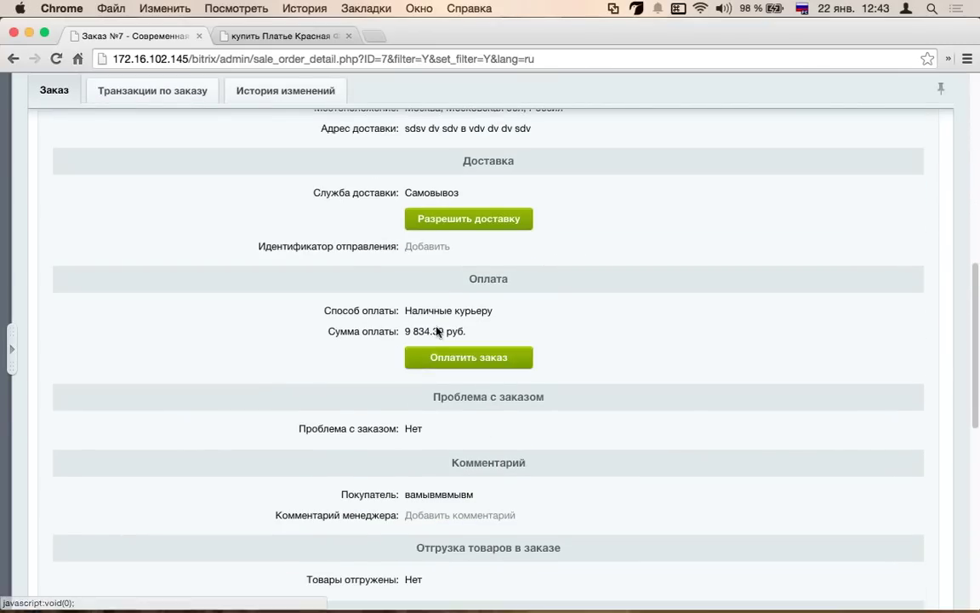
scroll(438, 331, down, 4)
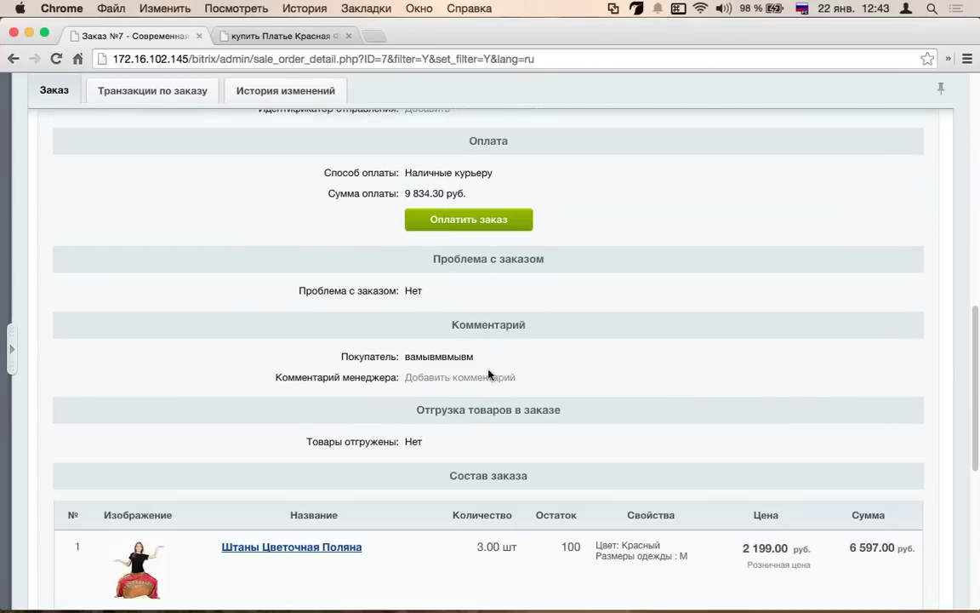
mouse_move(492, 382)
click(502, 383)
- Scroll down through delivery, payment and items, then show the Просмотренные products tab
scroll(298, 349, down, 3)
scroll(298, 349, down, 3)
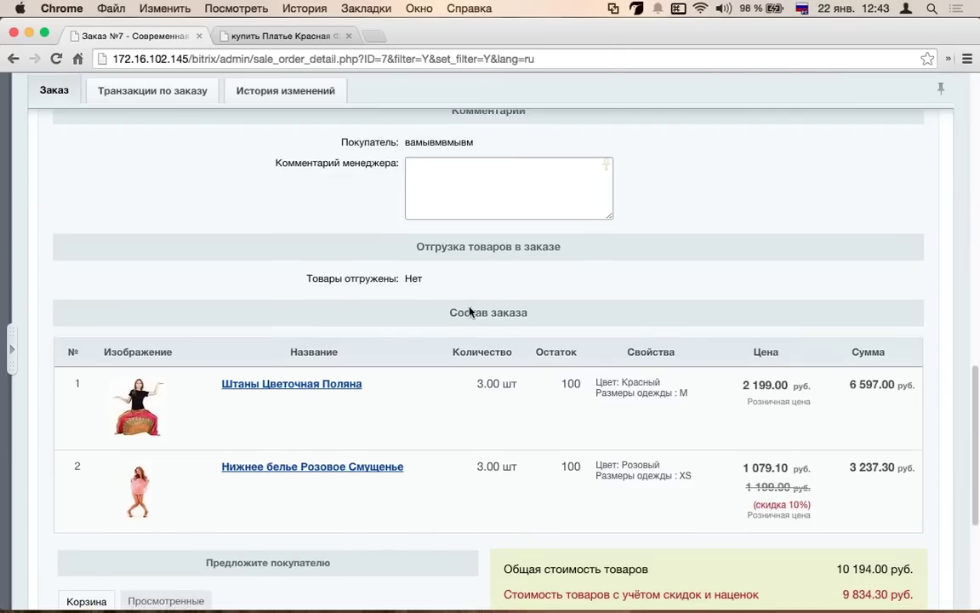
scroll(527, 311, down, 3)
scroll(245, 280, down, 3)
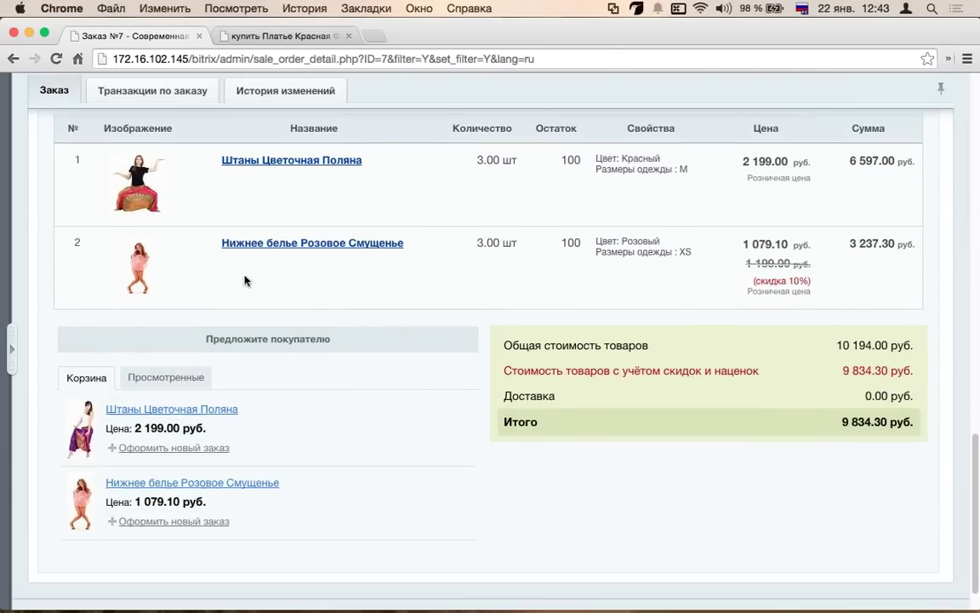
scroll(204, 315, down, 1)
click(166, 336)
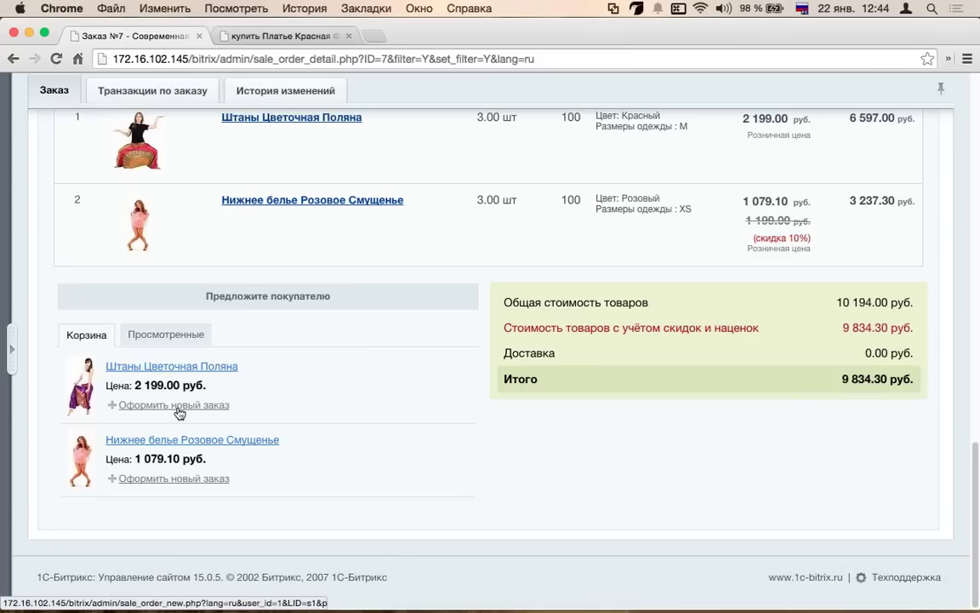
- Scroll back up and open order №7 in the edit form with Изменить заказ
scroll(180, 413, up, 15)
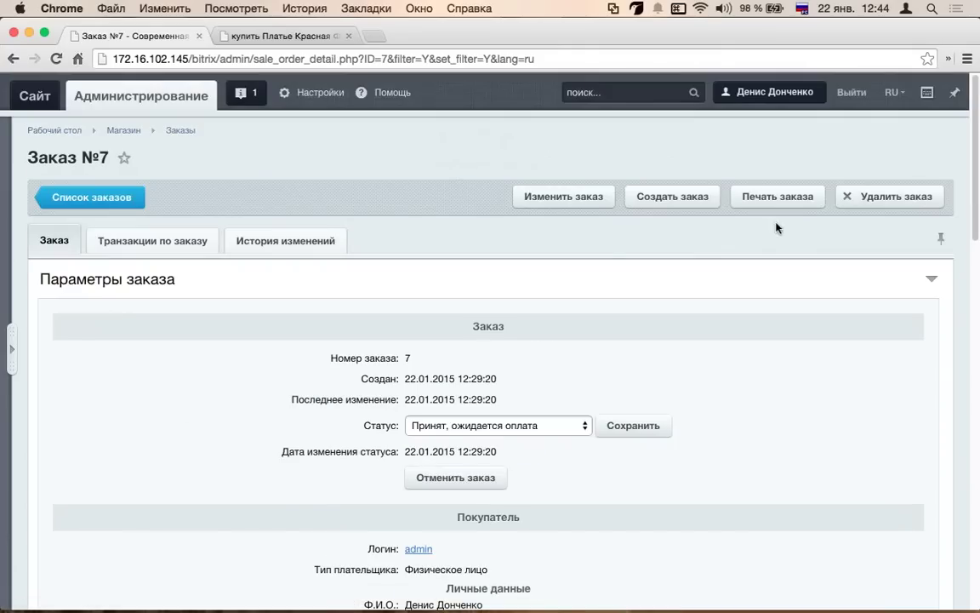
click(564, 203)
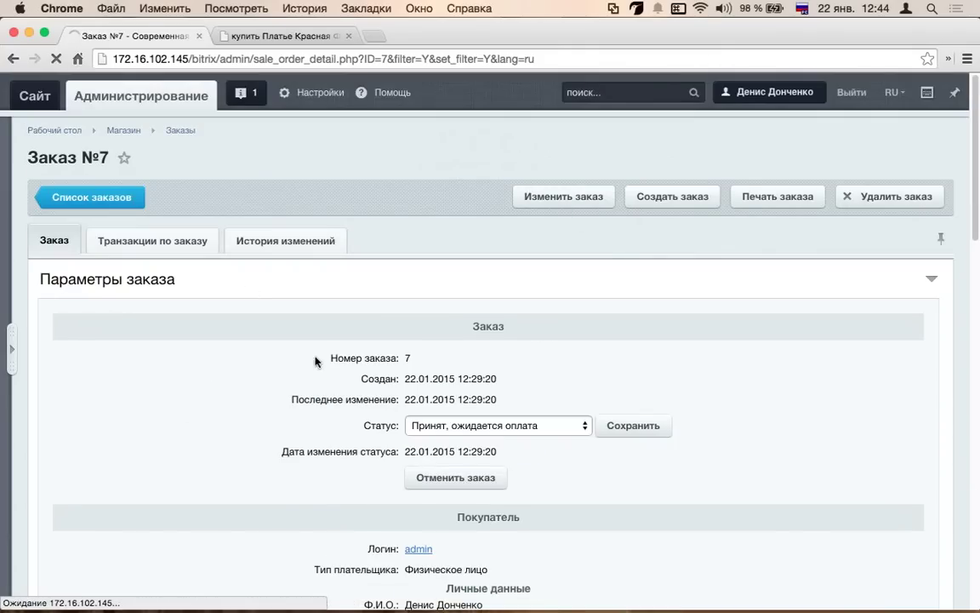
scroll(311, 471, down, 15)
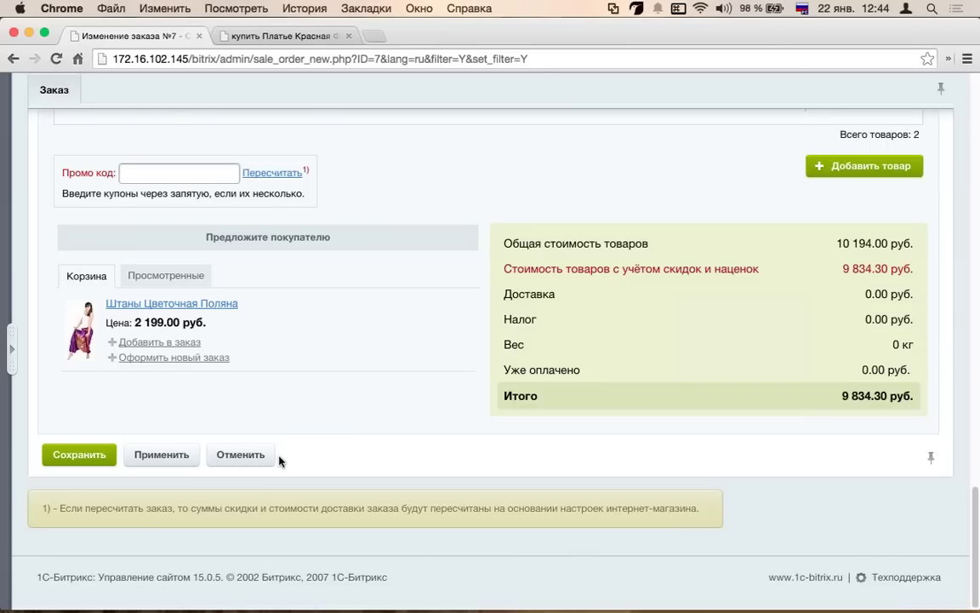
- Browse the recently viewed and basket suggestion tabs, then select the promo code field
click(172, 281)
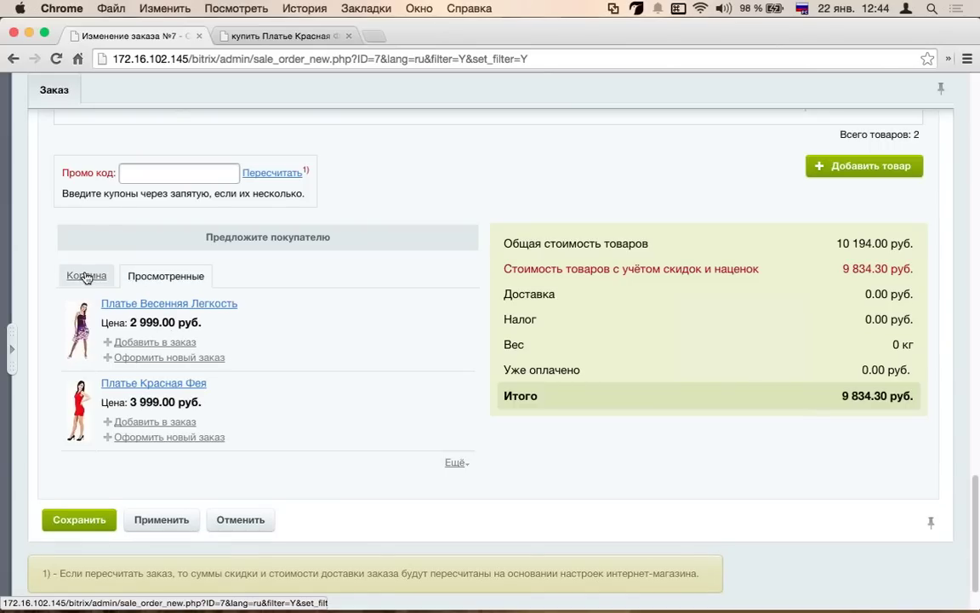
click(87, 276)
scroll(183, 332, up, 3)
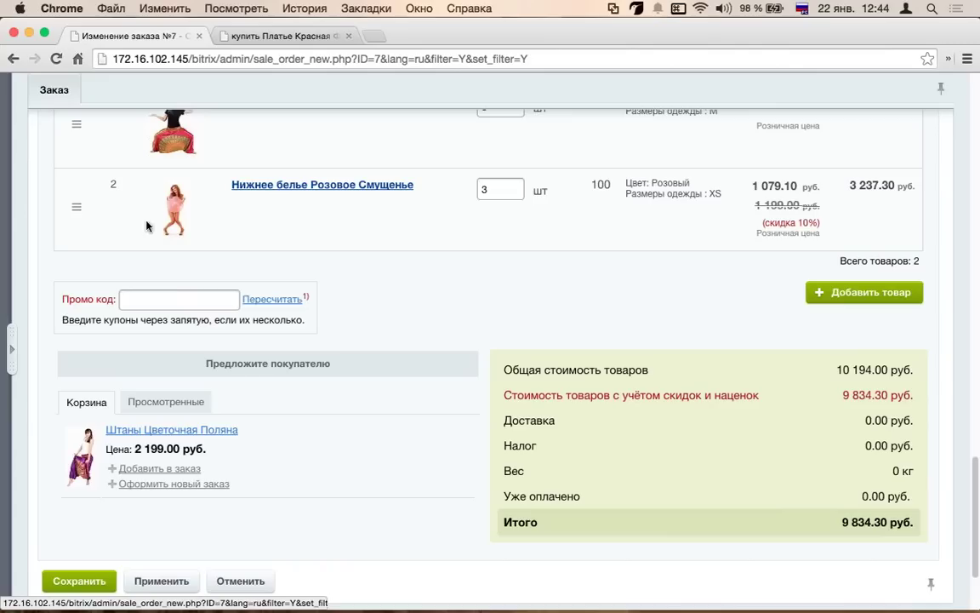
click(180, 299)
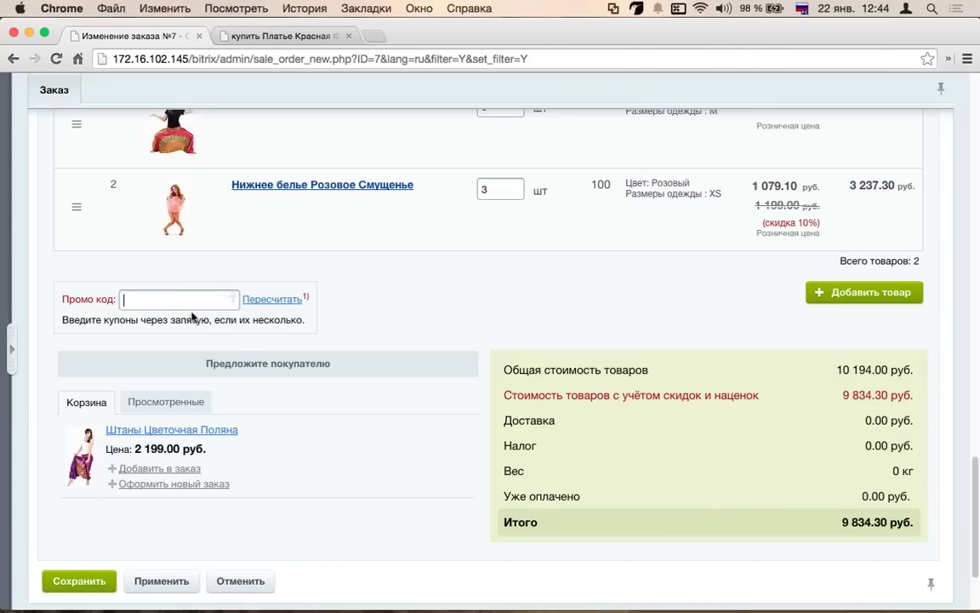
scroll(193, 304, up, 3)
- Change the Штаны Цветочная Поляна price from 2199 to 1199 руб. and save the order
click(828, 223)
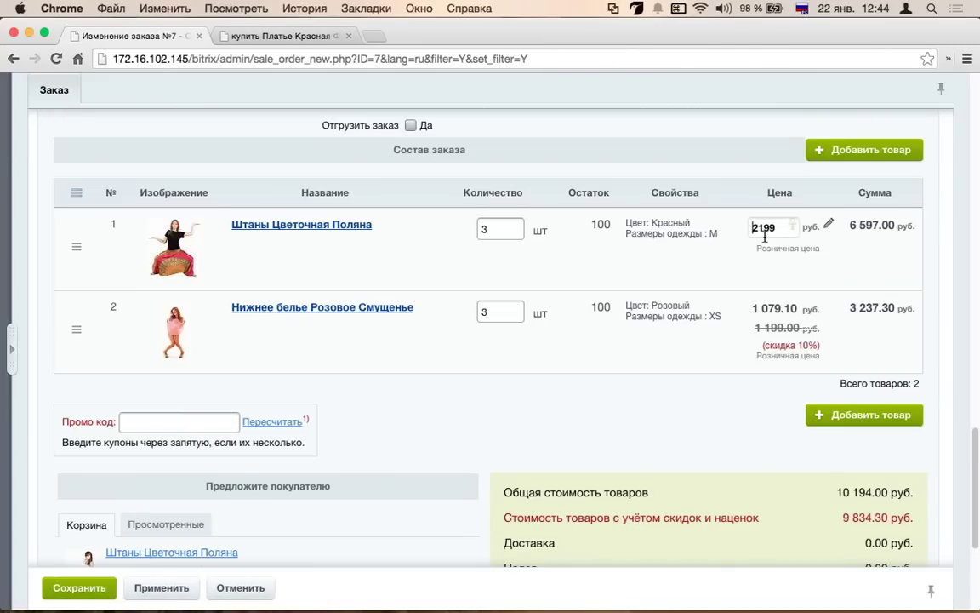
key(Right)
key(BackSpace)
text(1)
key(Return)
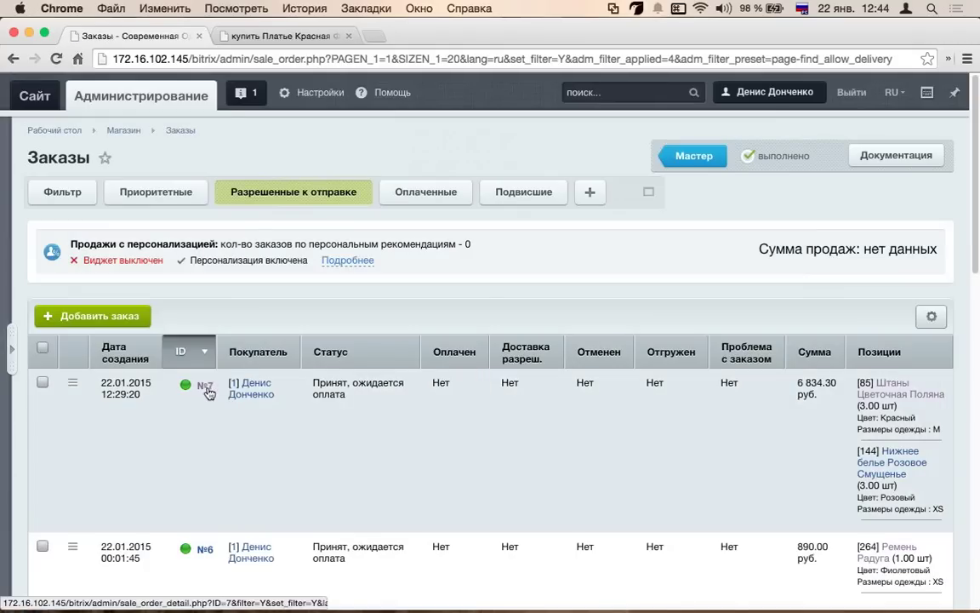
- Reopen order №7 from the list and scroll through it to check the new price
click(204, 386)
scroll(619, 370, down, 10)
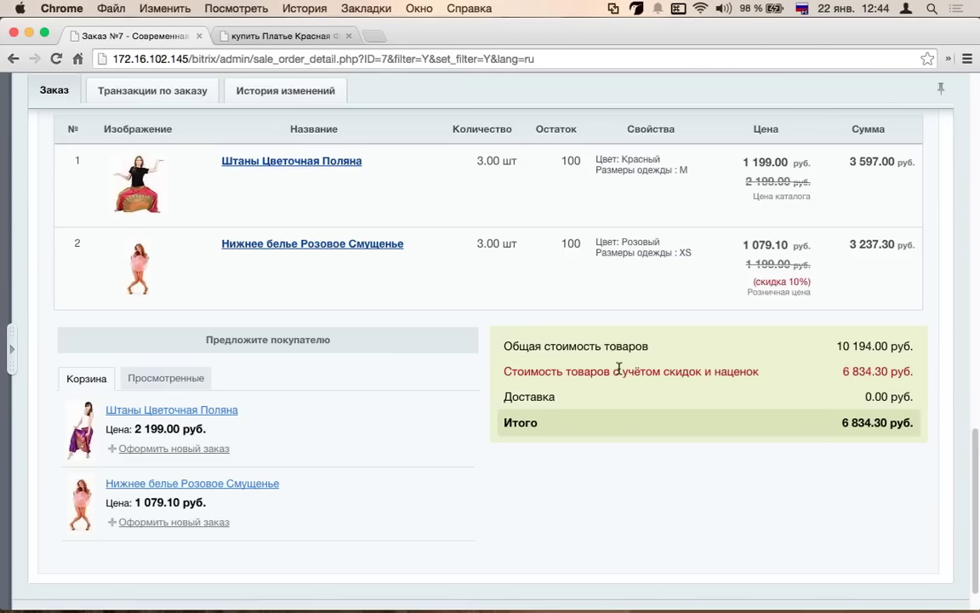
scroll(672, 371, up, 5)
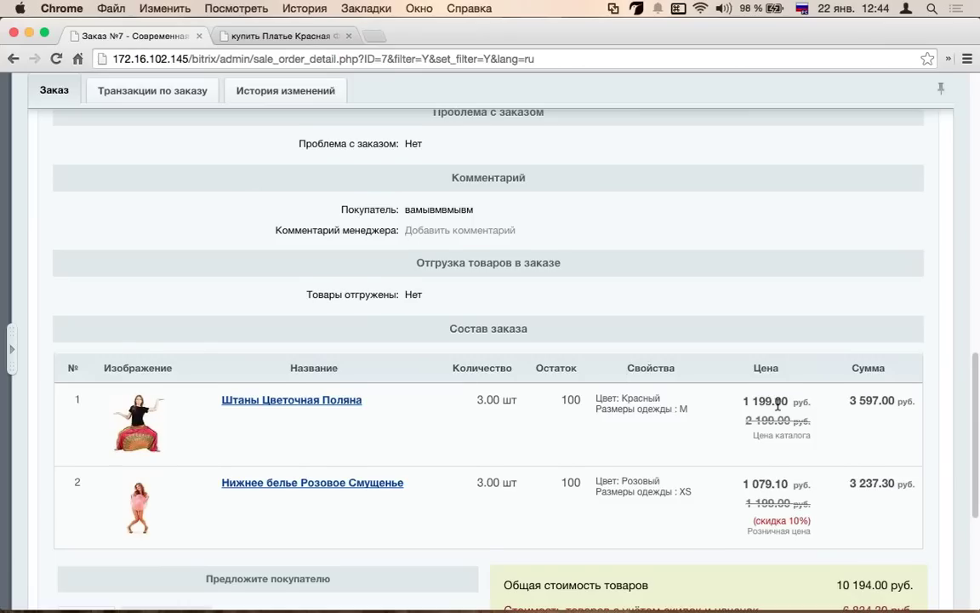
scroll(766, 395, down, 1)
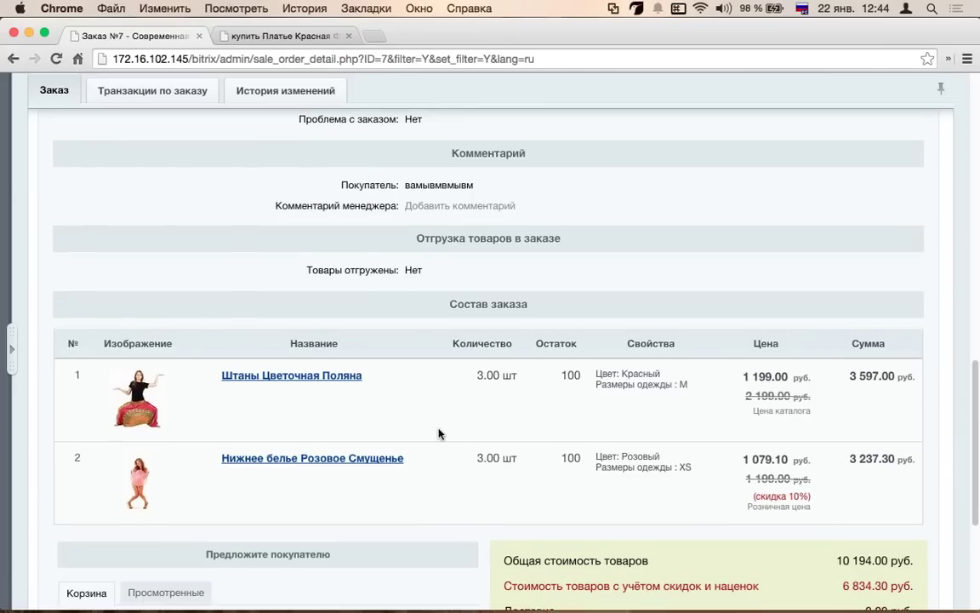
scroll(401, 431, down, 4)
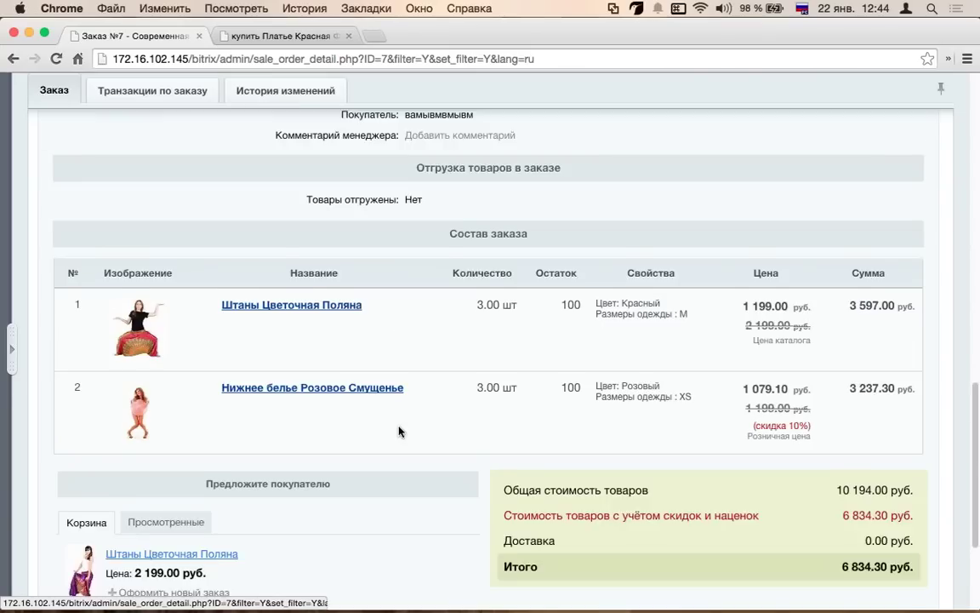
scroll(400, 430, up, 15)
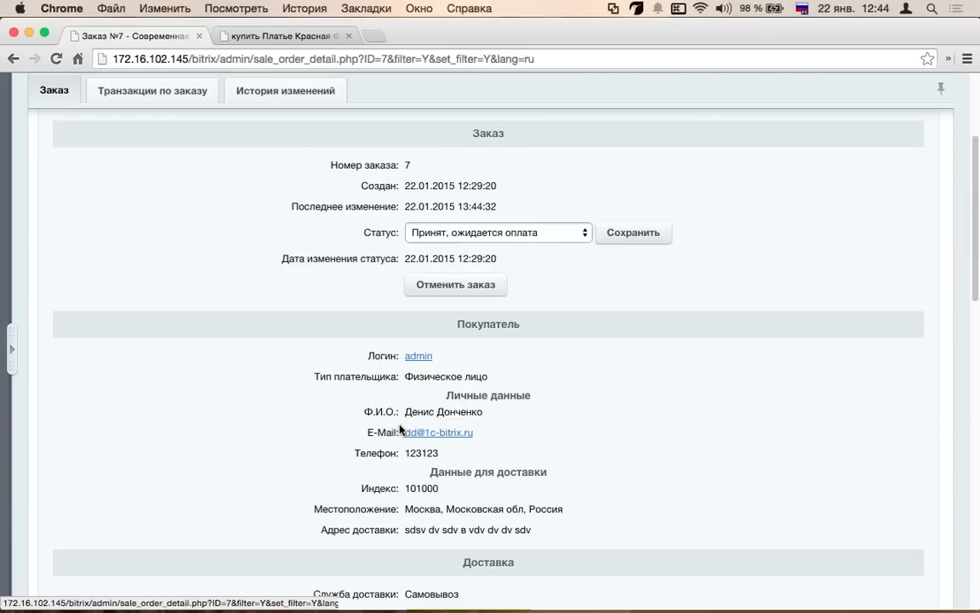
- Set the status to «Оплачен, формируется к отправке» and save it
click(549, 240)
click(439, 258)
click(547, 232)
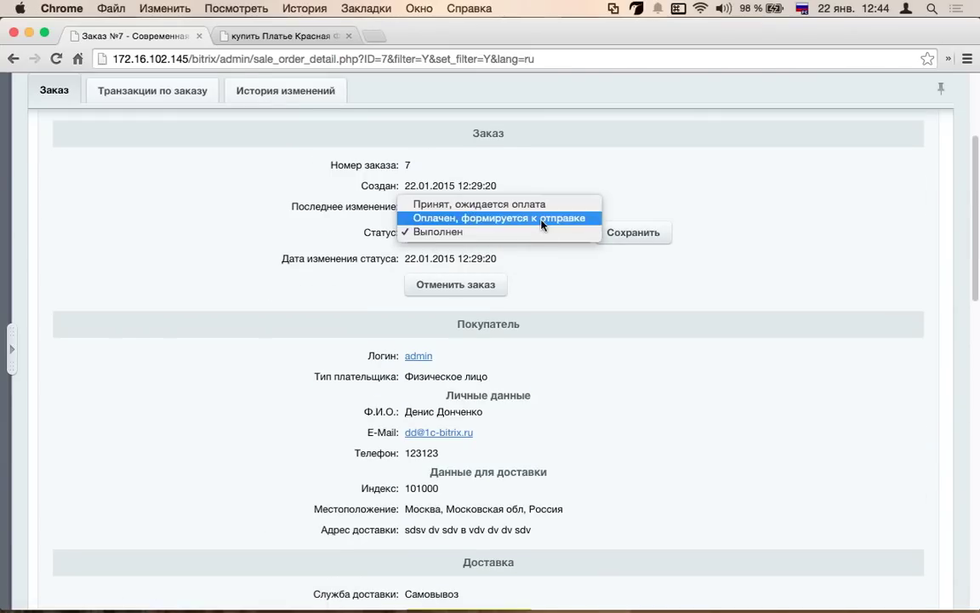
click(490, 197)
click(629, 236)
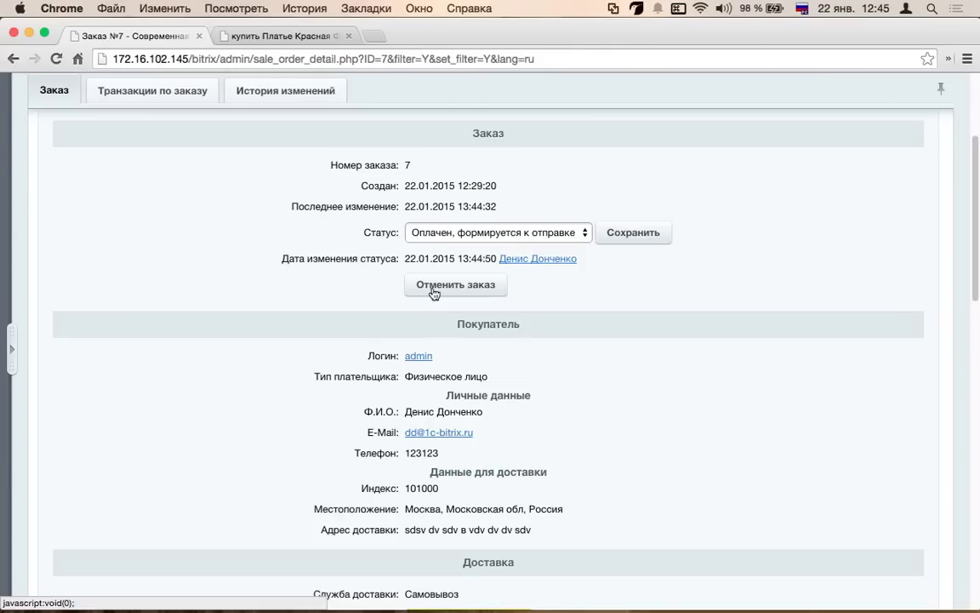
- Scroll the order page, then show the Транзакции по заказу tab, which lists no transactions
scroll(430, 295, down, 5)
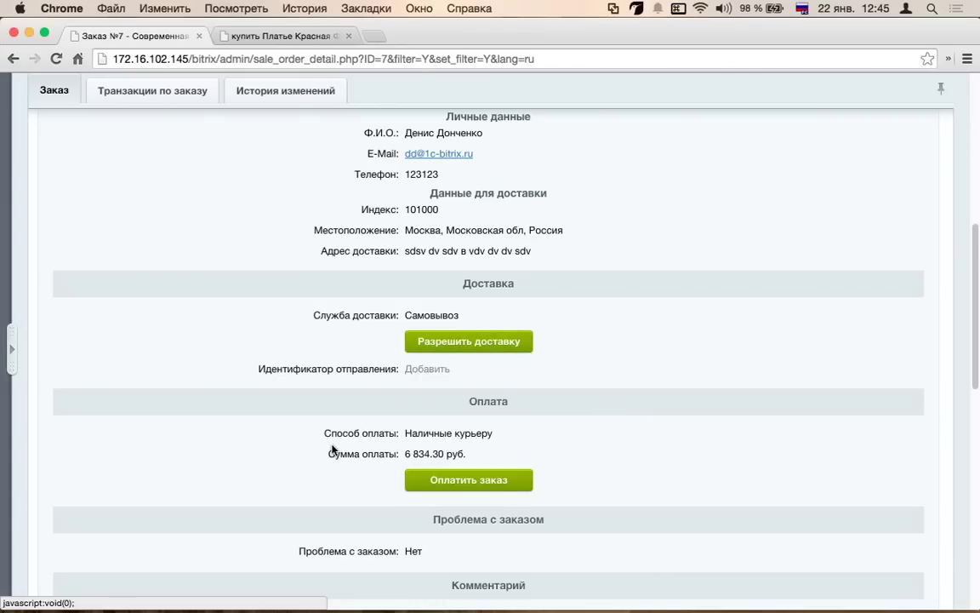
scroll(333, 449, up, 5)
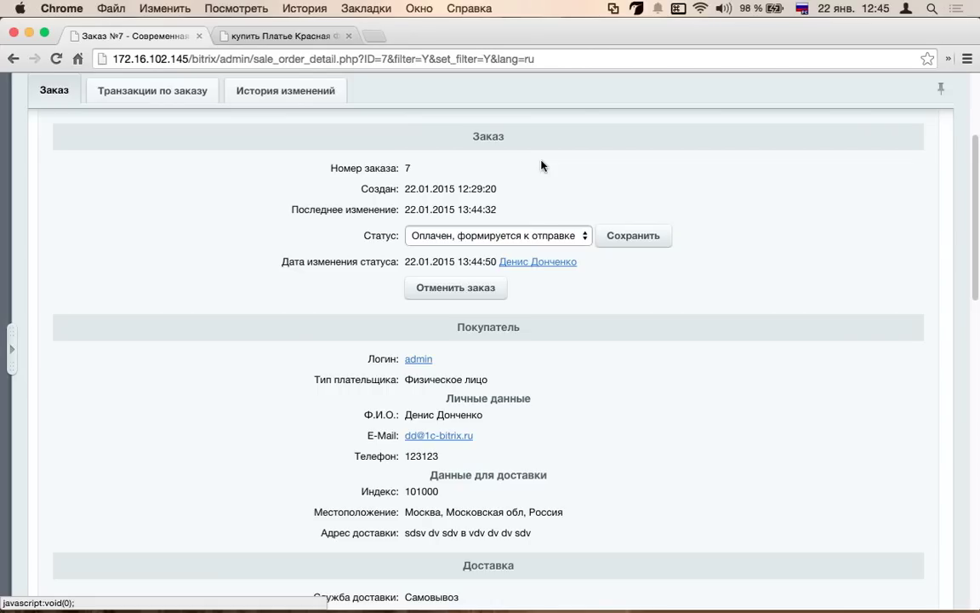
click(146, 90)
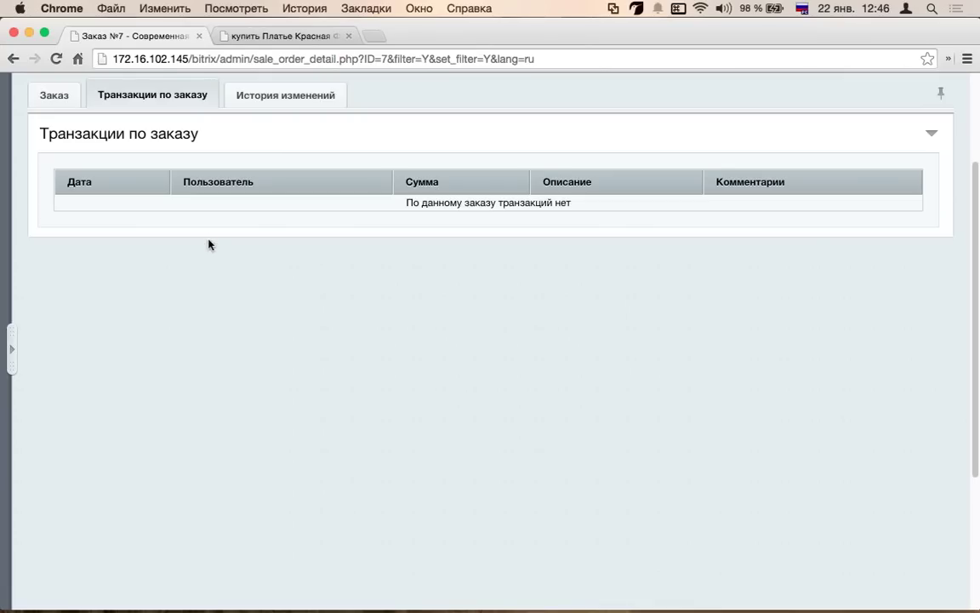
- Review order №7's change history, then expand the admin menu and return to Магазин > Заказы
click(271, 94)
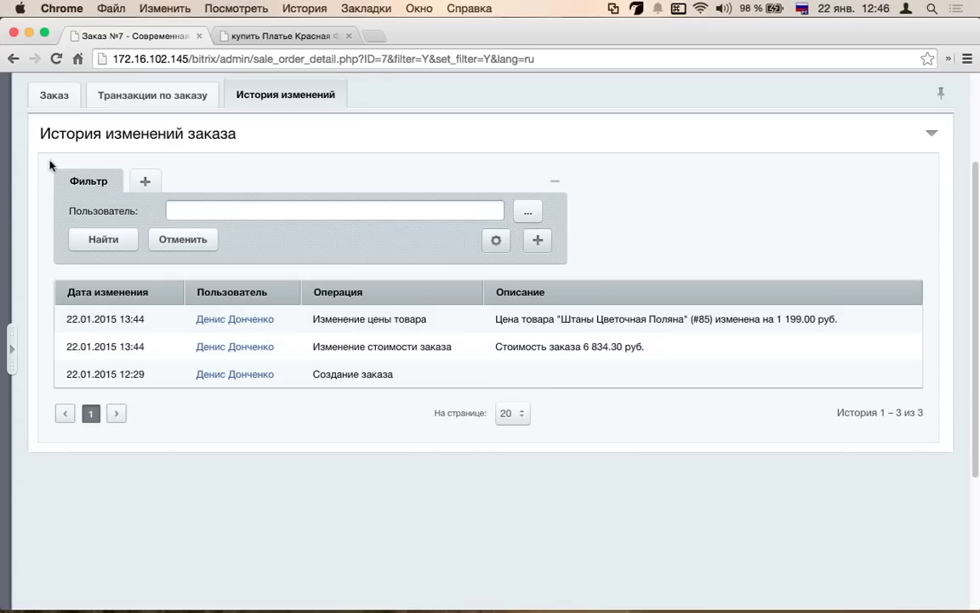
click(54, 94)
click(12, 343)
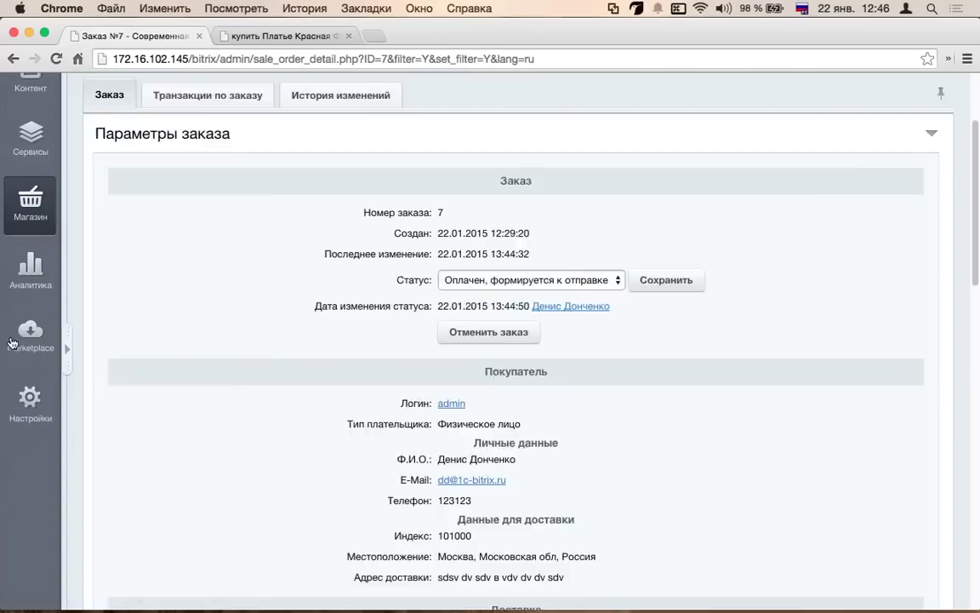
click(180, 170)
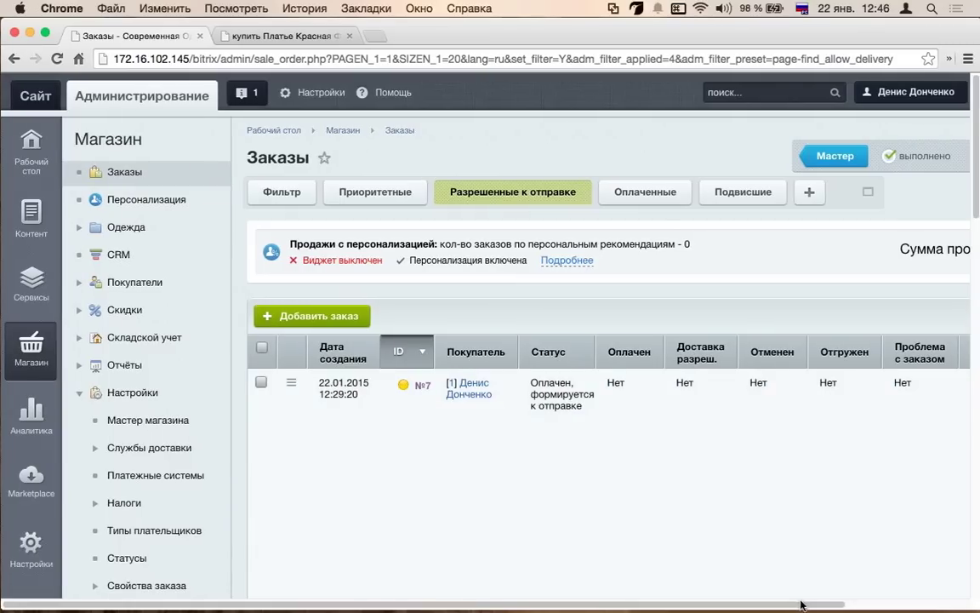
- Scroll the orders table sideways, then open Покупатели > Список покупателей from the store menu
drag(809, 606, 950, 578)
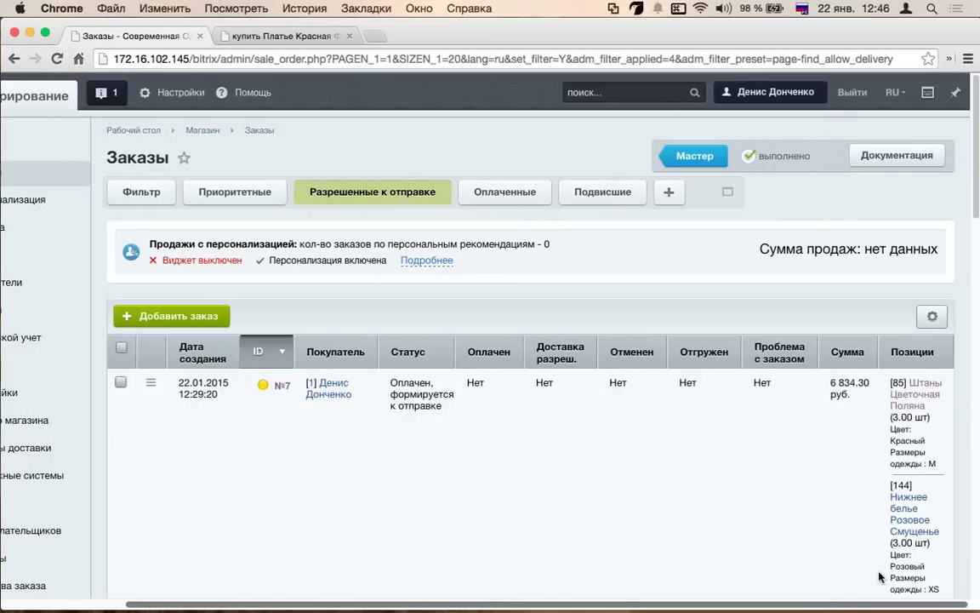
scroll(749, 514, left, 3)
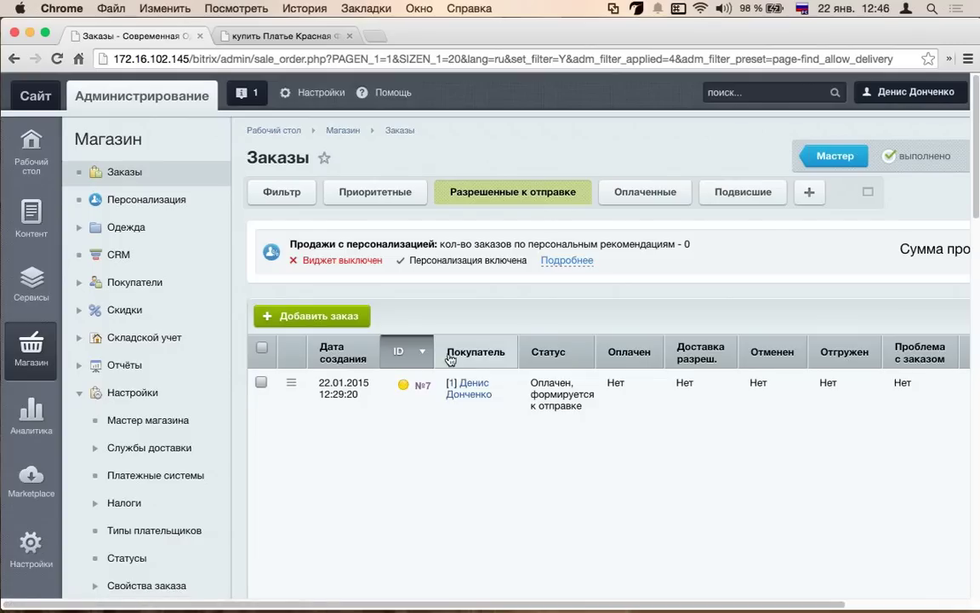
scroll(153, 277, down, 1)
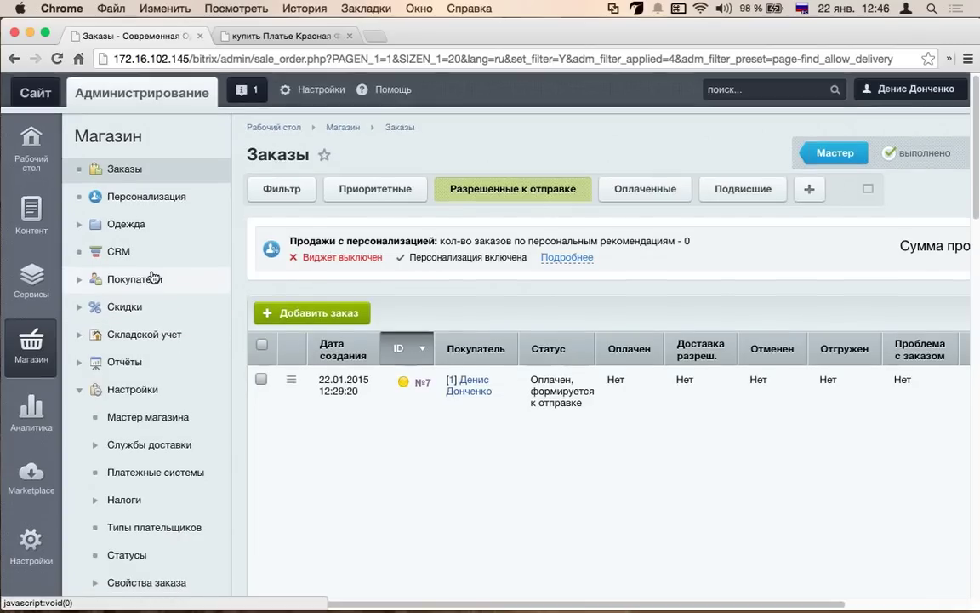
scroll(153, 276, down, 2)
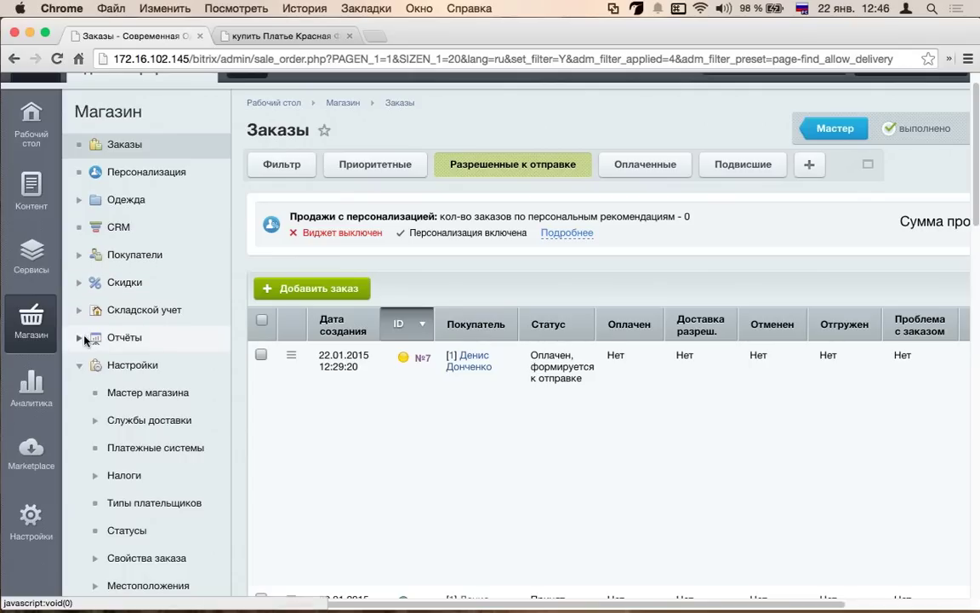
click(85, 340)
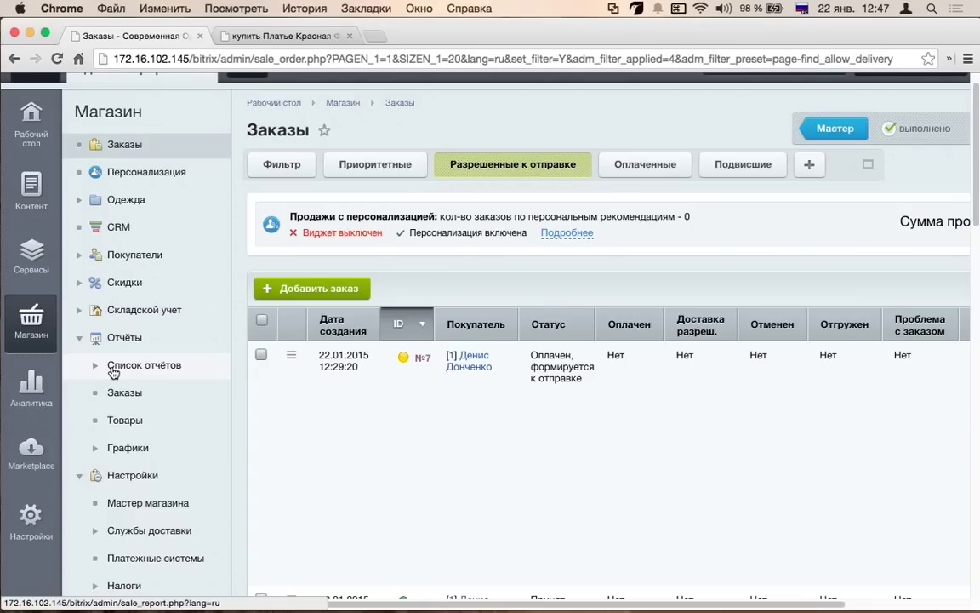
click(79, 255)
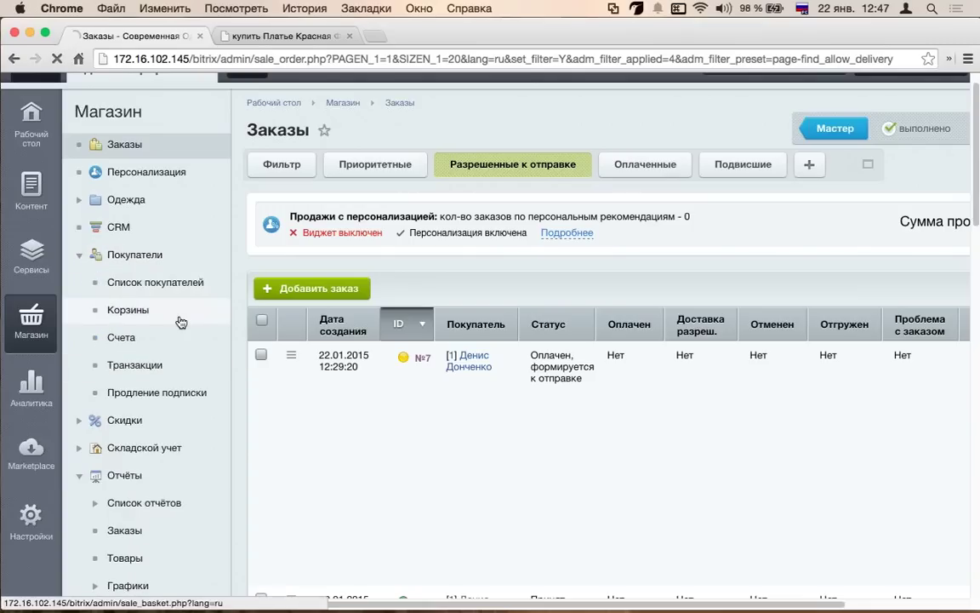
scroll(511, 358, down, 2)
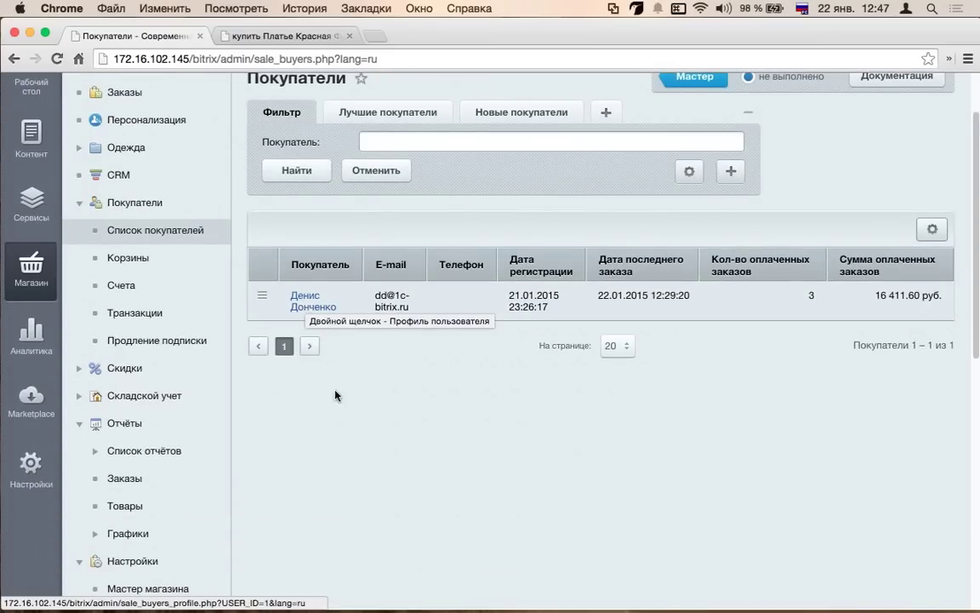
- Open Launchpad briefly and dismiss it
mouse_move(368, 606)
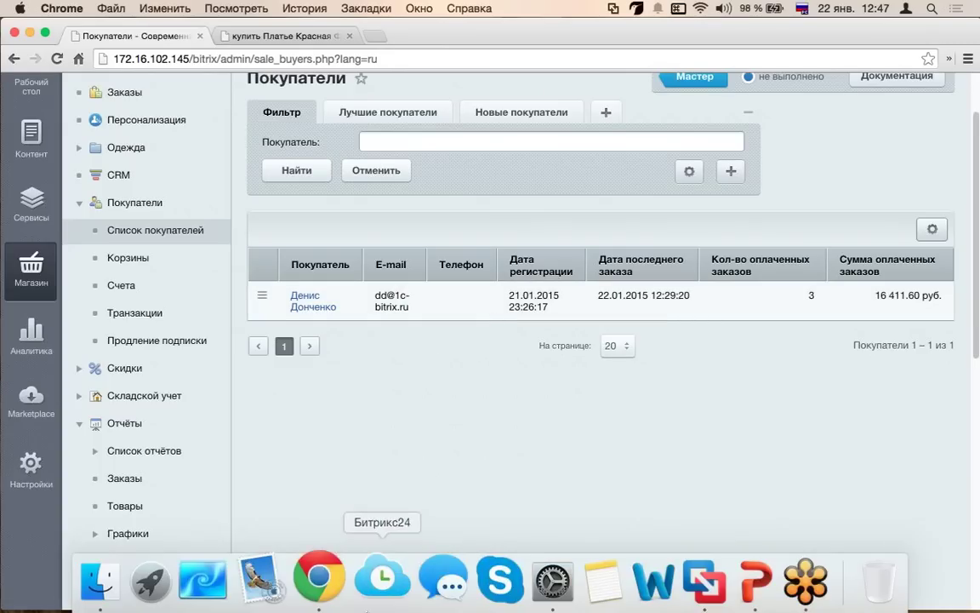
click(171, 581)
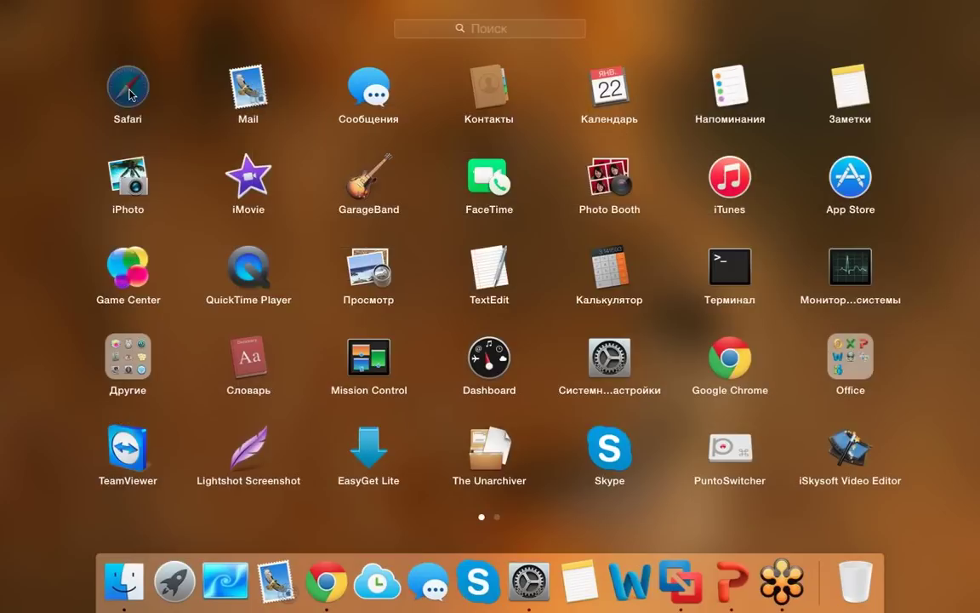
key(Escape)
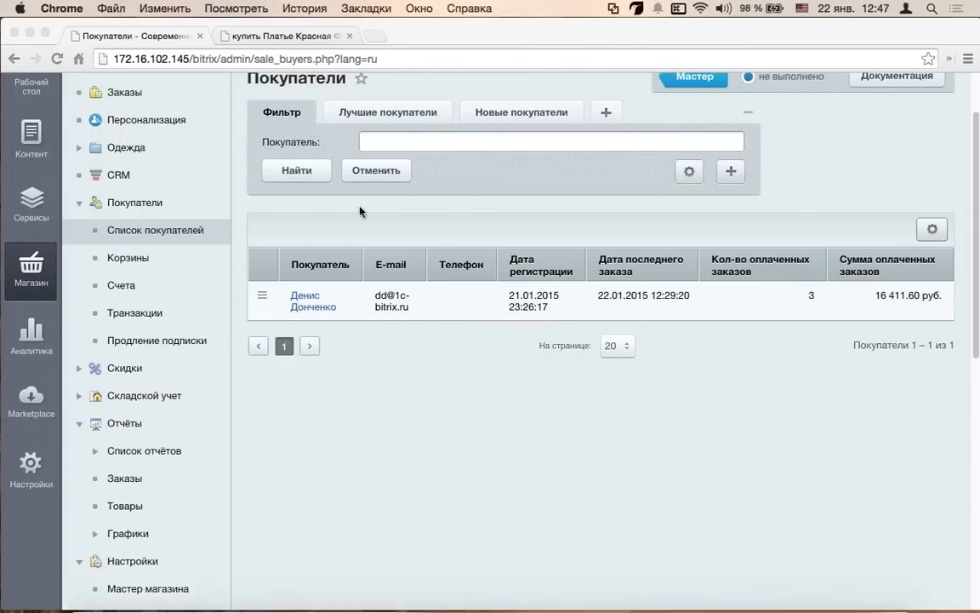
- Back in Chrome, switch the buyers list to the Лучшие покупатели preset, showing one buyer
click(182, 59)
click(181, 59)
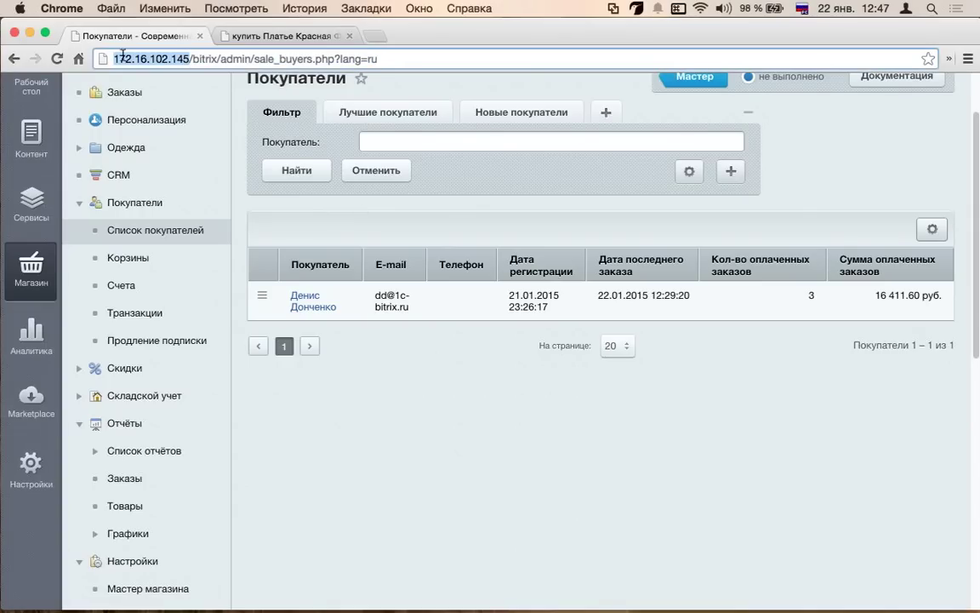
scroll(504, 349, up, 2)
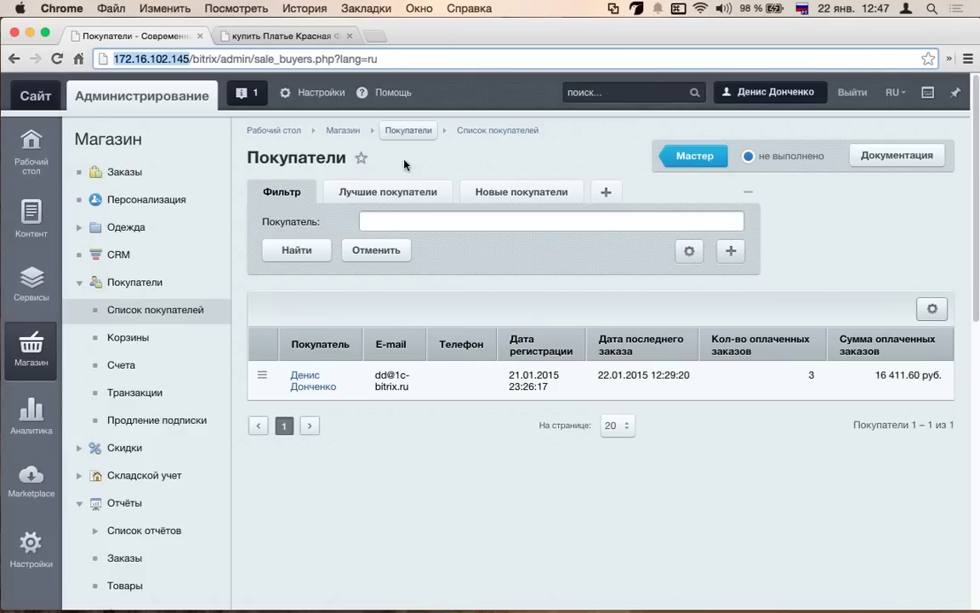
click(352, 190)
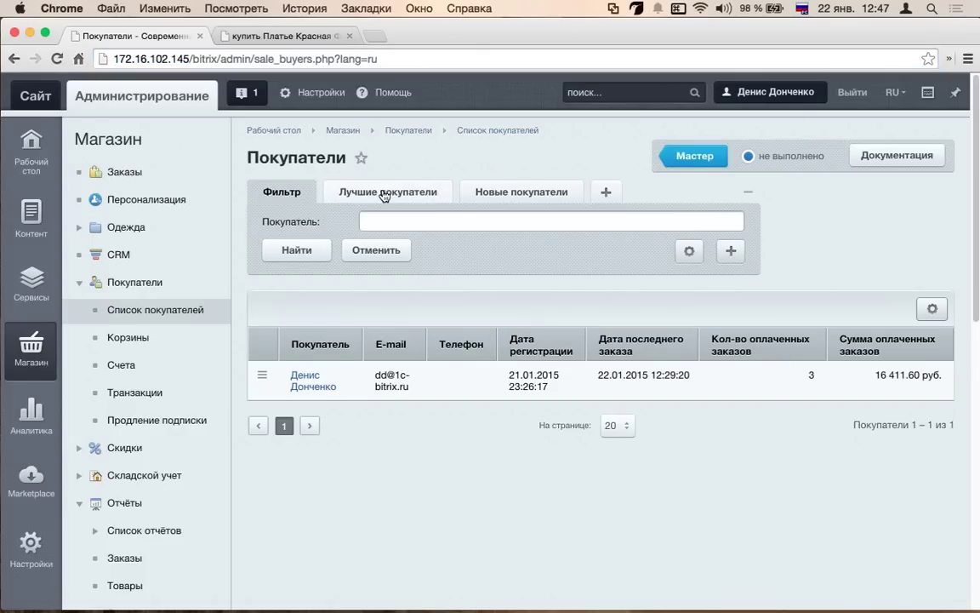
- Add a Заказы сайта condition to the Лучшие покупатели filter
click(515, 196)
click(416, 192)
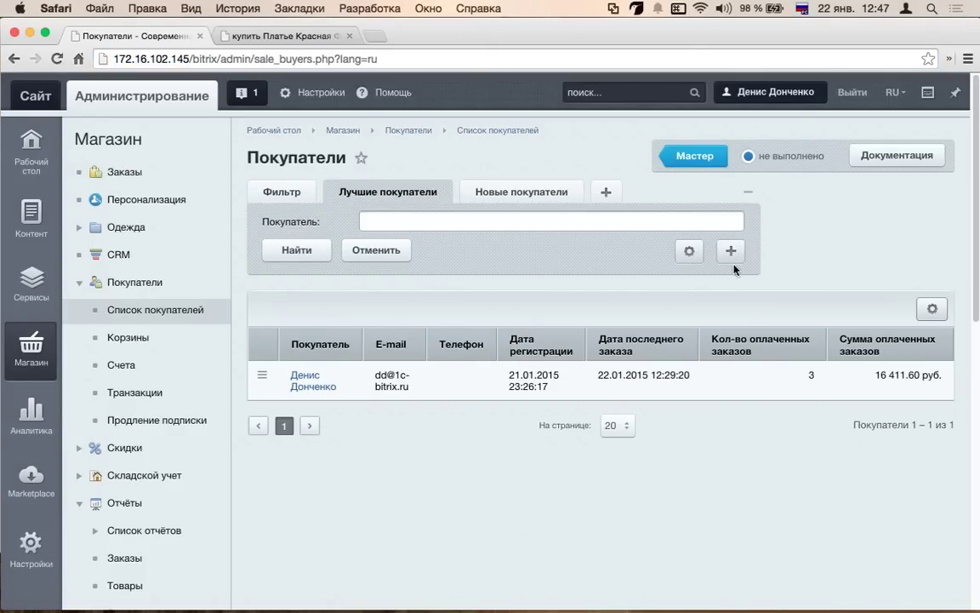
click(731, 250)
scroll(812, 460, down, 2)
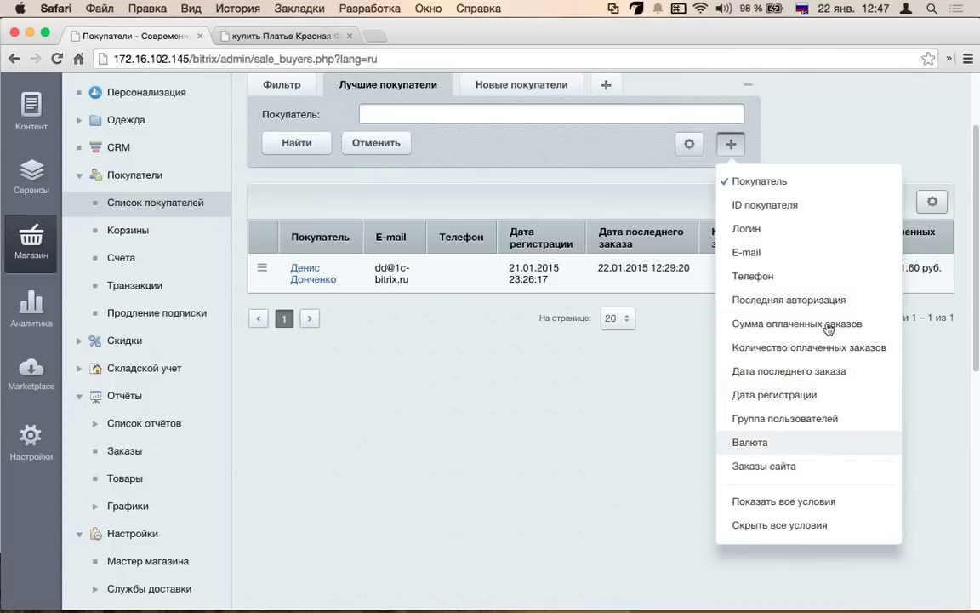
click(813, 470)
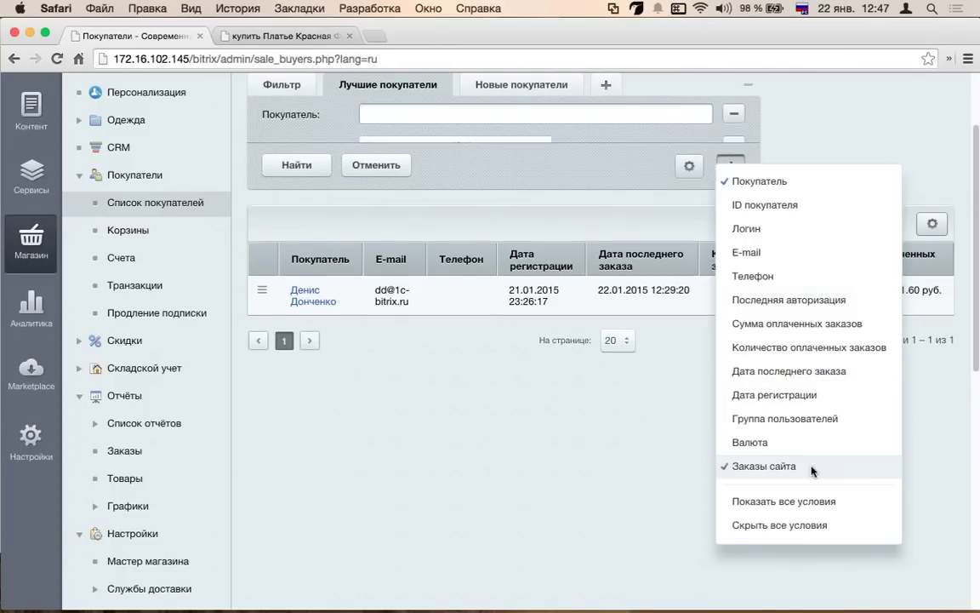
- Add a paid-orders-count range condition and apply the filter to the buyers list
click(720, 192)
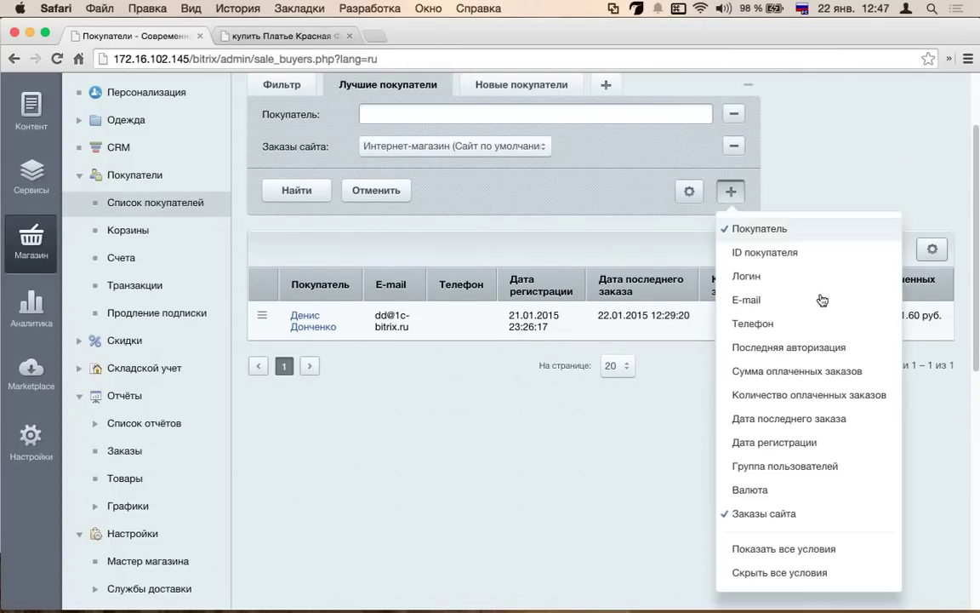
click(861, 398)
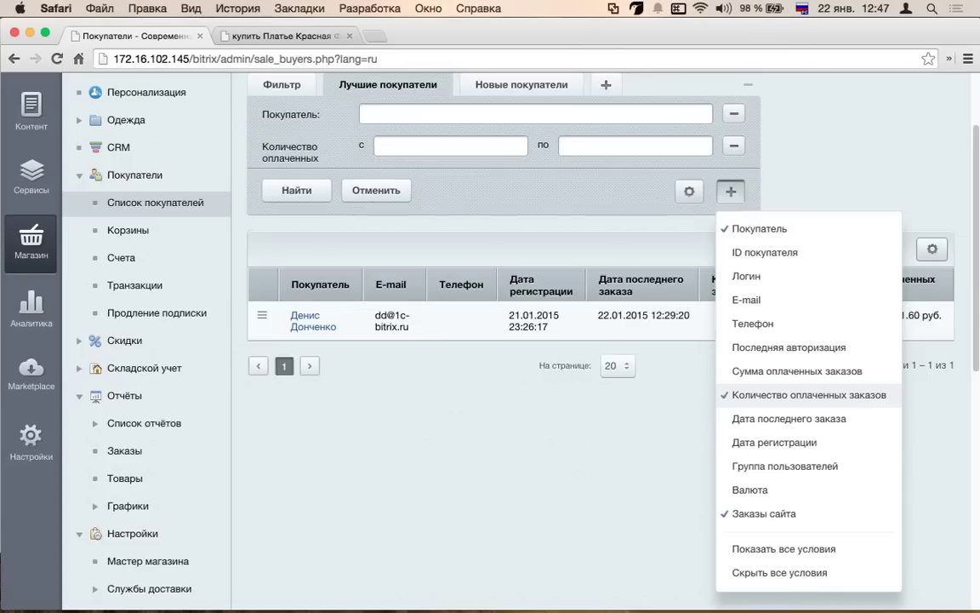
click(476, 144)
click(604, 144)
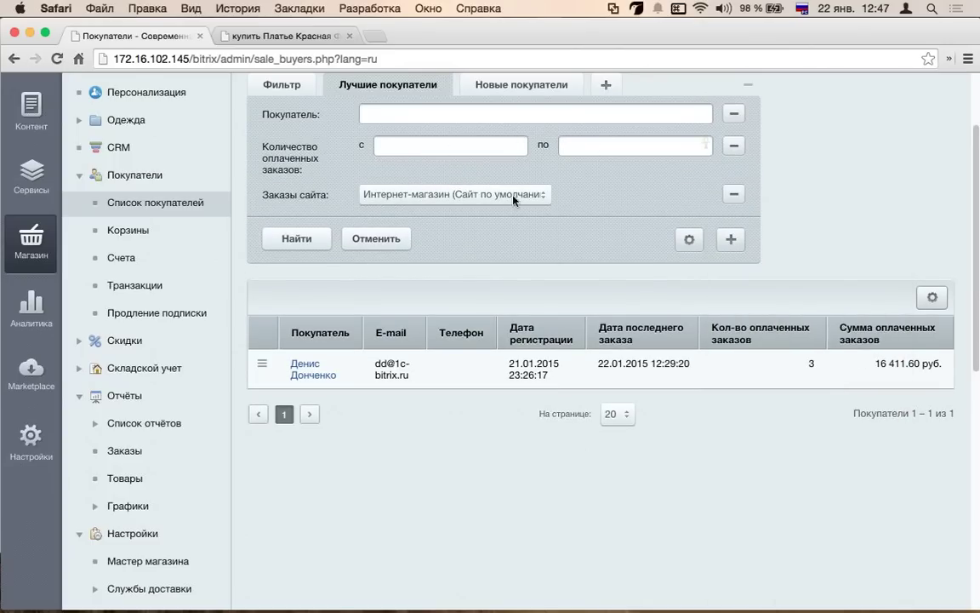
click(315, 247)
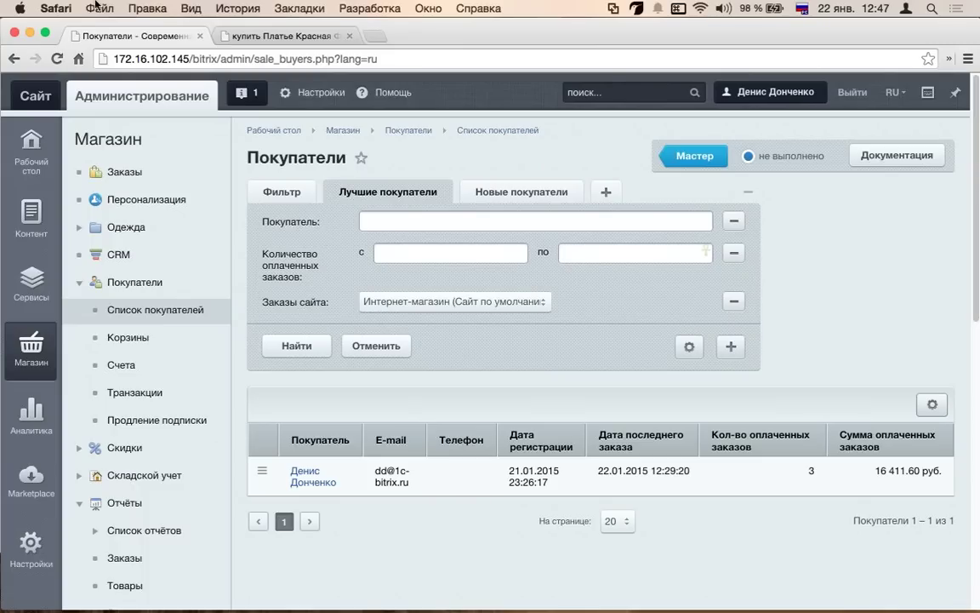
- Open Корзины and review the single 12 033.30 руб. basket of three items
click(158, 341)
scroll(381, 426, down, 10)
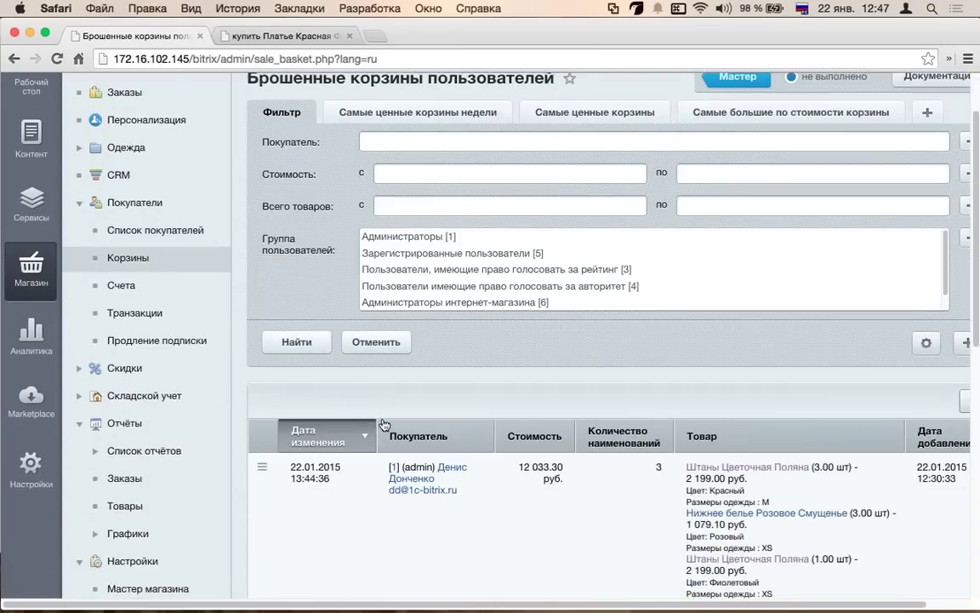
scroll(382, 423, up, 3)
scroll(383, 423, up, 4)
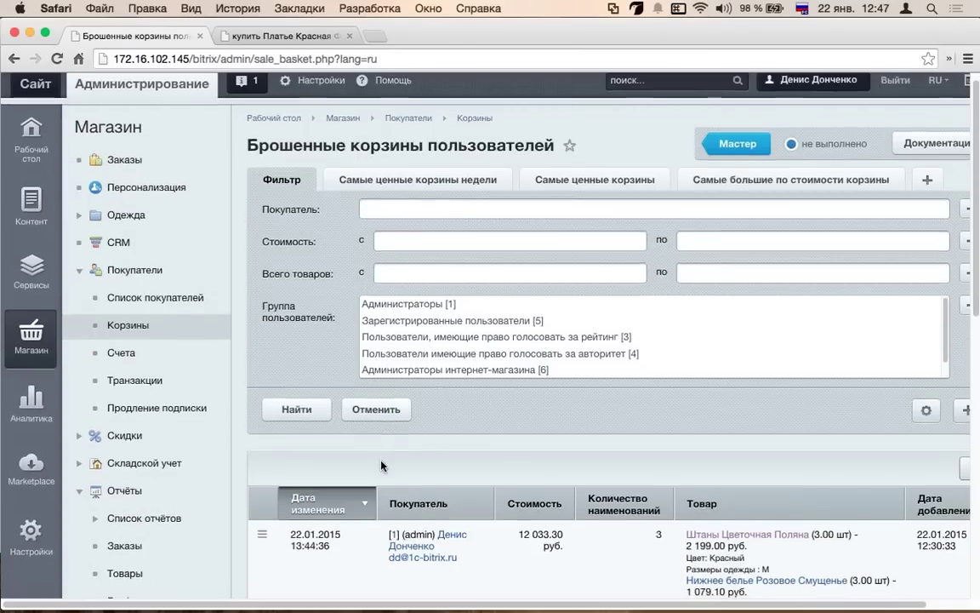
scroll(382, 464, down, 3)
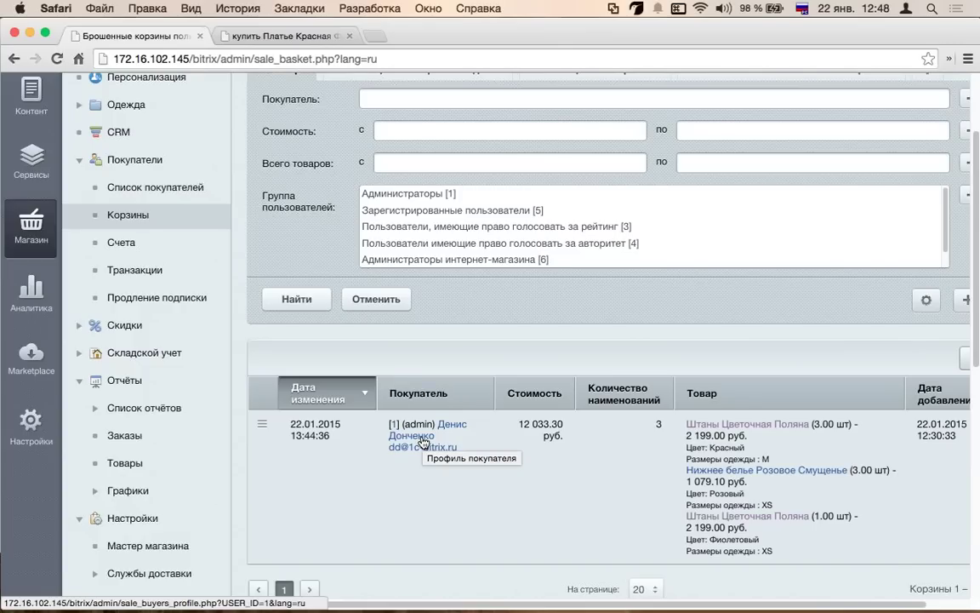
scroll(423, 441, down, 1)
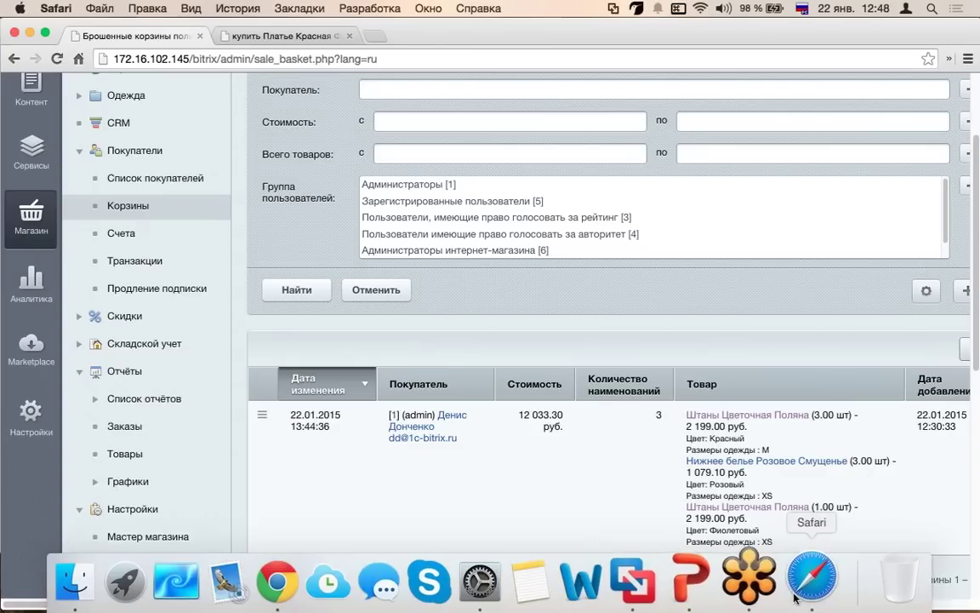
- Load the storefront in a new Safari window from the copied server address
click(803, 579)
text(http://172.16.102.145/)
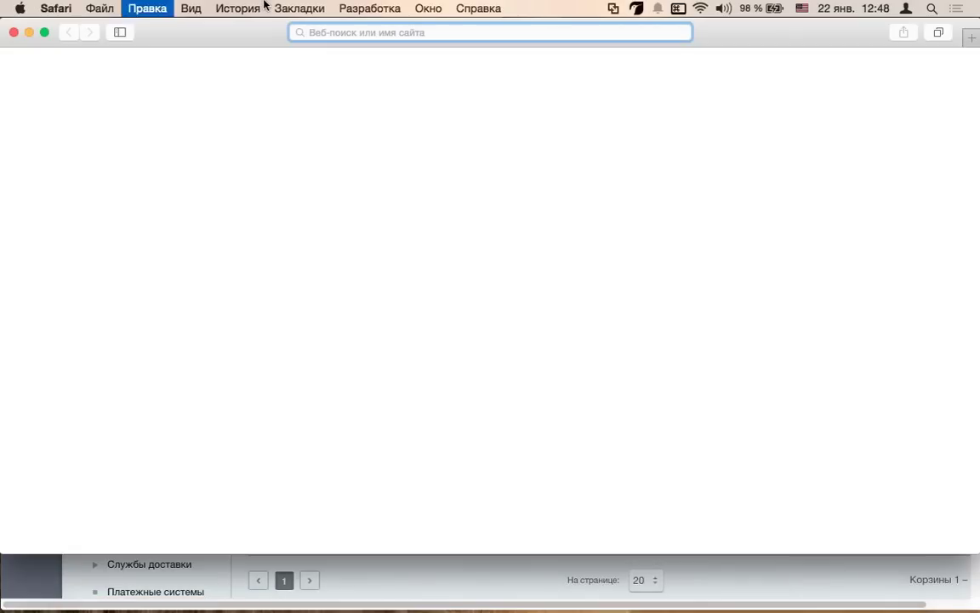
key(Return)
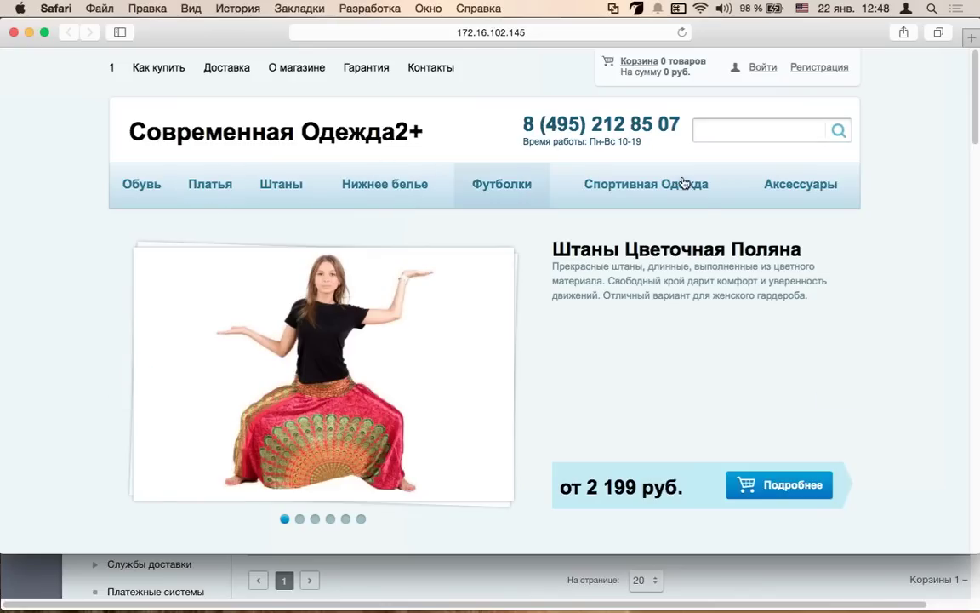
- Add the Спортивный Костюм Розовый Вихрь to the cart as a guest and view the cart
click(617, 182)
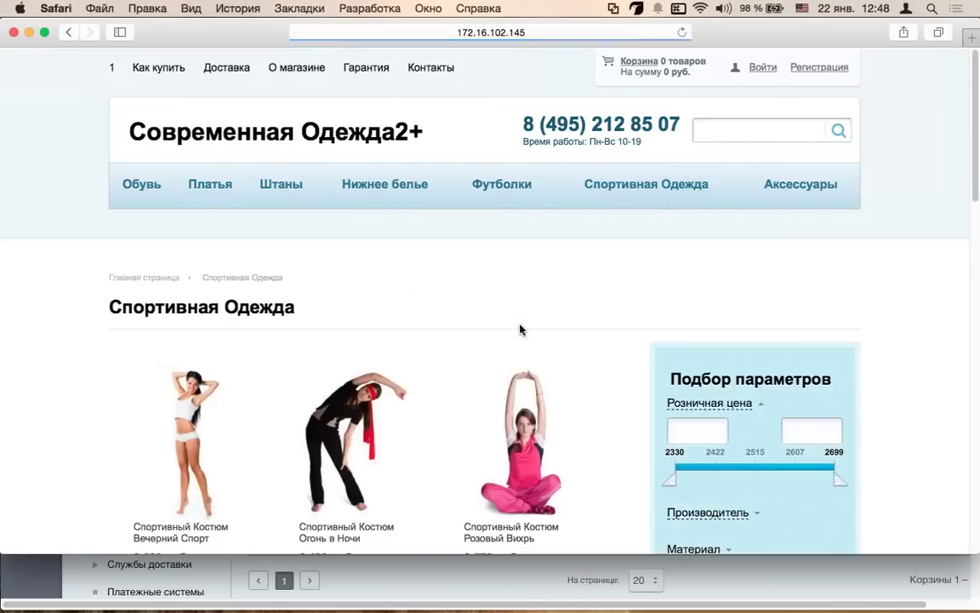
scroll(520, 331, down, 3)
click(516, 484)
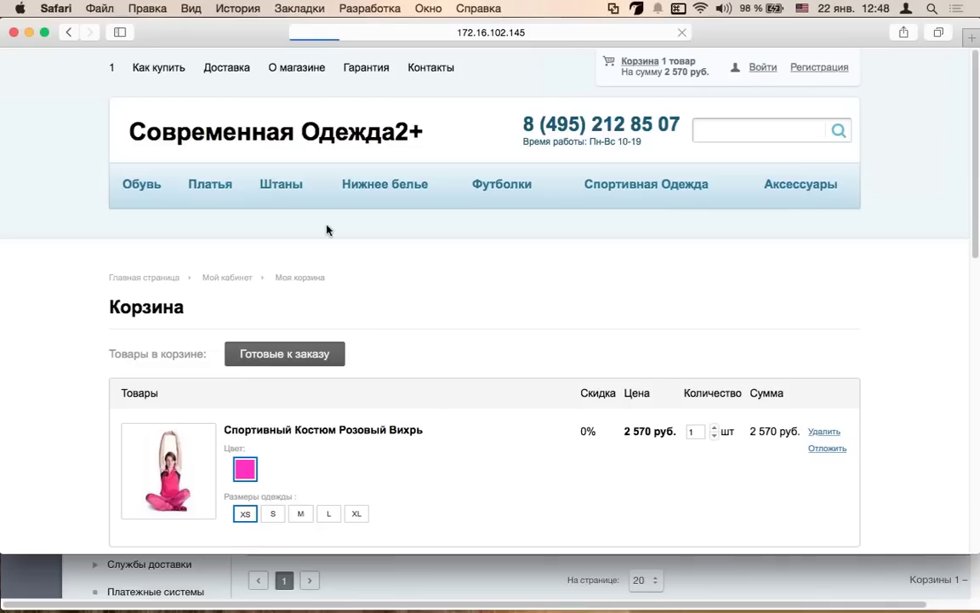
click(247, 132)
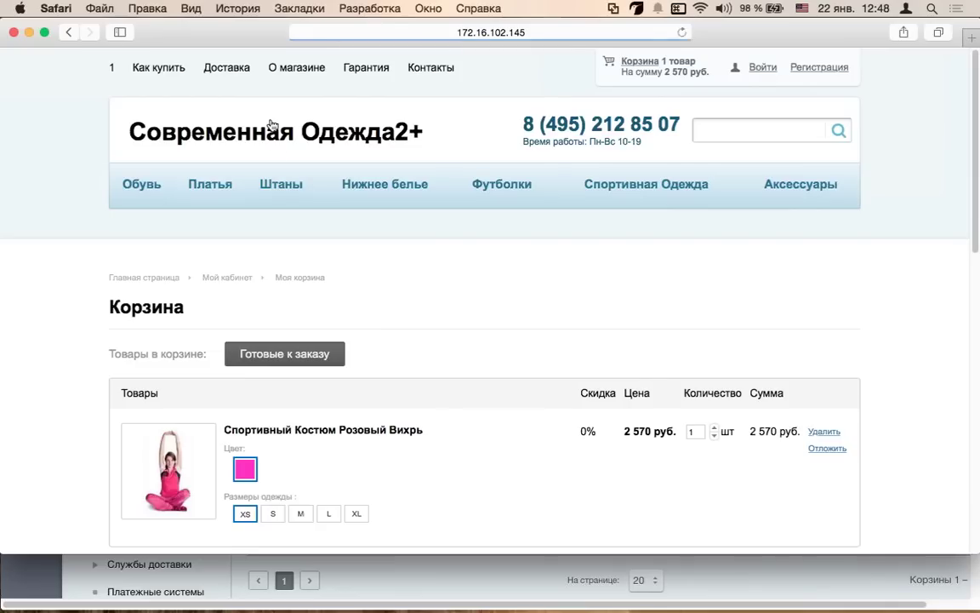
key(super+Tab)
- Reload the baskets list and highlight the new unauthorised 2 570.00 руб. basket's date and Не авторизован label
key(super+r)
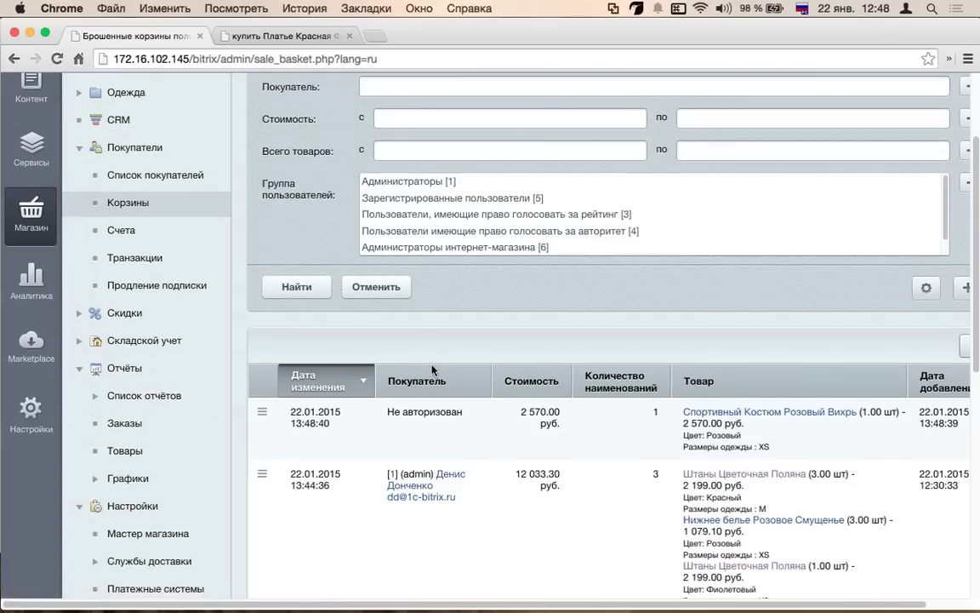
scroll(435, 372, down, 1)
drag(348, 408, 289, 383)
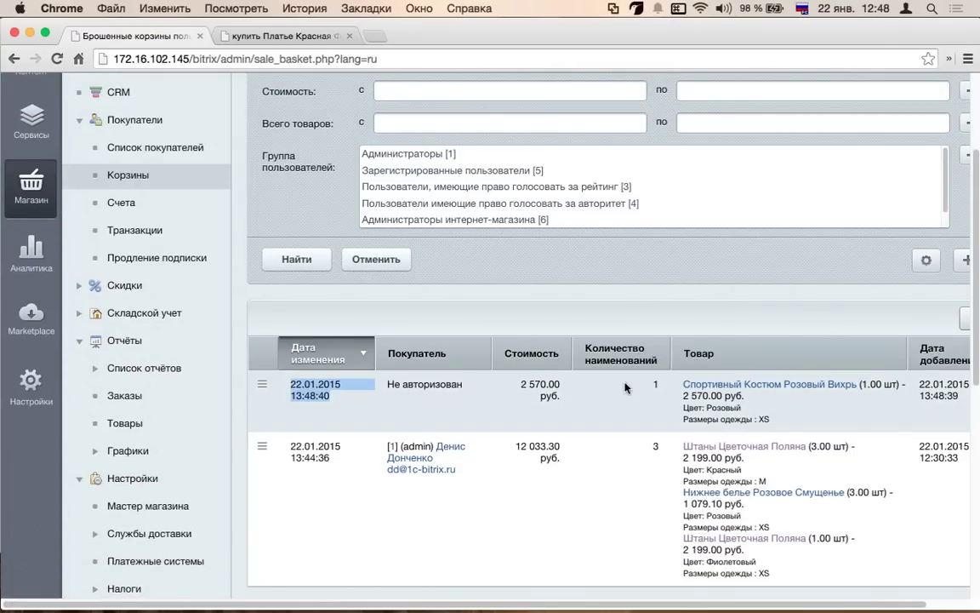
click(402, 393)
drag(388, 387, 458, 377)
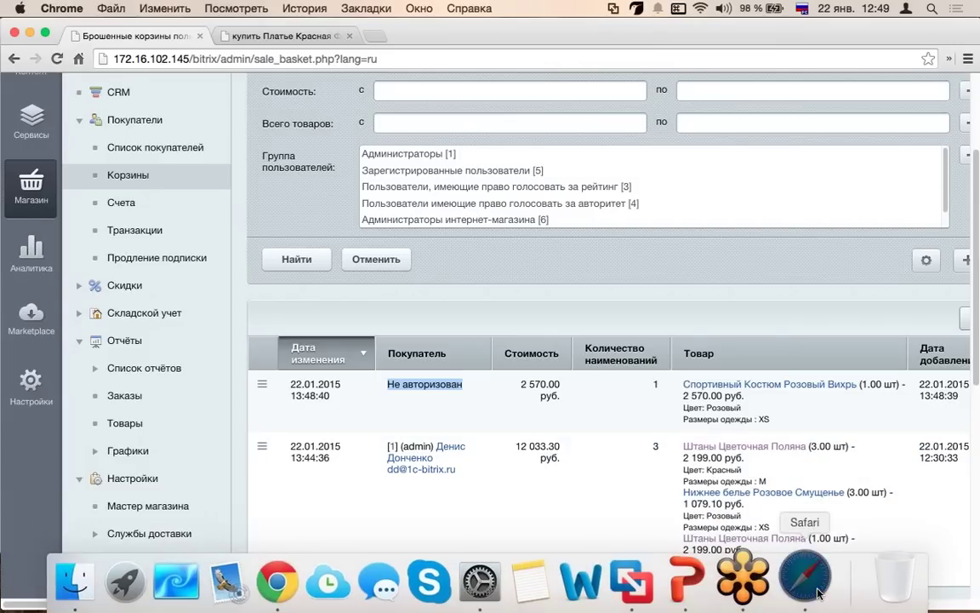
click(870, 573)
scroll(383, 288, down, 5)
scroll(383, 288, down, 5)
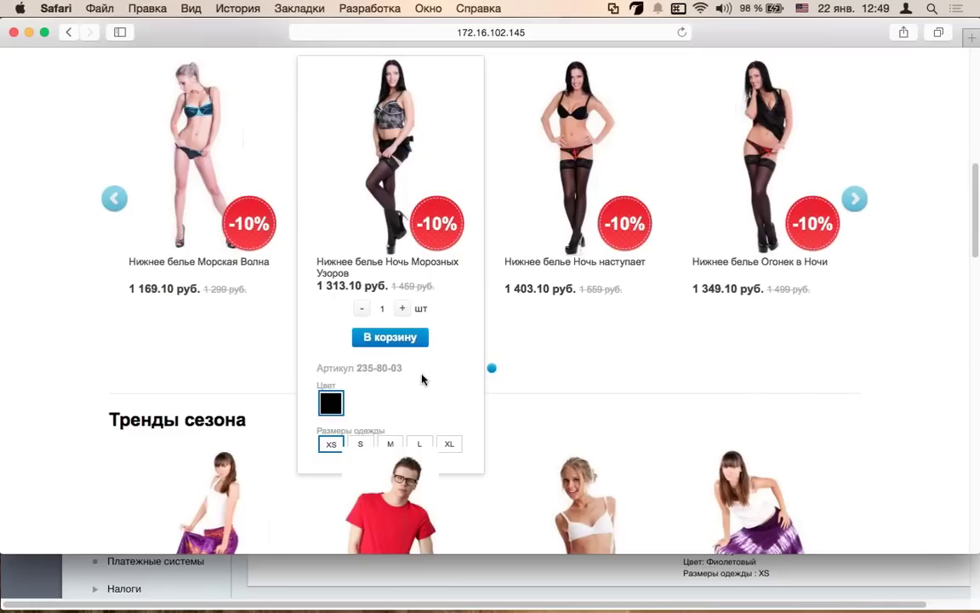
key(super+Tab)
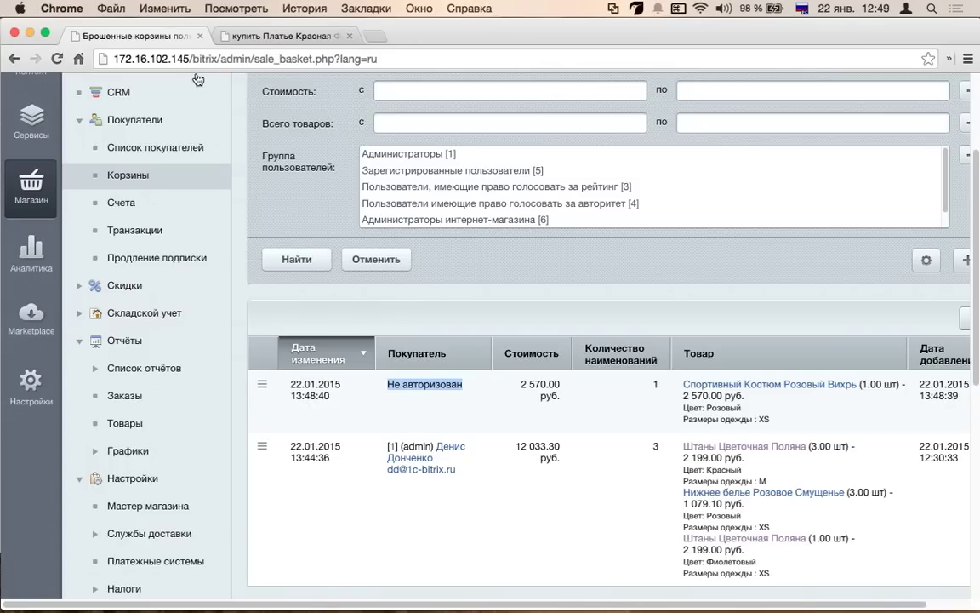
- Open the Счета list from the Магазин sidebar
scroll(254, 238, down, 3)
scroll(252, 276, up, 3)
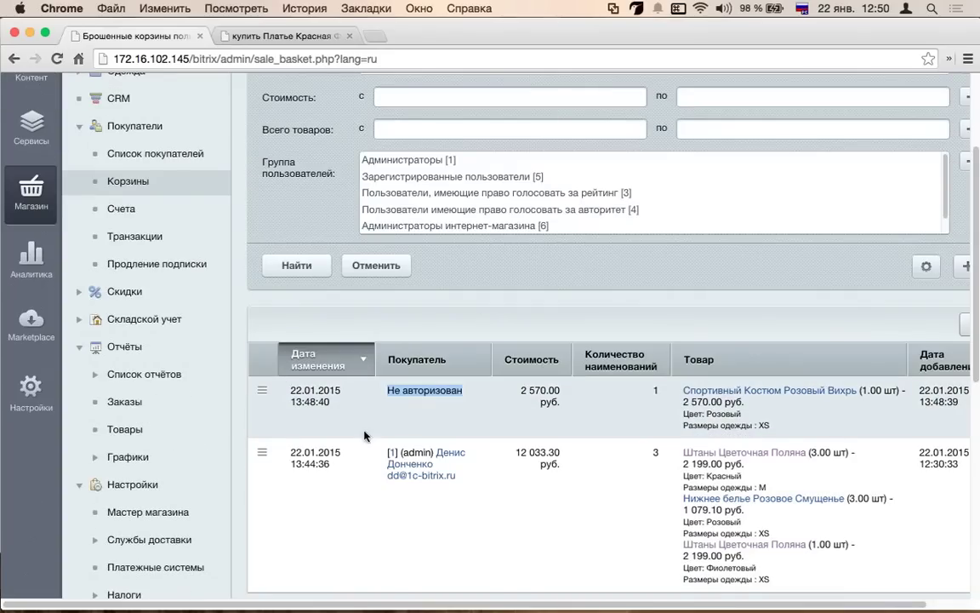
click(121, 213)
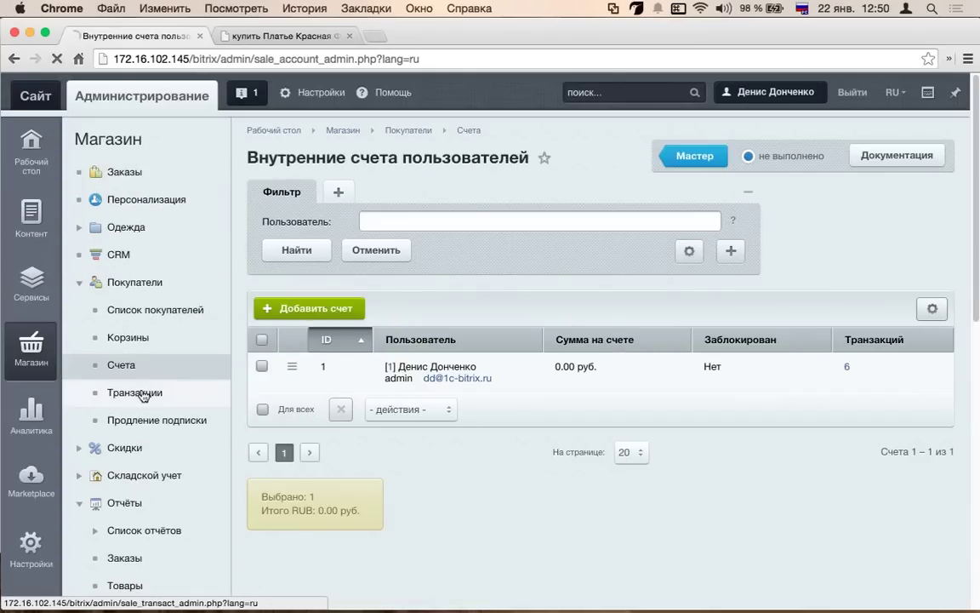
- Open Транзакции with its six entries, then collapse Покупатели and expand Отчёты in the sidebar
click(136, 392)
scroll(697, 300, down, 5)
scroll(499, 301, up, 2)
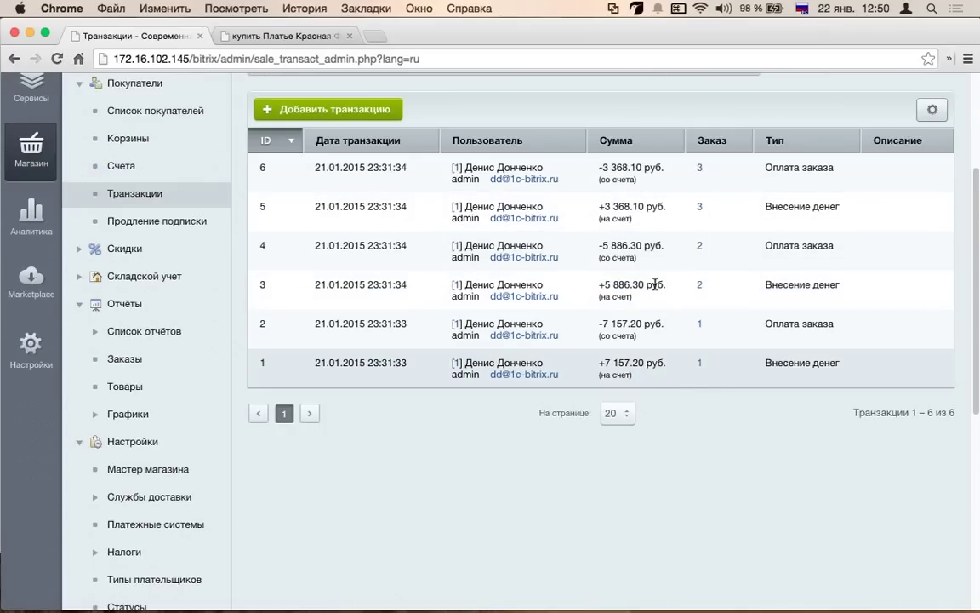
scroll(176, 217, up, 2)
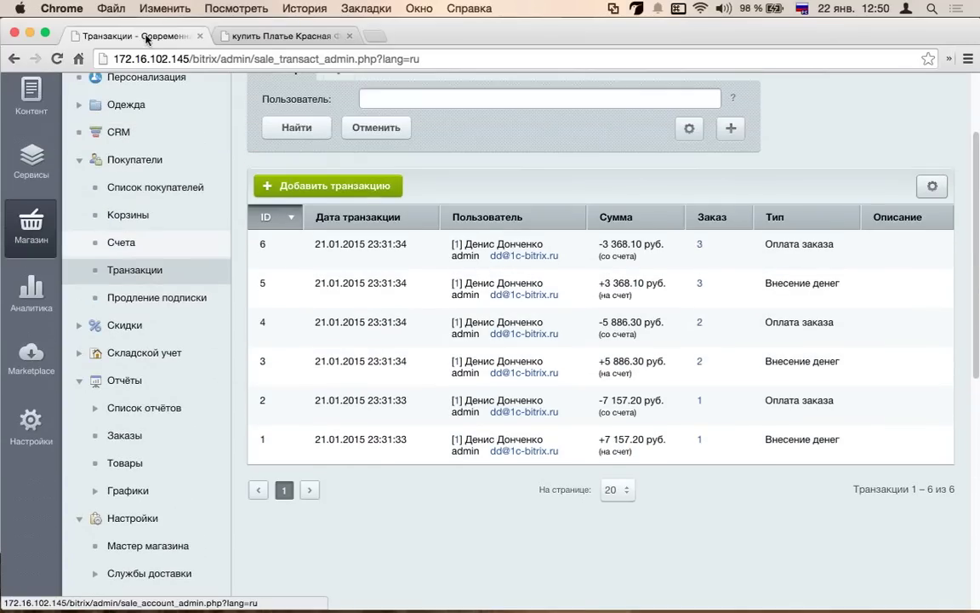
click(79, 159)
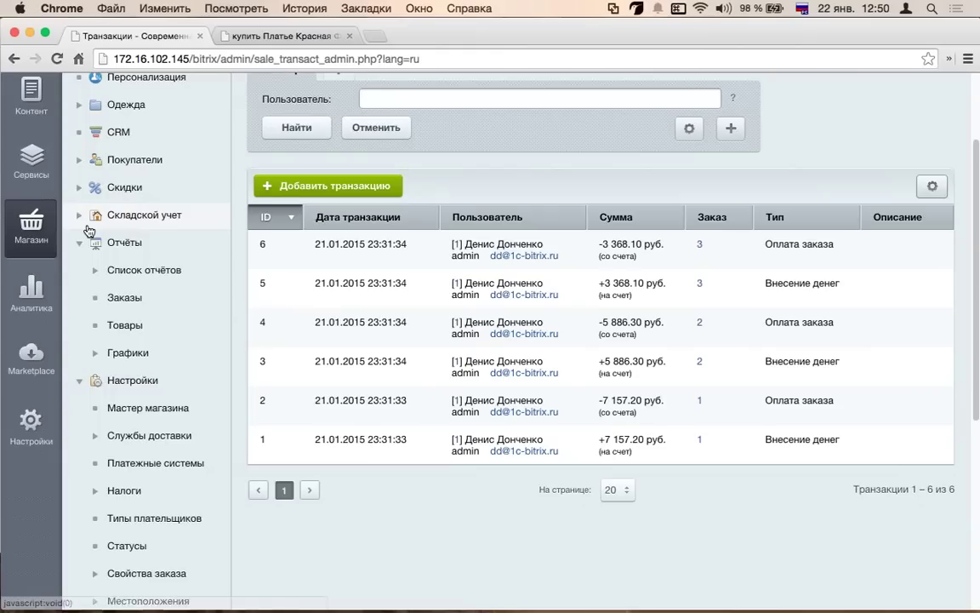
click(99, 270)
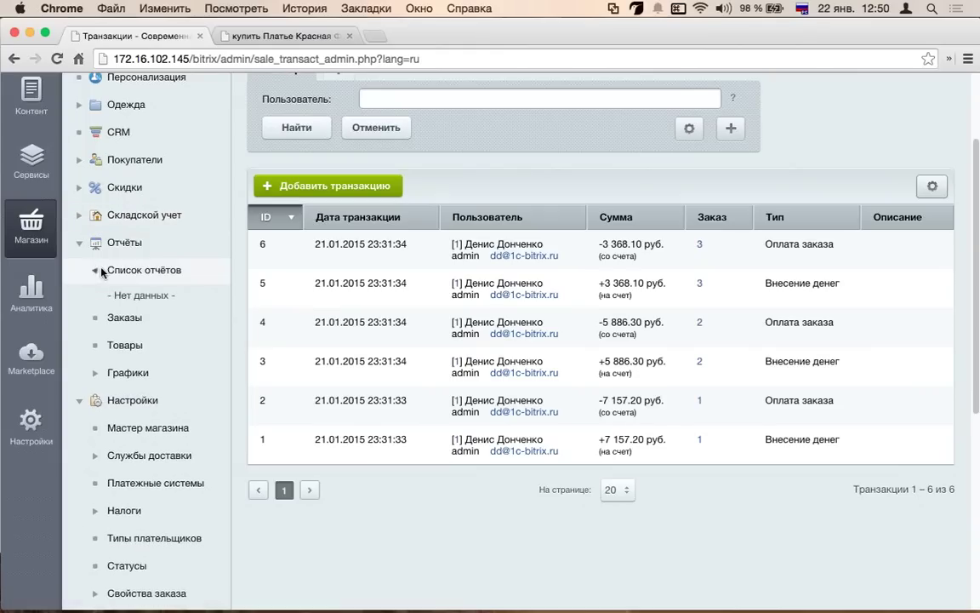
- Create the thirteen standard reports in Список отчётов and open Прайс-лист (мобильный)
click(136, 269)
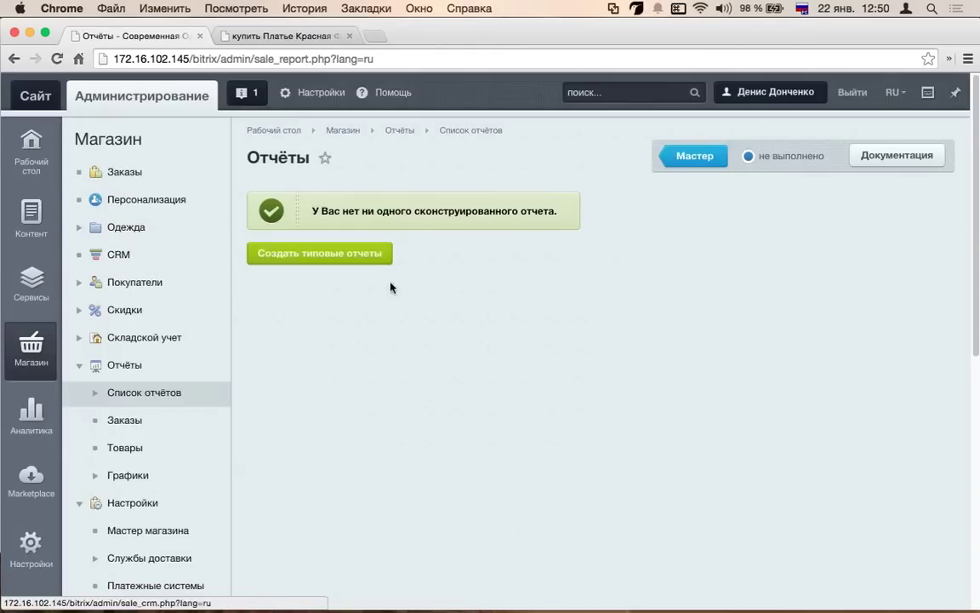
click(374, 254)
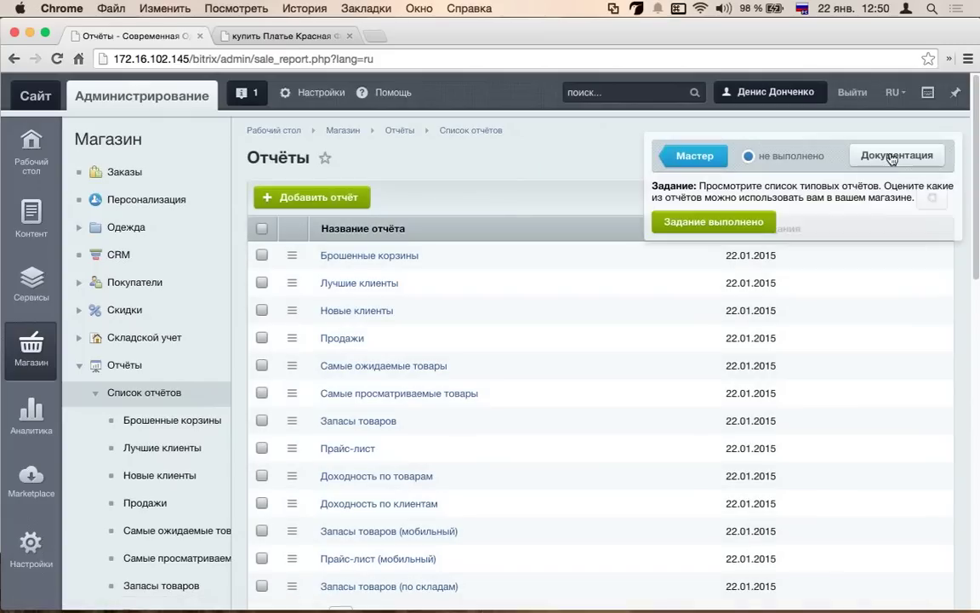
scroll(366, 213, down, 2)
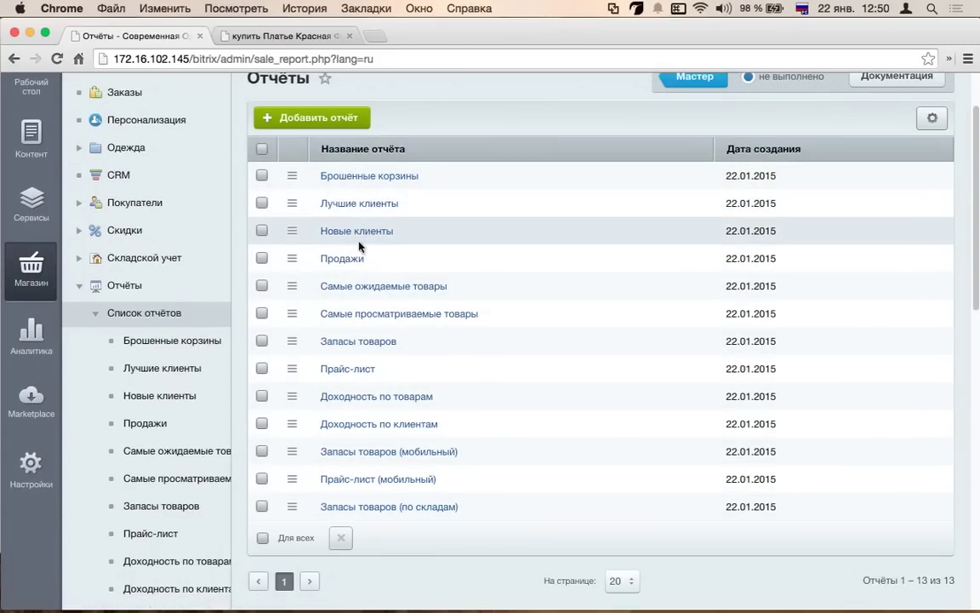
scroll(422, 433, down, 1)
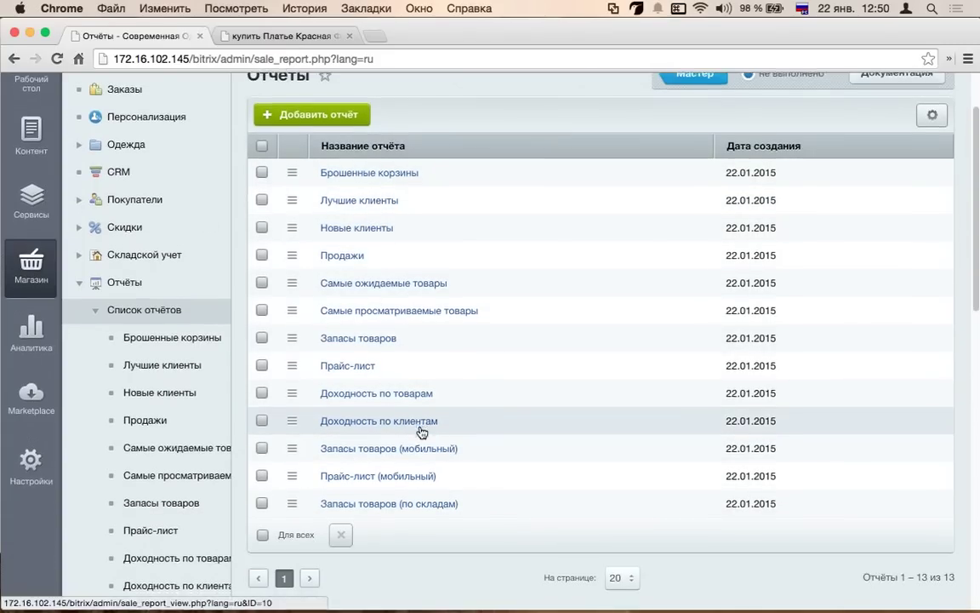
scroll(421, 432, down, 3)
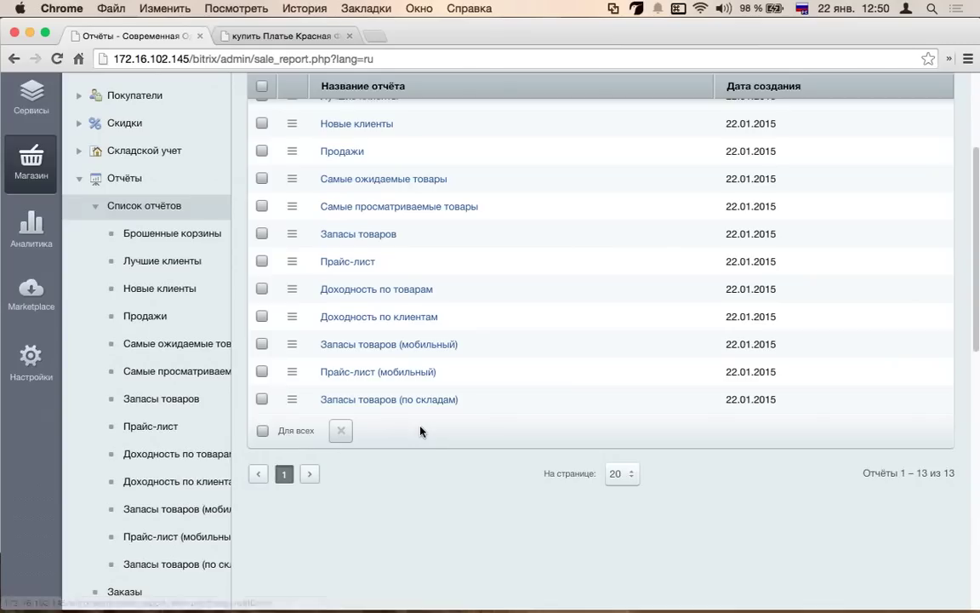
click(423, 374)
- Scroll through the price list's base prices for slippers (999–1 199) and underwear (1 099–1 399)
scroll(443, 402, down, 12)
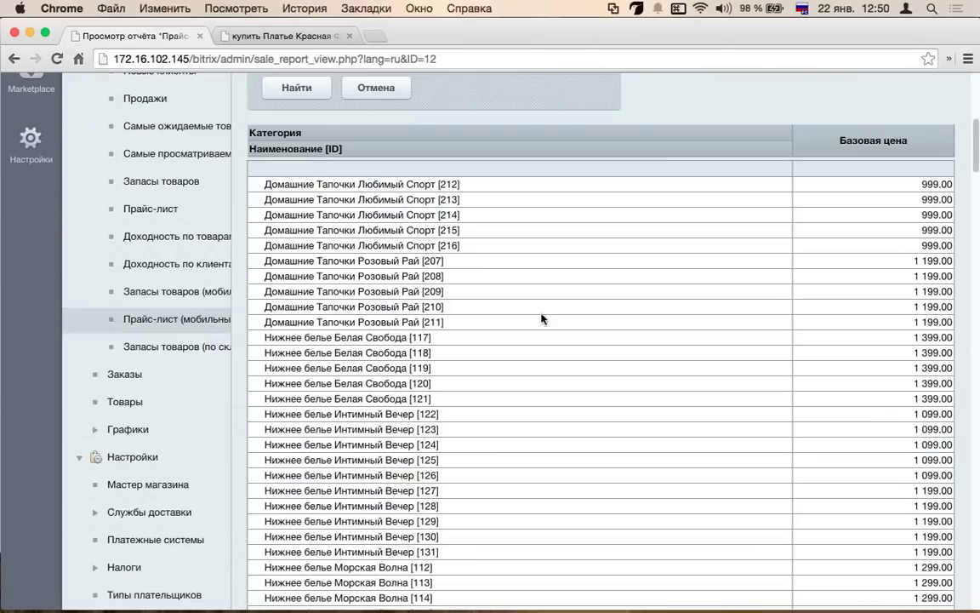
scroll(542, 319, up, 9)
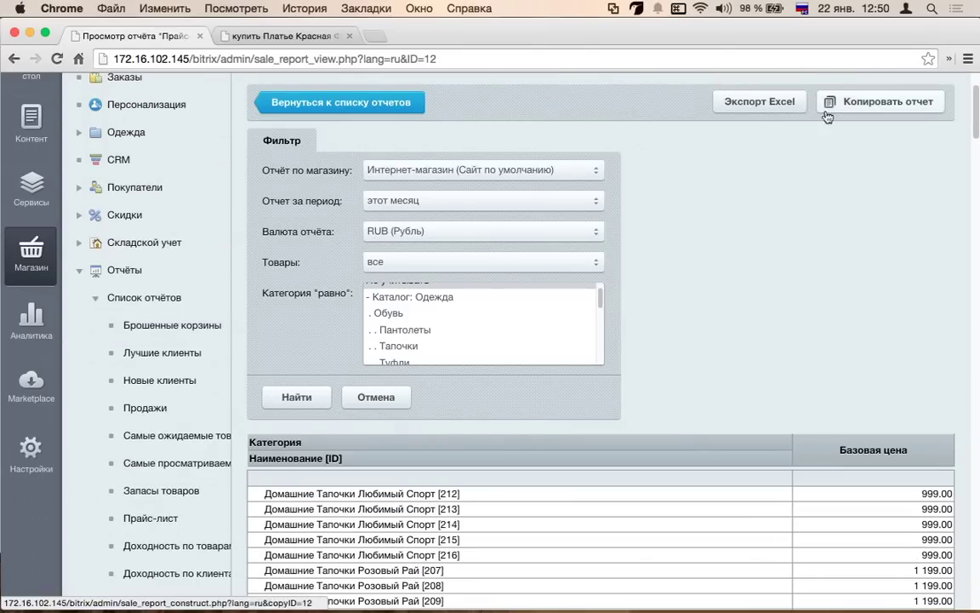
scroll(732, 231, down, 1)
scroll(732, 231, down, 20)
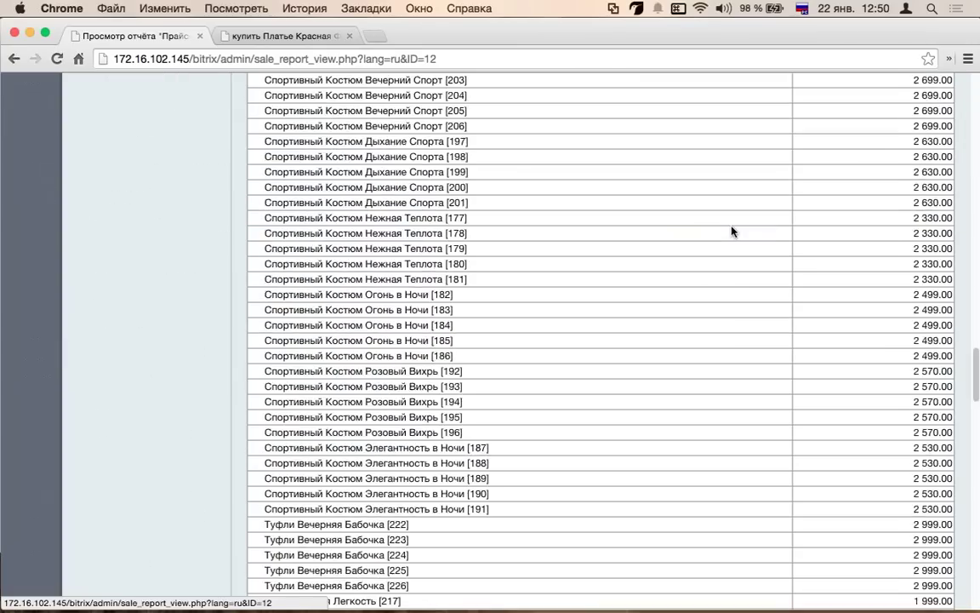
scroll(732, 231, up, 20)
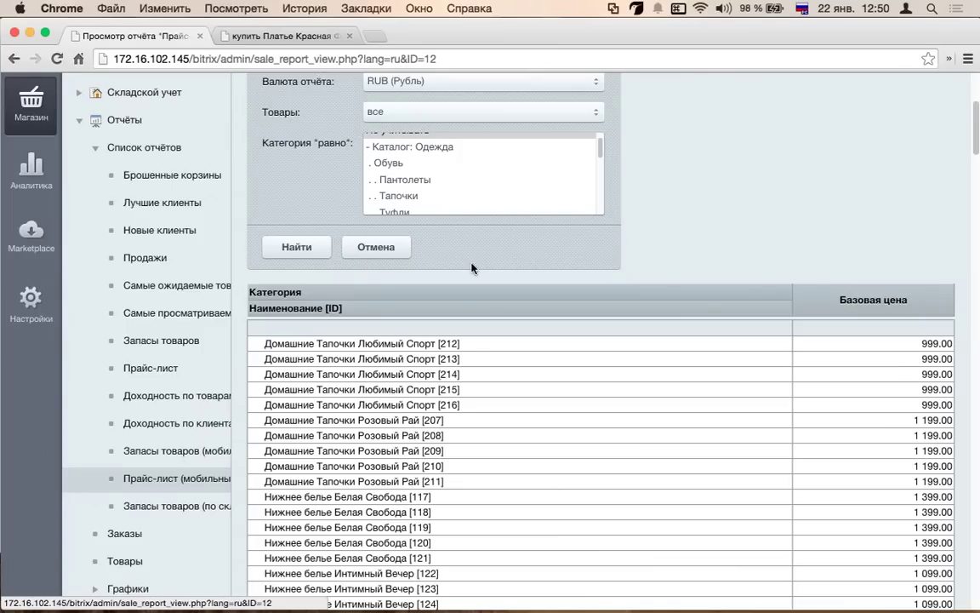
scroll(493, 273, up, 5)
scroll(648, 337, down, 3)
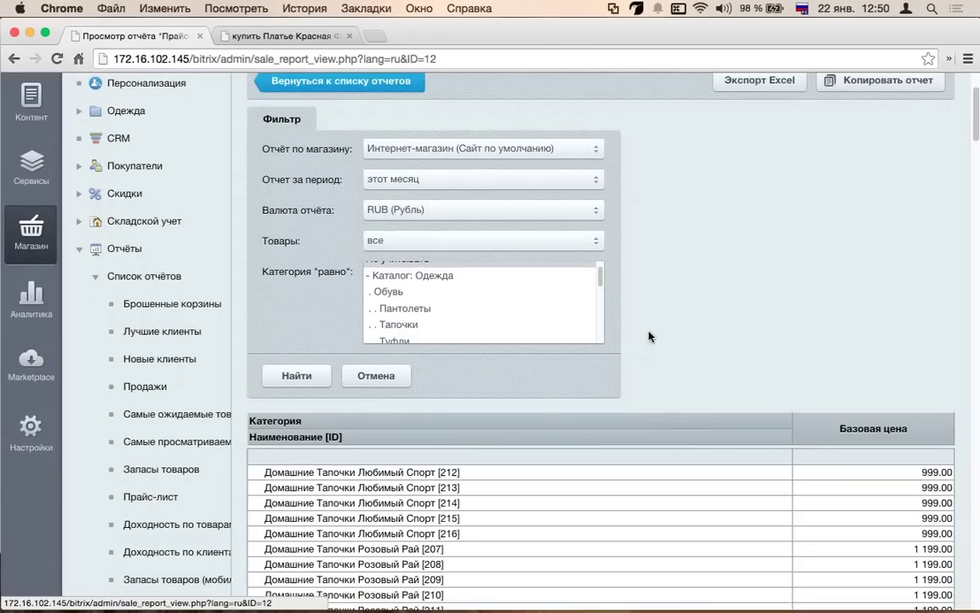
scroll(648, 336, down, 7)
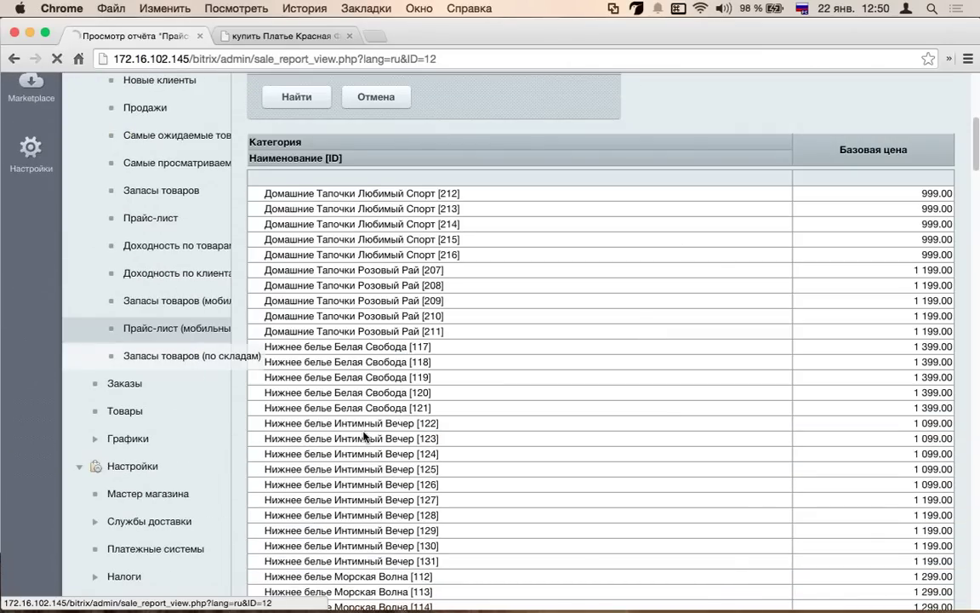
- Open the Запасы товаров (по складам) report and inspect the Склад row's outgoing stock
click(173, 320)
scroll(383, 394, down, 15)
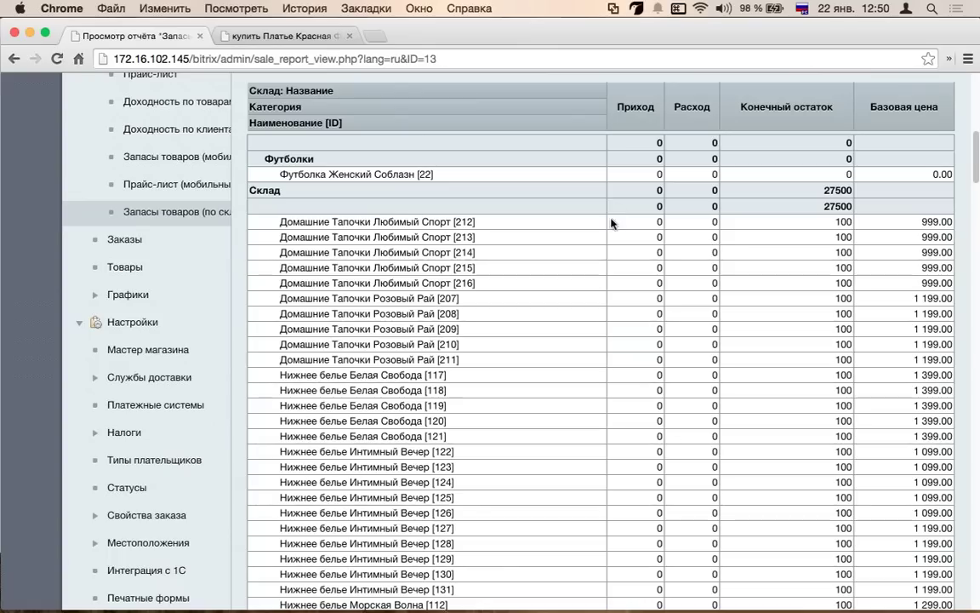
drag(656, 189, 694, 186)
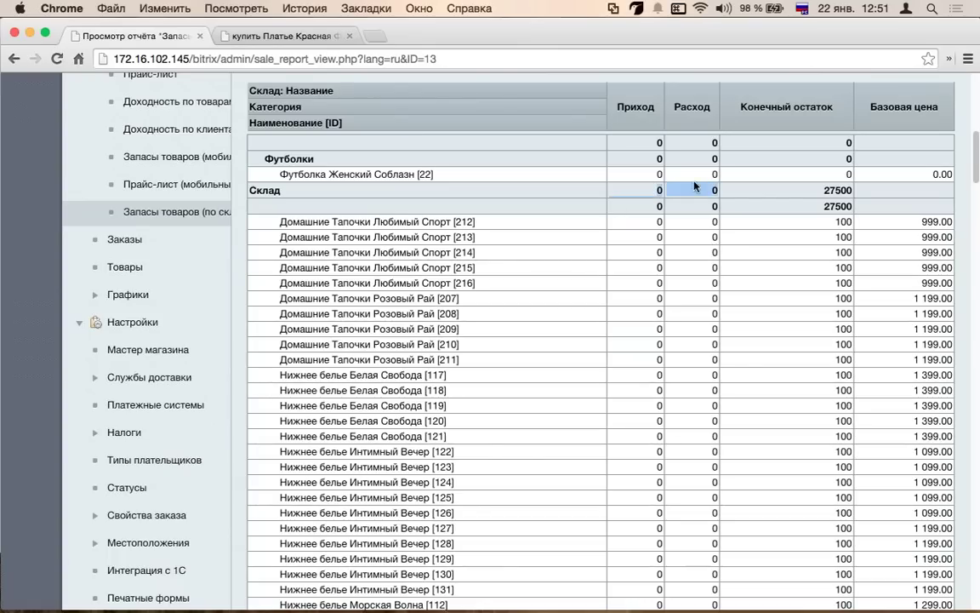
click(697, 201)
scroll(639, 217, down, 8)
scroll(639, 217, up, 10)
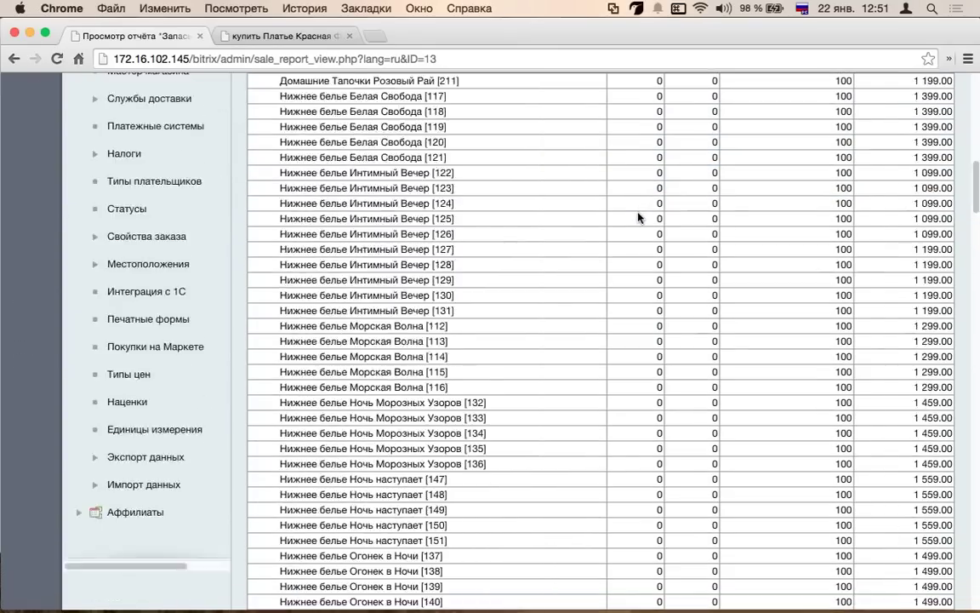
scroll(601, 244, down, 4)
scroll(275, 130, up, 4)
scroll(383, 216, down, 8)
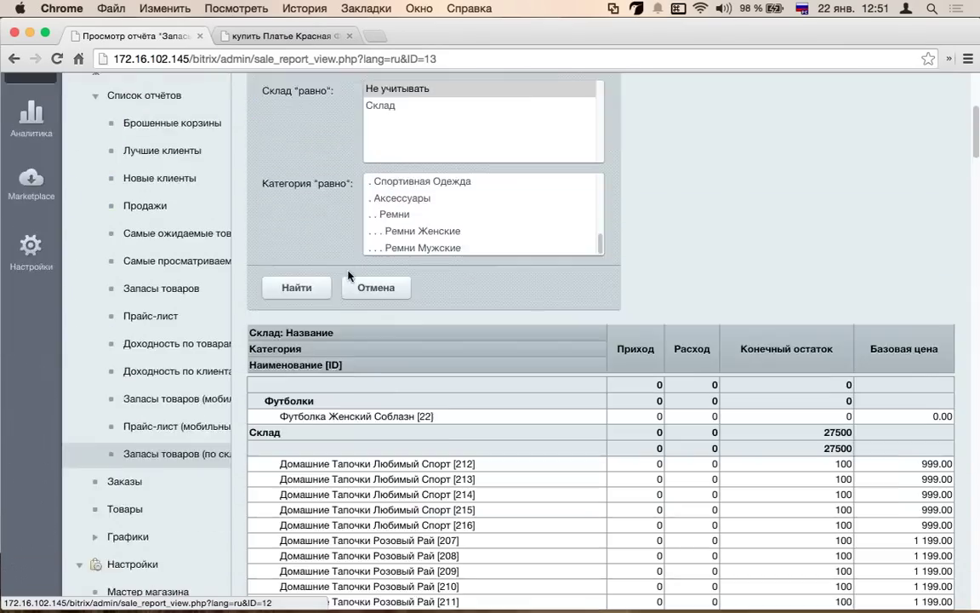
scroll(576, 356, down, 20)
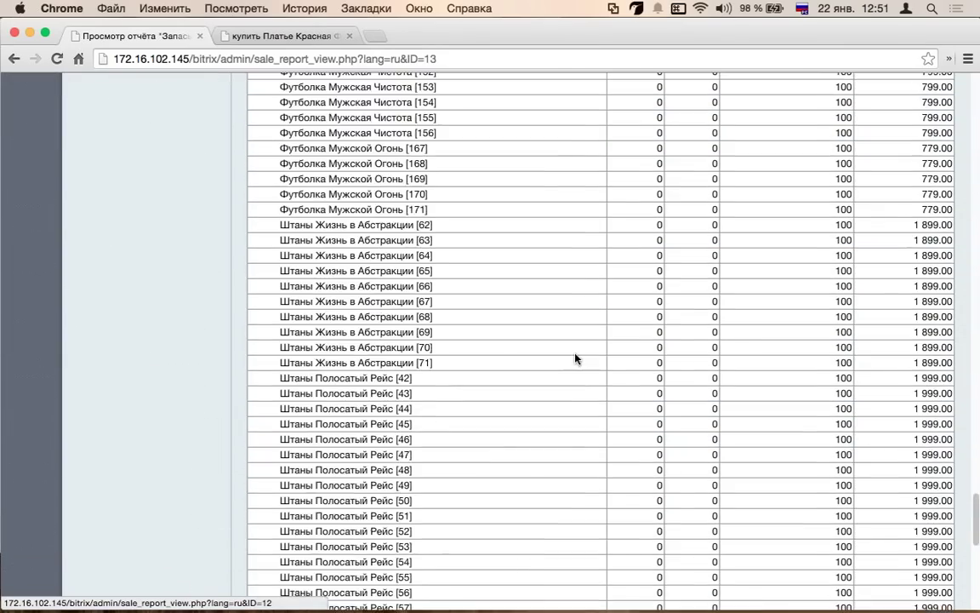
scroll(824, 354, down, 4)
scroll(215, 254, up, 20)
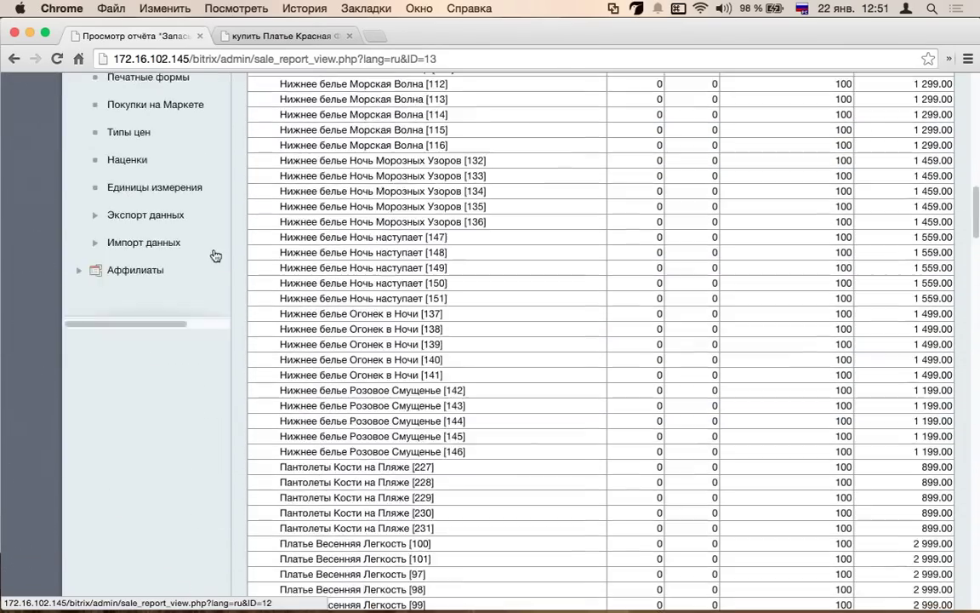
scroll(171, 323, up, 10)
scroll(166, 308, down, 4)
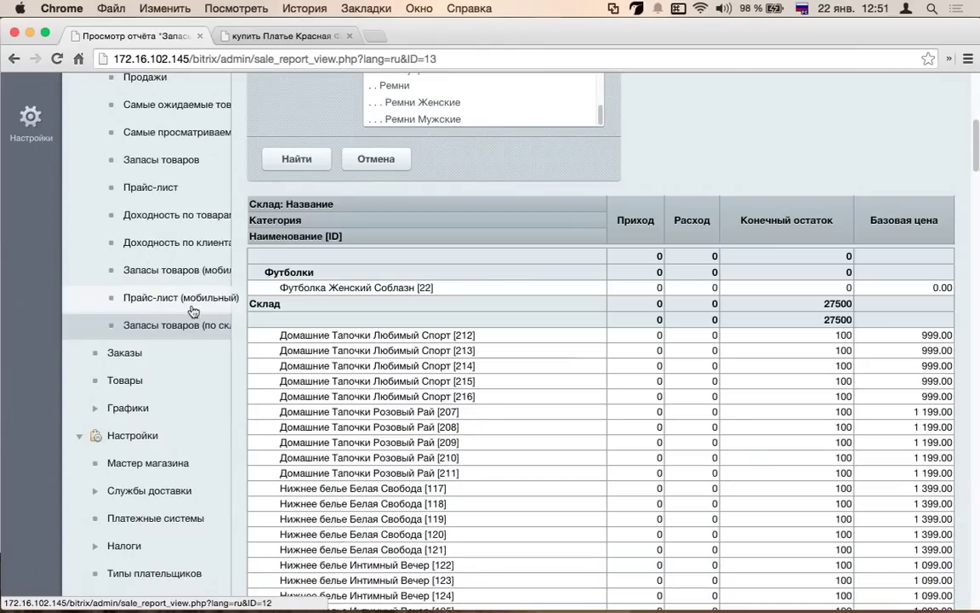
- Open the Доходность по товарам report and review its Себестоимость column
click(165, 216)
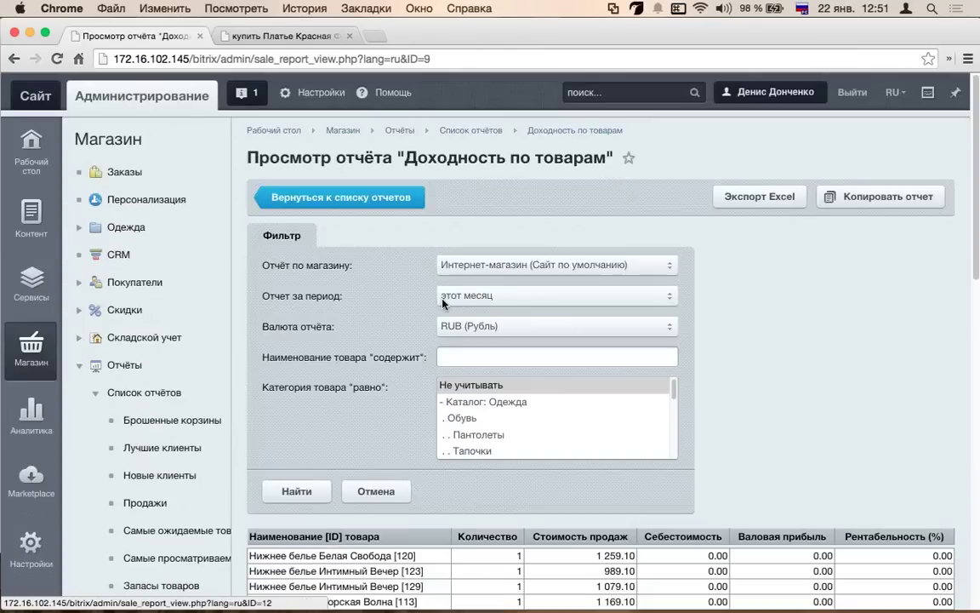
scroll(430, 326, down, 3)
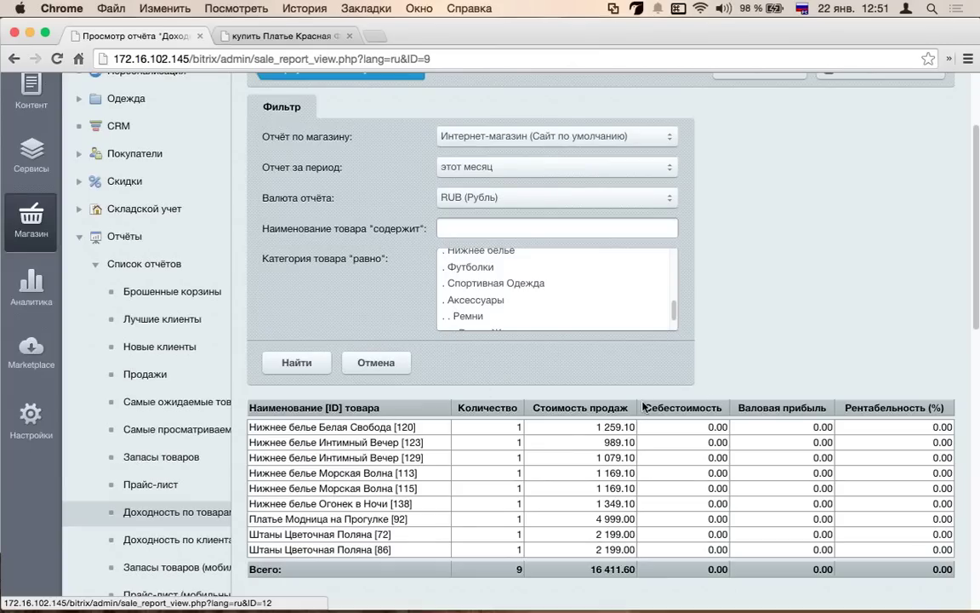
double_click(716, 408)
scroll(688, 217, down, 3)
scroll(687, 216, up, 2)
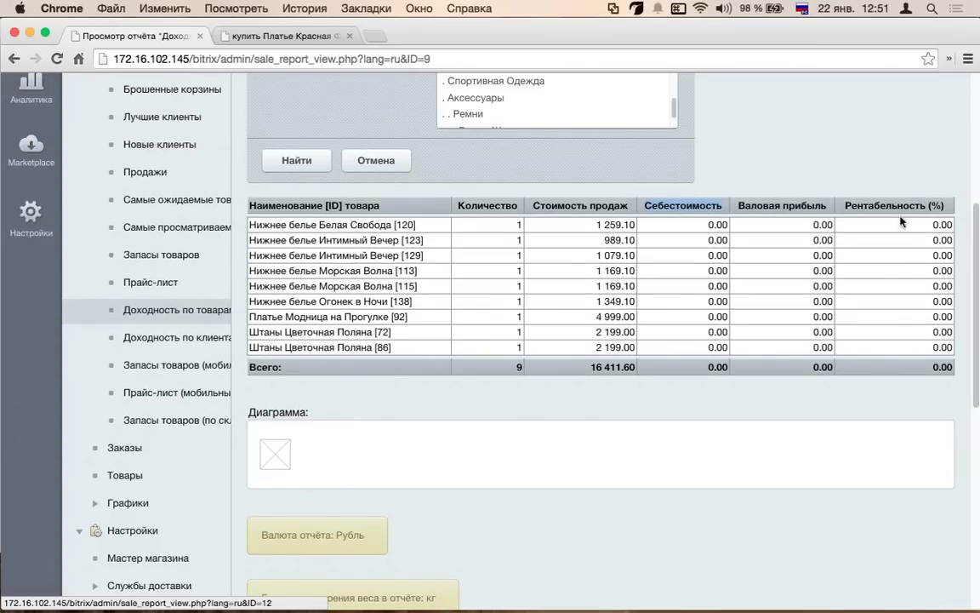
scroll(677, 261, up, 4)
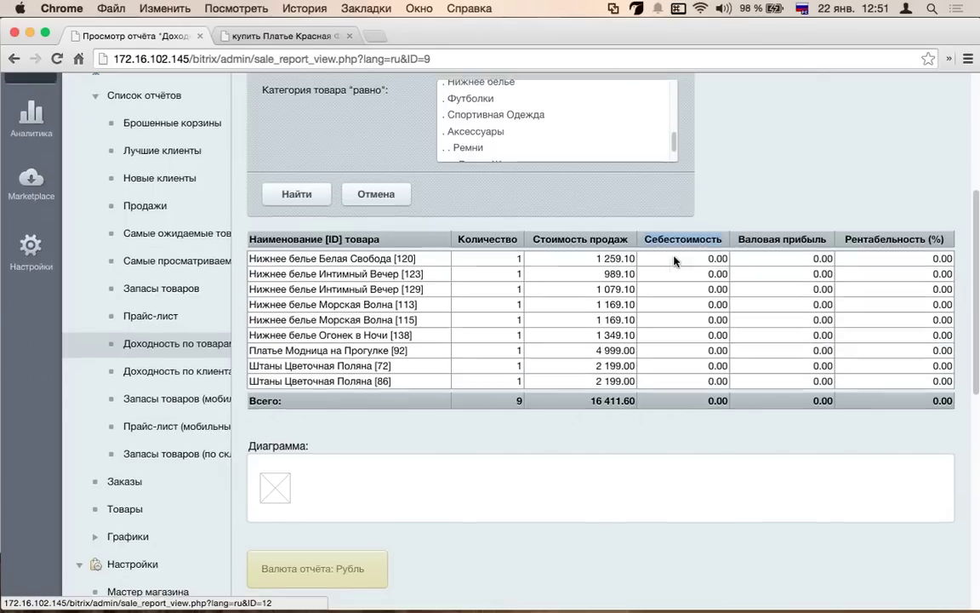
scroll(727, 239, up, 2)
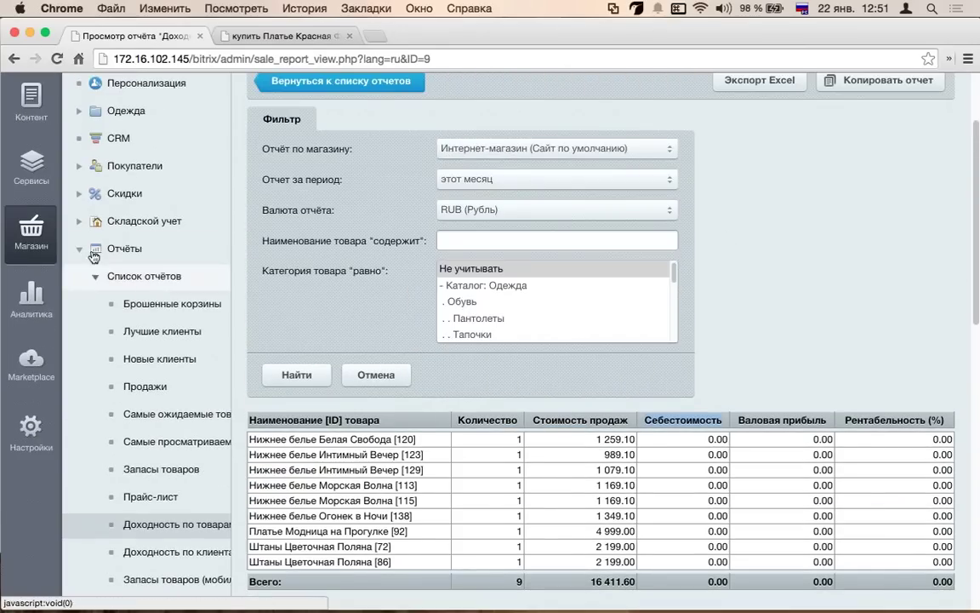
- Collapse Отчёты and expand Складской учет in the left menu
click(79, 248)
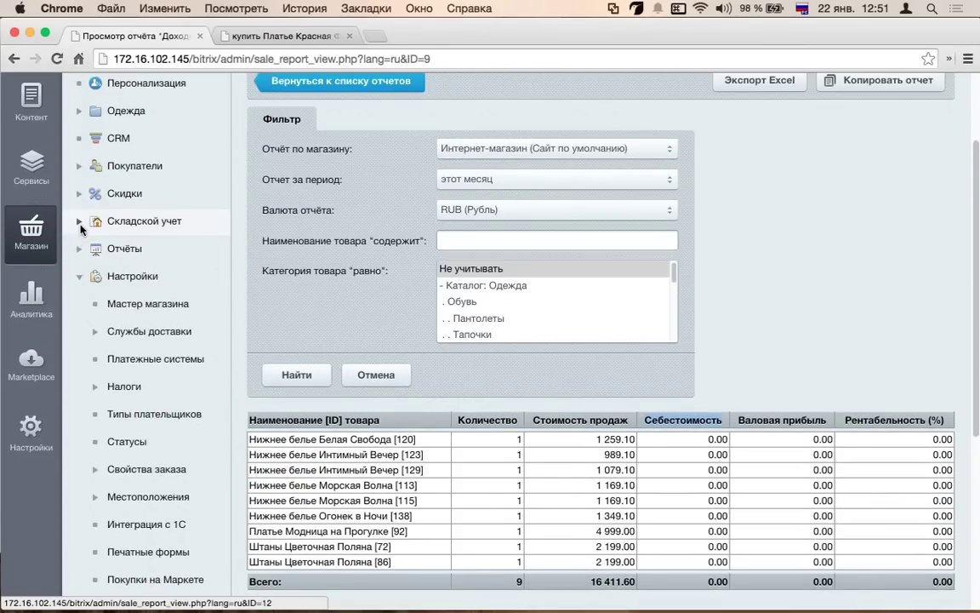
click(79, 221)
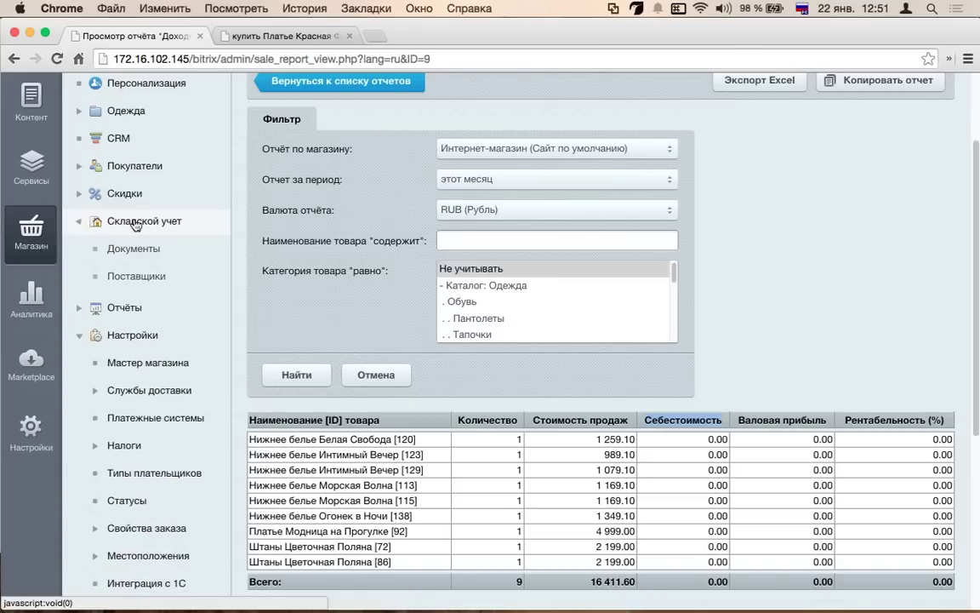
click(135, 223)
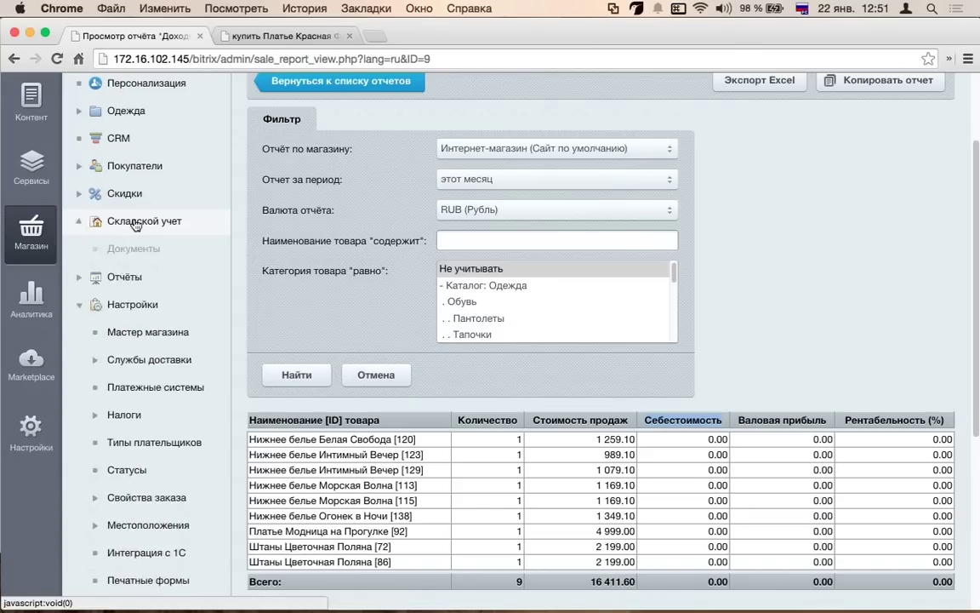
click(79, 223)
- Open the empty Документы list, glance at Поставщики, and check the Создать документ types
click(132, 248)
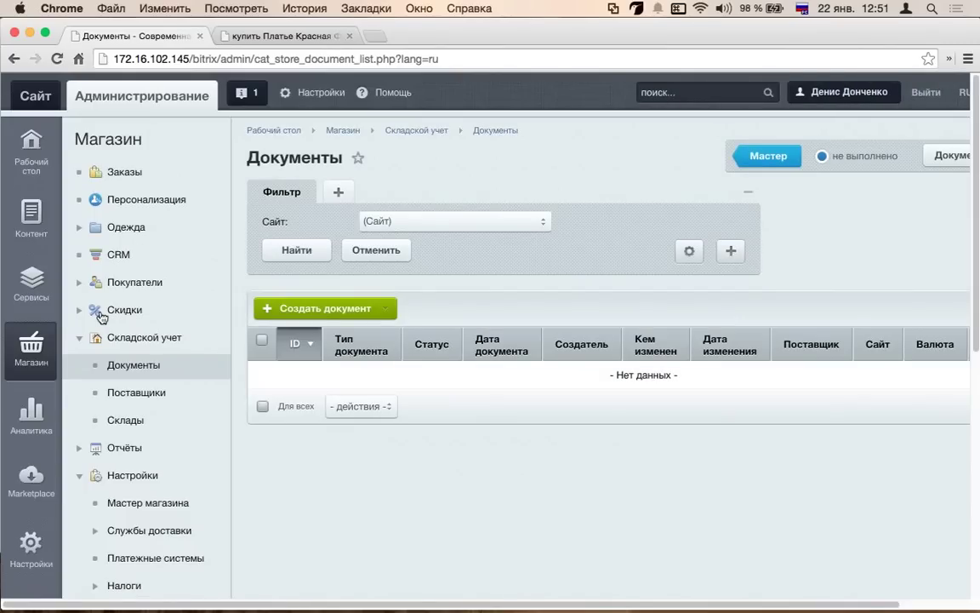
click(128, 391)
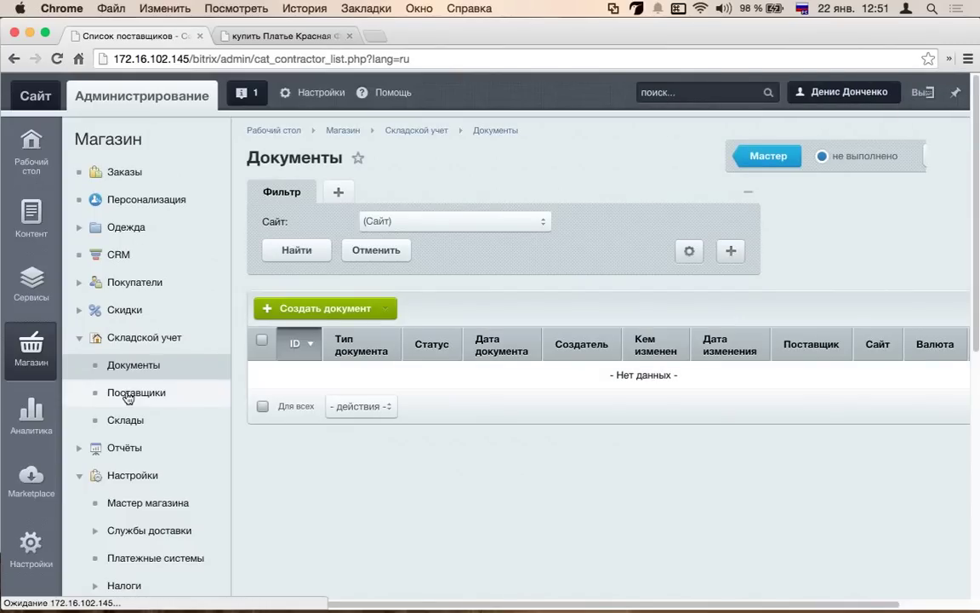
click(142, 368)
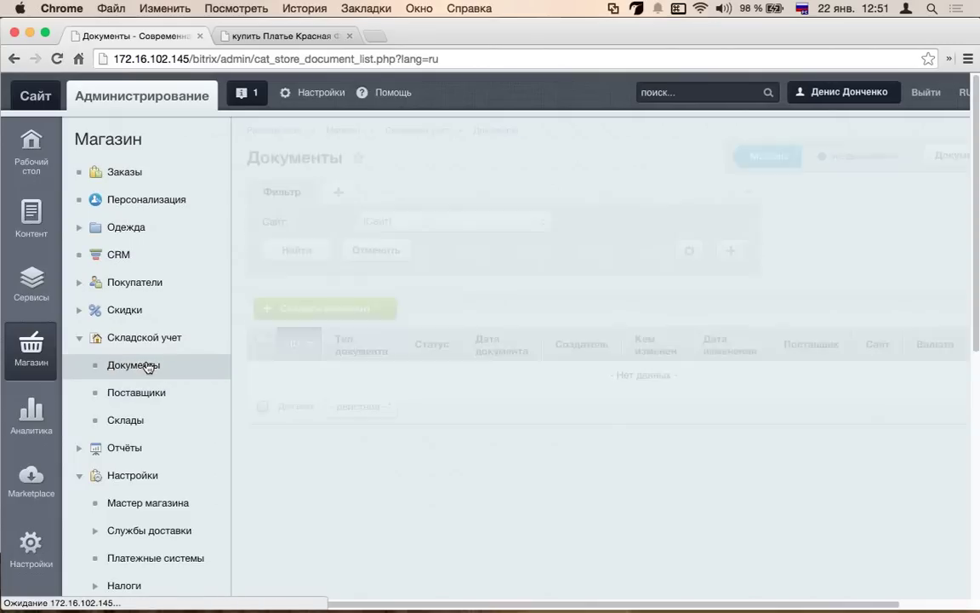
click(283, 313)
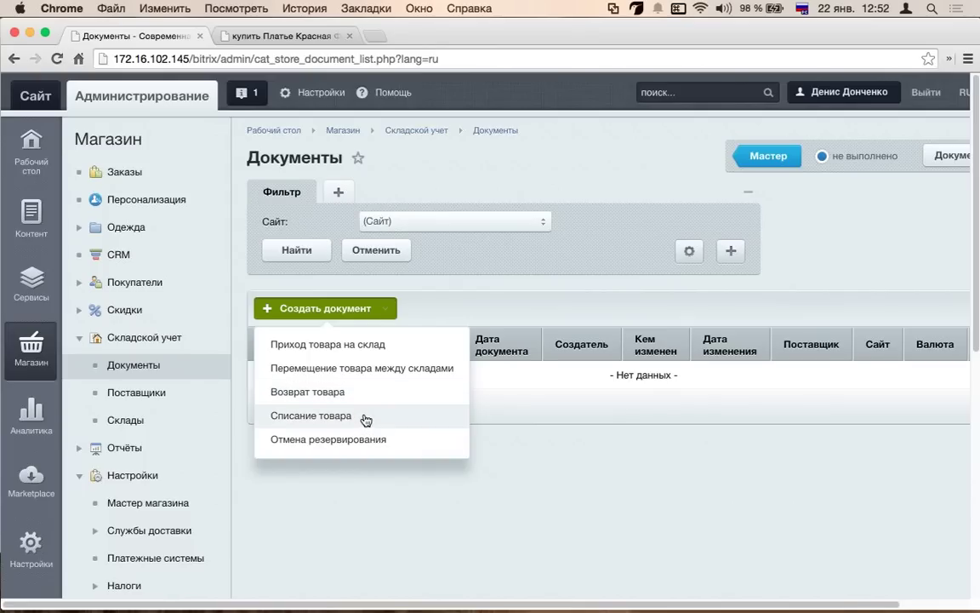
click(447, 548)
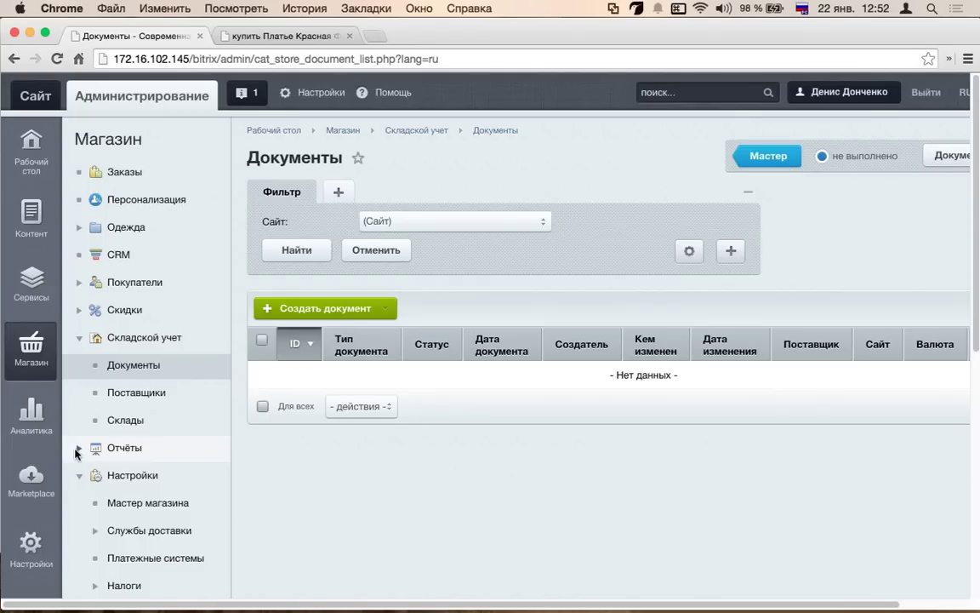
- Open Мастер магазина and review its speed (0/4) and security (0/5) maintenance tasks
scroll(76, 452, down, 5)
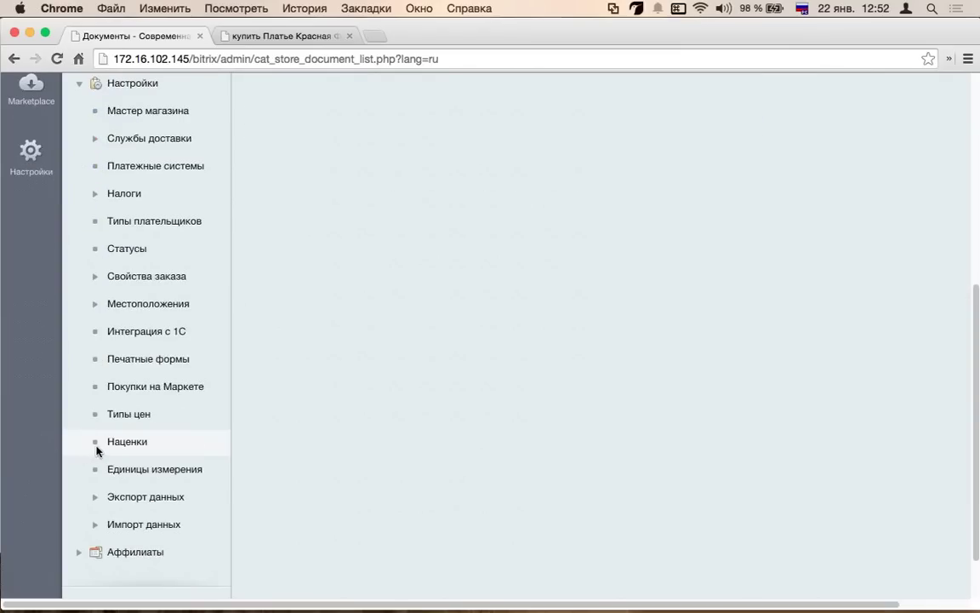
scroll(101, 447, up, 5)
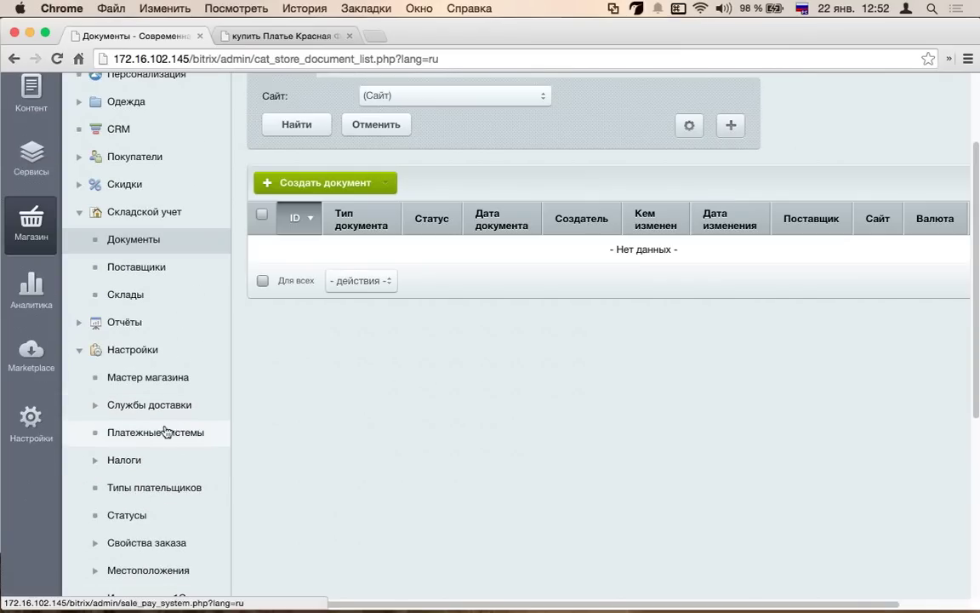
click(170, 392)
scroll(422, 376, down, 10)
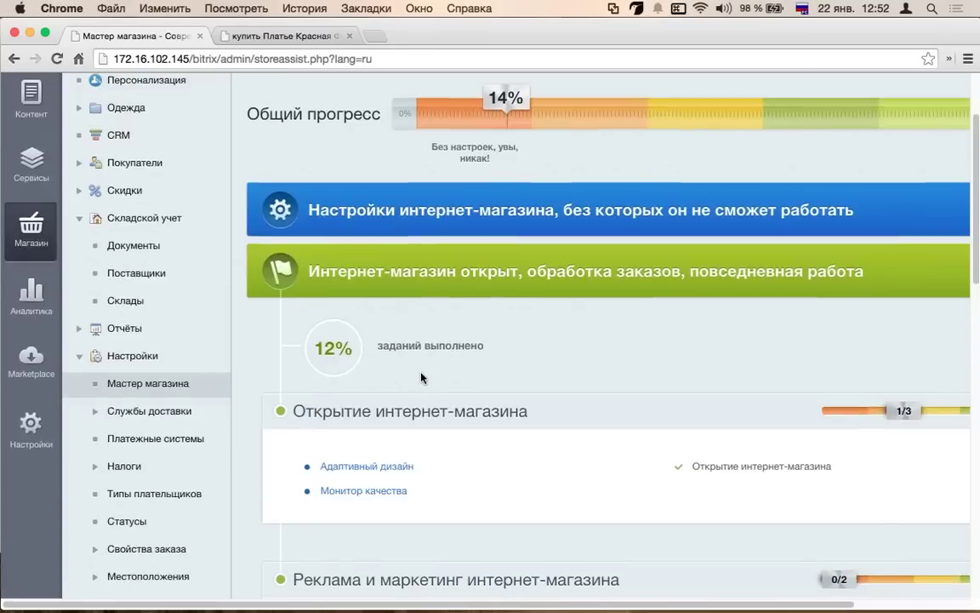
scroll(423, 379, down, 4)
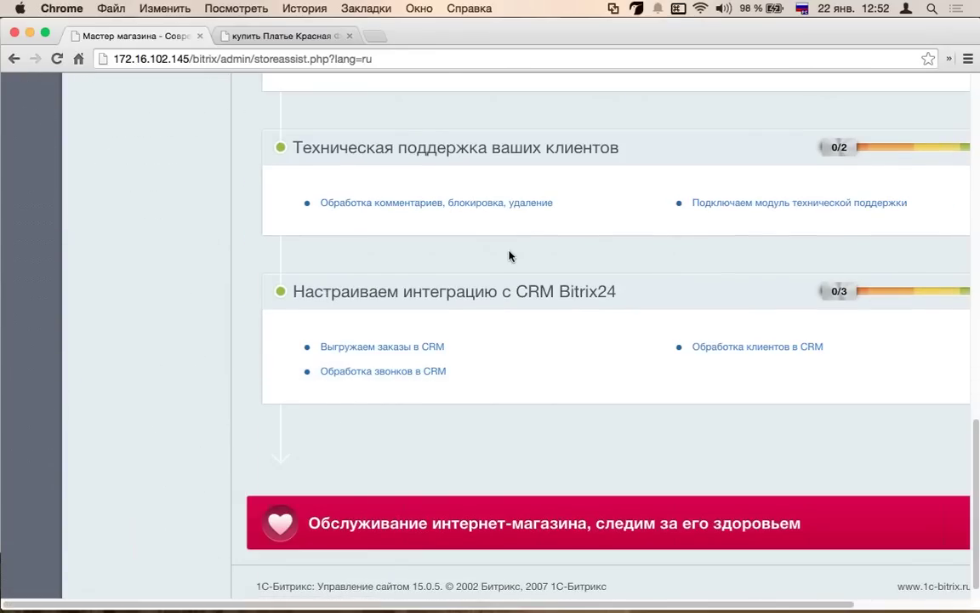
scroll(509, 258, up, 2)
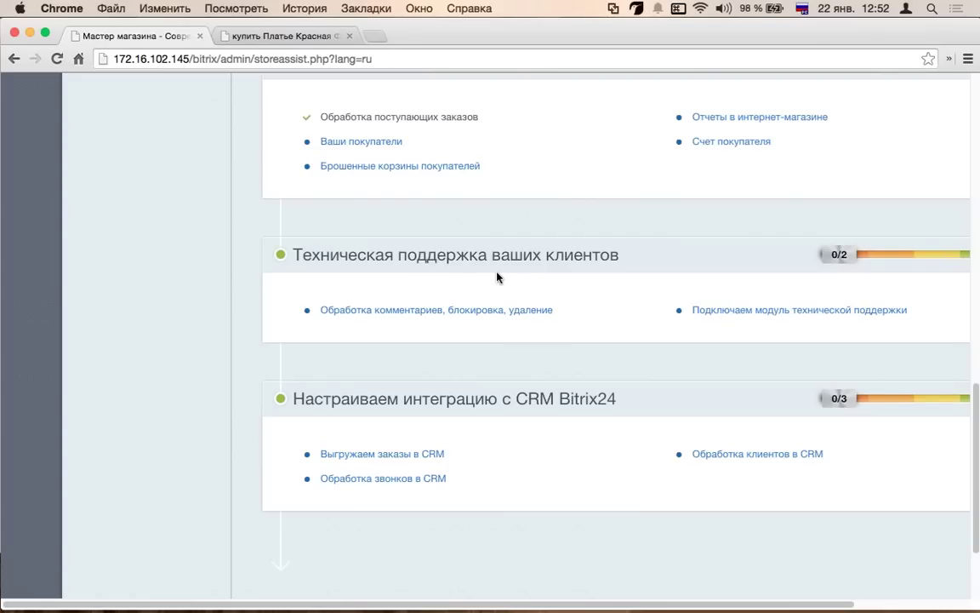
scroll(498, 276, down, 2)
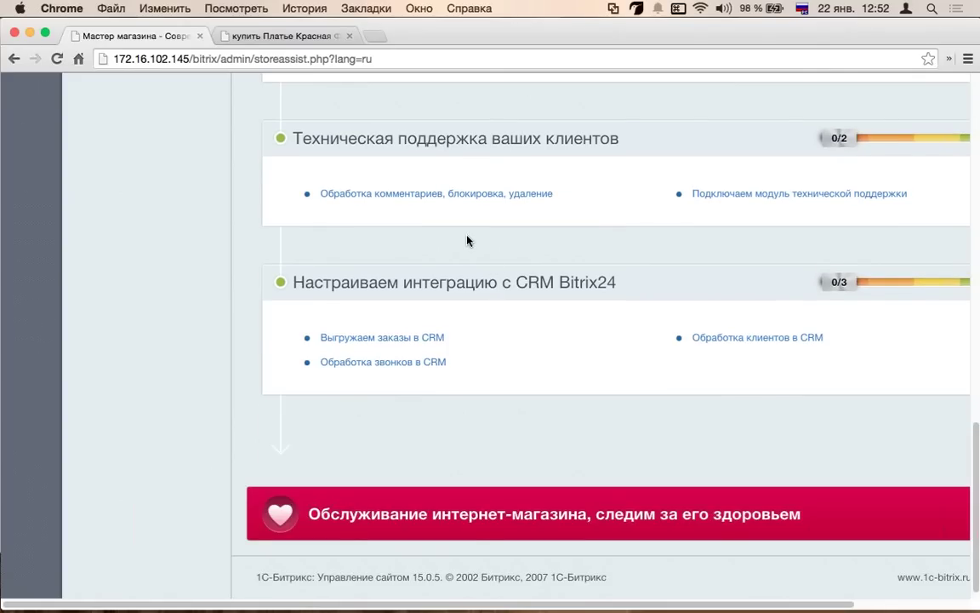
scroll(478, 269, down, 1)
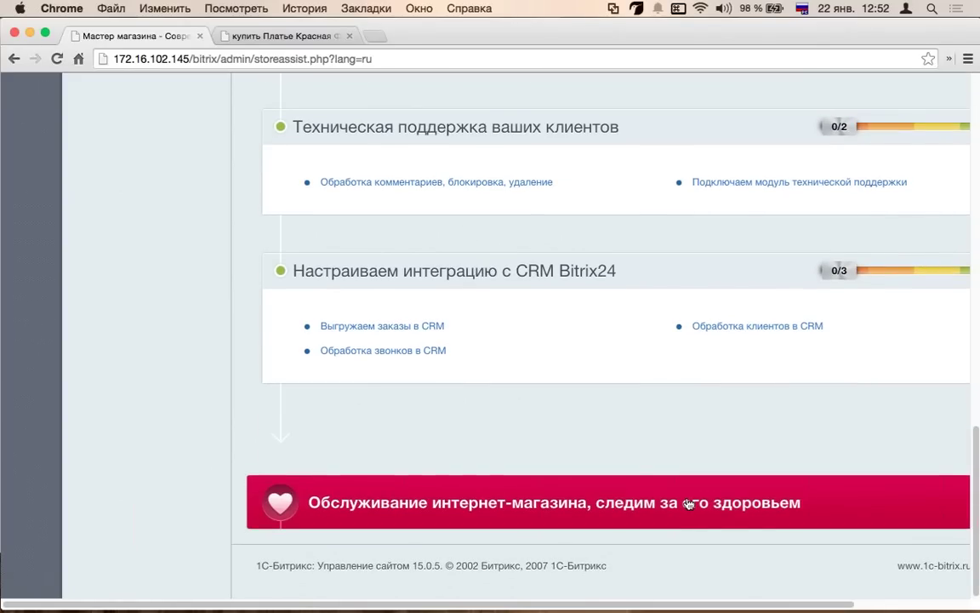
scroll(632, 455, down, 7)
scroll(697, 330, up, 5)
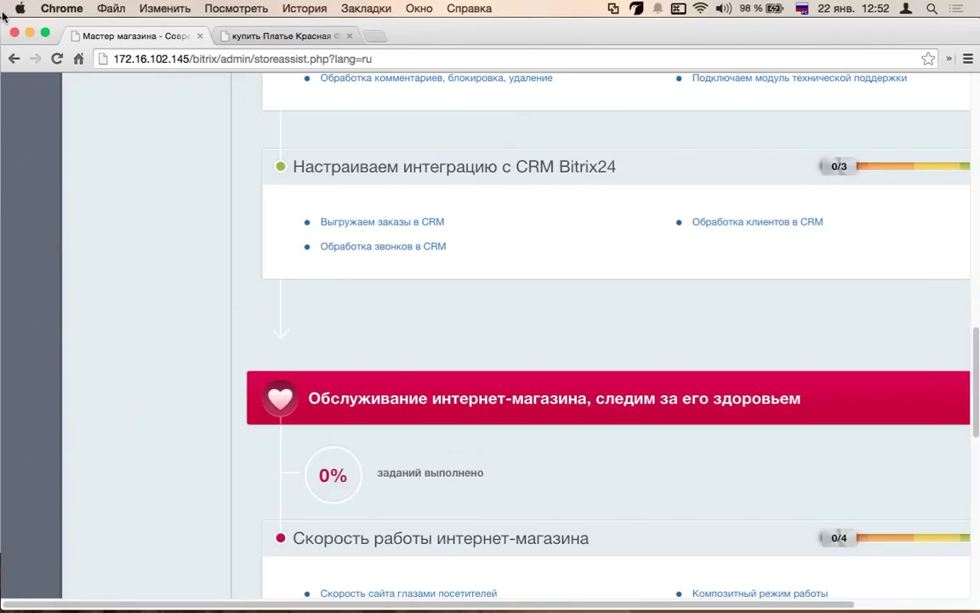
scroll(356, 230, down, 2)
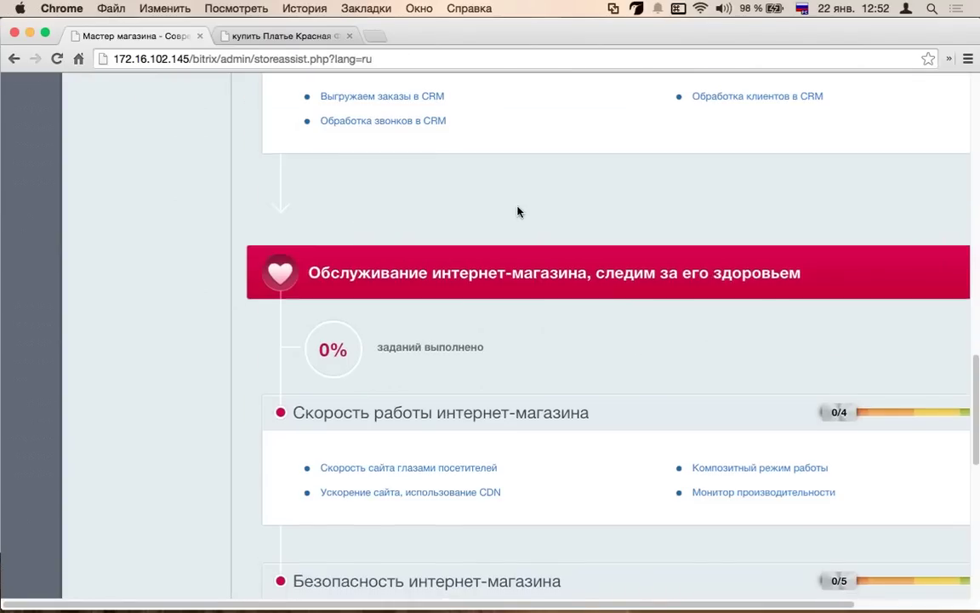
scroll(538, 256, down, 2)
scroll(538, 256, down, 2)
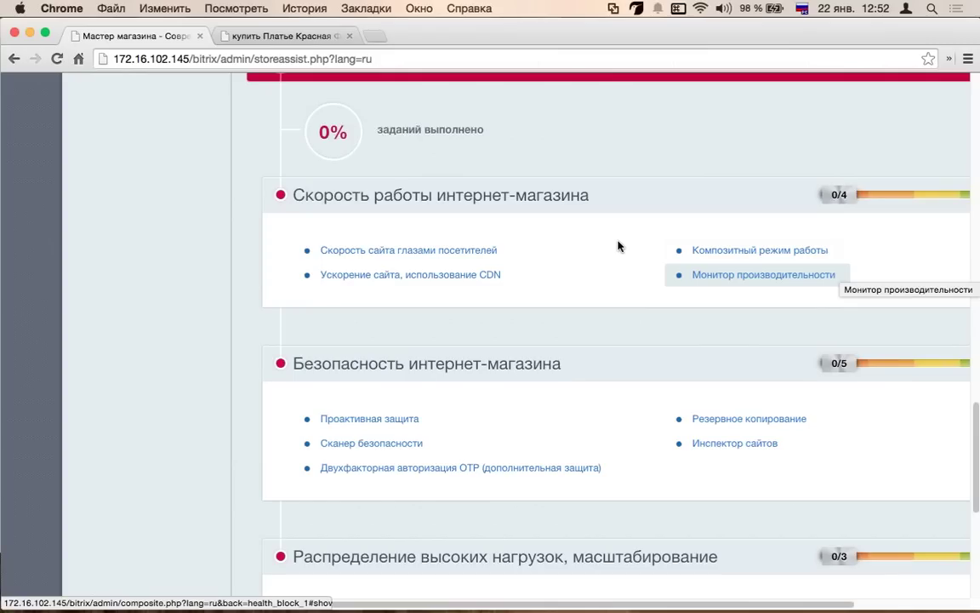
- Open the Скорость сайта task and check the domain list, keeping 172.16.102.145
click(440, 252)
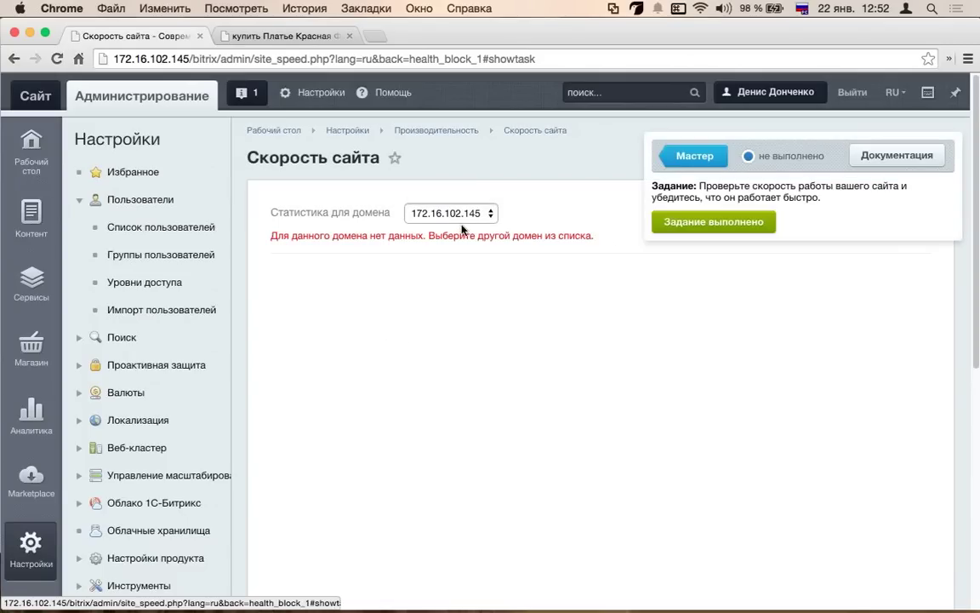
click(489, 217)
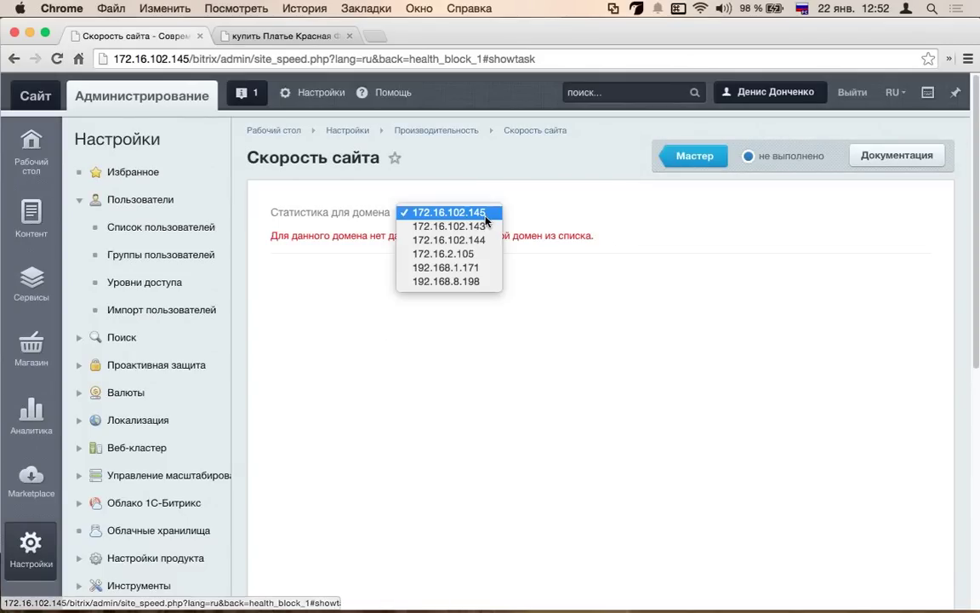
click(490, 220)
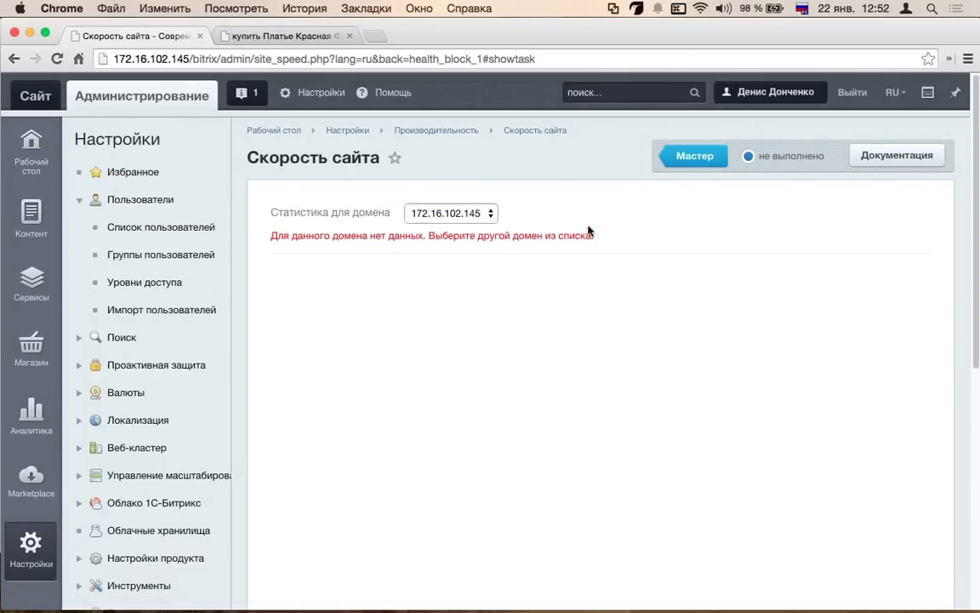
click(469, 213)
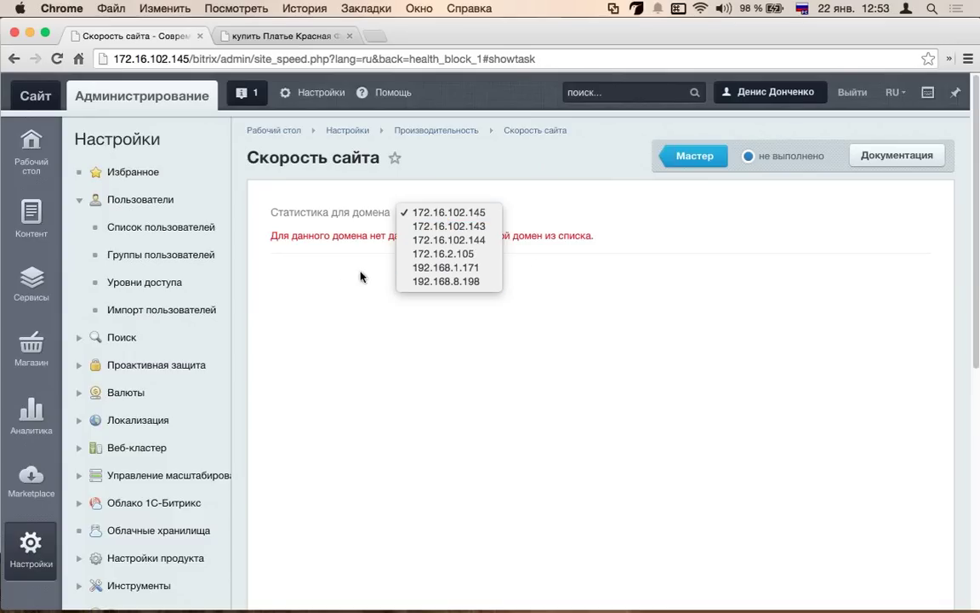
click(332, 273)
- Reopen the Статистика для домена dropdown to list the available domains
scroll(332, 273, down, 5)
scroll(331, 276, up, 5)
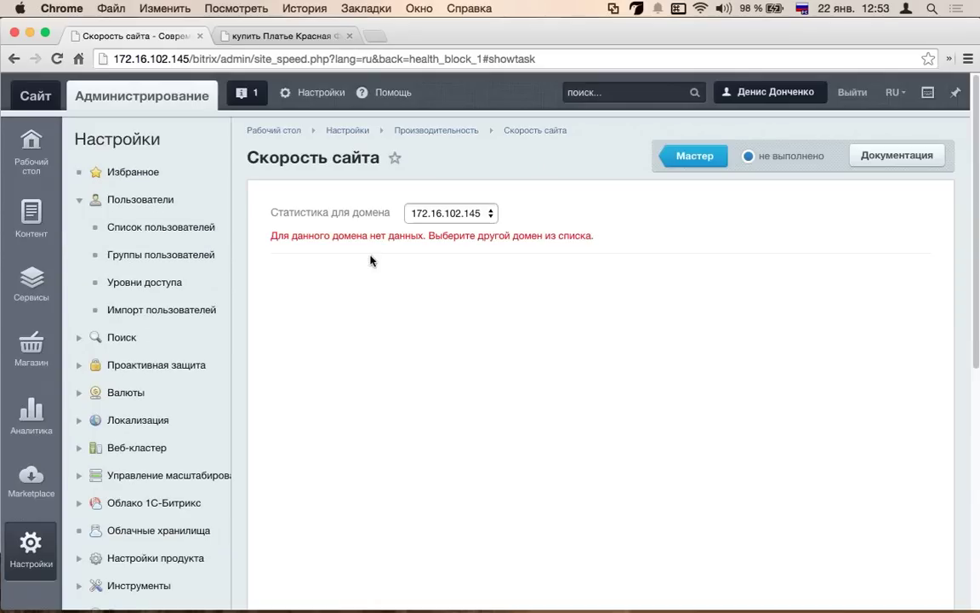
drag(610, 245, 243, 204)
click(272, 209)
click(485, 214)
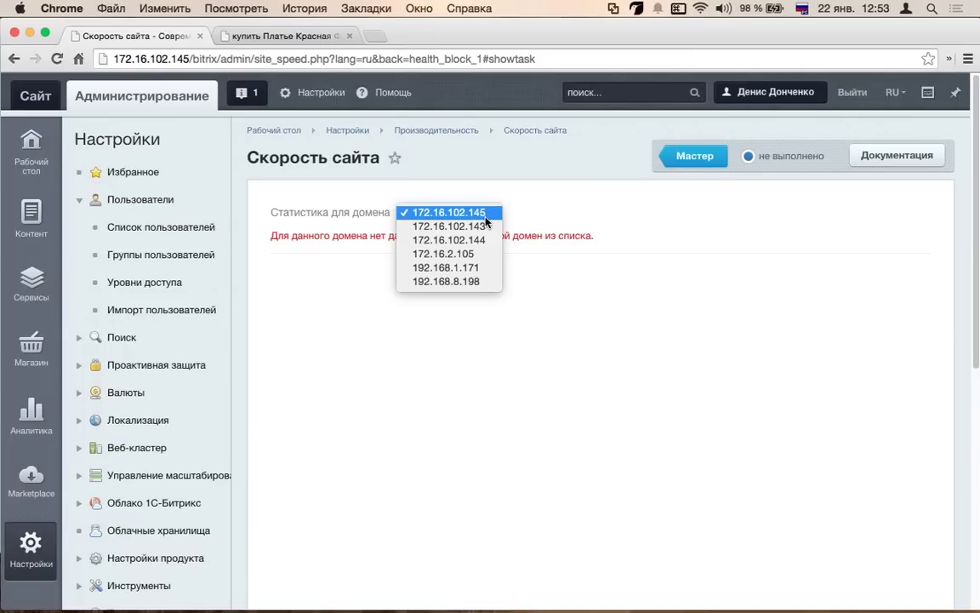
- Select domain 172.16.102.143 to show its Не быстро (1.07 сек.) speed rating
click(476, 226)
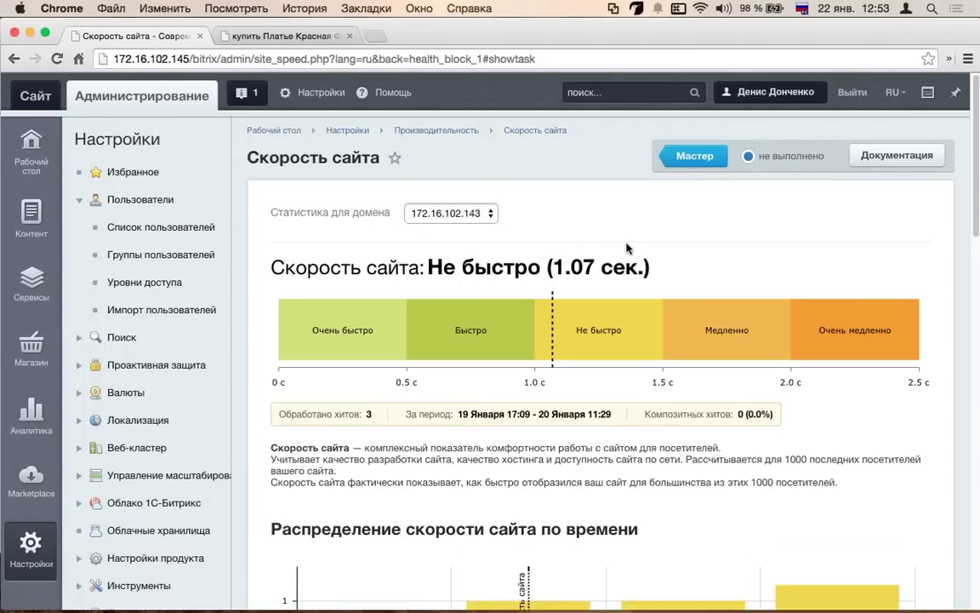
scroll(628, 248, down, 3)
scroll(627, 248, up, 1)
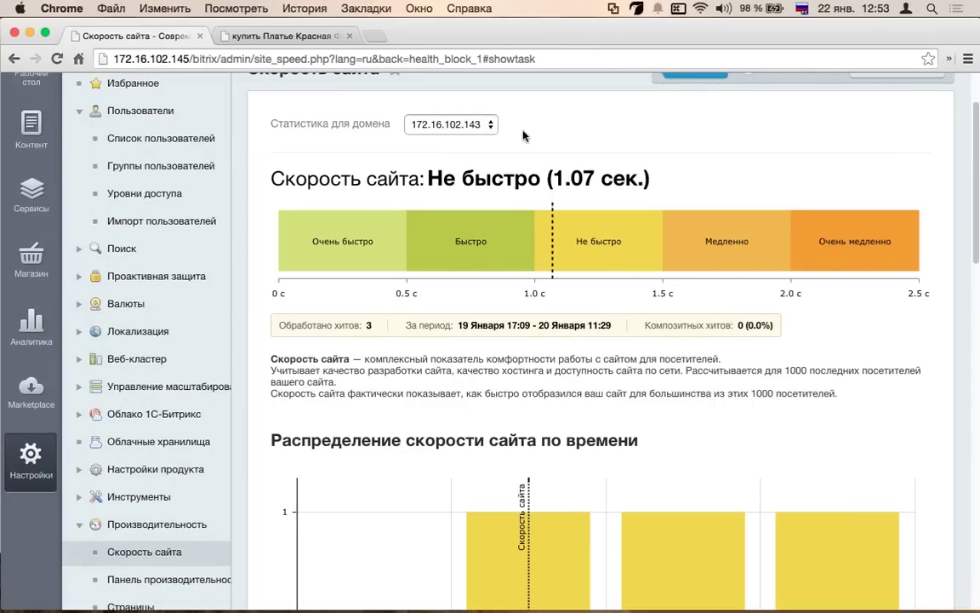
scroll(523, 136, down, 7)
scroll(508, 184, up, 10)
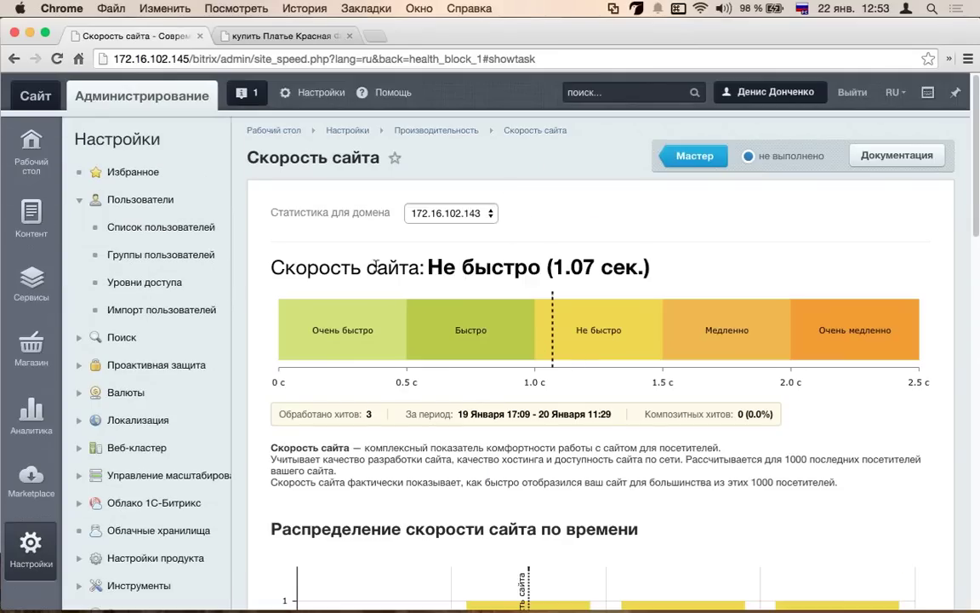
click(451, 213)
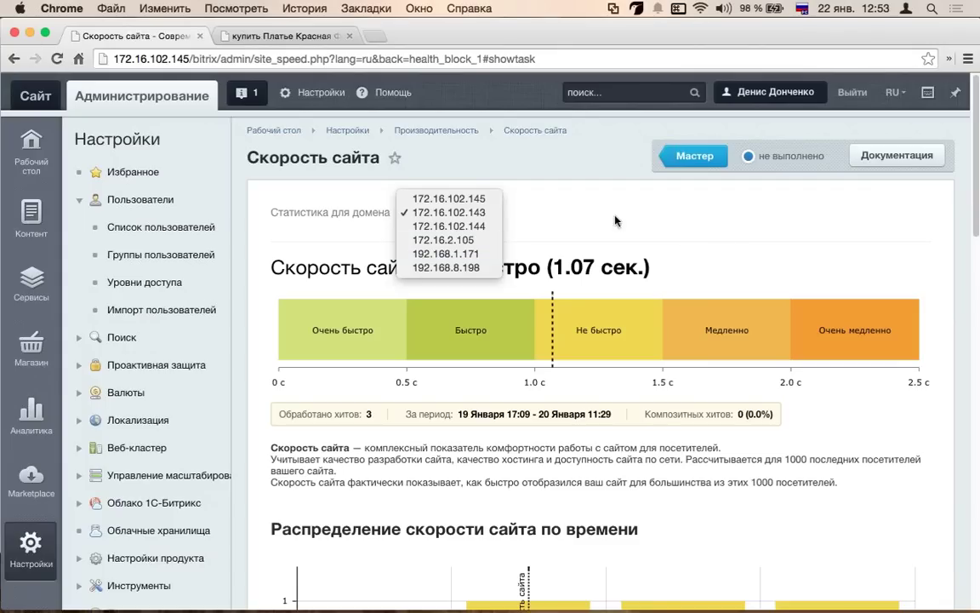
click(547, 215)
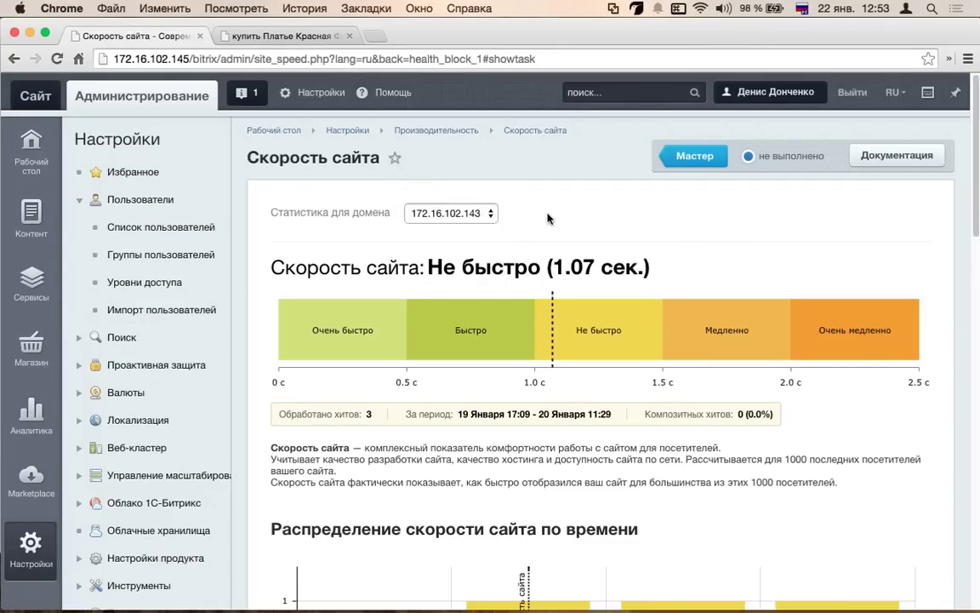
- Review the speed scale, distribution chart and recent visits chart for 172.16.102.143
scroll(476, 332, down, 3)
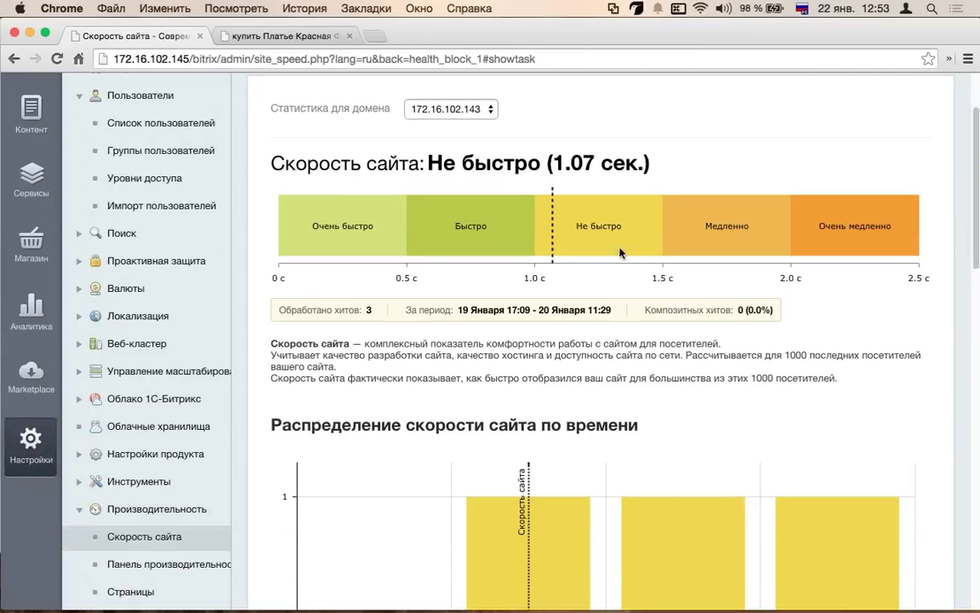
scroll(476, 255, down, 1)
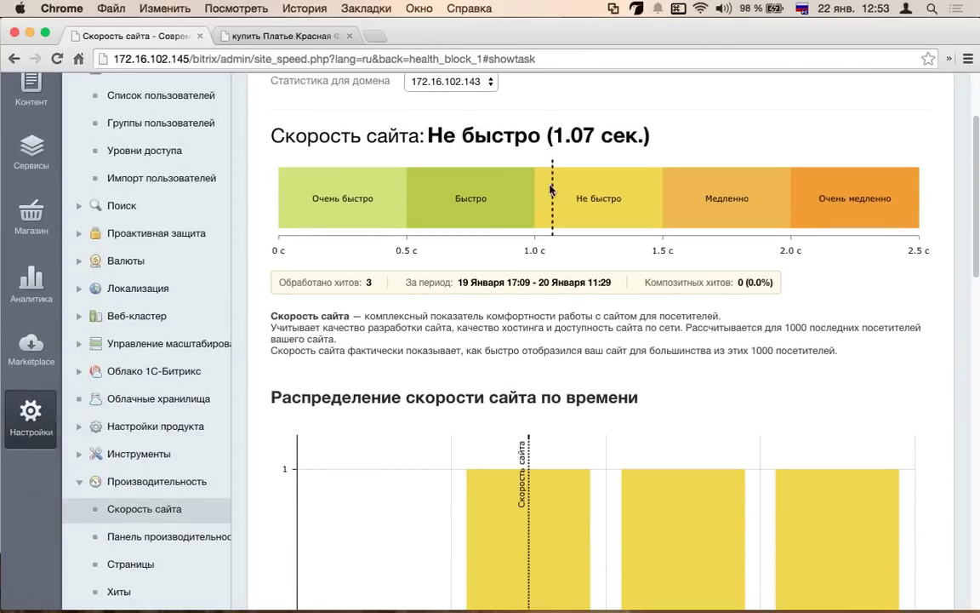
scroll(502, 179, down, 1)
scroll(541, 264, down, 10)
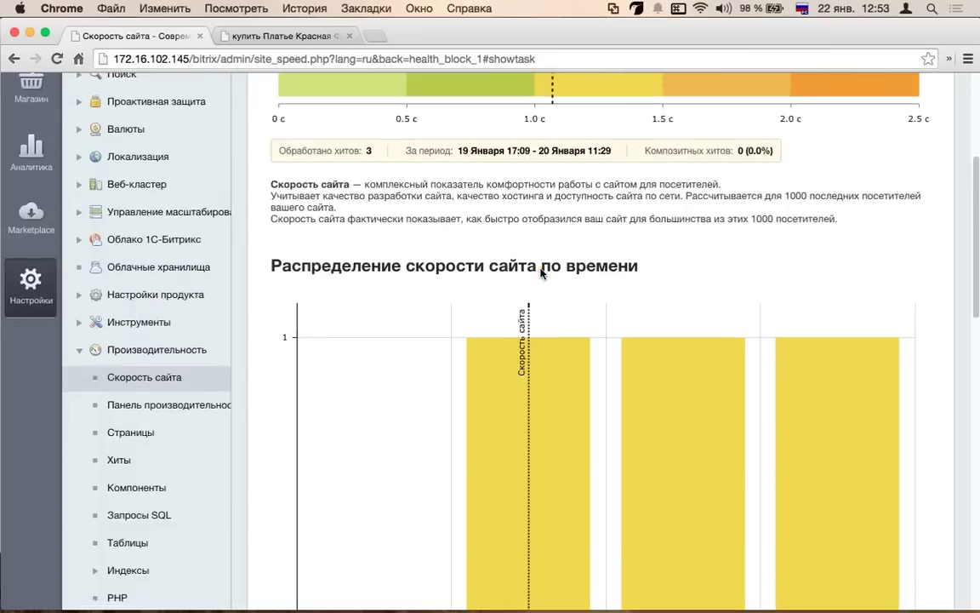
scroll(540, 272, down, 3)
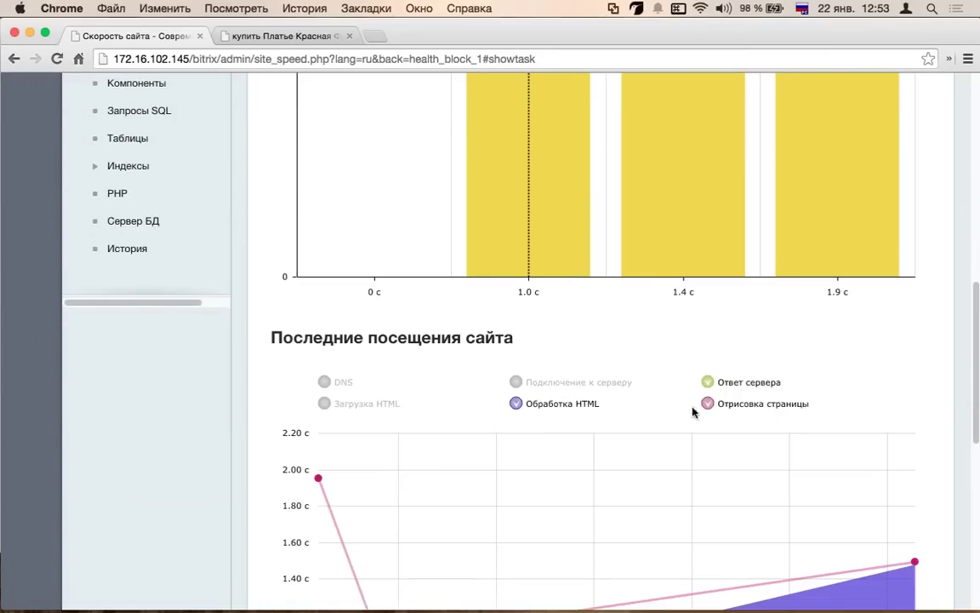
scroll(439, 355, down, 3)
scroll(302, 373, down, 7)
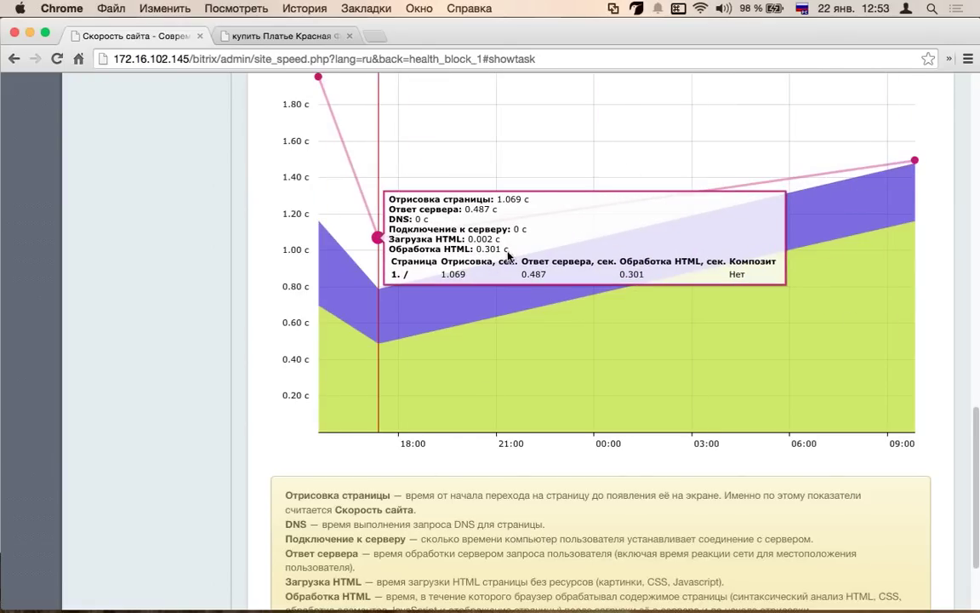
scroll(502, 246, up, 3)
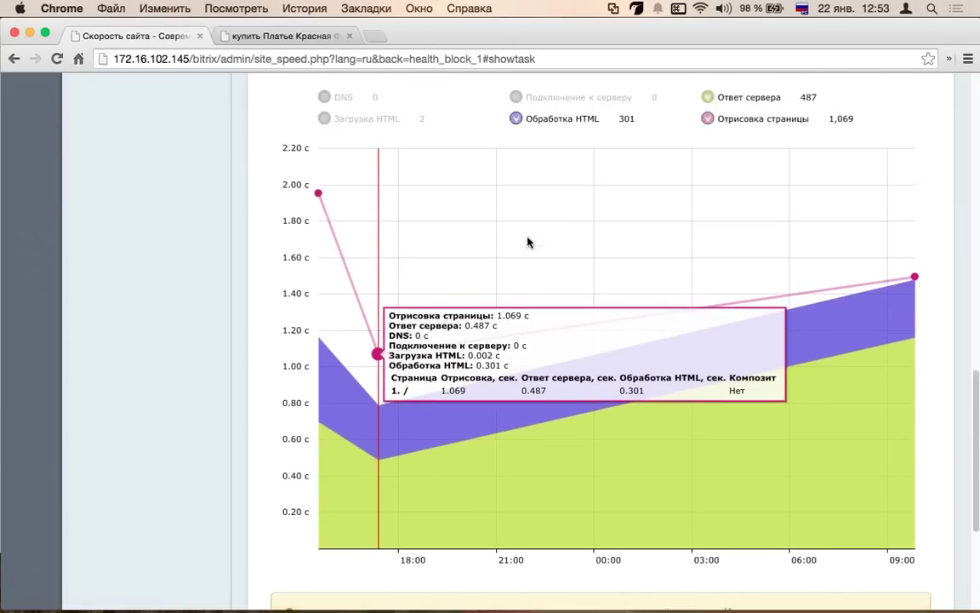
scroll(528, 243, down, 6)
scroll(444, 245, up, 3)
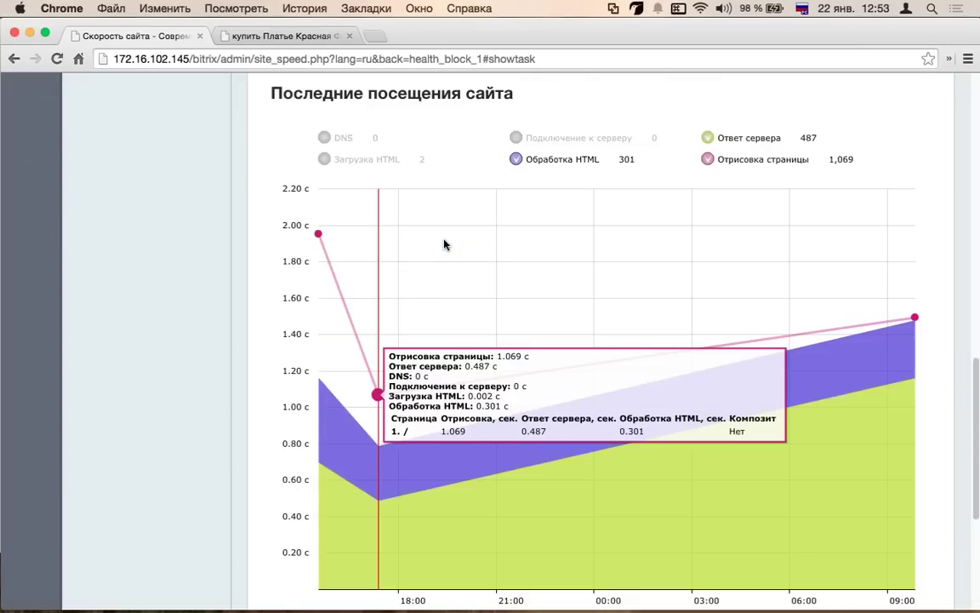
scroll(447, 247, up, 10)
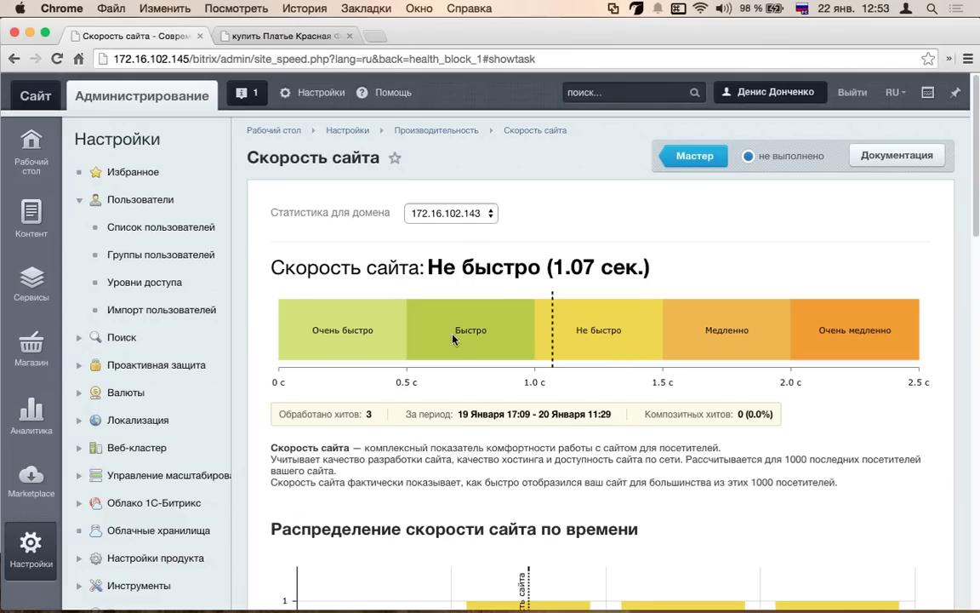
scroll(464, 341, down, 4)
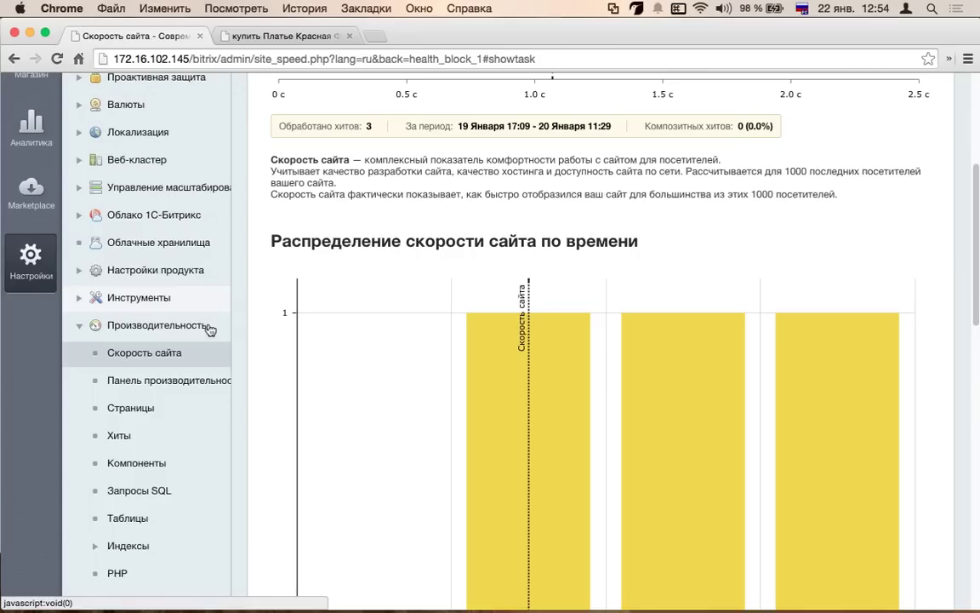
- Open the Панель производительности and start the 5-minute performance test
click(194, 380)
scroll(310, 296, down, 3)
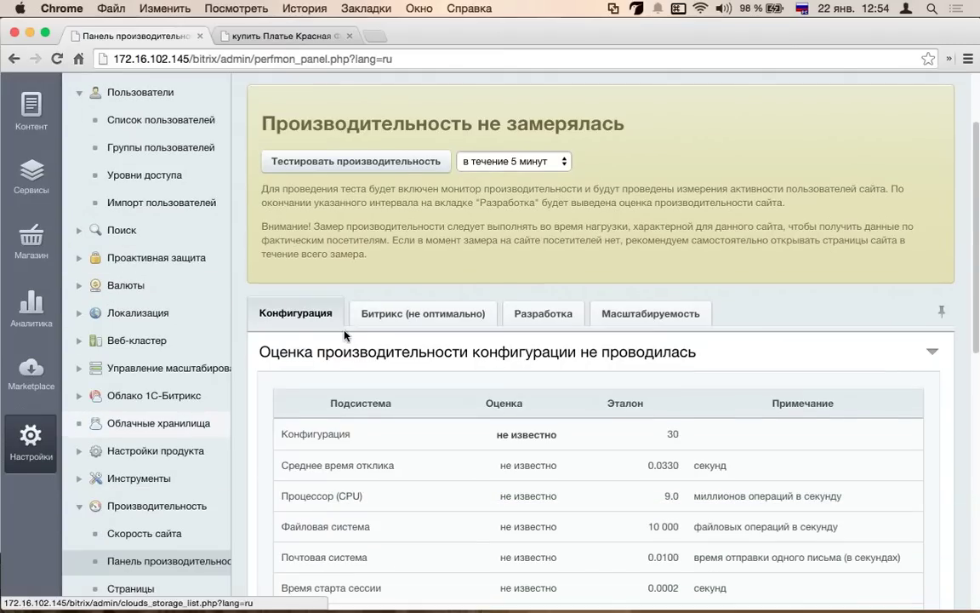
click(352, 162)
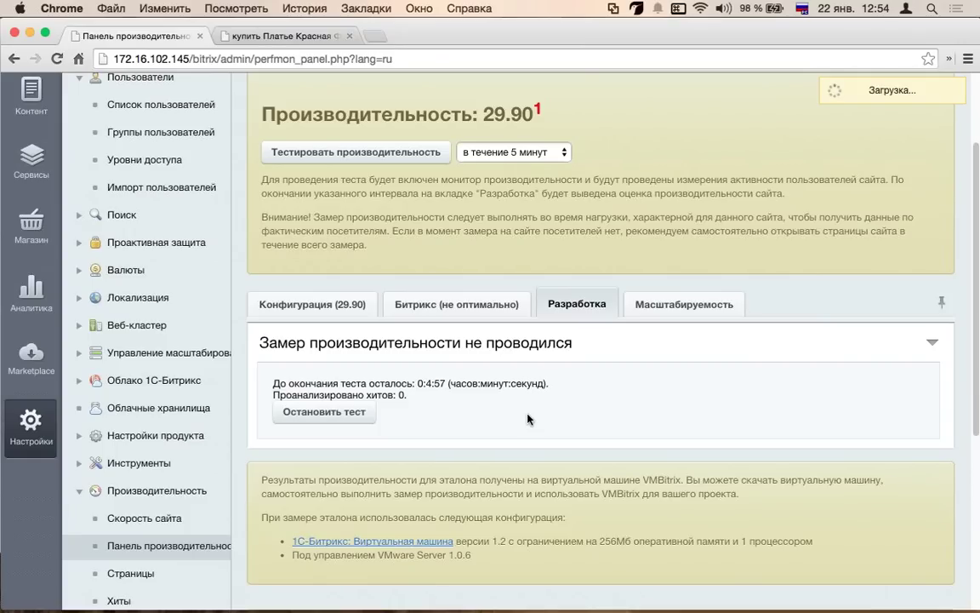
- Check the 29.90 configuration score, then stop the Разработка measurement early at 11.88
click(312, 304)
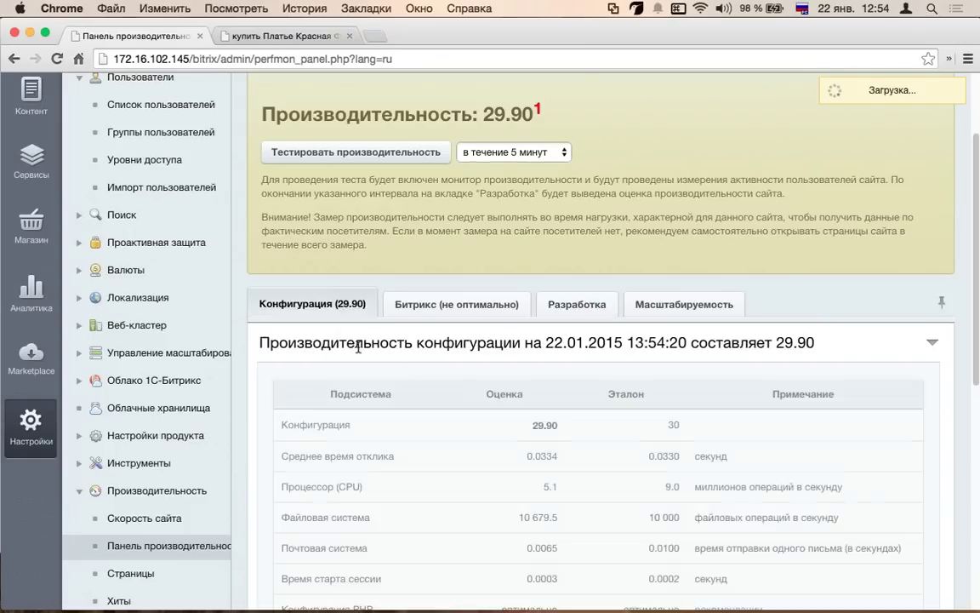
scroll(681, 255, down, 5)
scroll(681, 213, up, 2)
drag(641, 177, 453, 177)
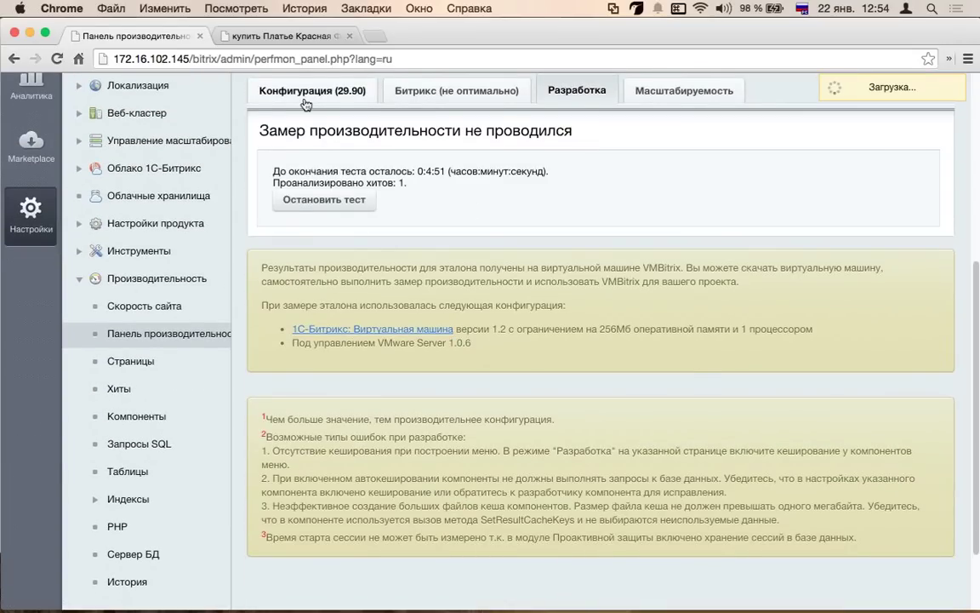
click(313, 86)
scroll(426, 255, up, 5)
scroll(389, 510, down, 5)
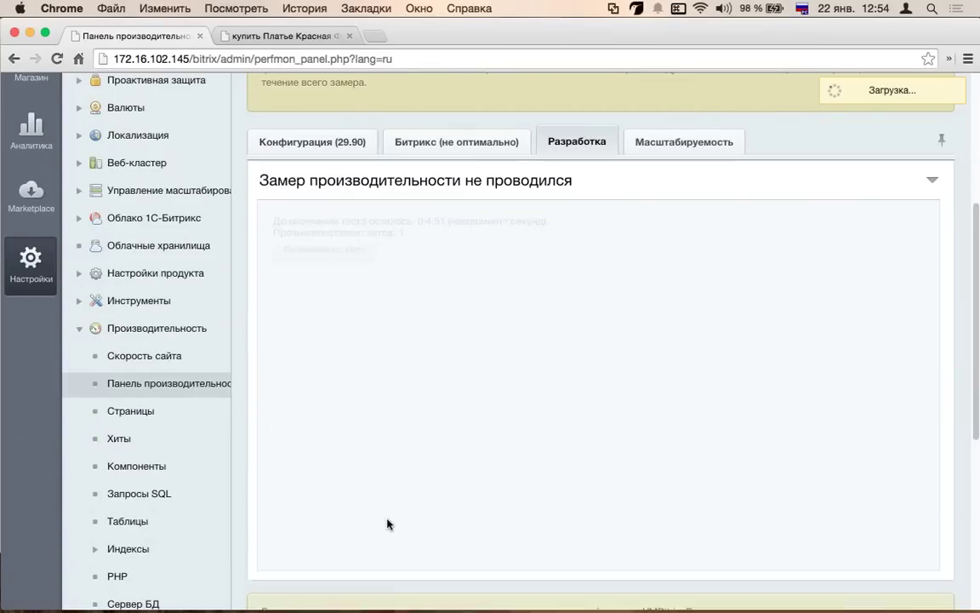
scroll(397, 316, down, 3)
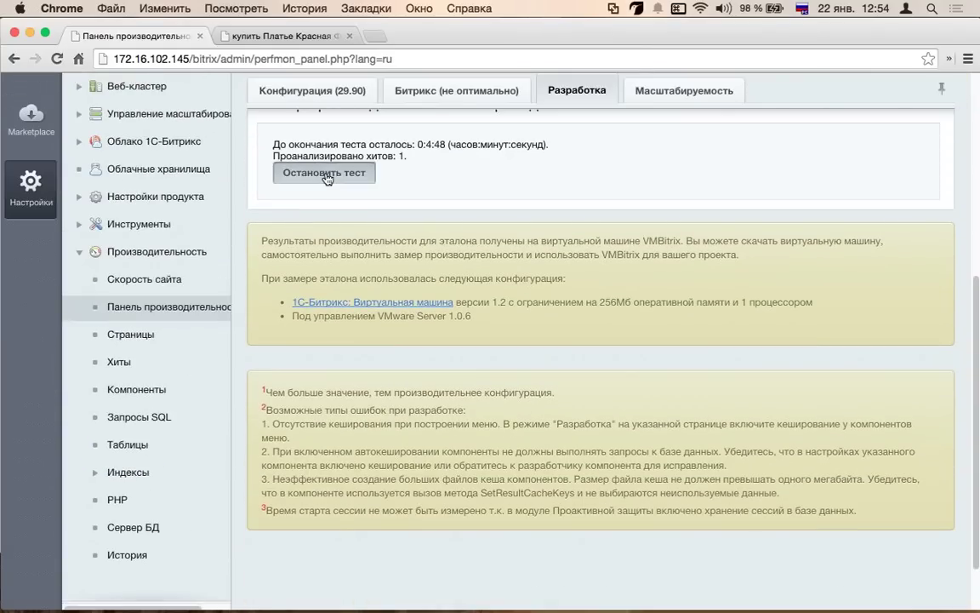
click(330, 174)
scroll(323, 367, up, 5)
- Review the non-optimal Bitrix settings and show the Конфигурация (29.90) score breakdown
click(334, 344)
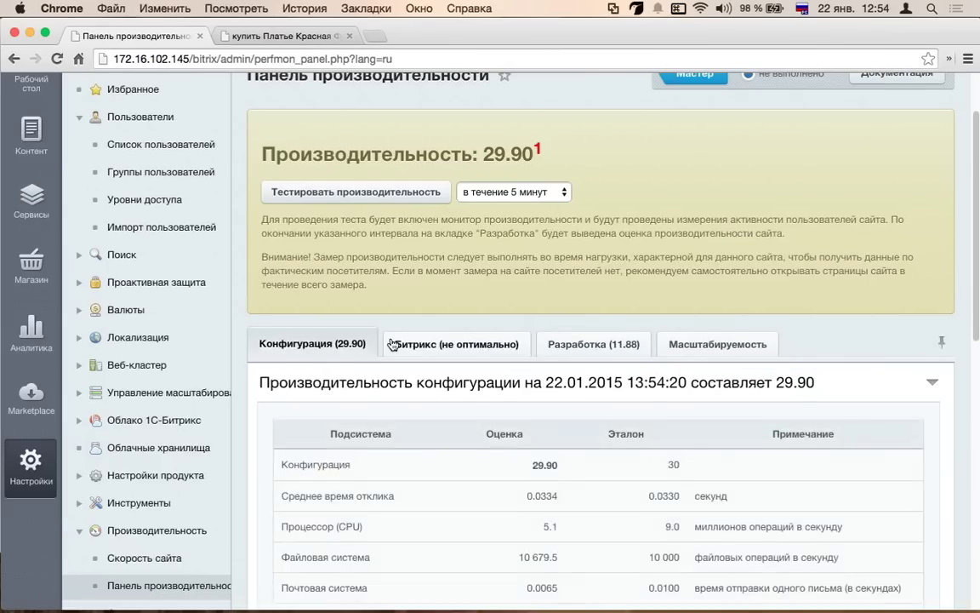
scroll(596, 345, down, 3)
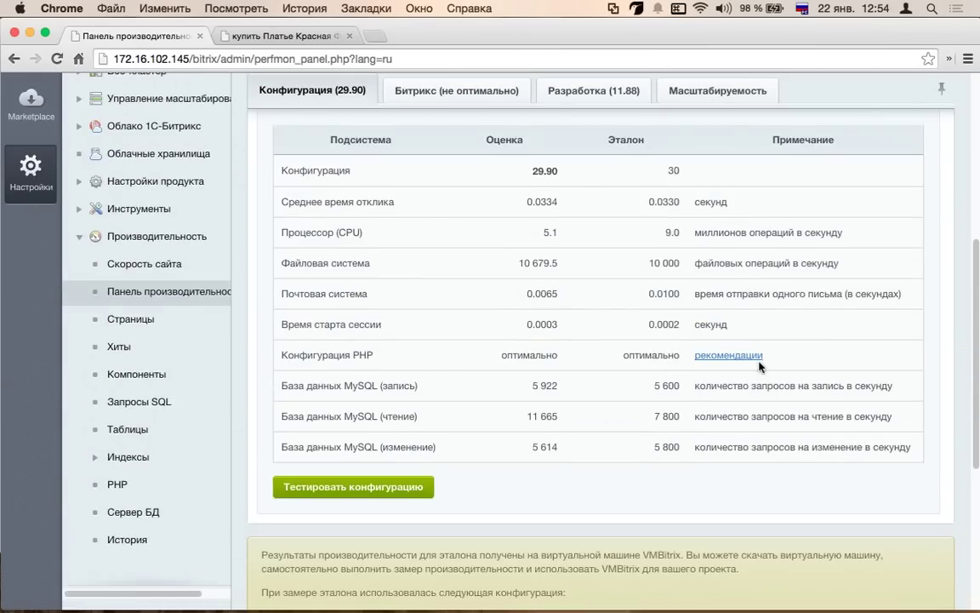
scroll(686, 400, down, 1)
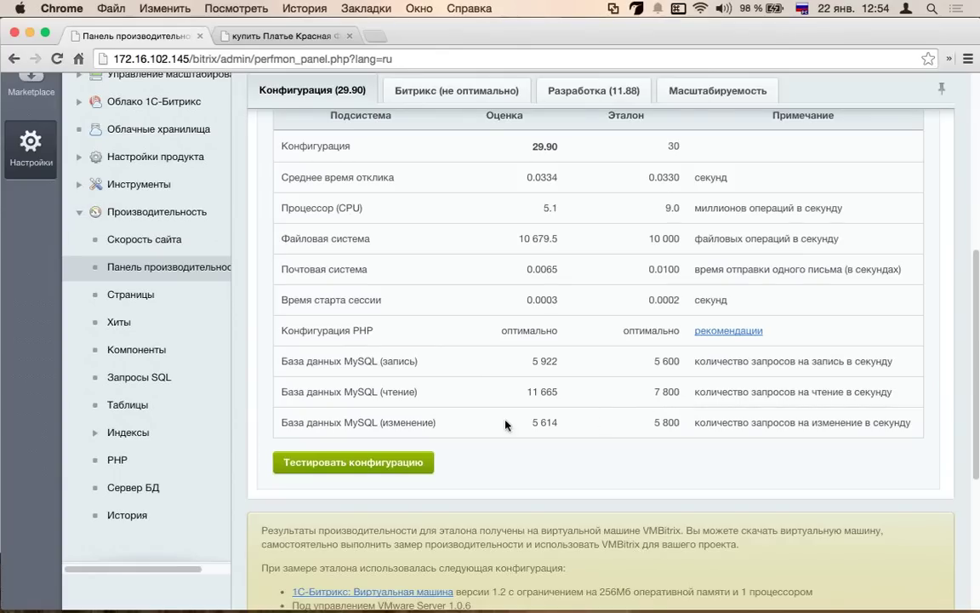
scroll(411, 383, up, 2)
click(430, 132)
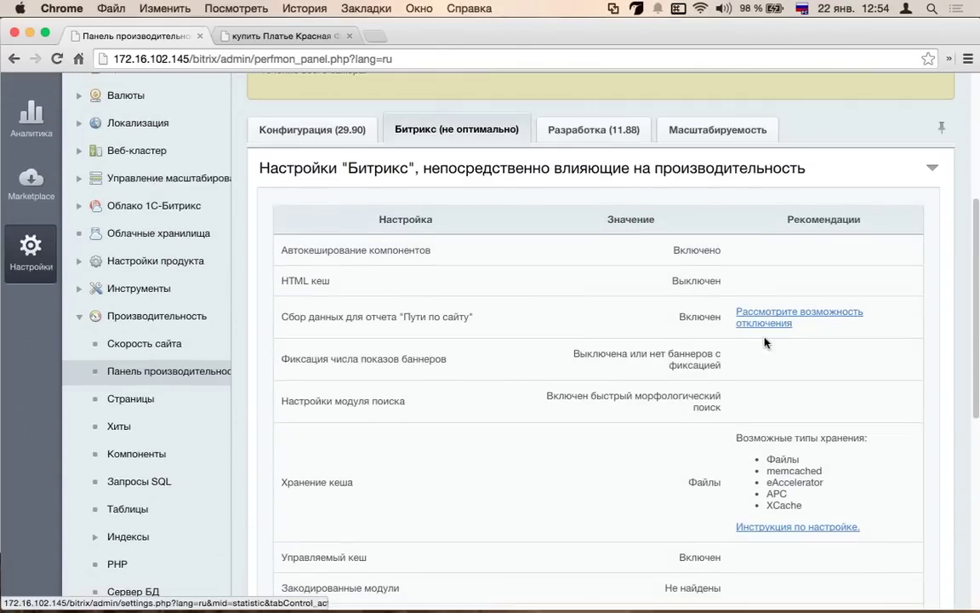
scroll(751, 322, down, 3)
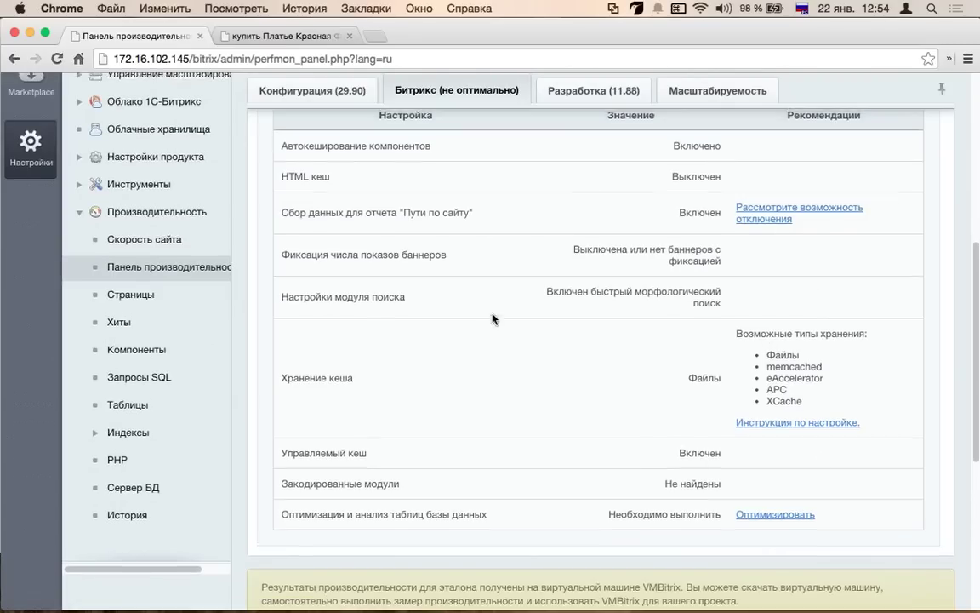
scroll(495, 319, up, 5)
drag(542, 235, 443, 213)
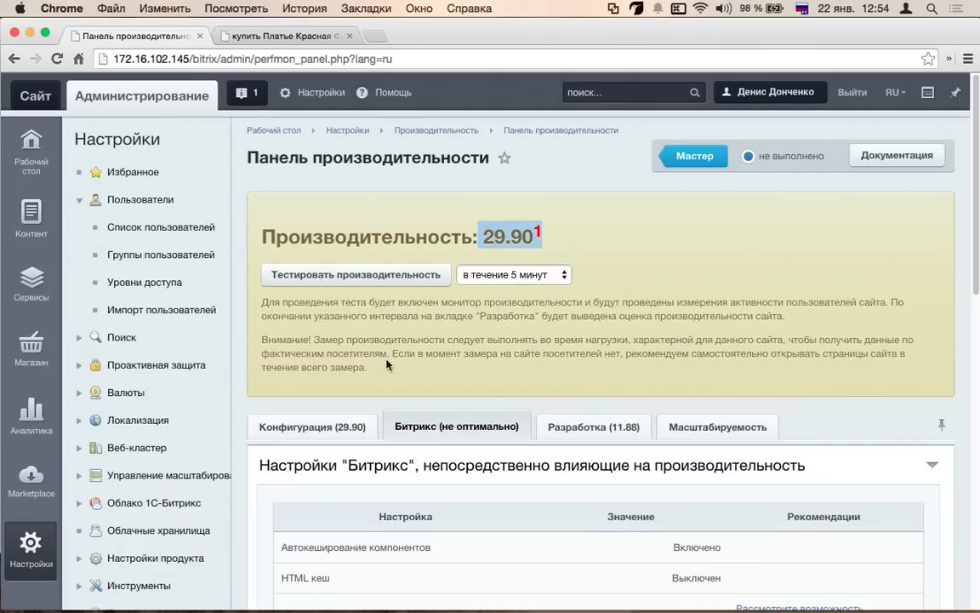
click(303, 428)
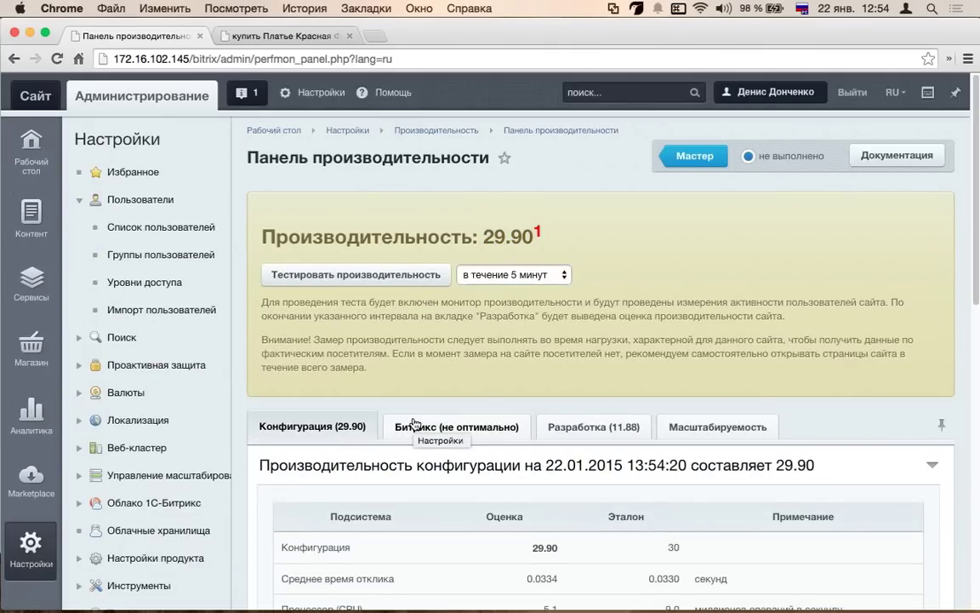
- Show the Разработка (11.88) results and inspect the pages table
click(543, 425)
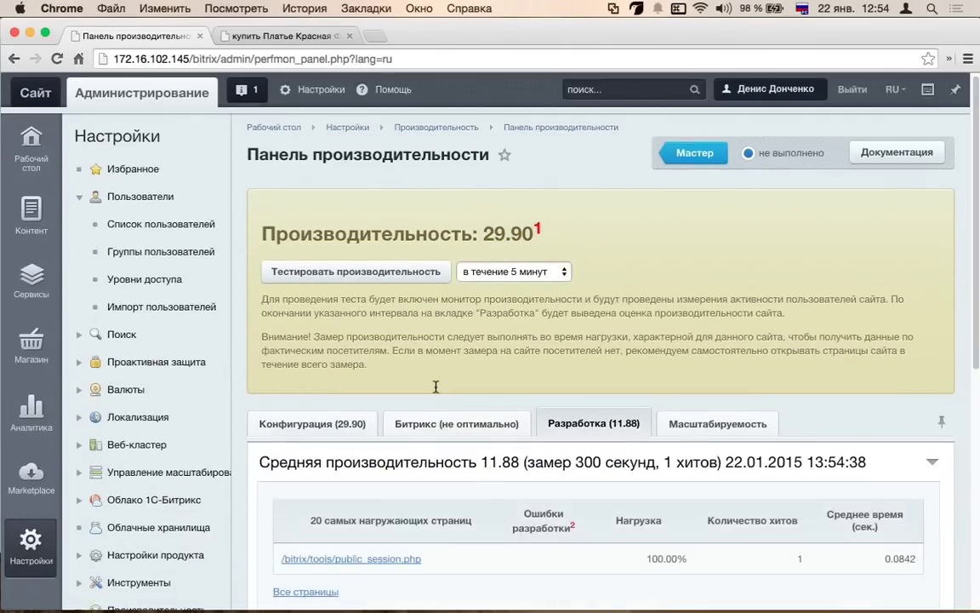
scroll(485, 351, down, 4)
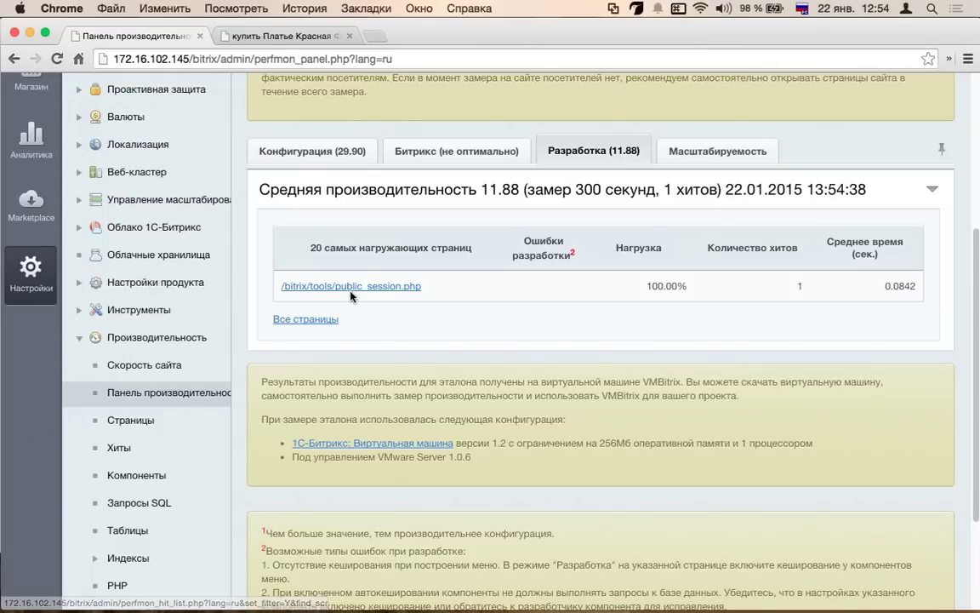
drag(437, 289, 257, 287)
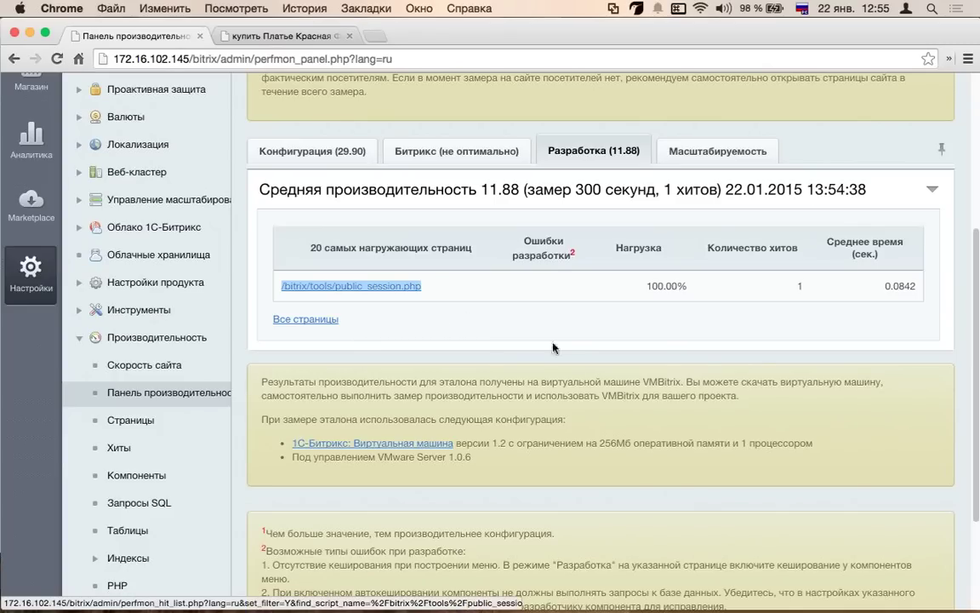
click(466, 308)
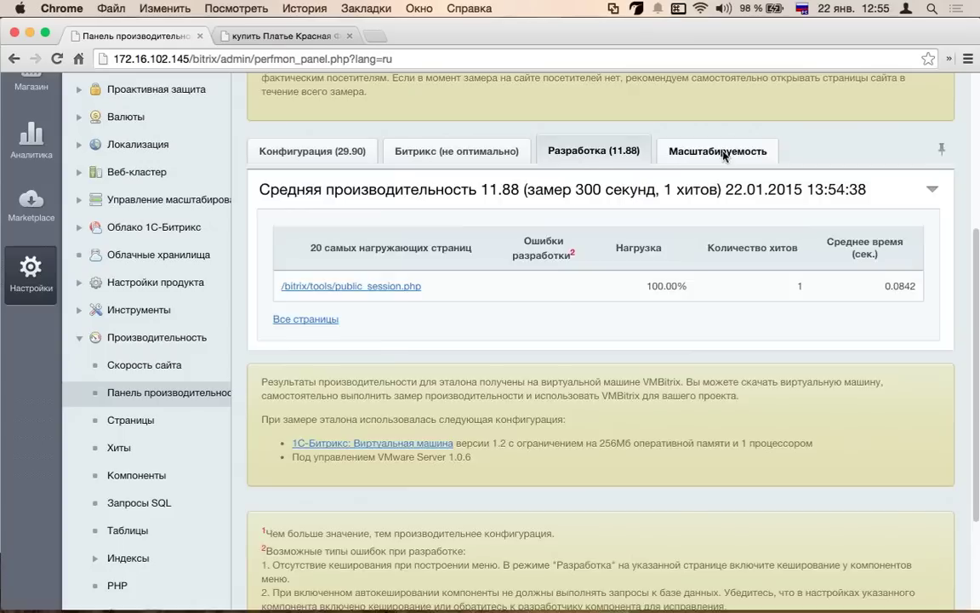
- Show the Масштабируемость test form: 2 to 32 connections, step 2, 10 minutes
click(662, 143)
scroll(534, 324, down, 3)
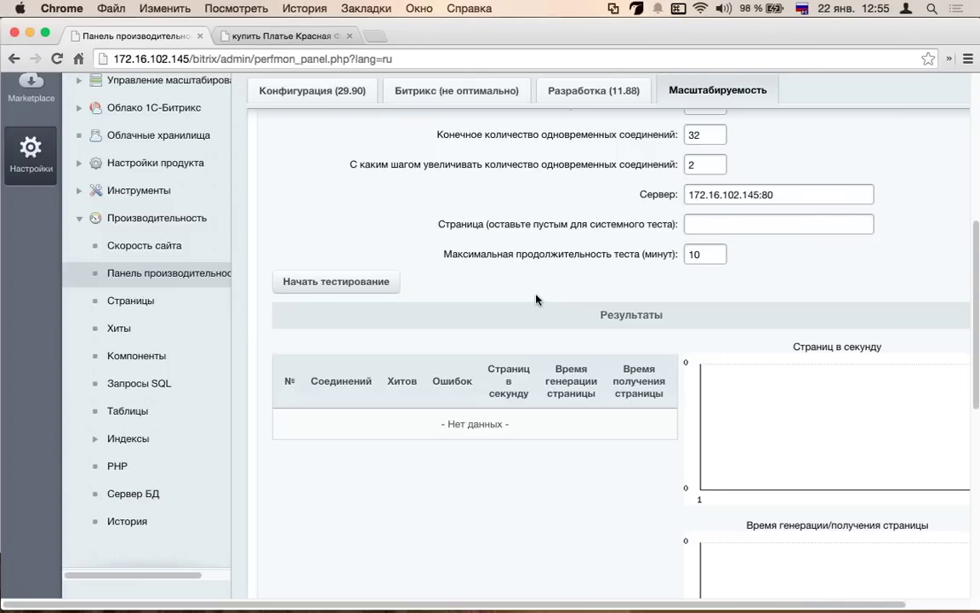
scroll(534, 310, up, 7)
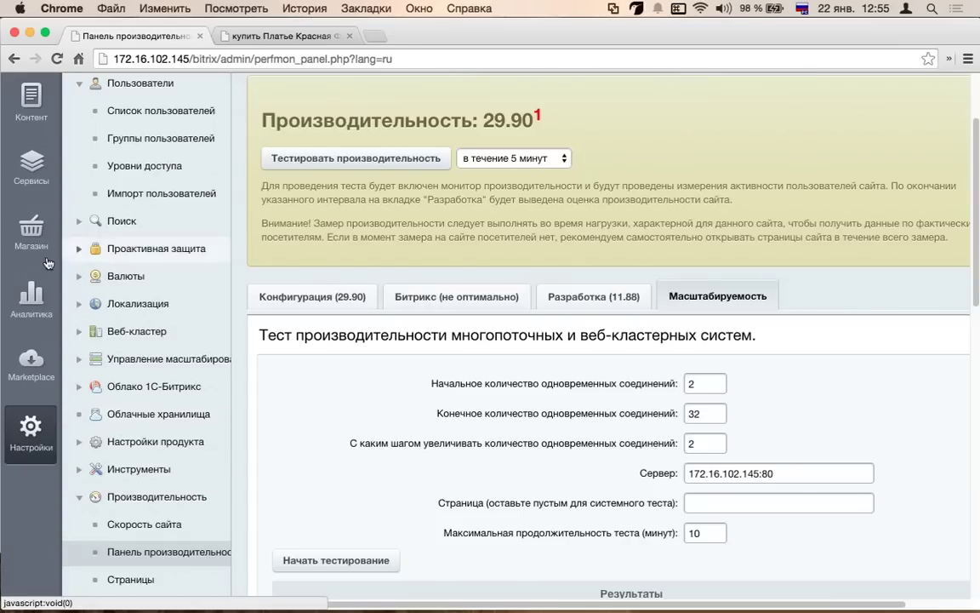
- Open Мастер магазина, look through its checklist sections, and return to the PowerPoint presentation
mouse_move(31, 225)
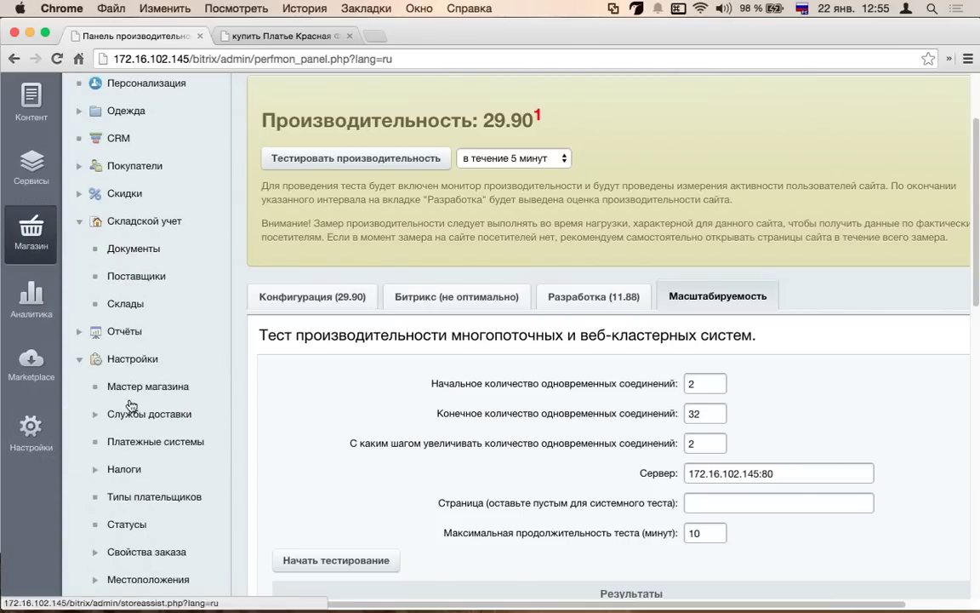
click(139, 388)
scroll(609, 293, down, 15)
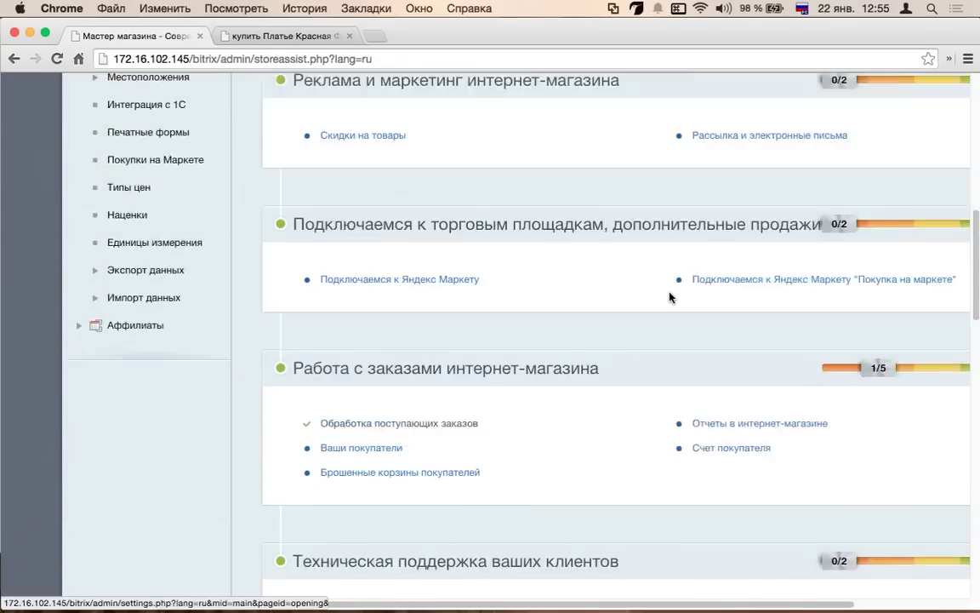
scroll(669, 297, down, 10)
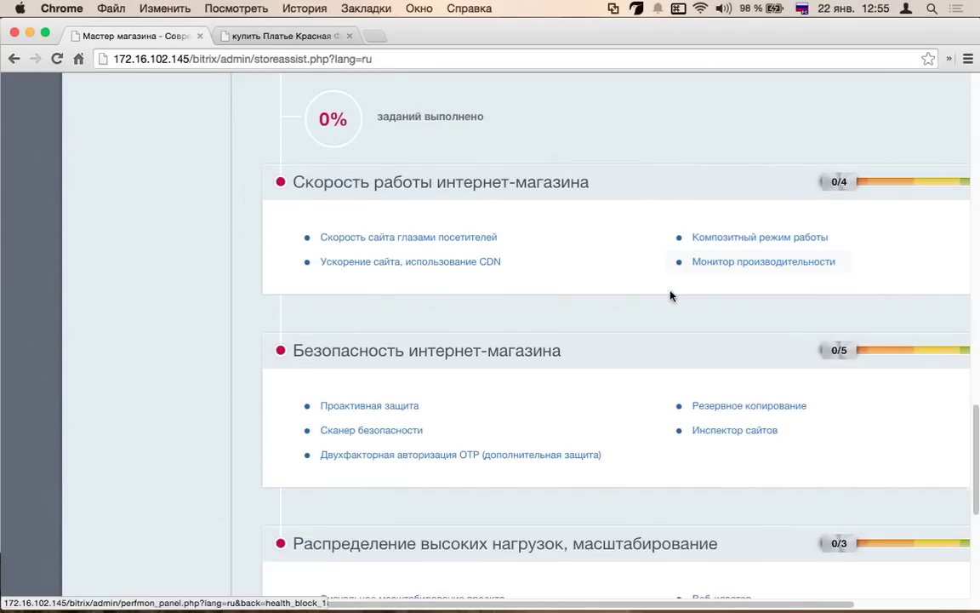
scroll(483, 352, down, 5)
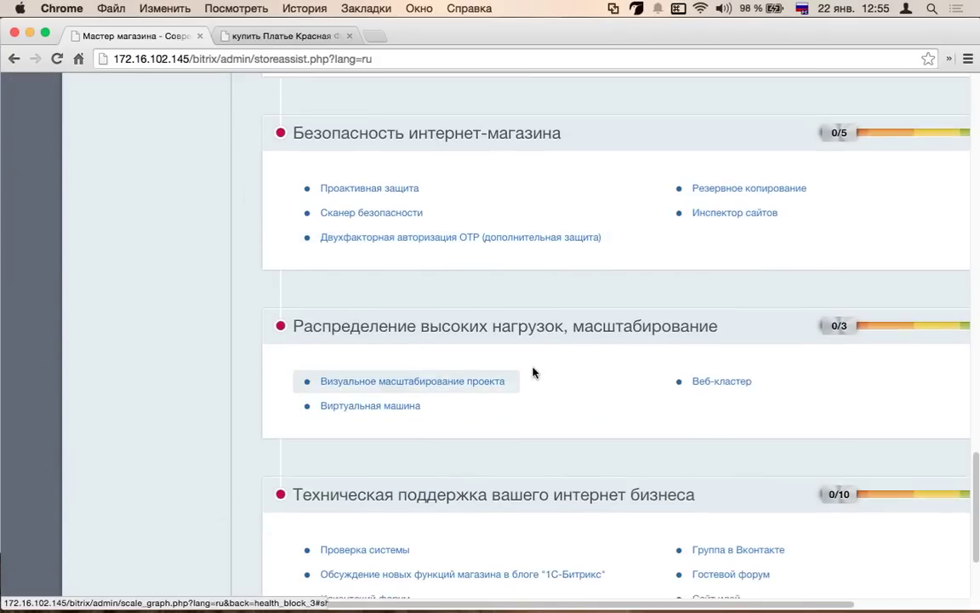
scroll(544, 378, down, 1)
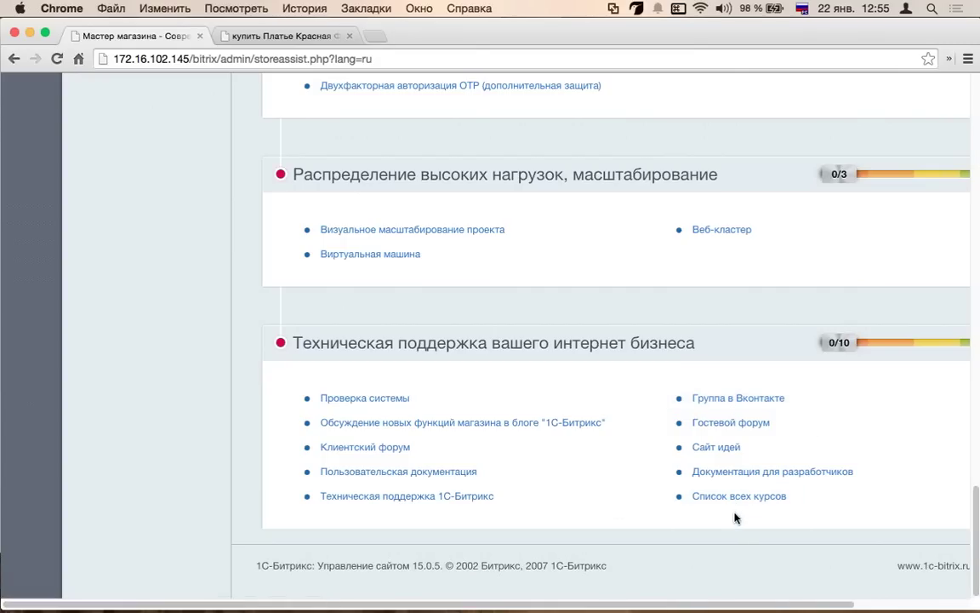
scroll(436, 269, up, 20)
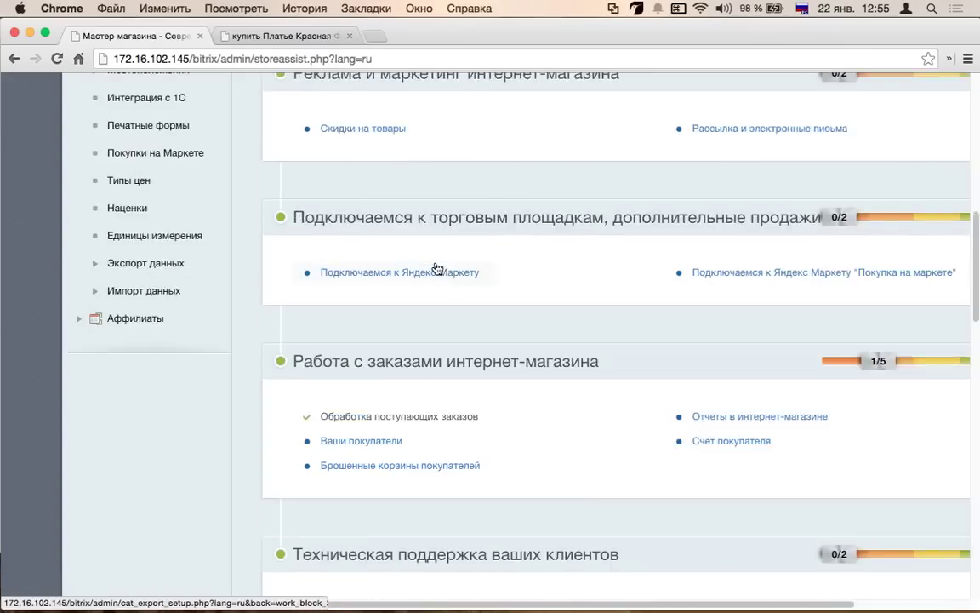
key(super+Tab)
key(super+Tab)
key(super+Tab)
key(super+Tab)
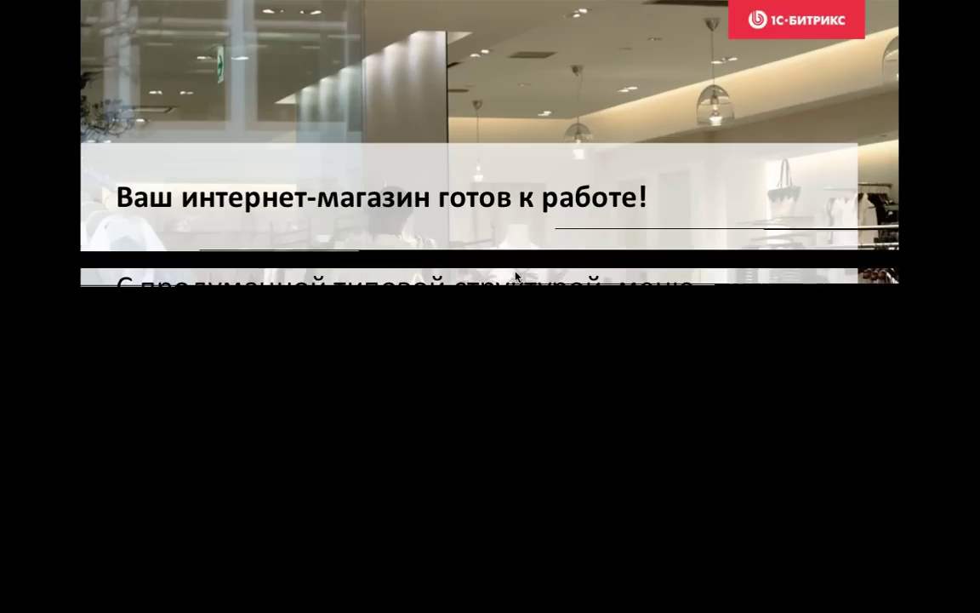
- Exit the slideshow and scroll the slide thumbnails down to slide 70
click(516, 275)
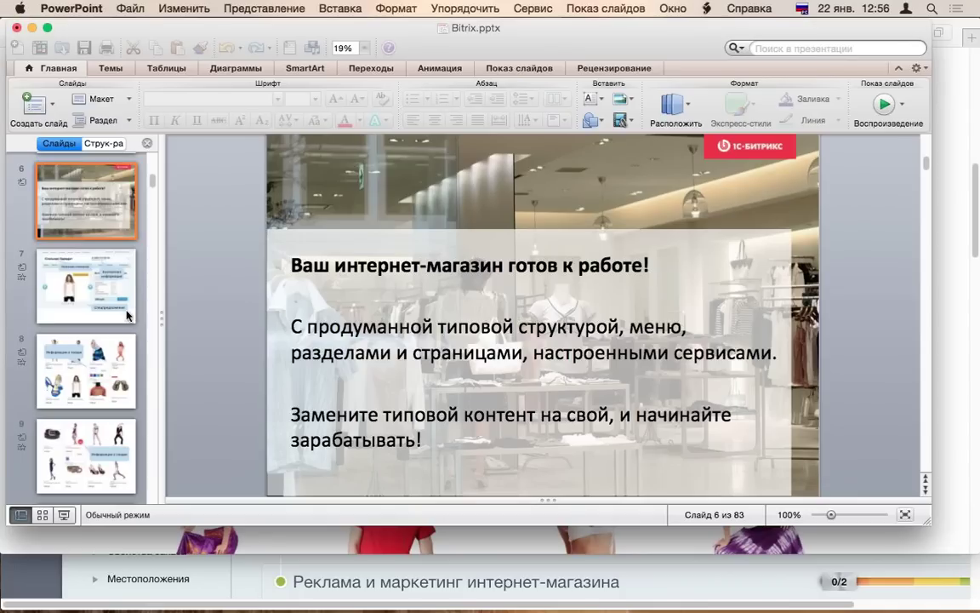
scroll(125, 311, down, 10)
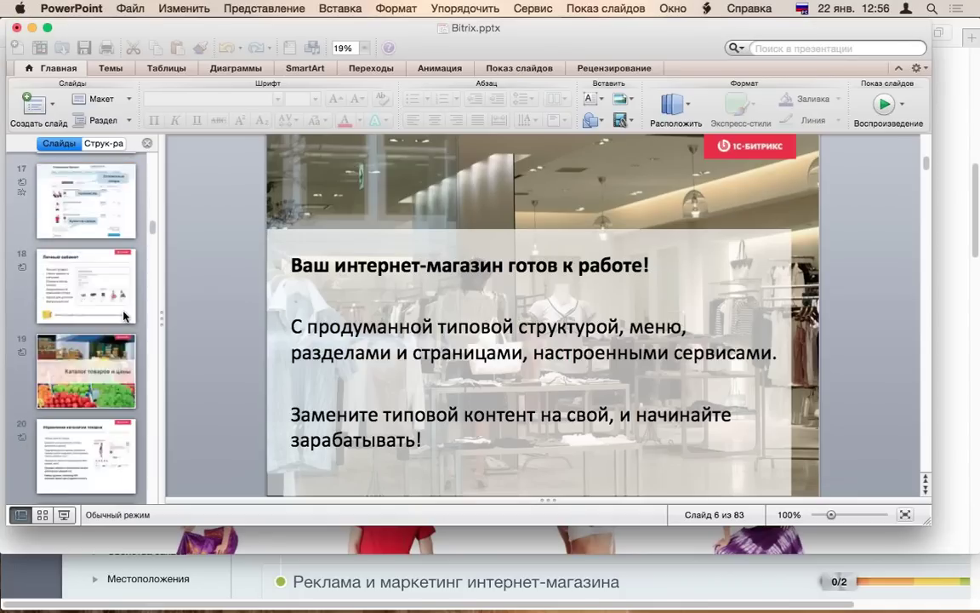
scroll(124, 314, down, 10)
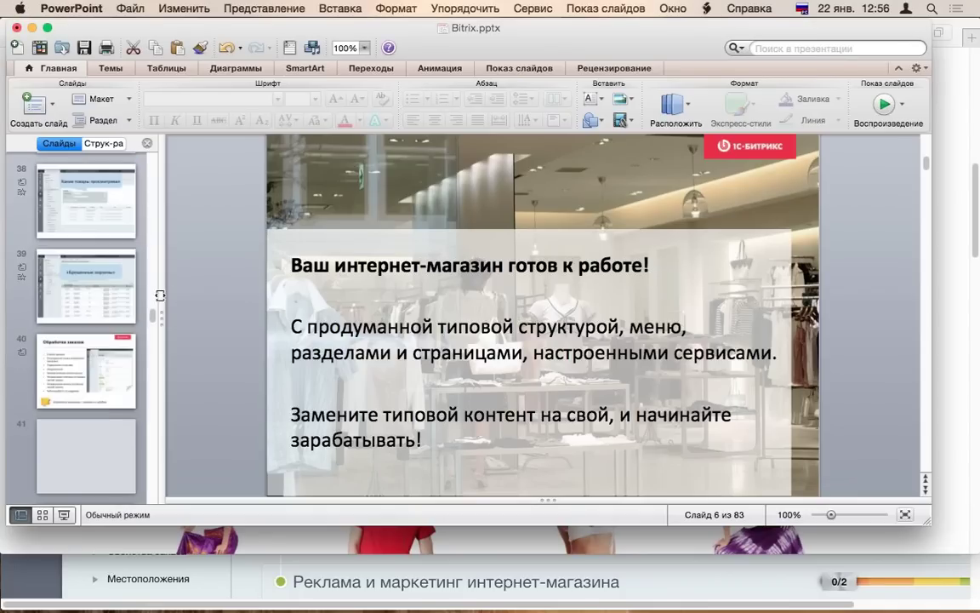
scroll(132, 301, down, 8)
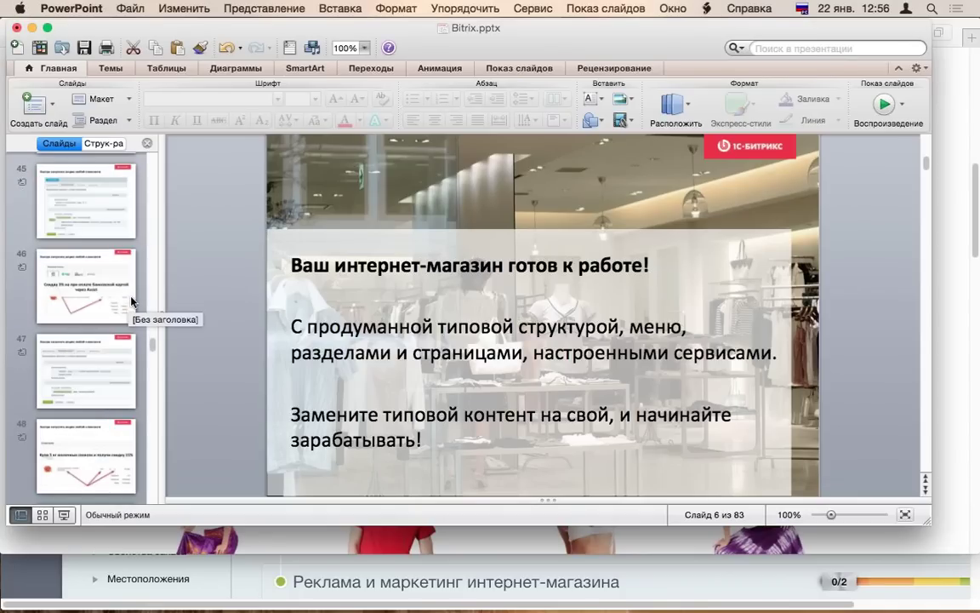
scroll(132, 300, down, 10)
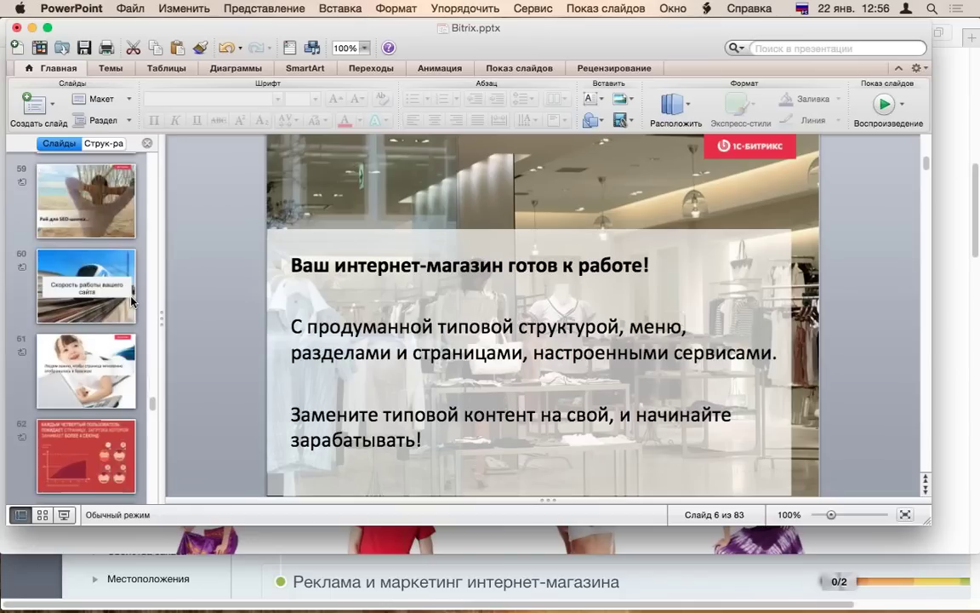
scroll(132, 300, down, 9)
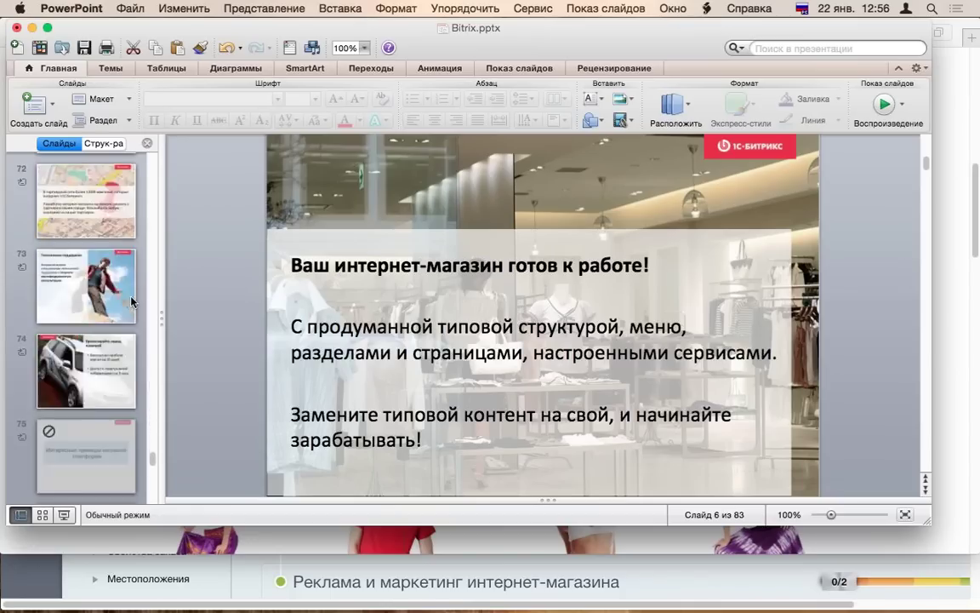
scroll(132, 301, up, 2)
- Start the slideshow from slide 70 and advance to the Цены pricing slide
click(141, 344)
click(884, 104)
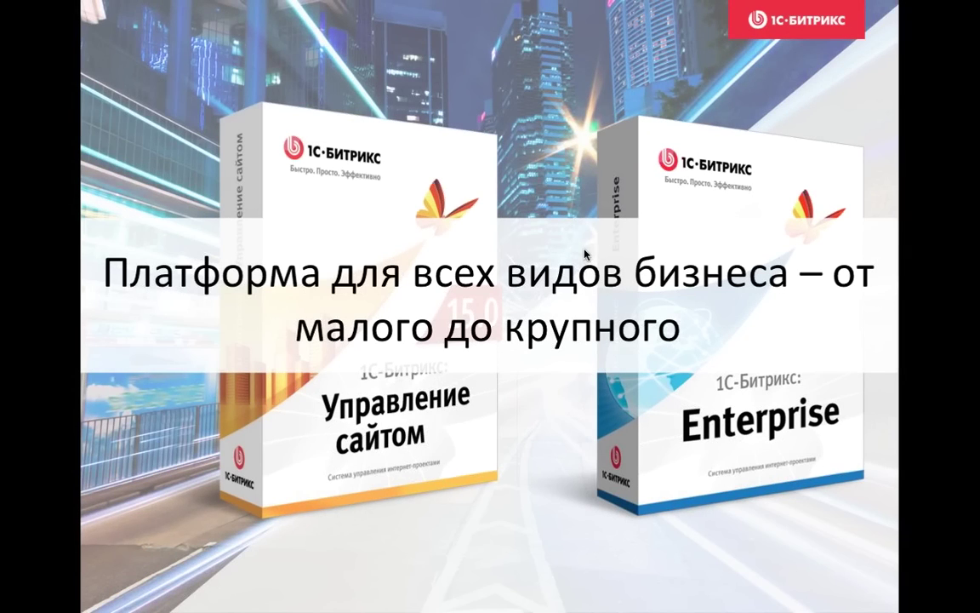
click(584, 253)
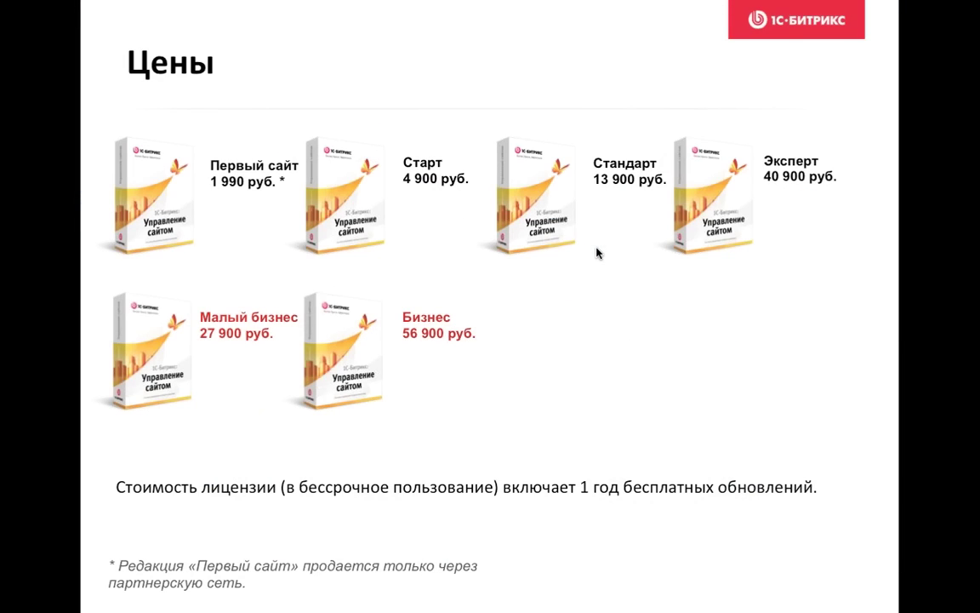